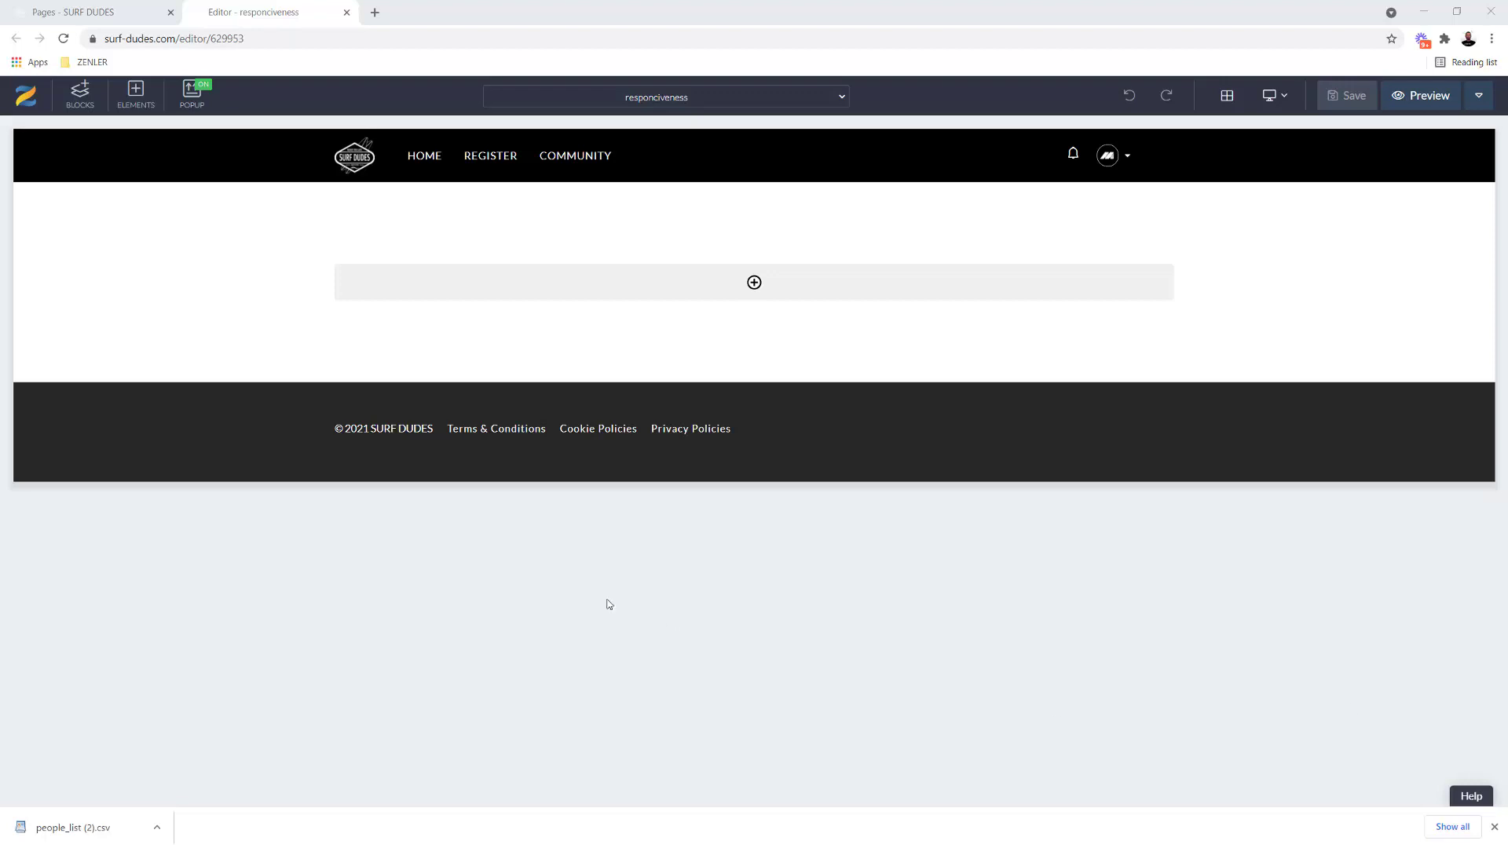
Add a row of three 33% columns to the empty page section and insert a 100% row in its first column
mouse_move(785, 289)
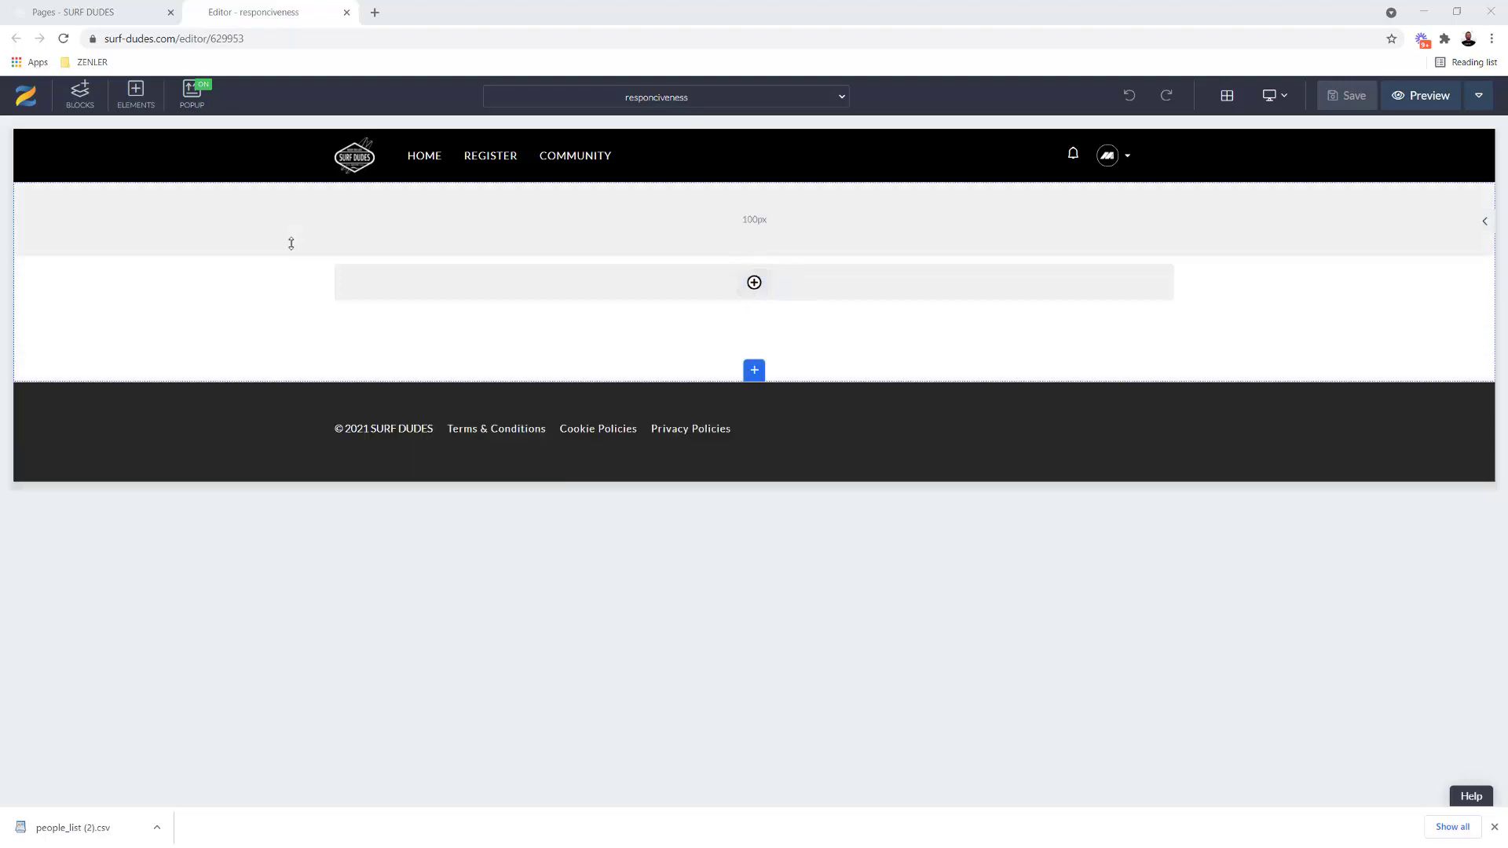
click(754, 286)
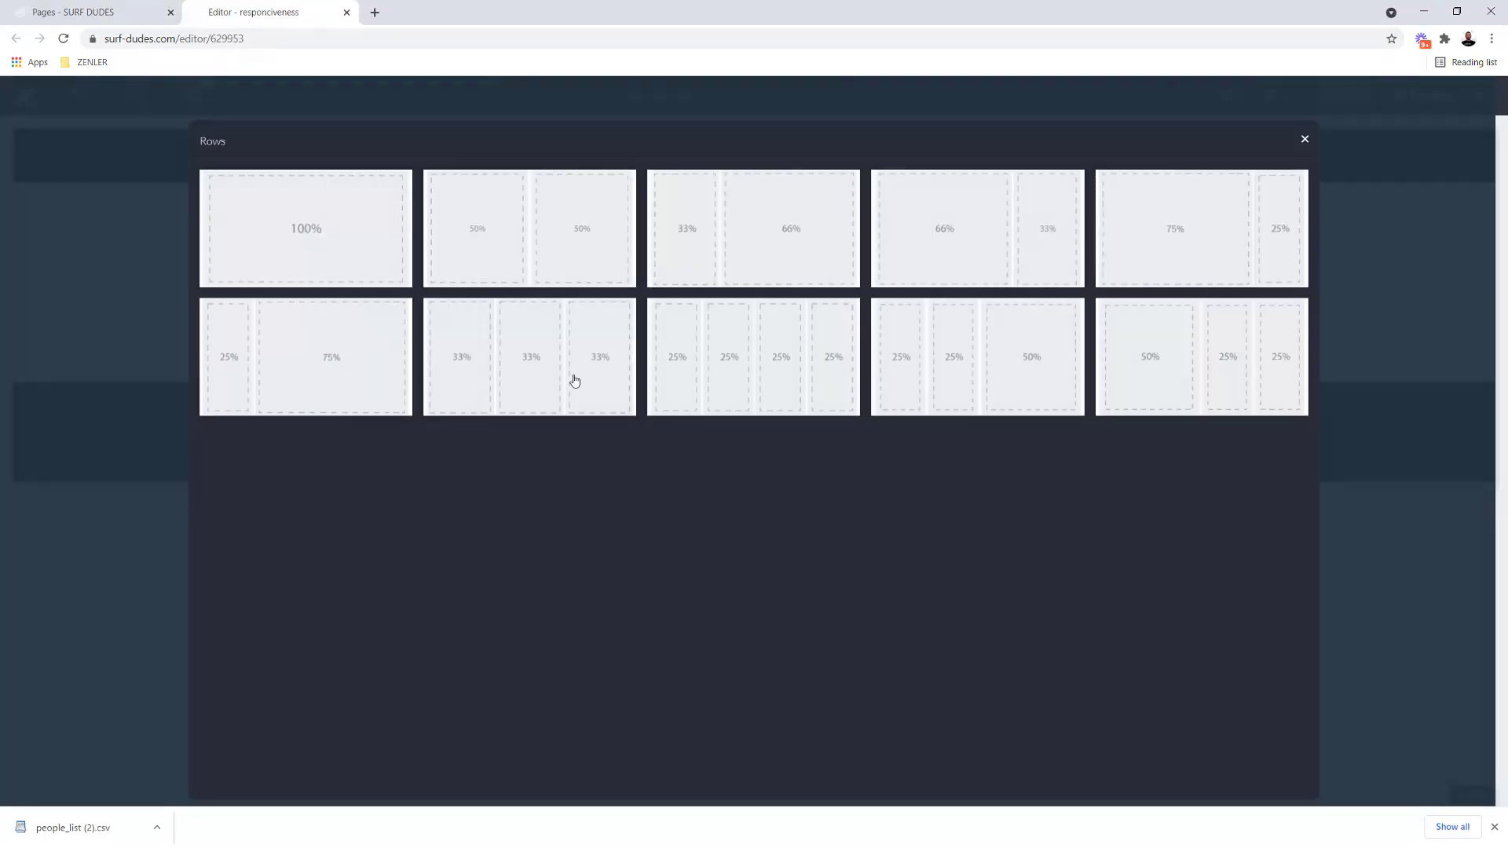
click(593, 360)
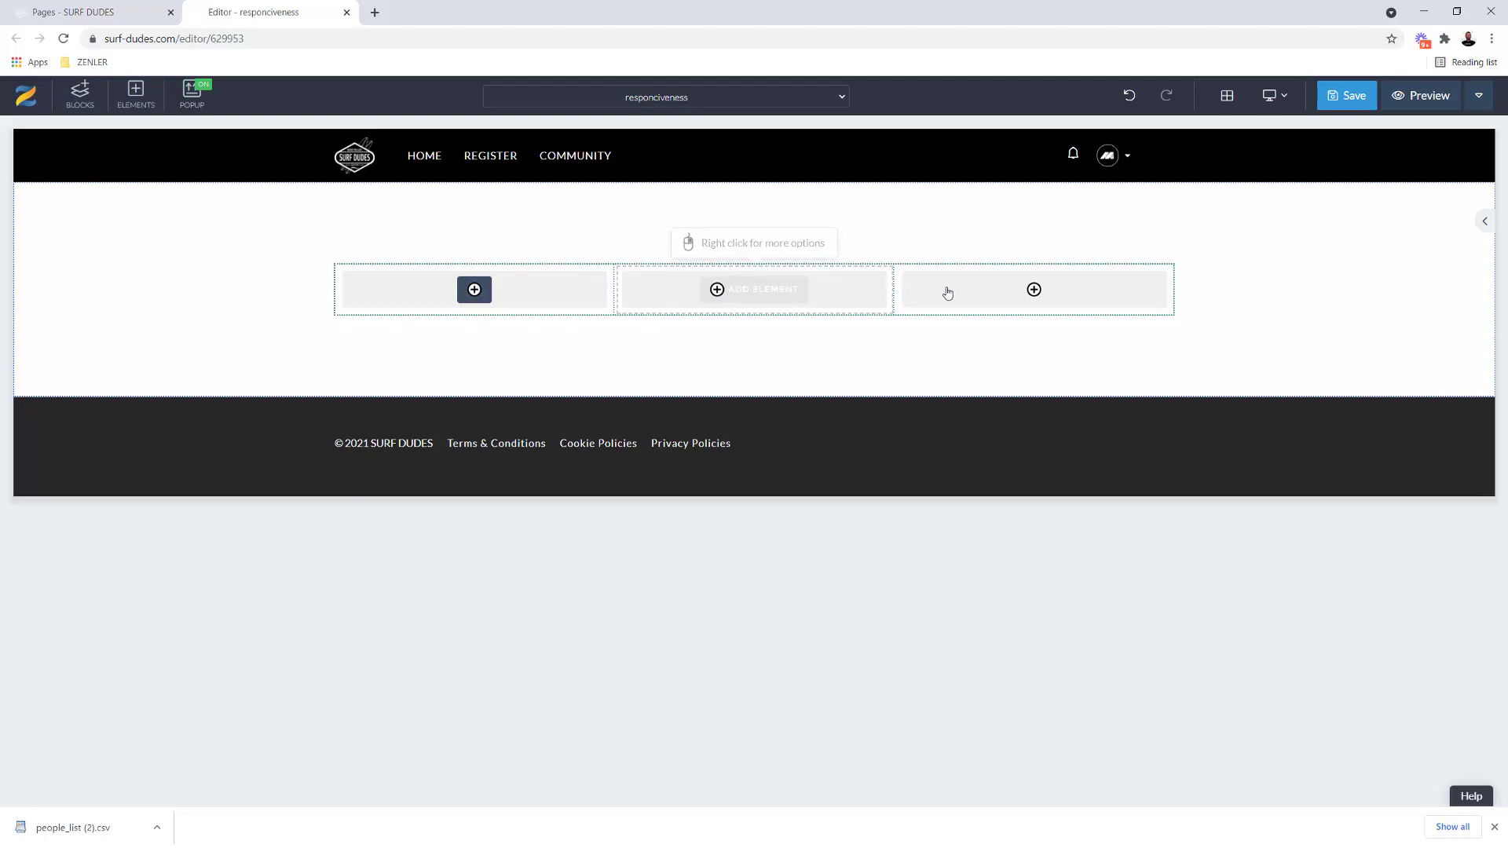
click(489, 295)
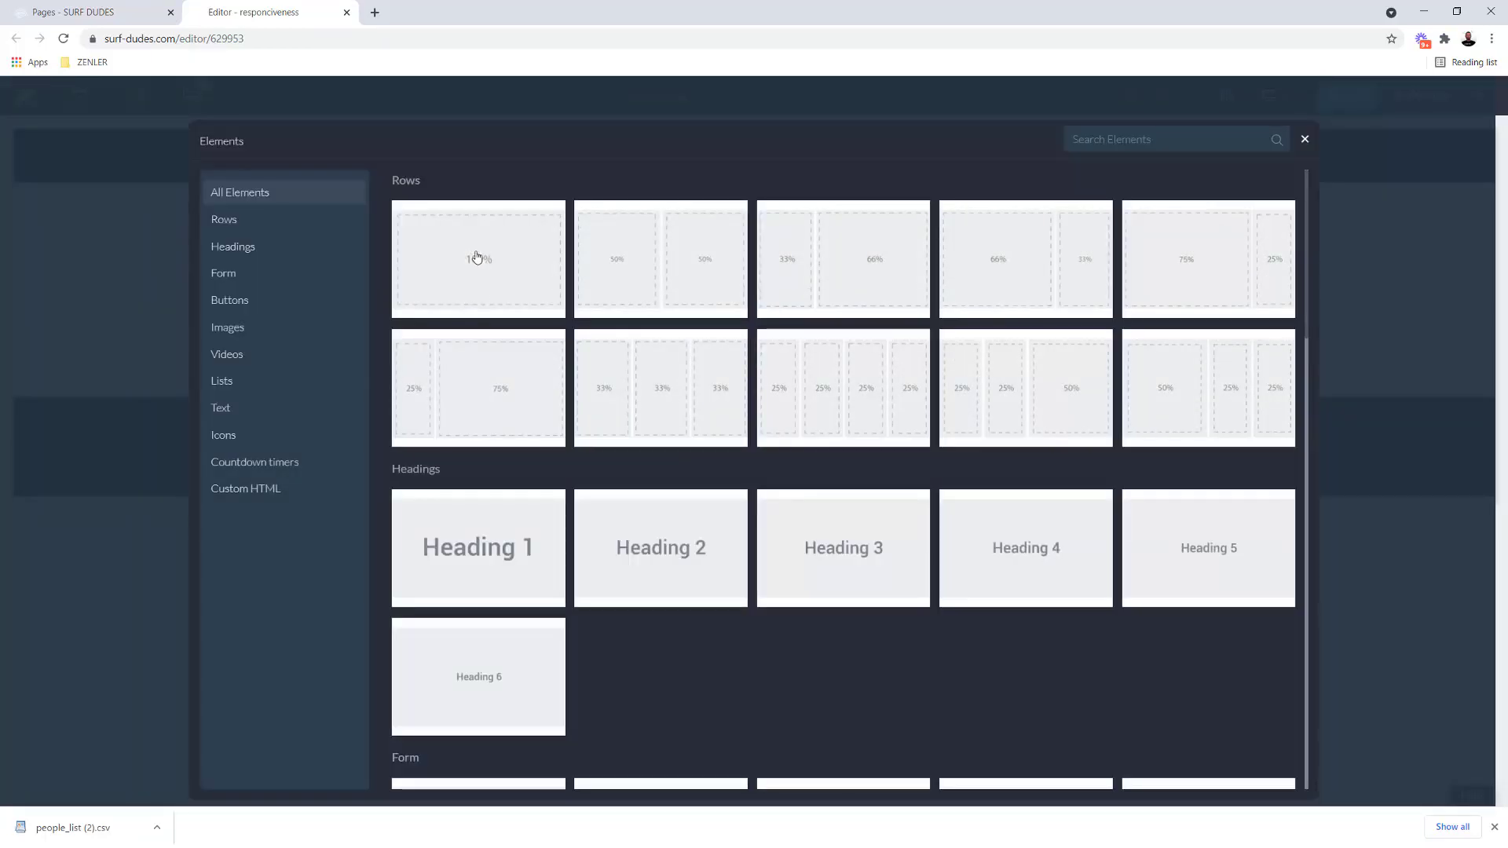
click(485, 259)
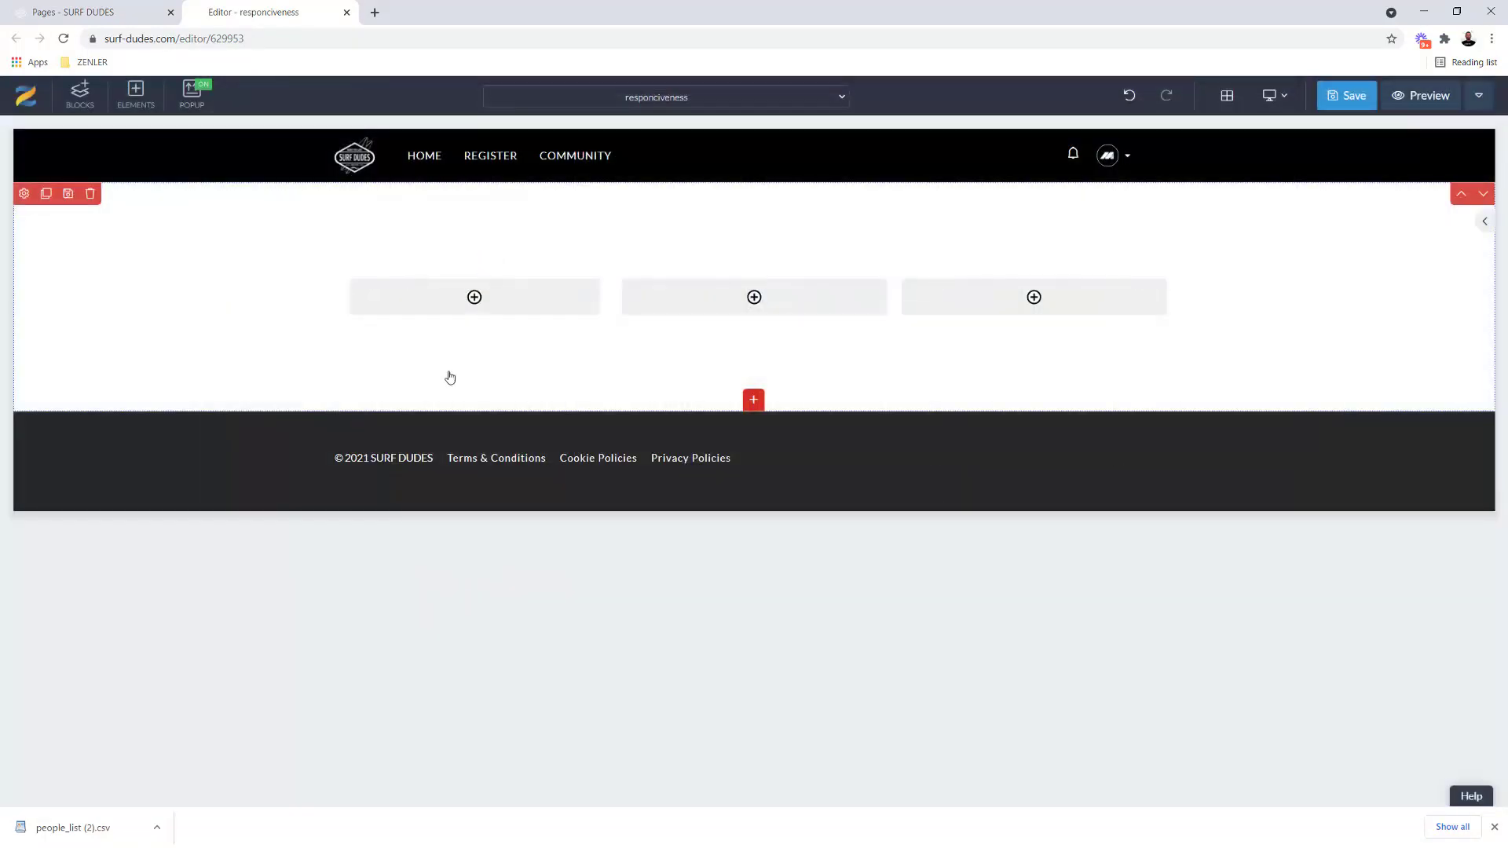
Set the background color of the first column's inner row to red #fd0202
click(480, 319)
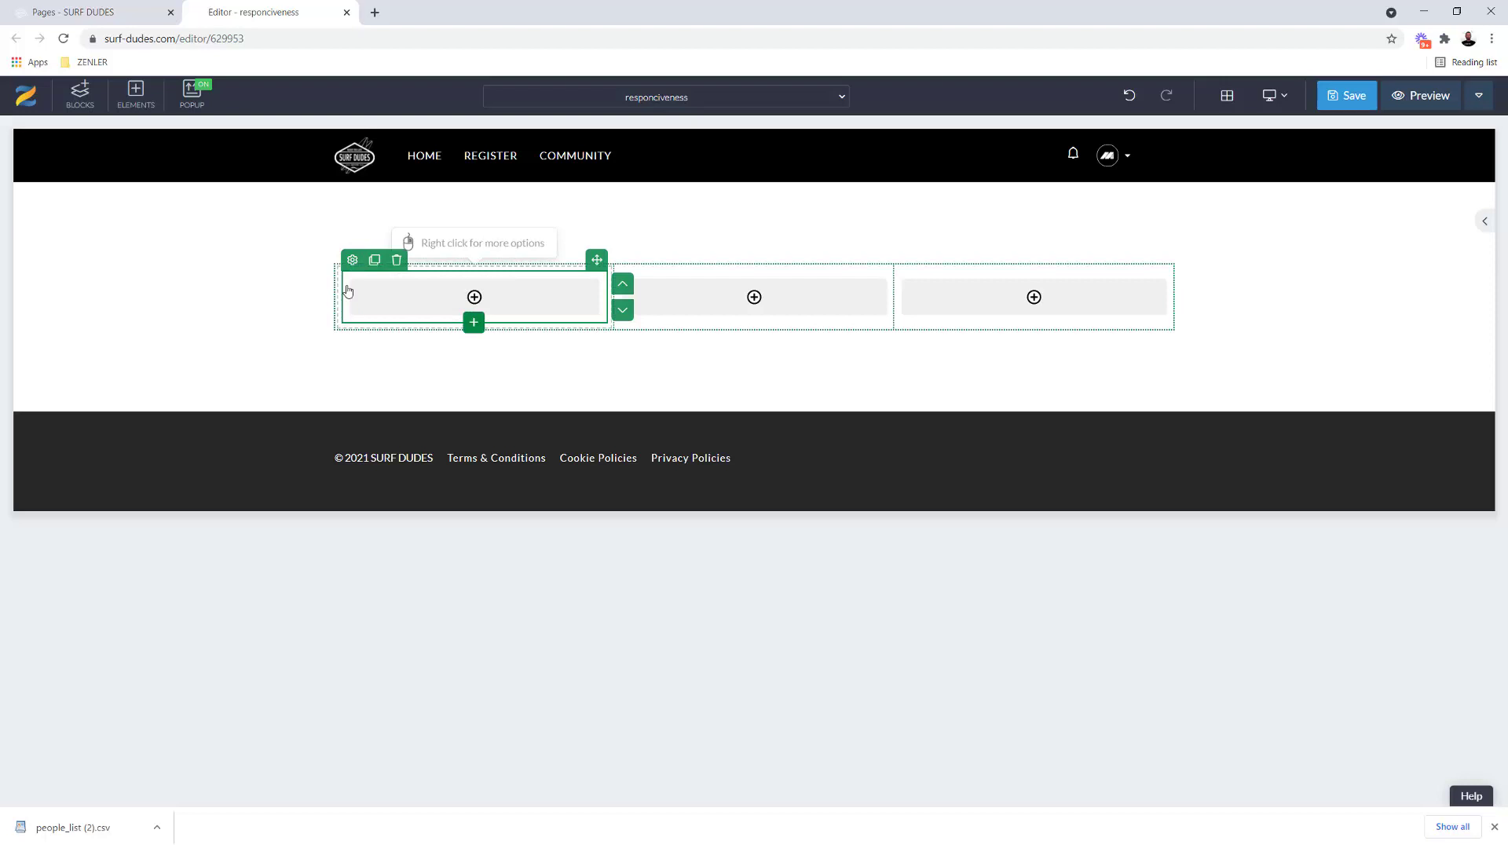
click(353, 262)
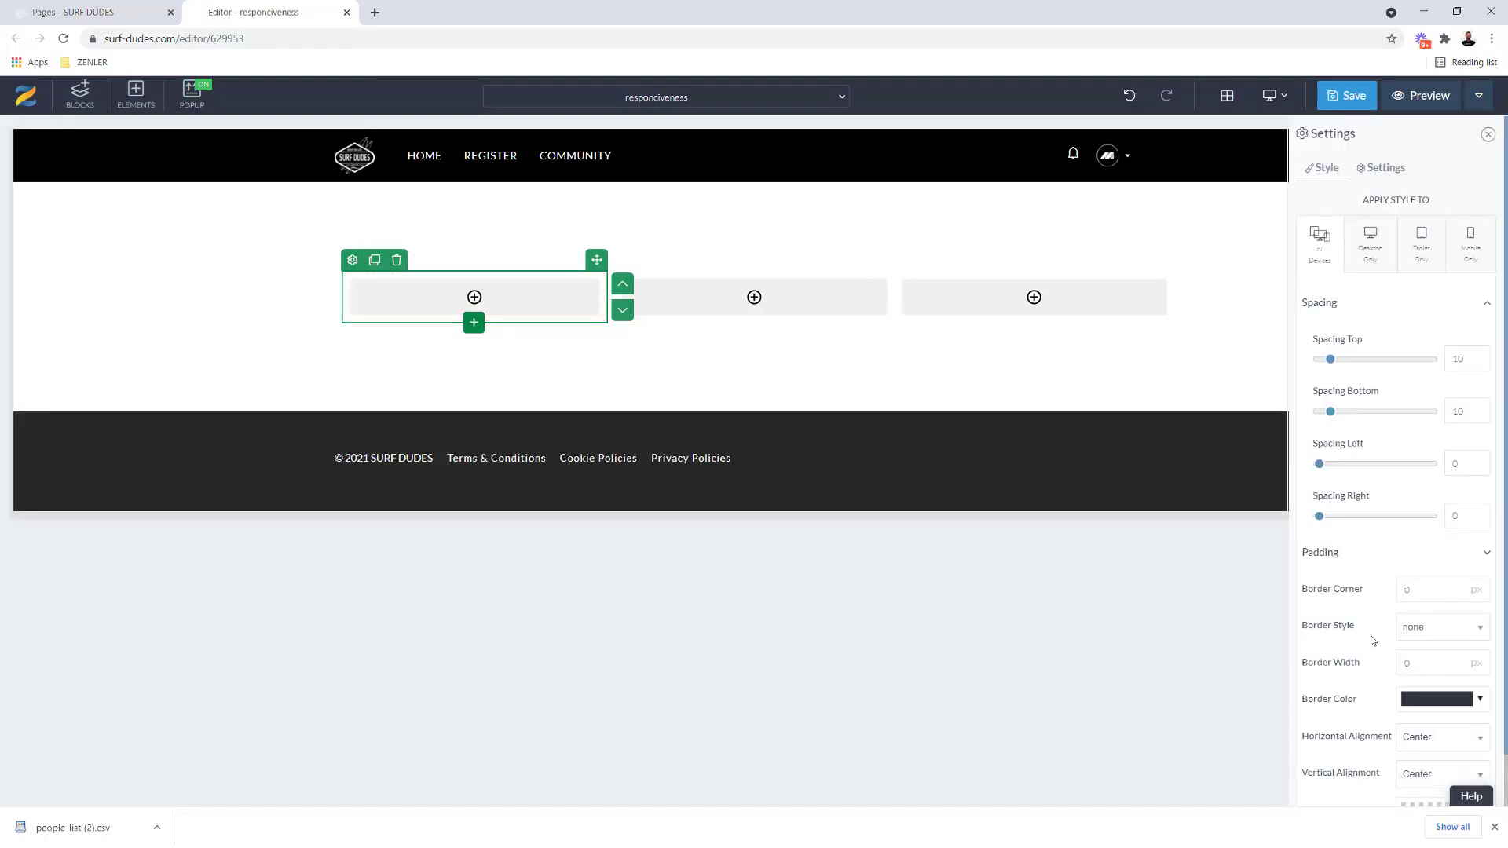
scroll(1363, 656, down, 1)
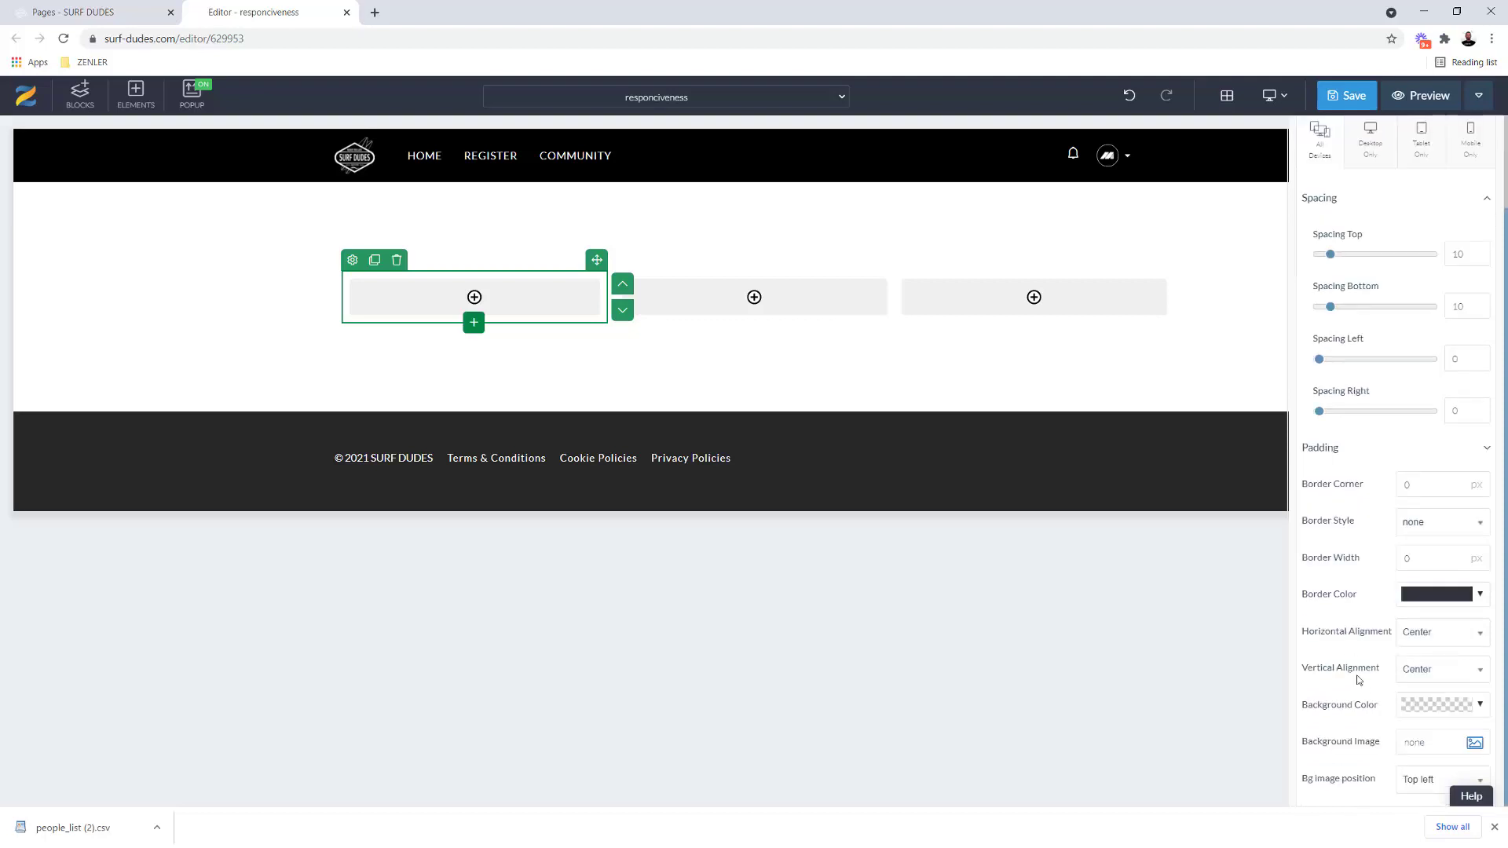
click(1481, 710)
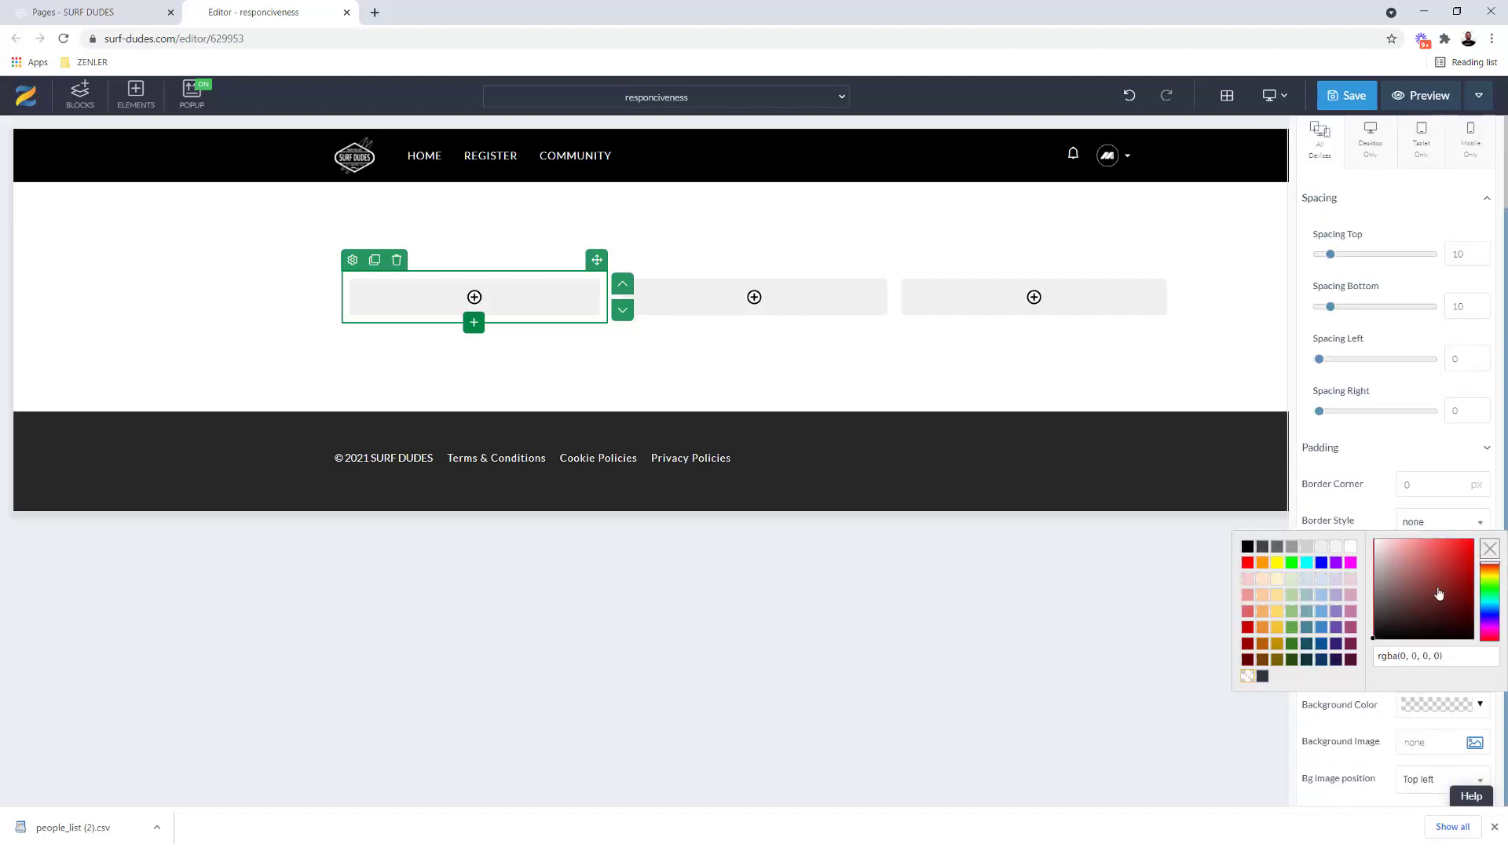
click(1473, 544)
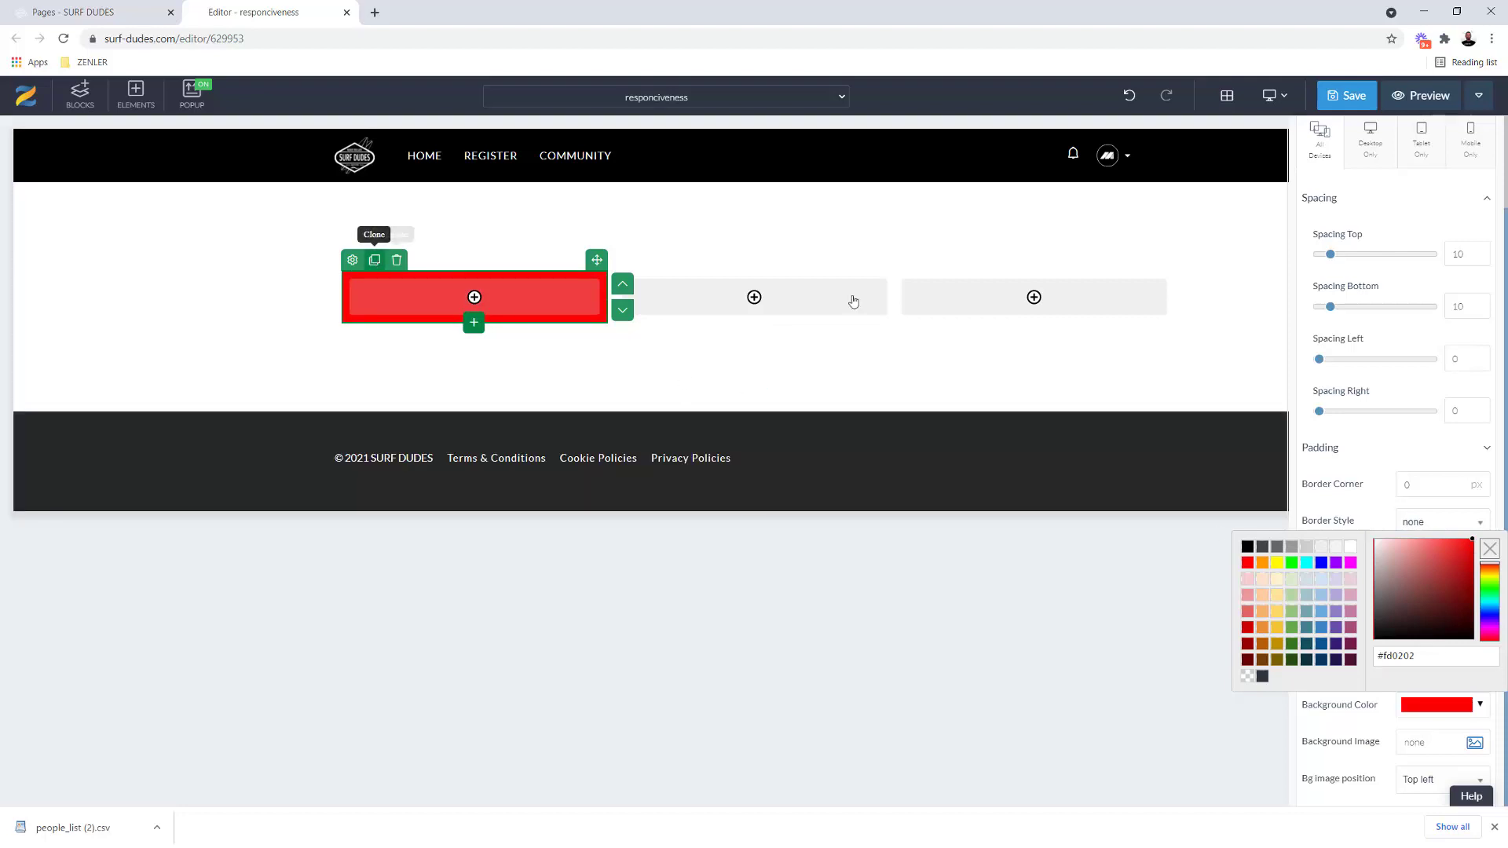
Insert a 100% row in the middle column and give it a bright green background color
click(754, 297)
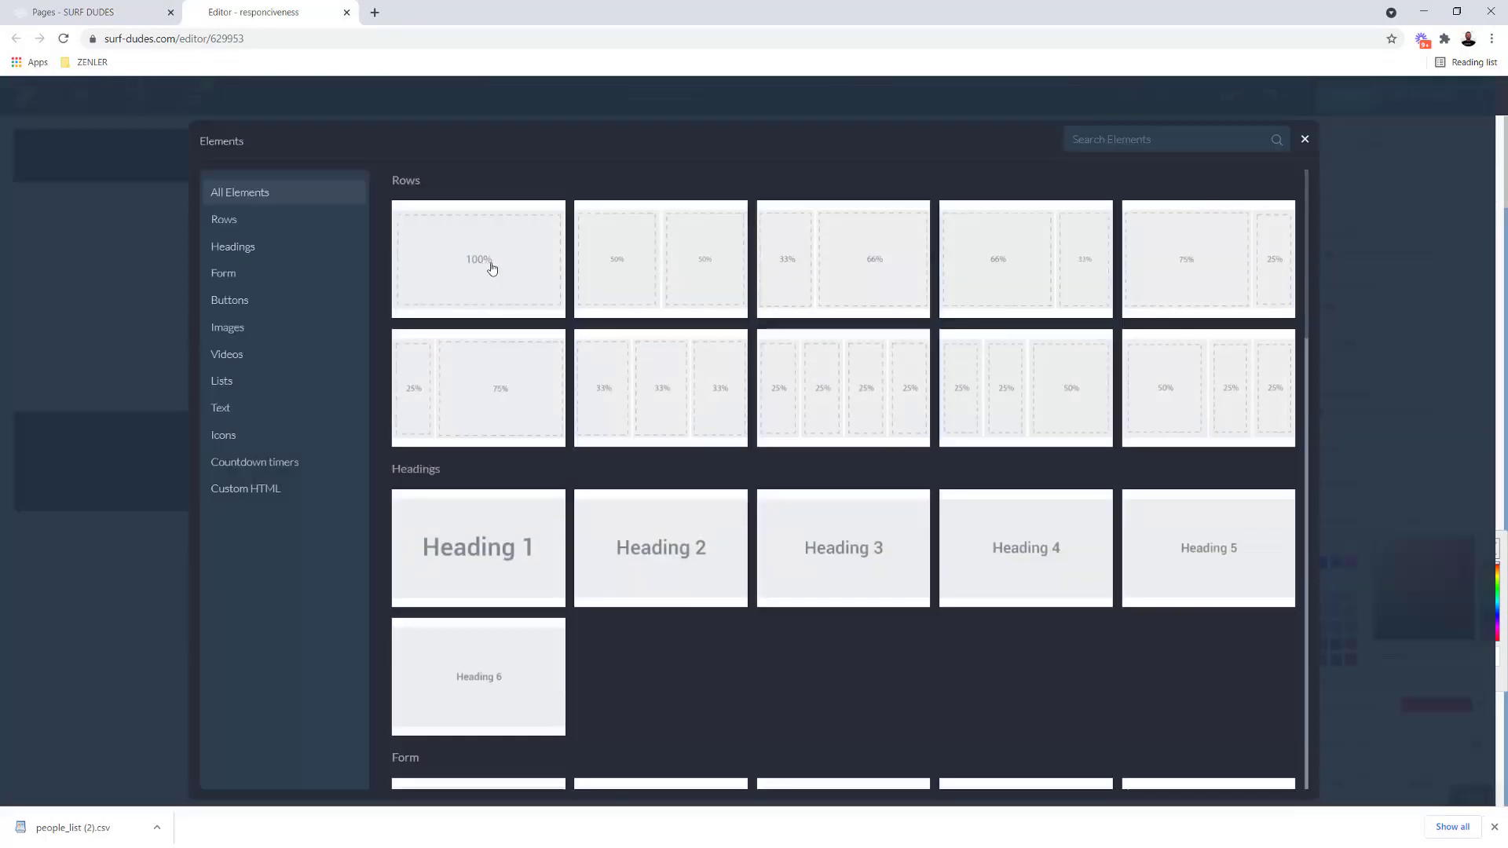
click(523, 261)
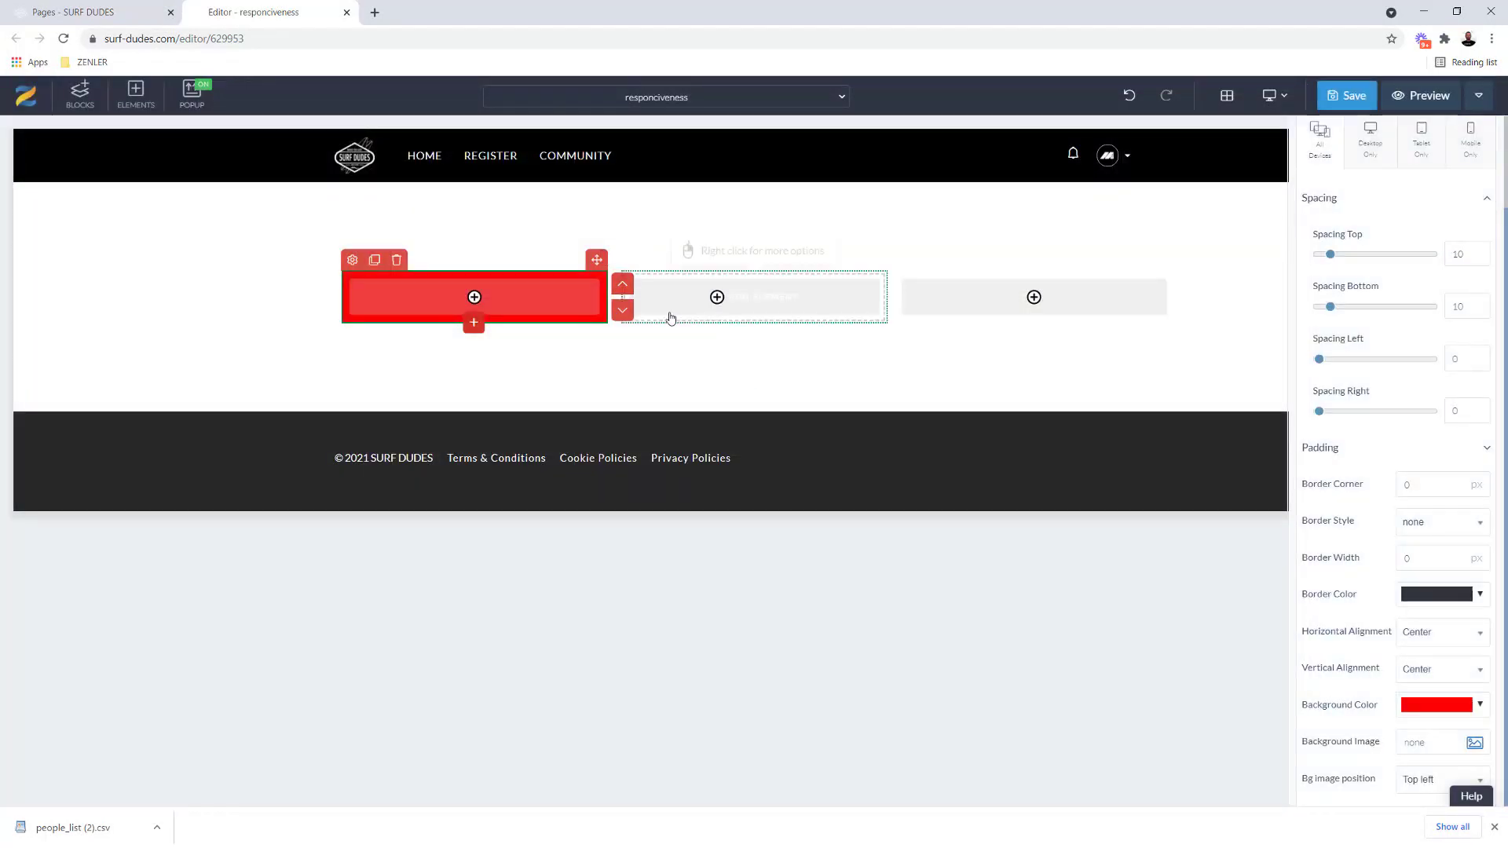
click(666, 314)
click(632, 261)
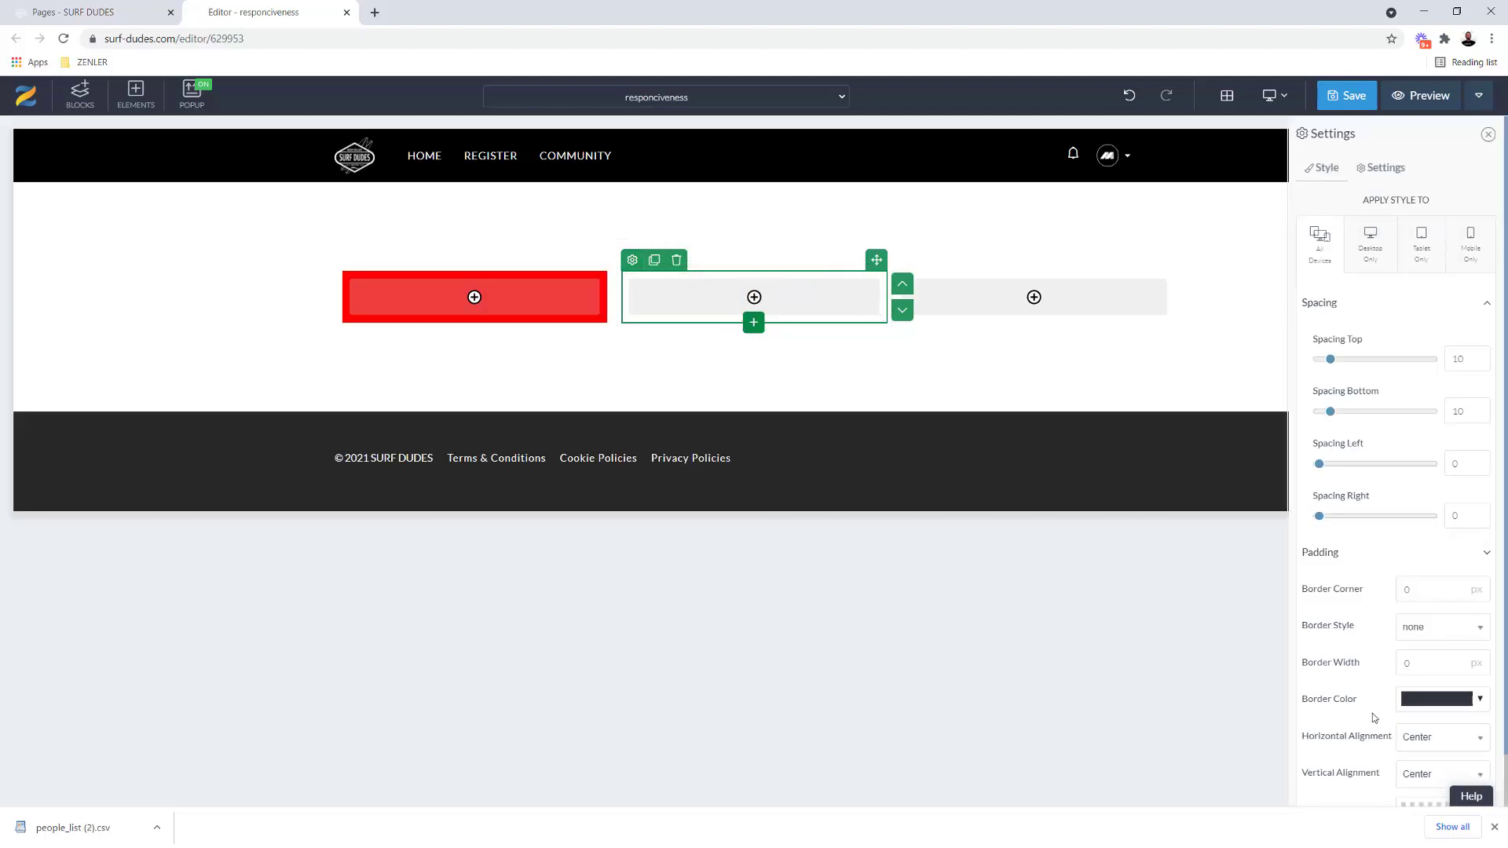
scroll(1375, 718, down, 2)
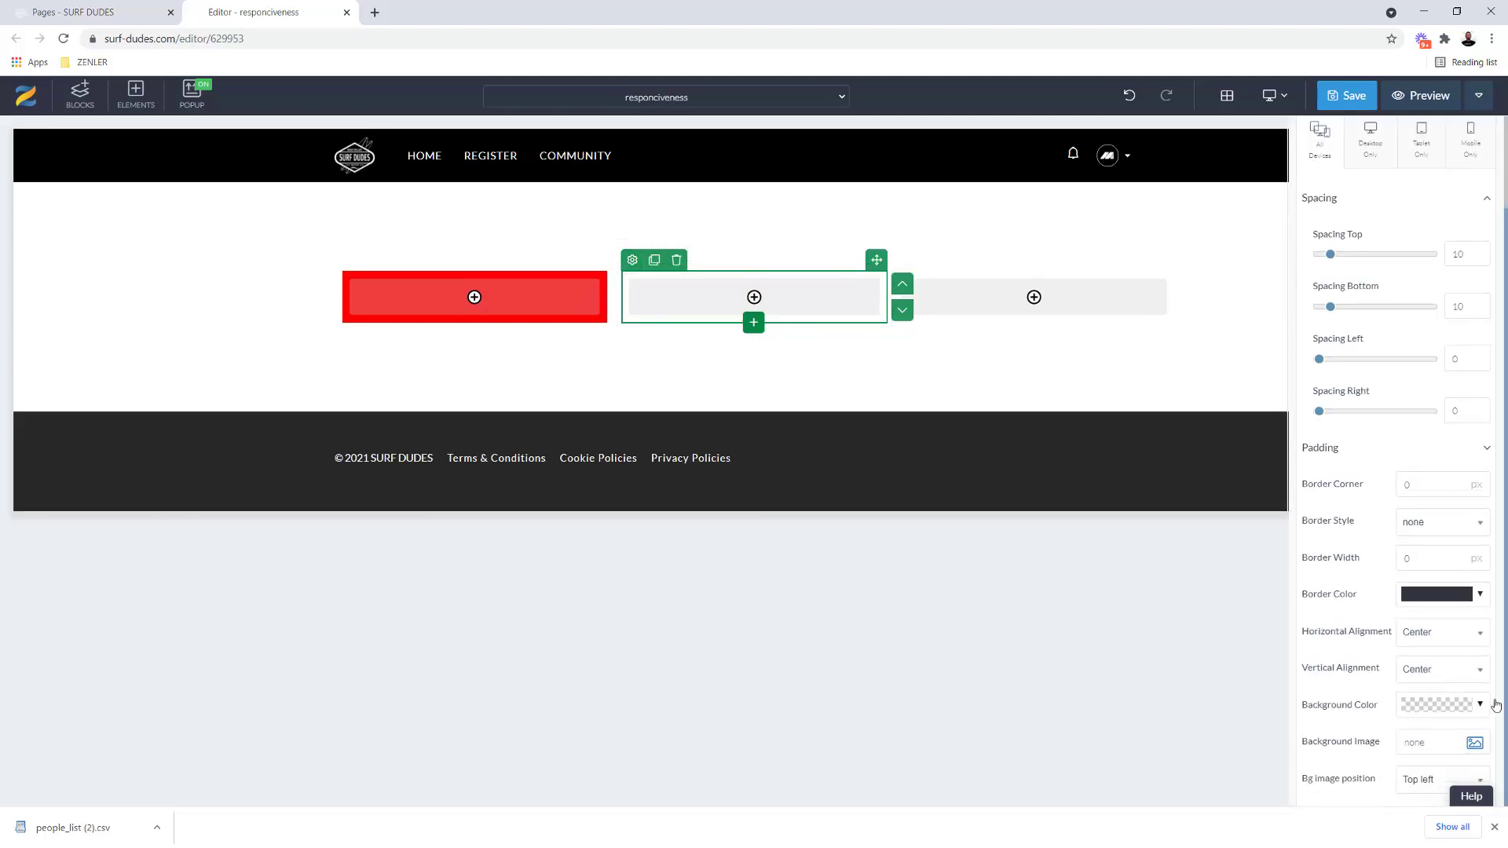
click(1481, 705)
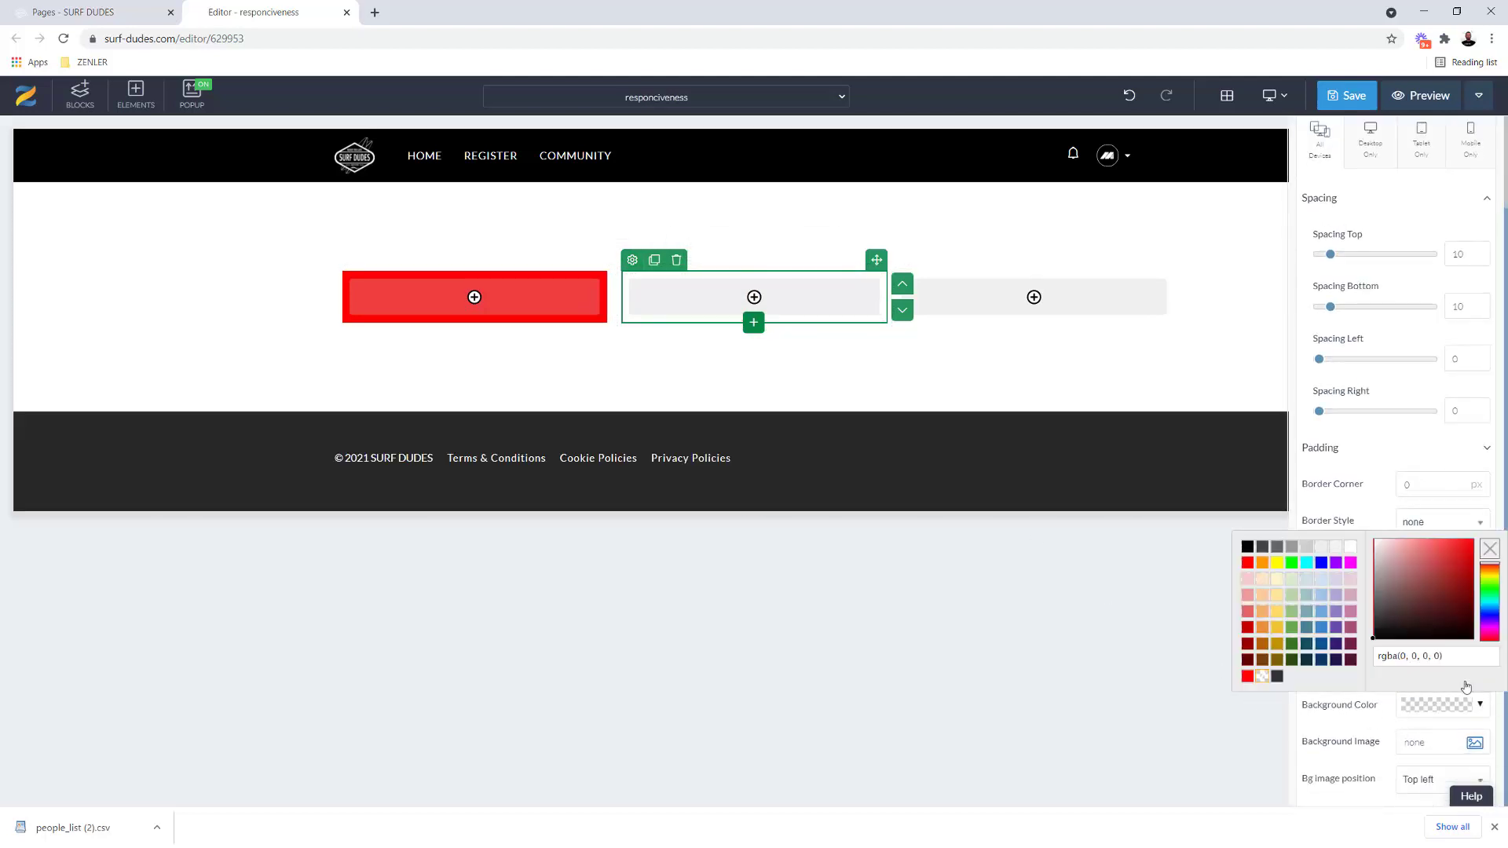
click(1292, 562)
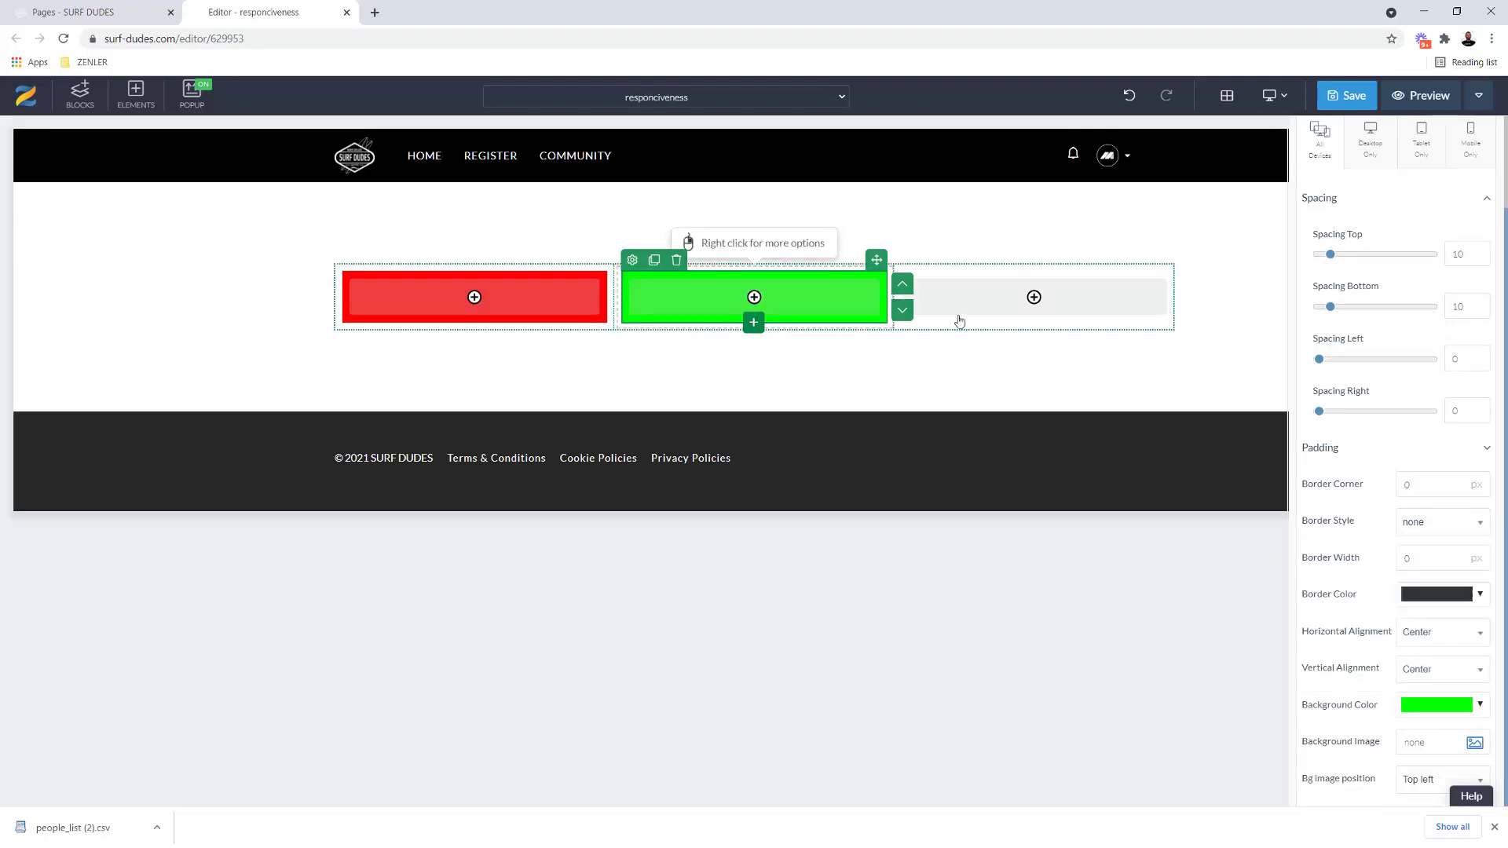
Insert a 100% row in the third column and give it a light blue background color
click(1028, 300)
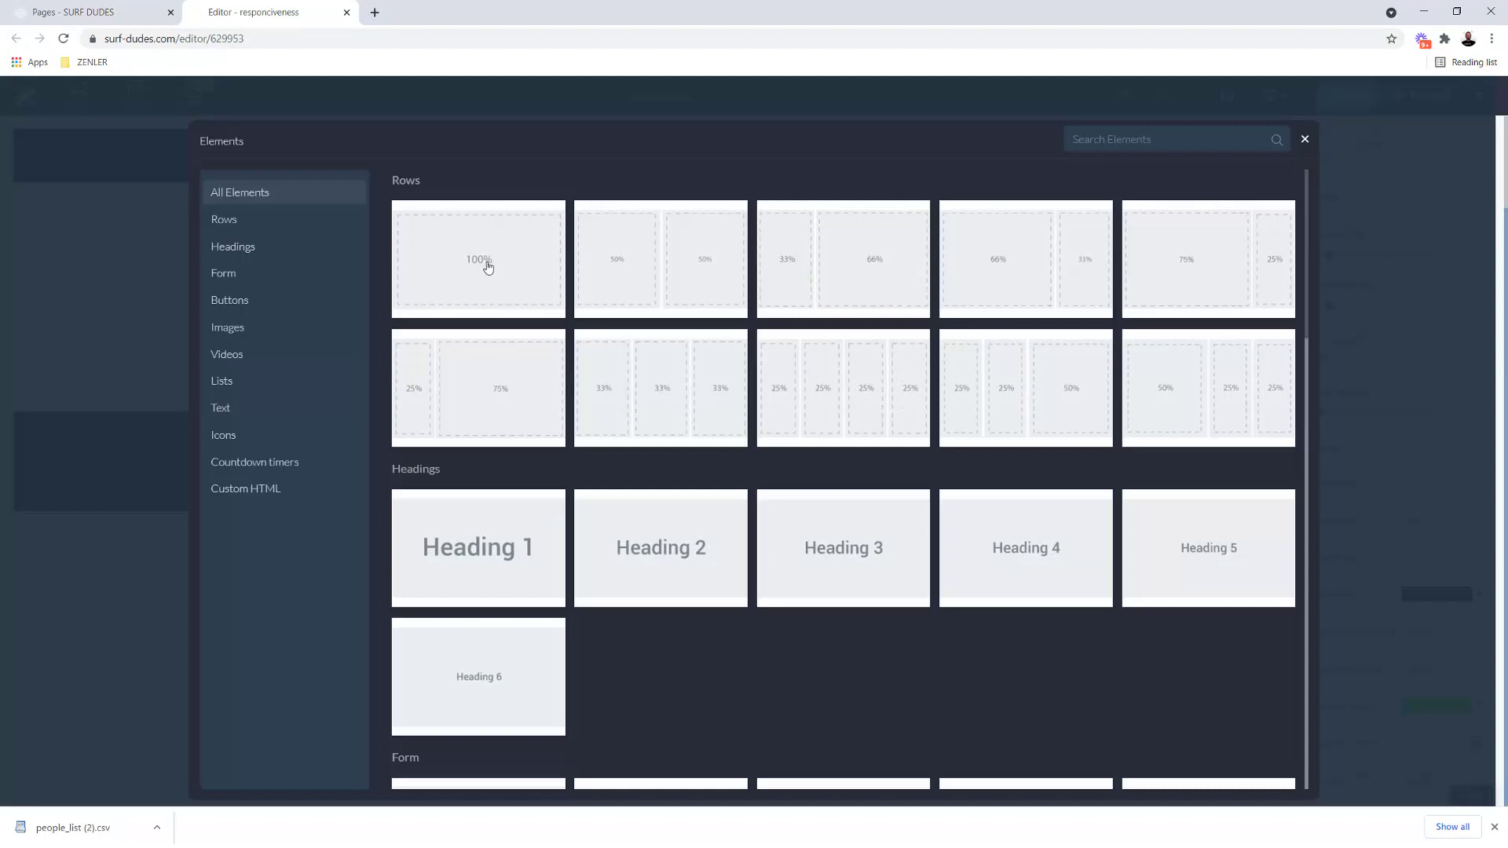
click(488, 267)
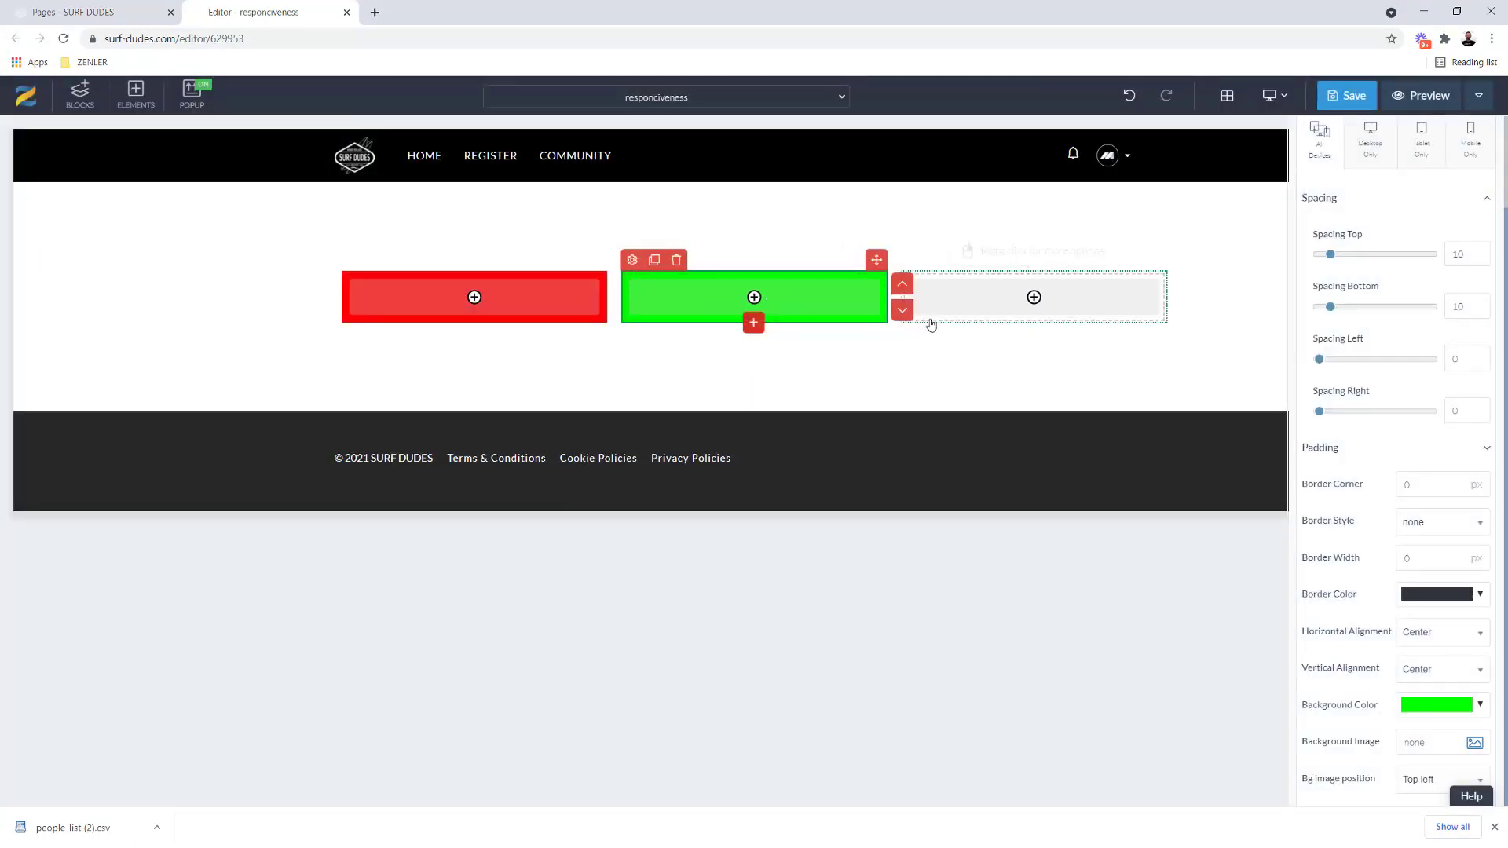
click(927, 318)
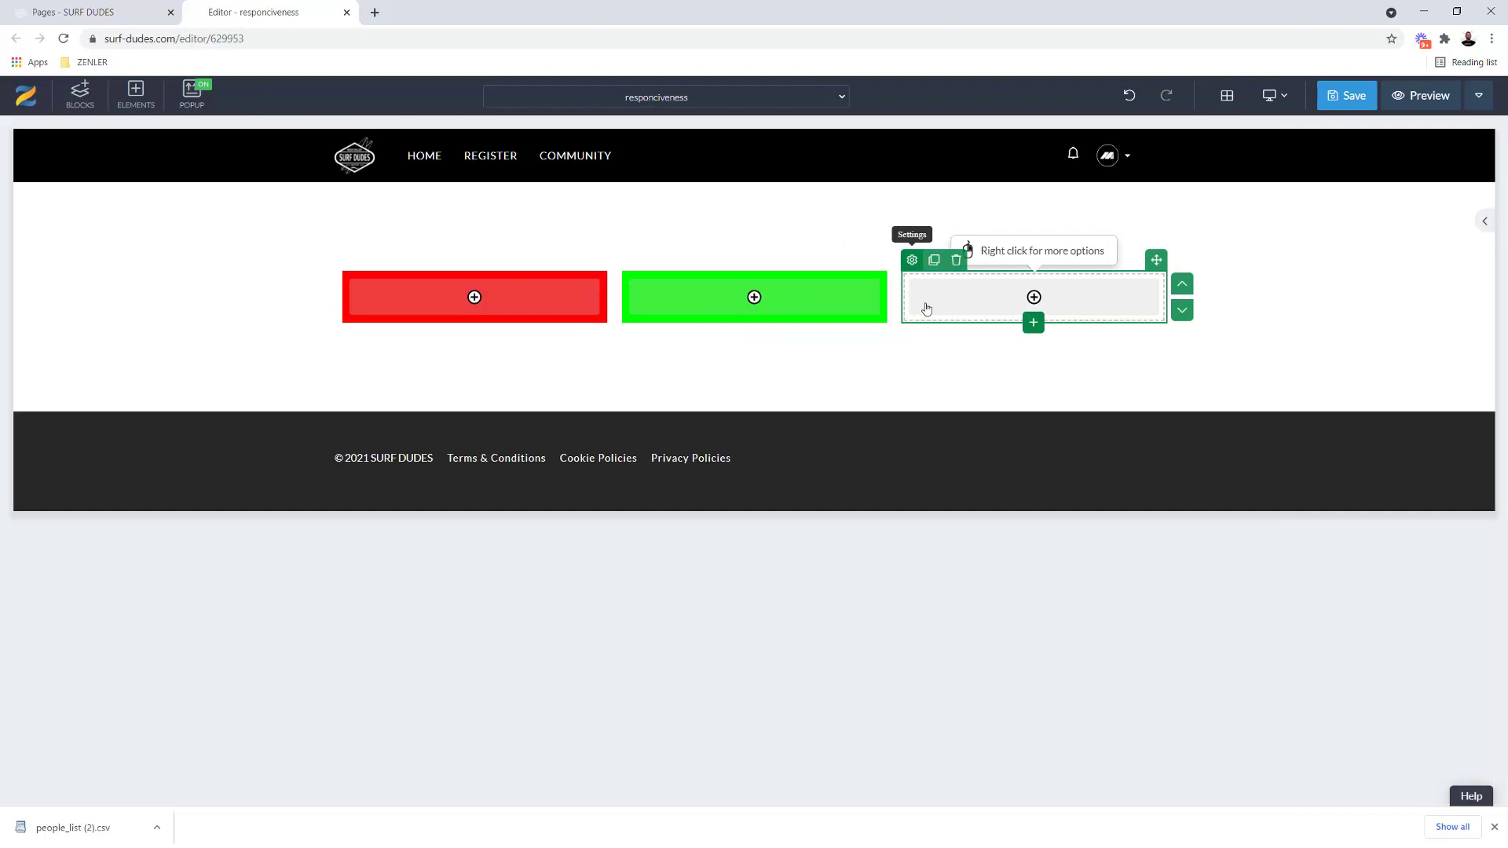
click(905, 327)
scroll(1402, 675, down, 2)
click(1479, 710)
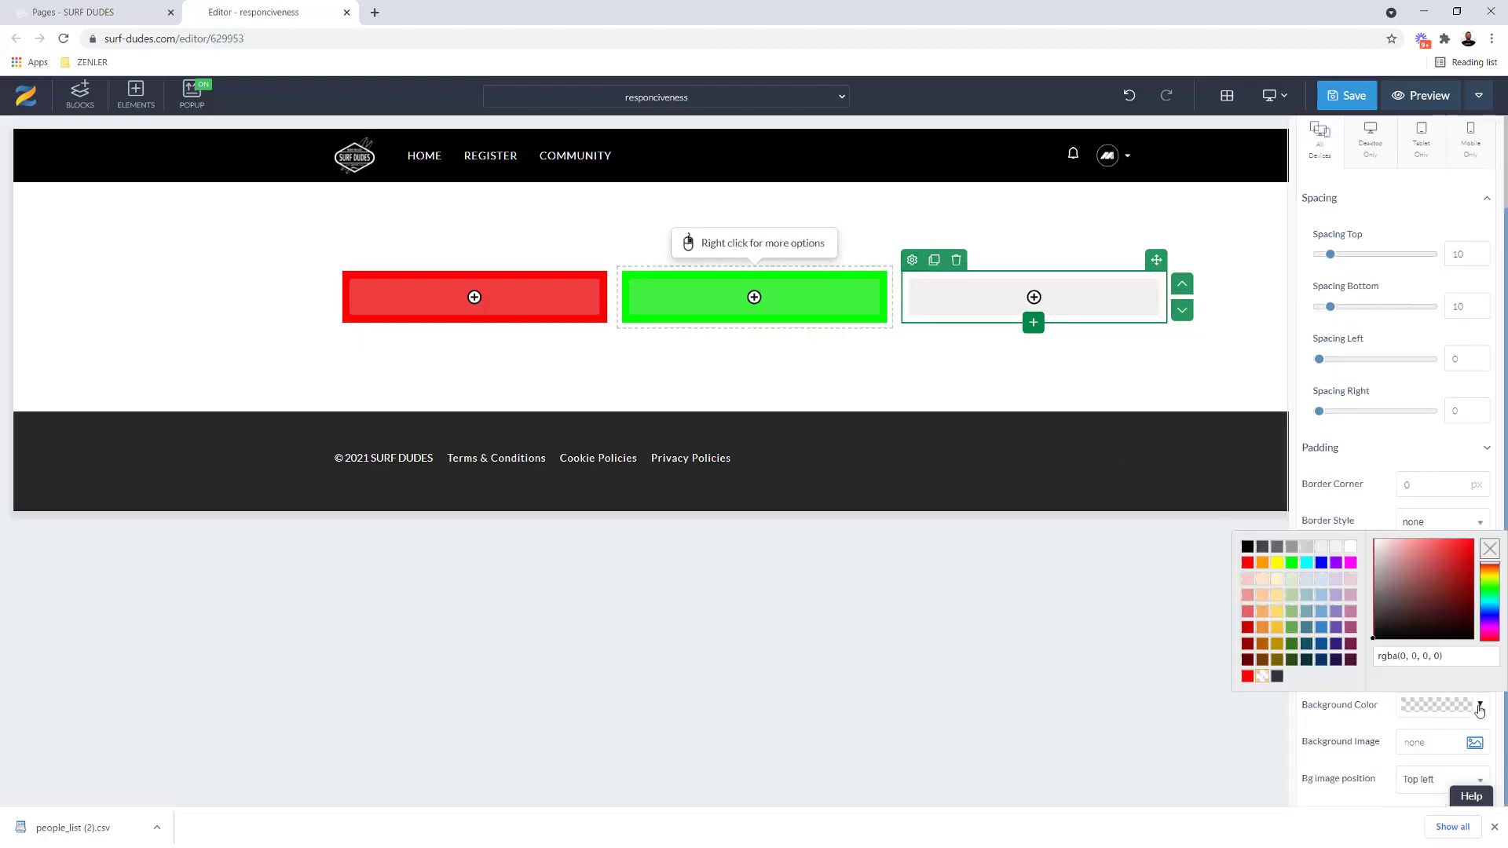
click(1322, 612)
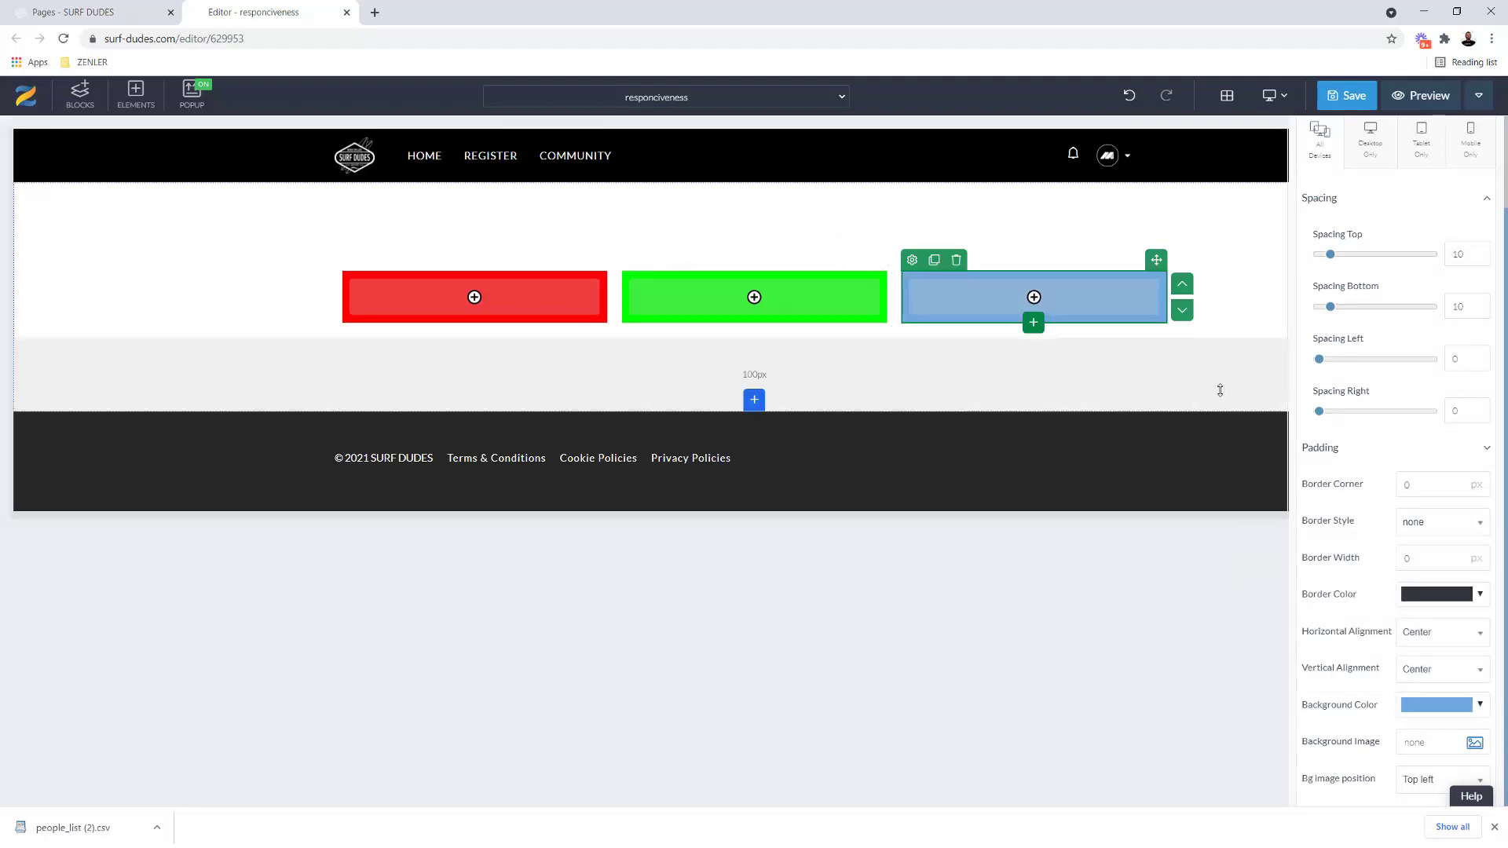
click(444, 377)
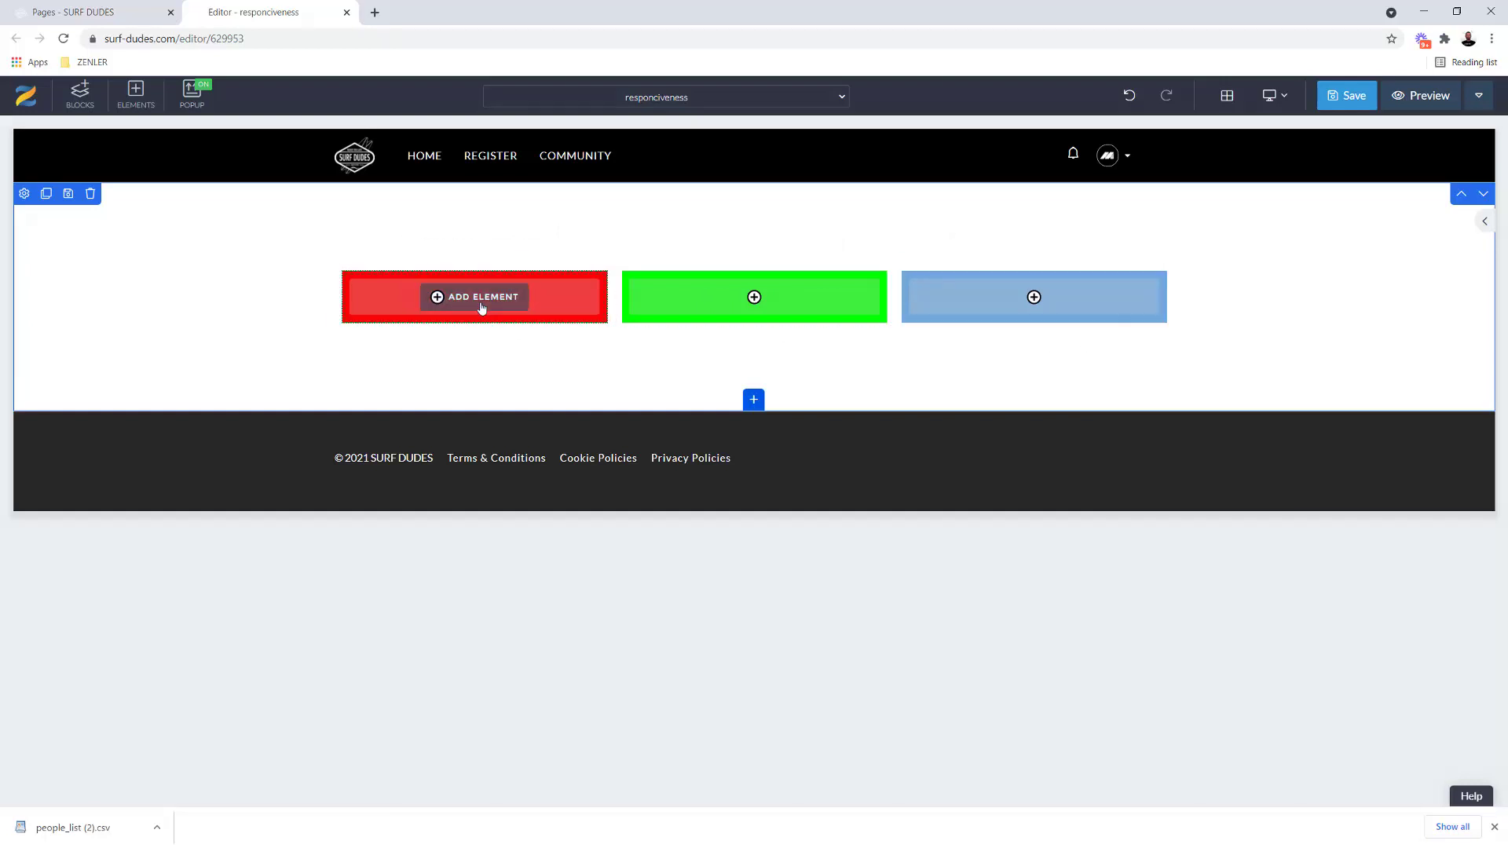
Add a Heading 1 element to the red row and replace its text with "RED"
click(477, 303)
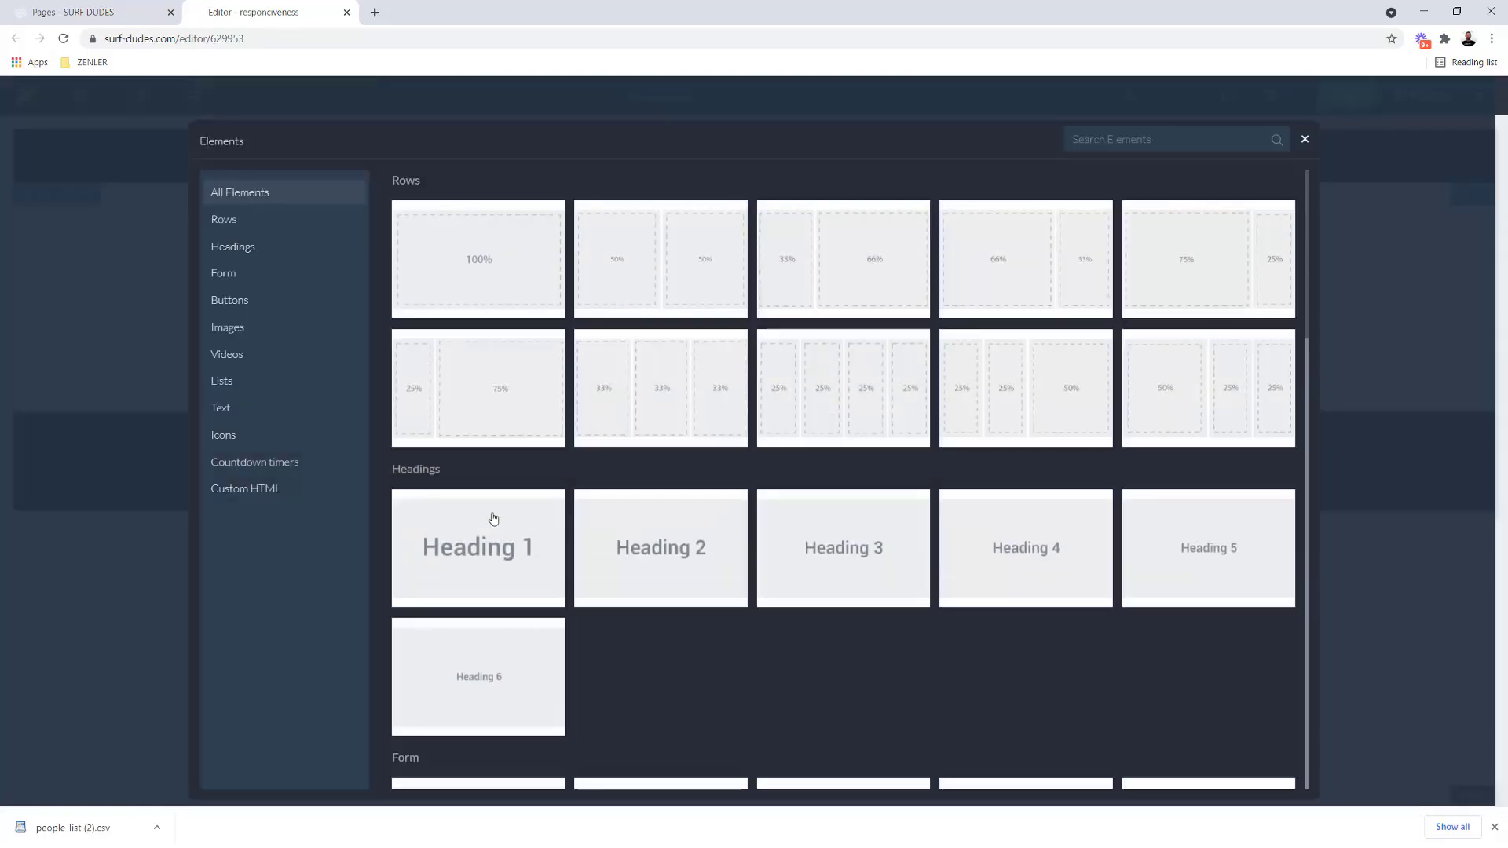
click(479, 548)
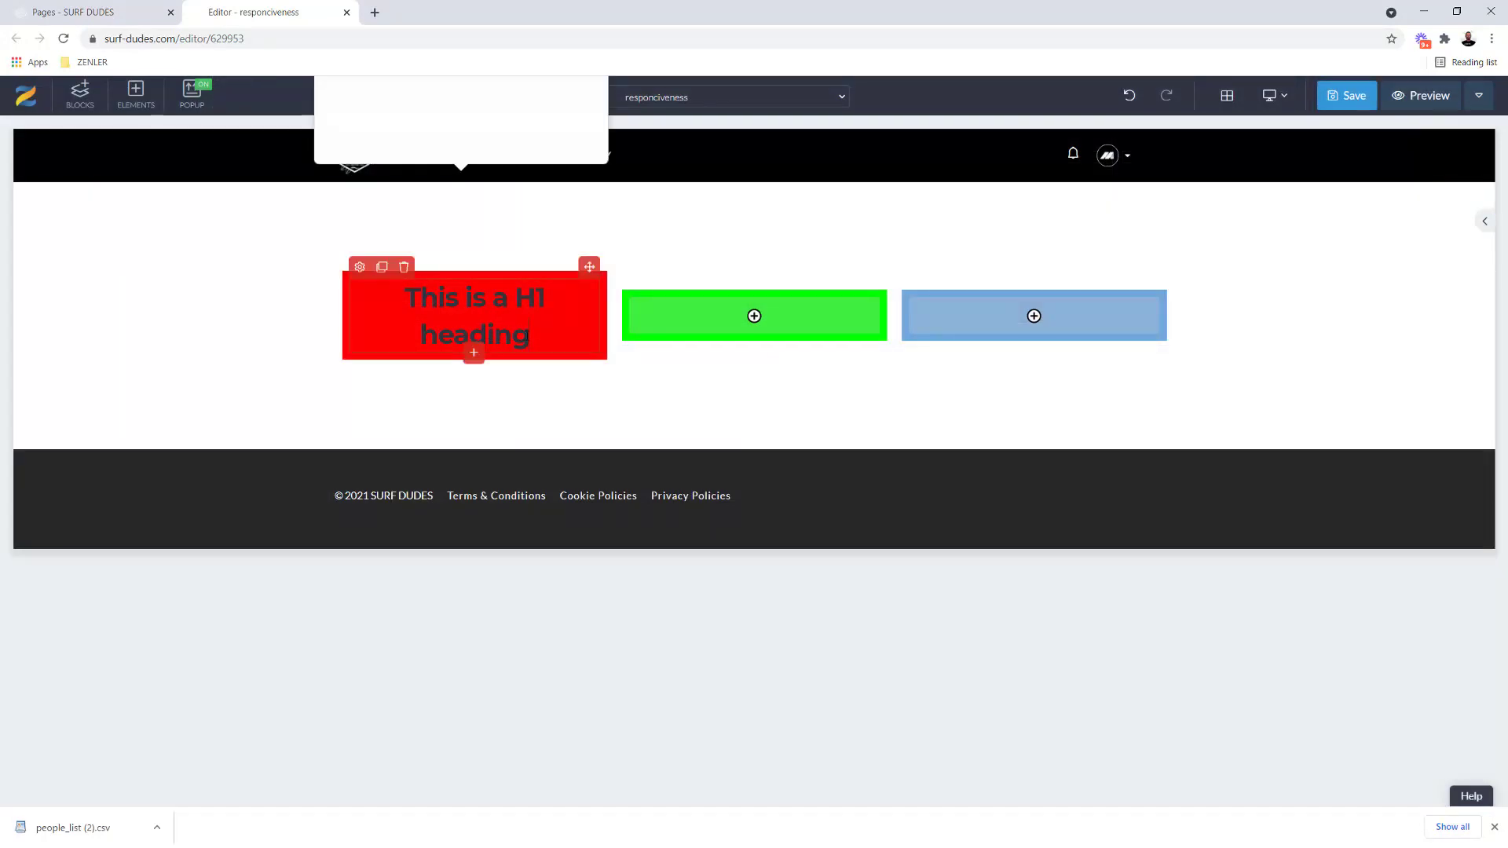
drag(535, 337, 405, 297)
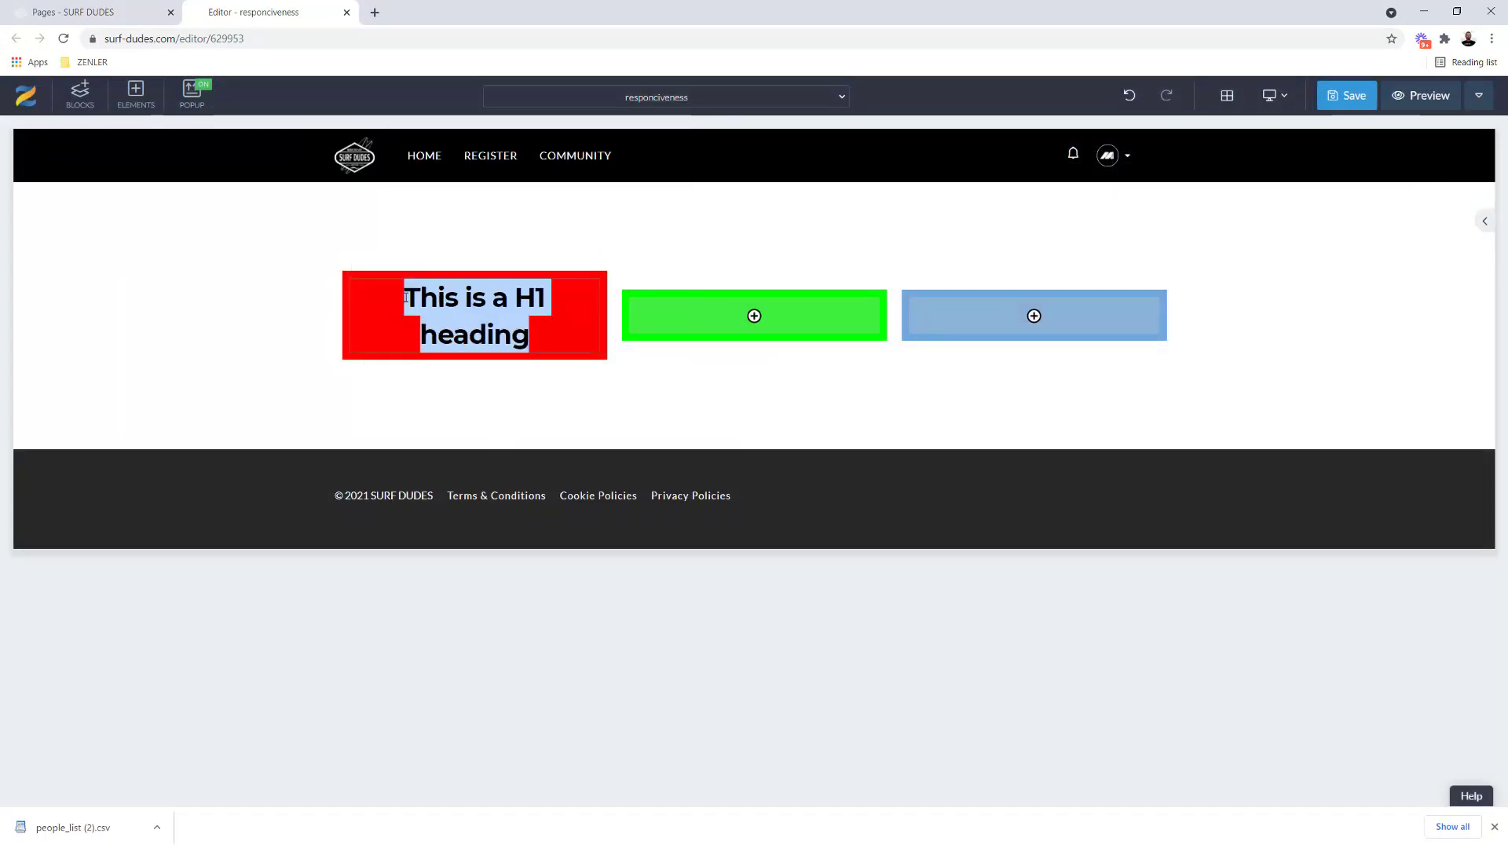
key(BackSpace)
text(RED)
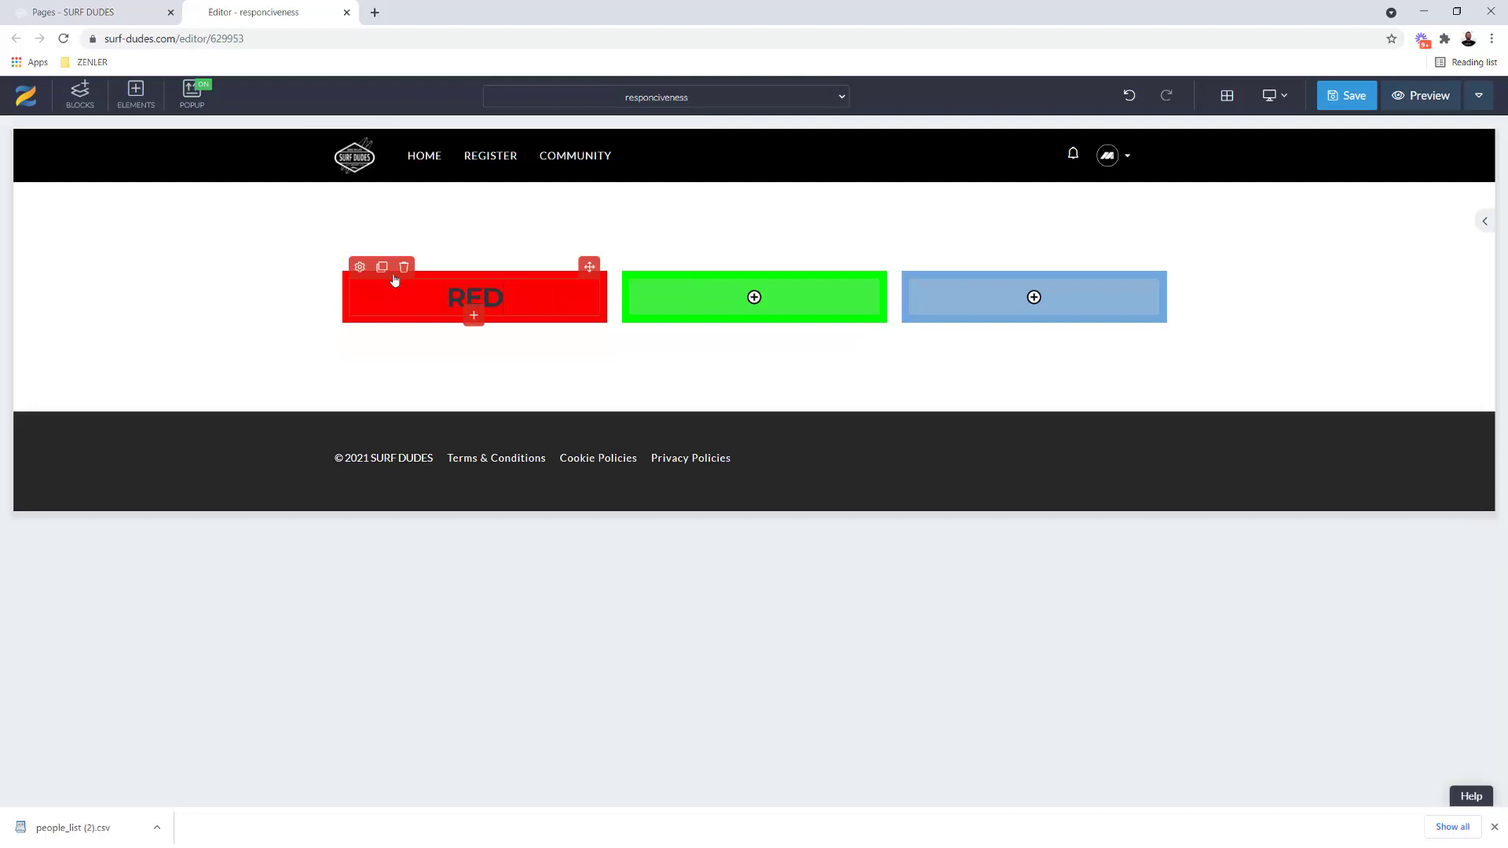
Clone the RED heading, move the copy into the green row and change its text to "GREEN"
click(382, 267)
drag(591, 267, 766, 318)
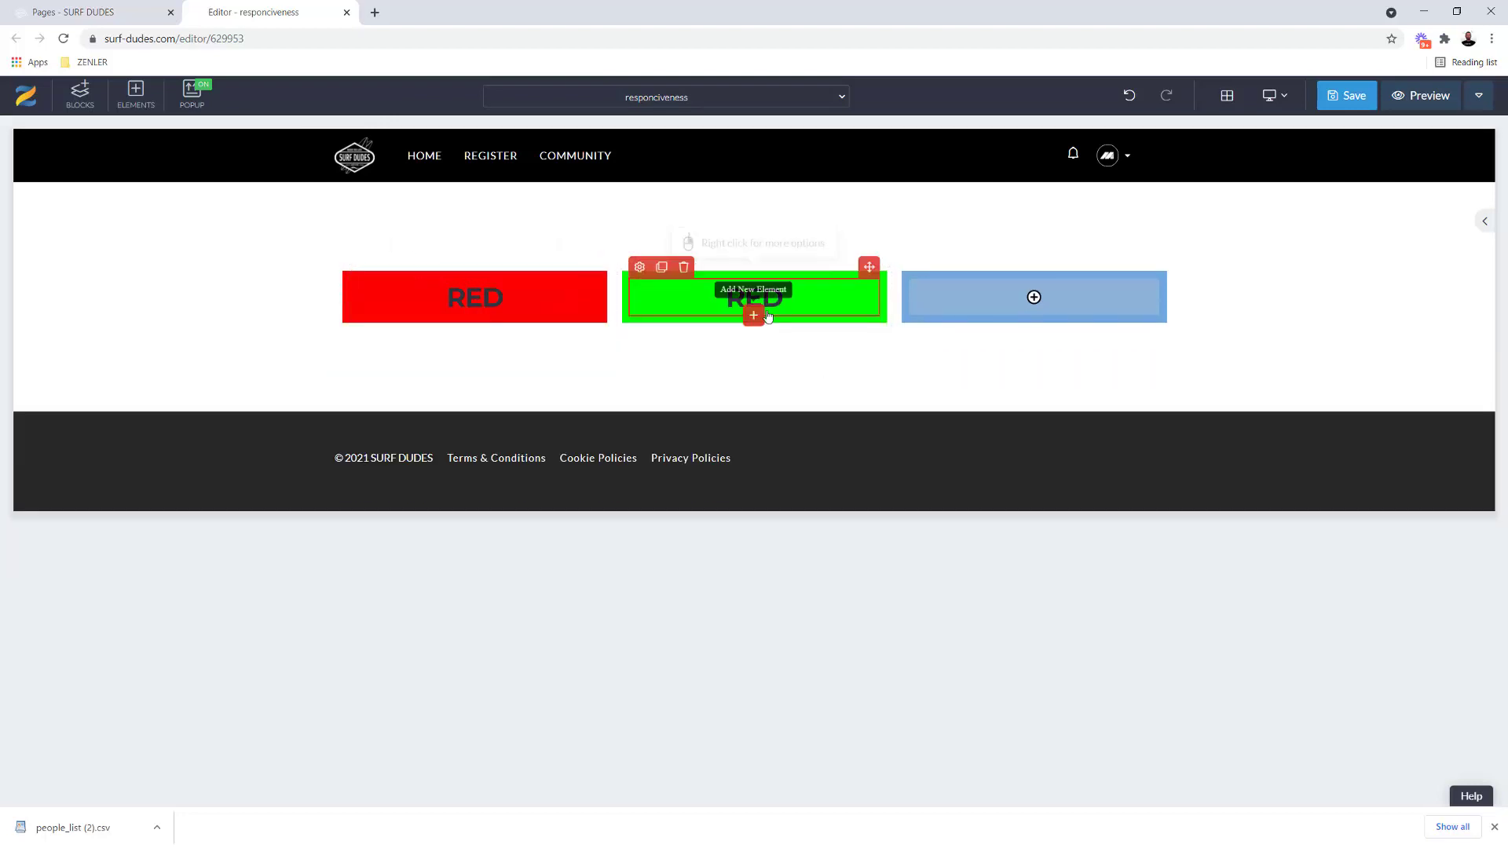
double_click(724, 300)
text(GREEN)
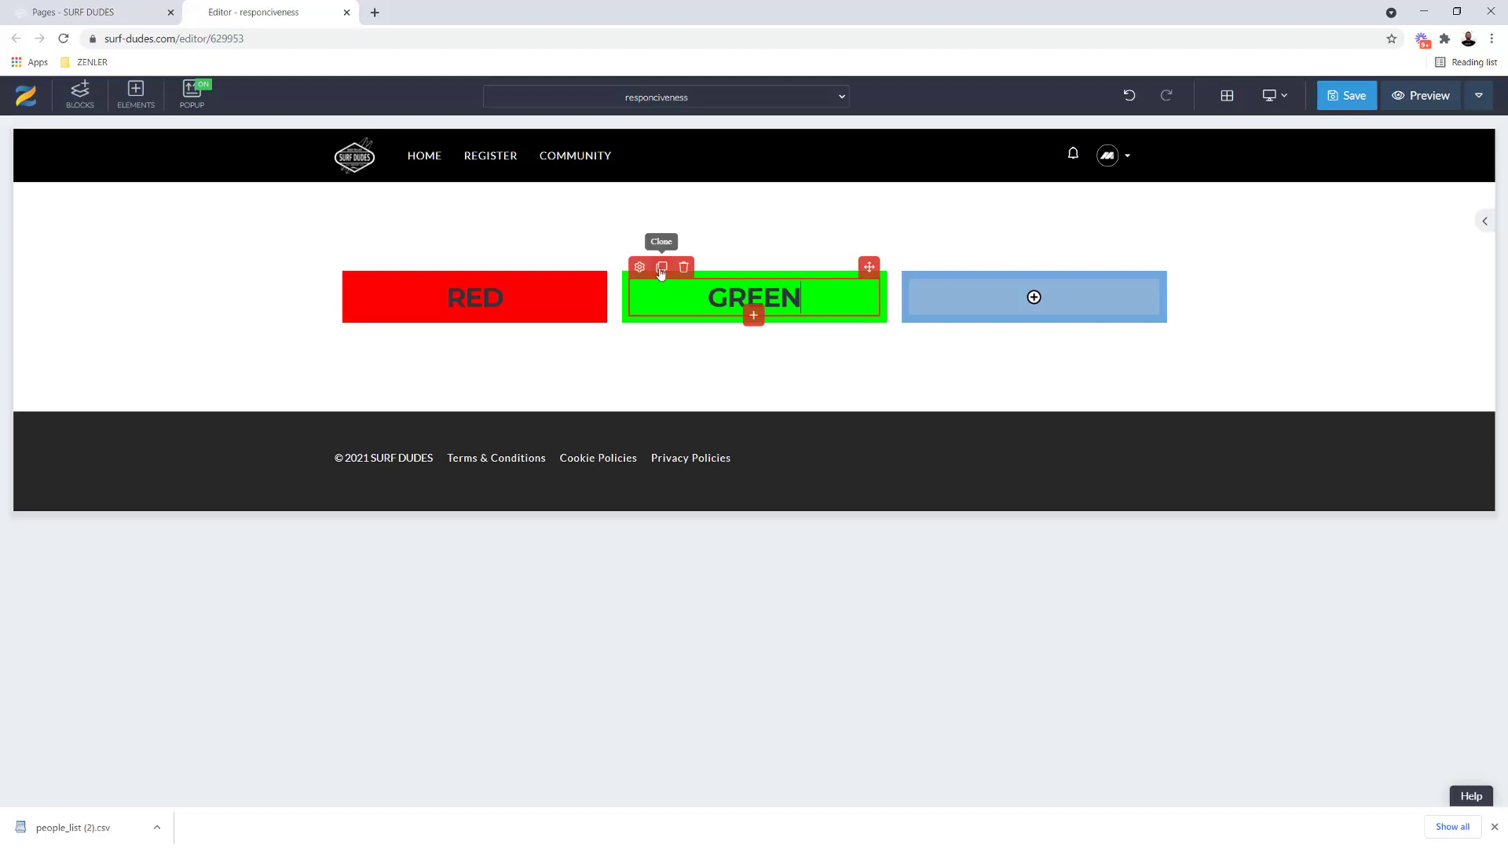
Clone the GREEN heading, move the copy into the blue row and change its text to "BLUE"
click(661, 267)
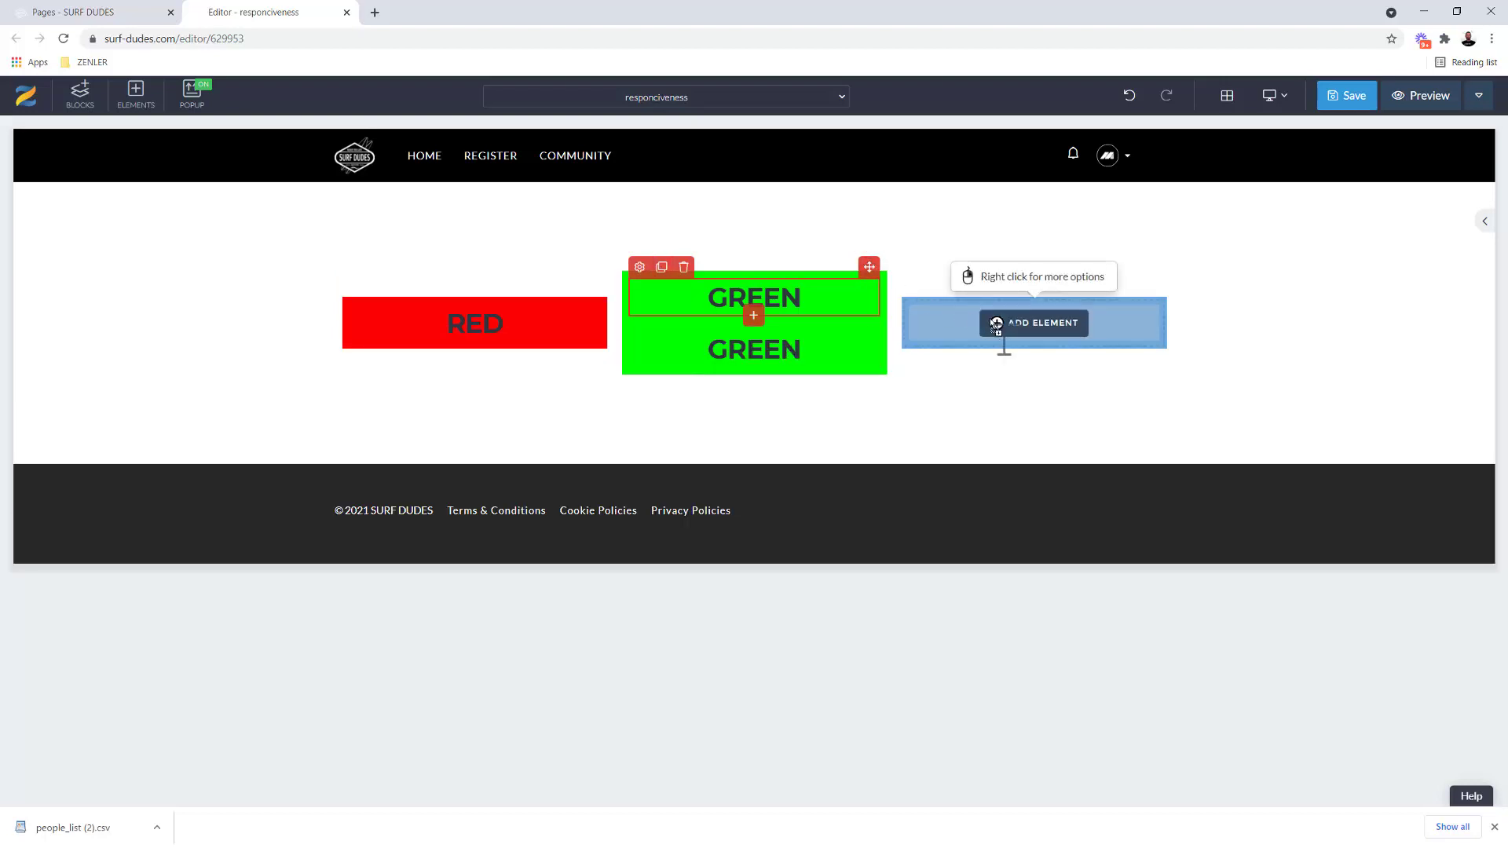
drag(977, 320, 1013, 303)
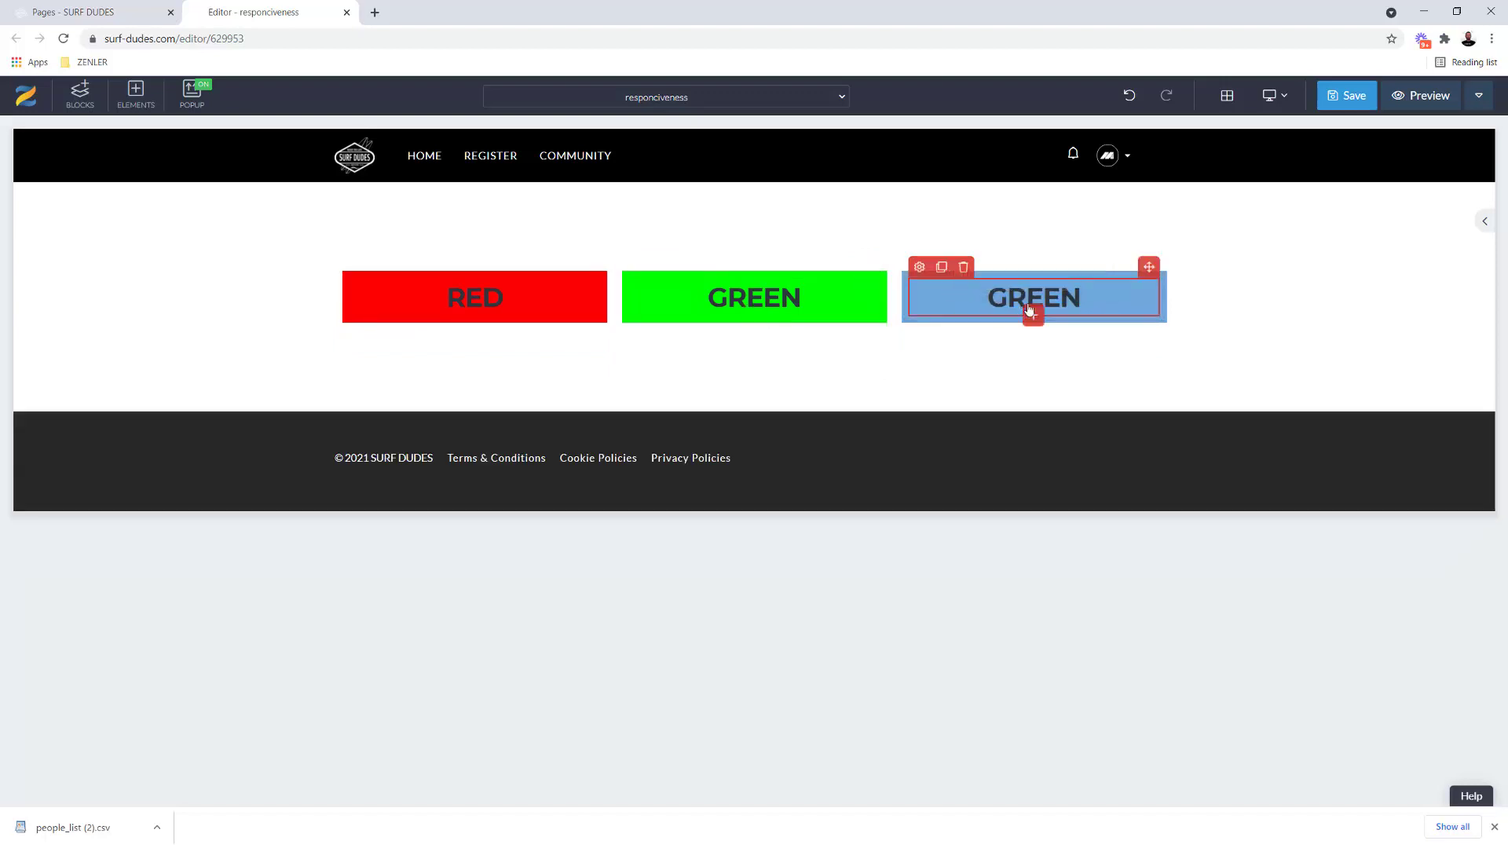
double_click(1012, 299)
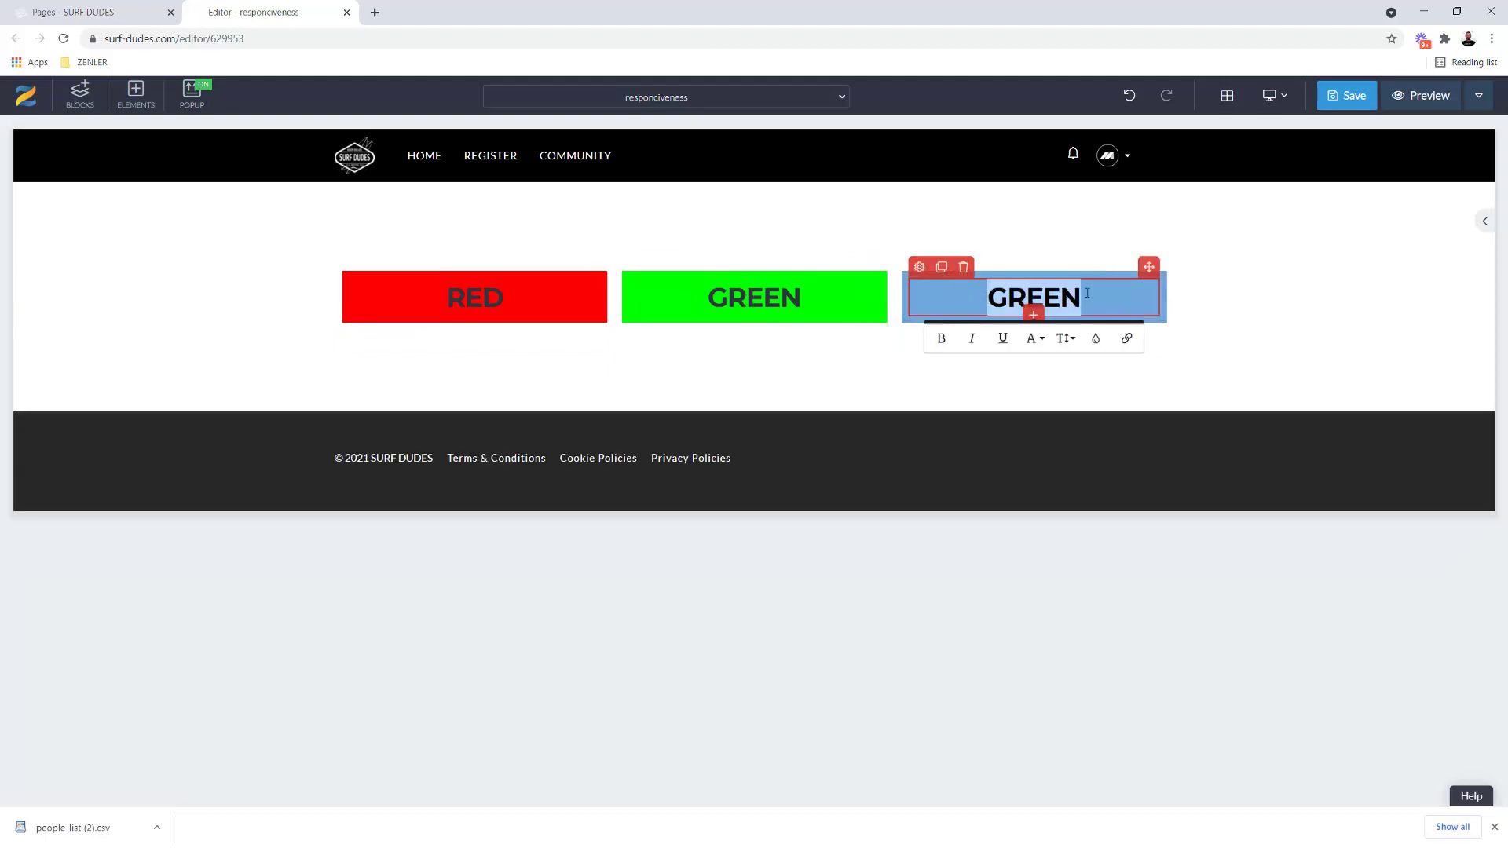
text(BLUE)
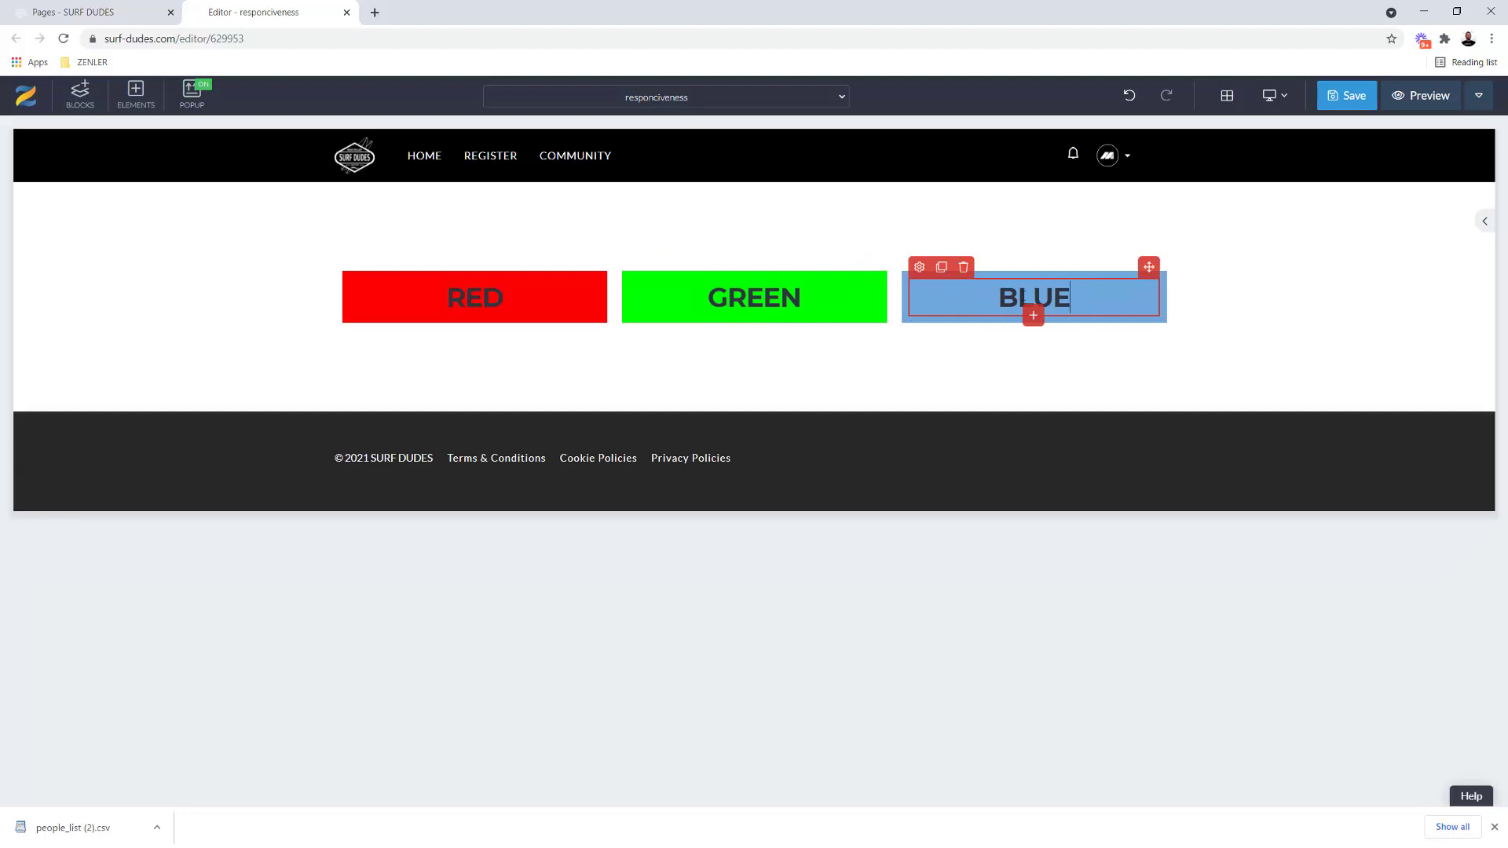
click(751, 658)
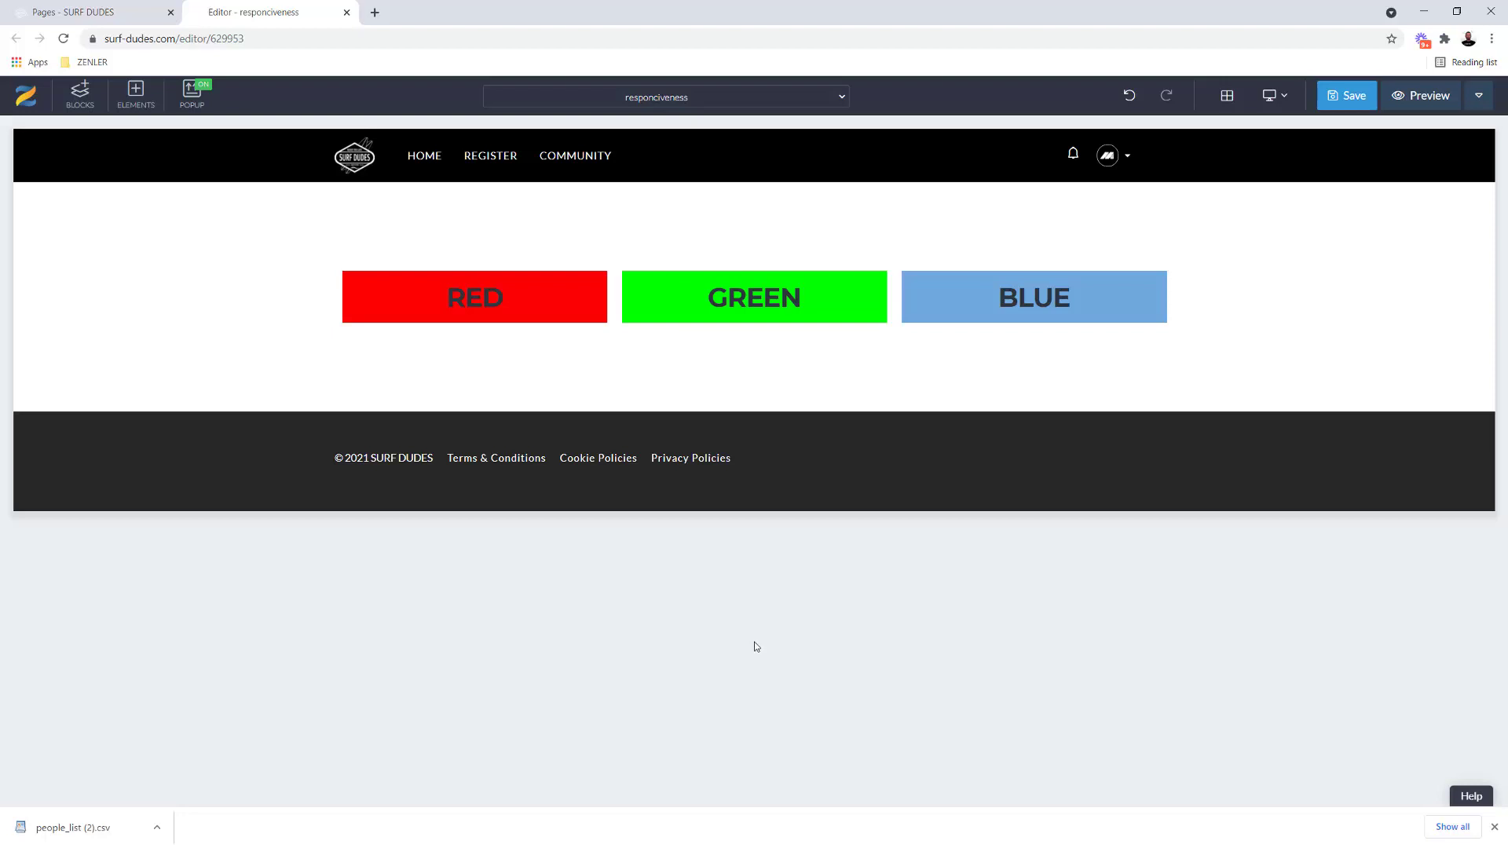
Save the page and accept its SEO settings with the title "responciveness"
click(1351, 98)
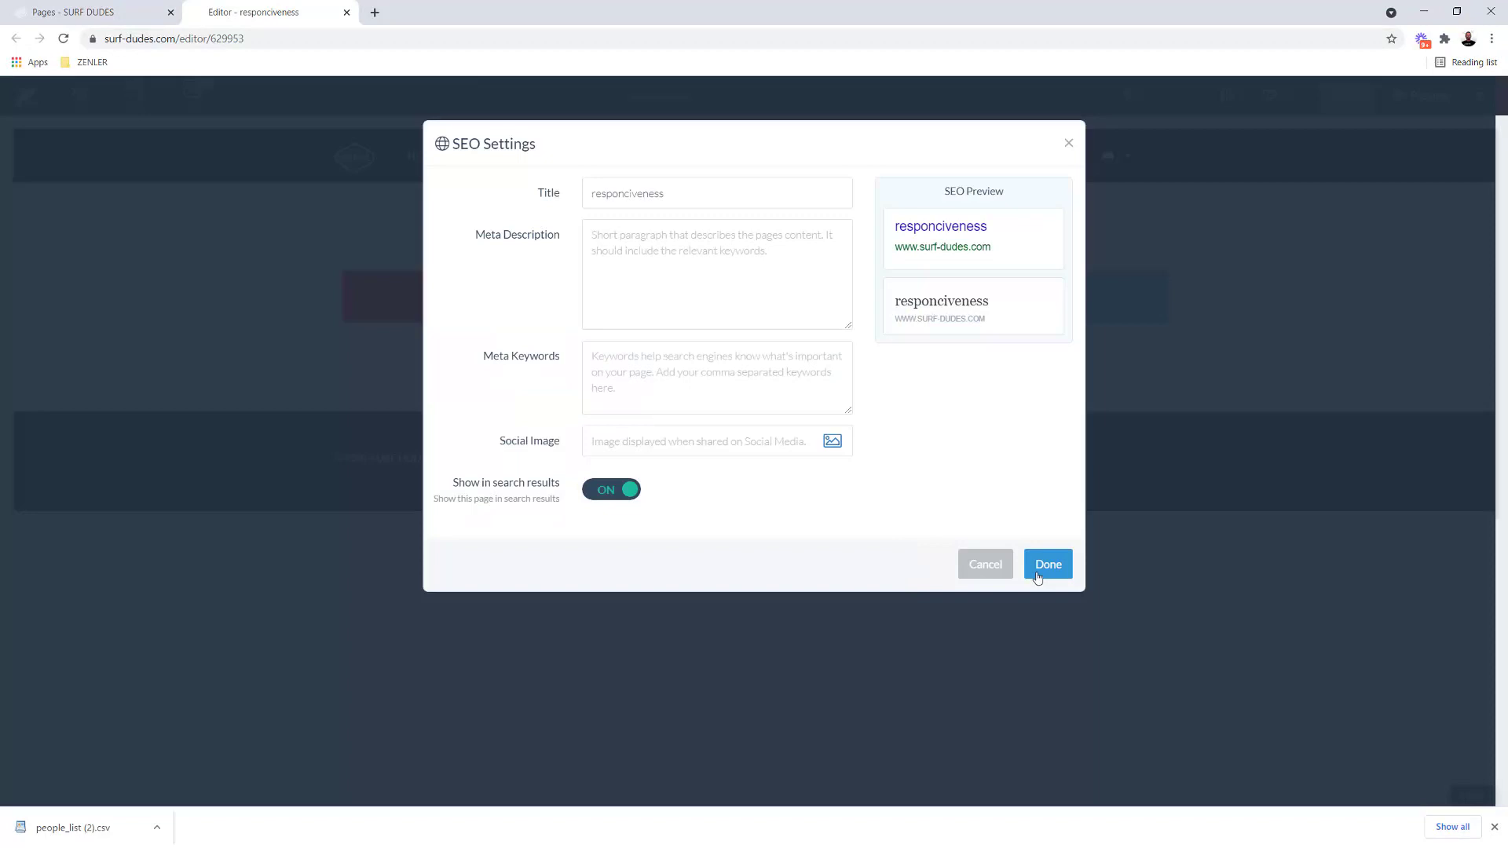
click(1037, 577)
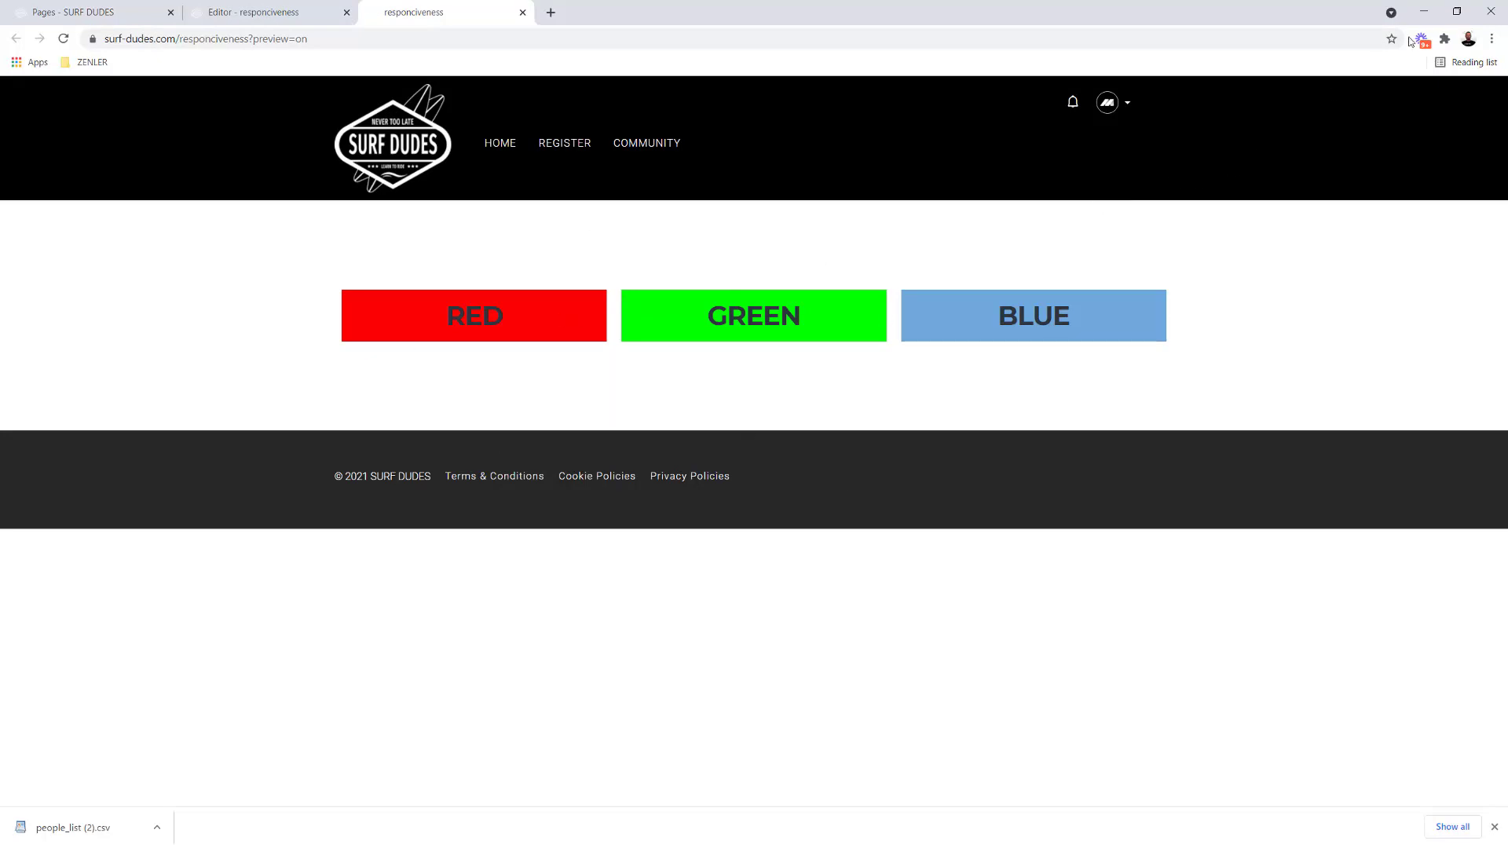
Resize the preview browser window between narrow and wide to examine how the three colored columns rearrange, and maximize it again
click(1455, 13)
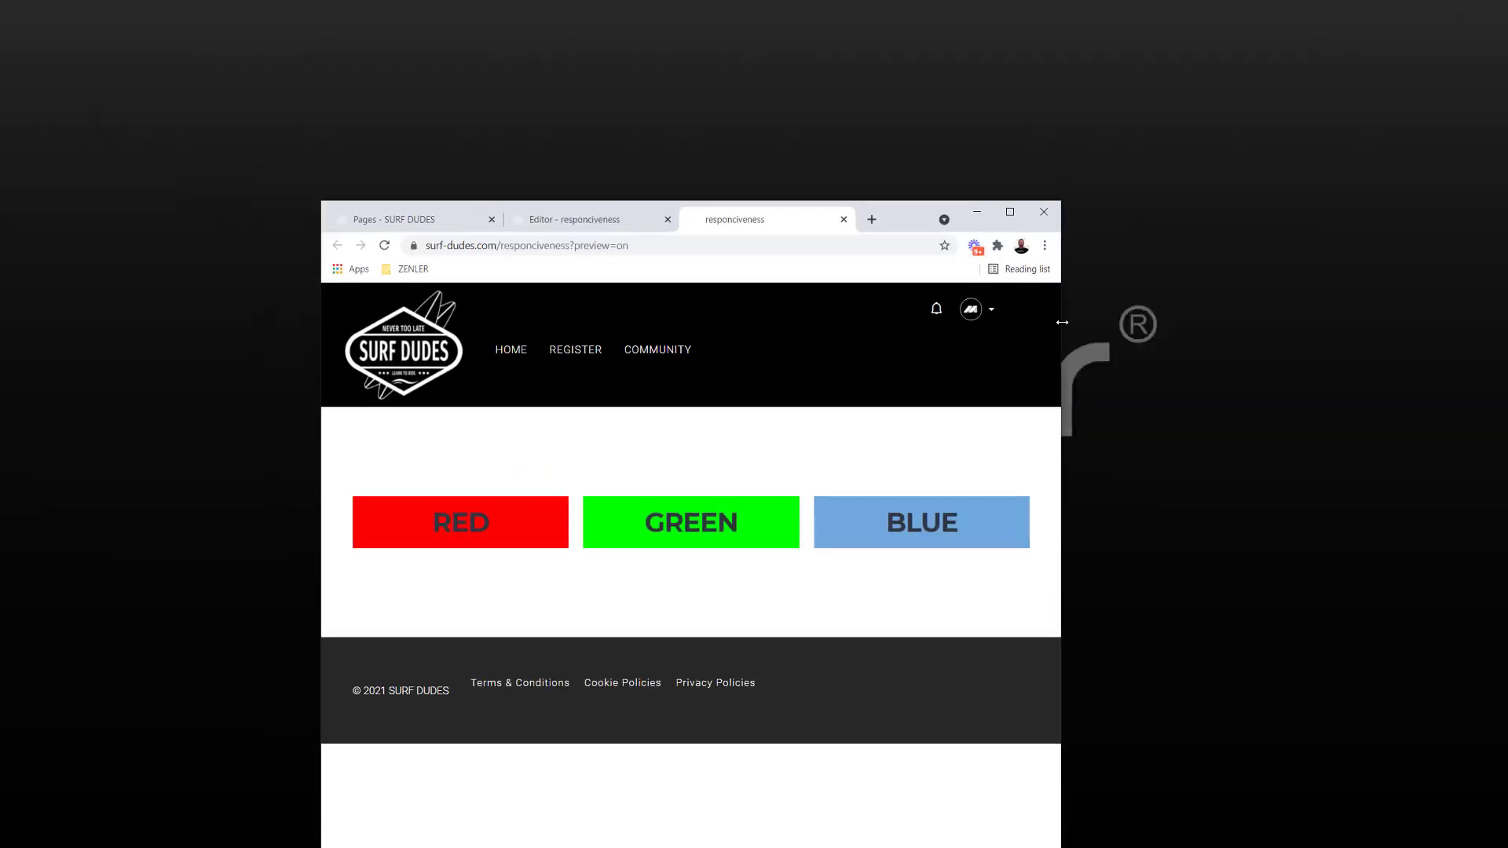
drag(884, 209, 878, 77)
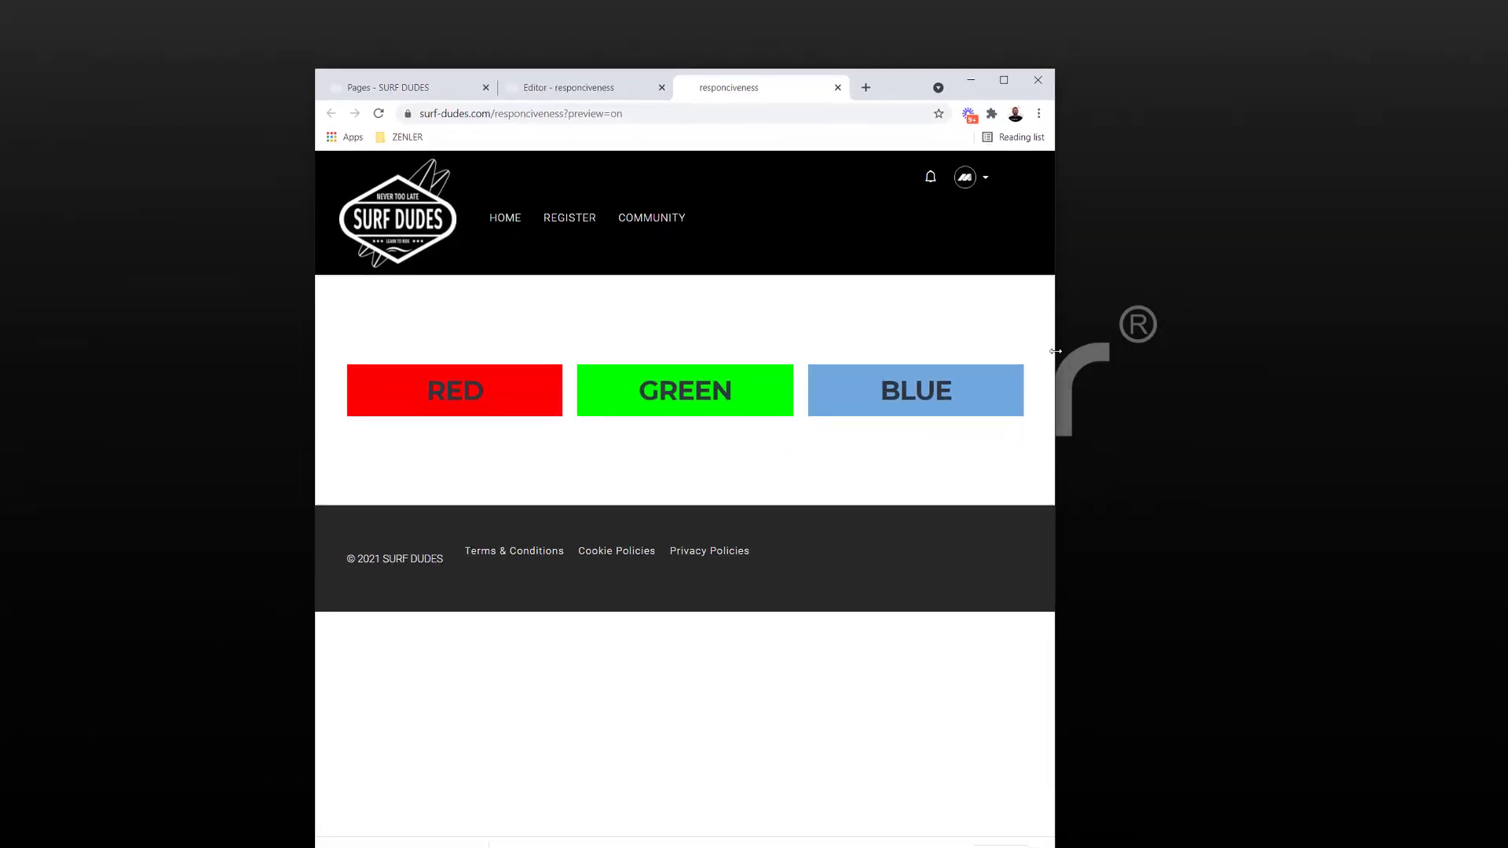
mouse_move(1056, 351)
mouse_down()
mouse_move(1027, 358)
mouse_move(1061, 360)
mouse_up()
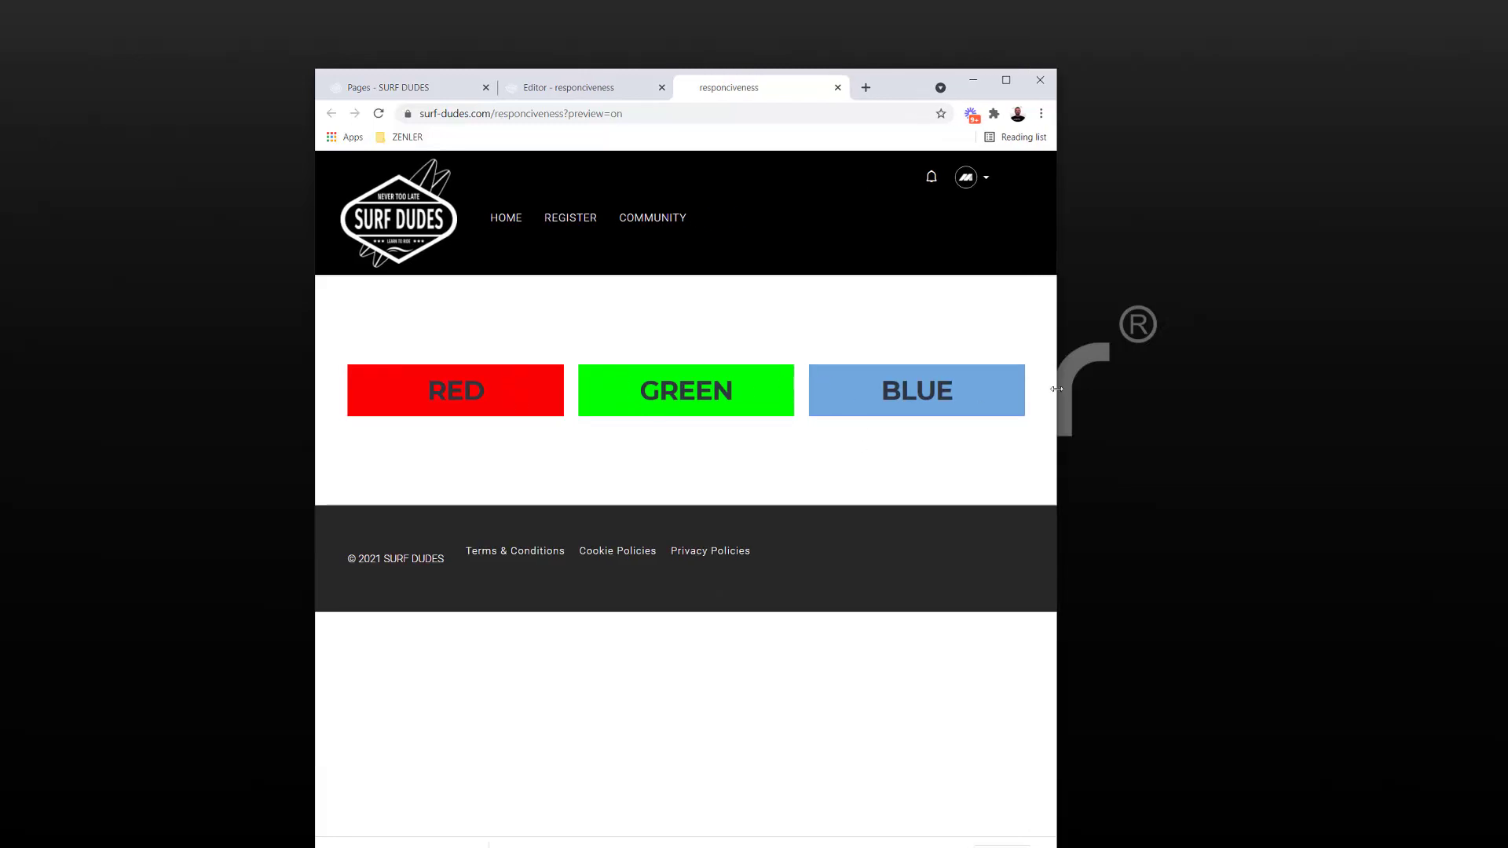
drag(1060, 389, 1003, 396)
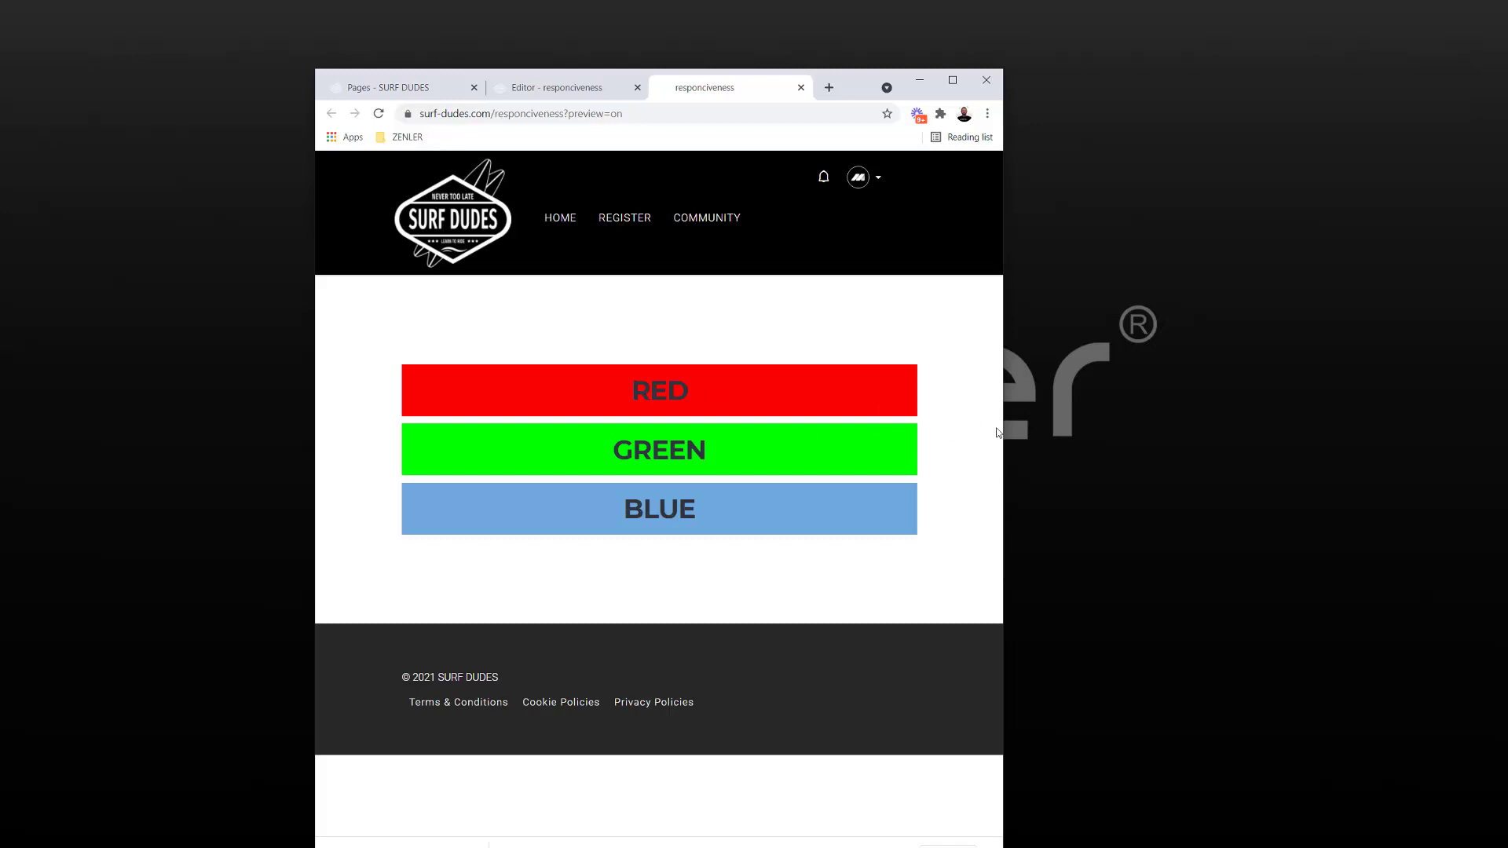
drag(1004, 431, 1212, 425)
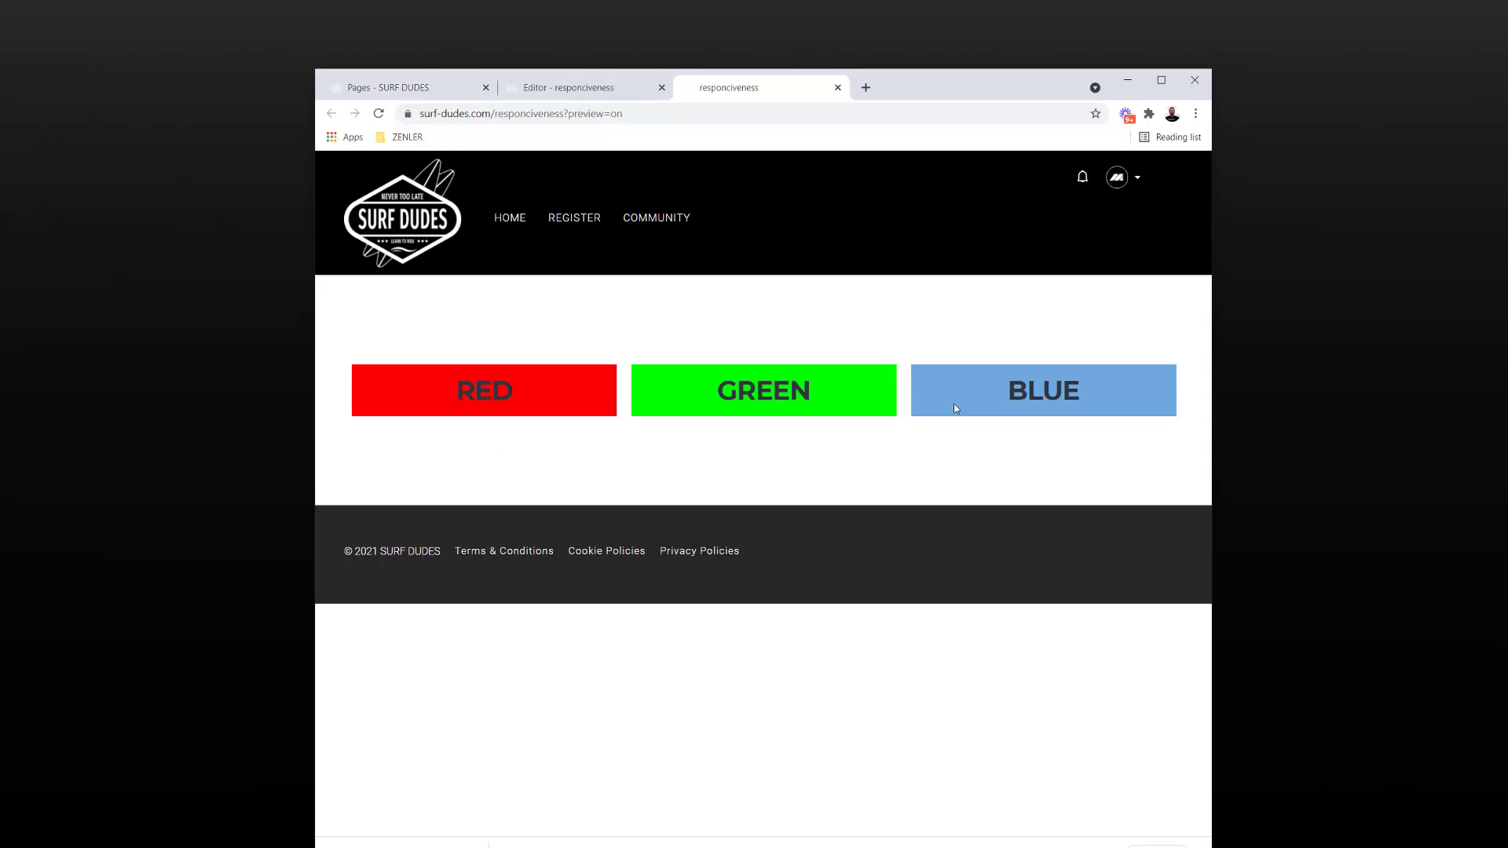
drag(1213, 458, 867, 433)
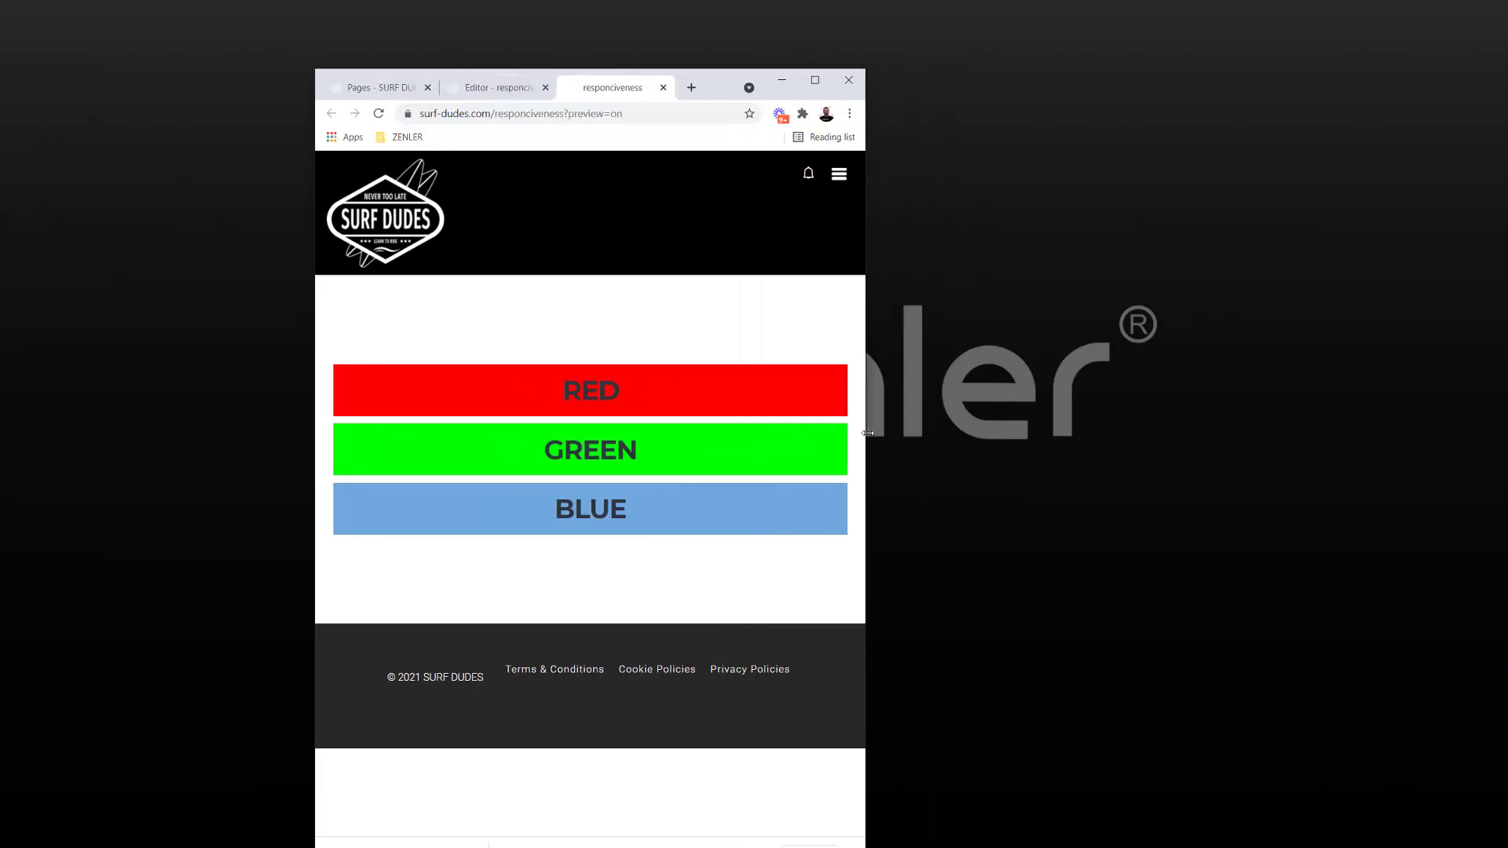
click(815, 80)
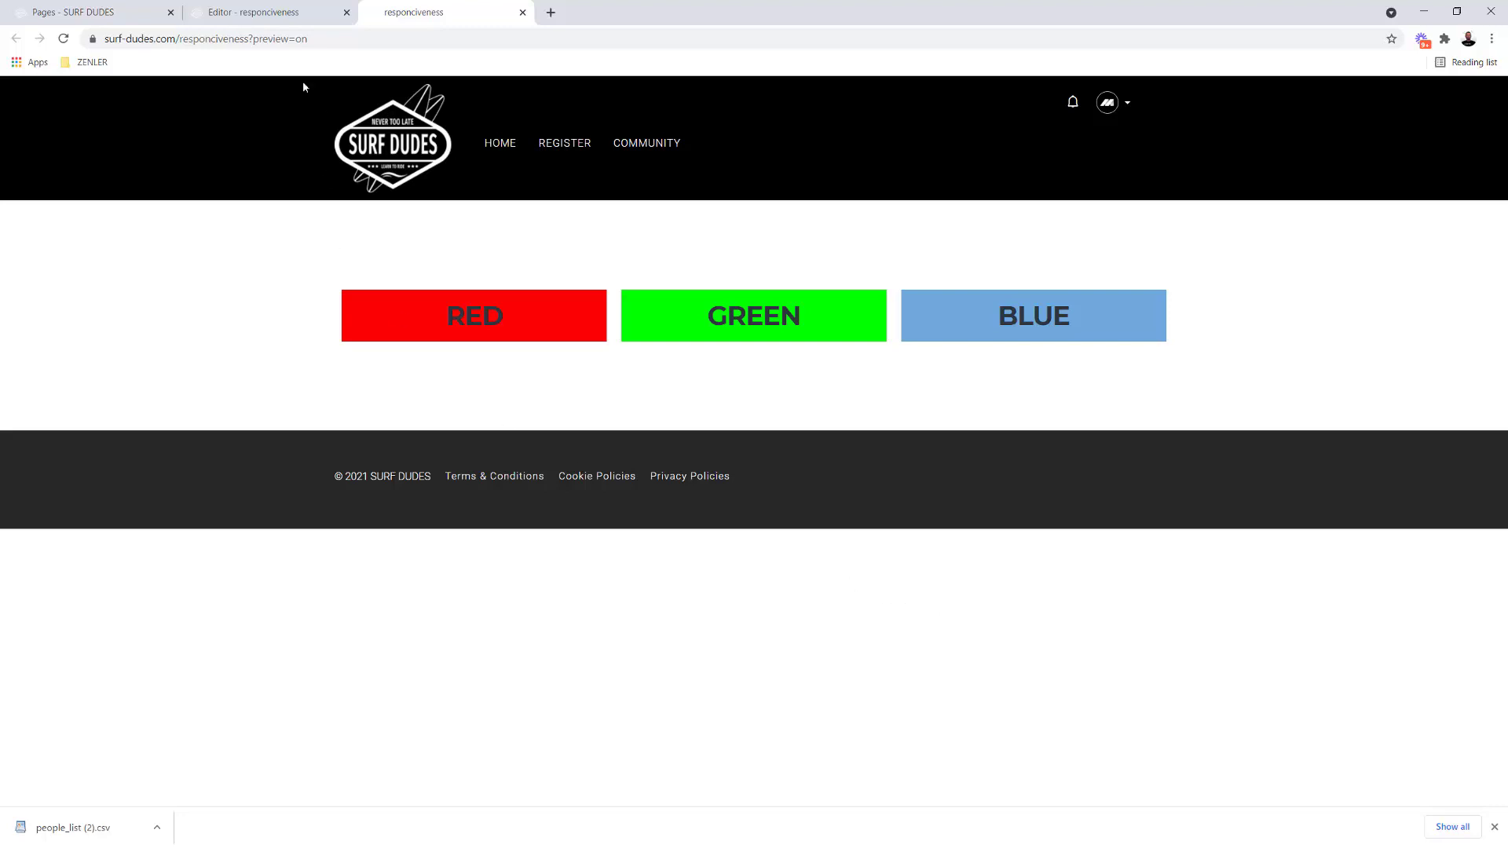
In the page editor, add an empty block below the colored columns and insert a 100% row in it
click(269, 13)
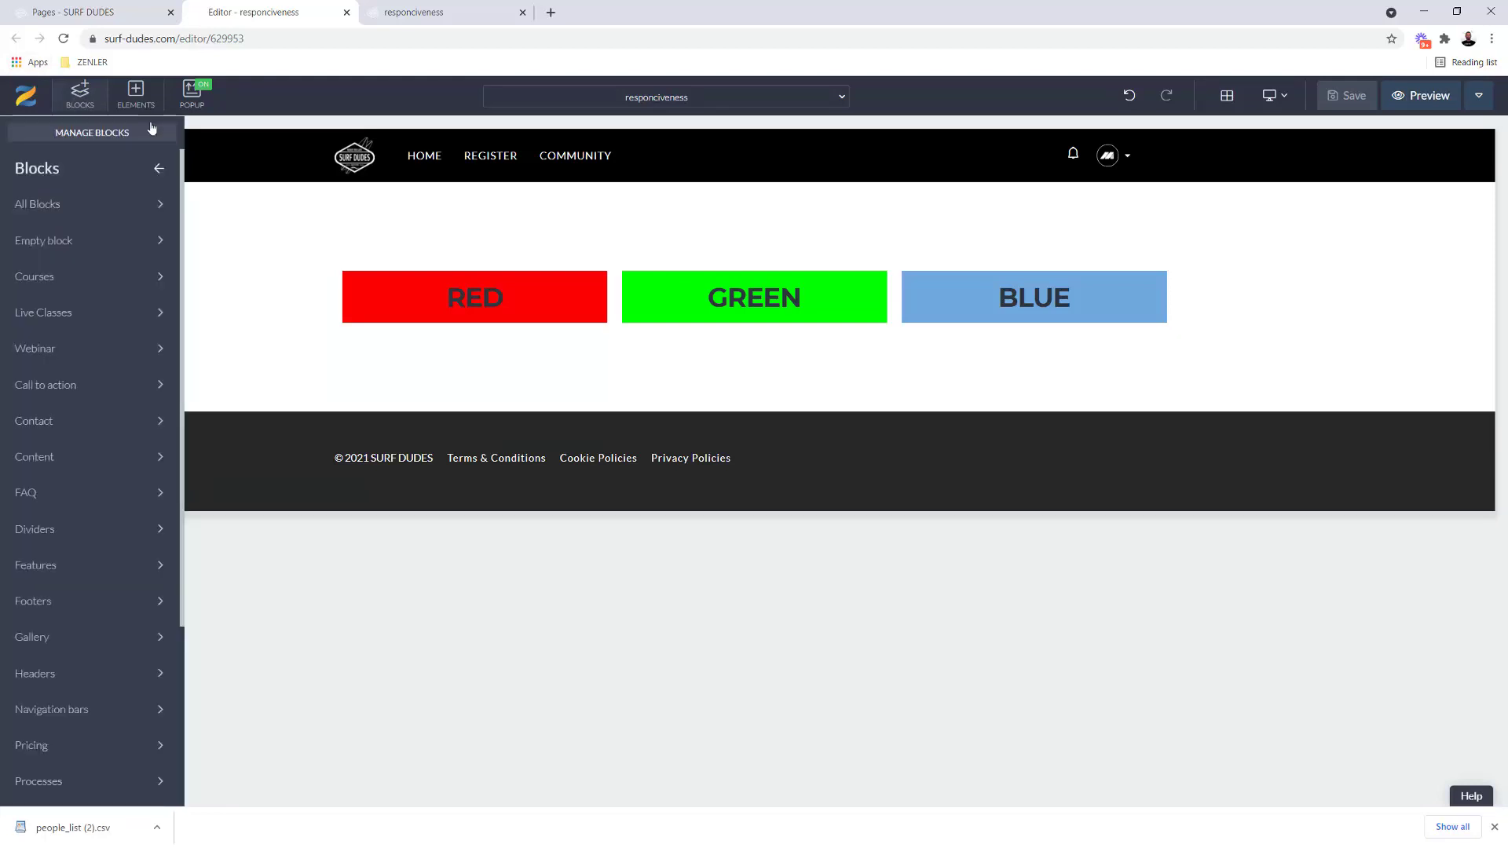
click(85, 248)
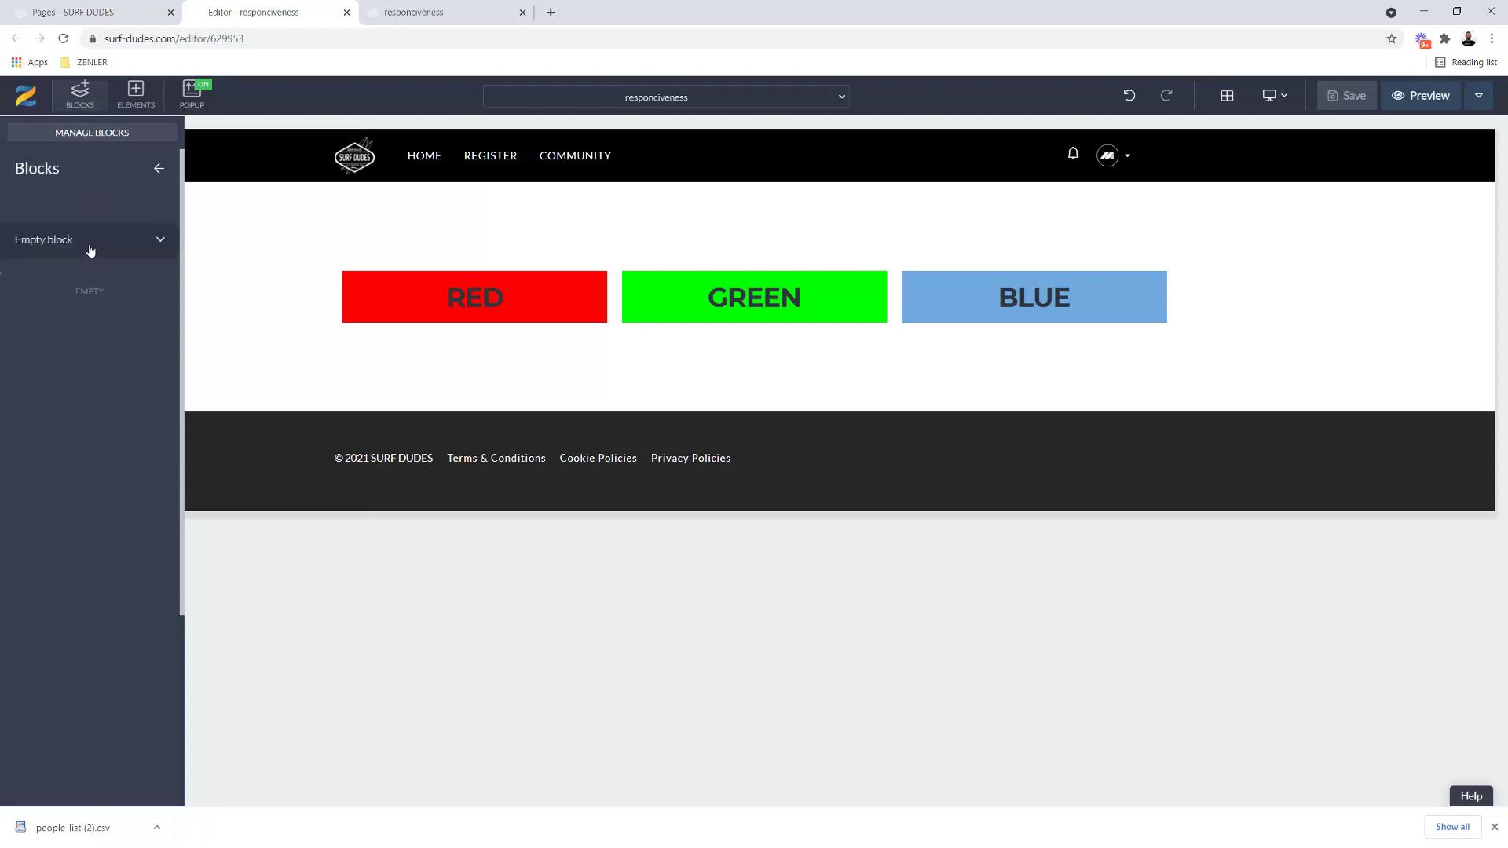
mouse_move(82, 278)
drag(435, 383, 660, 461)
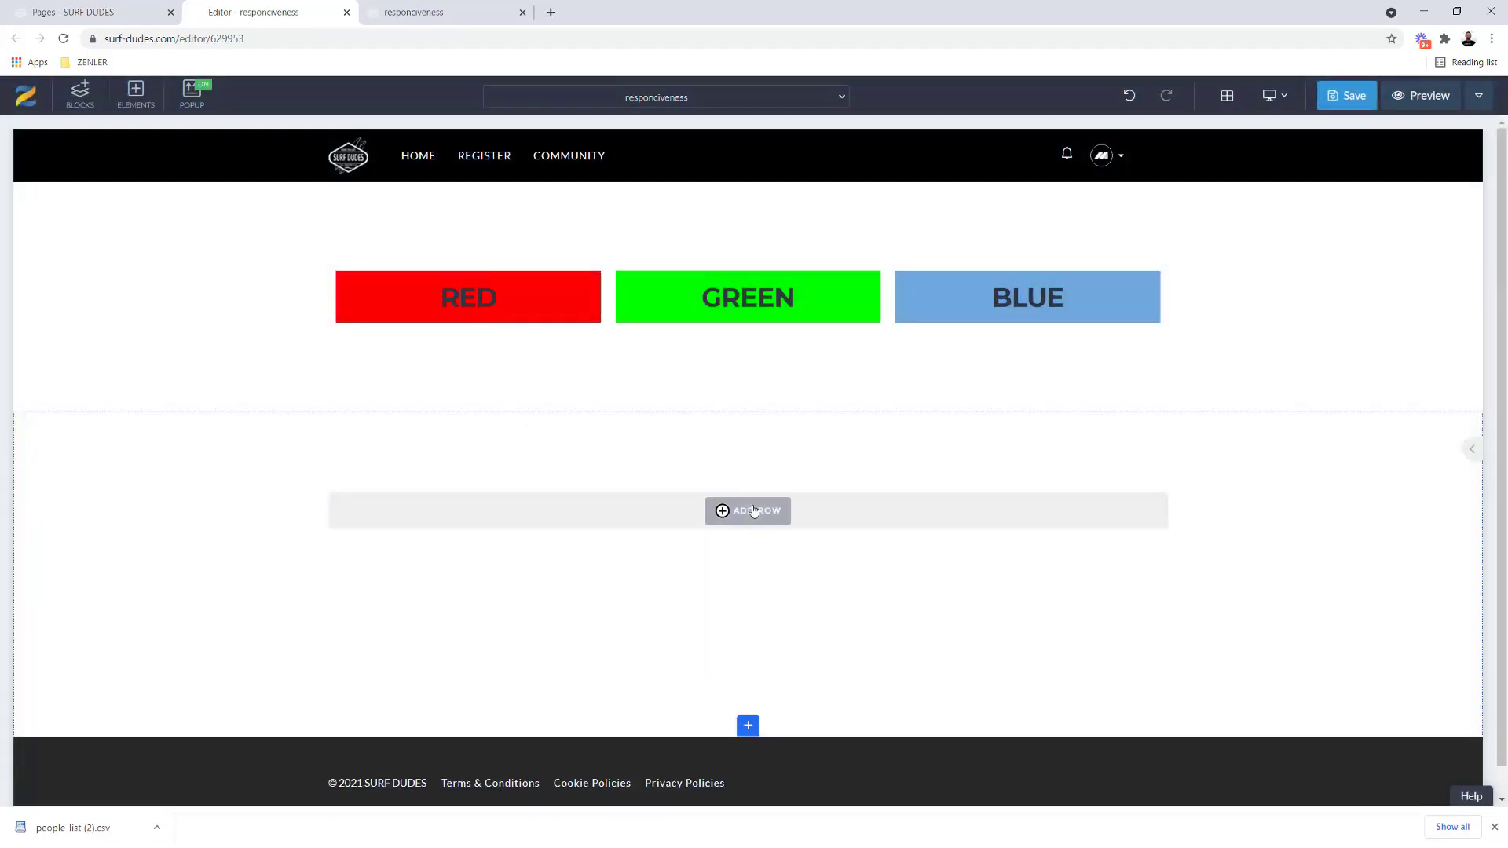
click(750, 511)
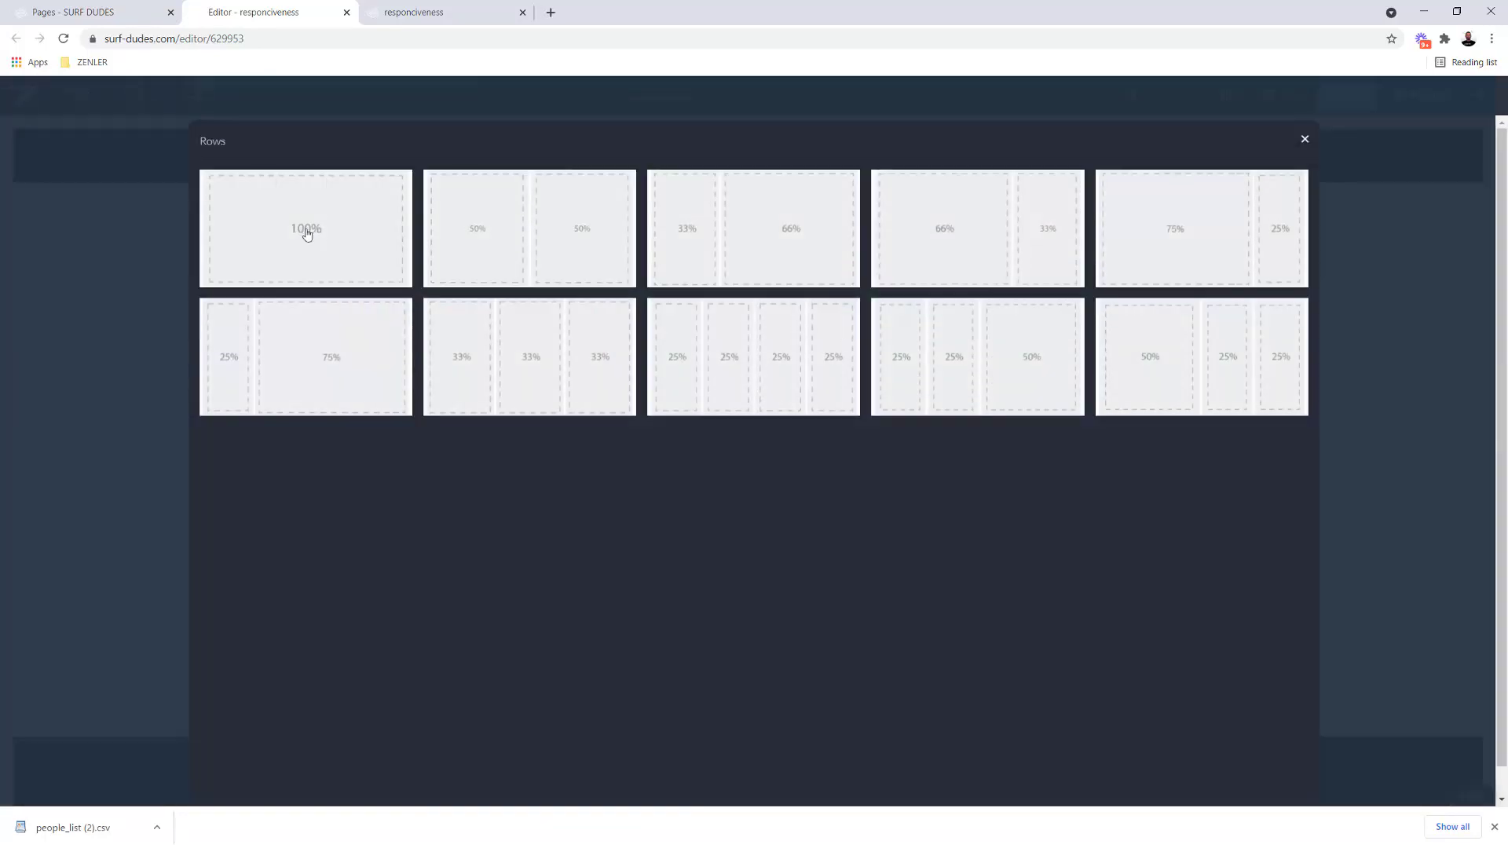
click(351, 271)
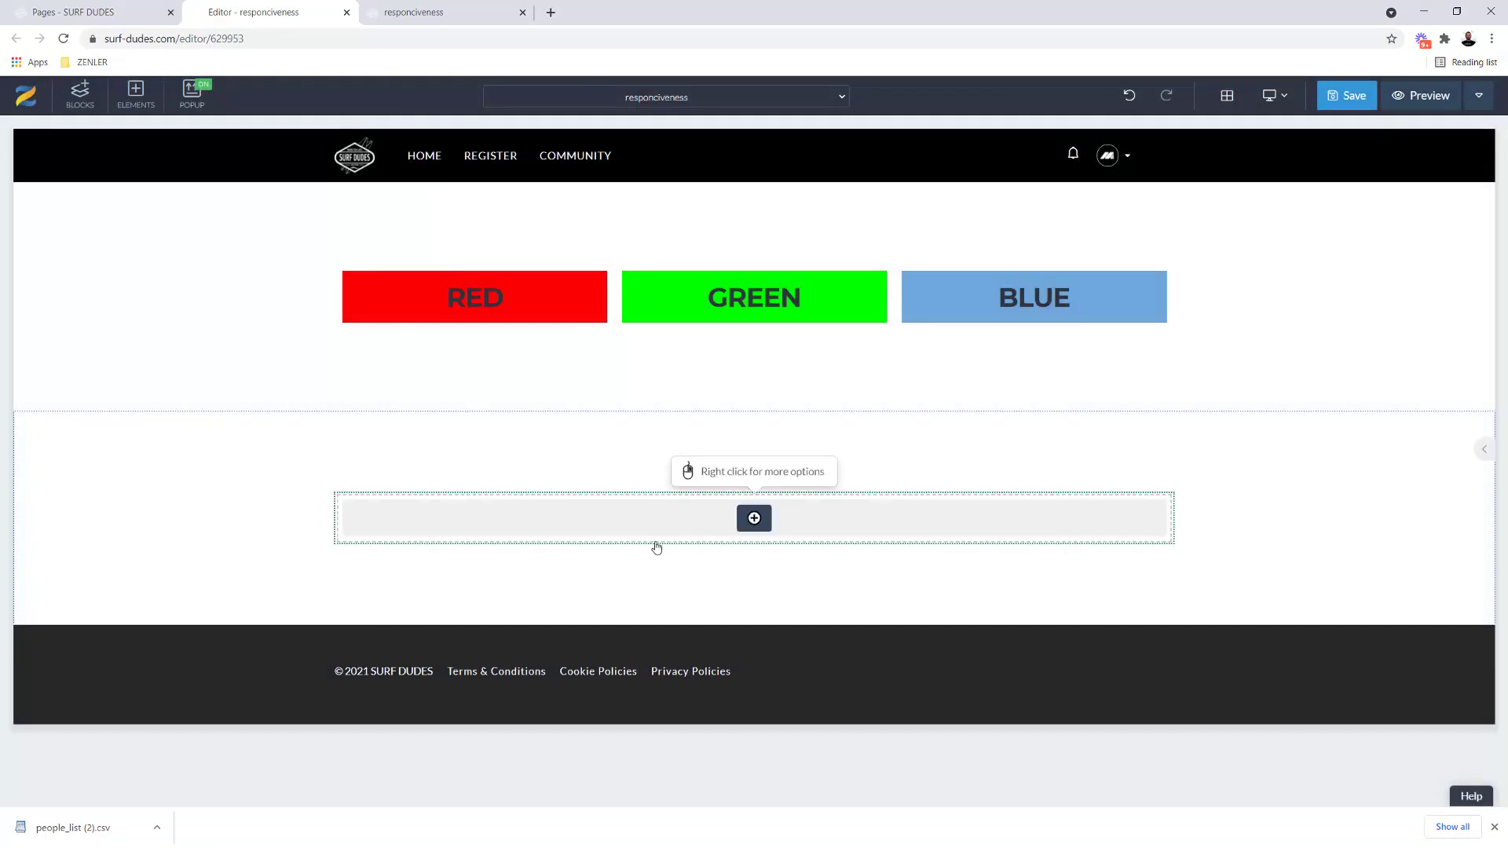
Add a Heading 1 element to the new row and replace its text with "SQUEEZE"
click(756, 524)
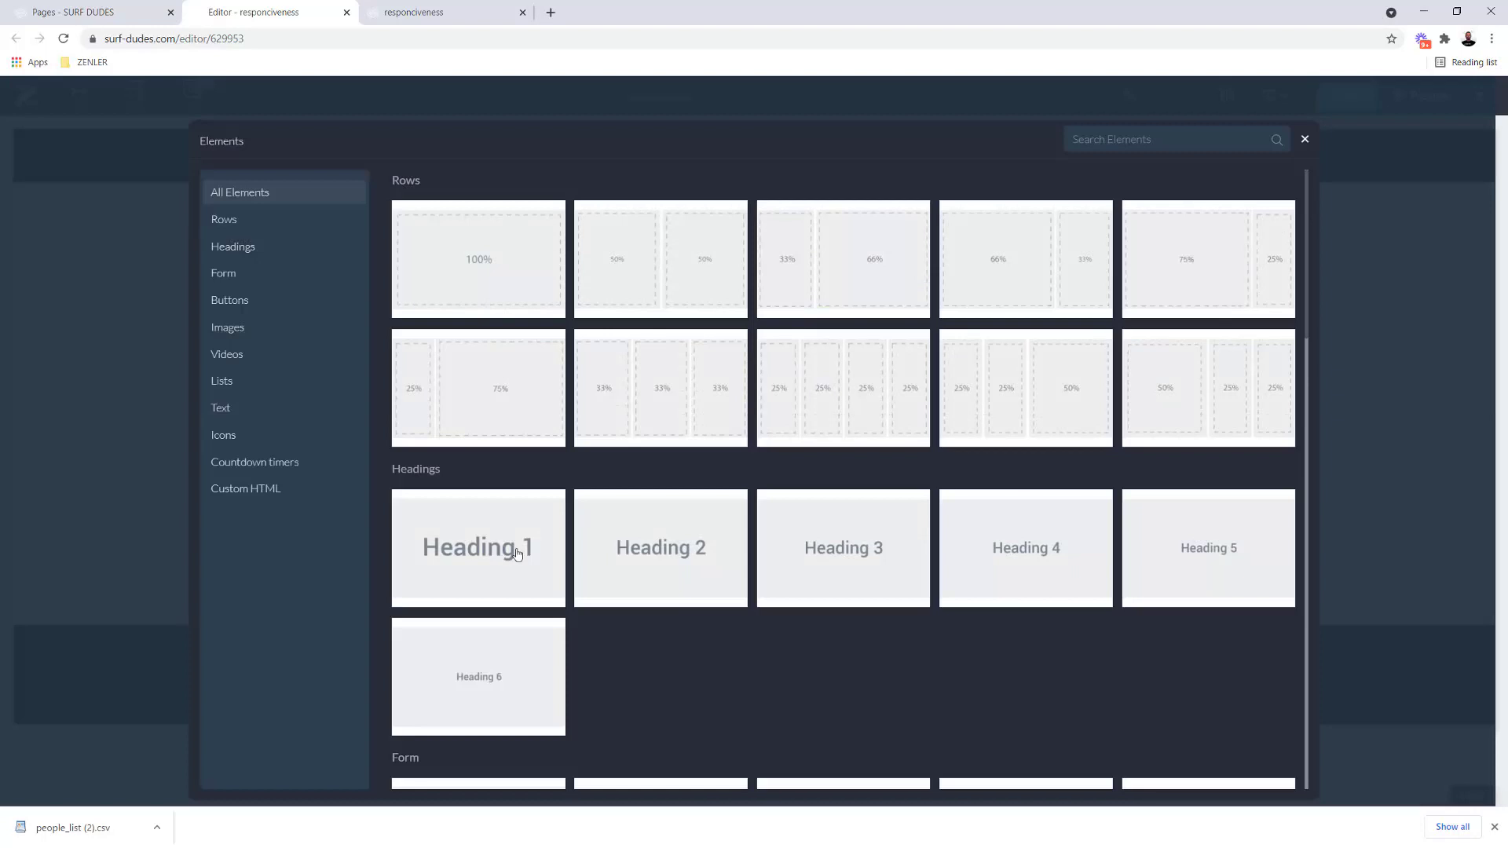
click(516, 556)
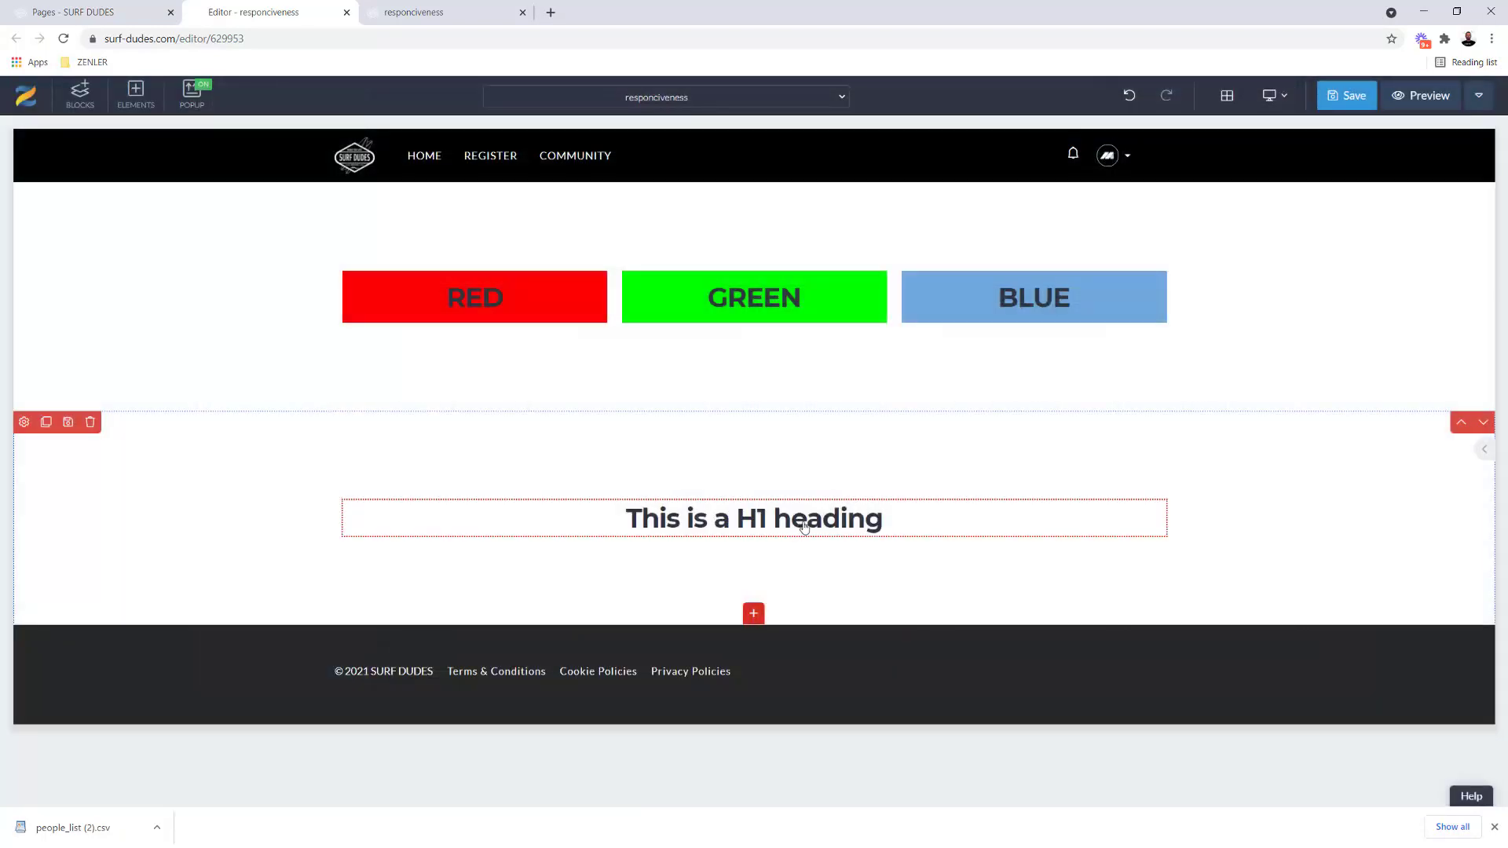
click(906, 518)
triple_click(562, 517)
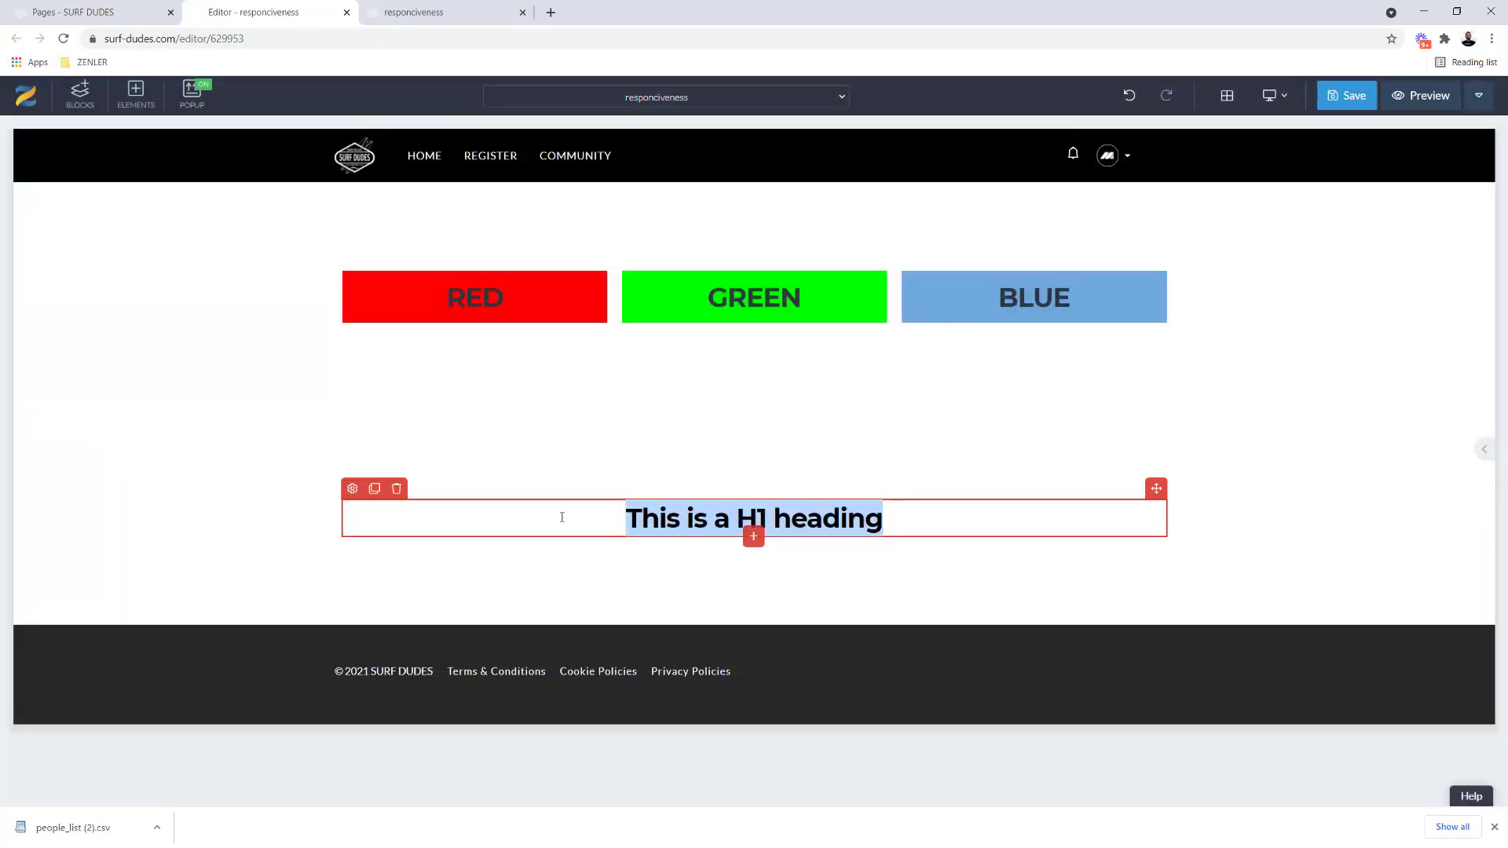
text(SQUEE)
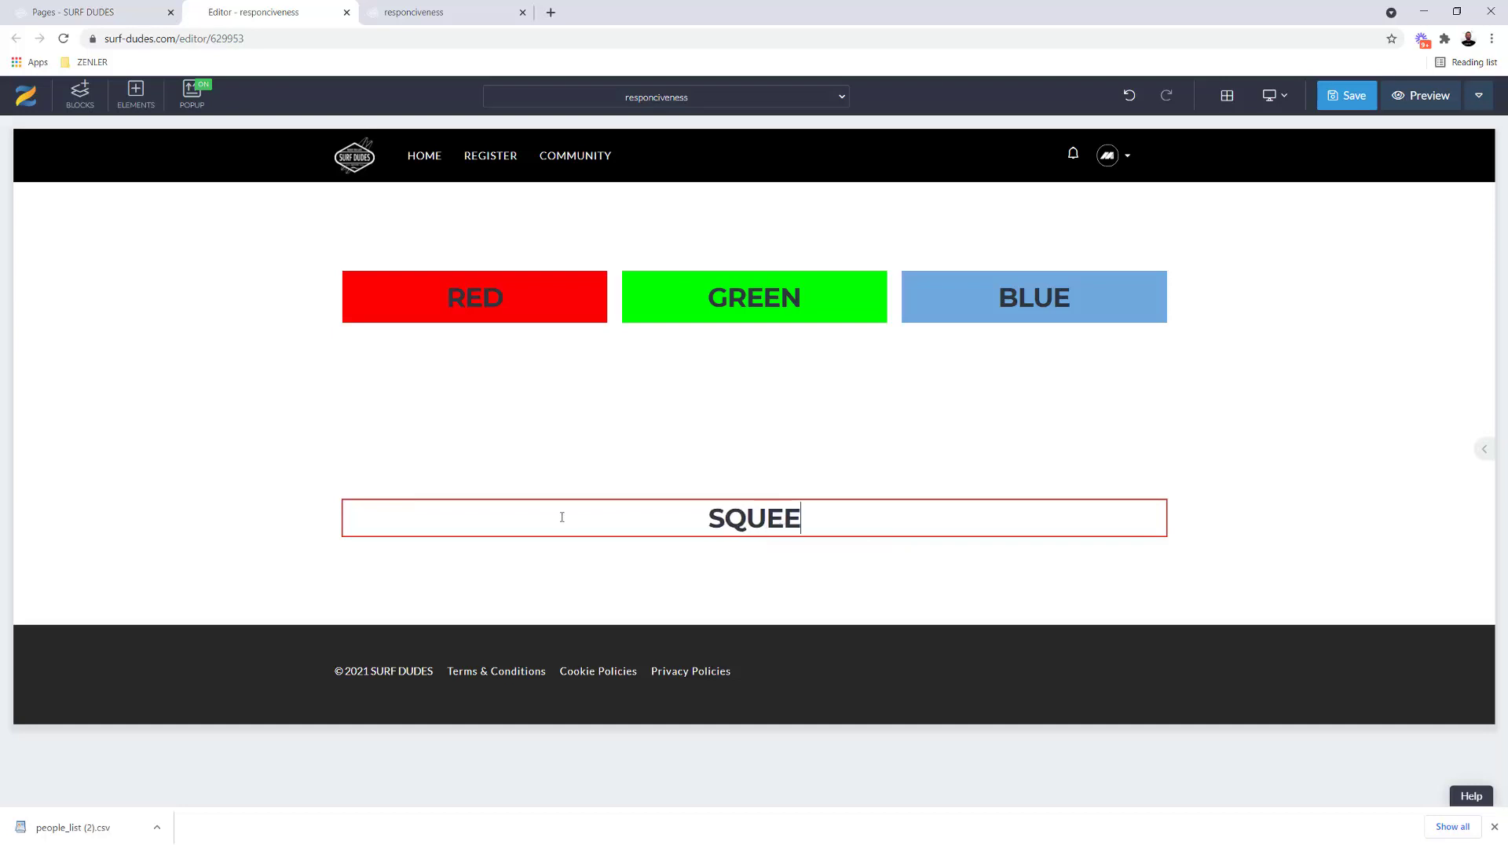
text(ZE)
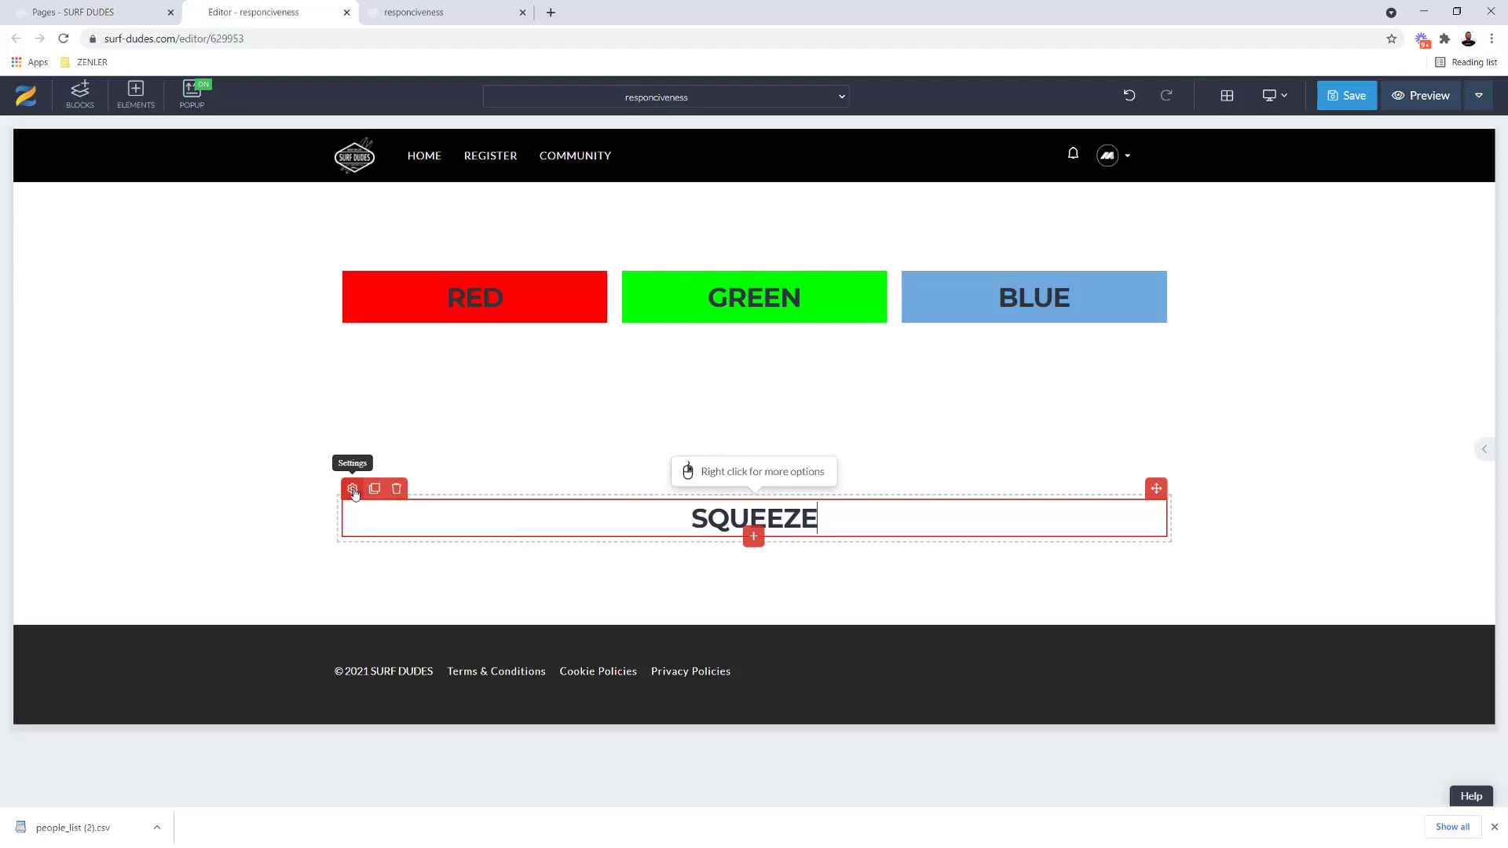
Set the SQUEEZE heading's font size to 120 px for all devices
click(1108, 507)
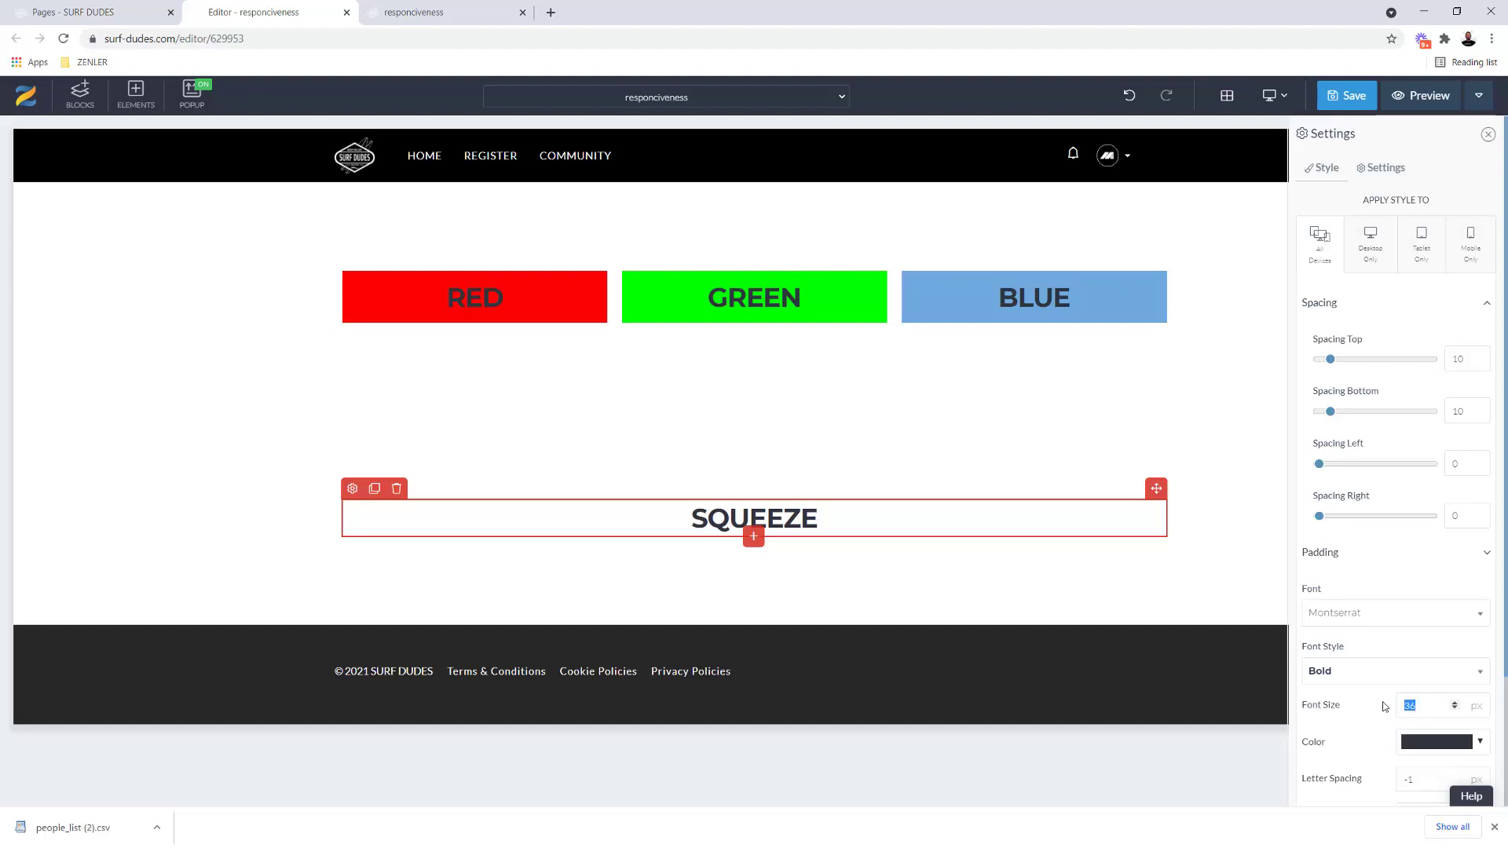
text(90)
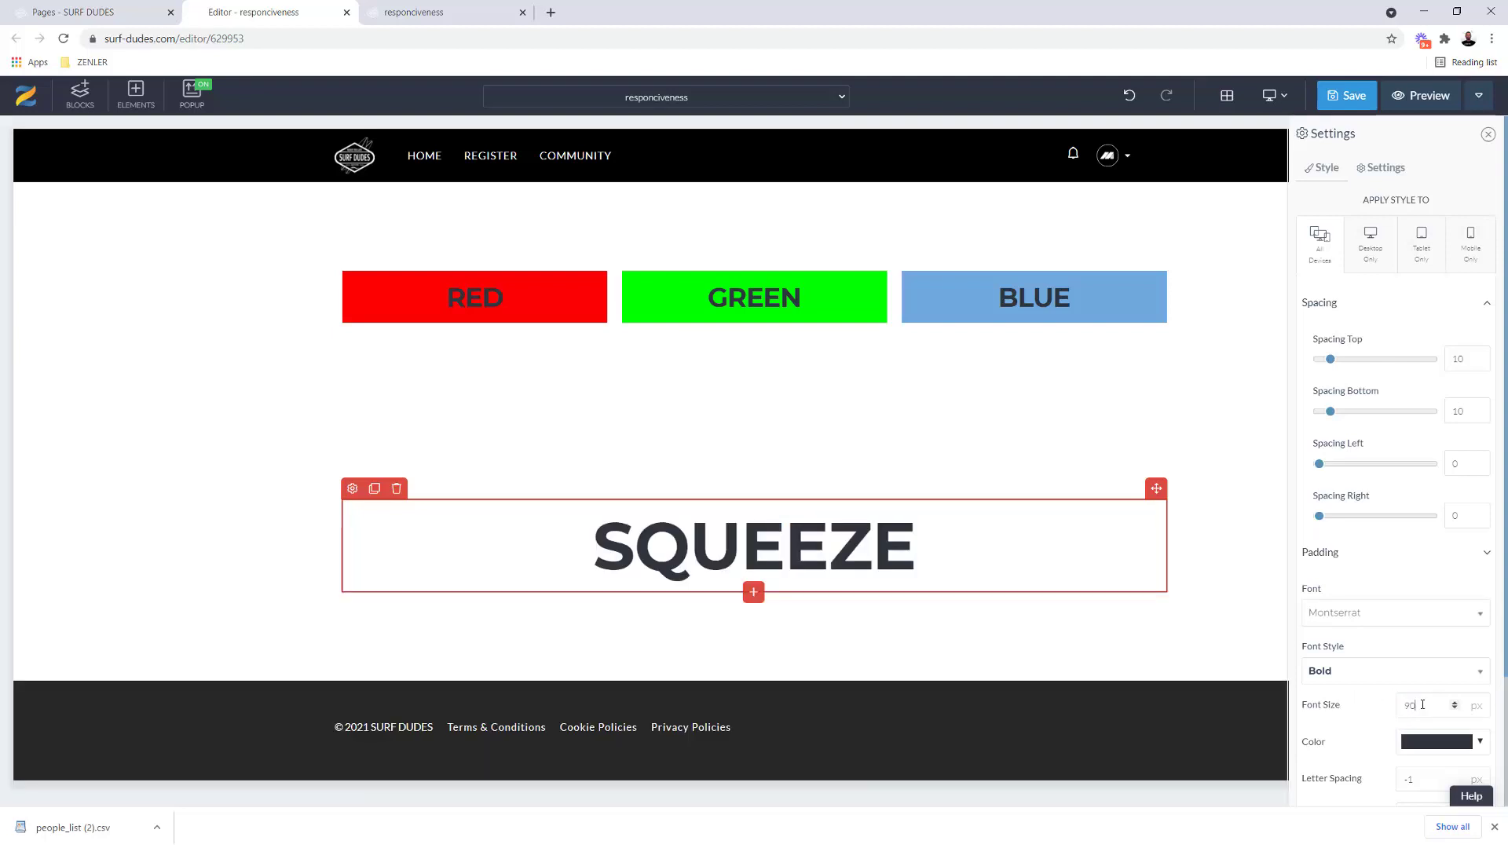
text(12)
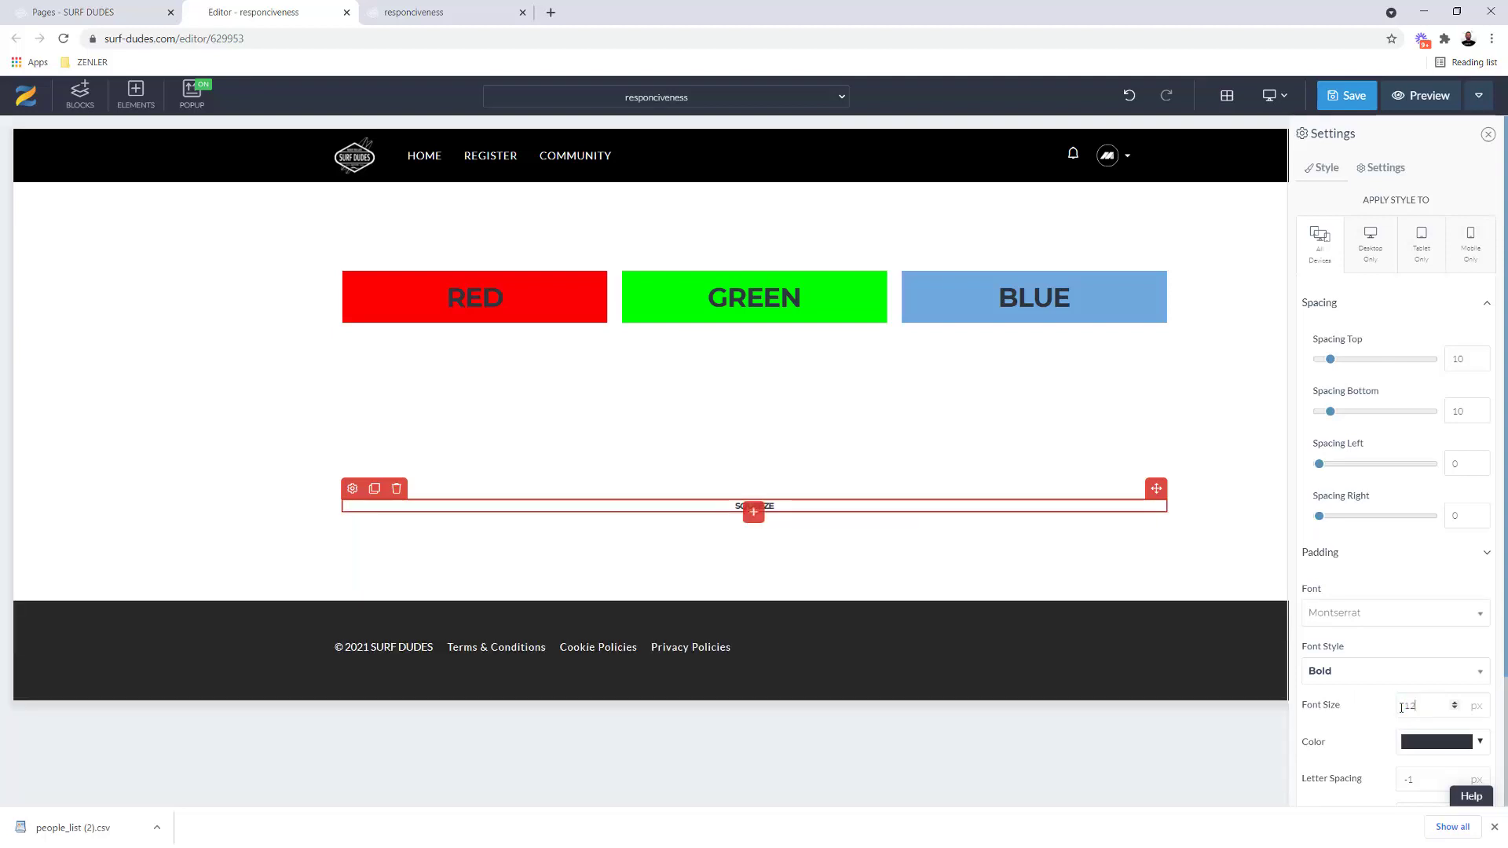
text(0)
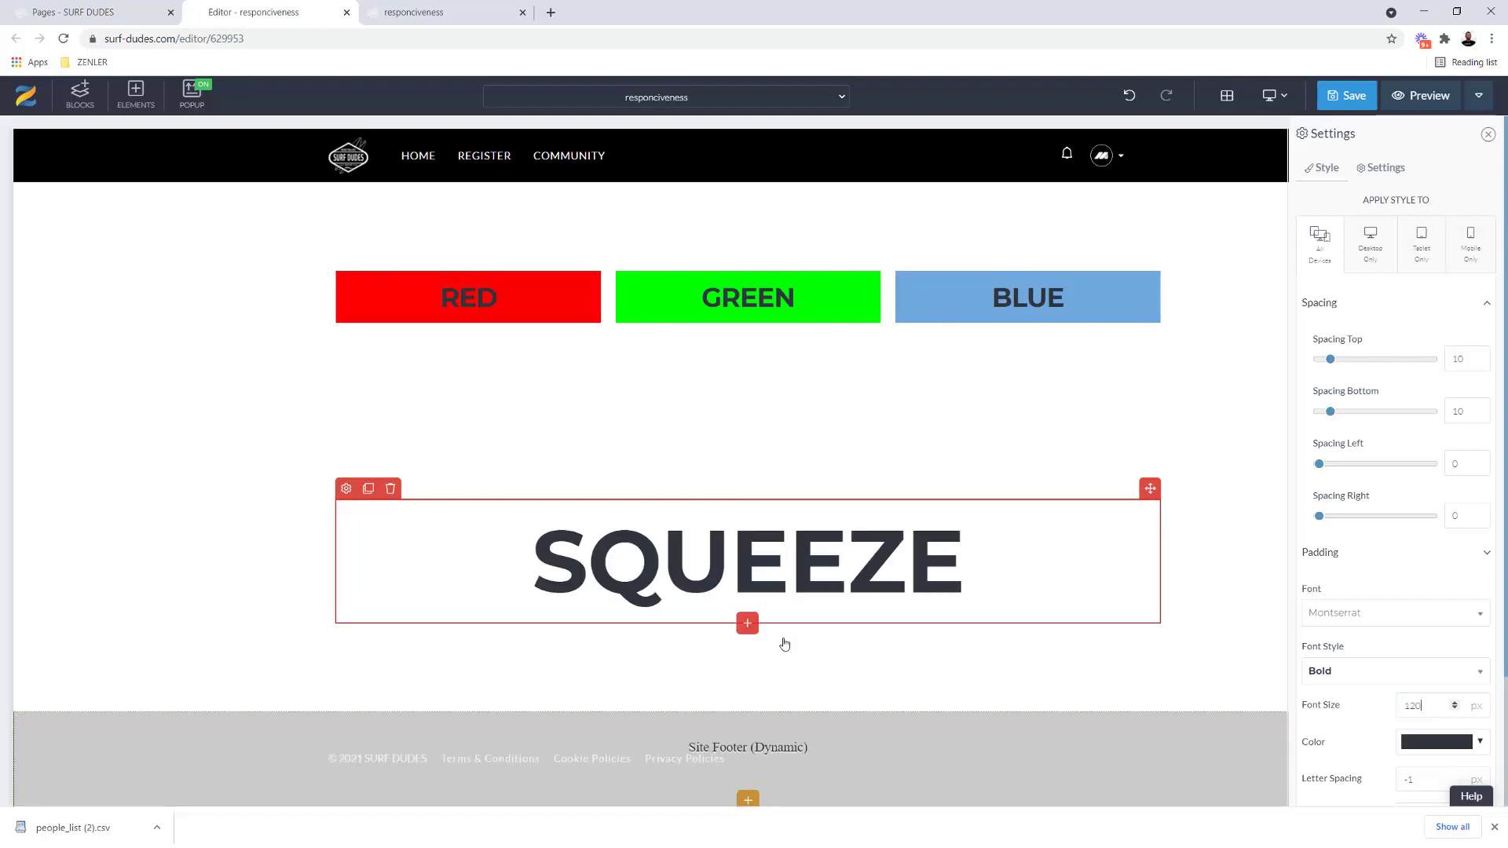
Save the page changes and reload the page's preview
click(1350, 100)
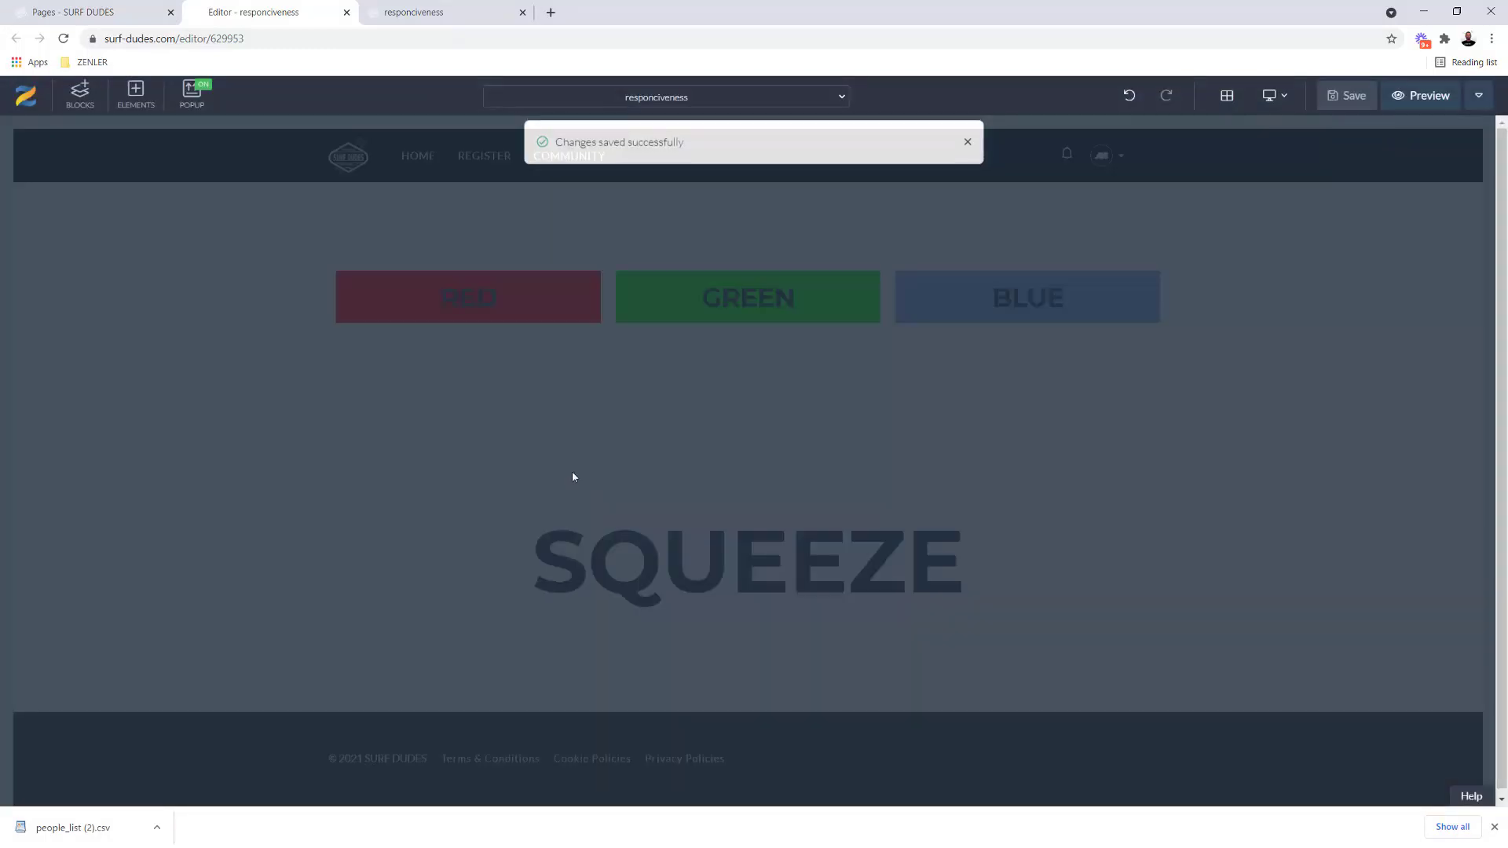
click(432, 14)
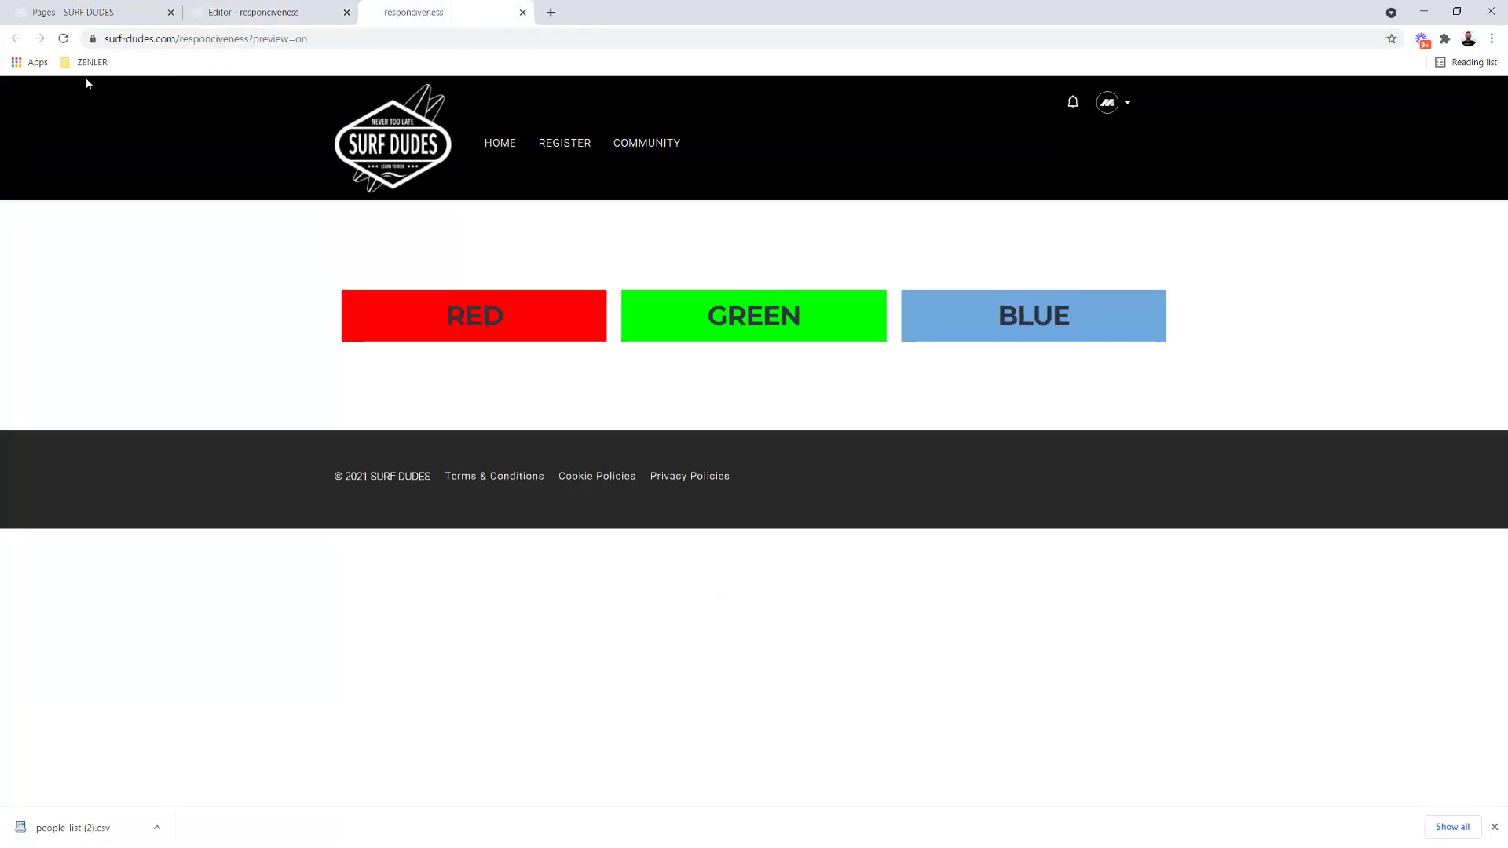
click(65, 39)
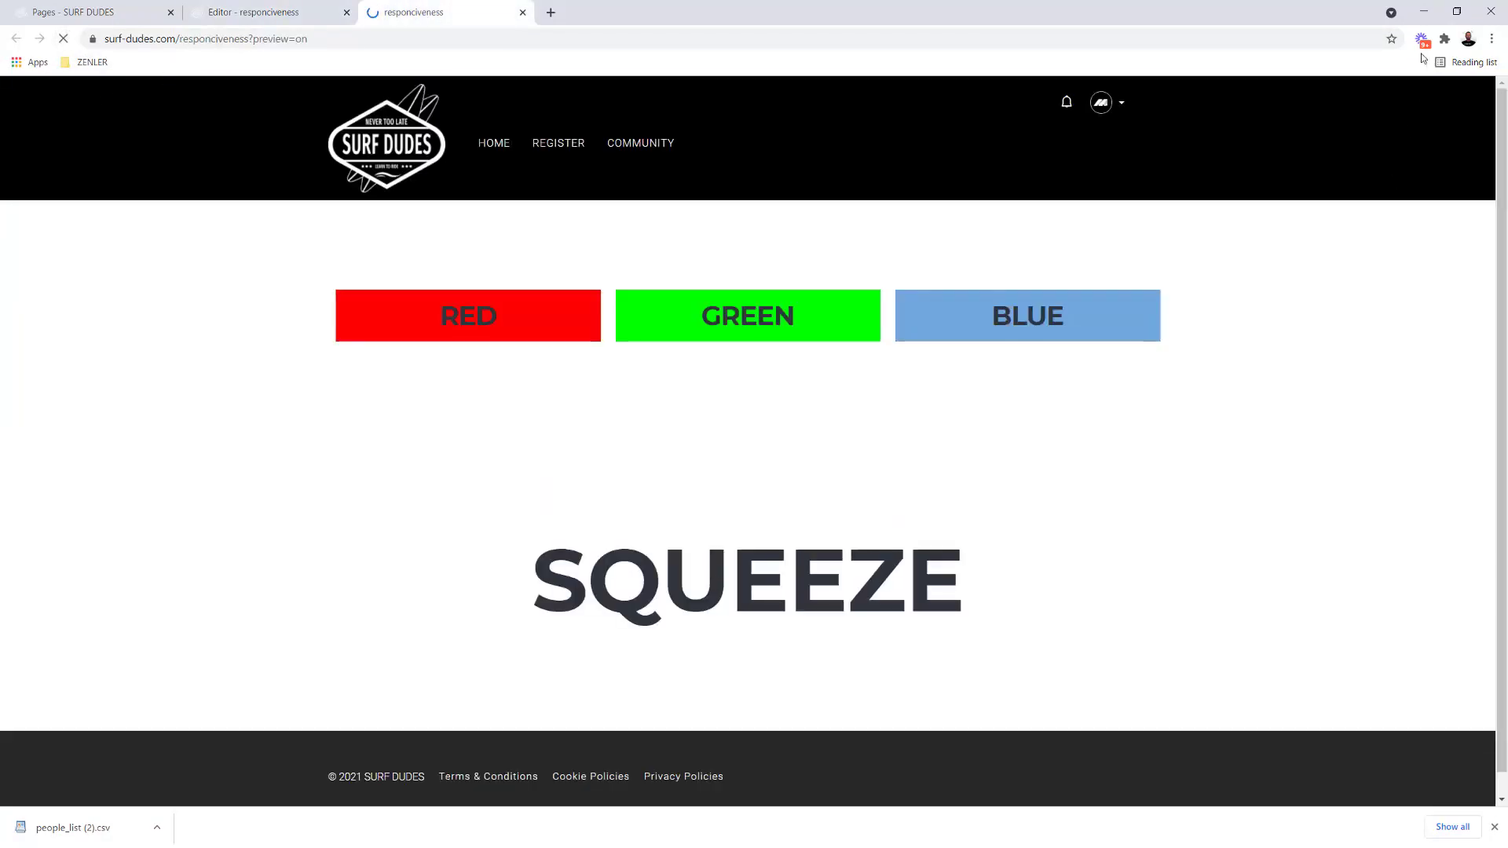
Narrow and widen the browser window to examine how the SQUEEZE heading wraps, closing the downloads bar and maximizing the window again
click(1456, 11)
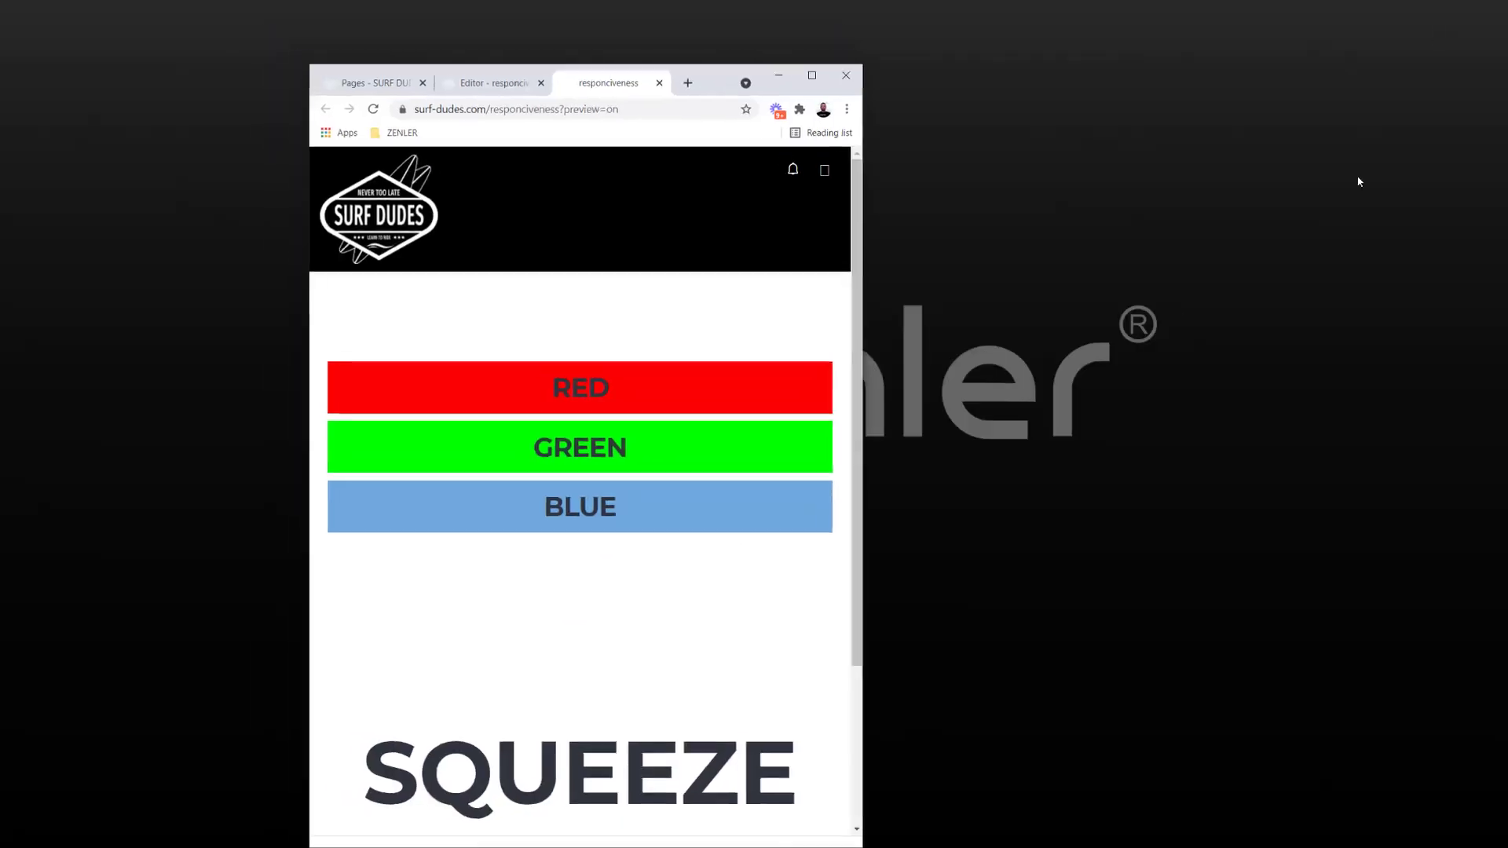
drag(867, 439, 685, 438)
scroll(683, 561, down, 2)
scroll(684, 561, down, 1)
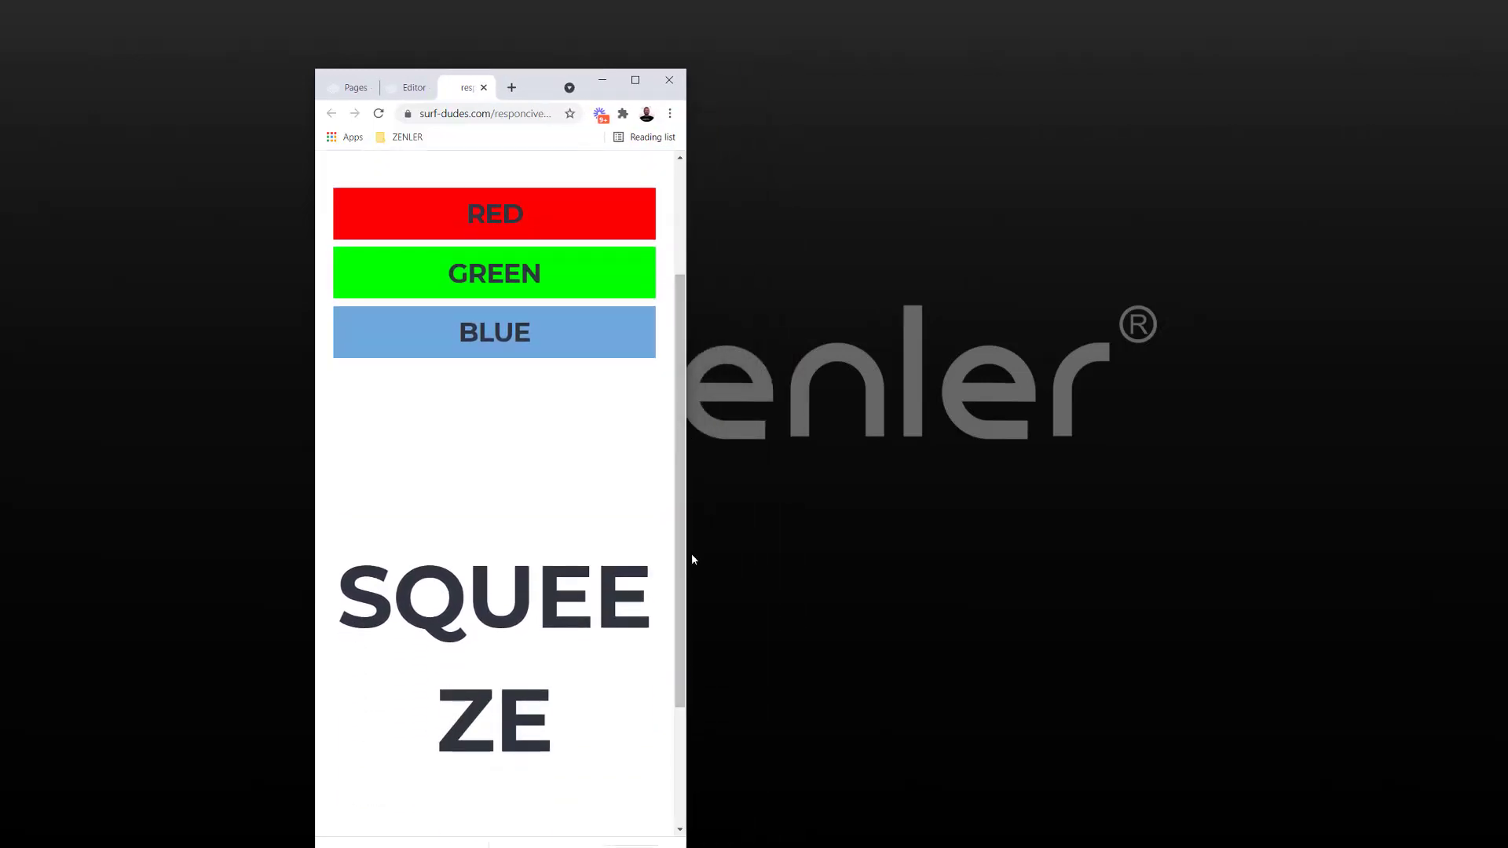
drag(688, 555, 795, 542)
drag(643, 77, 644, 26)
drag(799, 412, 546, 441)
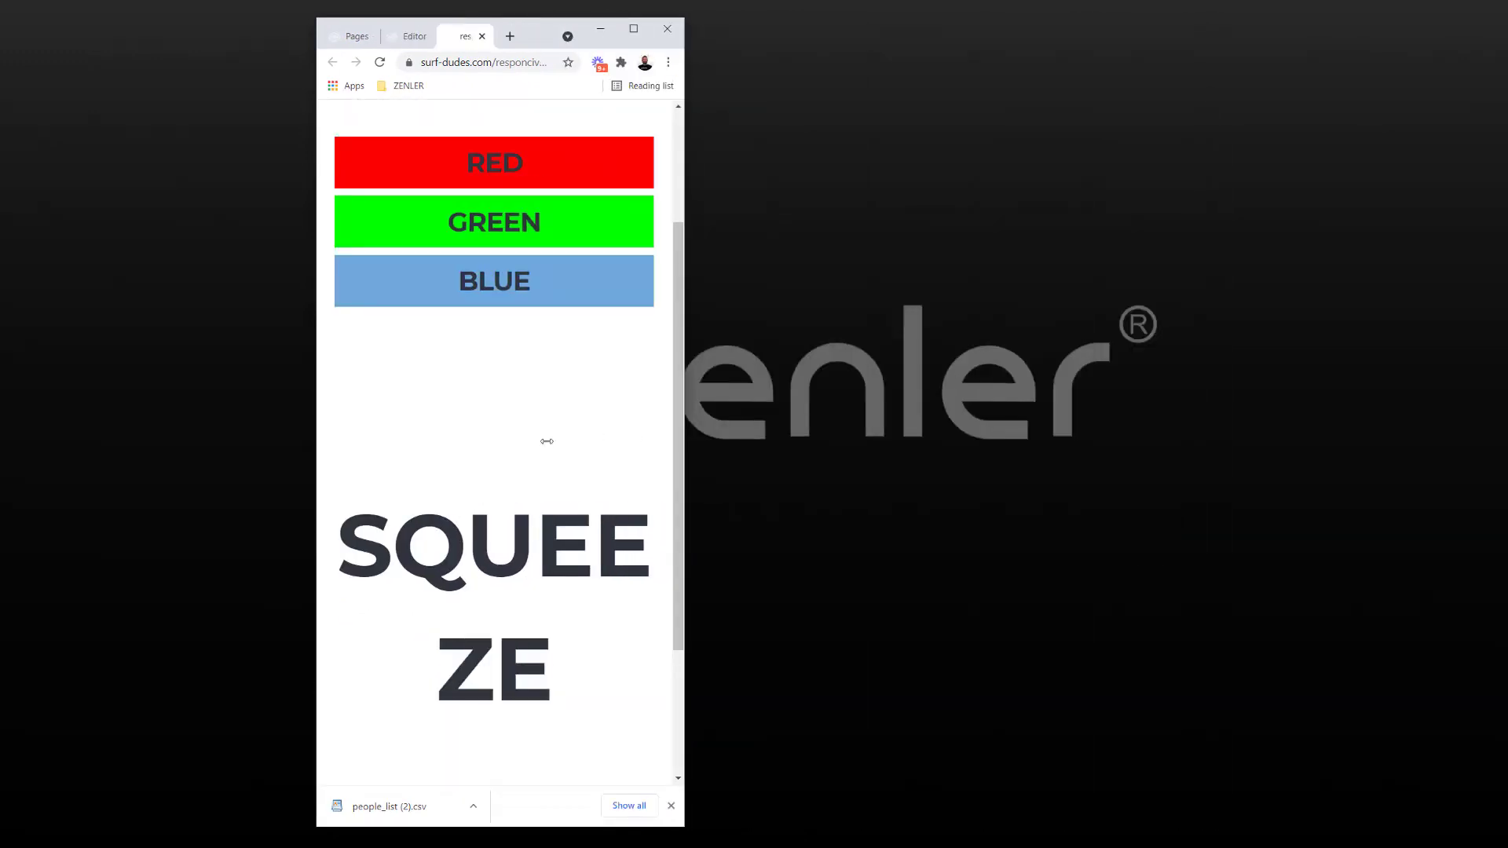
drag(709, 446, 986, 485)
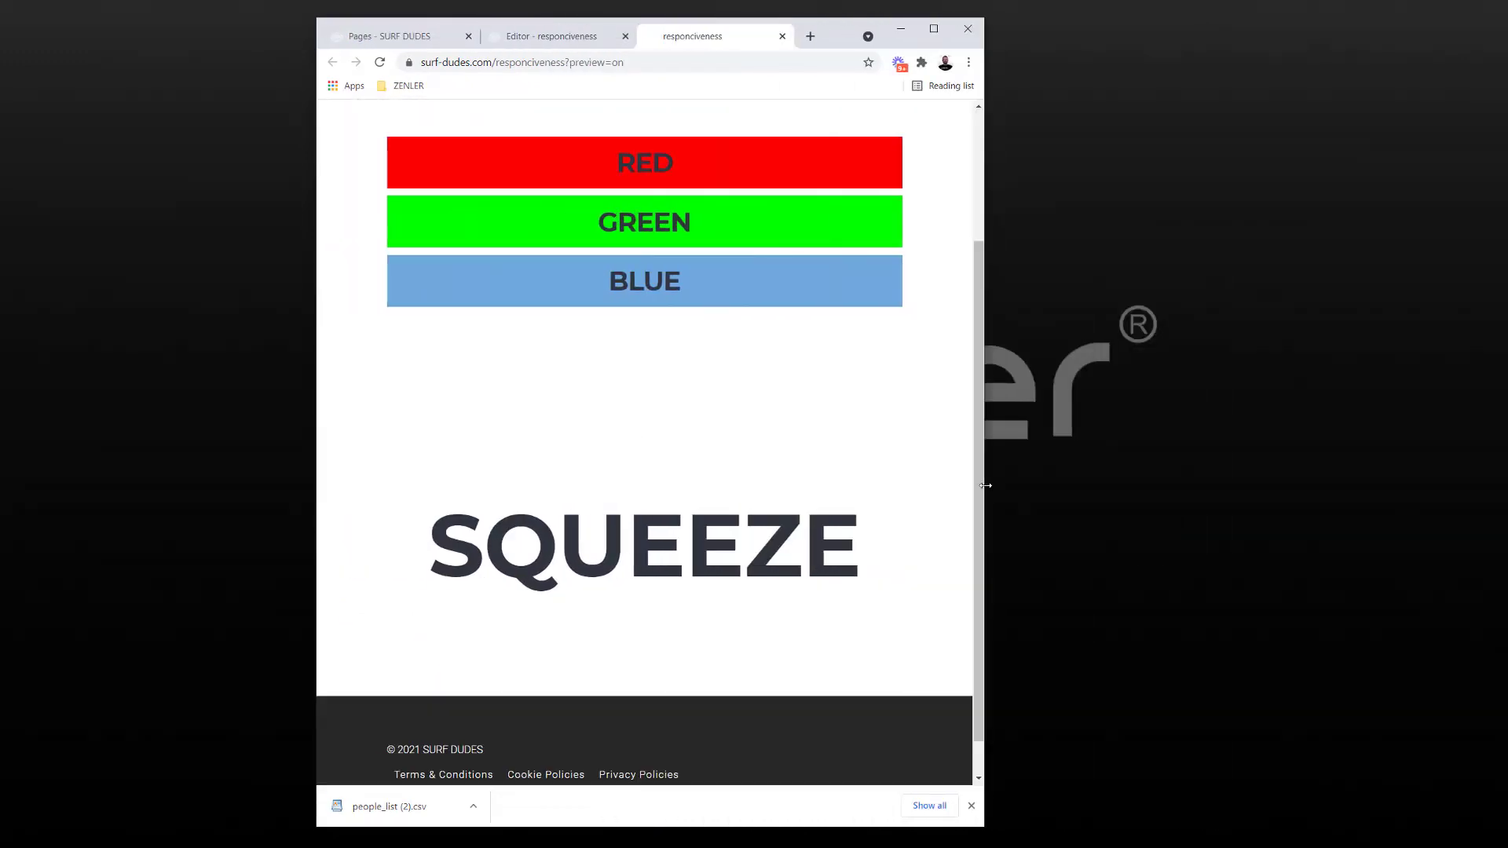
click(972, 806)
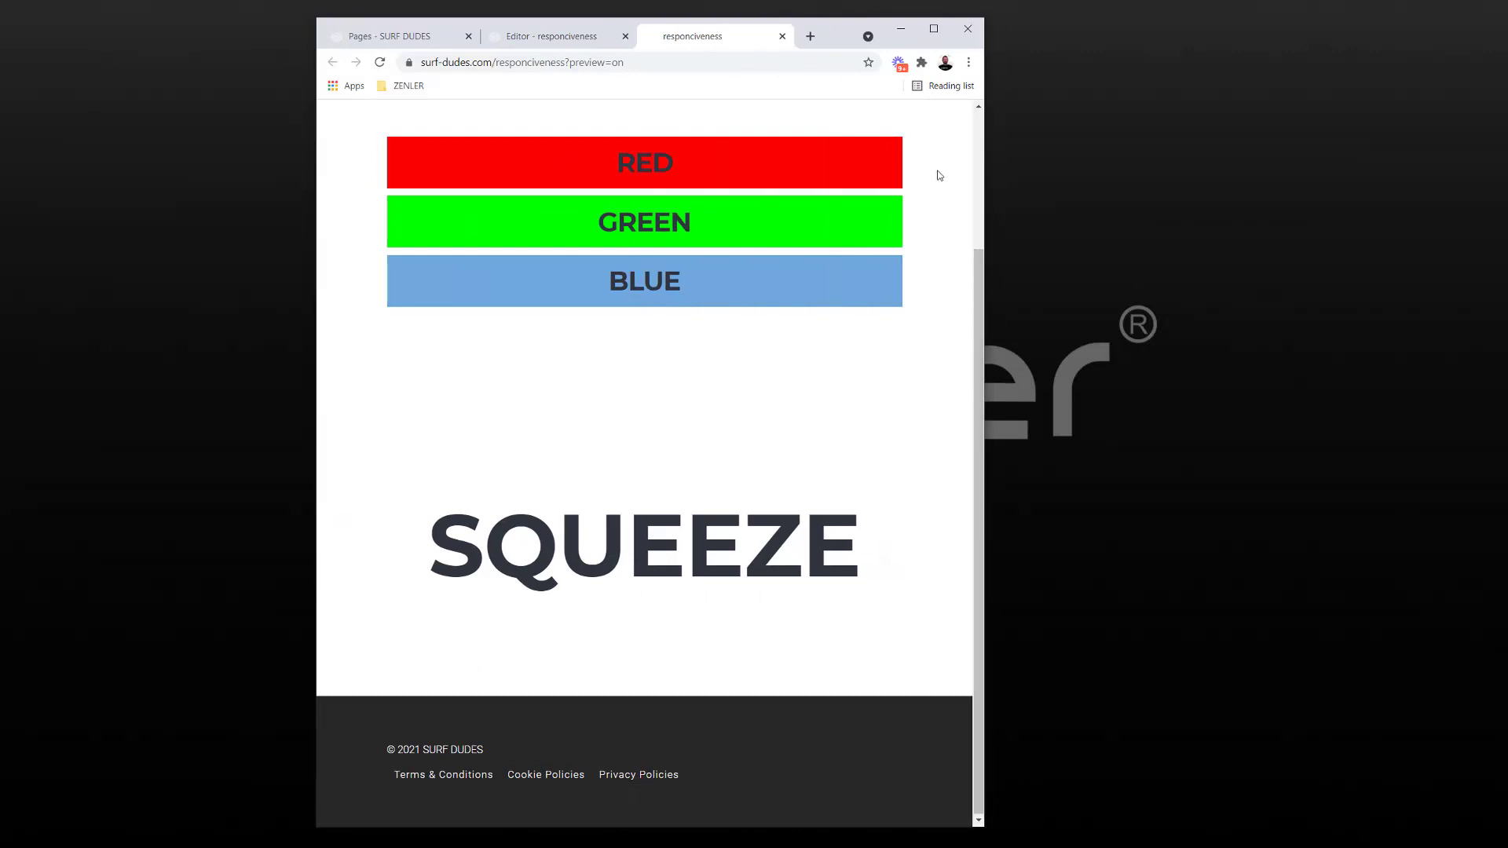
click(934, 28)
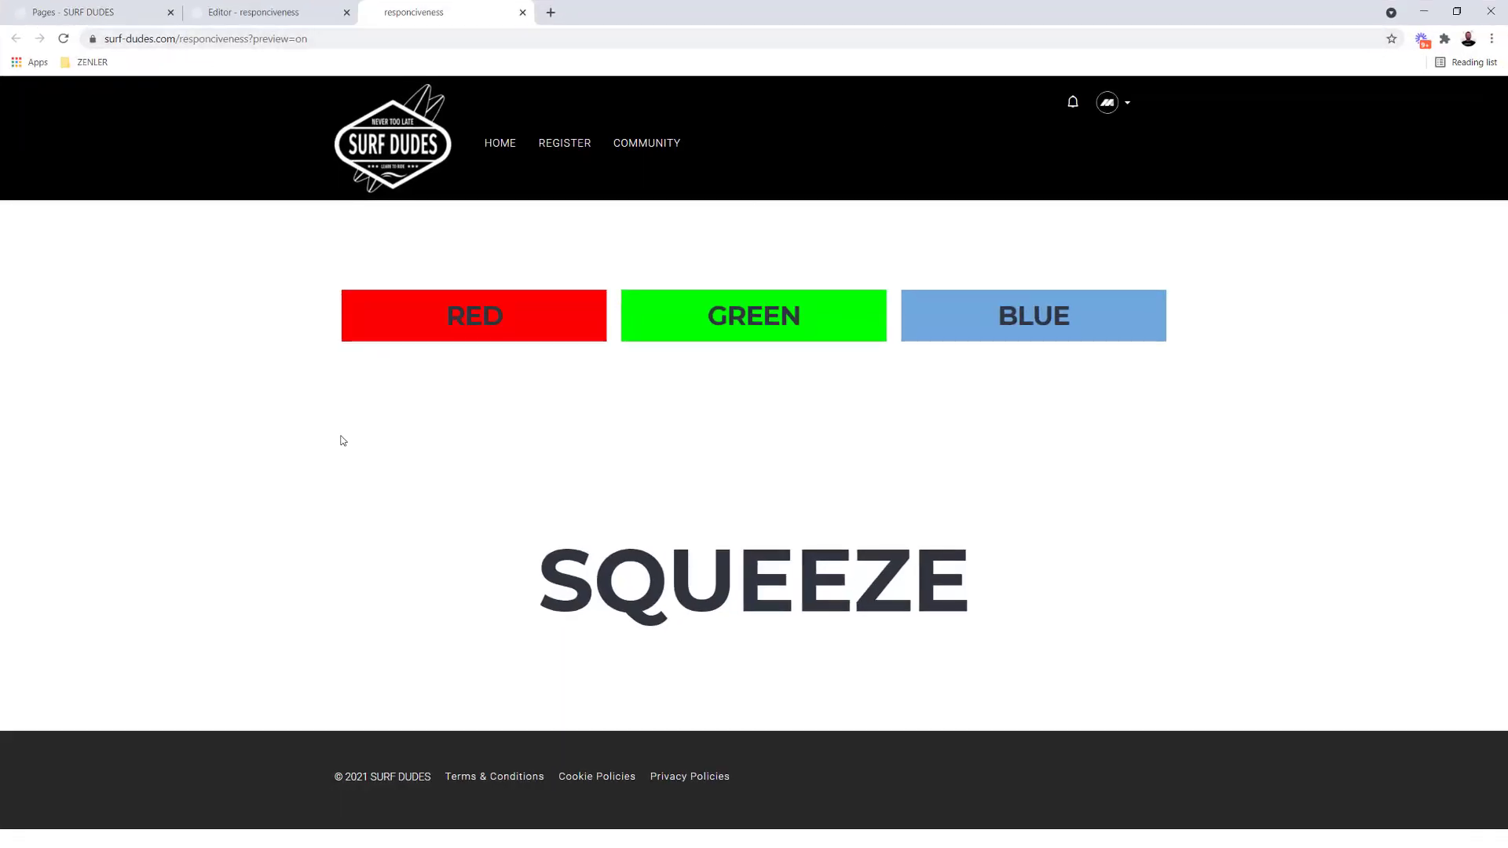
Open the developer tools on the page preview, narrow their pane and turn on device emulation
right_click(213, 437)
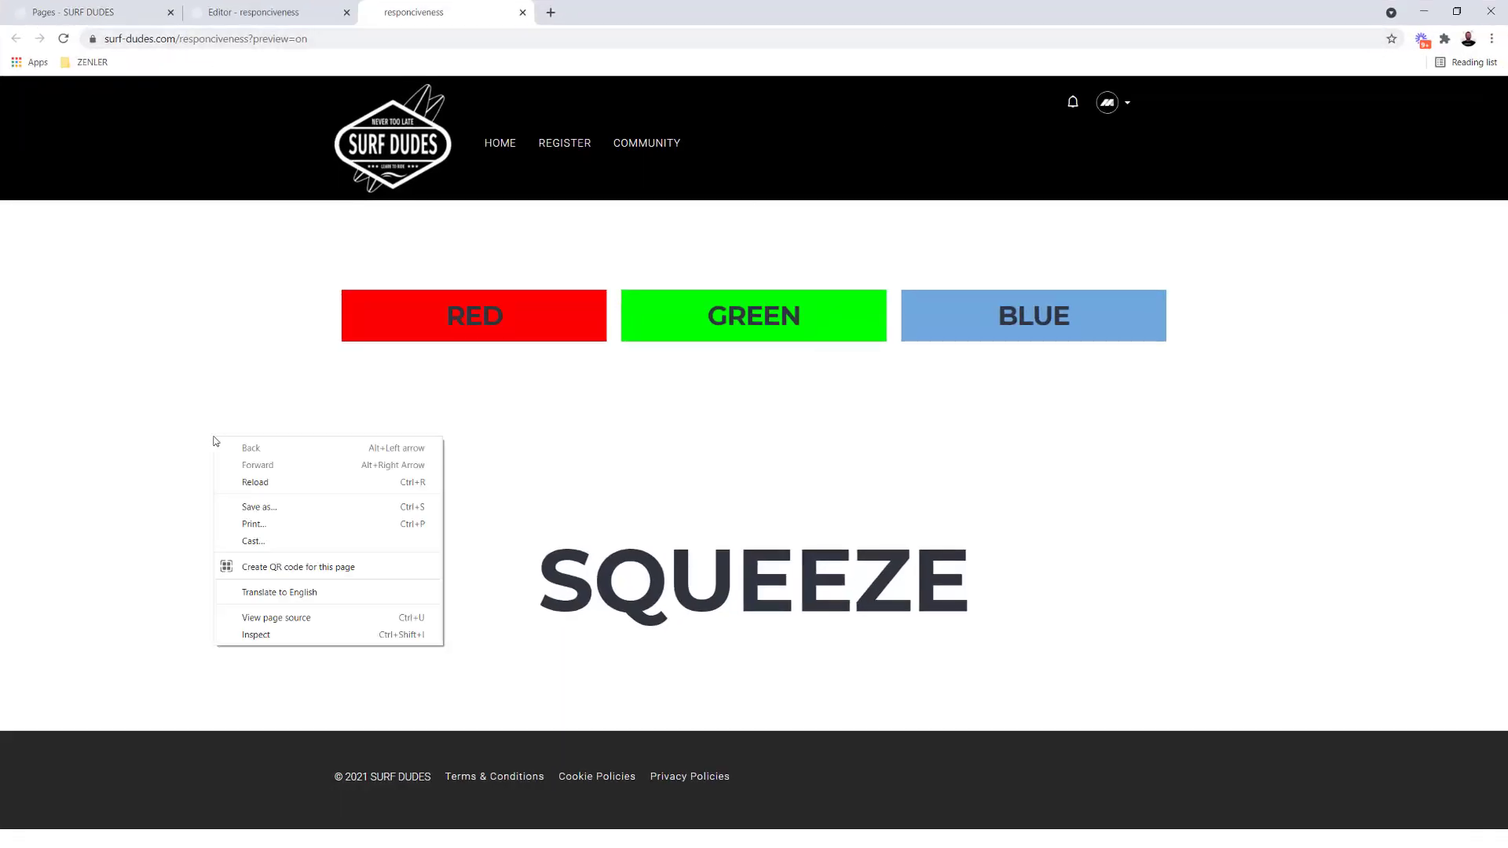
click(241, 640)
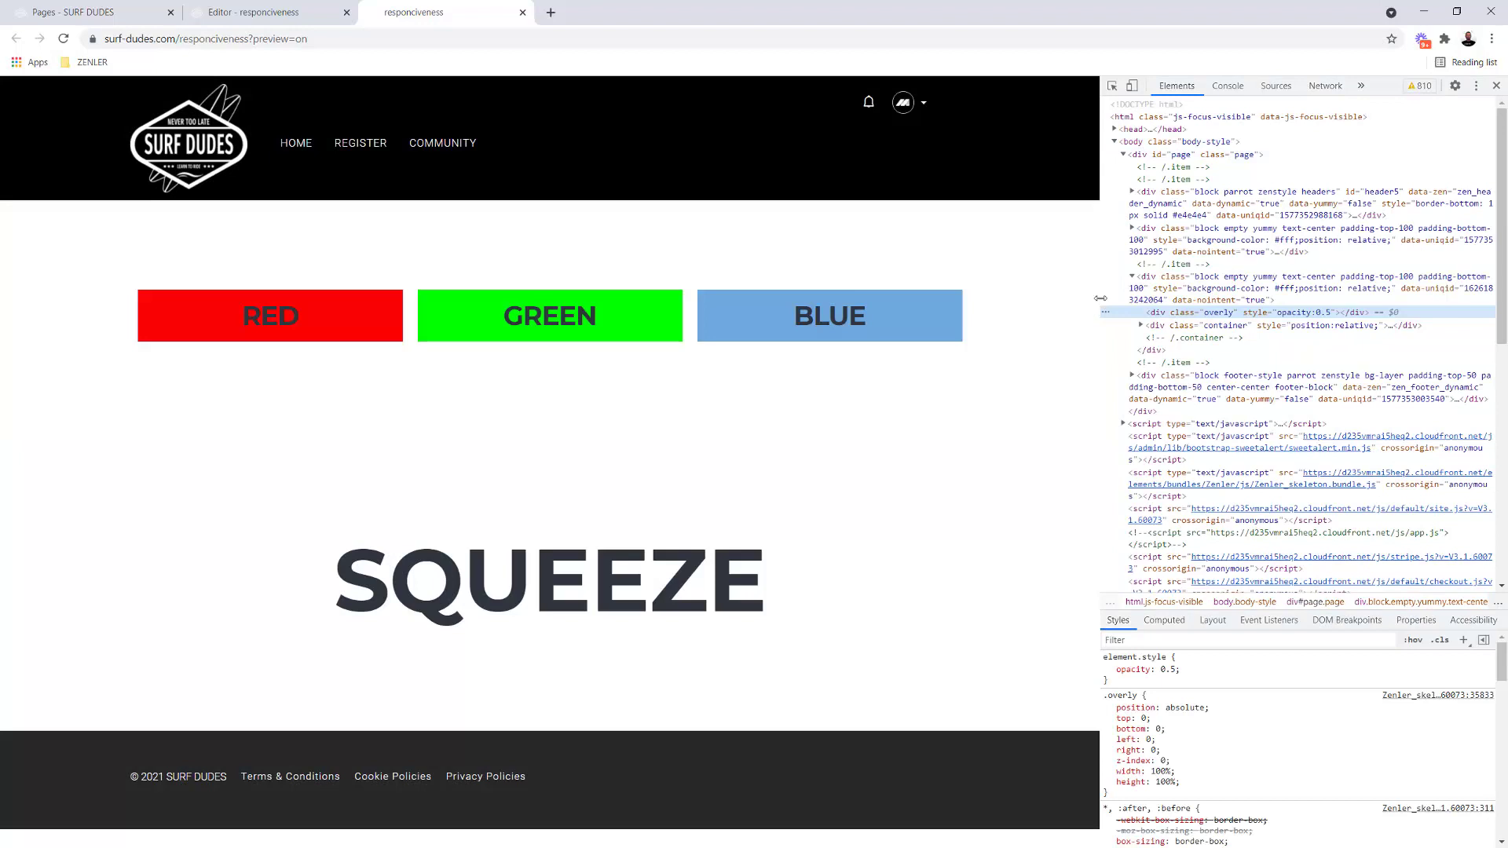
drag(1110, 296, 1219, 295)
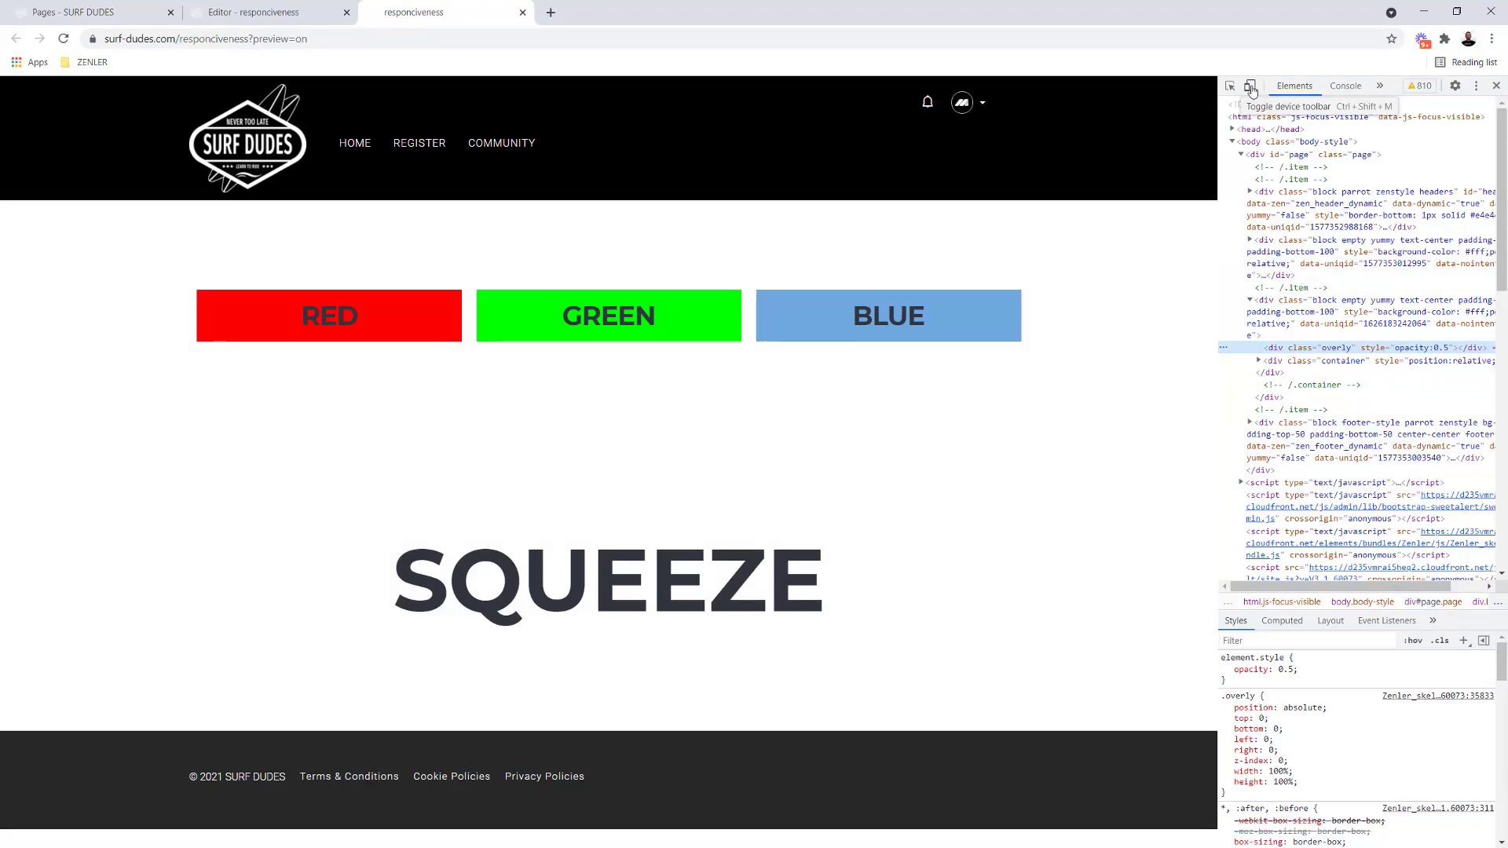
click(1252, 87)
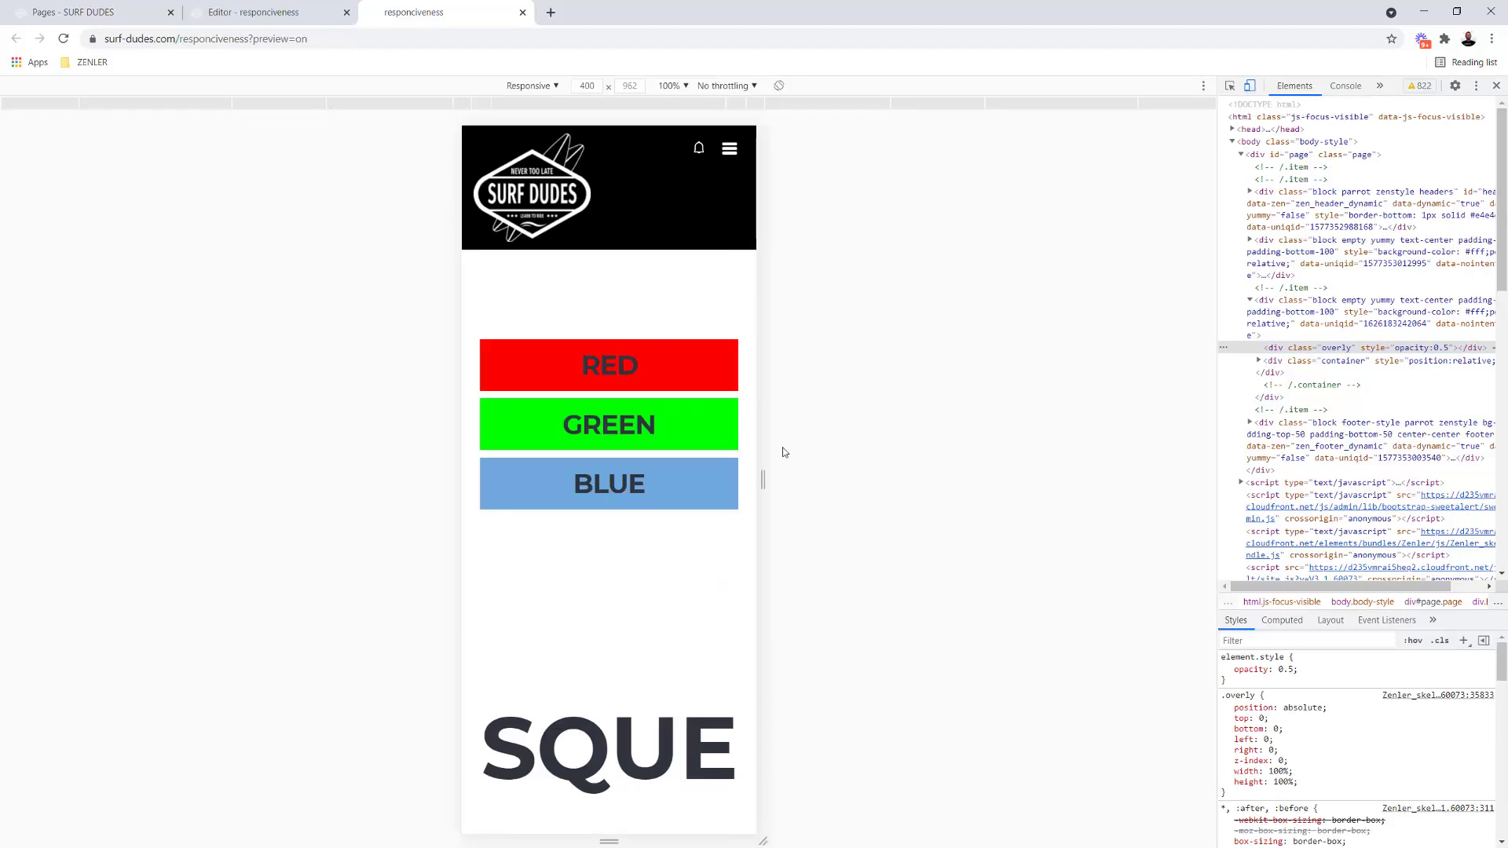
Emulate an iPhone X and examine how the colored columns and the SQUEEZE heading are laid out
click(554, 87)
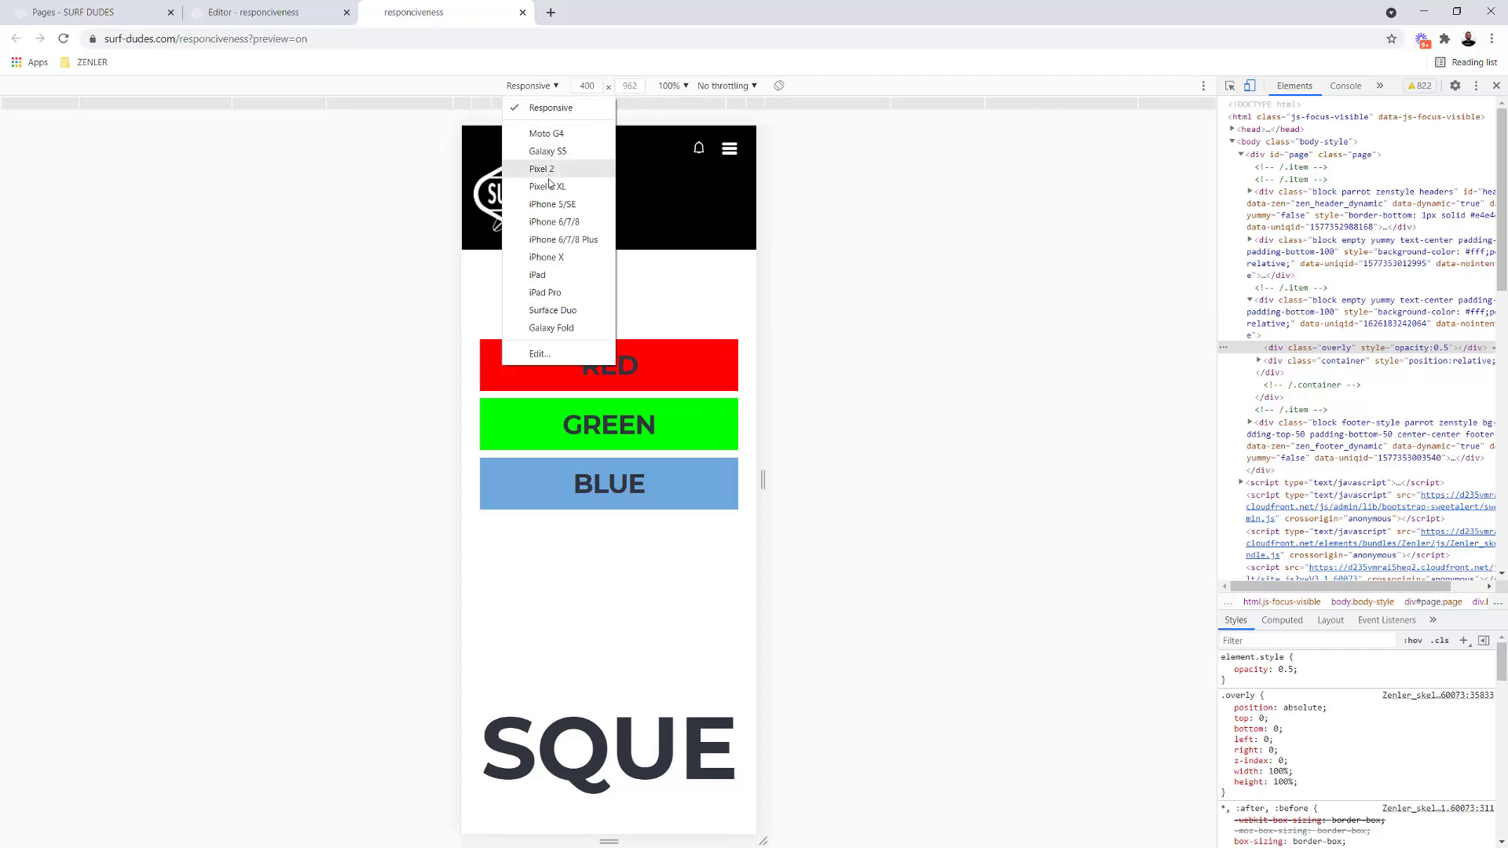
click(546, 258)
scroll(667, 445, down, 4)
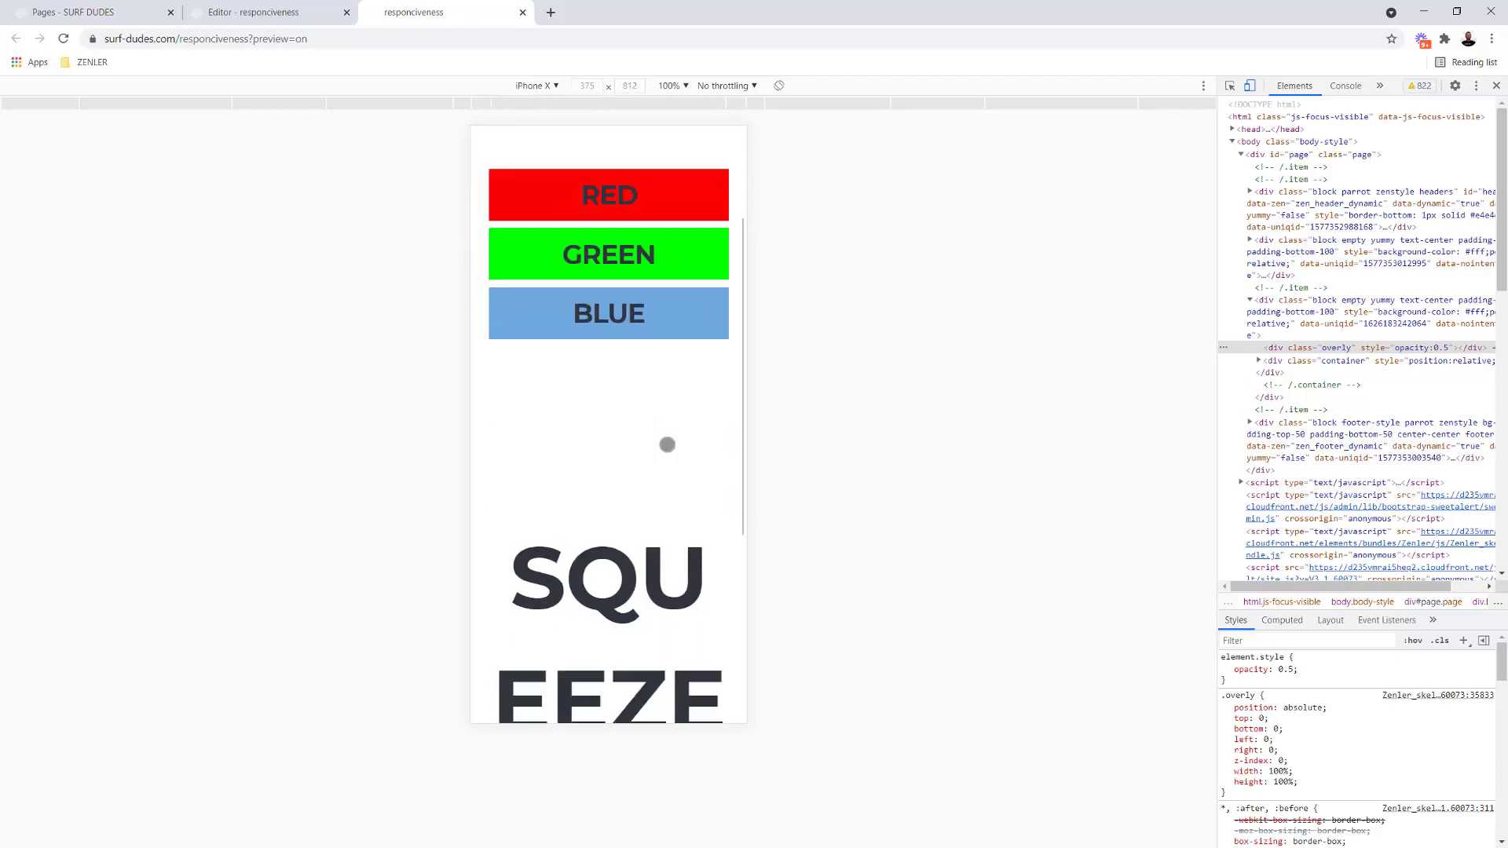
scroll(641, 414, down, 1)
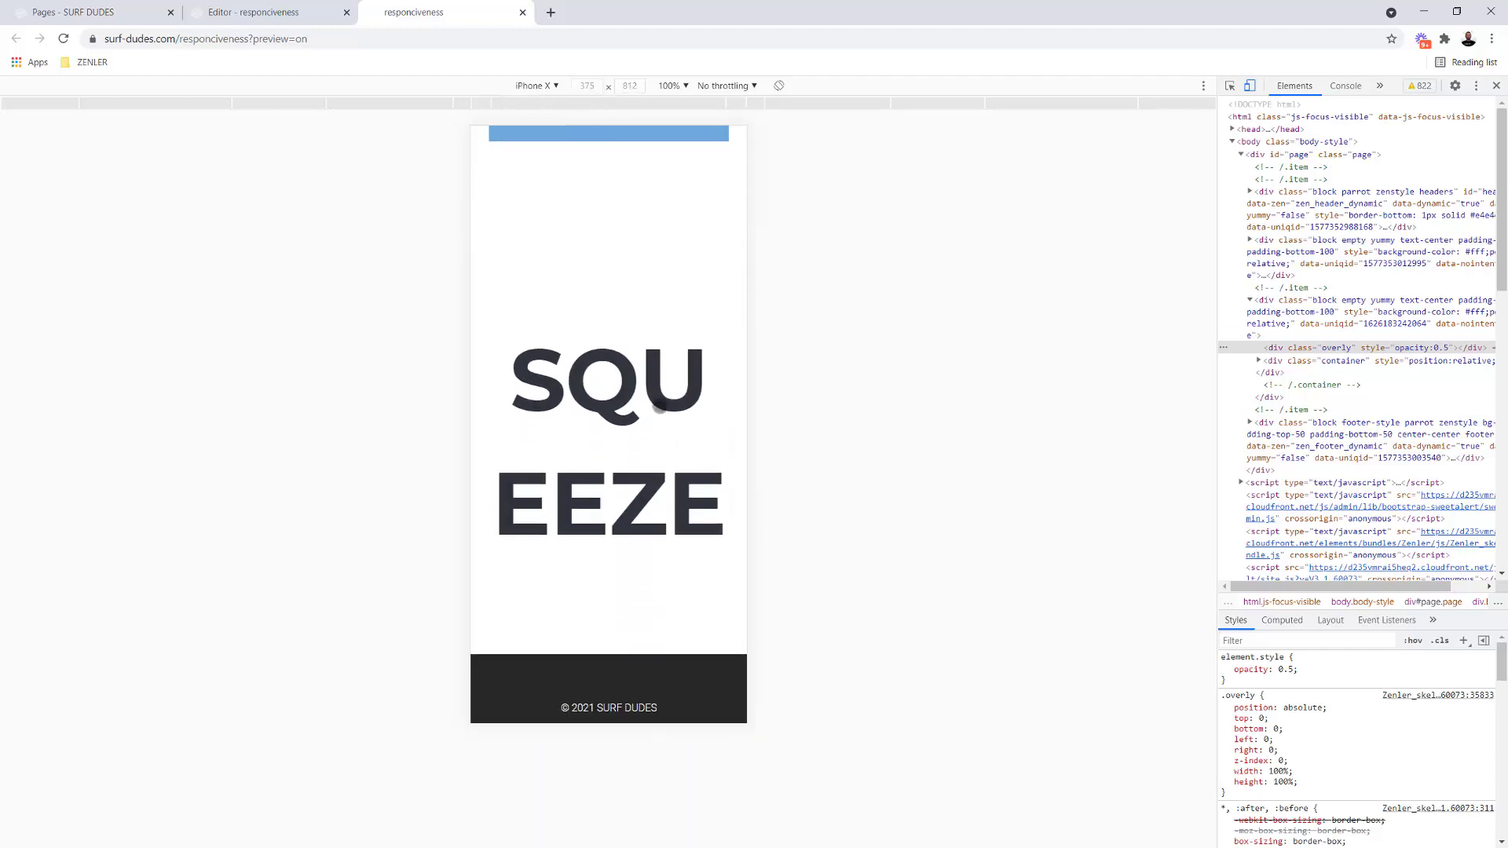
scroll(646, 408, up, 5)
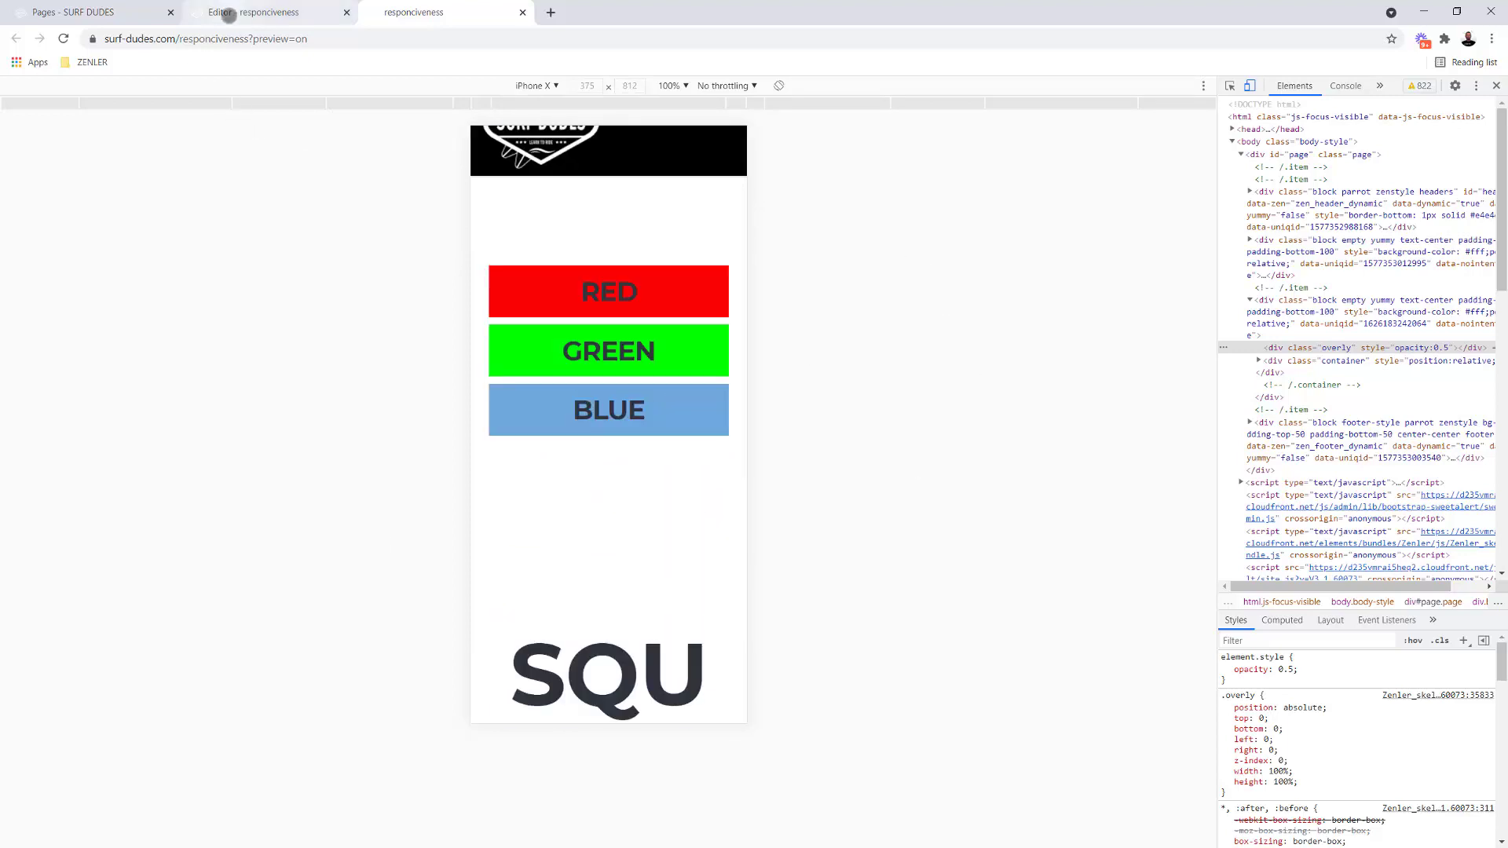
Set the SQUEEZE heading's font size to 55 px for all devices, save the page and reload its preview
click(227, 15)
click(357, 505)
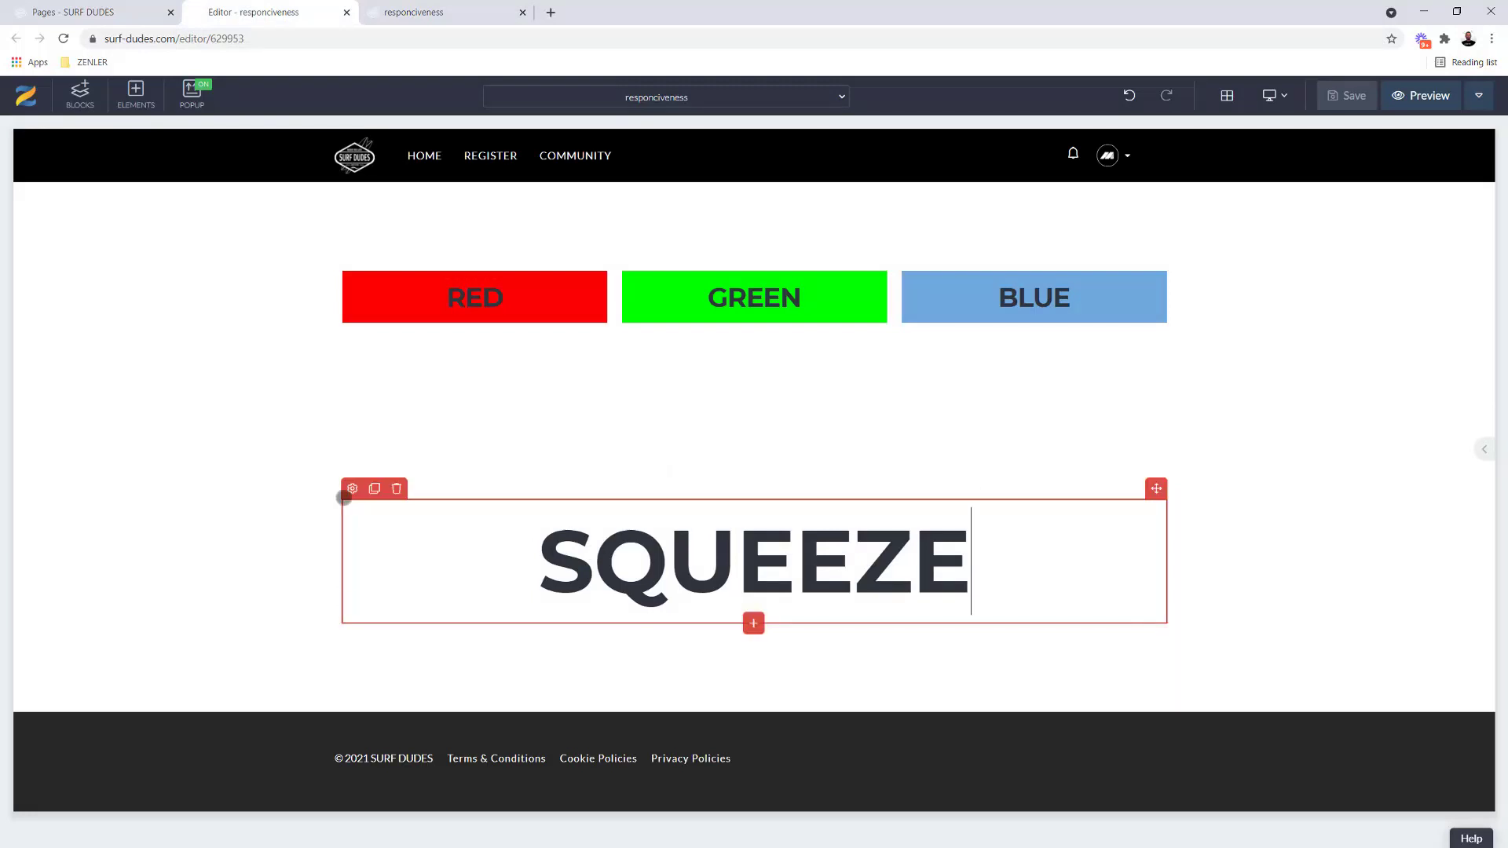
click(352, 488)
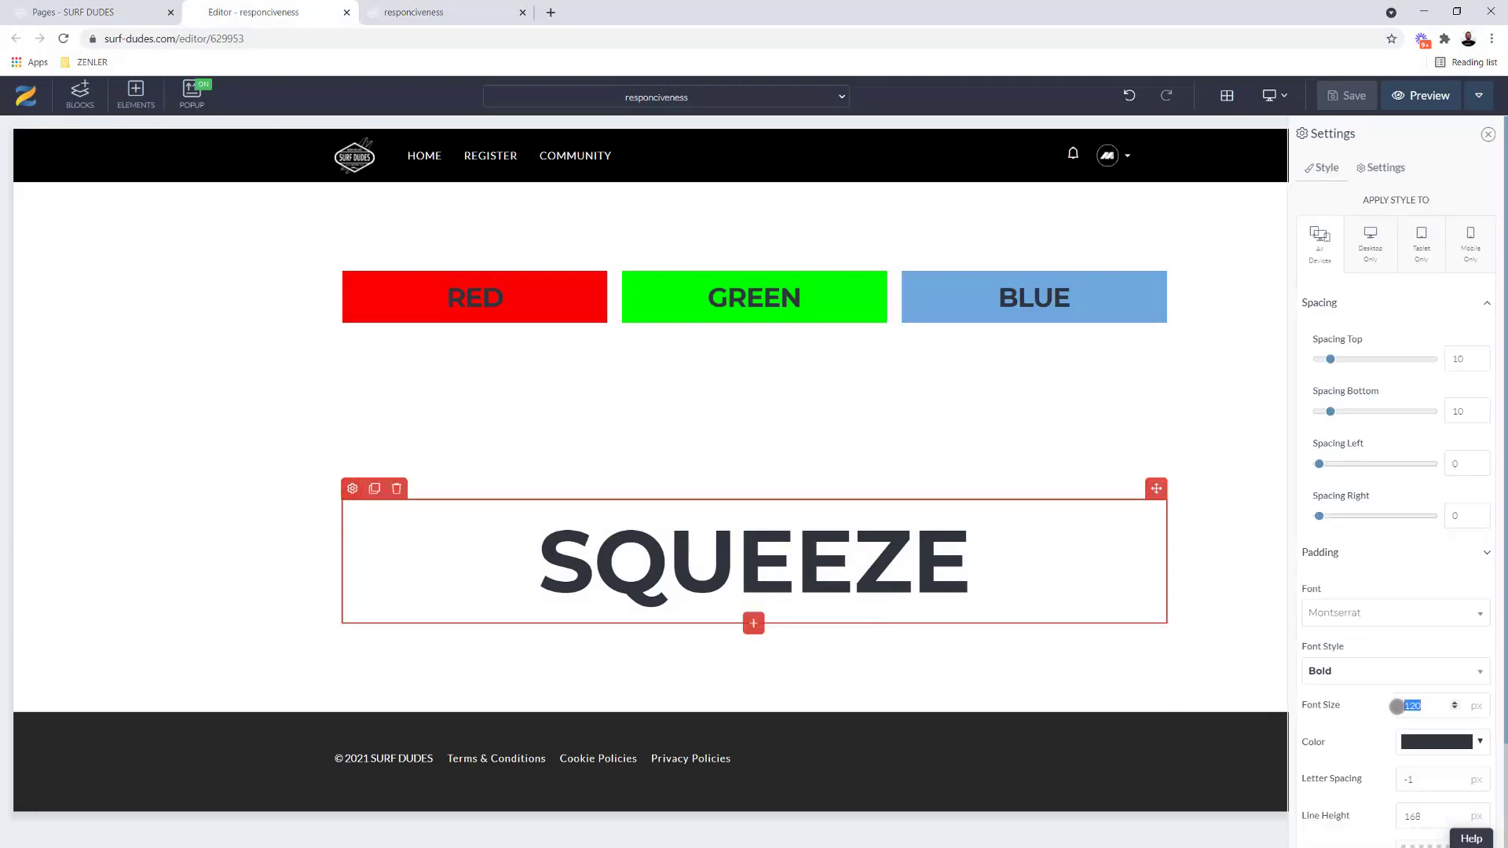
text(55)
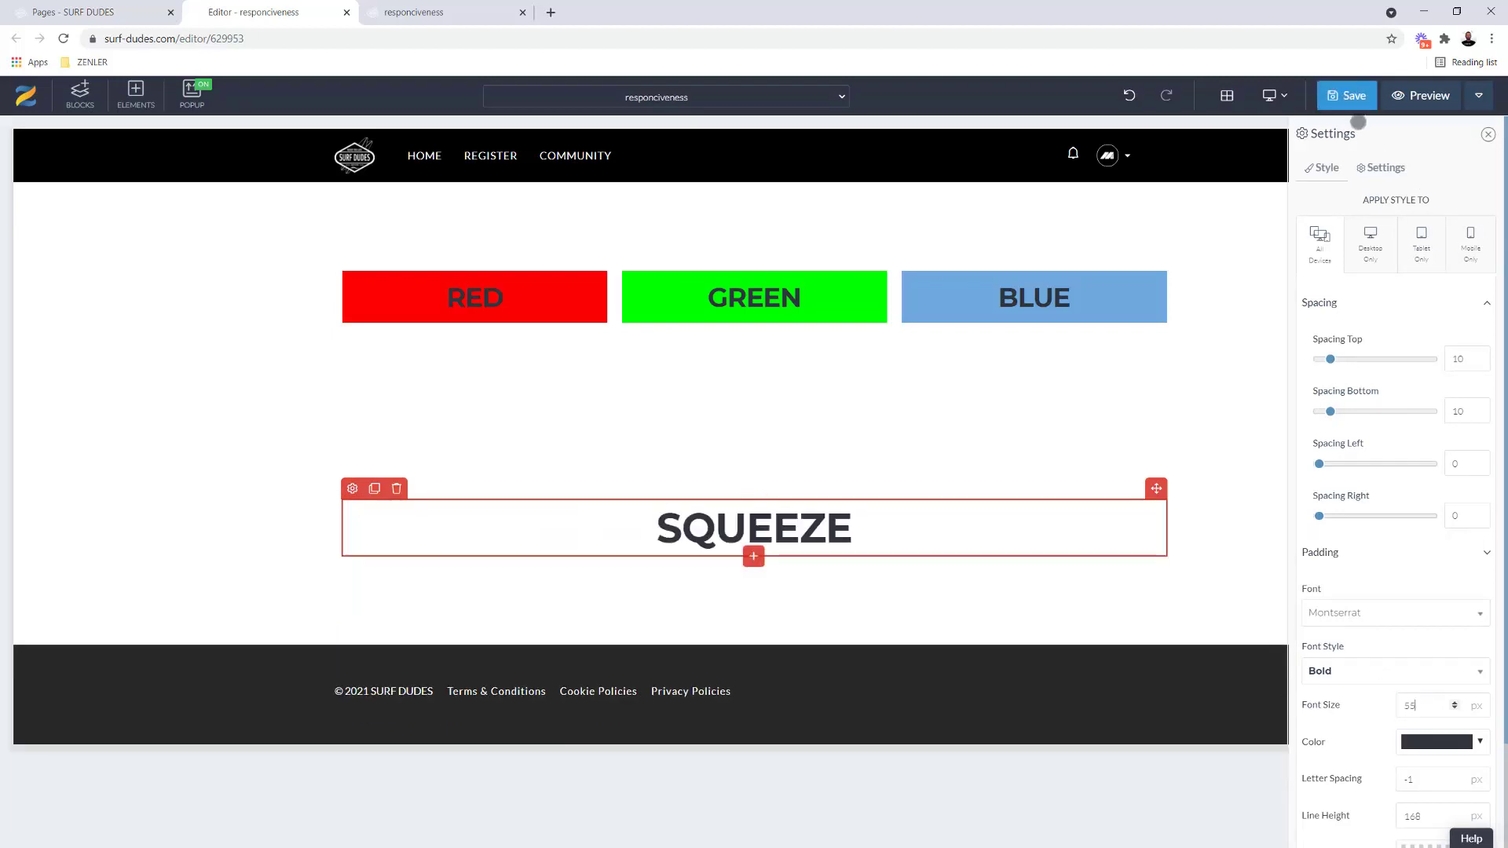
click(414, 12)
click(62, 39)
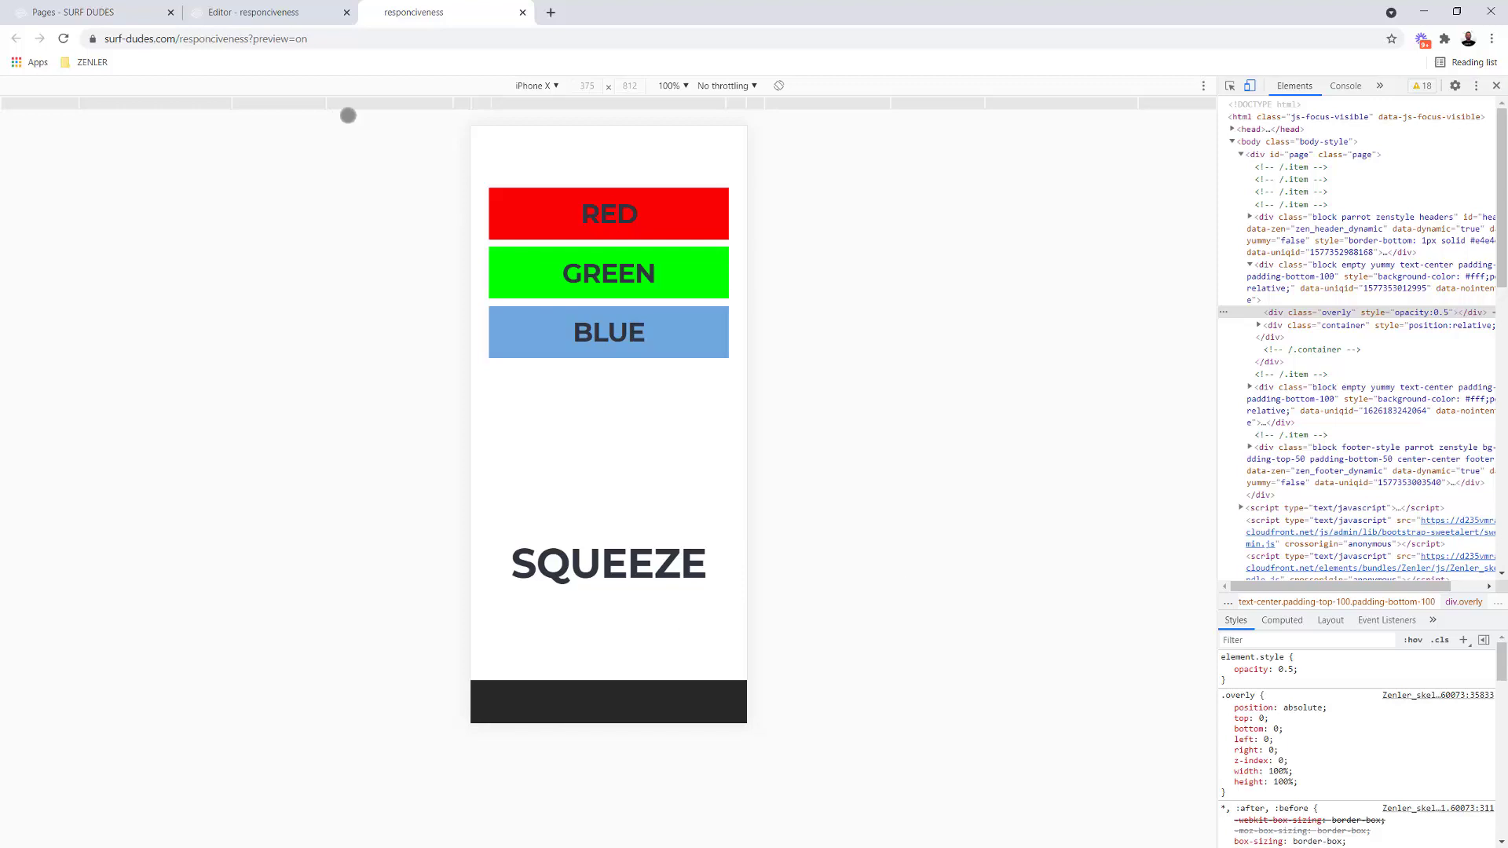
In the page editor, set the left and right spacing of the row containing the SQUEEZE heading to 100
click(258, 12)
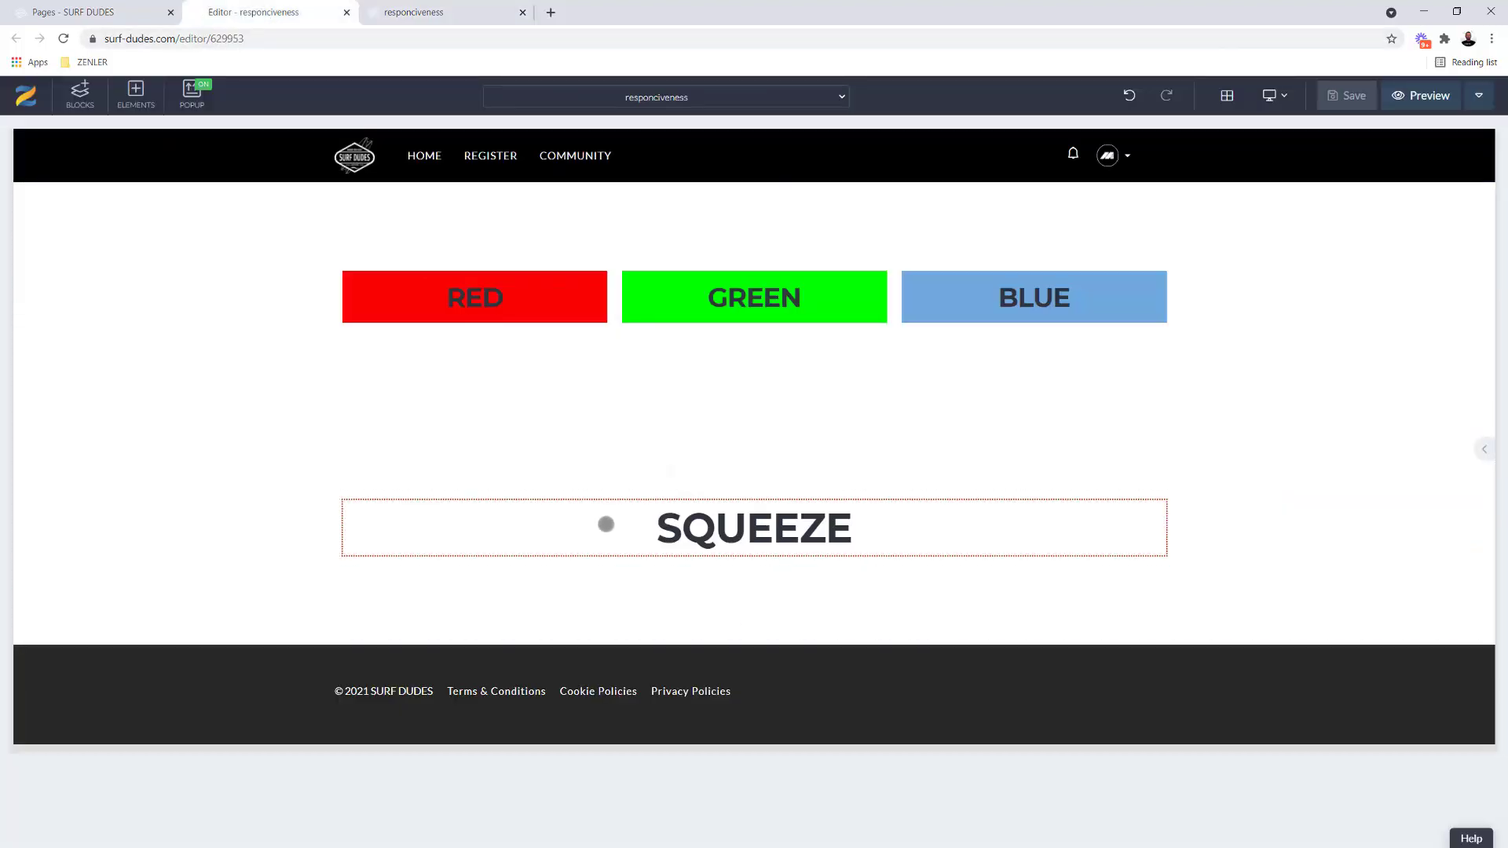
click(495, 554)
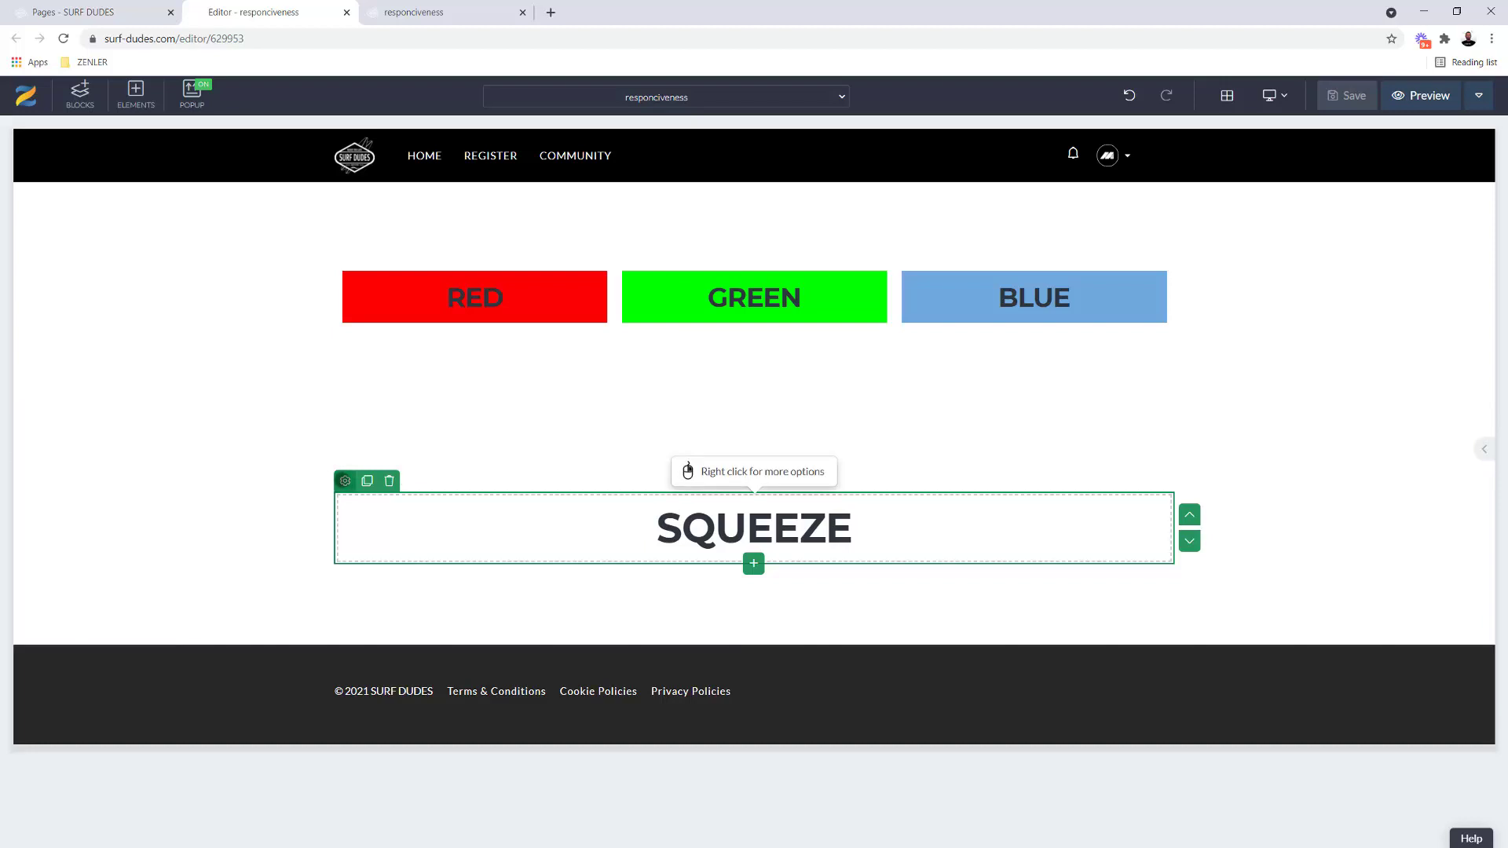
click(345, 480)
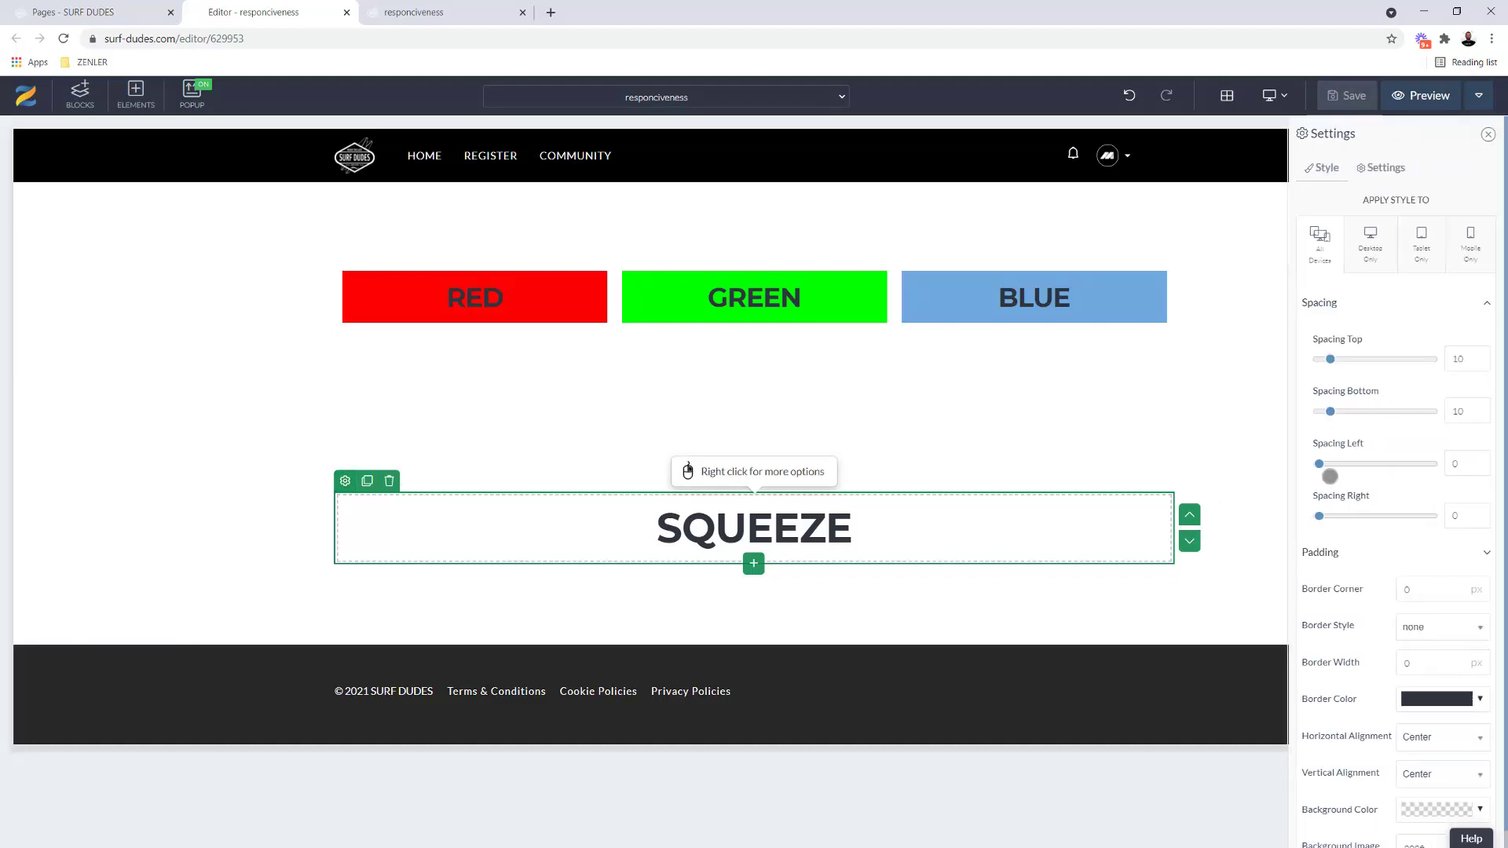
drag(1320, 463, 1461, 464)
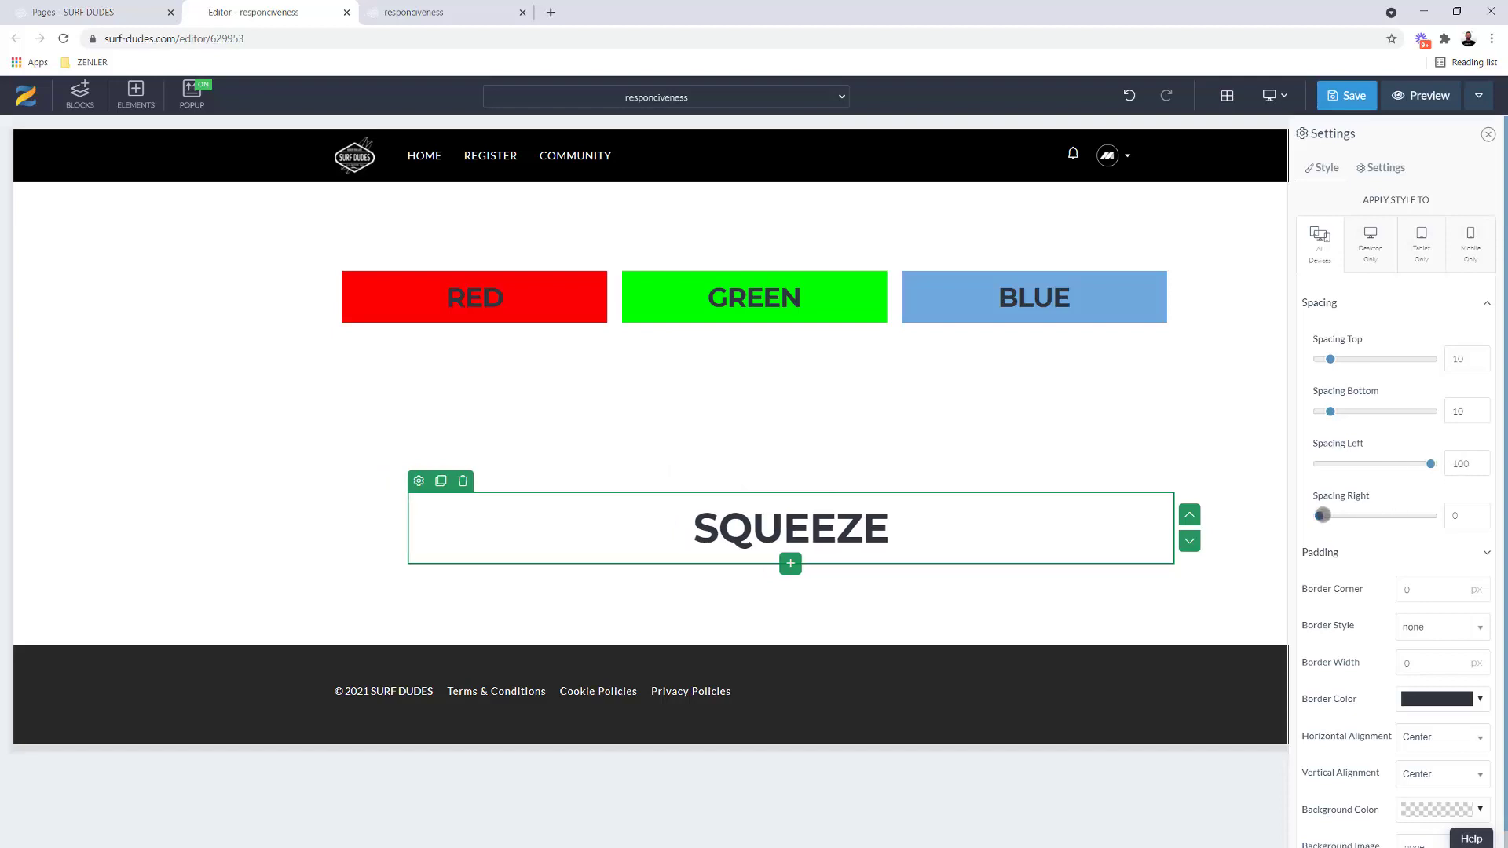
drag(1321, 515, 1445, 515)
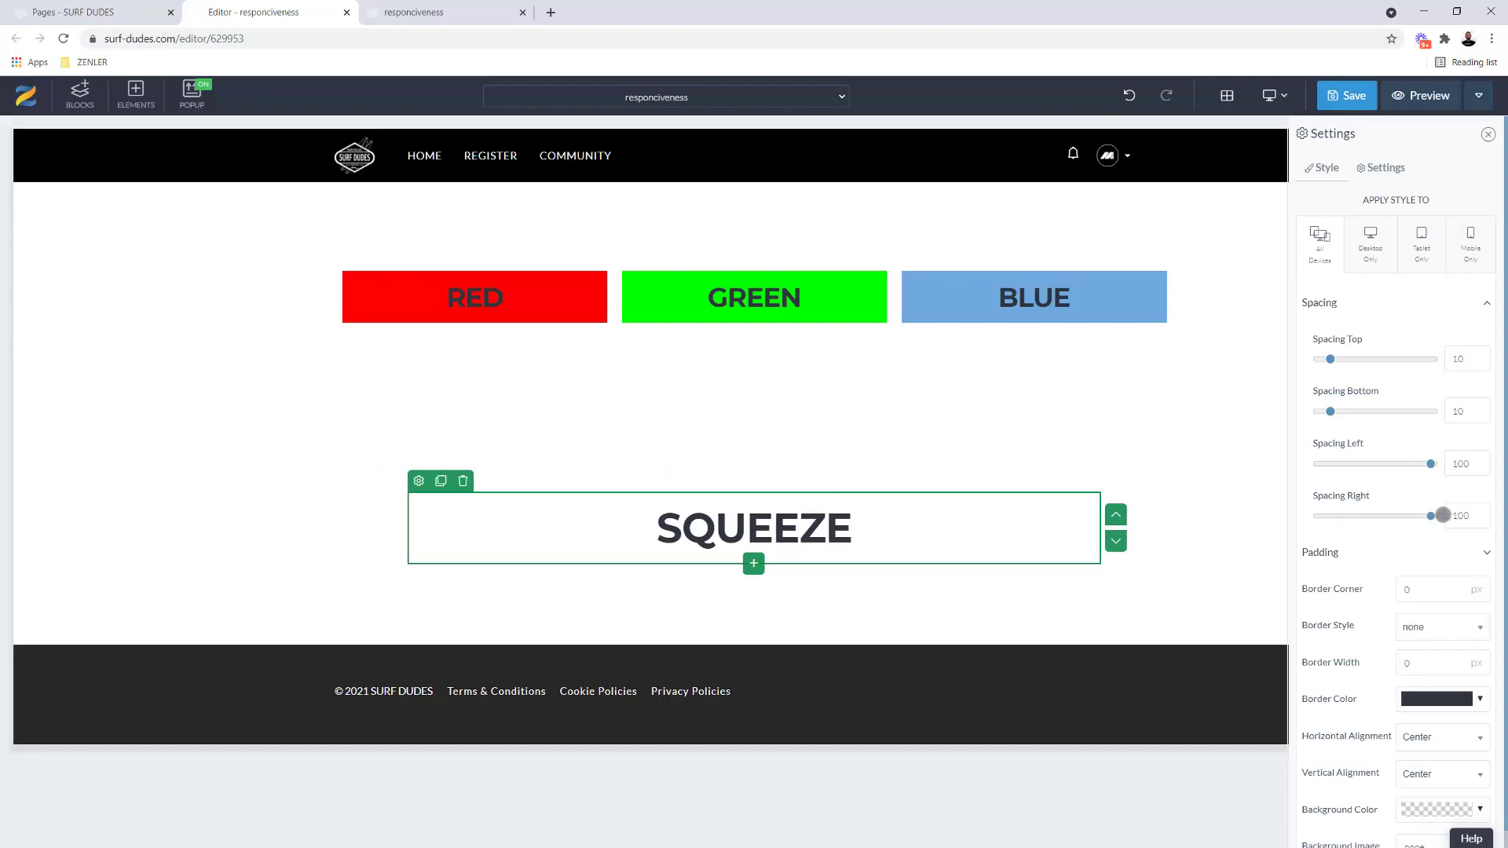
Set the SQUEEZE row's left and right padding to 100 and save the page
click(1488, 550)
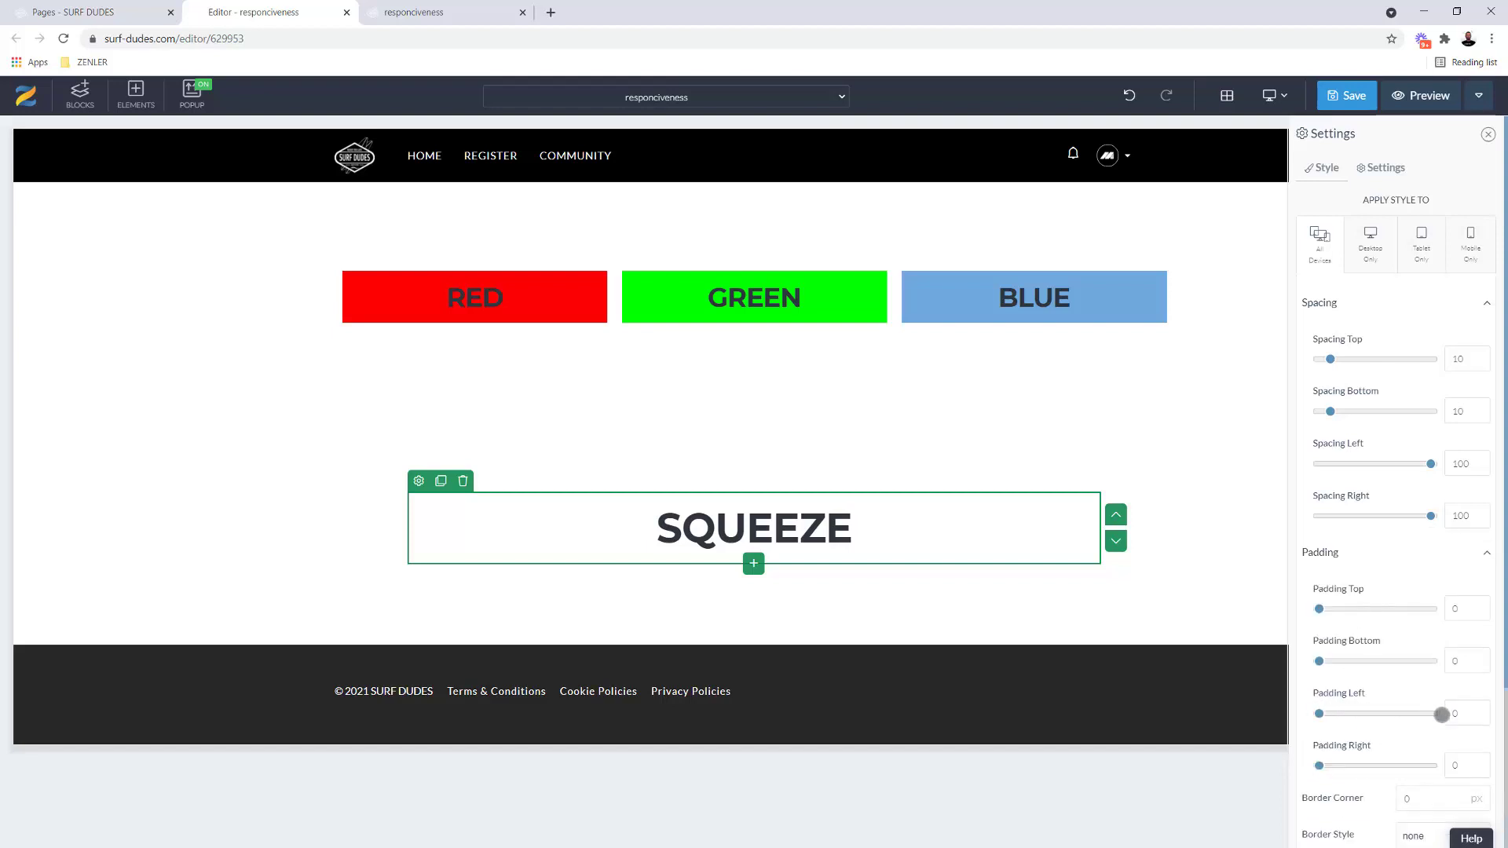
click(1442, 714)
drag(1317, 765, 1440, 765)
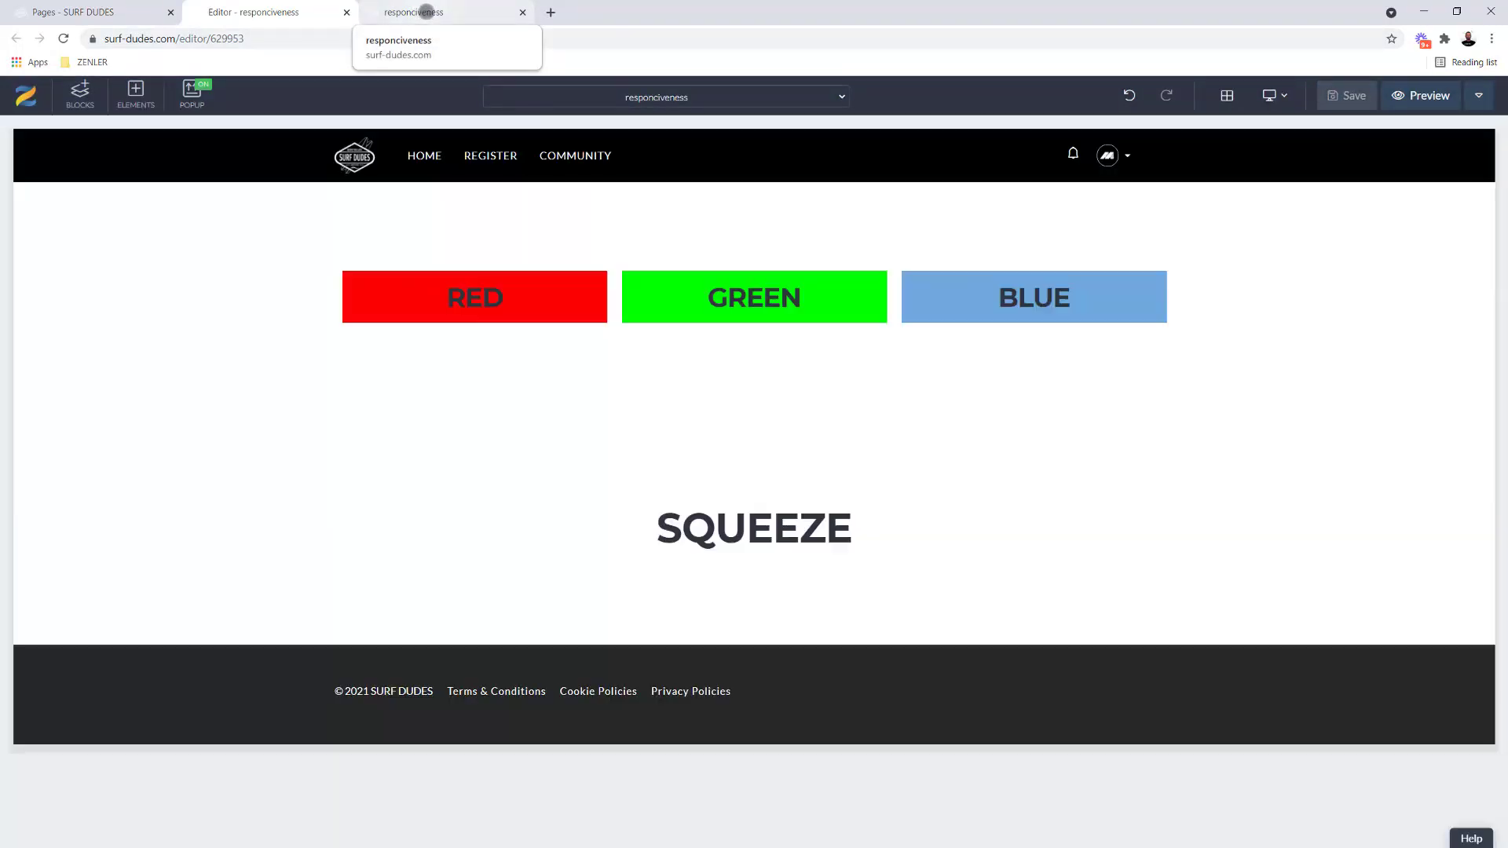
Reload the page's iPhone X preview and examine how the added spacing and padding affect the SQUEEZE heading
click(426, 11)
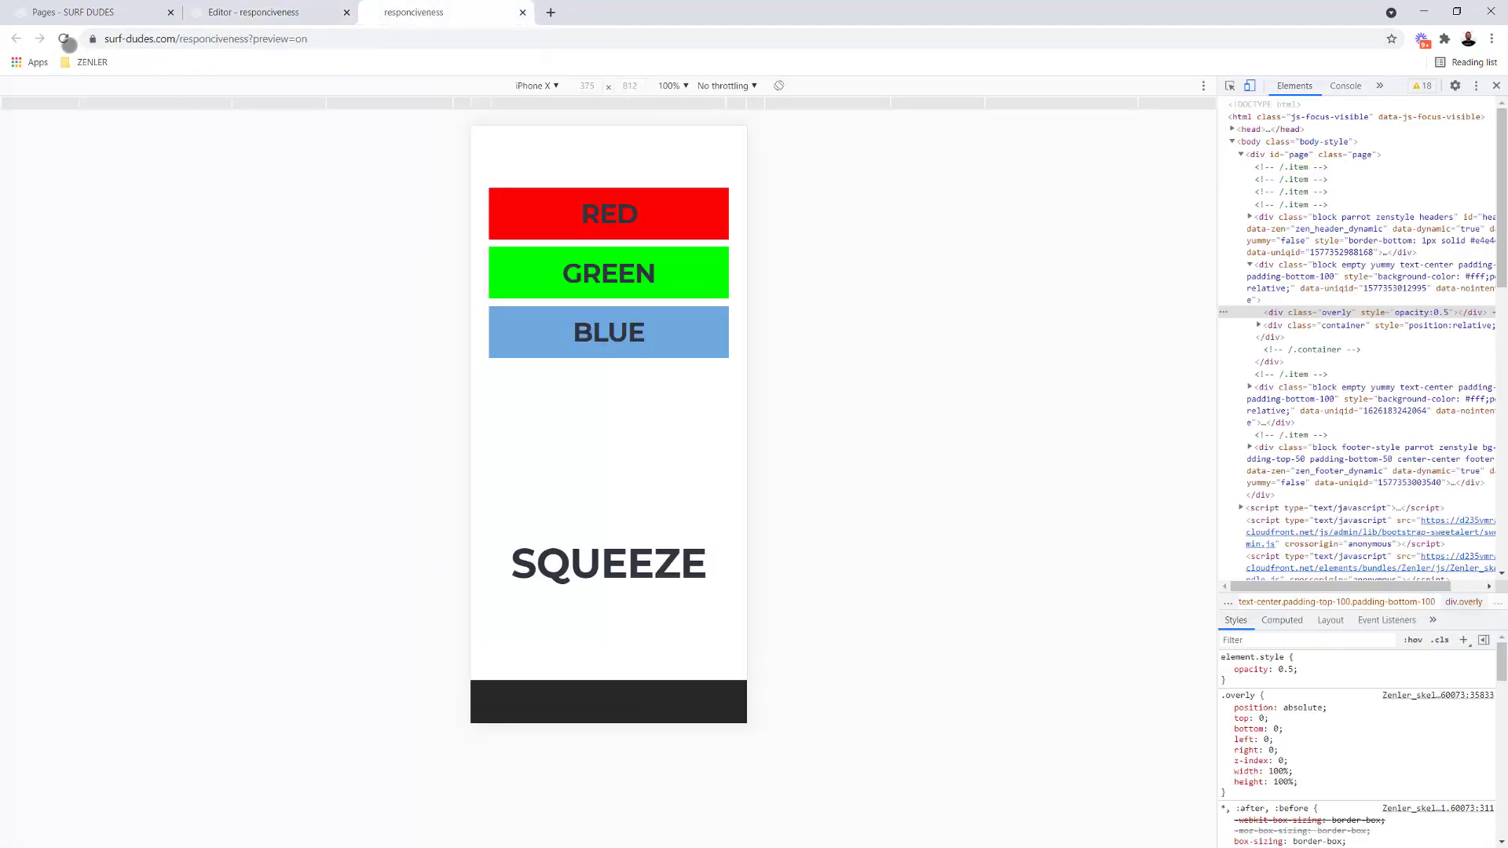
click(63, 38)
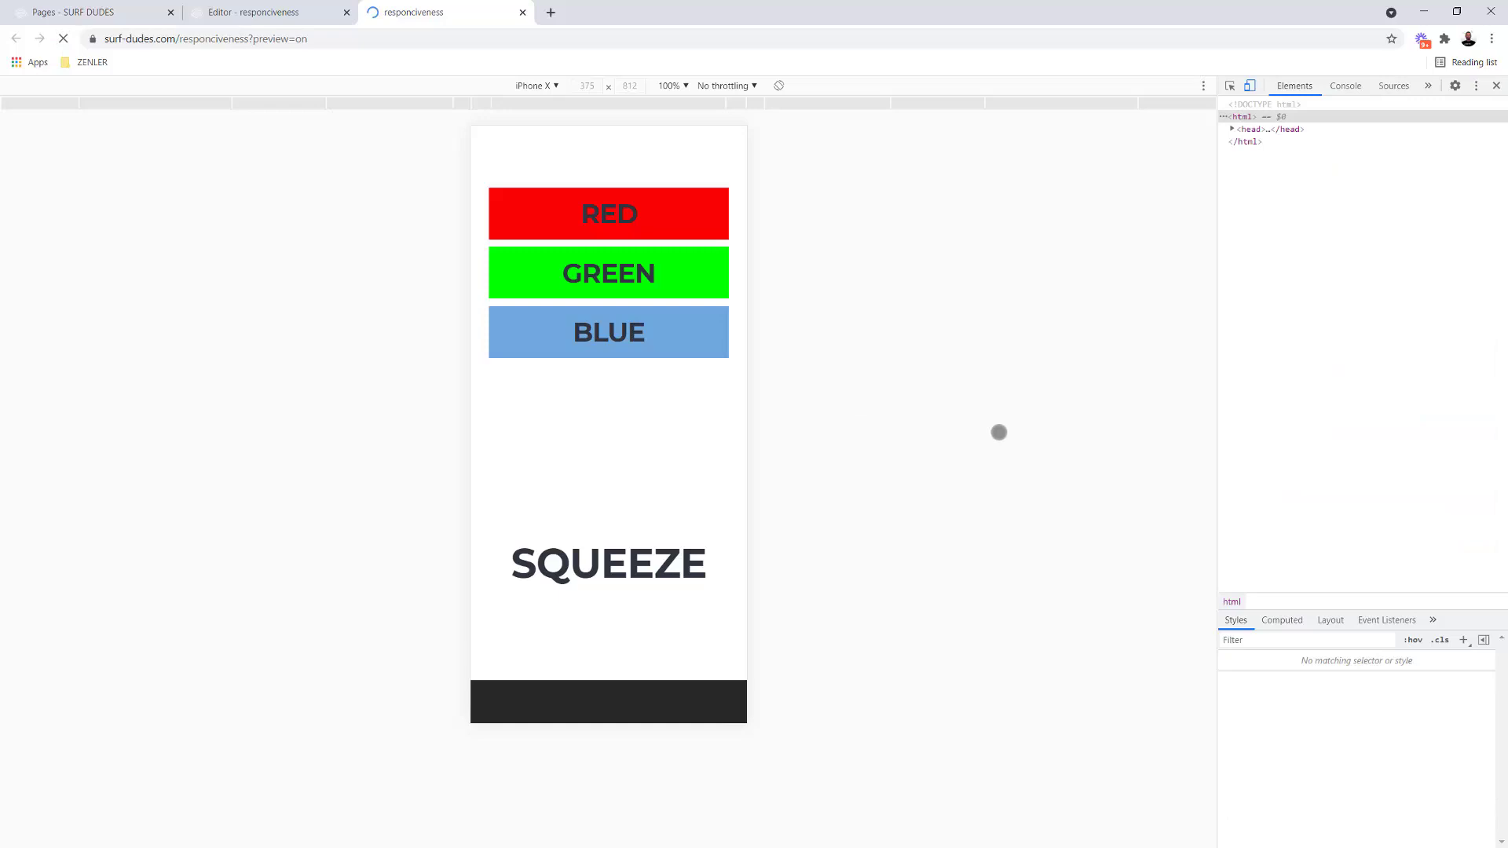
scroll(715, 519, down, 8)
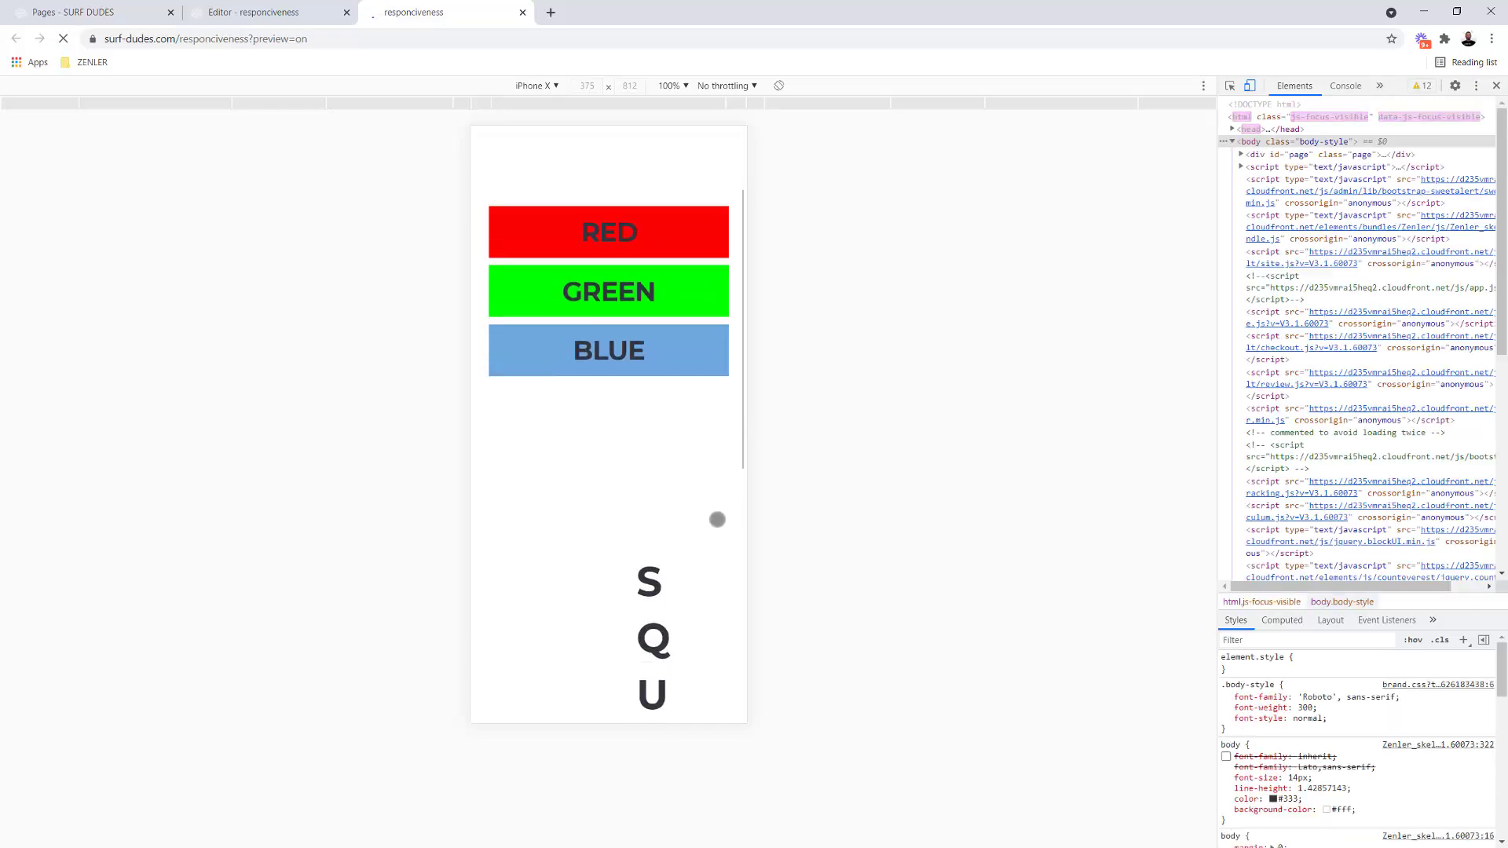
scroll(717, 515, up, 5)
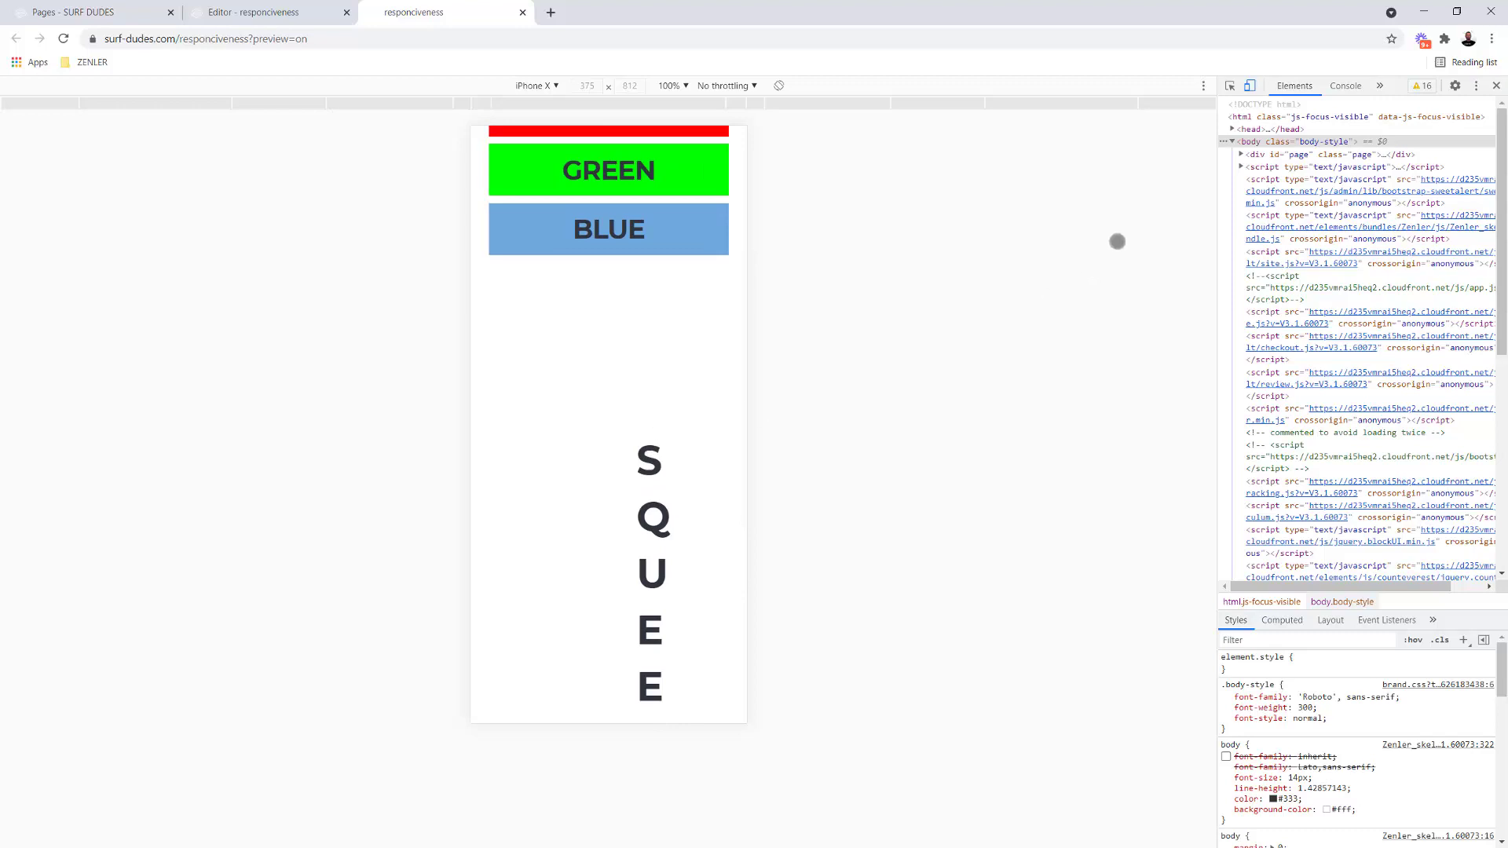
Turn off device emulation and resize the browser window to examine the heading's layout, maximizing the window again
click(1249, 87)
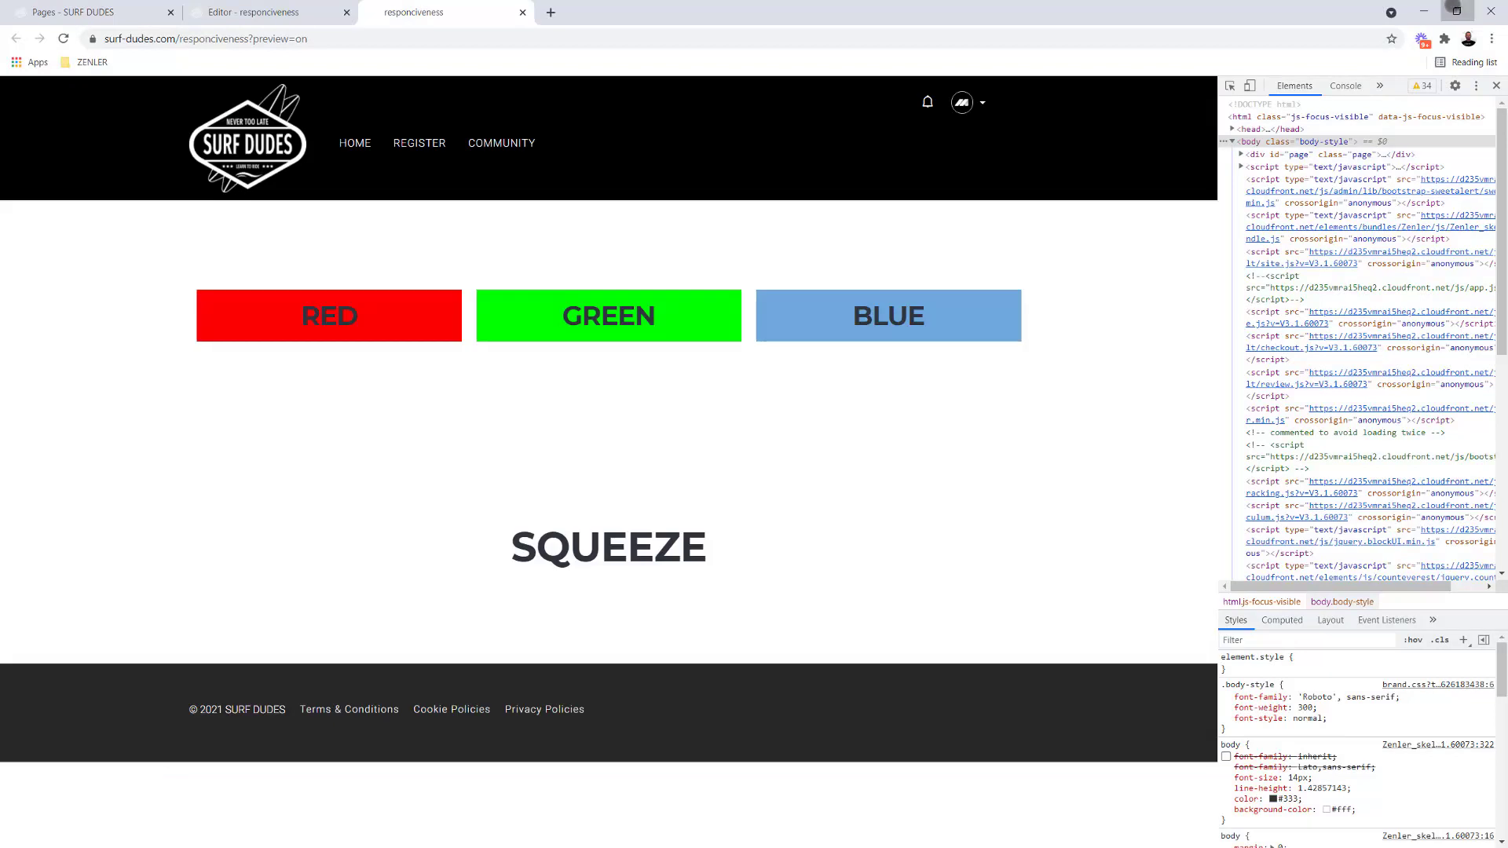
click(1457, 11)
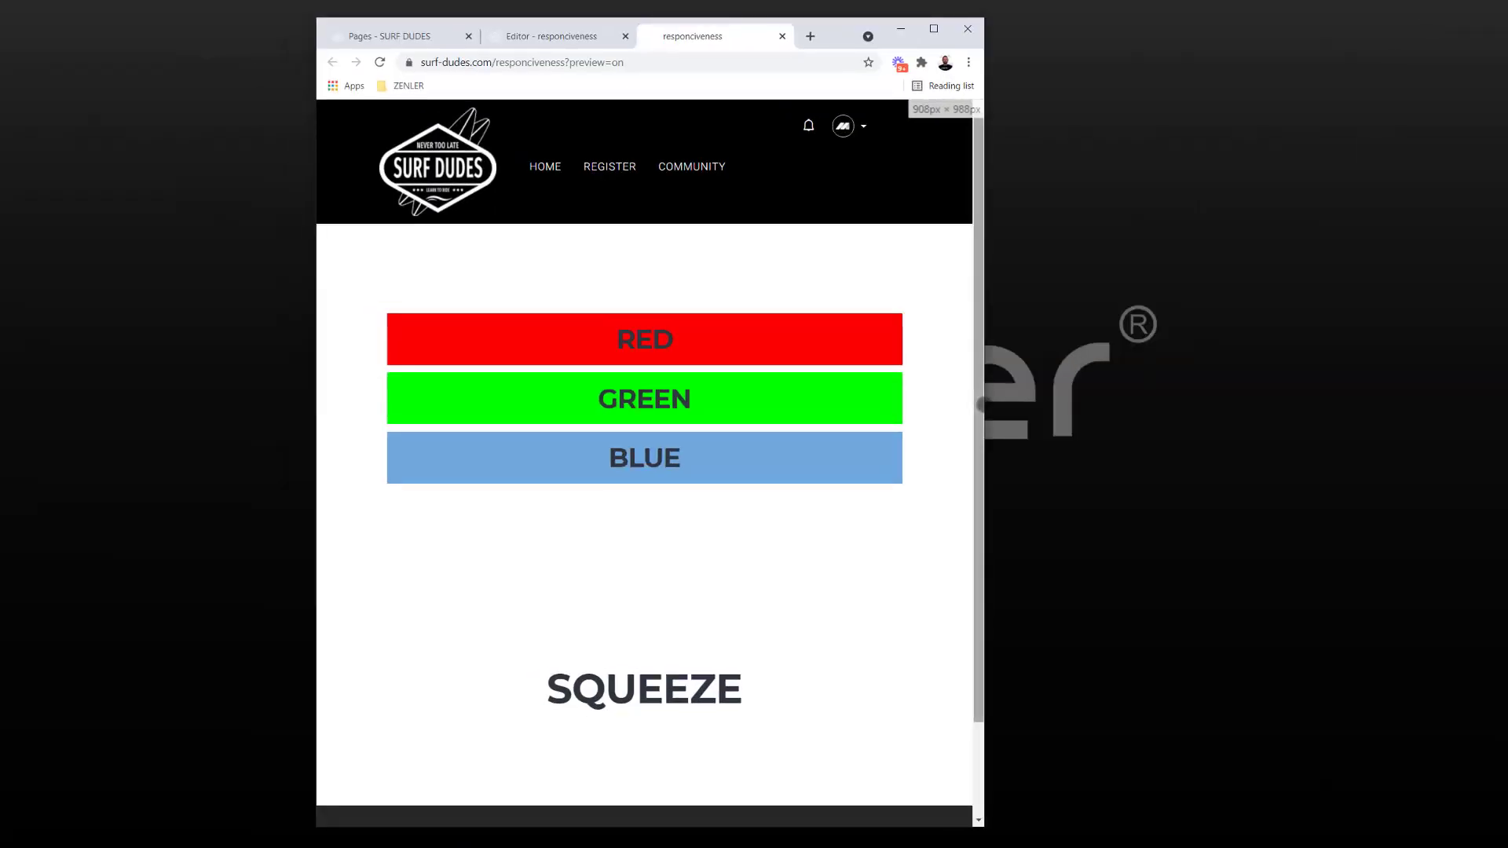
drag(982, 404, 1012, 399)
click(960, 29)
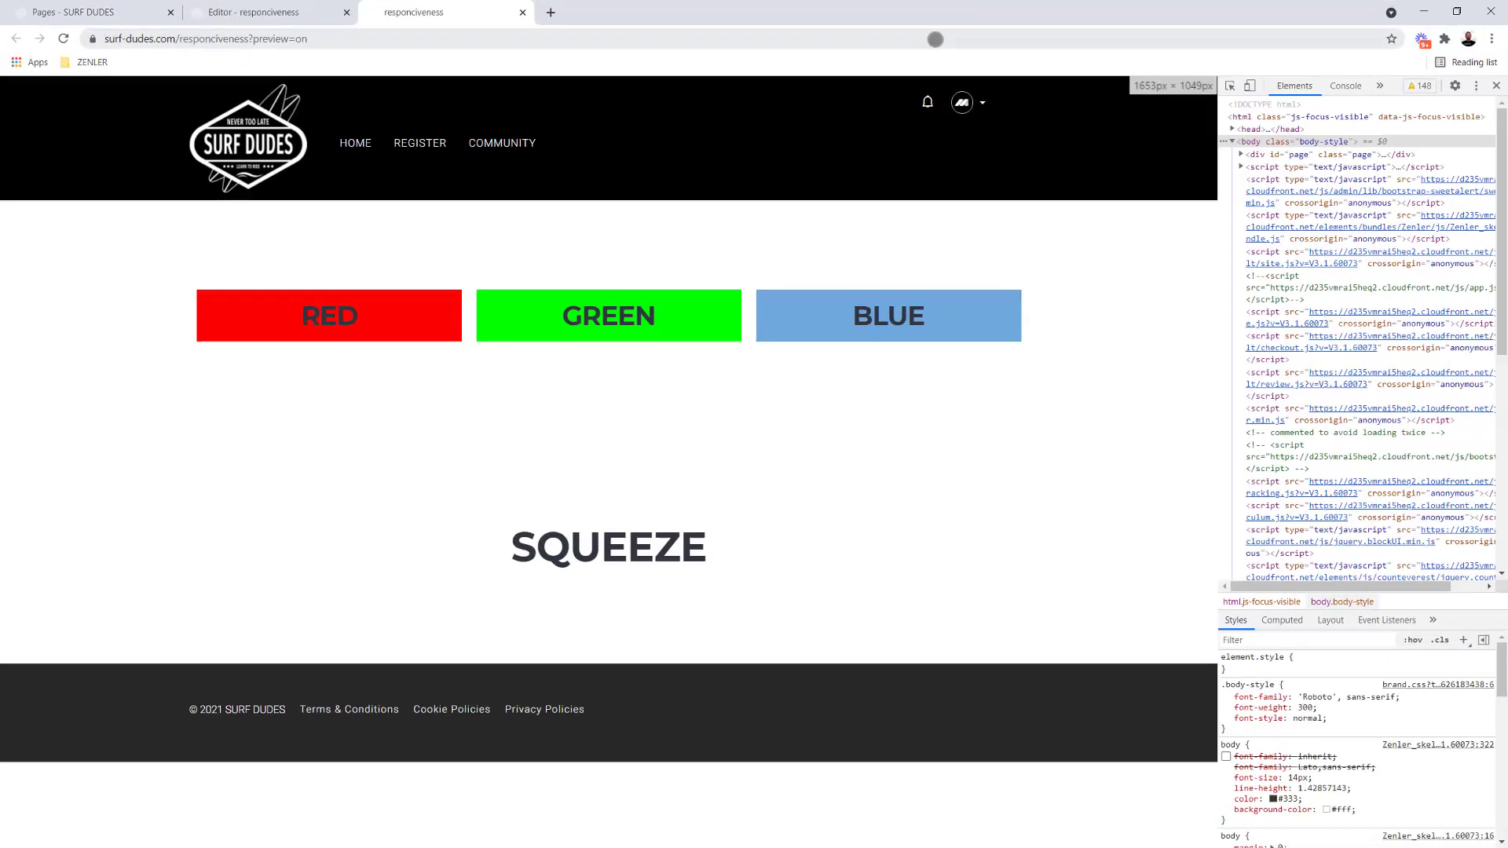
Back in the page editor, set the SQUEEZE row's left and right spacing to 0
click(277, 13)
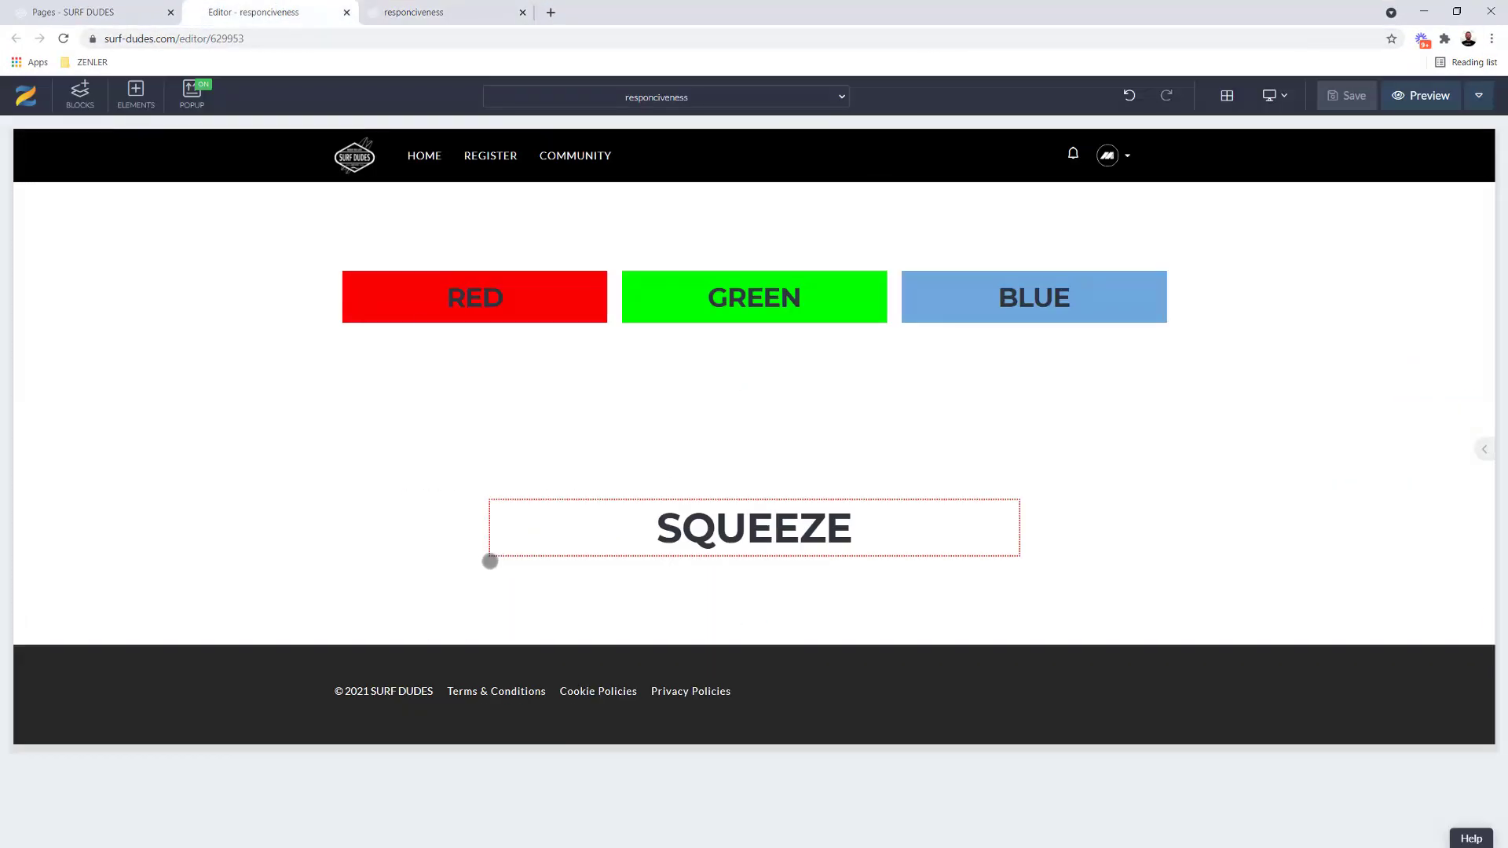
click(463, 560)
click(419, 480)
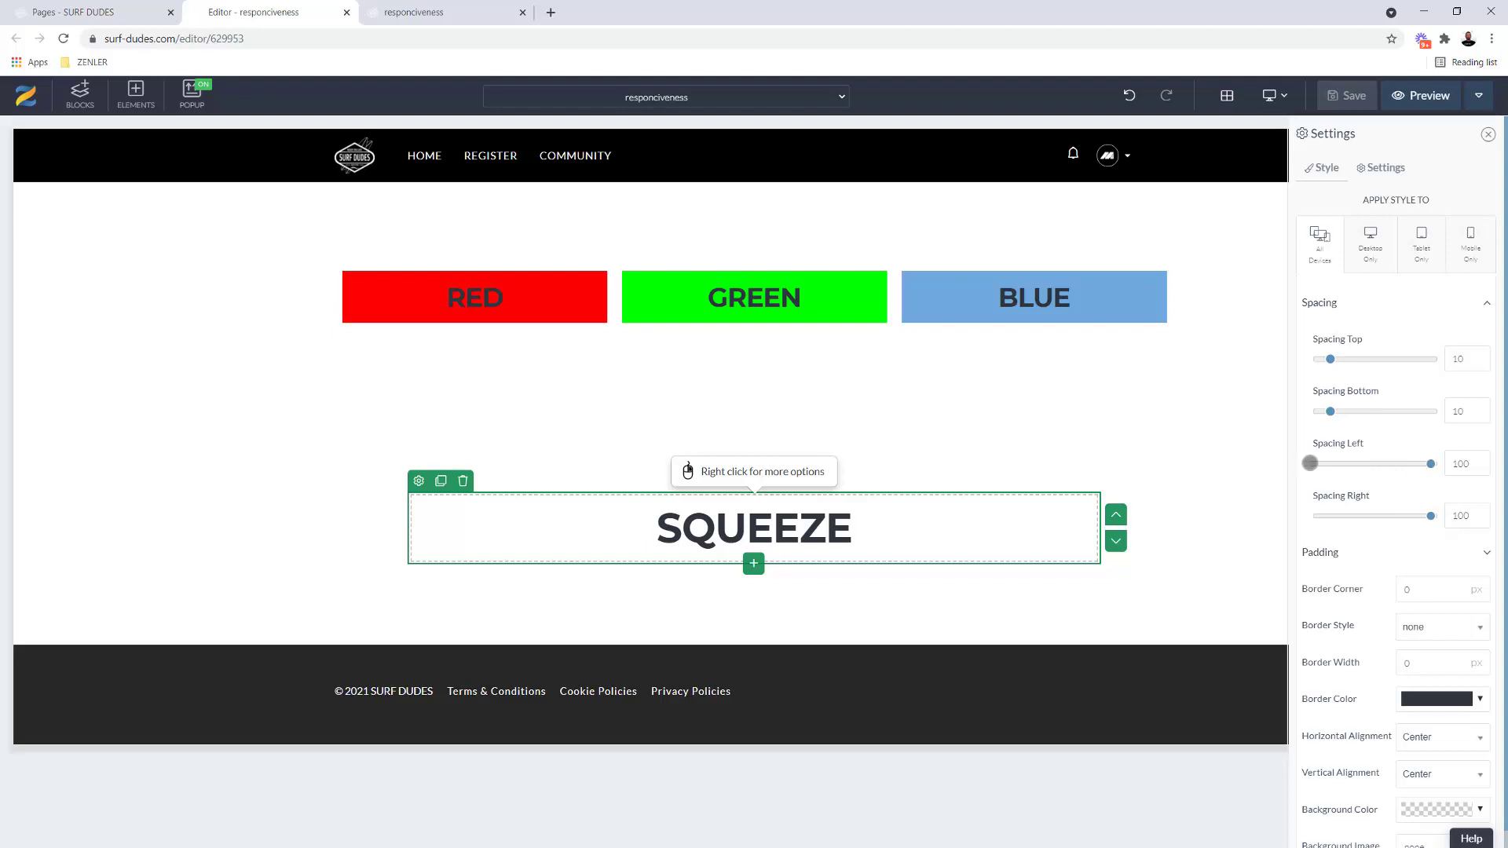
click(1303, 464)
drag(1431, 516, 1292, 512)
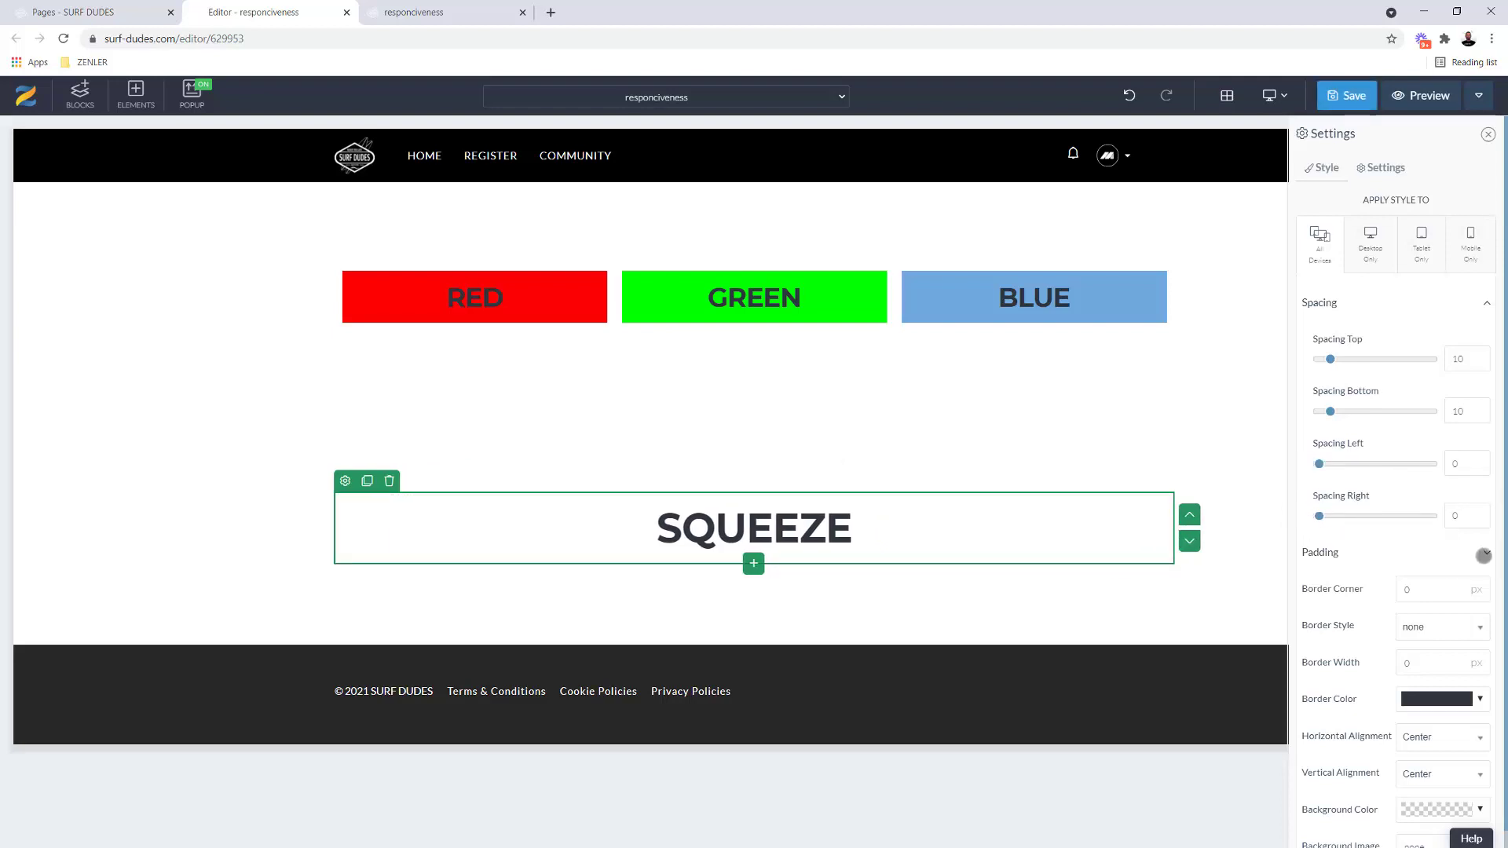
Set the SQUEEZE row's left and right padding to 0 and open the SQUEEZE heading's settings
click(1482, 554)
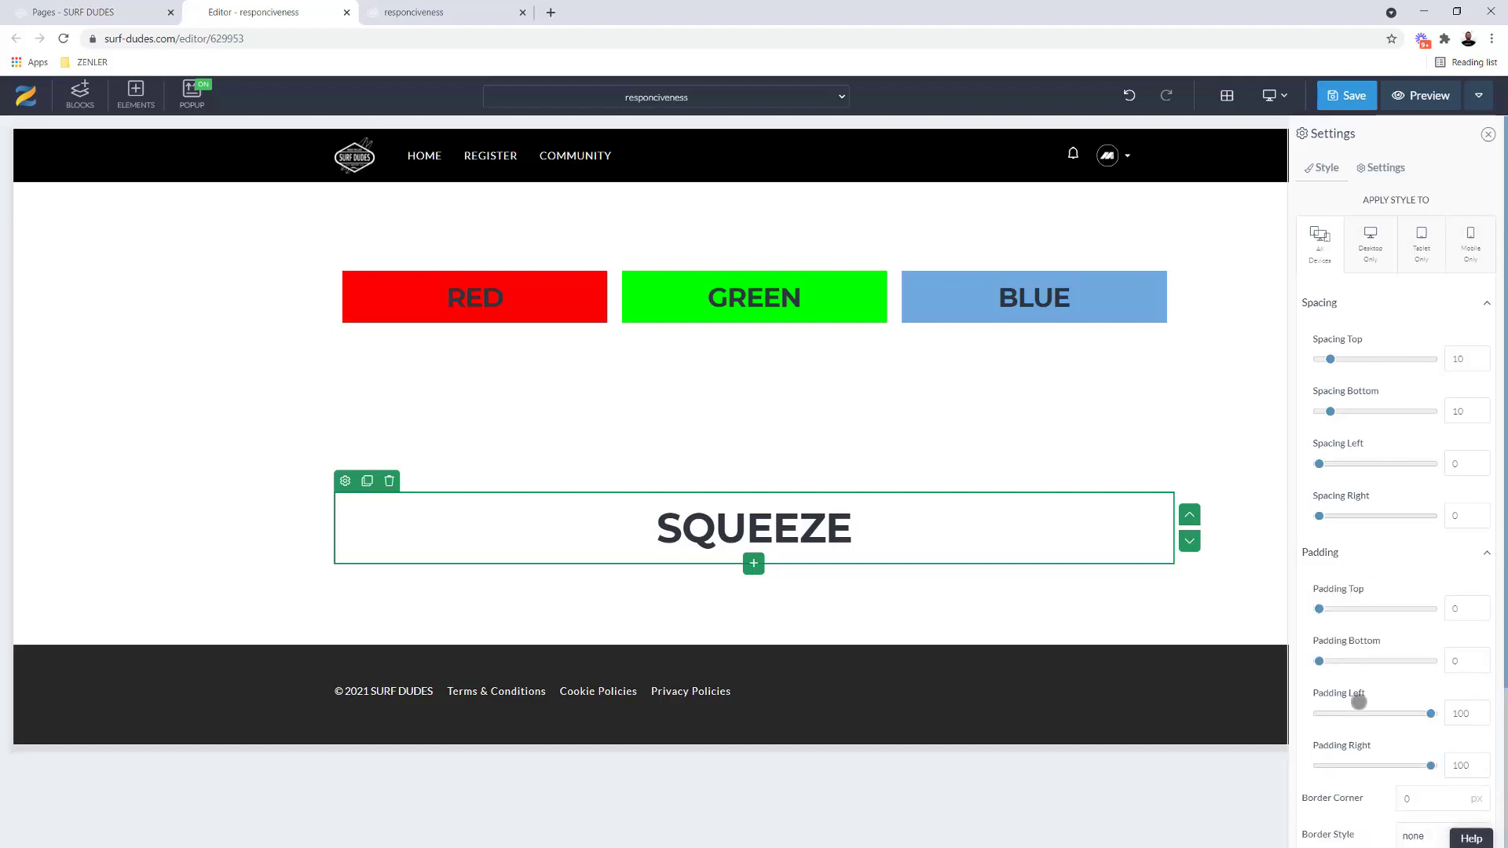
drag(1431, 714, 1306, 709)
drag(1431, 763, 1307, 764)
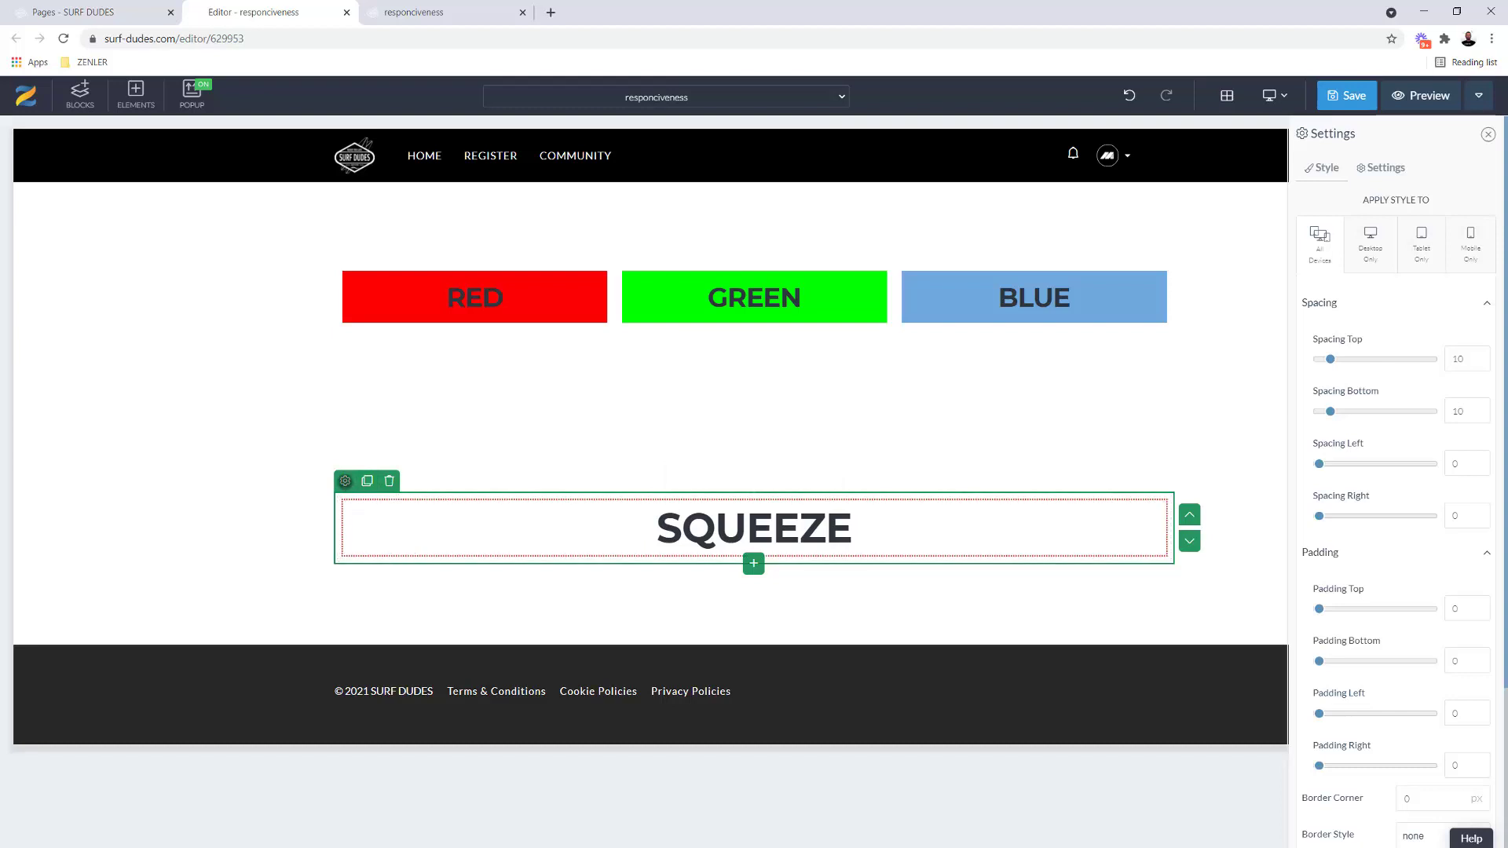
click(1273, 355)
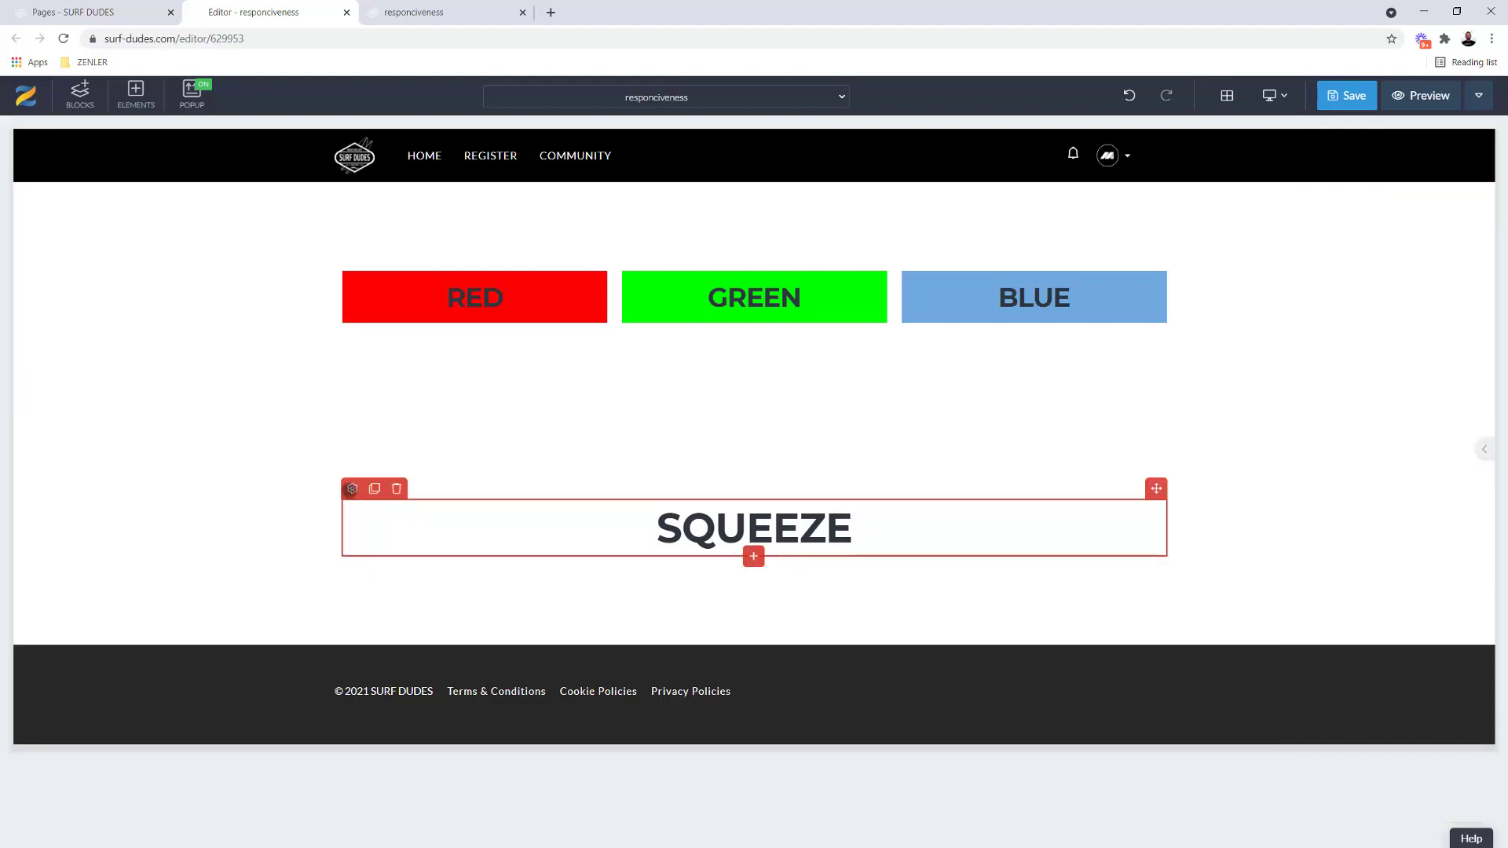
click(689, 555)
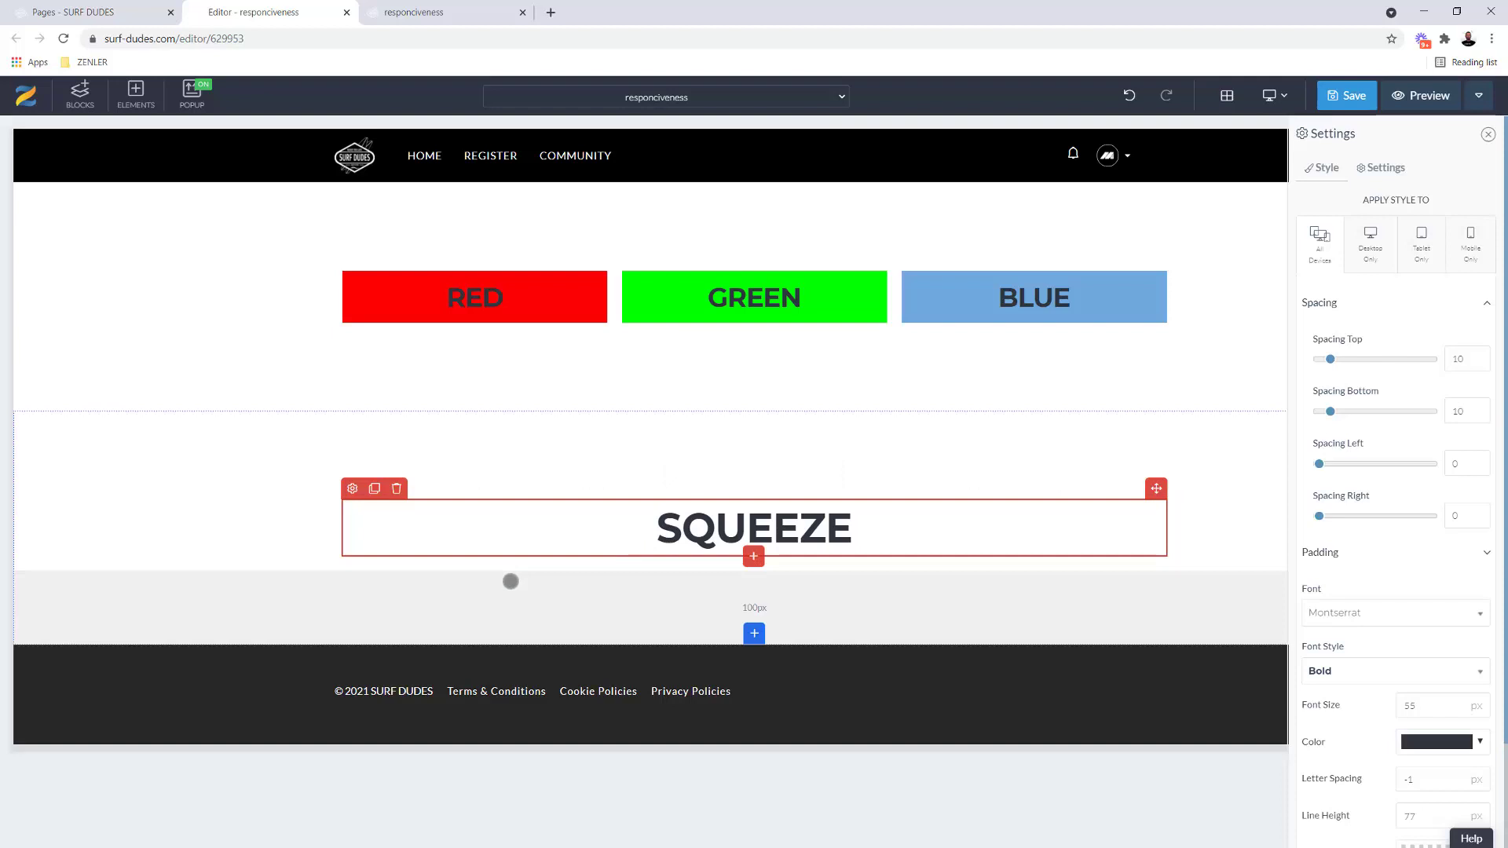
Switch to the page preview, reopen the browser's developer tools and emulate the iPhone 6/7/8 Plus
click(444, 12)
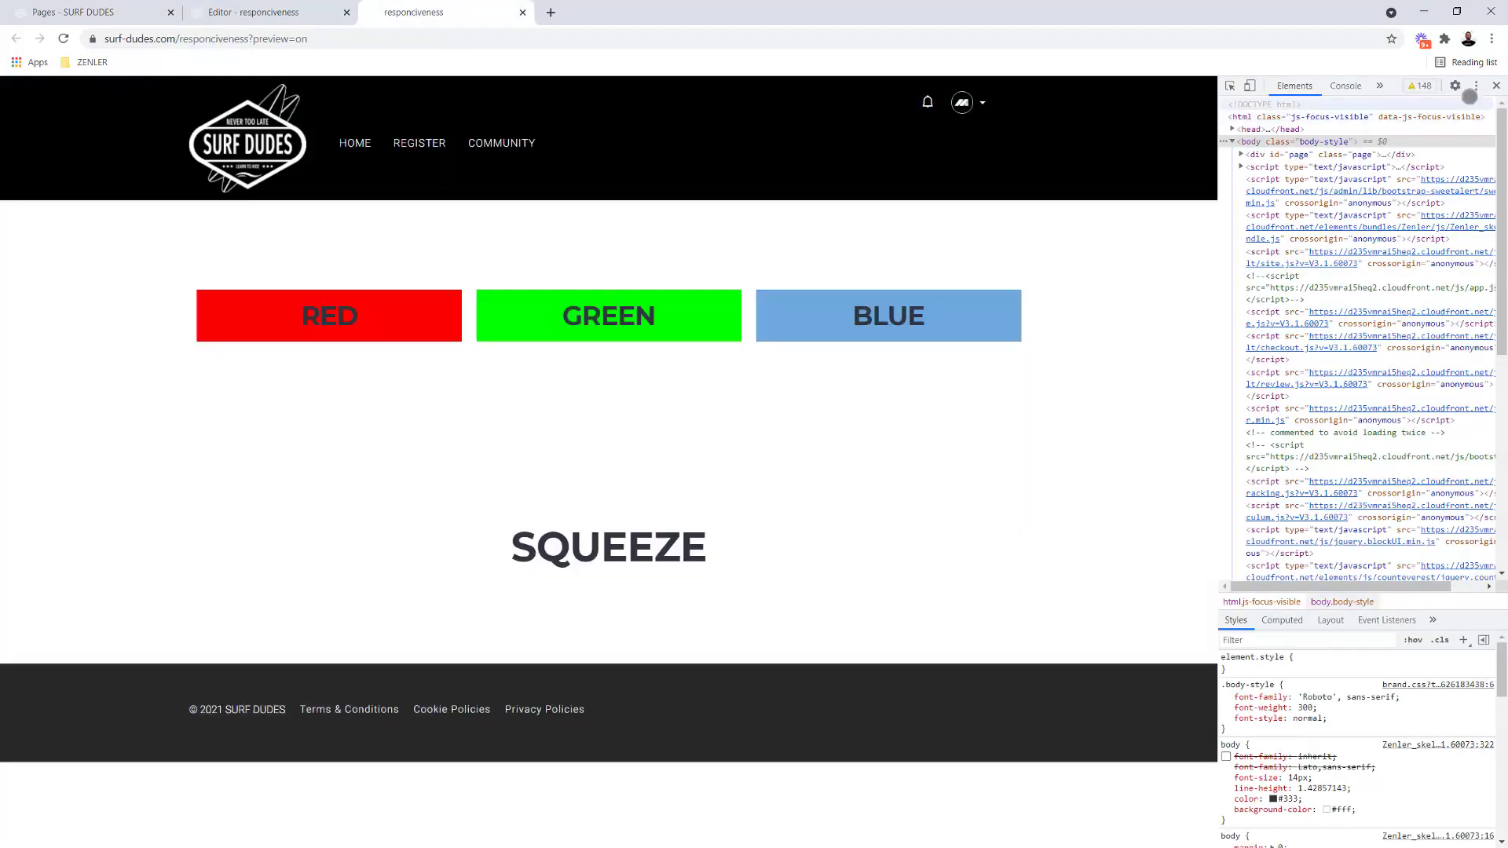
click(1495, 84)
right_click(209, 385)
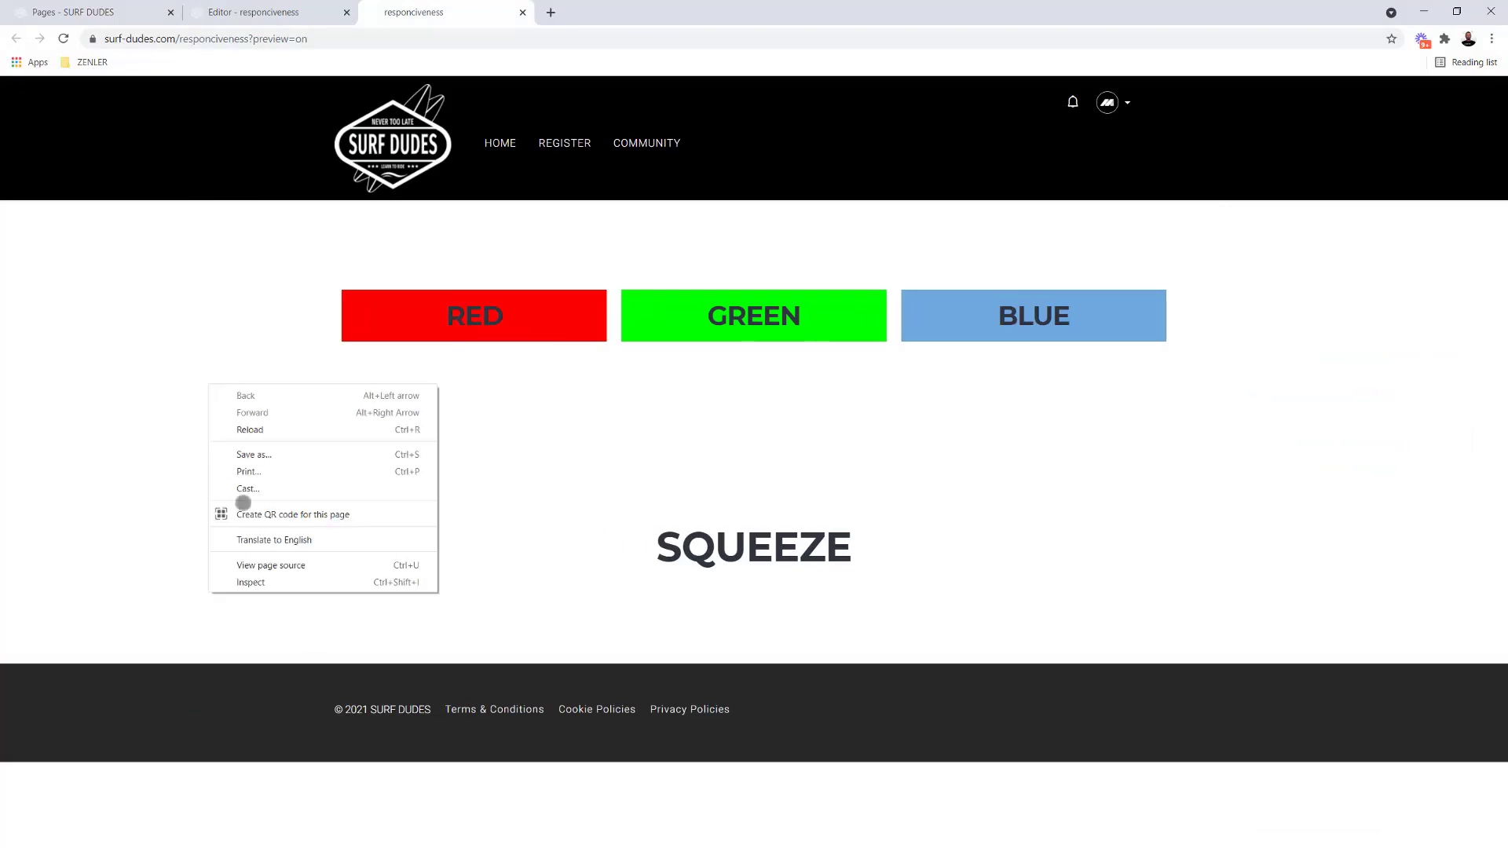
click(249, 582)
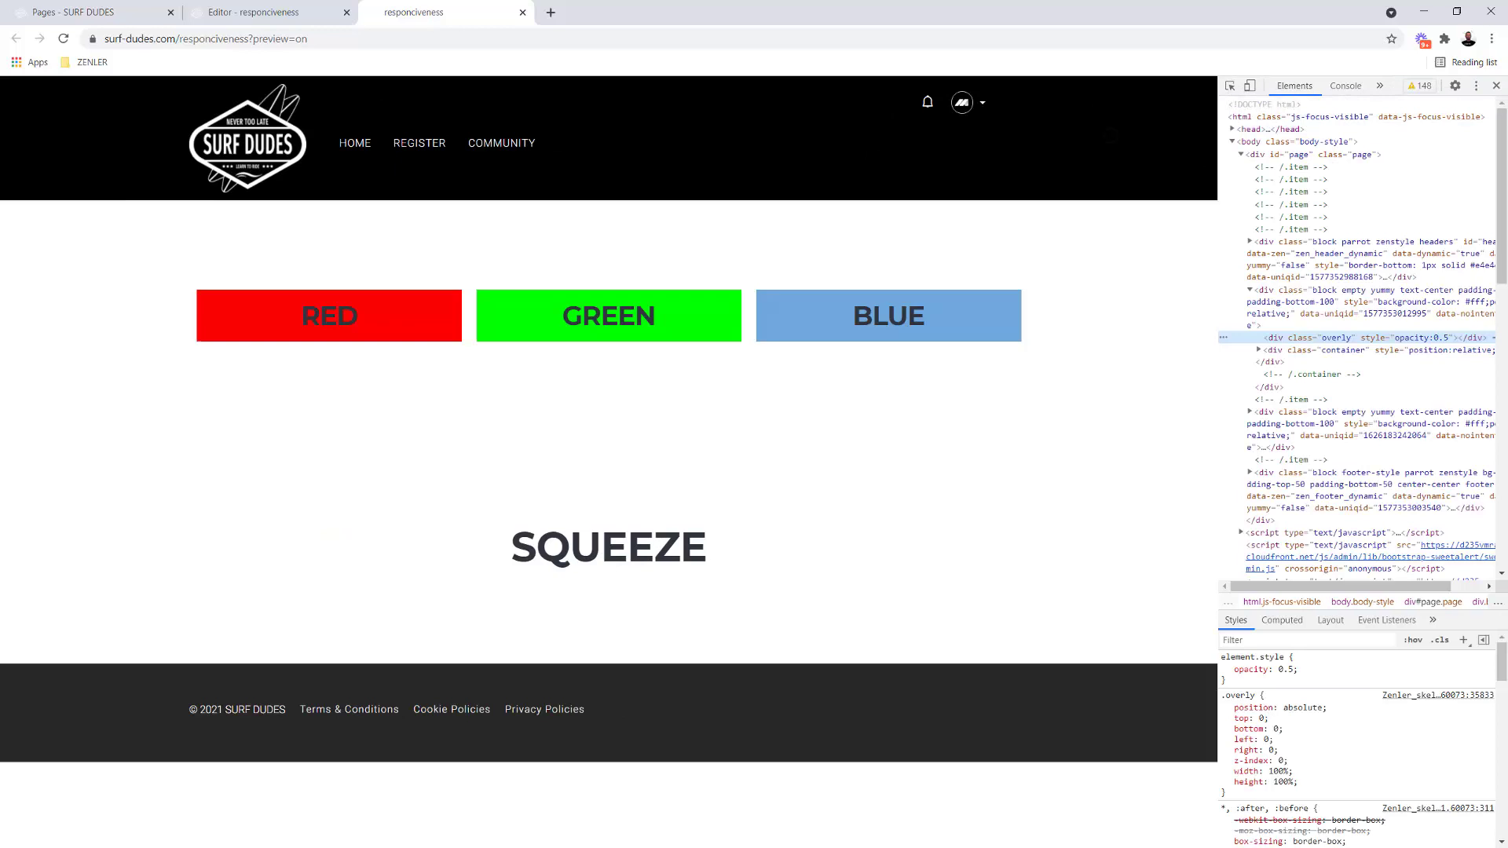
click(1251, 86)
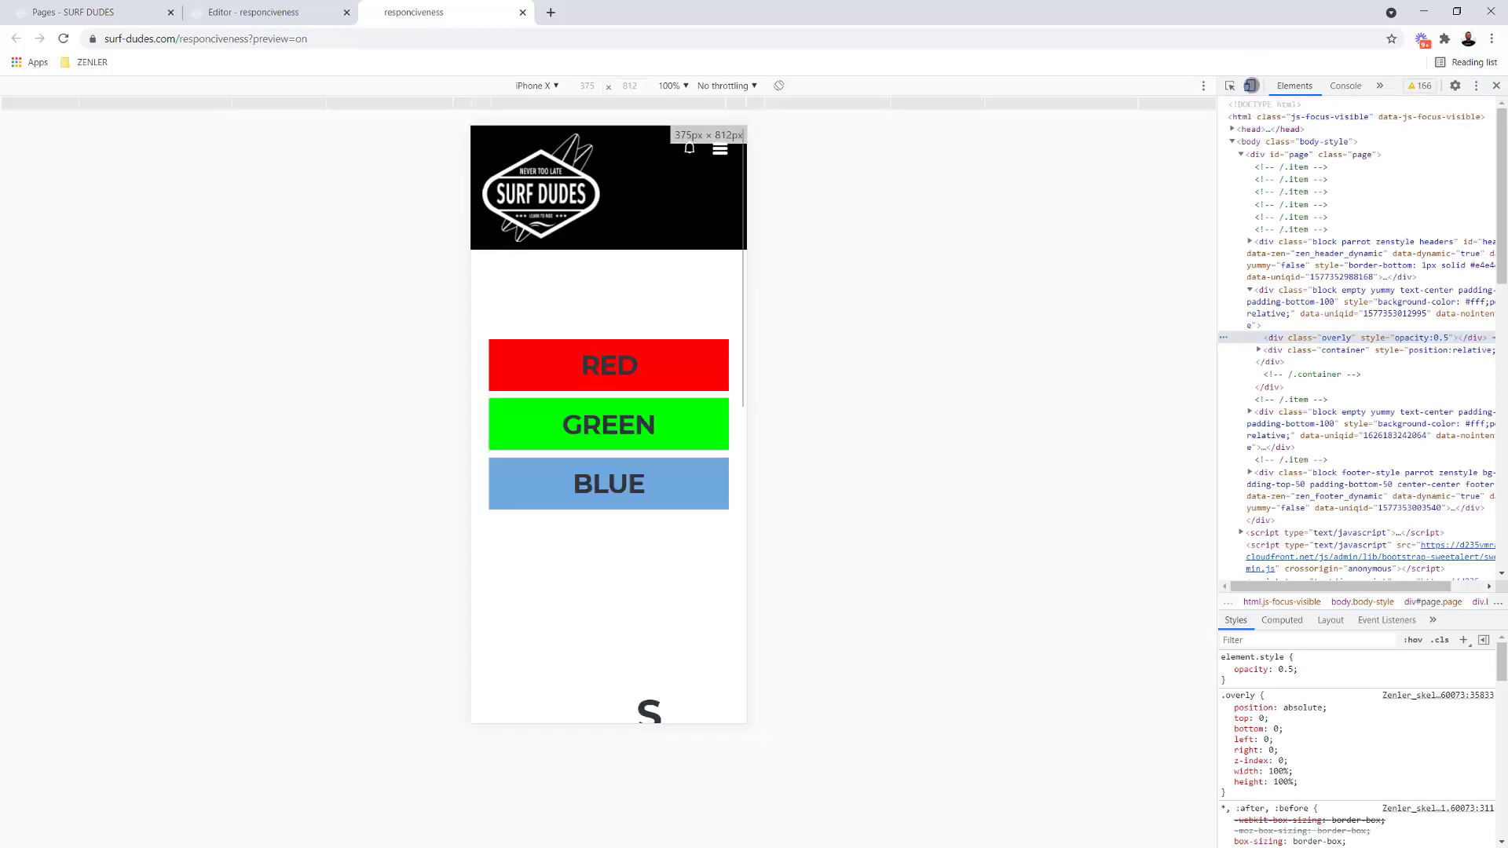
click(558, 85)
click(571, 241)
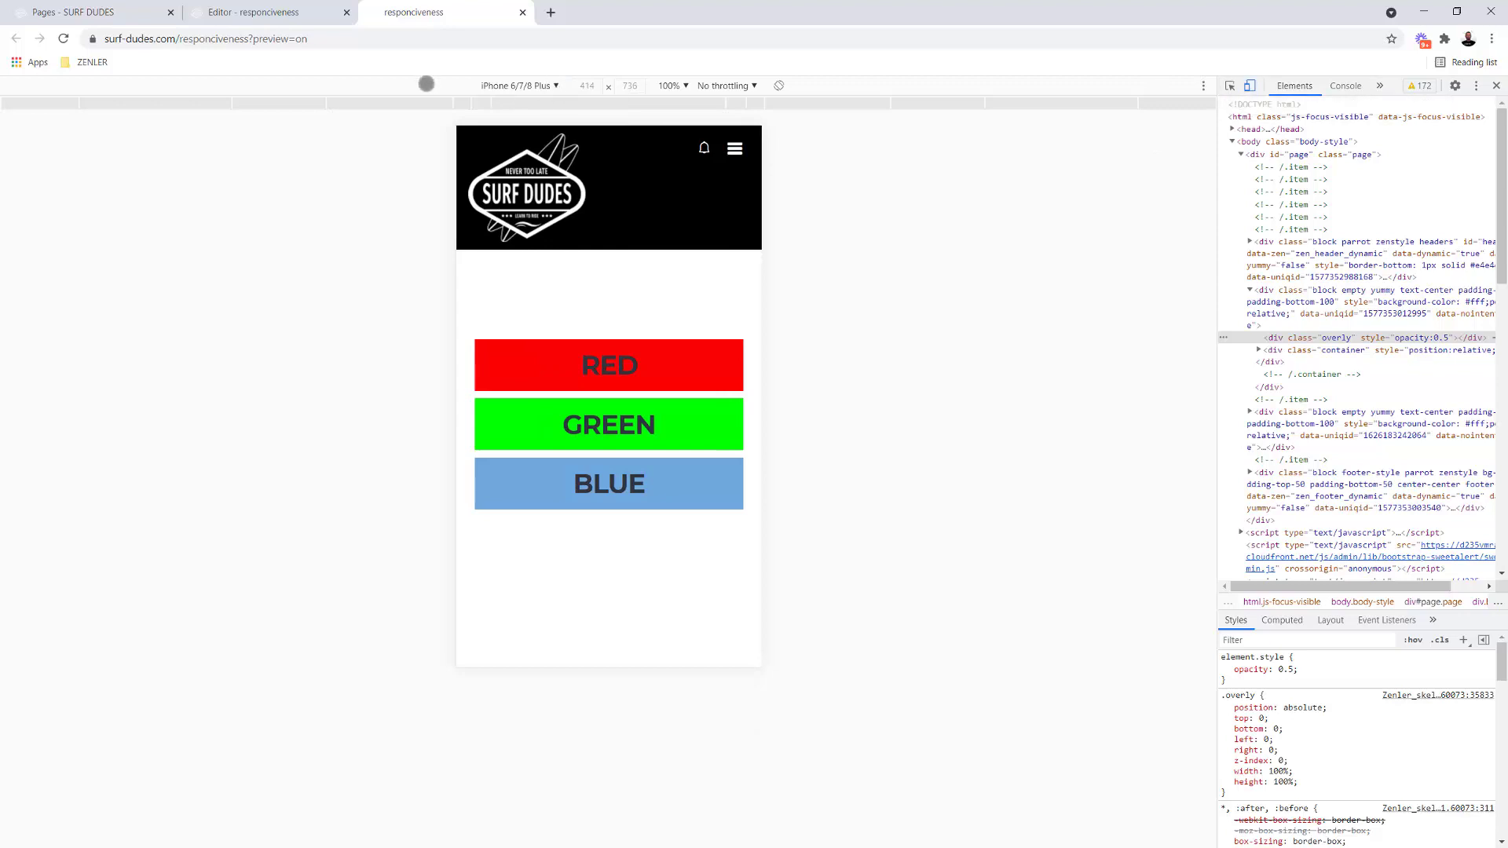
Back in the page editor, examine the SQUEEZE heading under the desktop-only and tablet-only style scopes
click(235, 12)
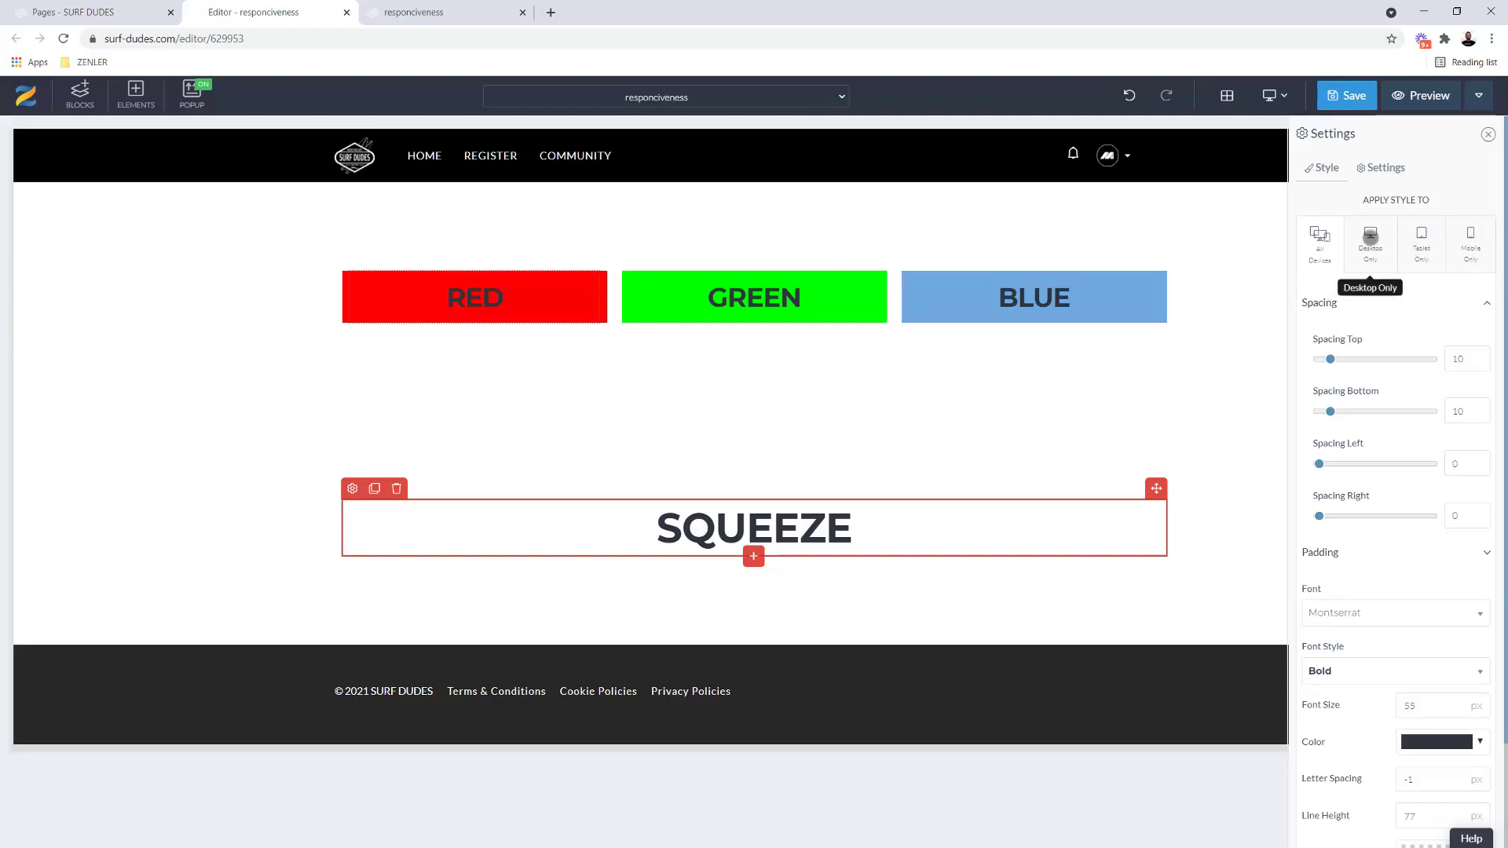
click(1371, 237)
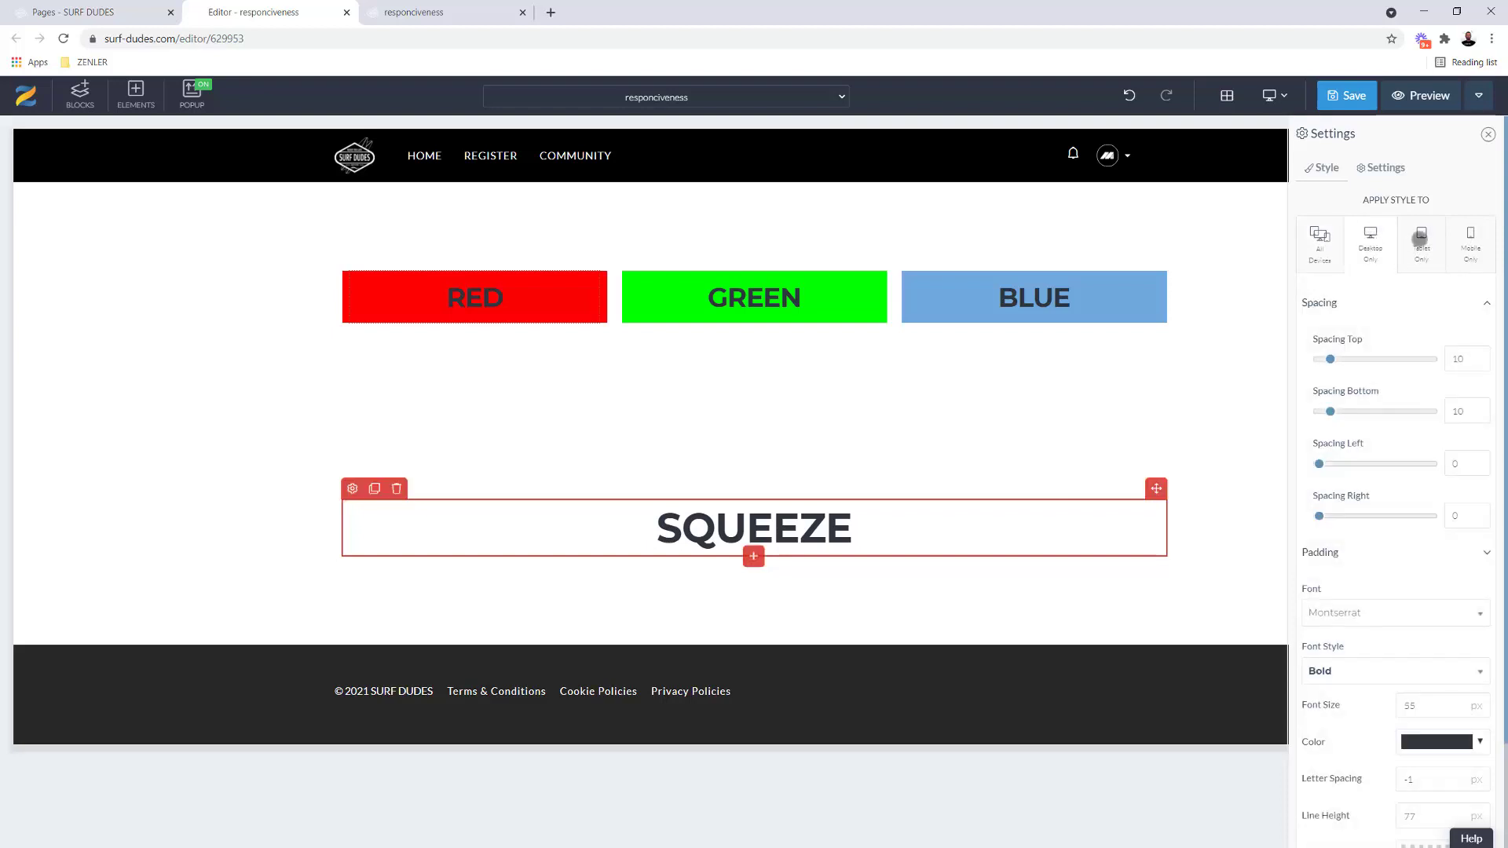
click(1420, 238)
click(1360, 248)
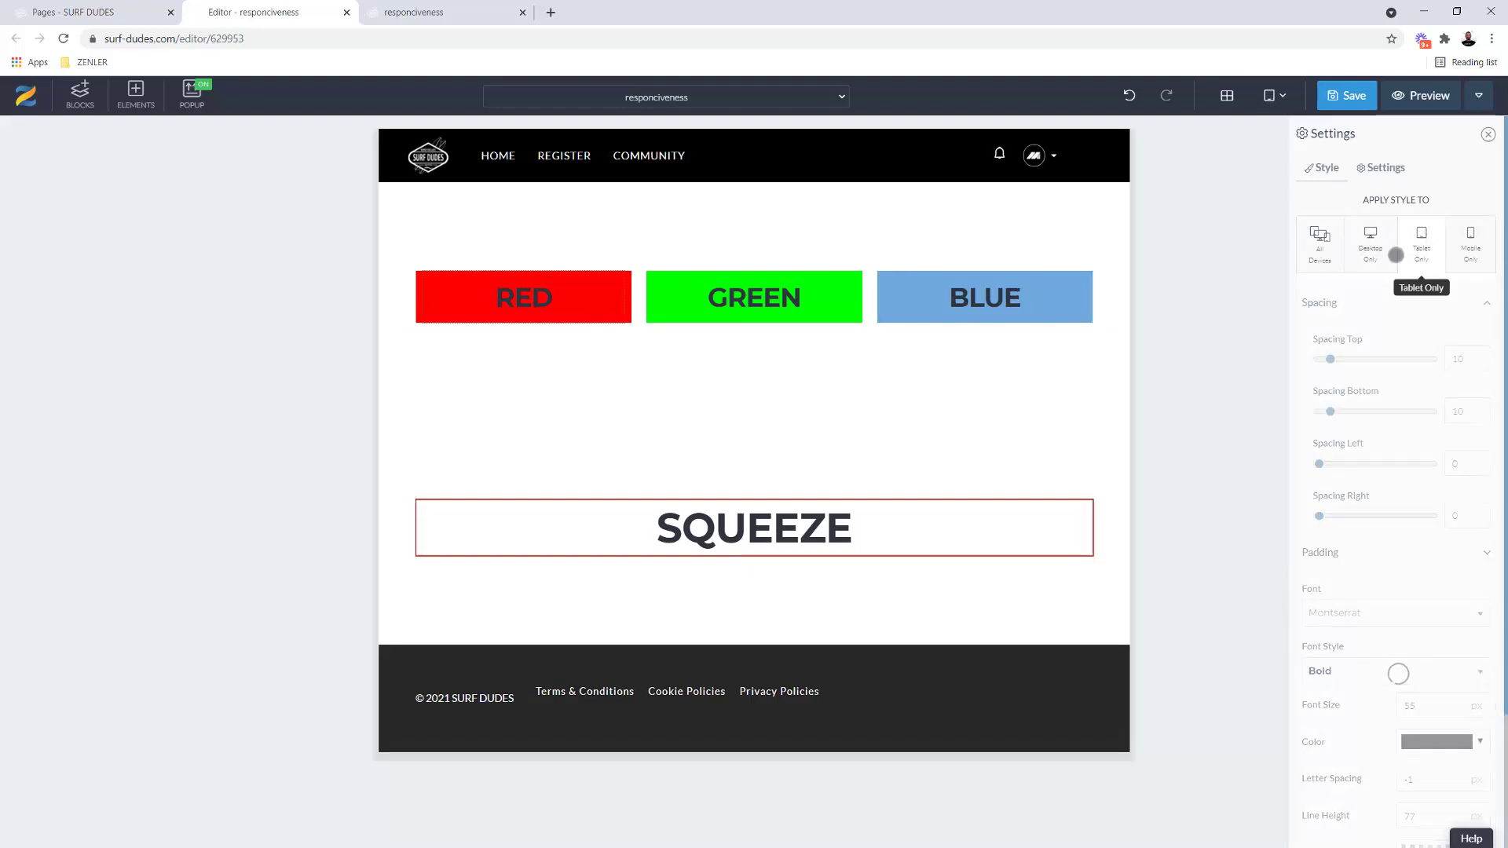
click(1422, 246)
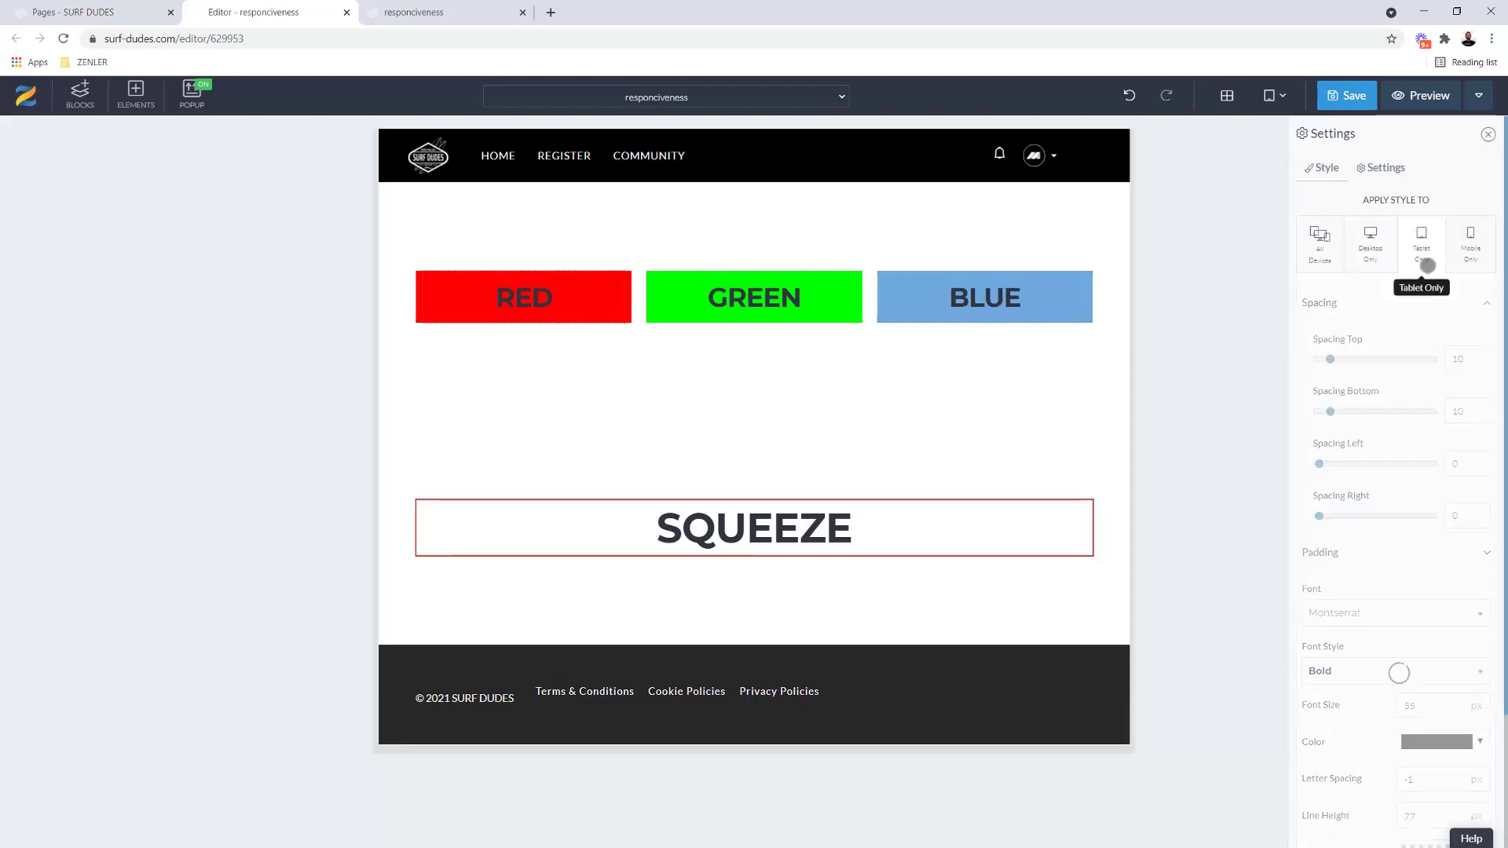
For mobile only, set the SQUEEZE heading's left and right spacing and its left and right padding to 100
click(1471, 242)
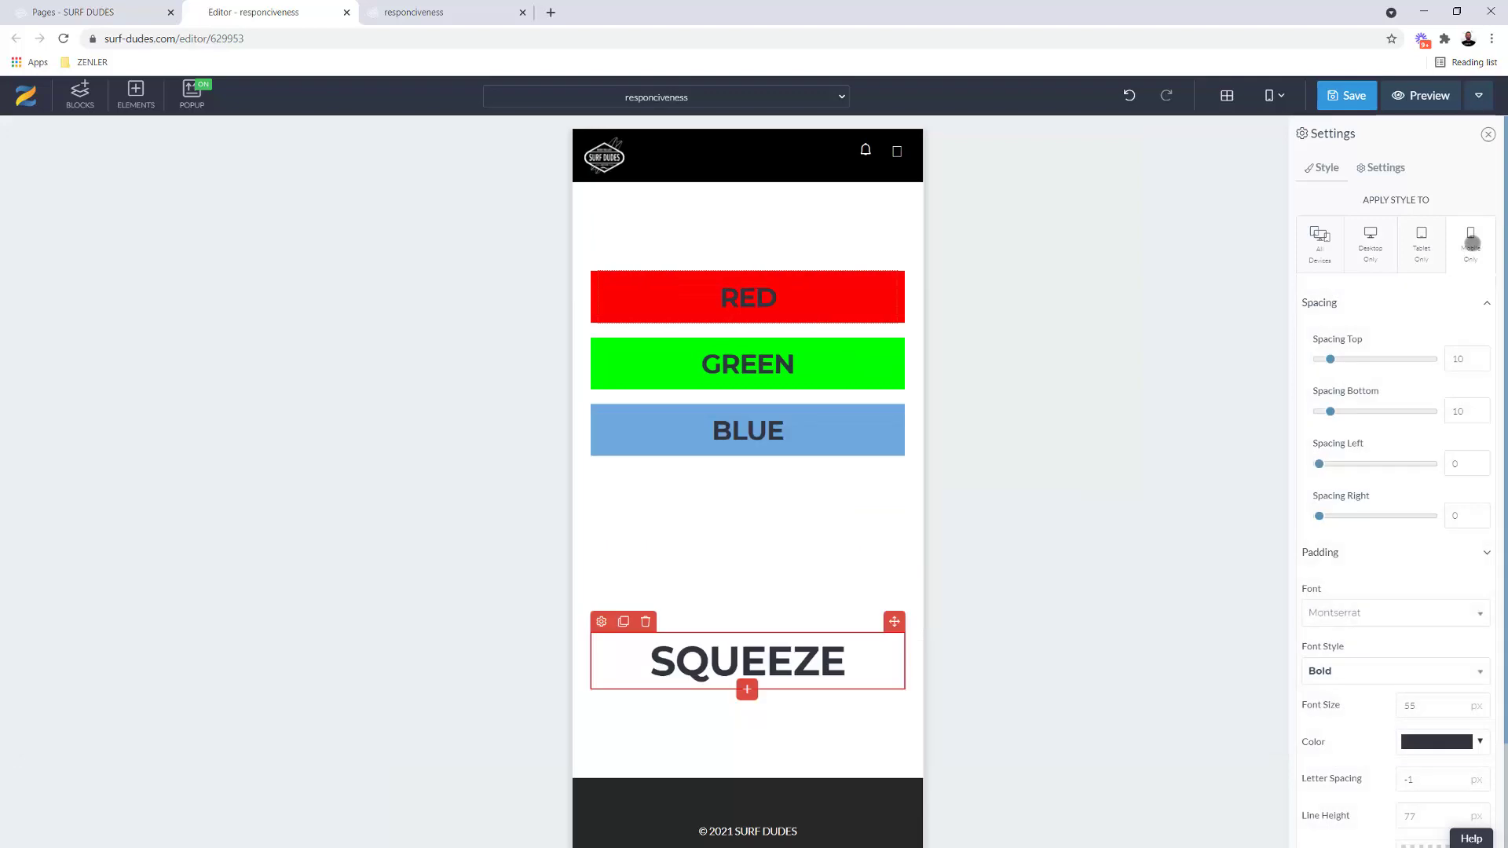
drag(1318, 463, 1422, 464)
drag(1320, 516, 1430, 516)
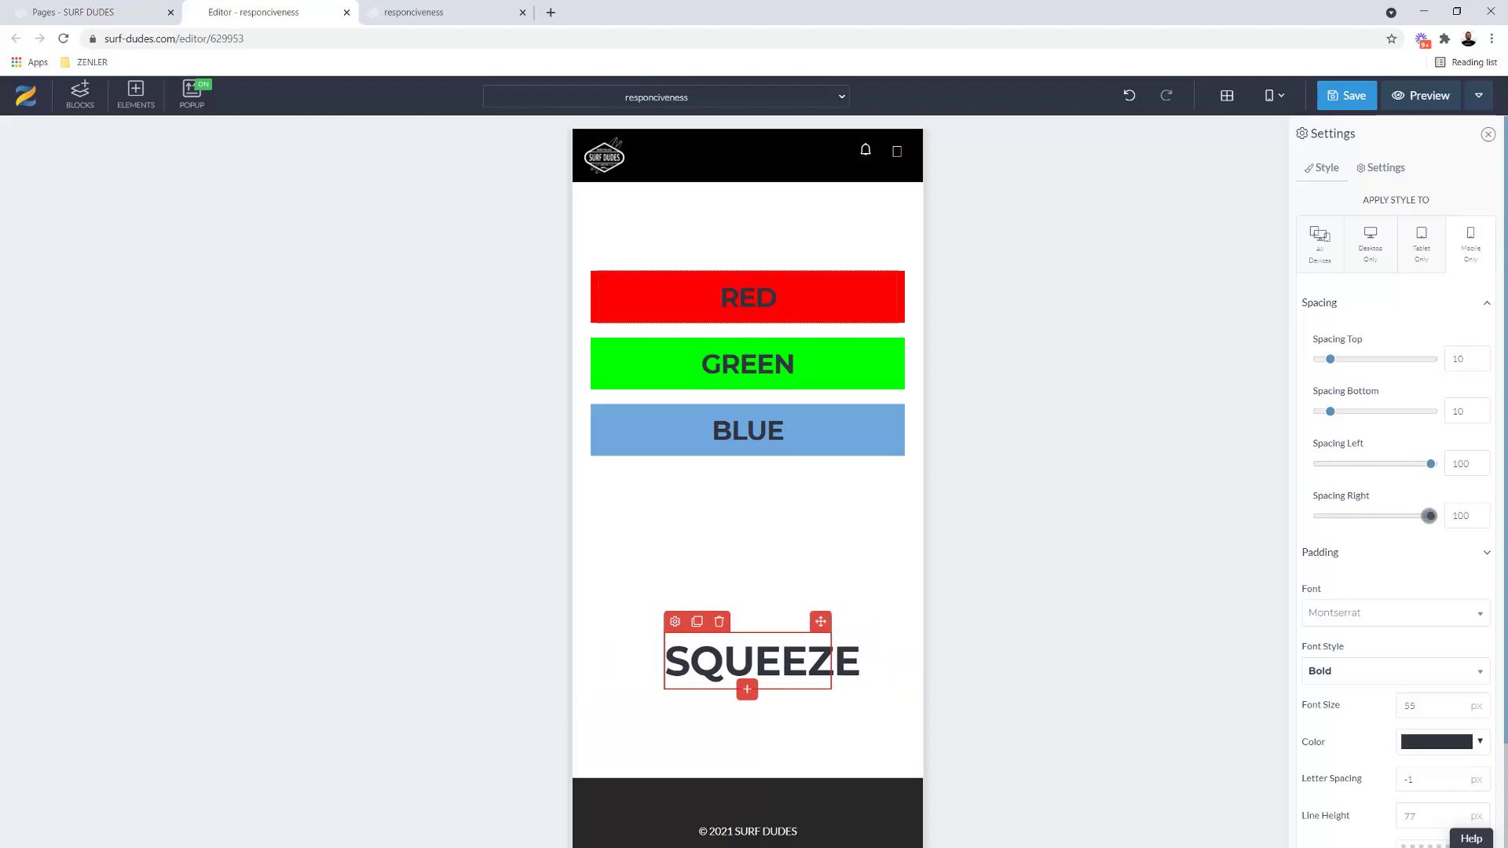
click(1488, 556)
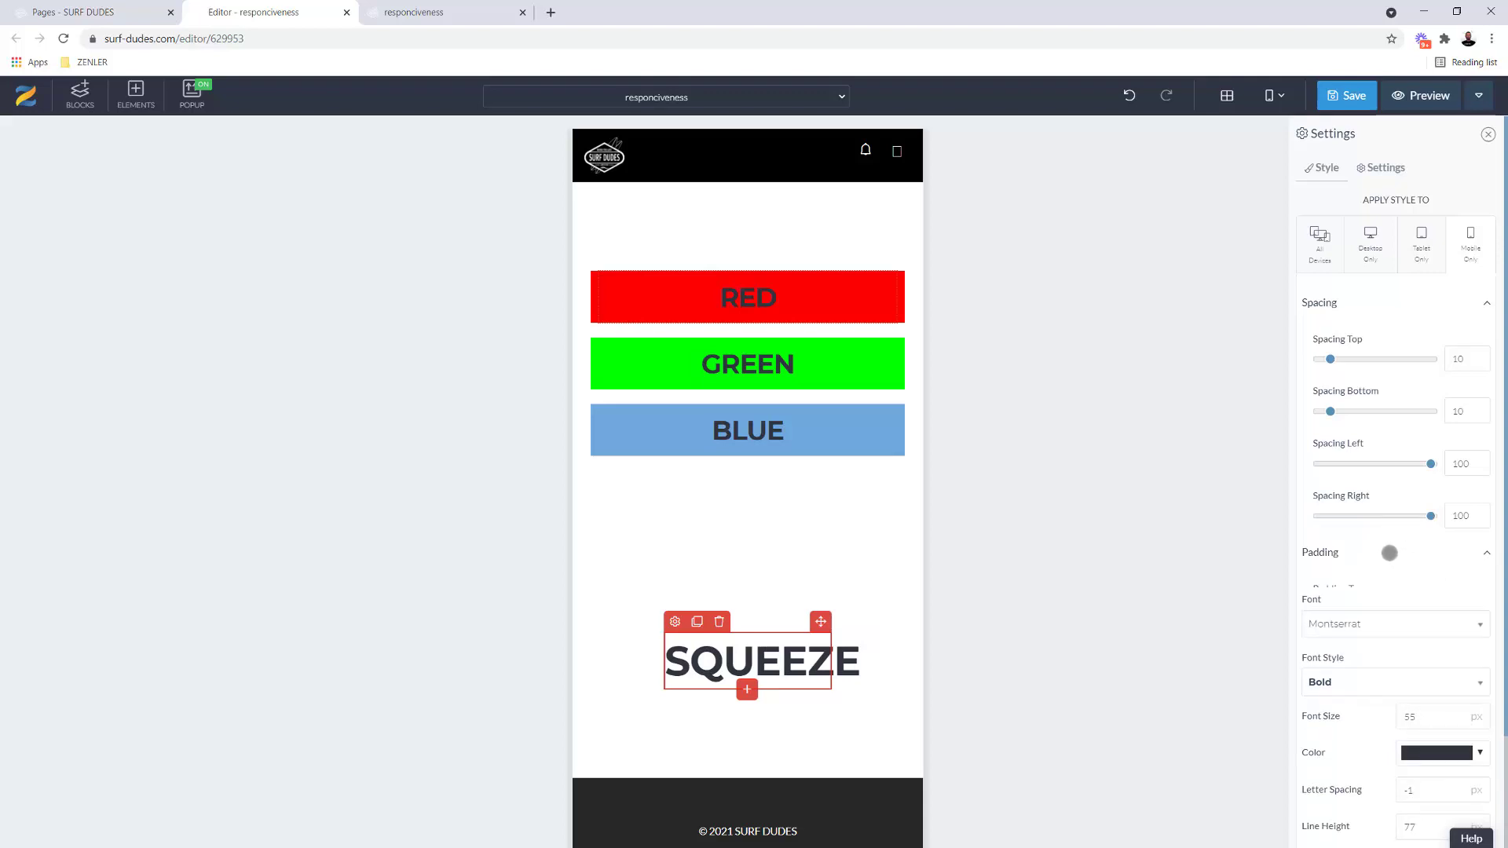
drag(1339, 713, 1438, 713)
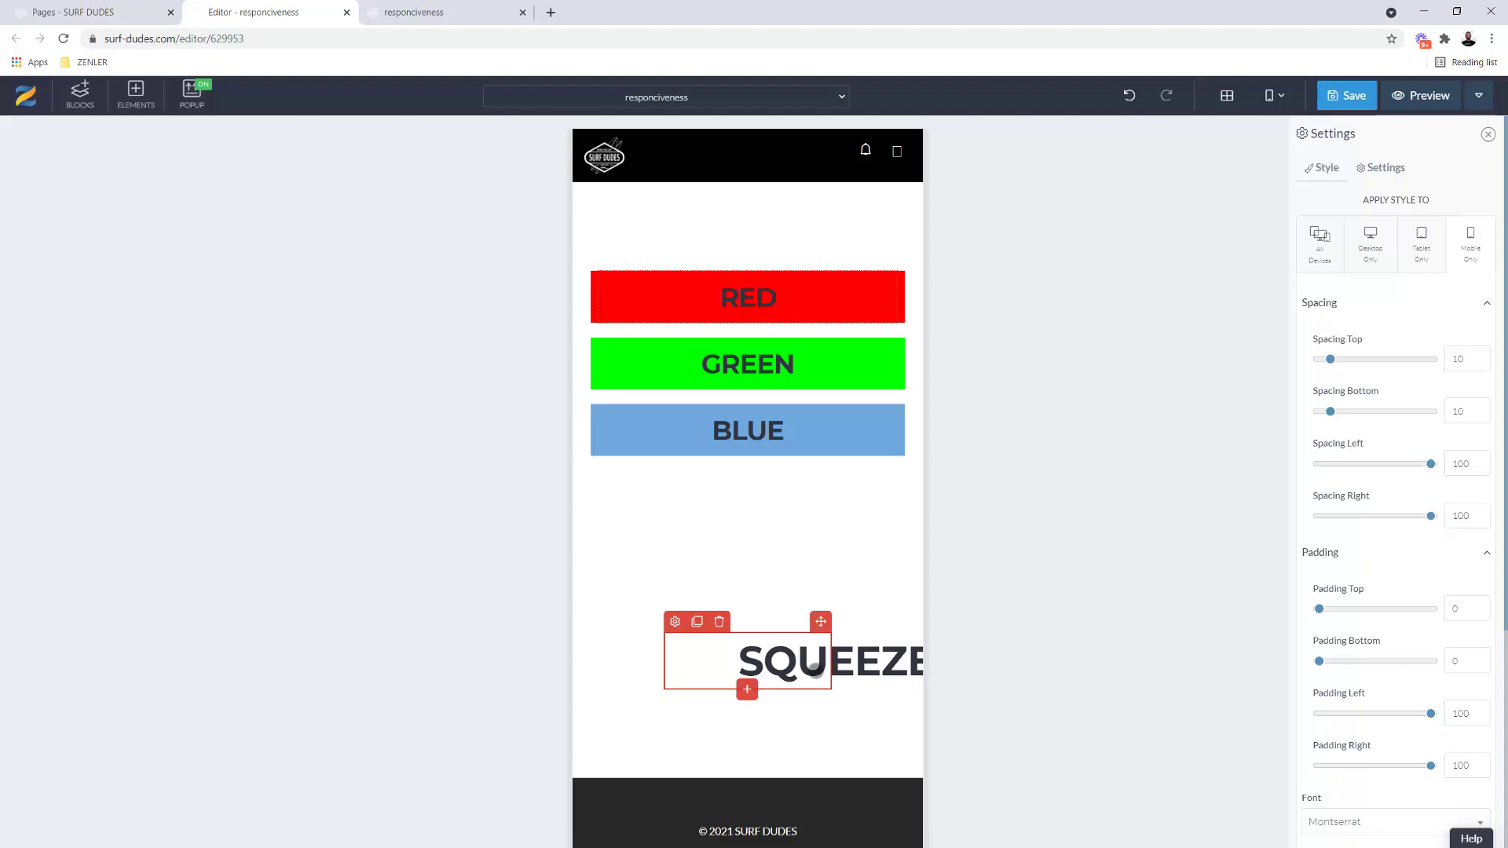
Compare the SQUEEZE heading in the tablet and mobile views and check the iPhone 6/7/8 Plus page preview
click(1420, 246)
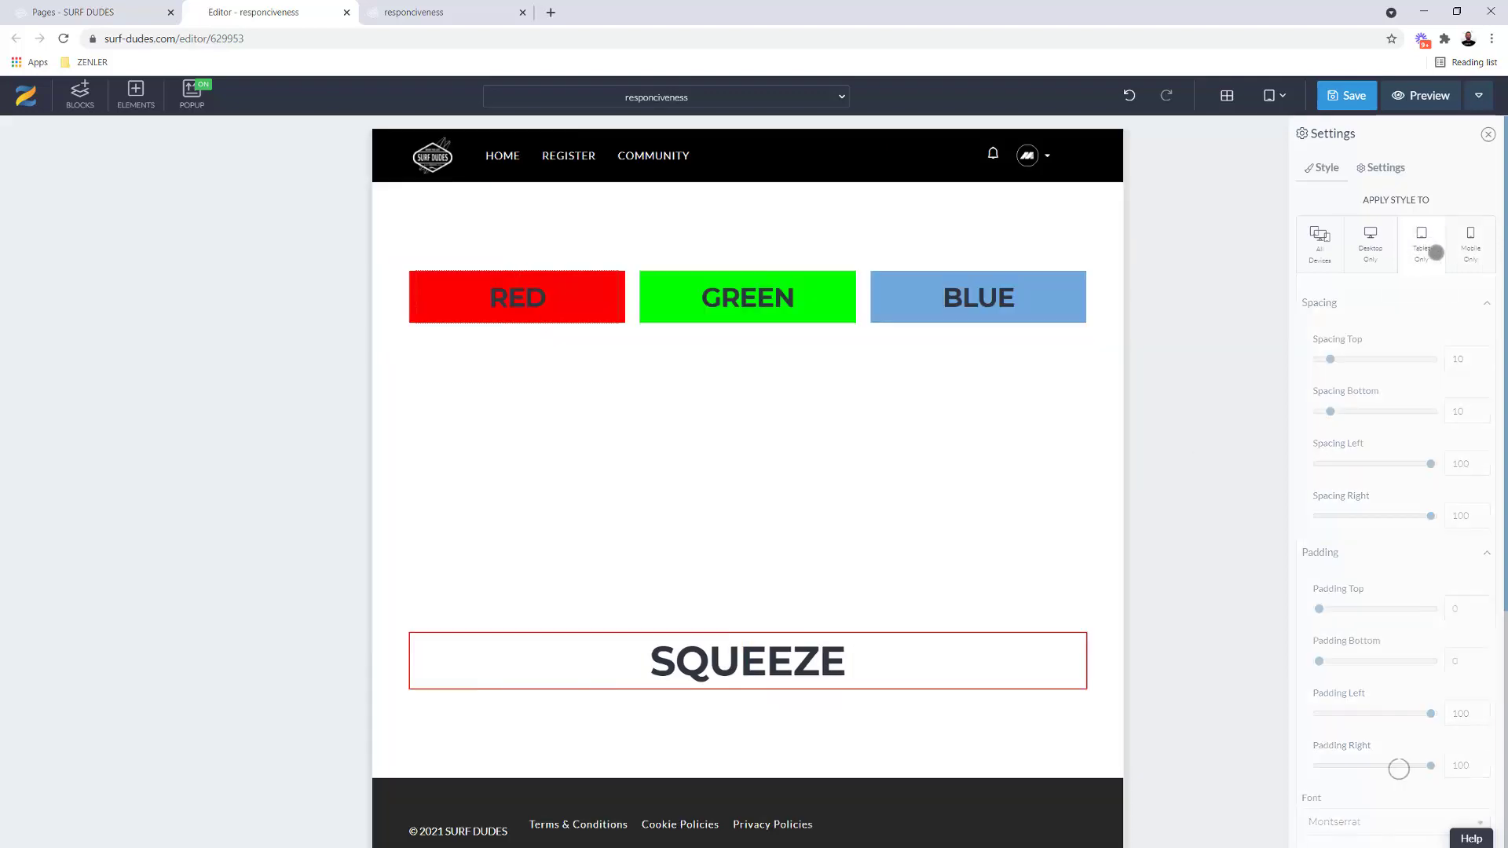
click(1466, 246)
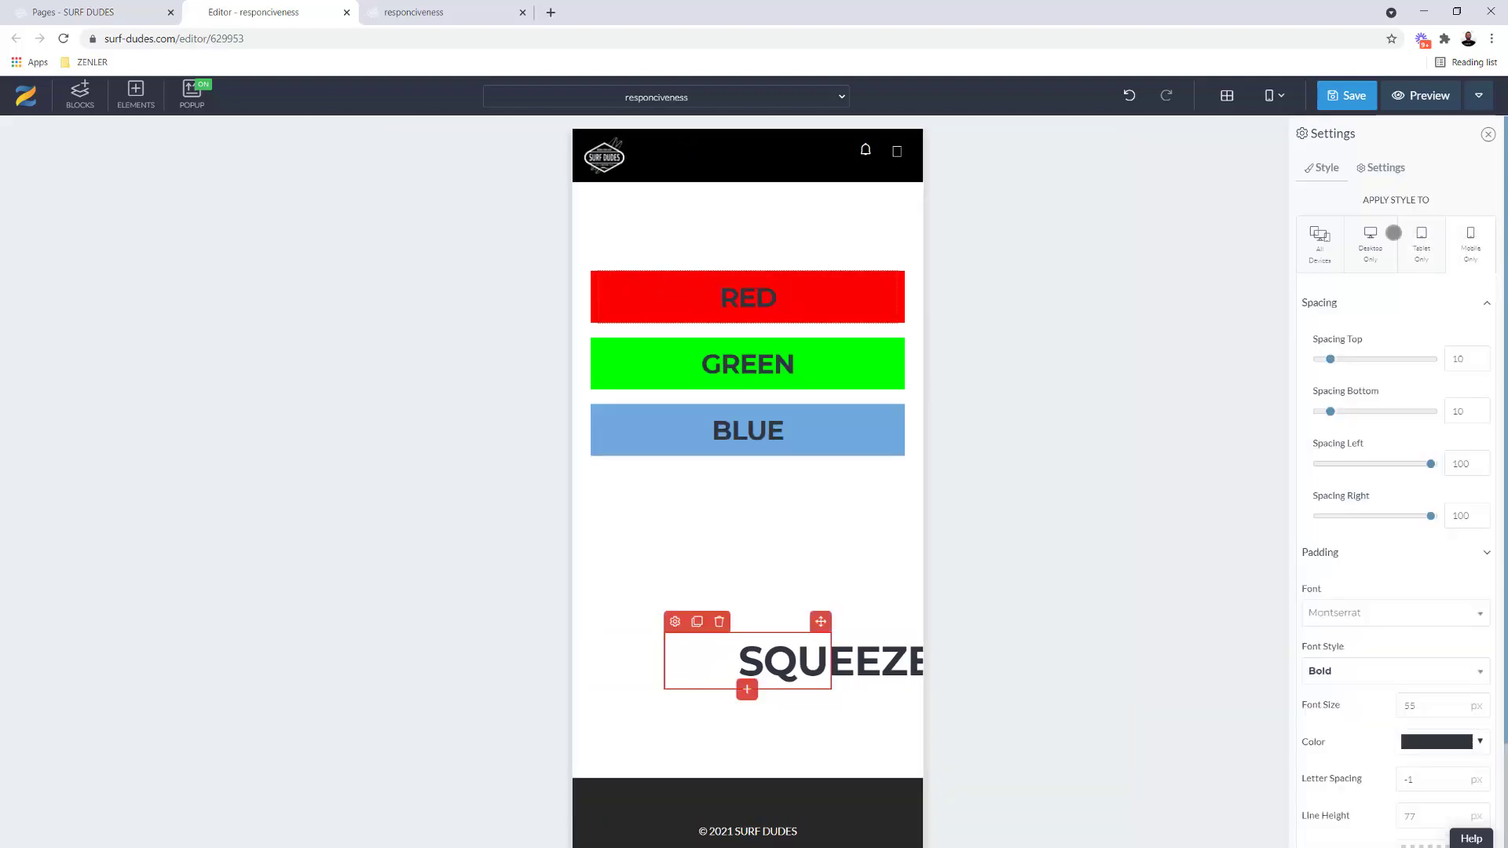
click(452, 13)
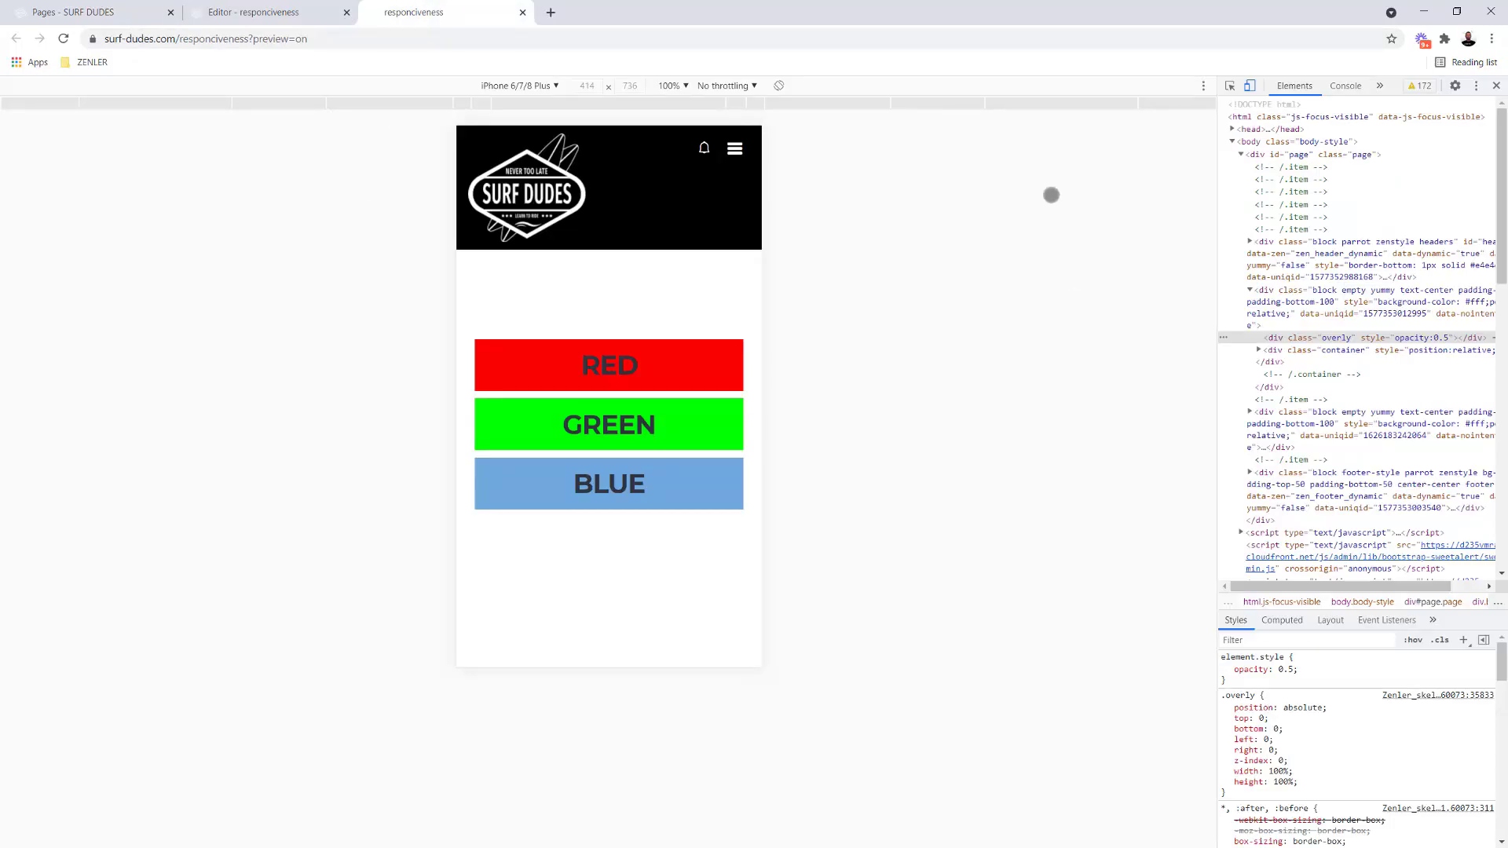
Back in the page editor, set the SQUEEZE heading's mobile-only left and right spacing to 0
click(265, 13)
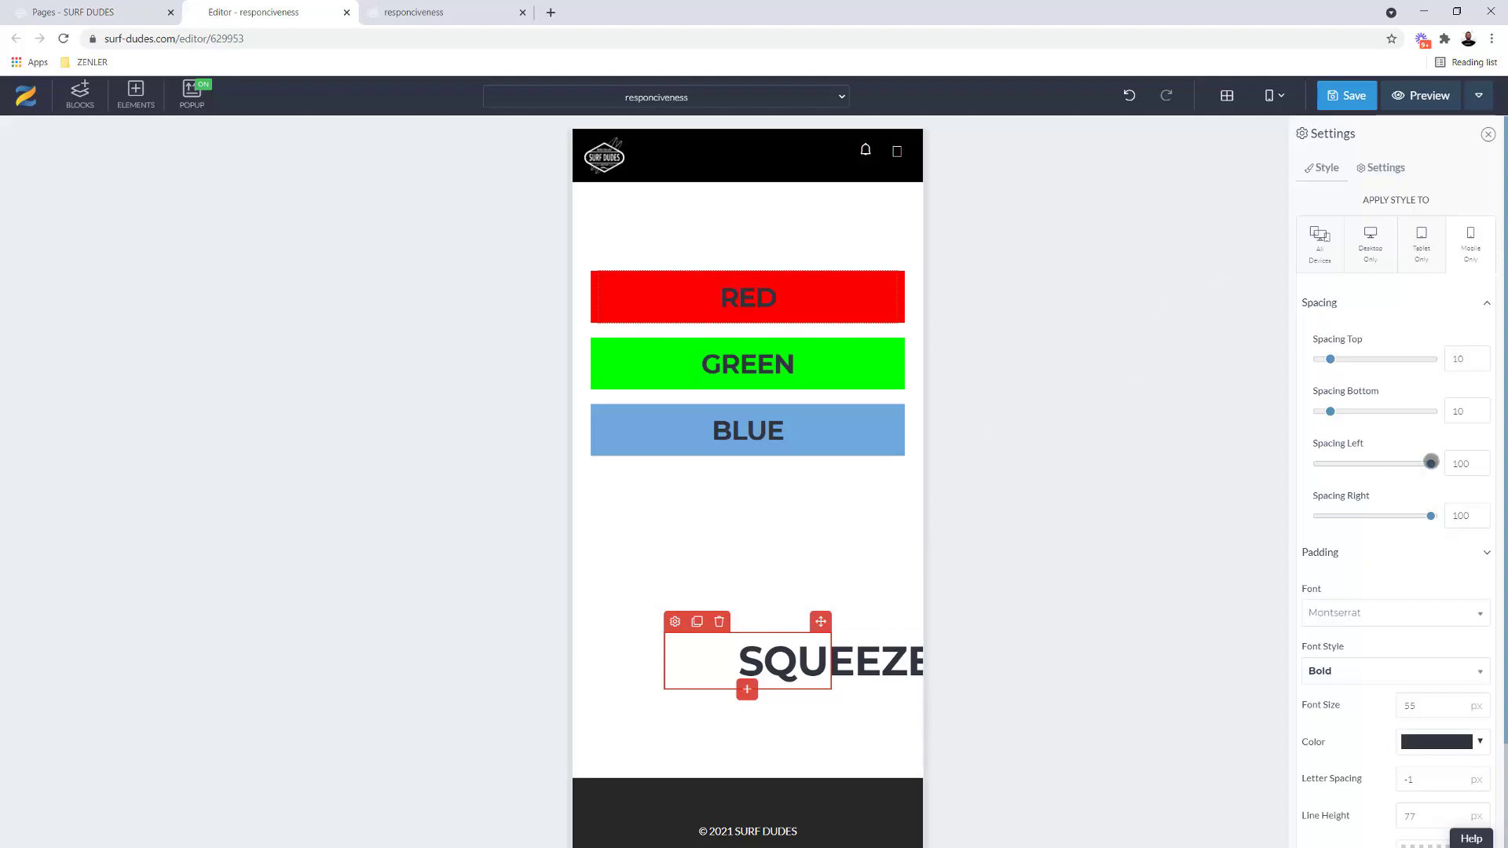
click(1303, 464)
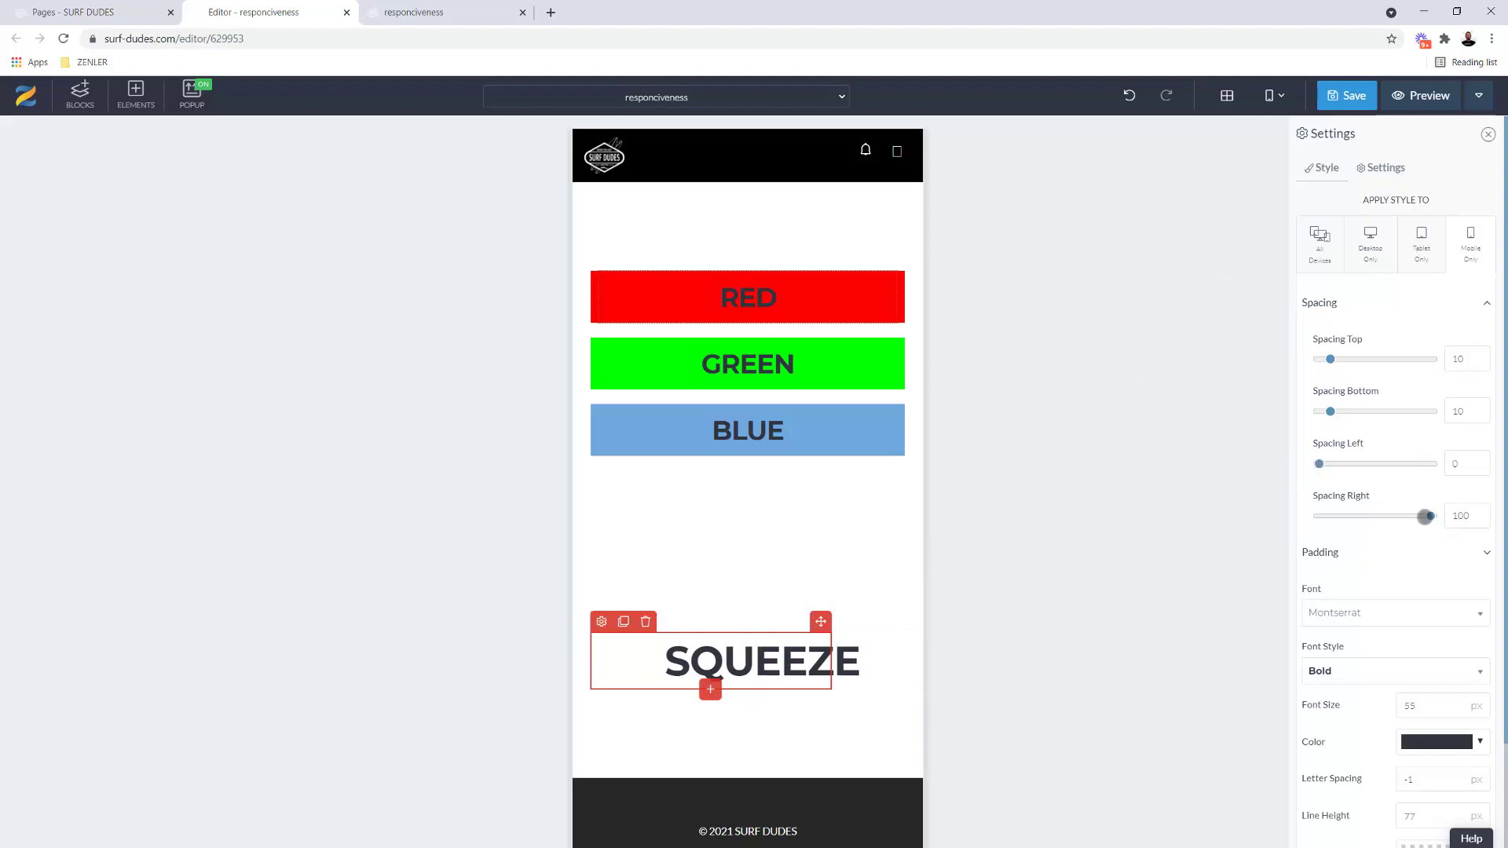
drag(1430, 516, 1308, 516)
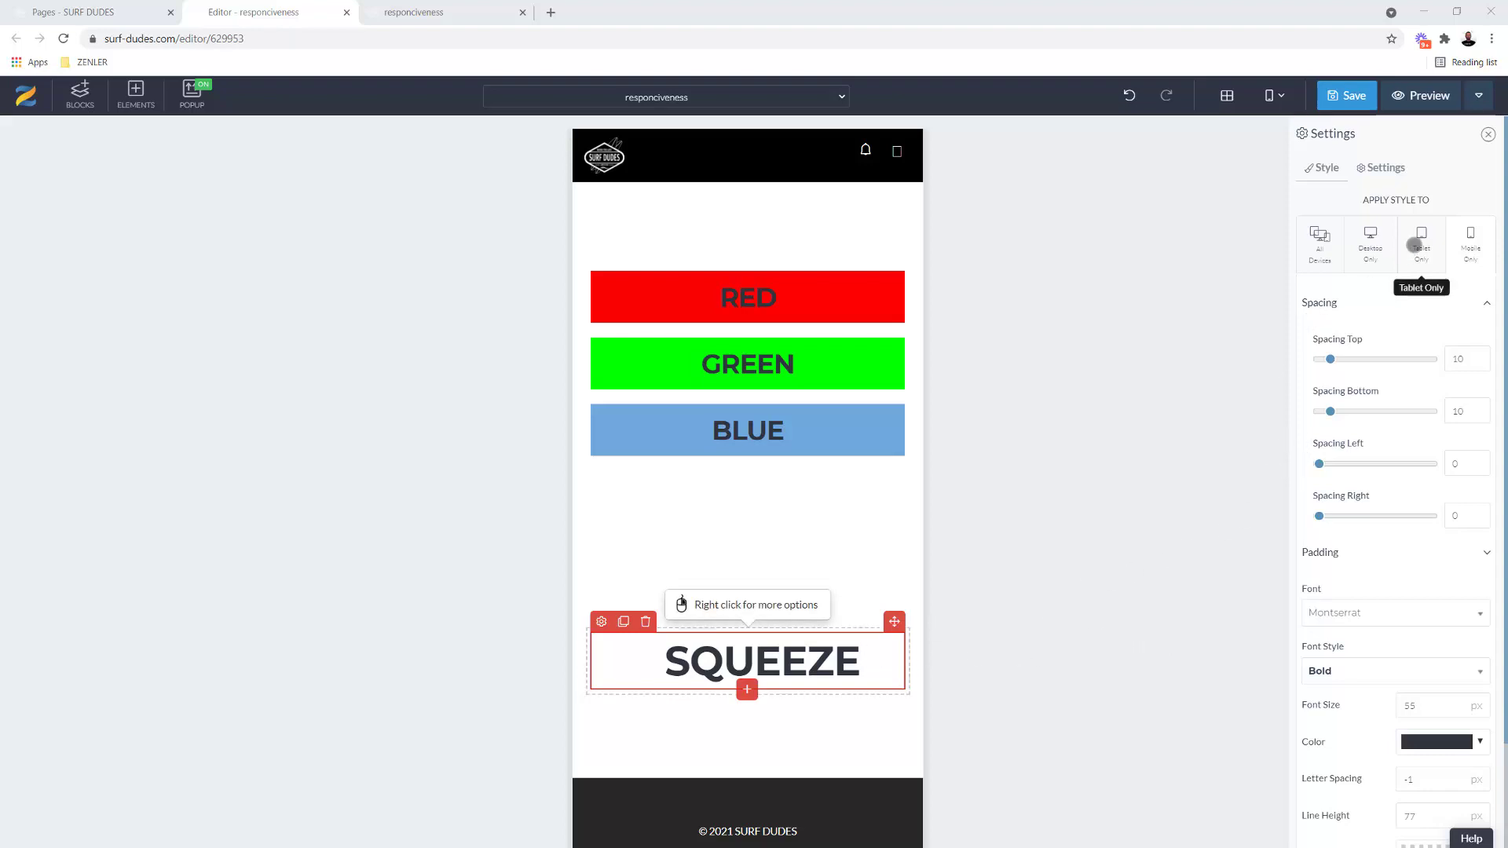
Review the SQUEEZE row's spacing and padding for all devices and open the SQUEEZE heading's own settings
click(1320, 243)
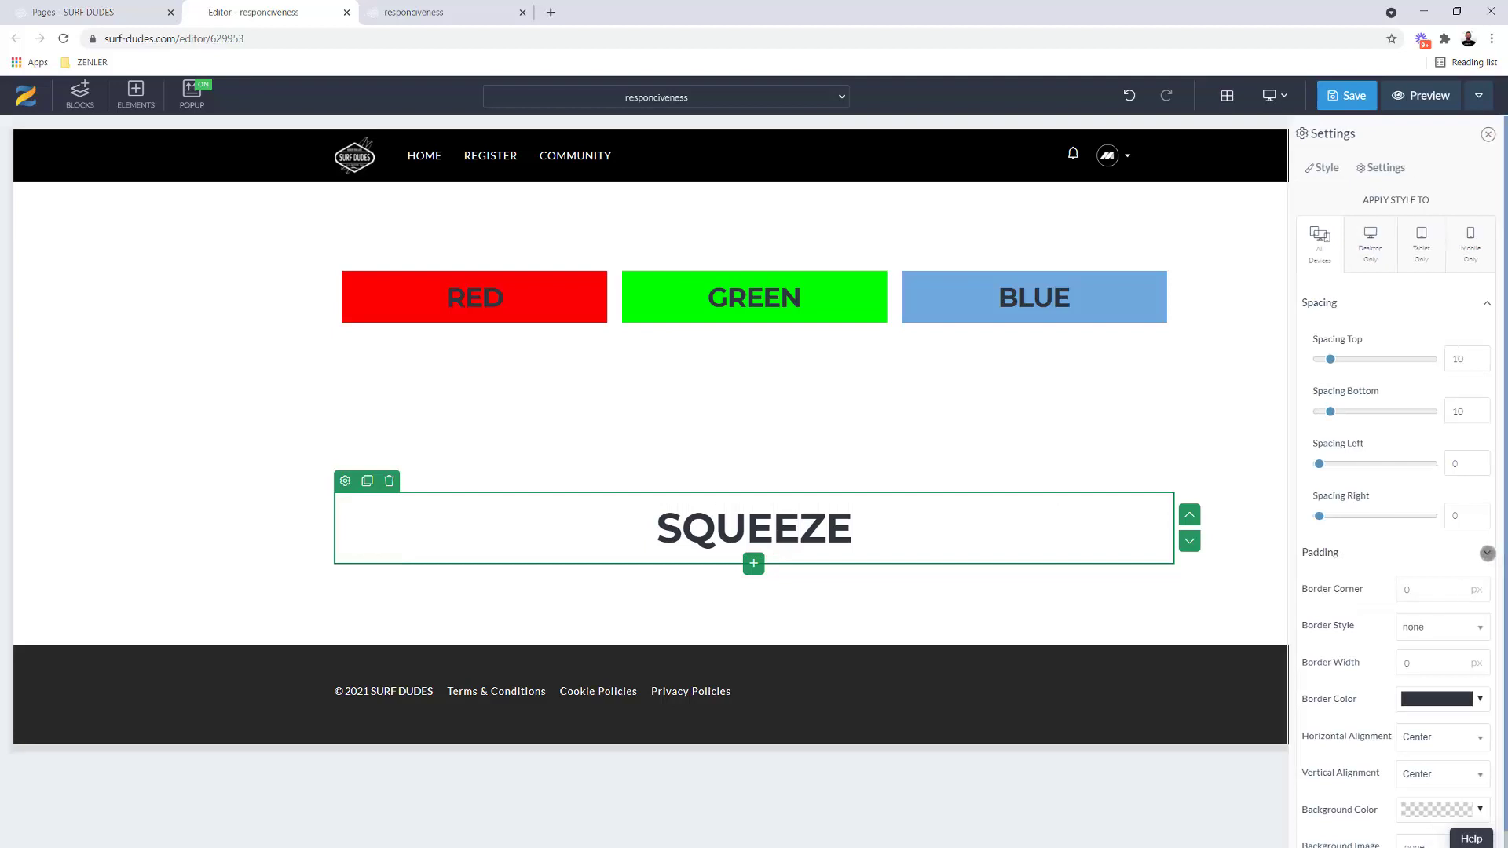
click(1486, 555)
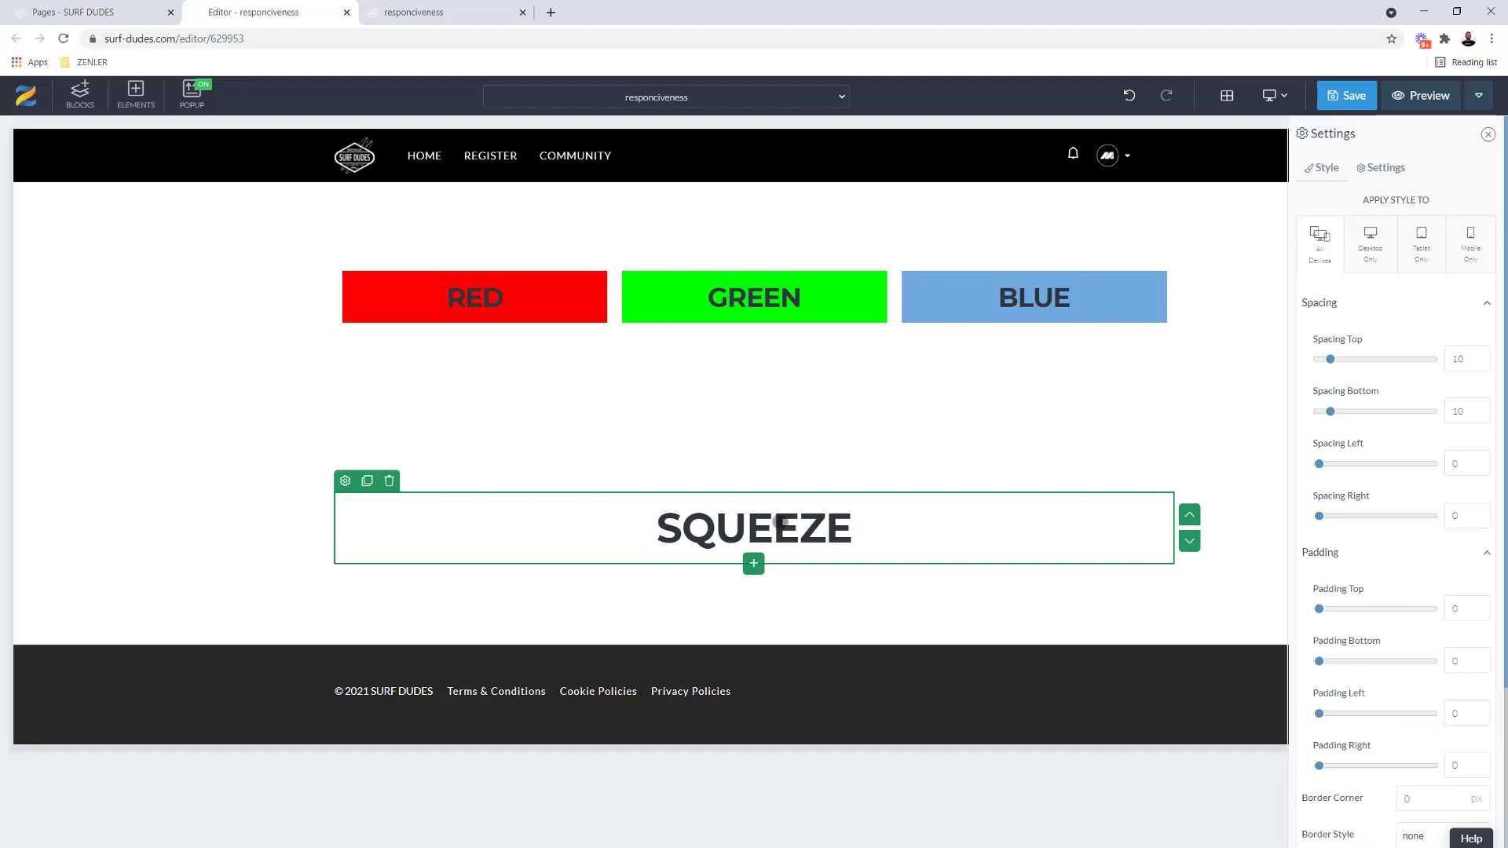
click(524, 546)
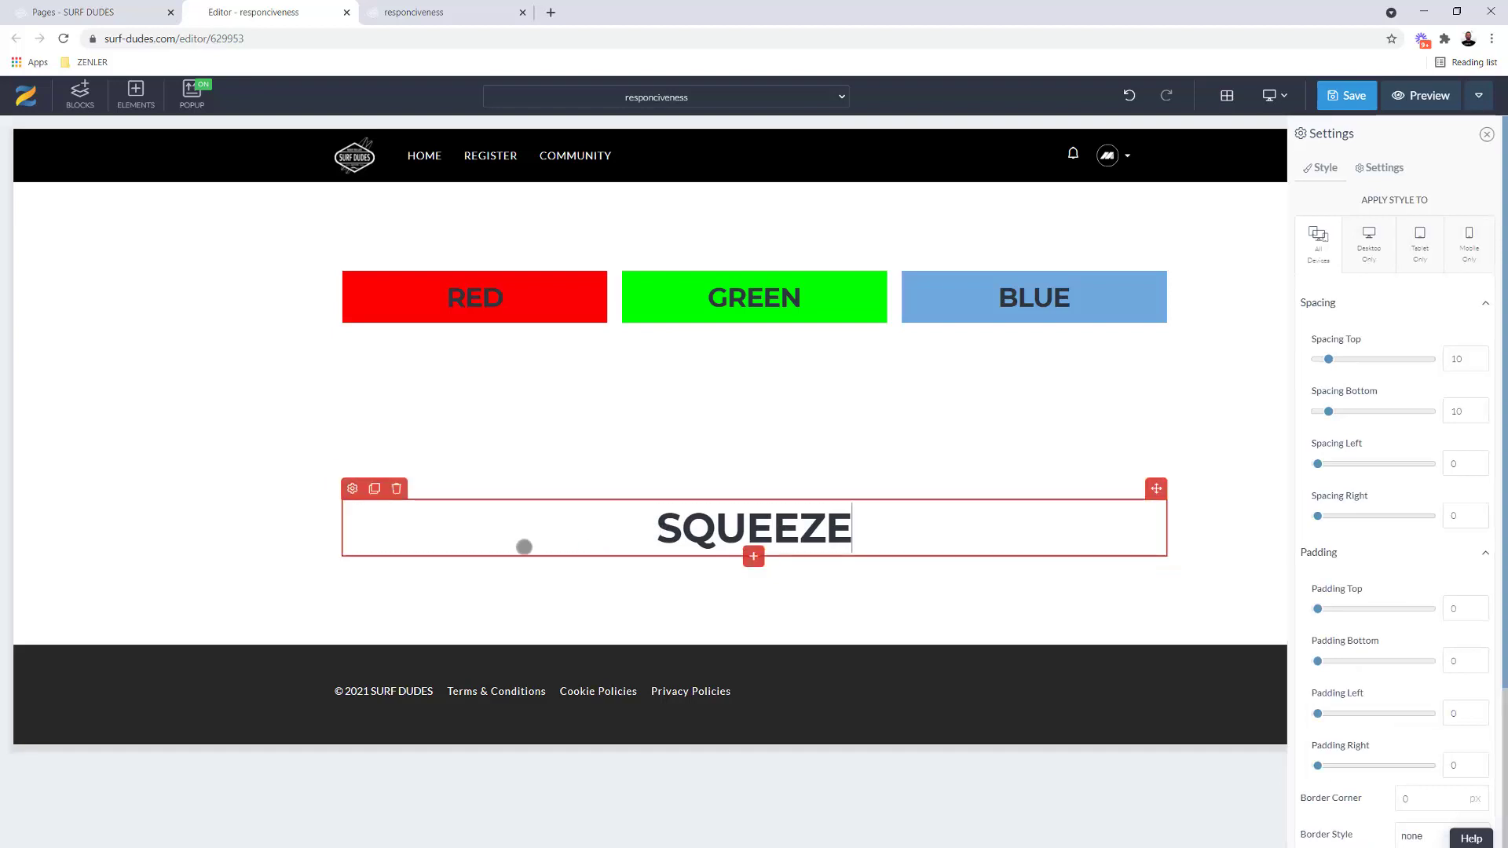
click(352, 489)
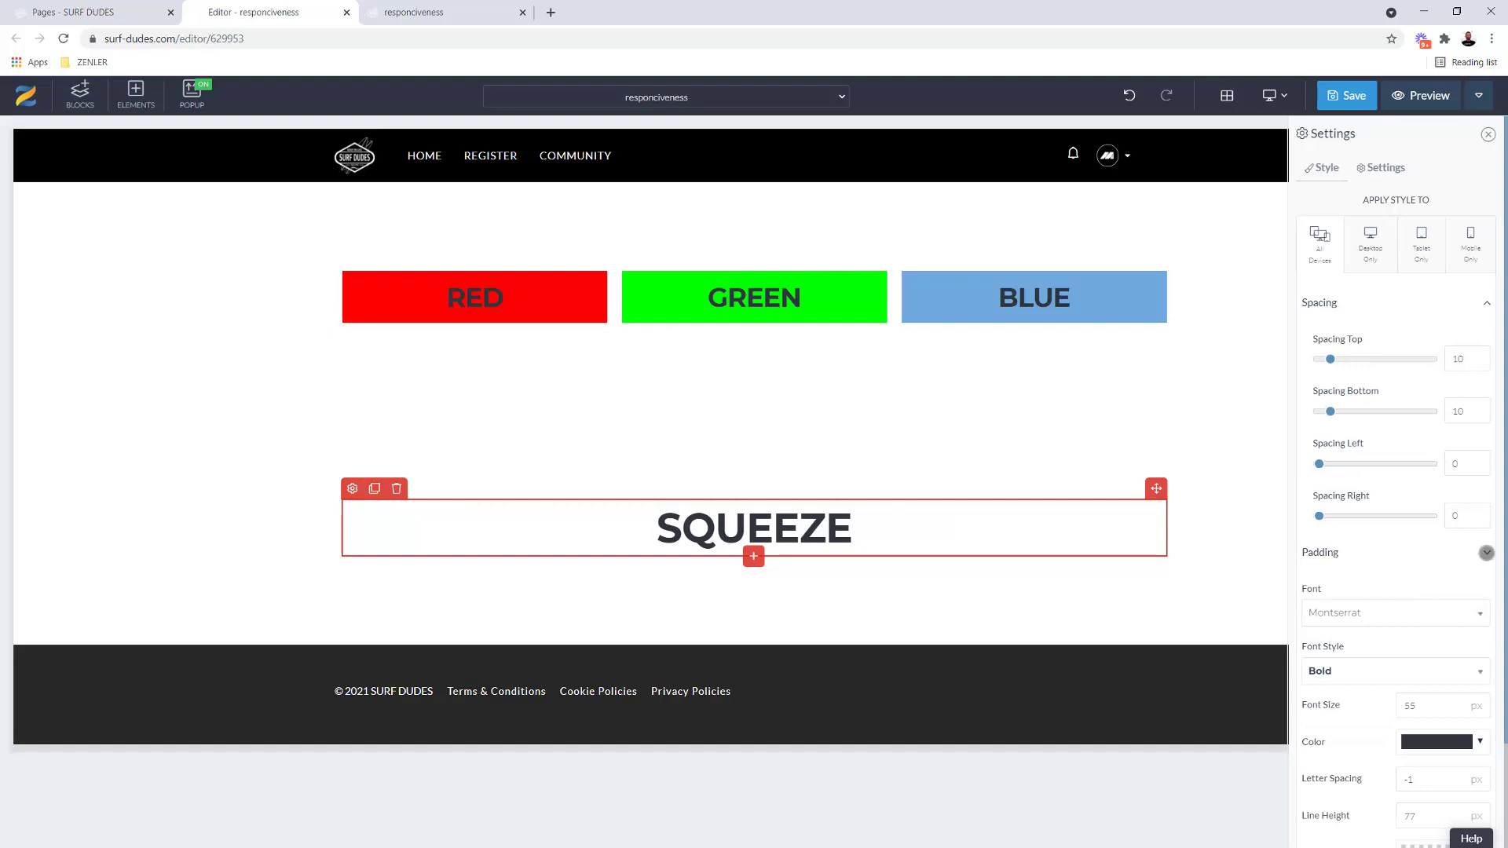
click(1454, 578)
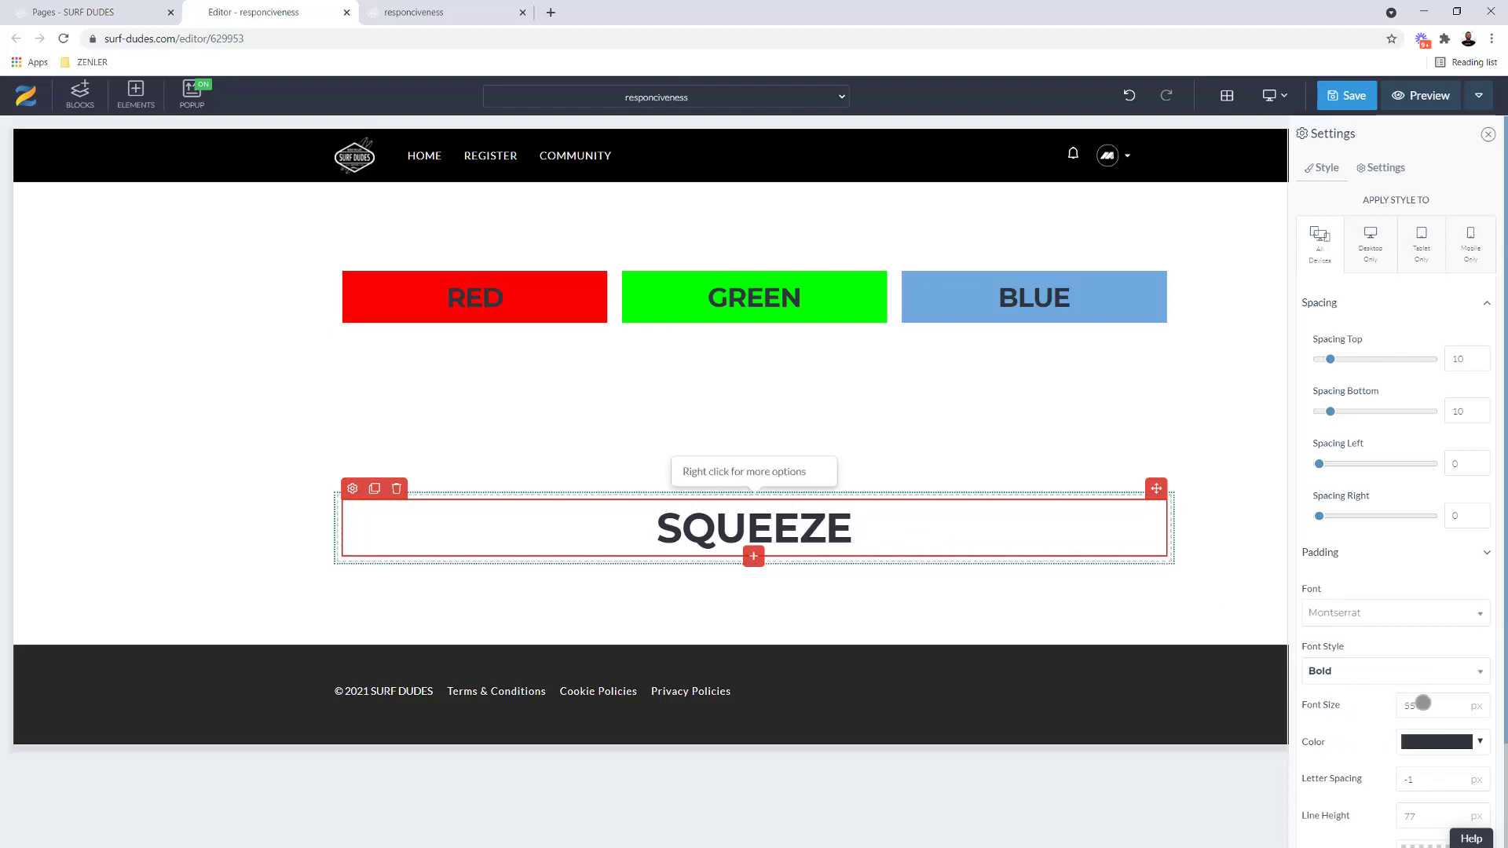
Set the SQUEEZE heading's font size to 150 px for all devices and save the page
drag(1414, 705, 1397, 704)
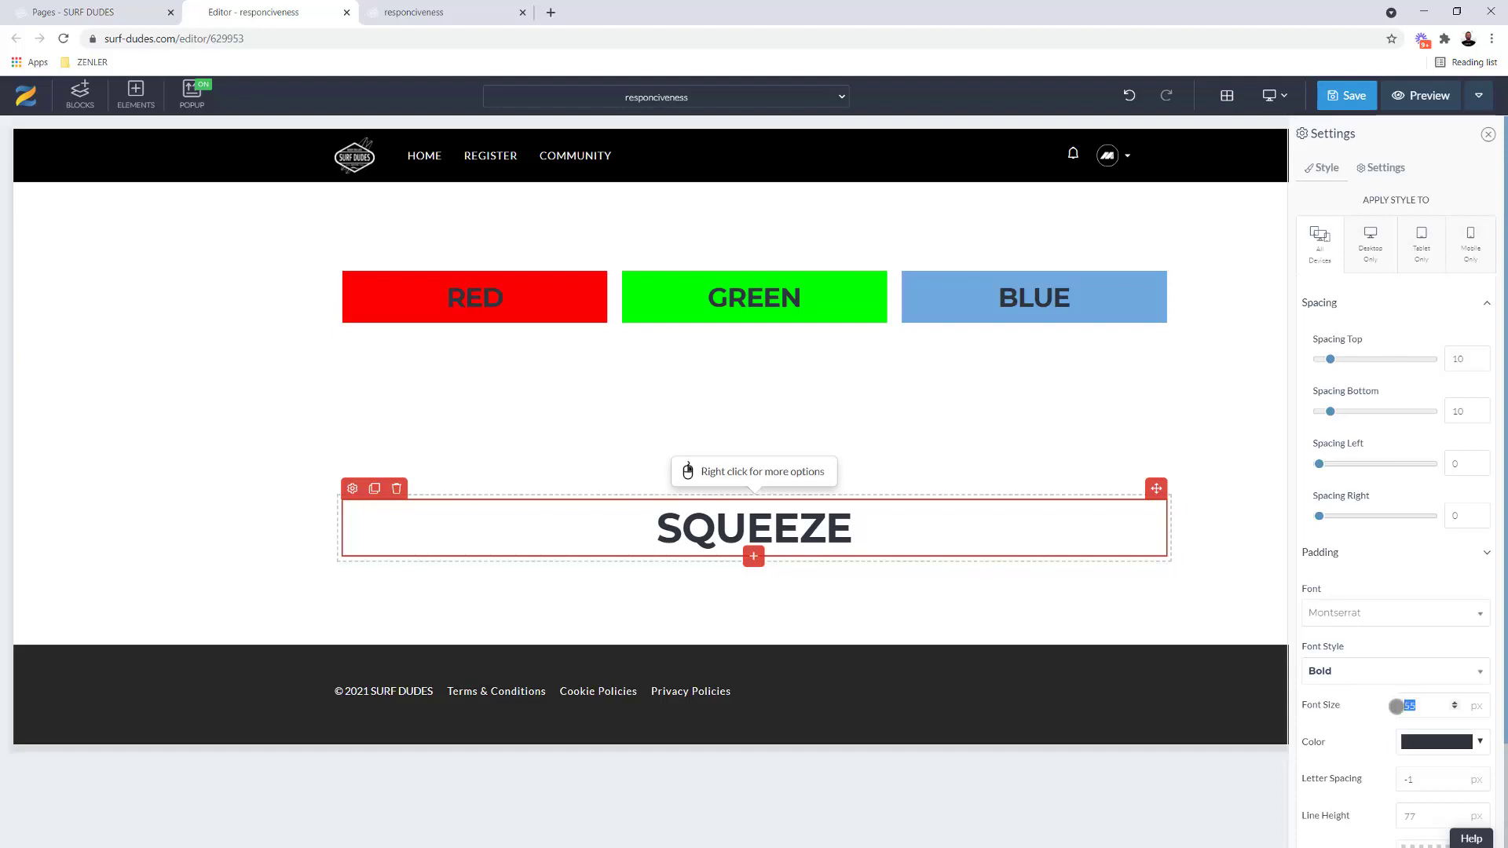
text(15)
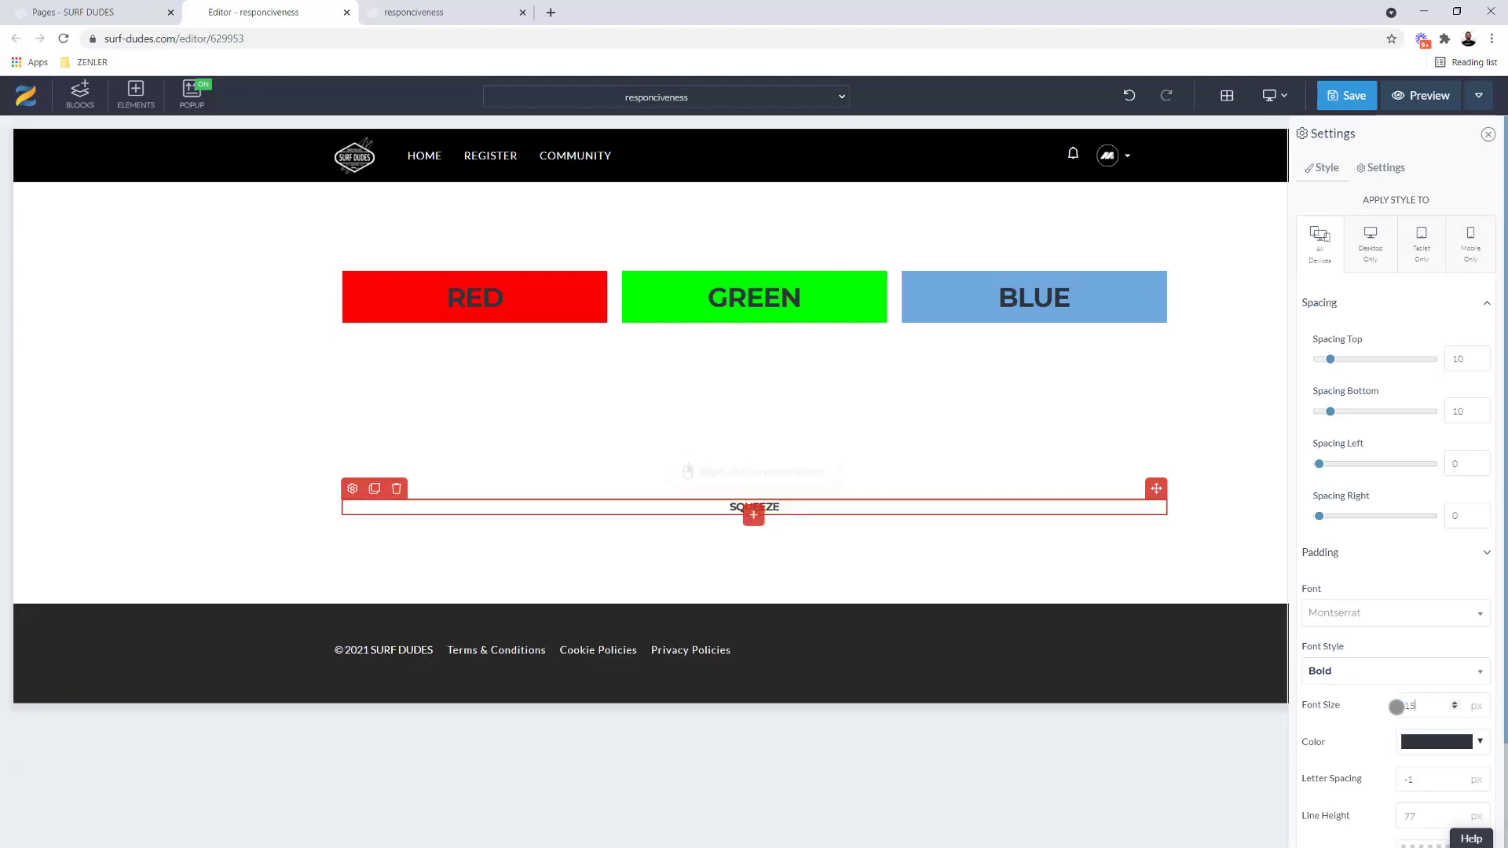
text(0)
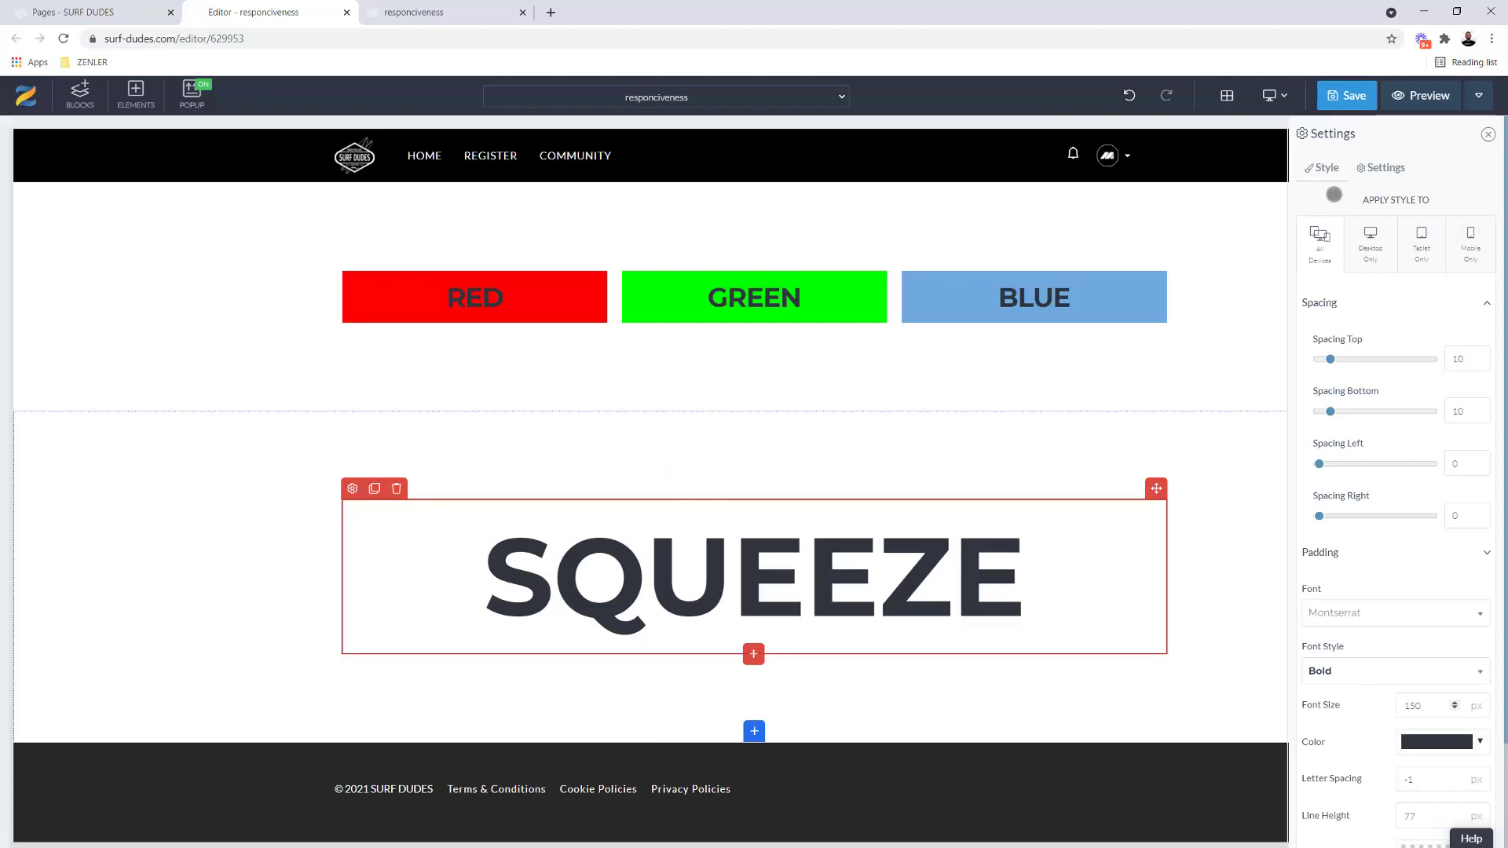
click(1345, 95)
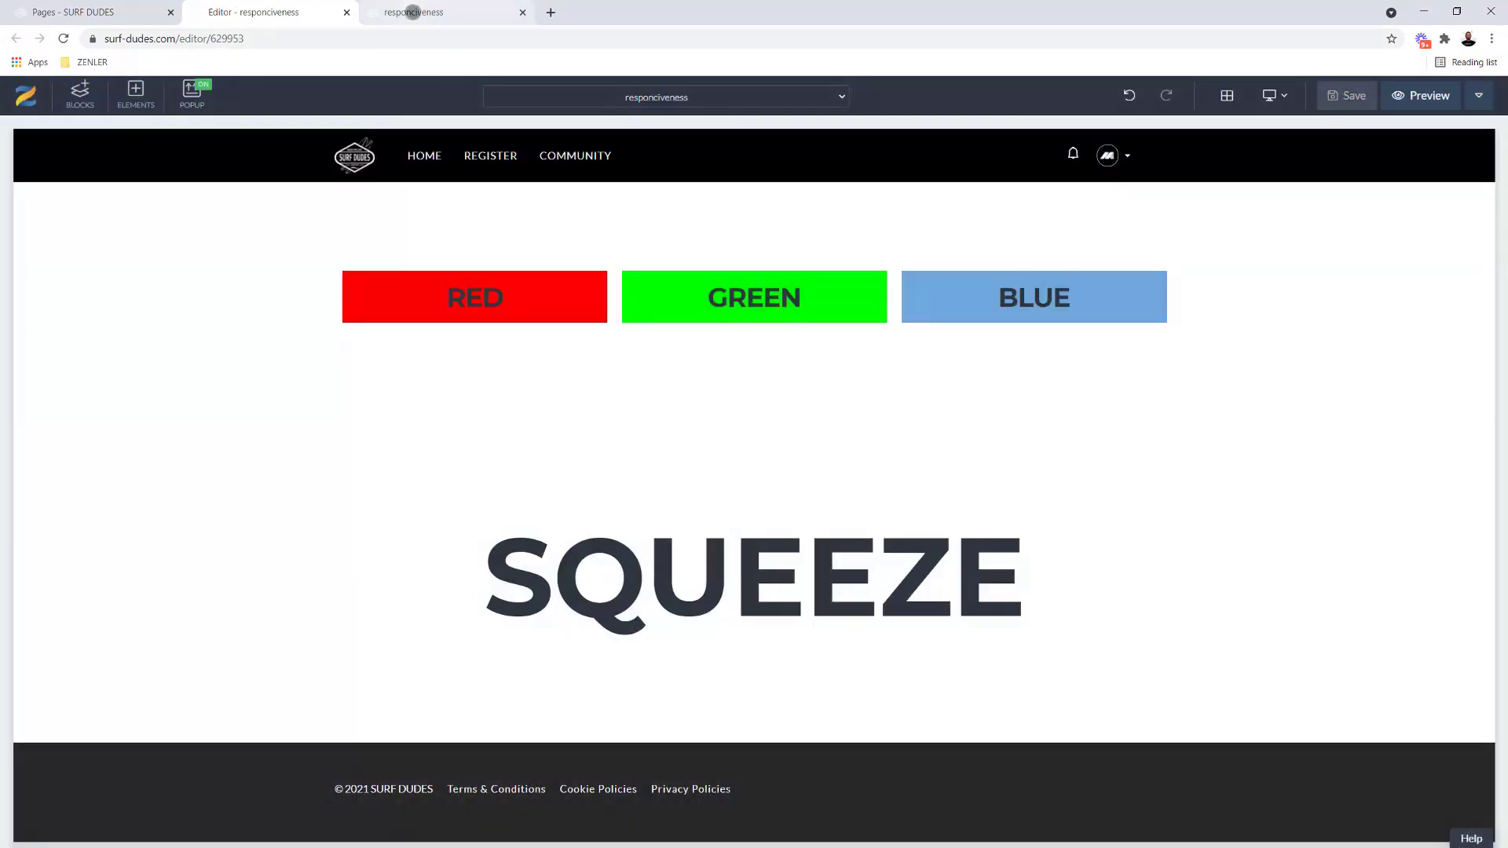
Reload the page's iPhone 6/7/8 Plus preview and examine how the enlarged SQUEEZE heading is laid out
click(413, 12)
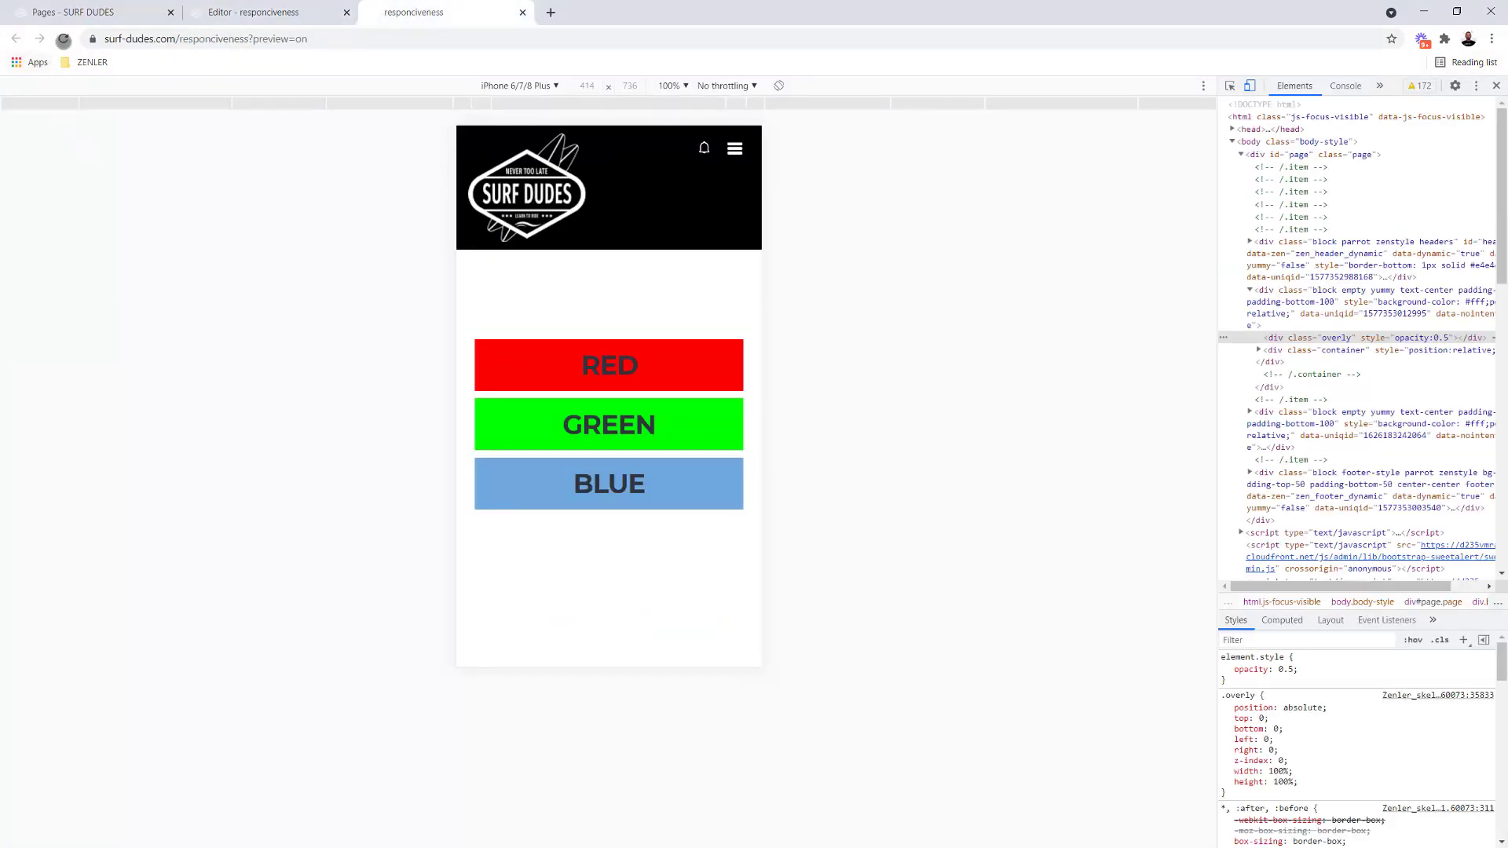
click(63, 37)
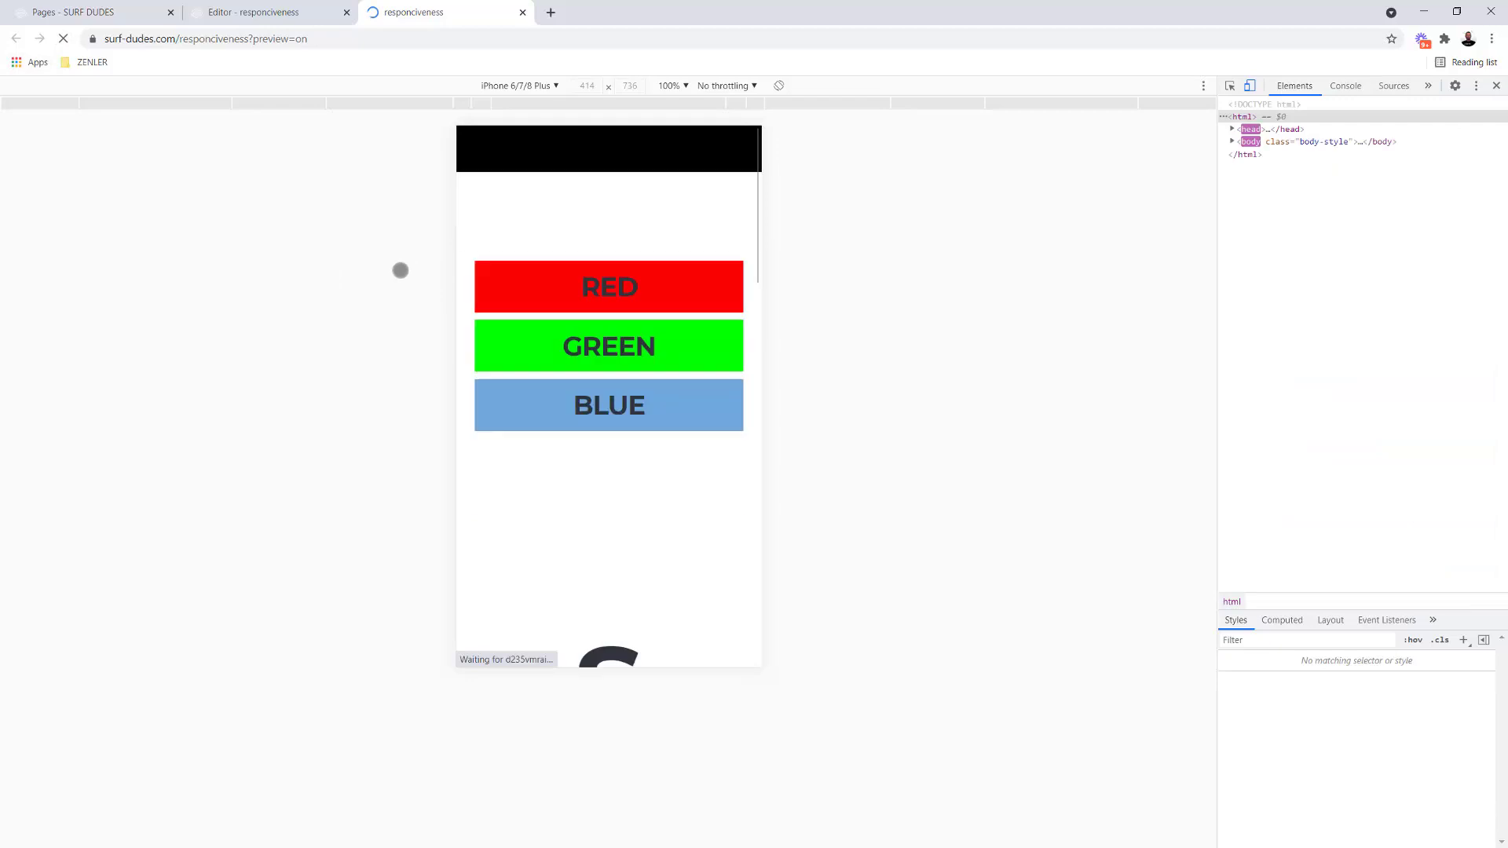
scroll(681, 506, down, 12)
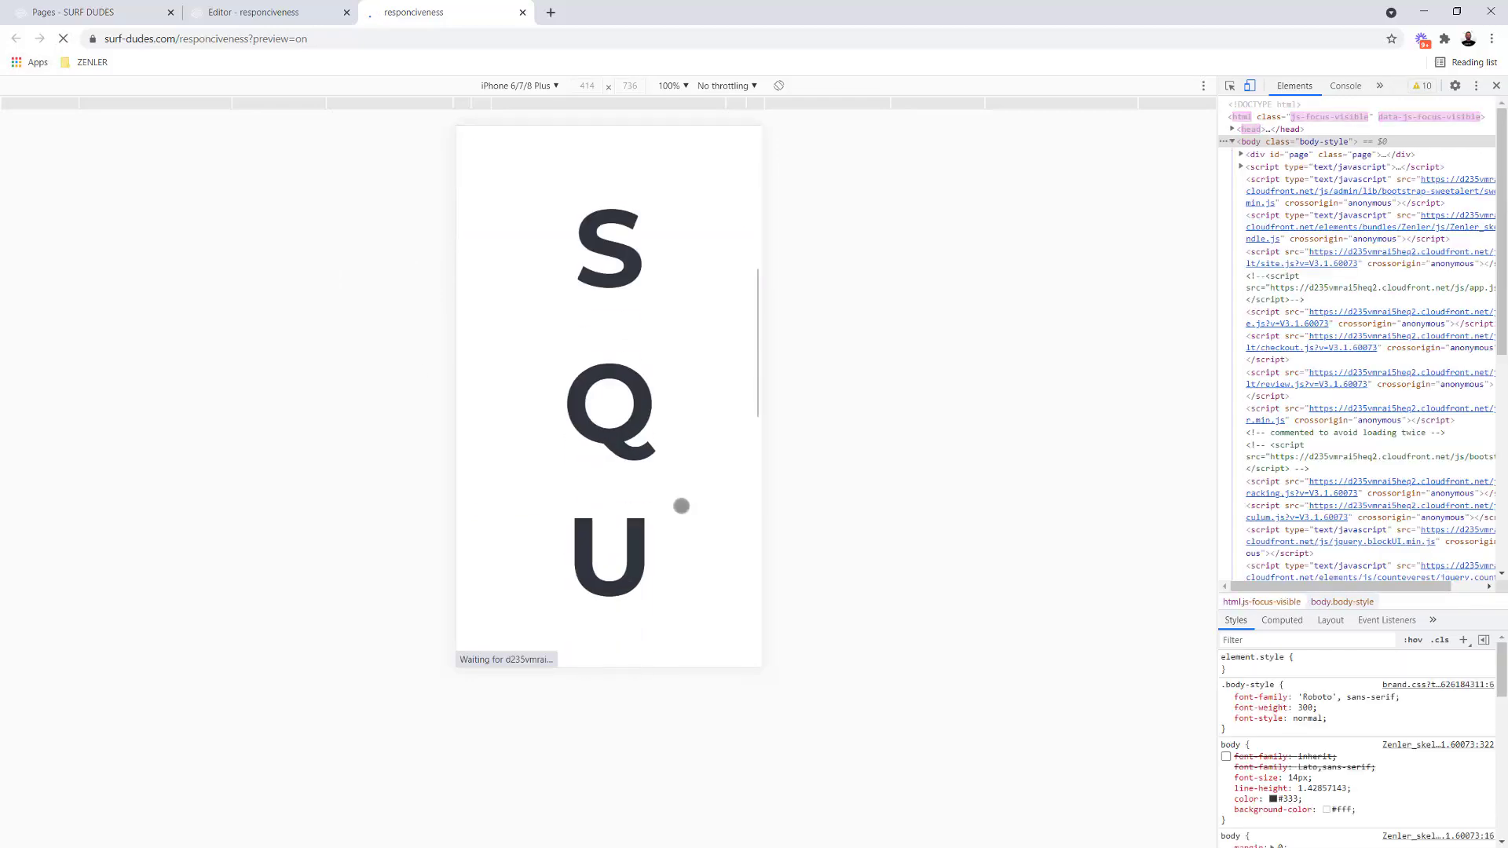
scroll(693, 495, up, 12)
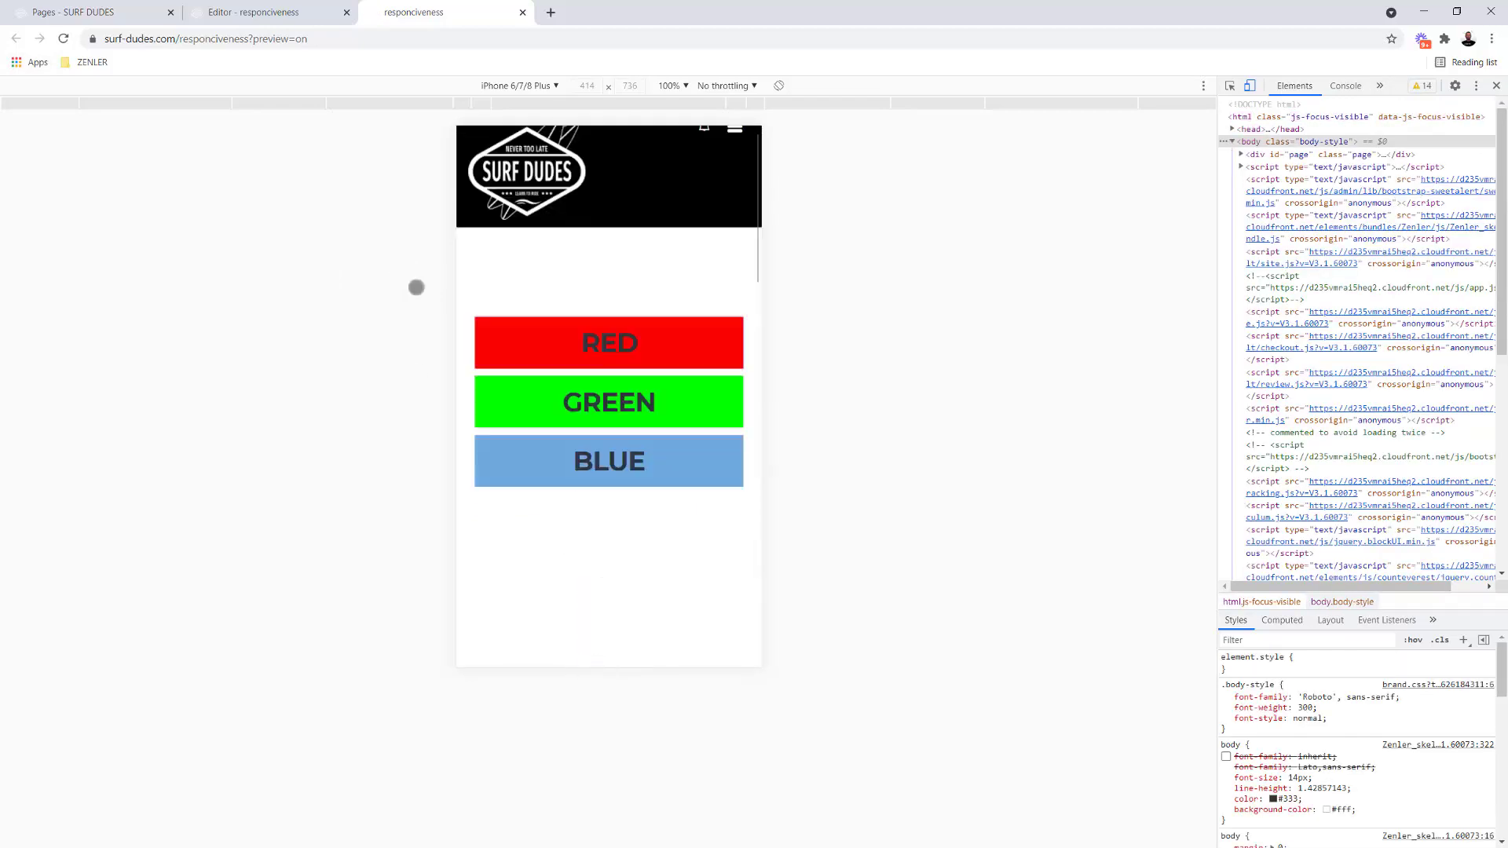
Back in the page editor, set the SQUEEZE heading's mobile-only font size to 50 px and save the page
click(271, 13)
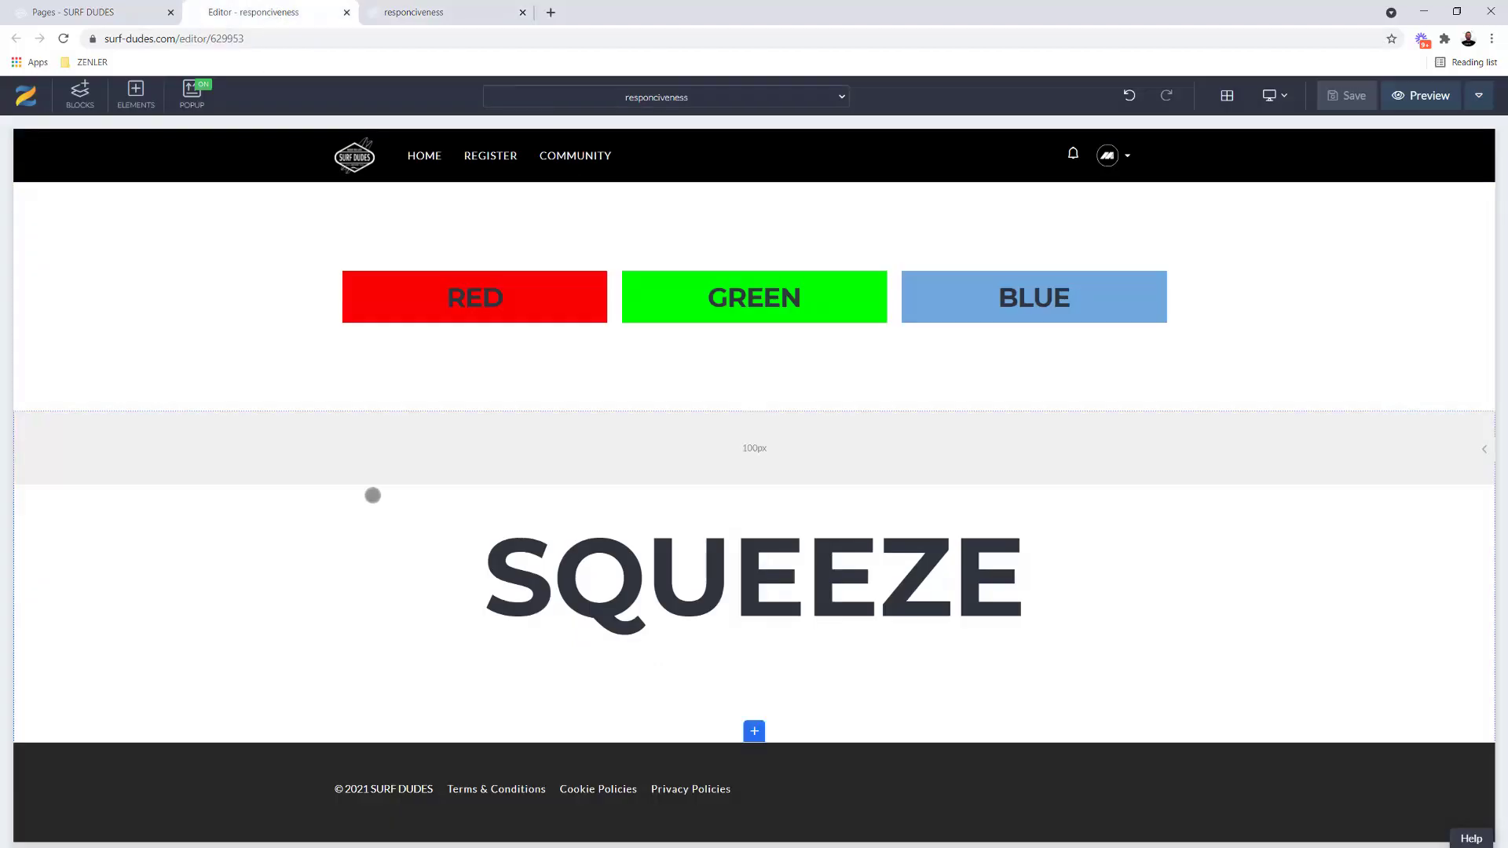
click(422, 550)
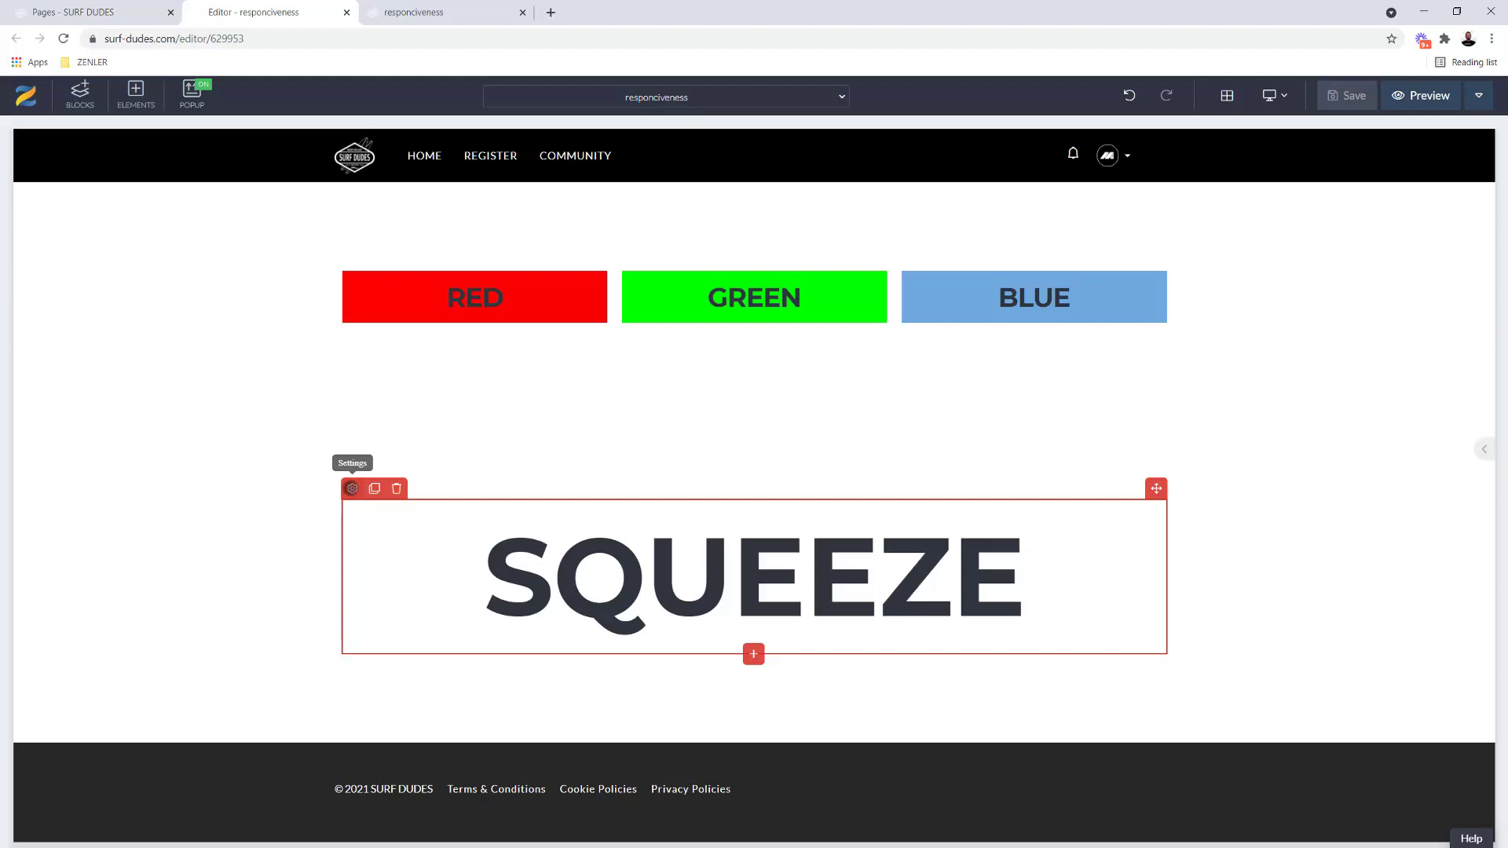
click(352, 489)
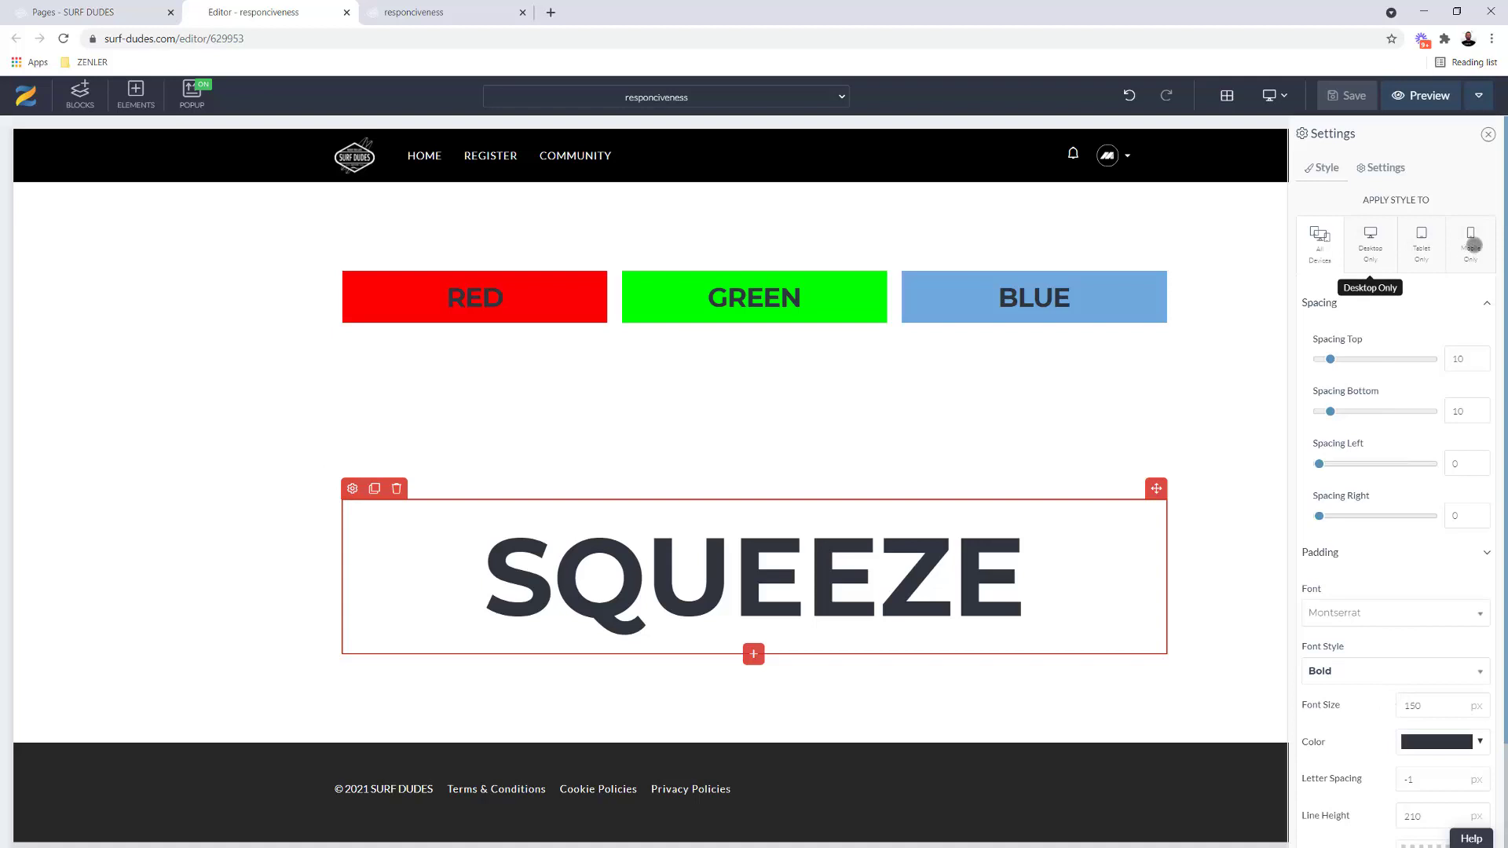
click(1471, 243)
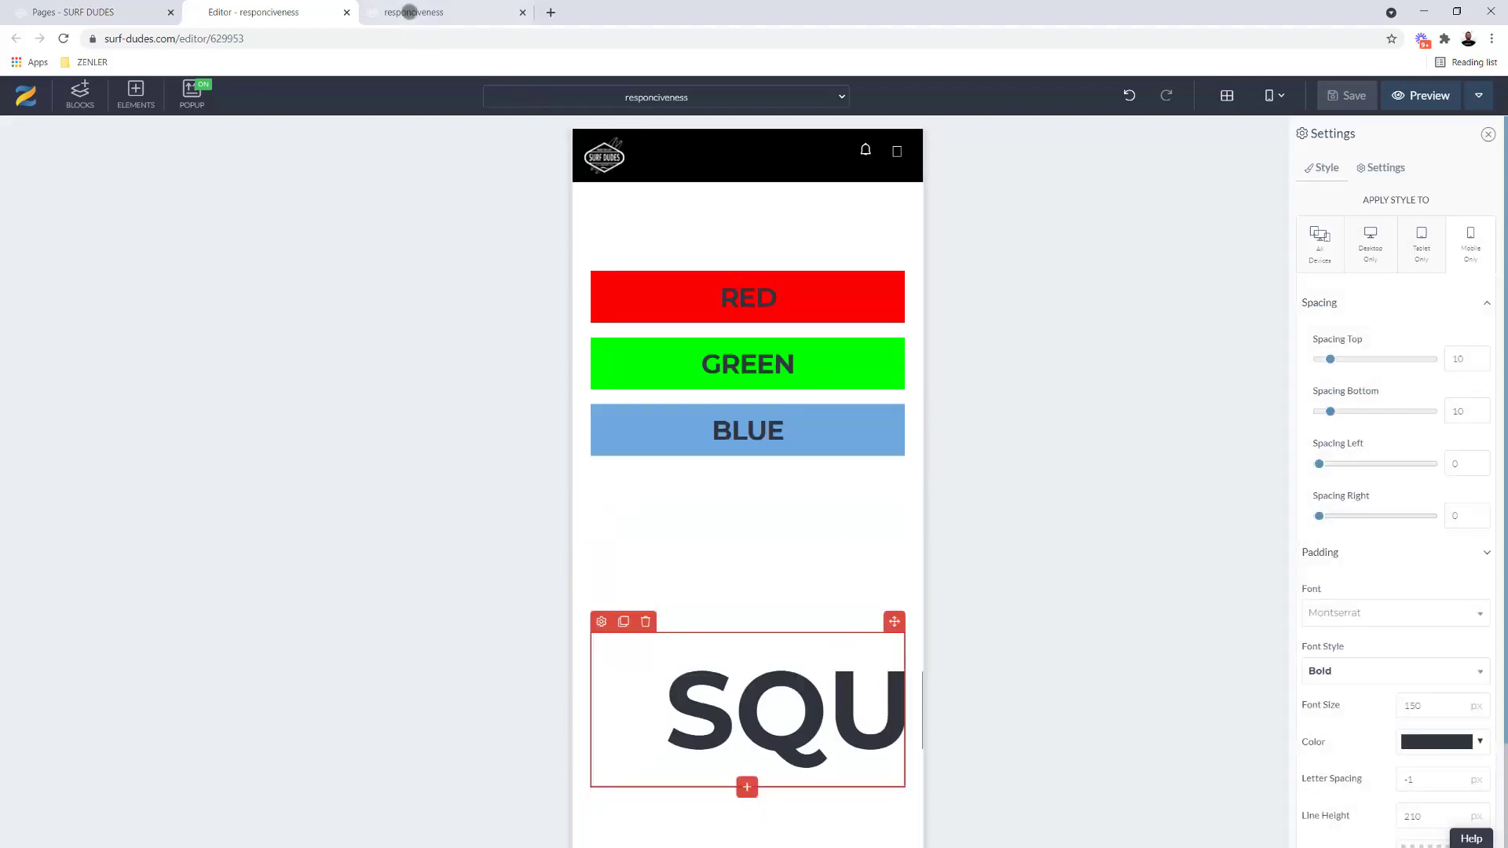
click(407, 12)
scroll(615, 581, down, 5)
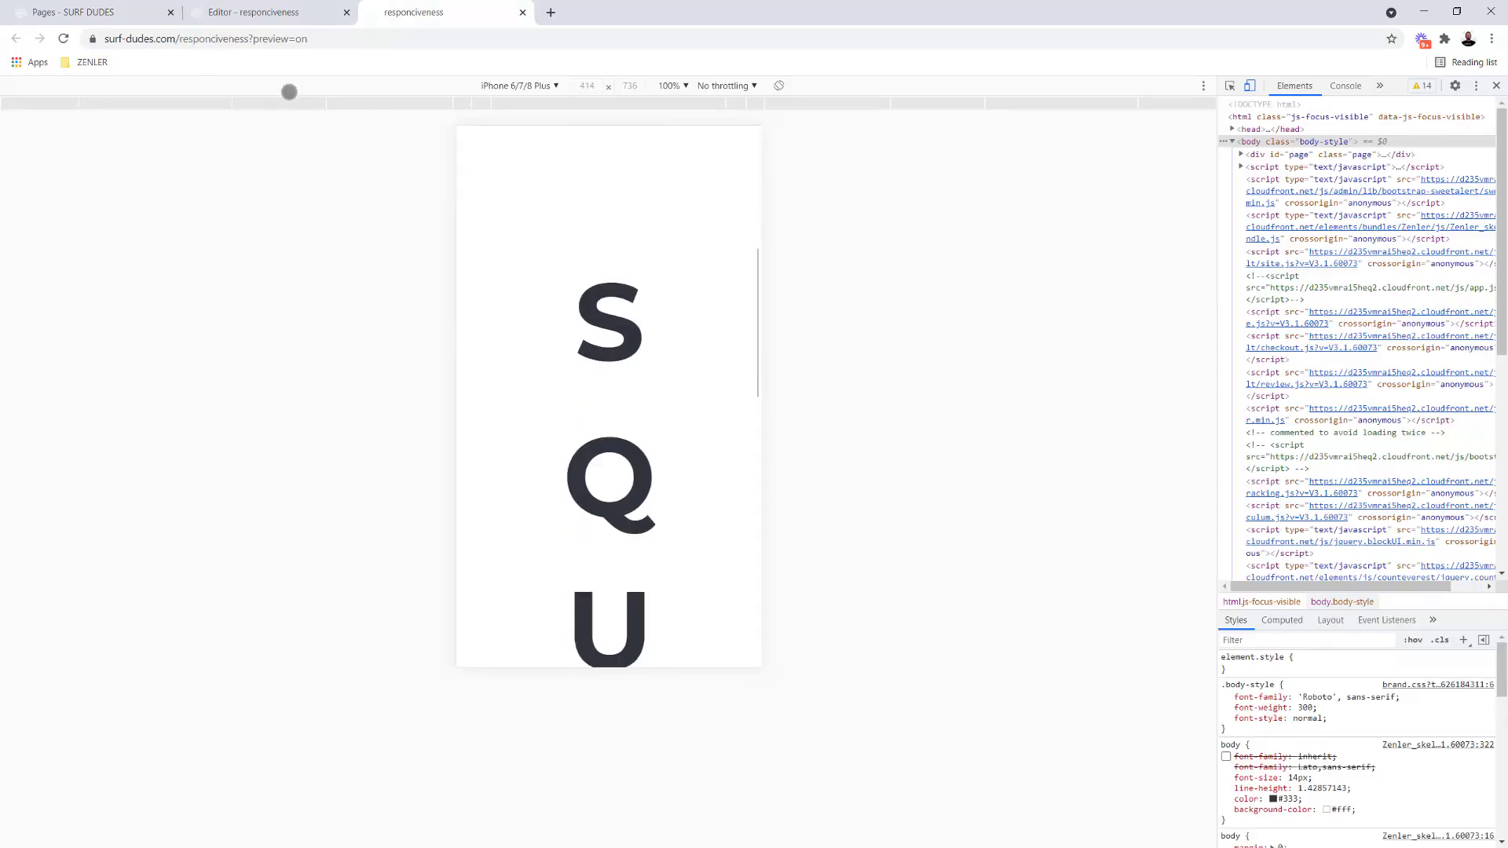
click(252, 13)
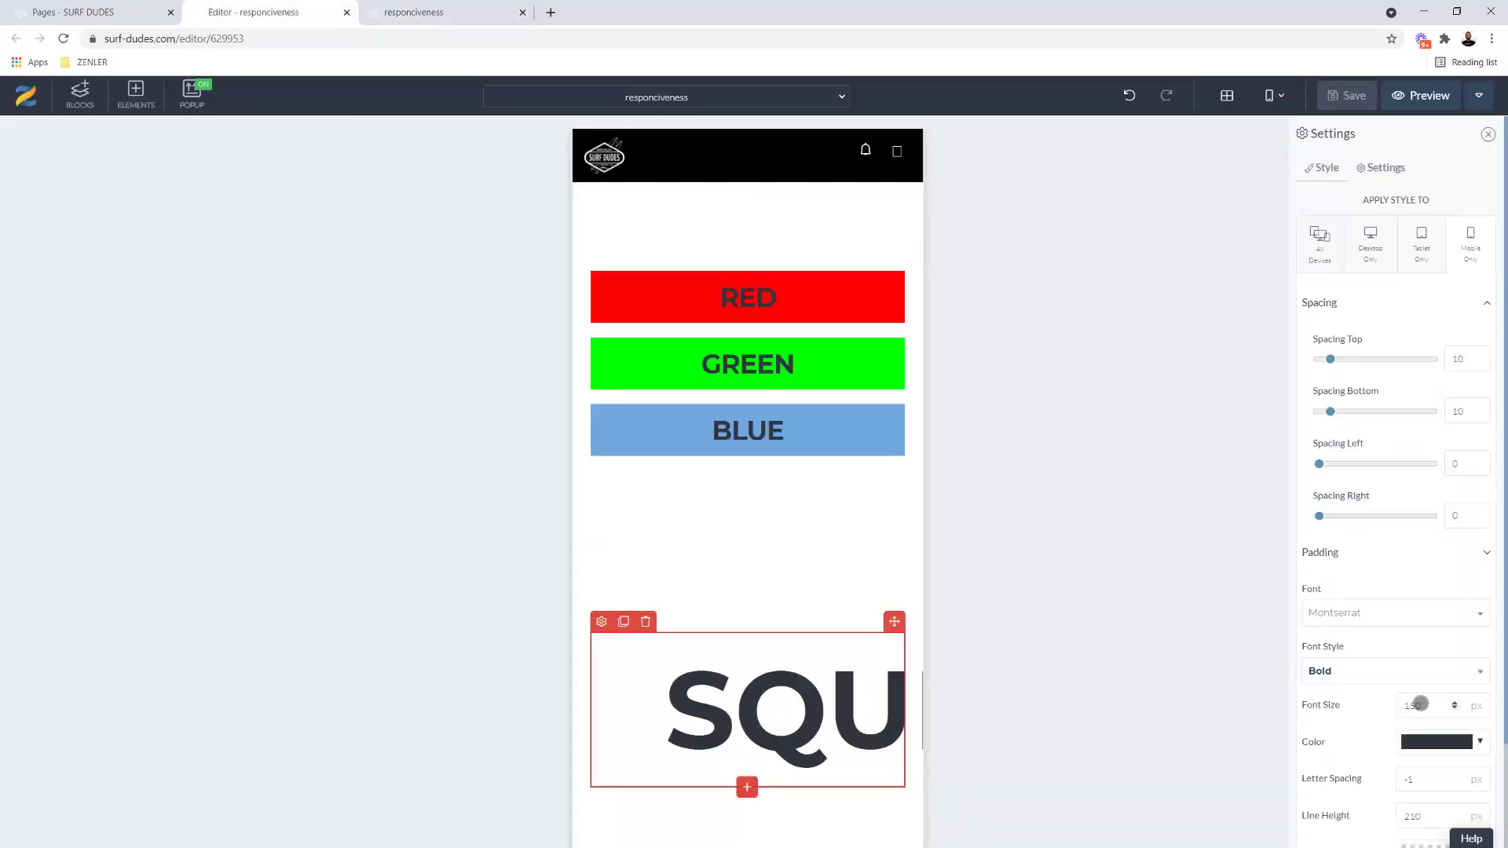
drag(1421, 702, 1383, 699)
text(50)
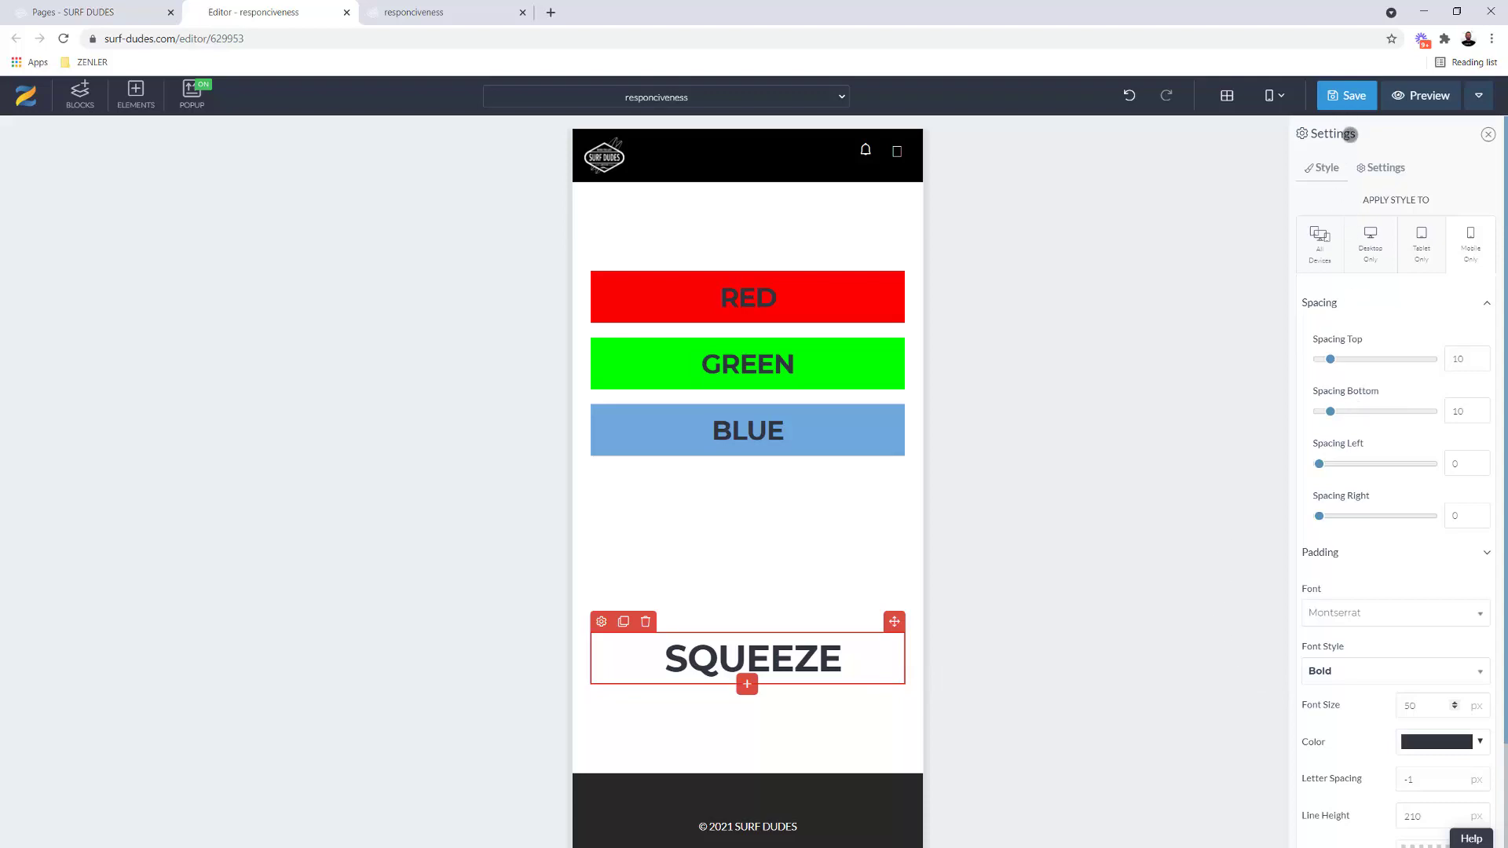
click(1345, 95)
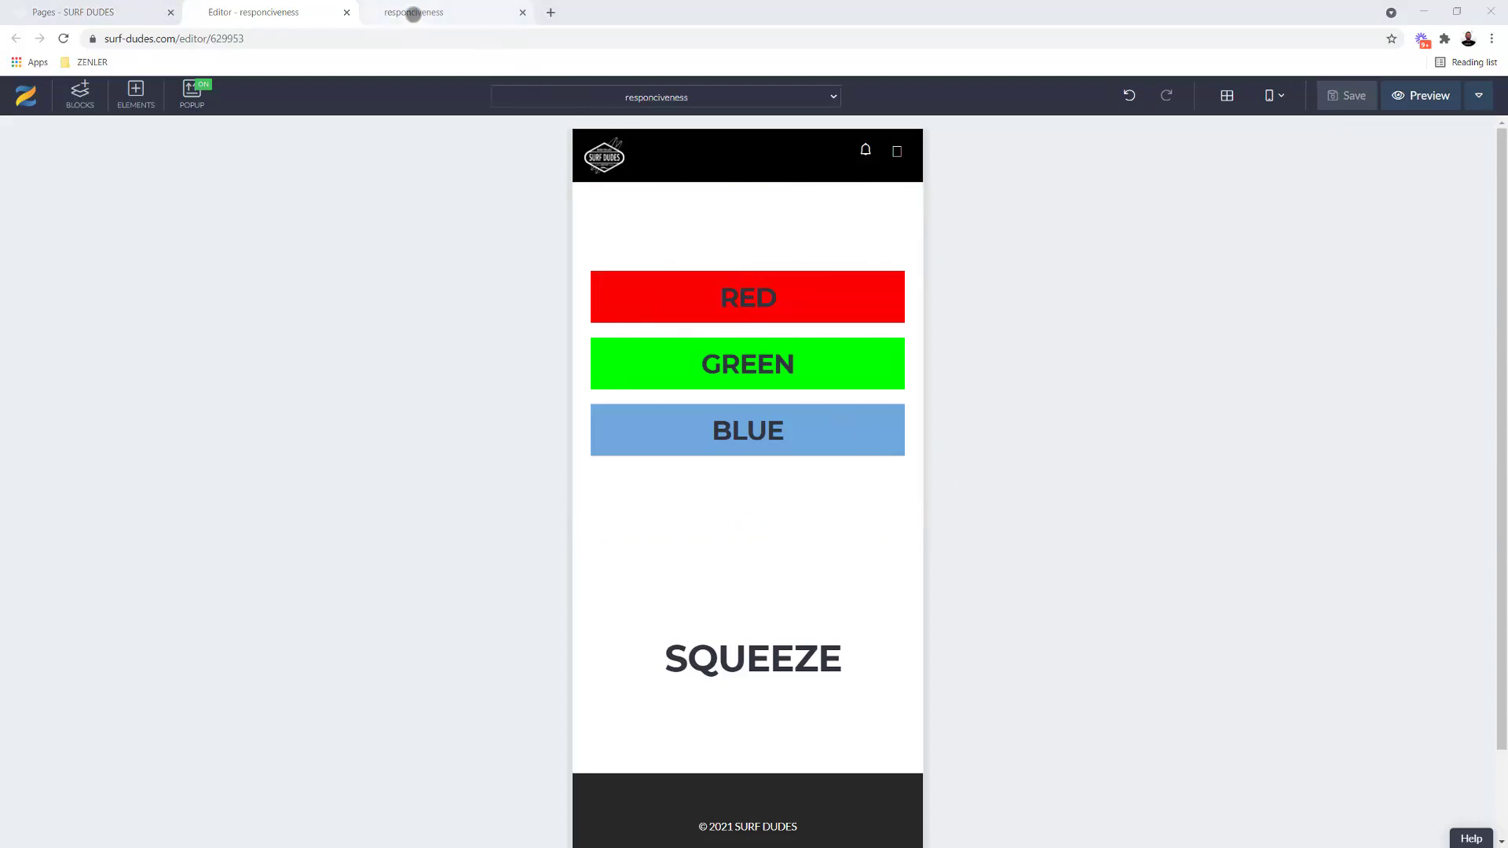
Reload the page's iPhone 6/7/8 Plus preview and check how the SQUEEZE heading wraps at its mobile font size
click(414, 12)
click(62, 38)
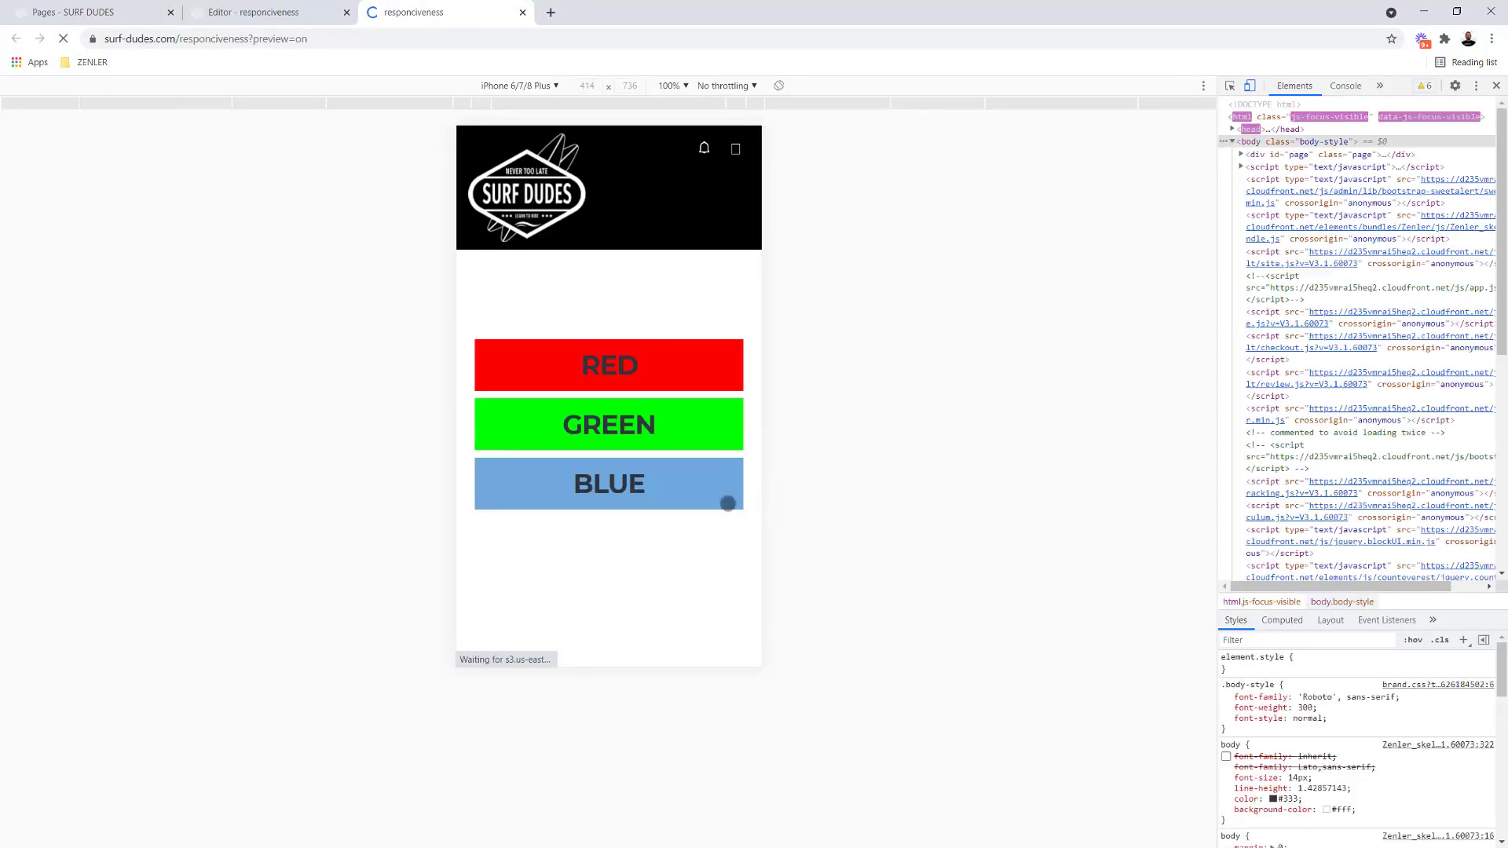
scroll(719, 502, down, 2)
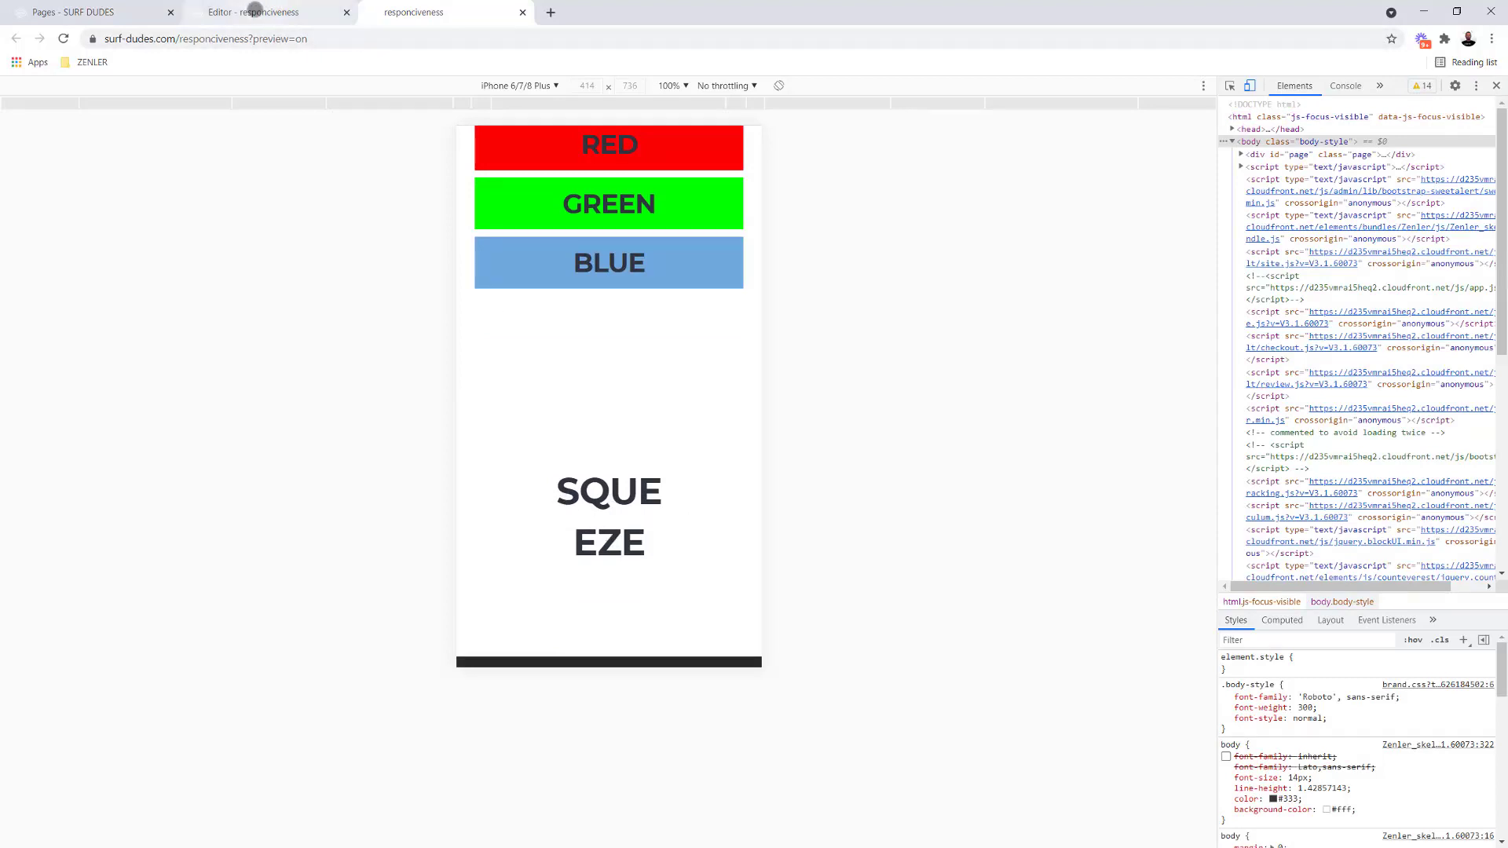
Return to the page editor, set the SQUEEZE heading's mobile-only left and right padding to 0, and save the page
click(253, 12)
click(620, 647)
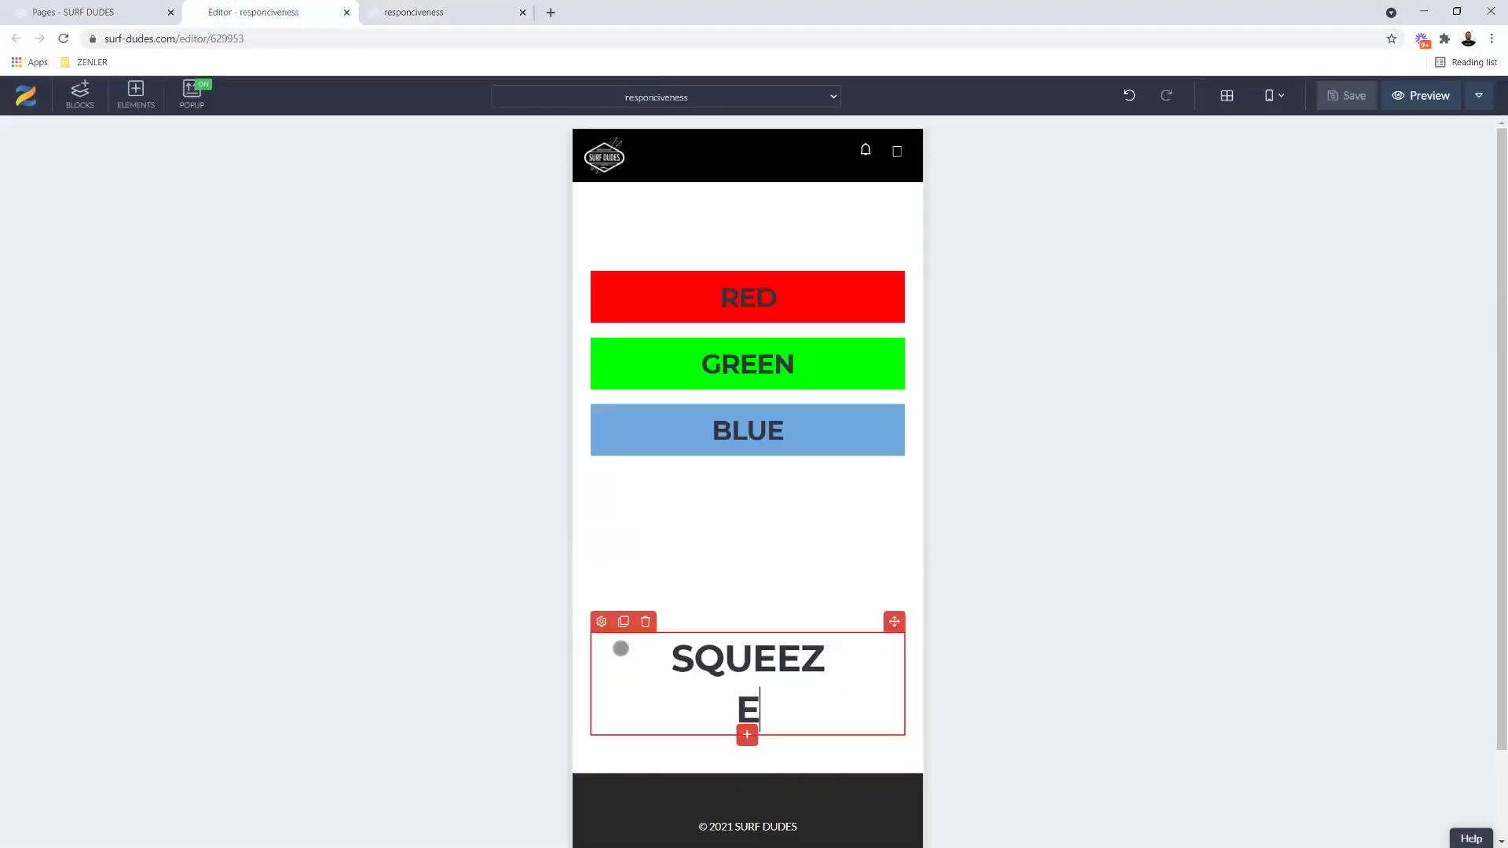
click(601, 621)
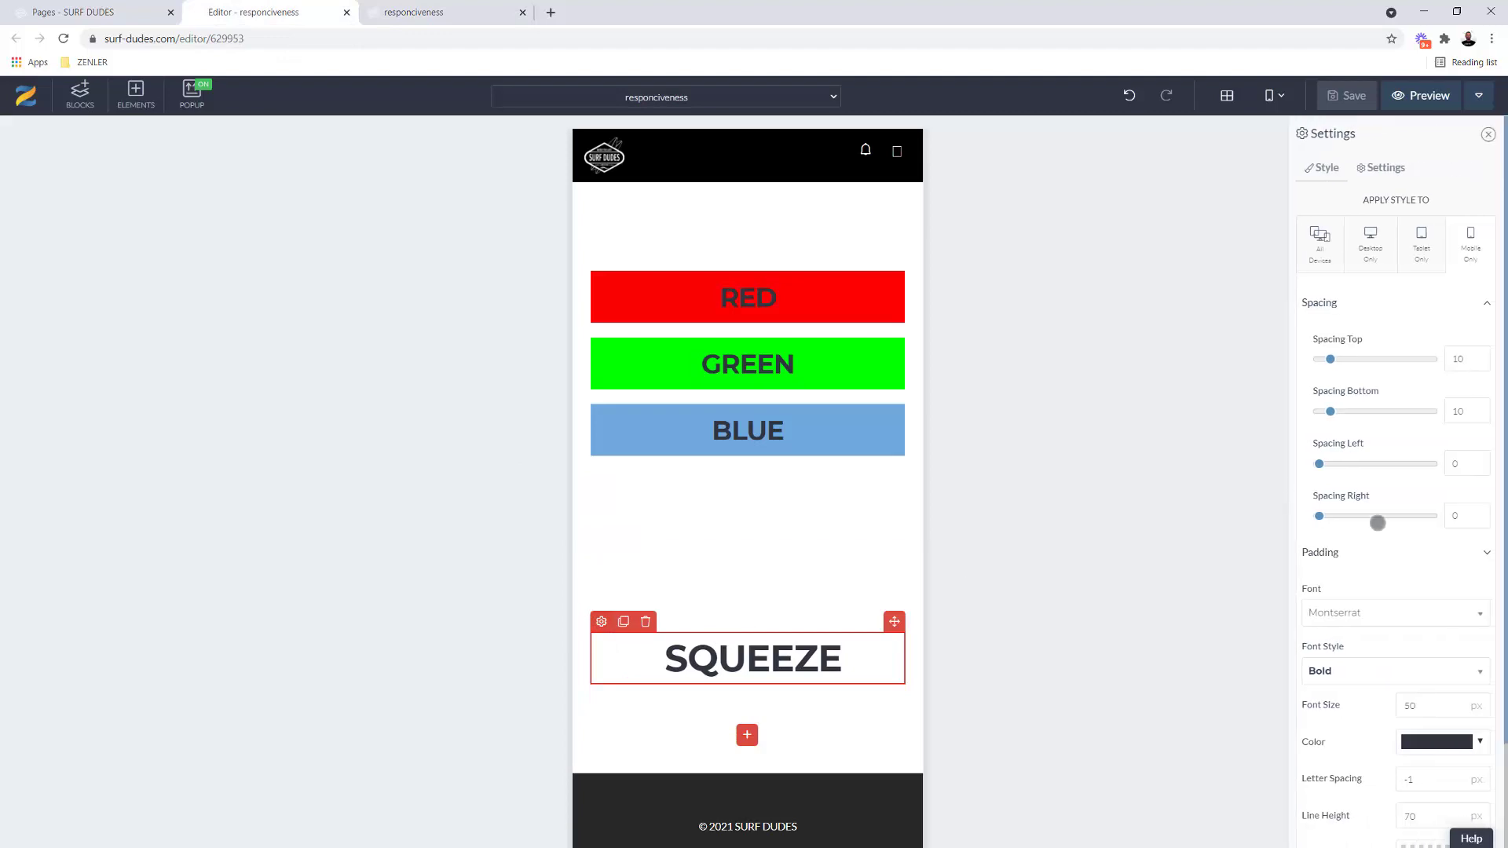
click(1487, 553)
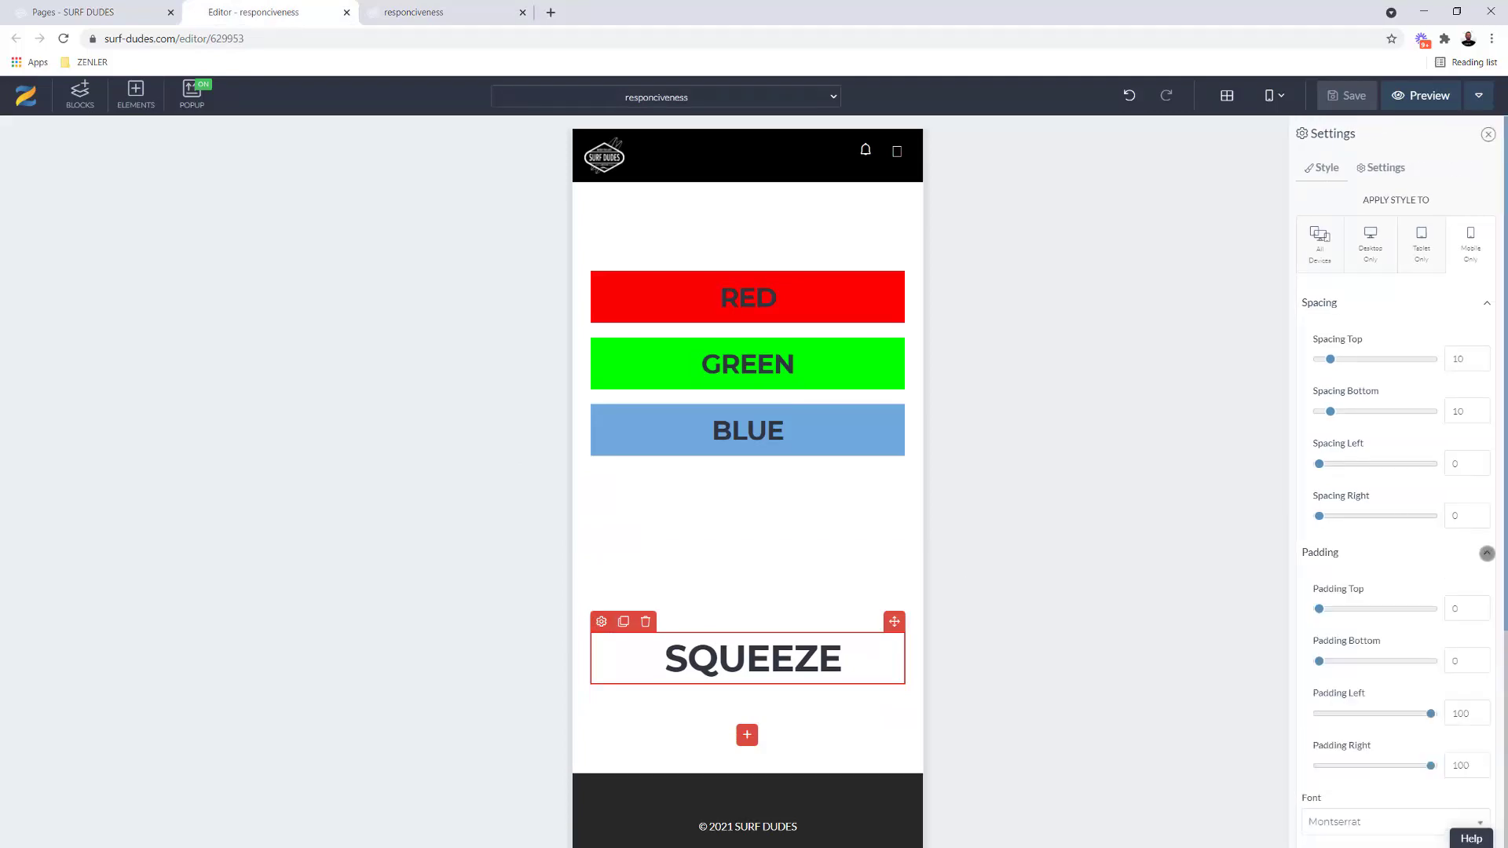
drag(1430, 713, 1320, 713)
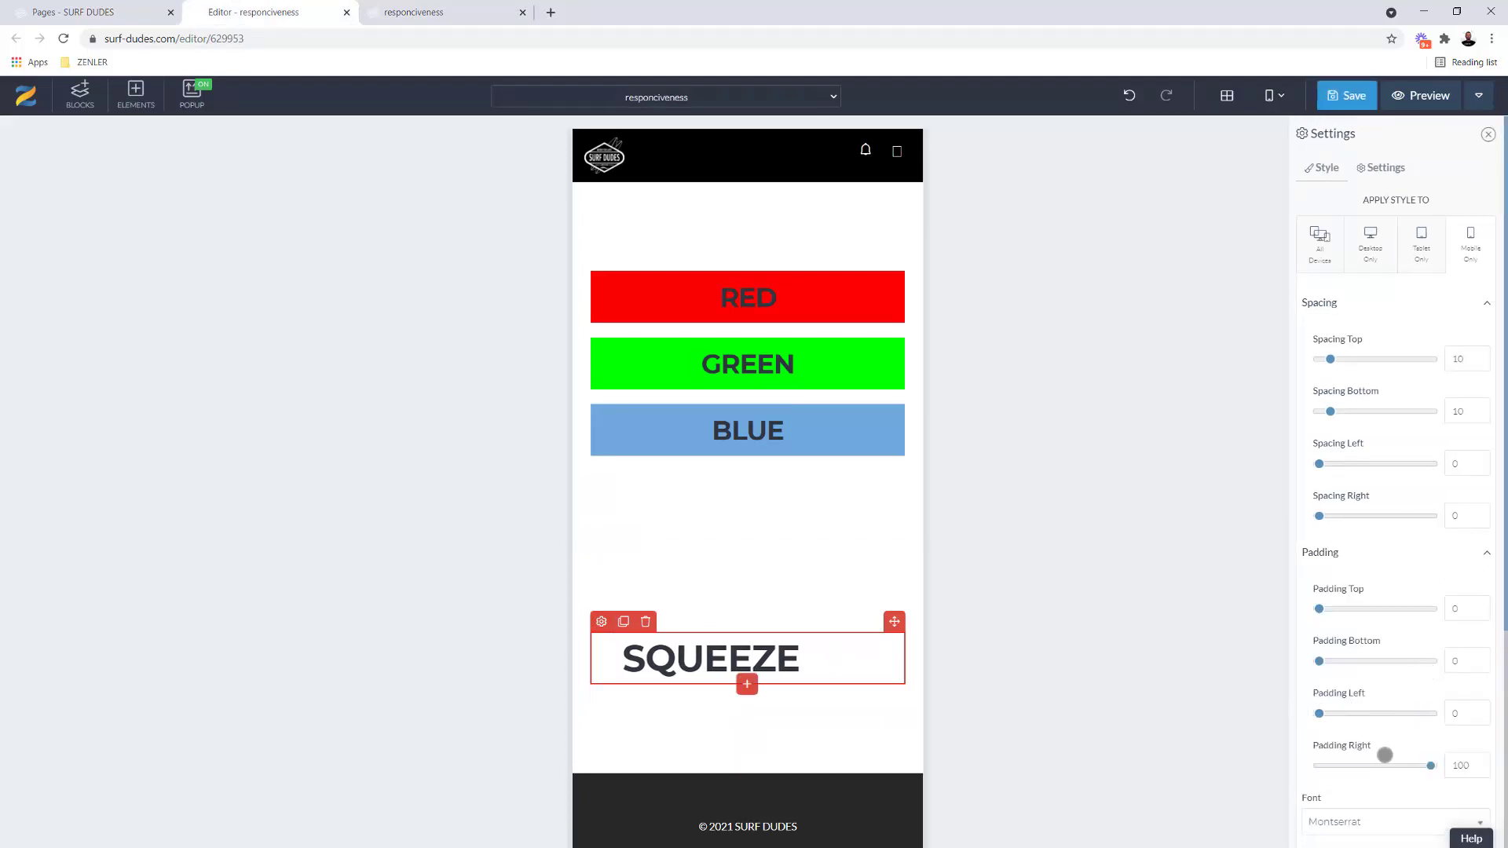
drag(1431, 765, 1294, 765)
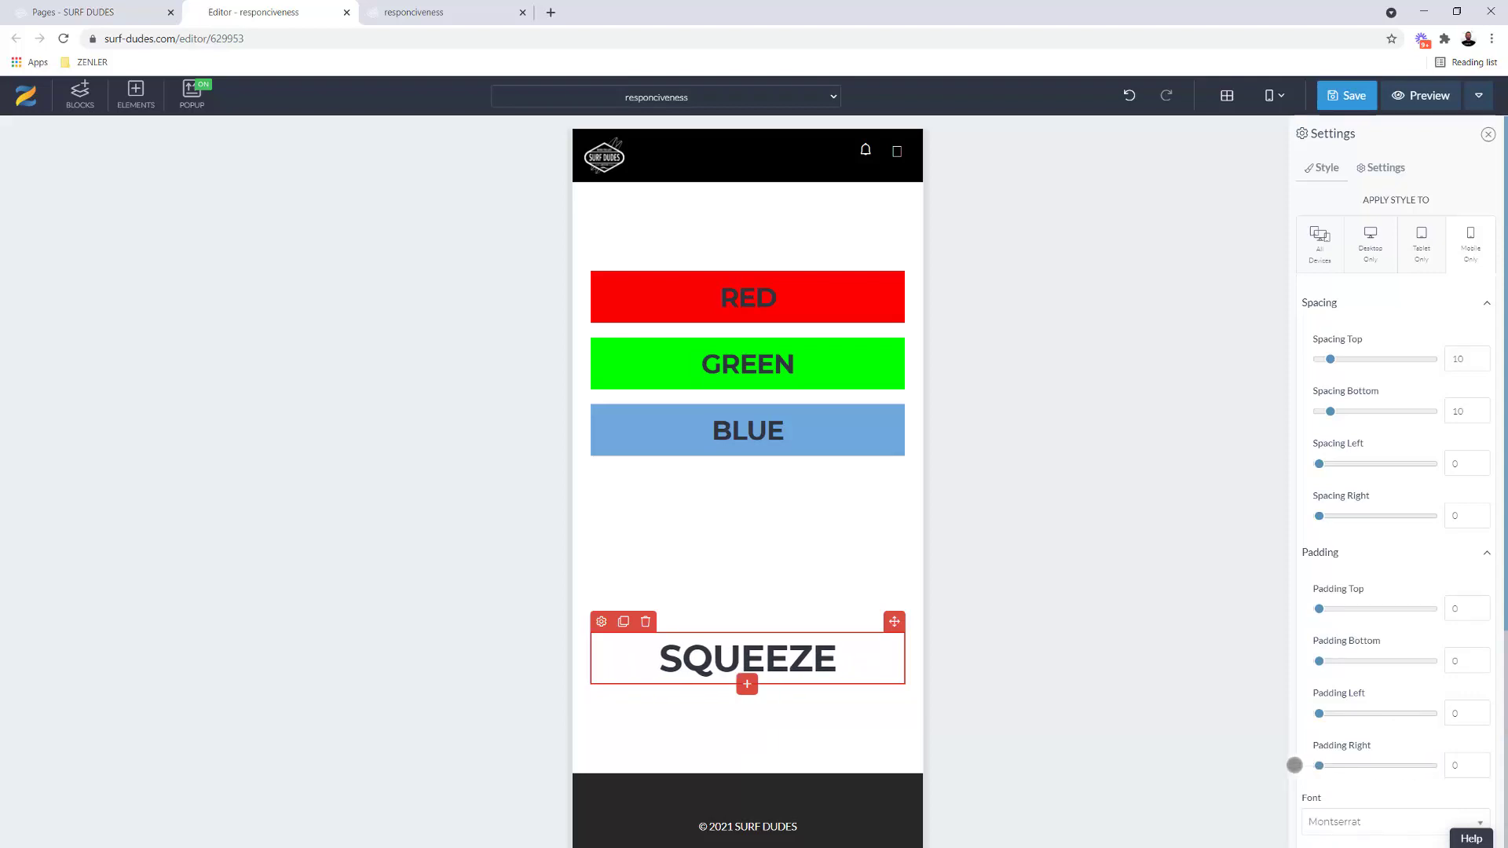
click(1347, 95)
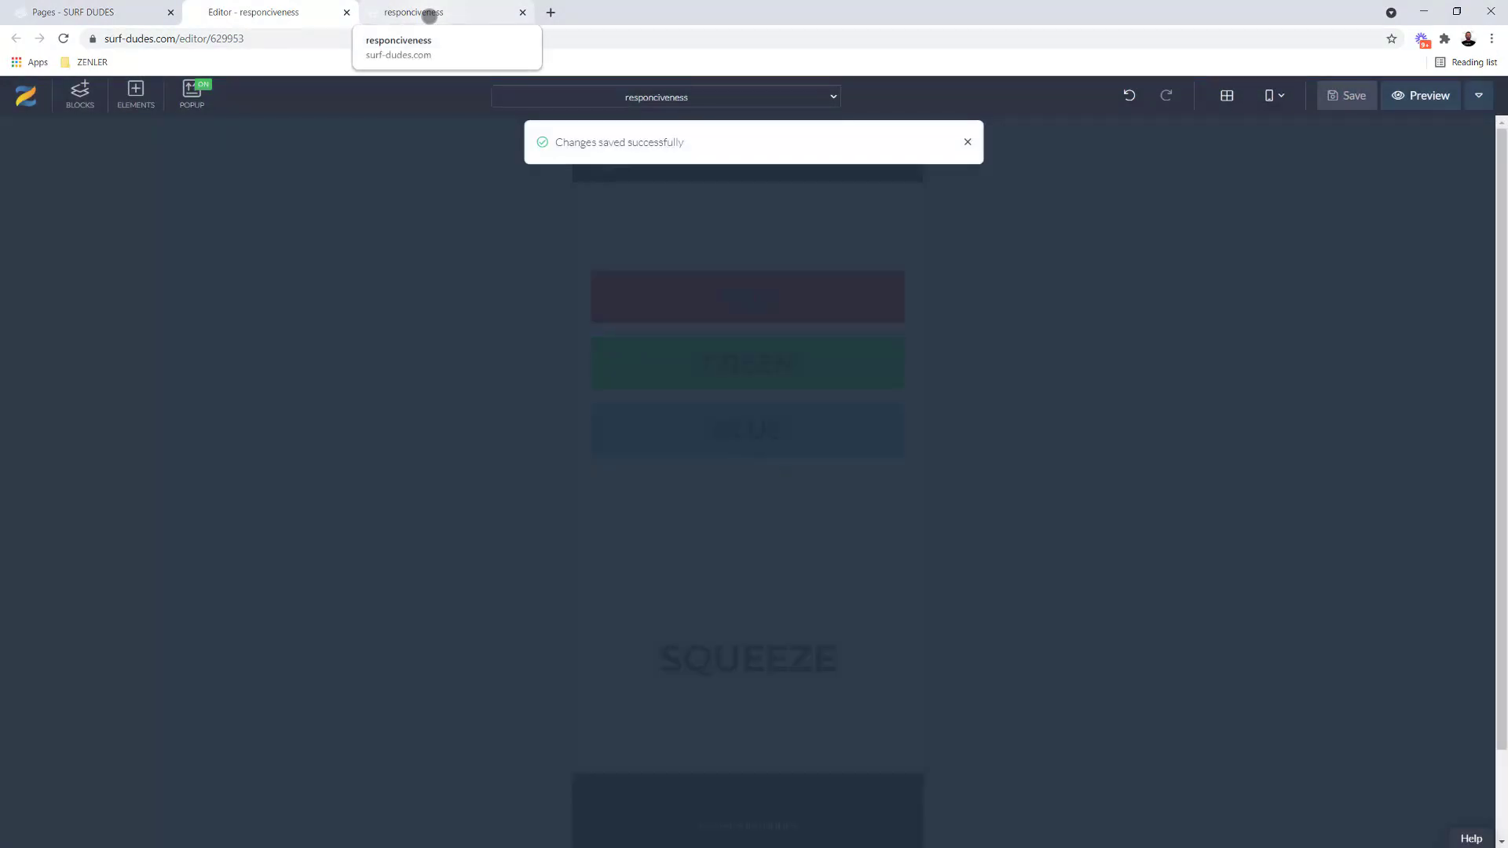
Reload the page preview and compare the SQUEEZE heading in the full desktop view and the iPhone 6/7/8 Plus view
click(432, 13)
click(63, 38)
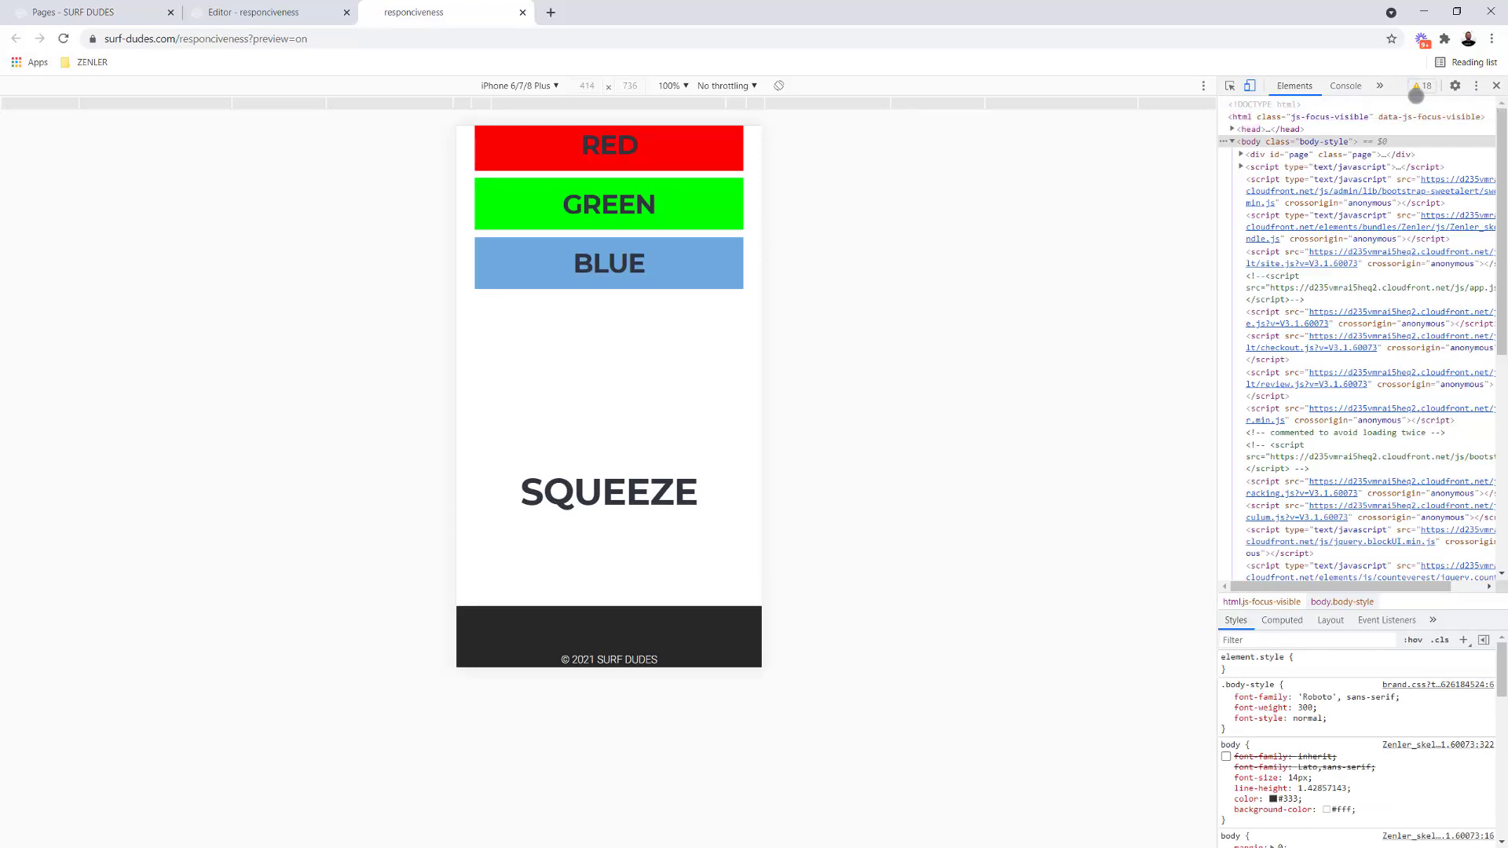
click(1247, 86)
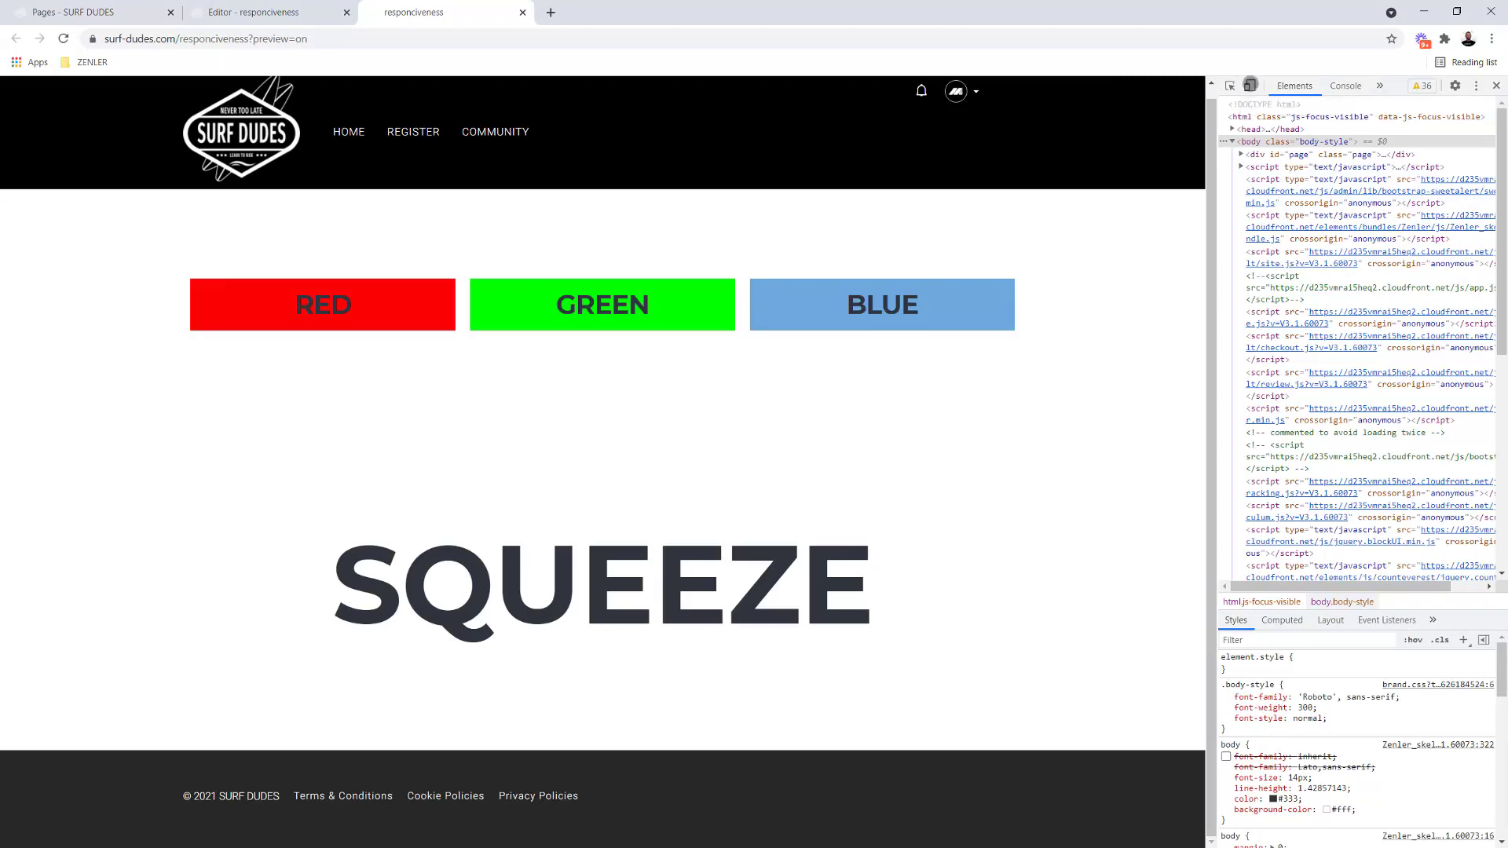
click(1250, 86)
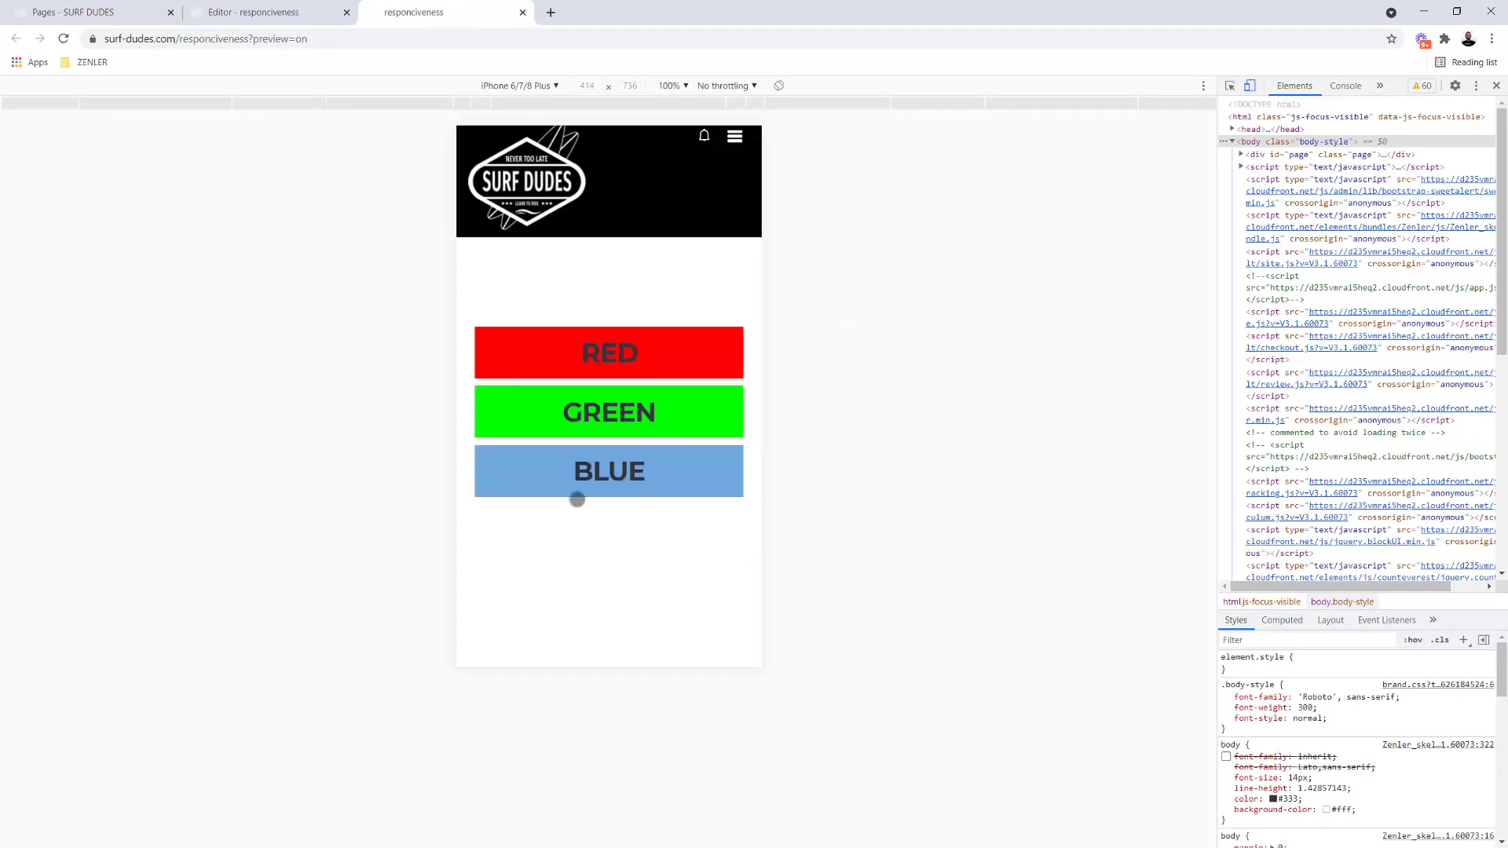
scroll(602, 499, down, 5)
scroll(607, 485, up, 5)
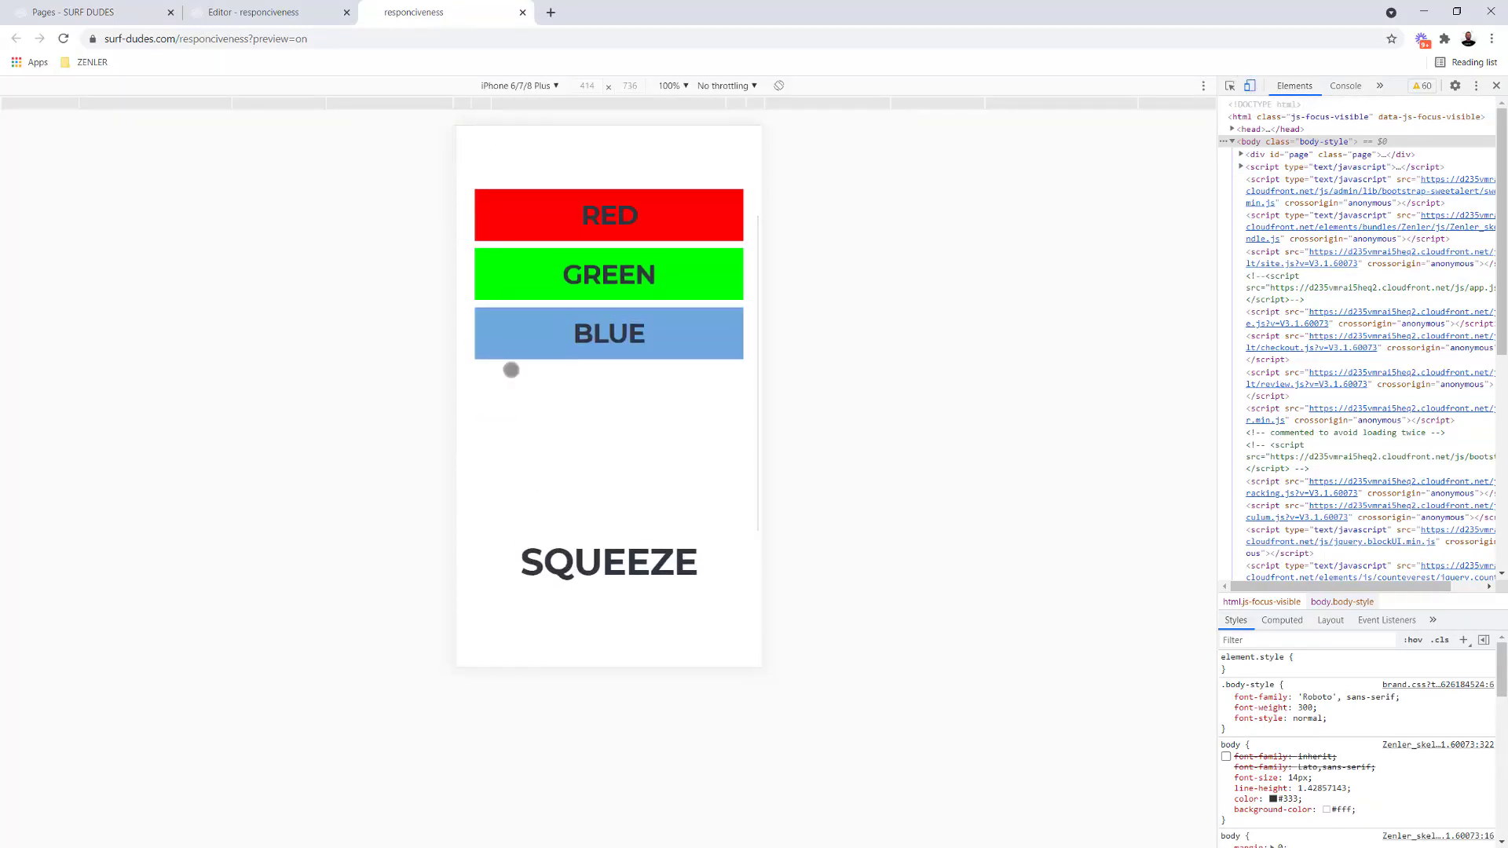
In the page editor, compare the SQUEEZE heading's desktop and mobile settings, set its tablet-only font size to 100 px, and save
click(275, 14)
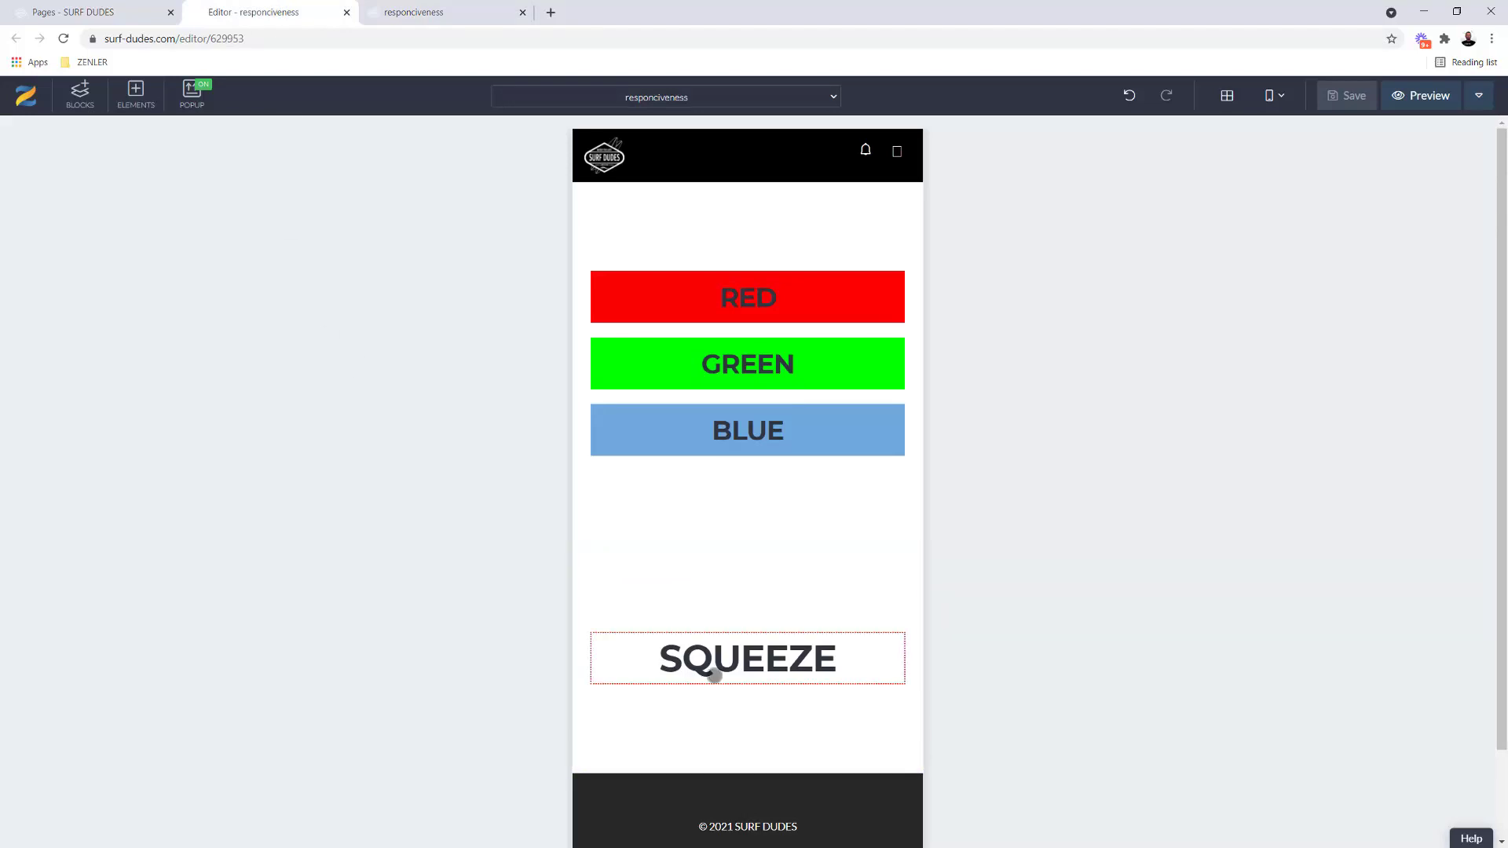
click(689, 661)
click(602, 622)
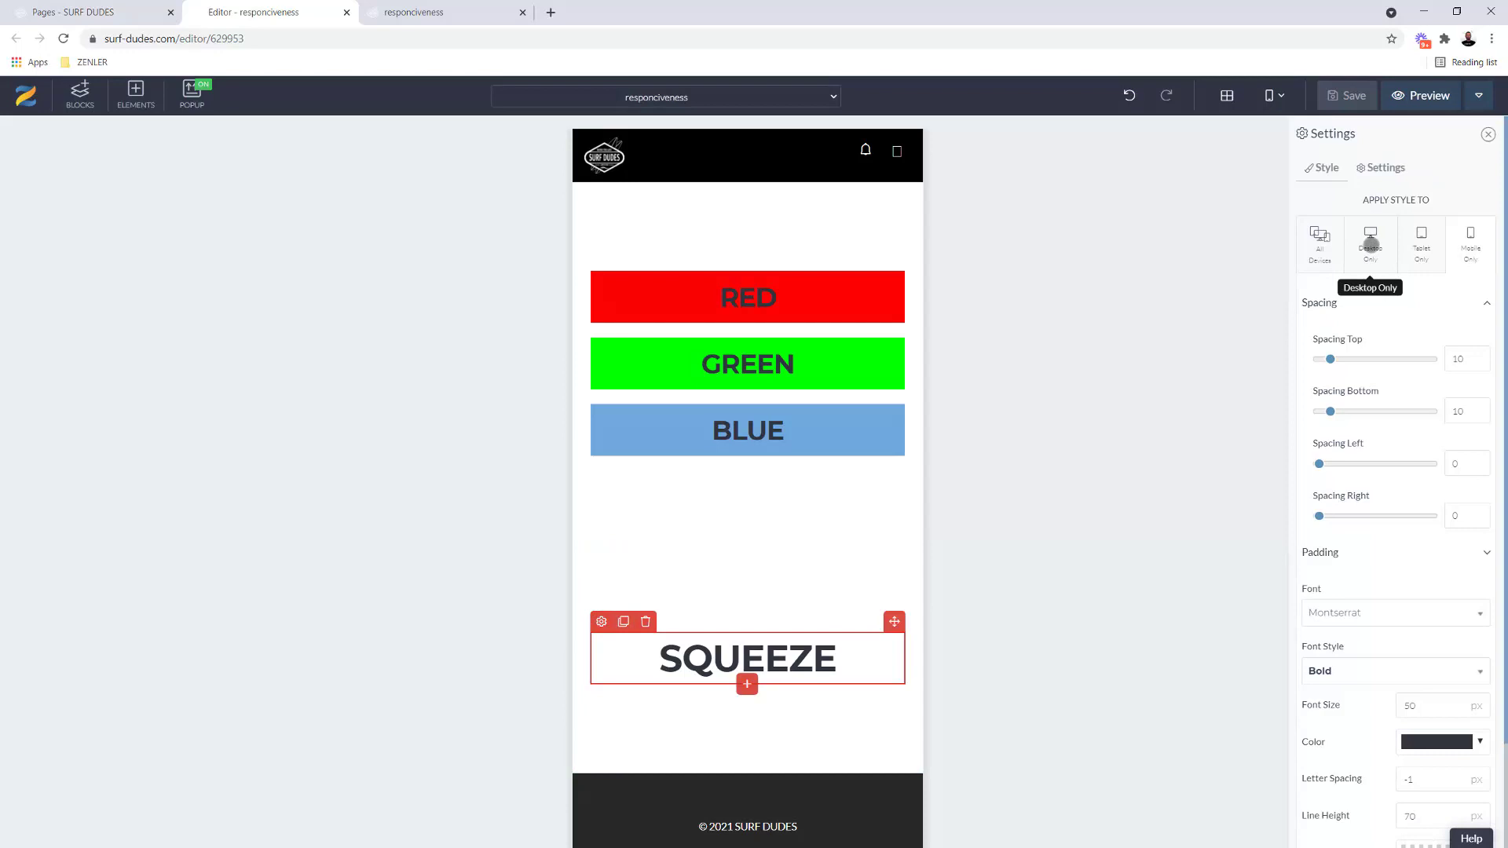
click(1370, 243)
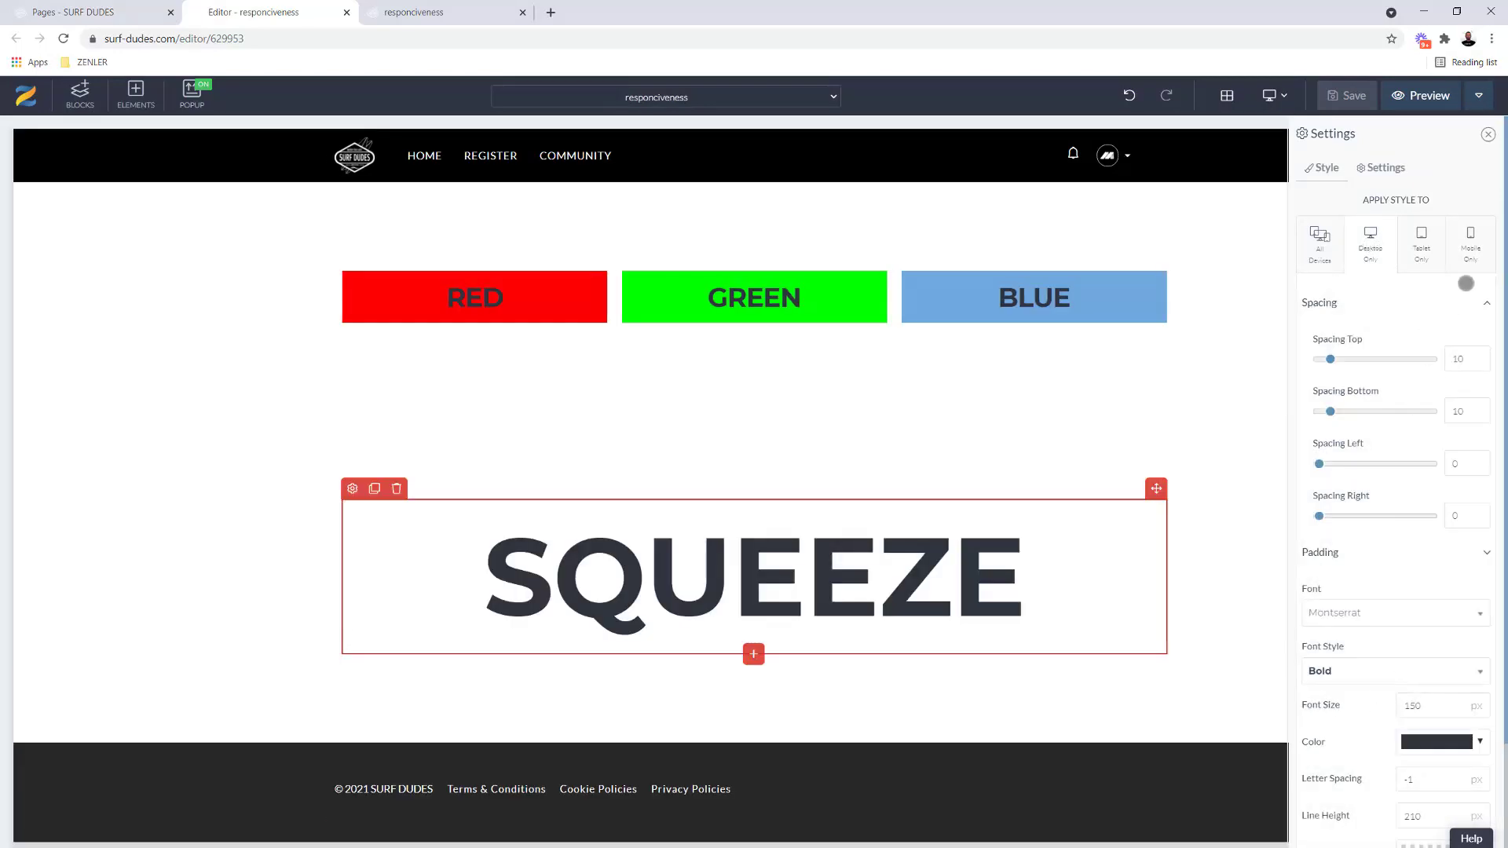
click(1469, 242)
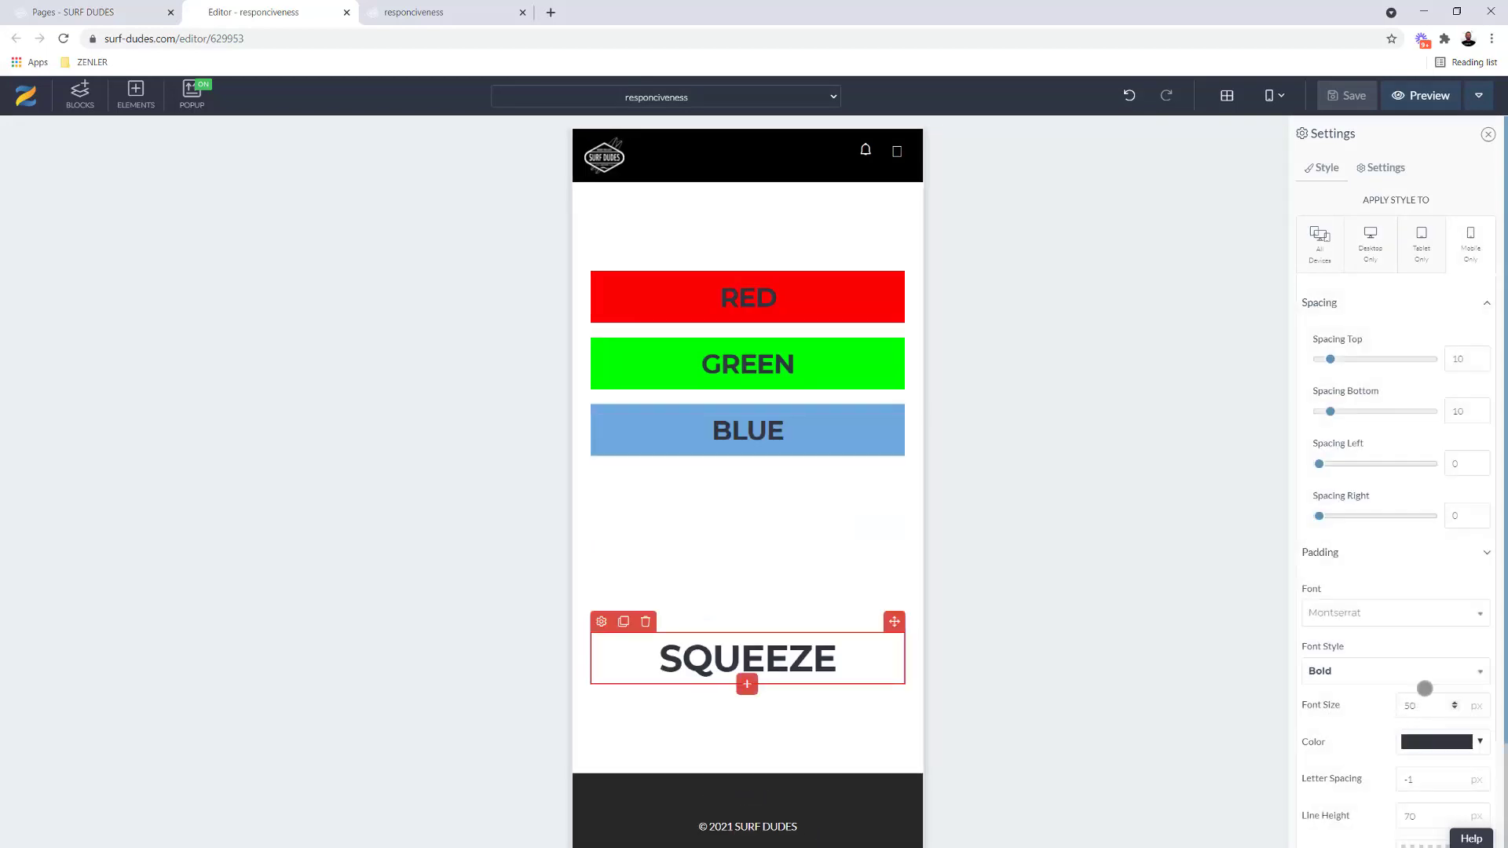
click(1421, 241)
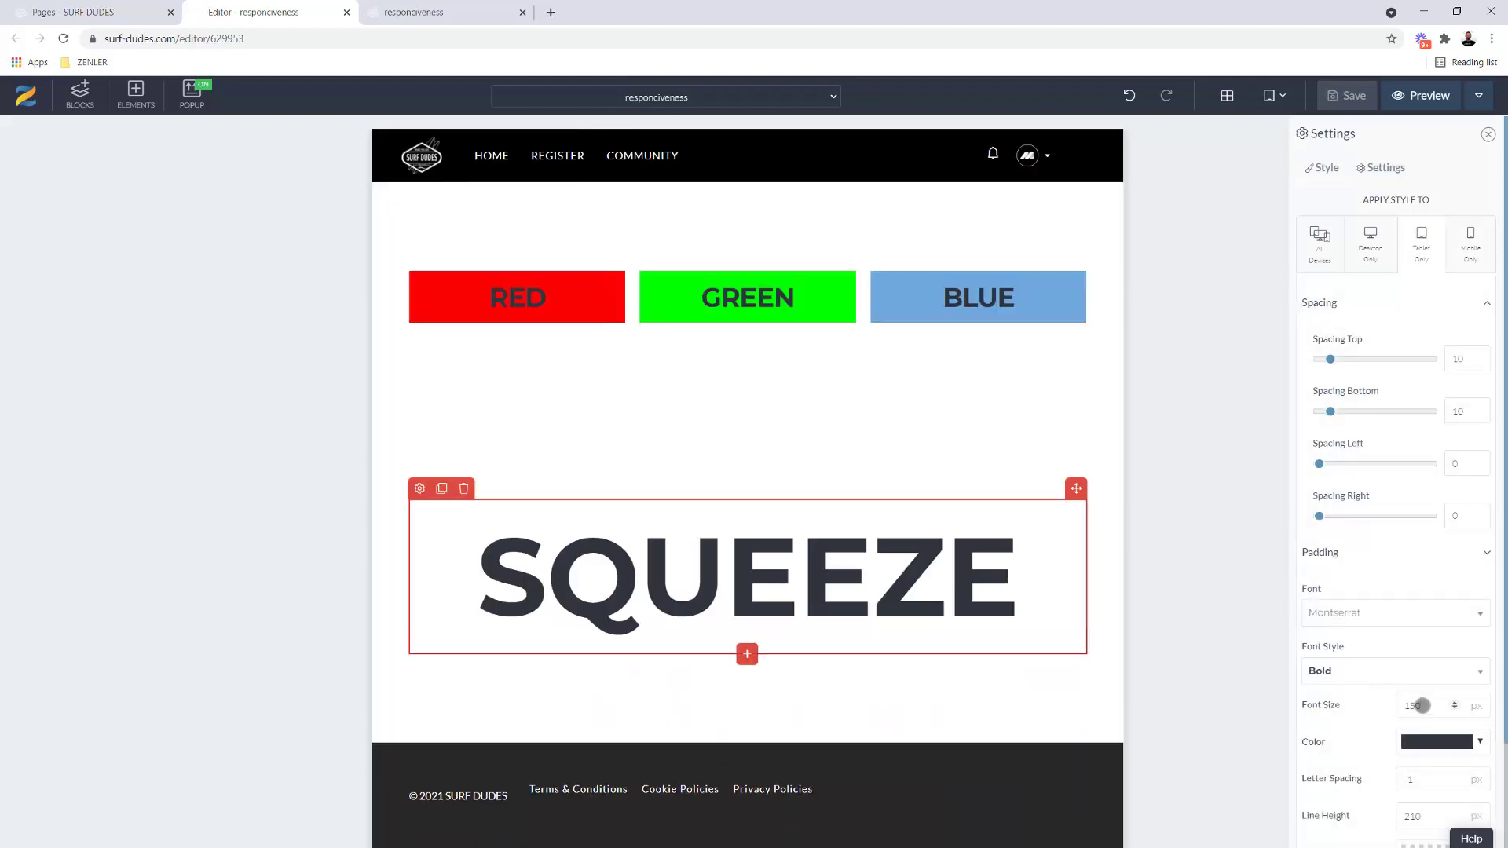
text(100)
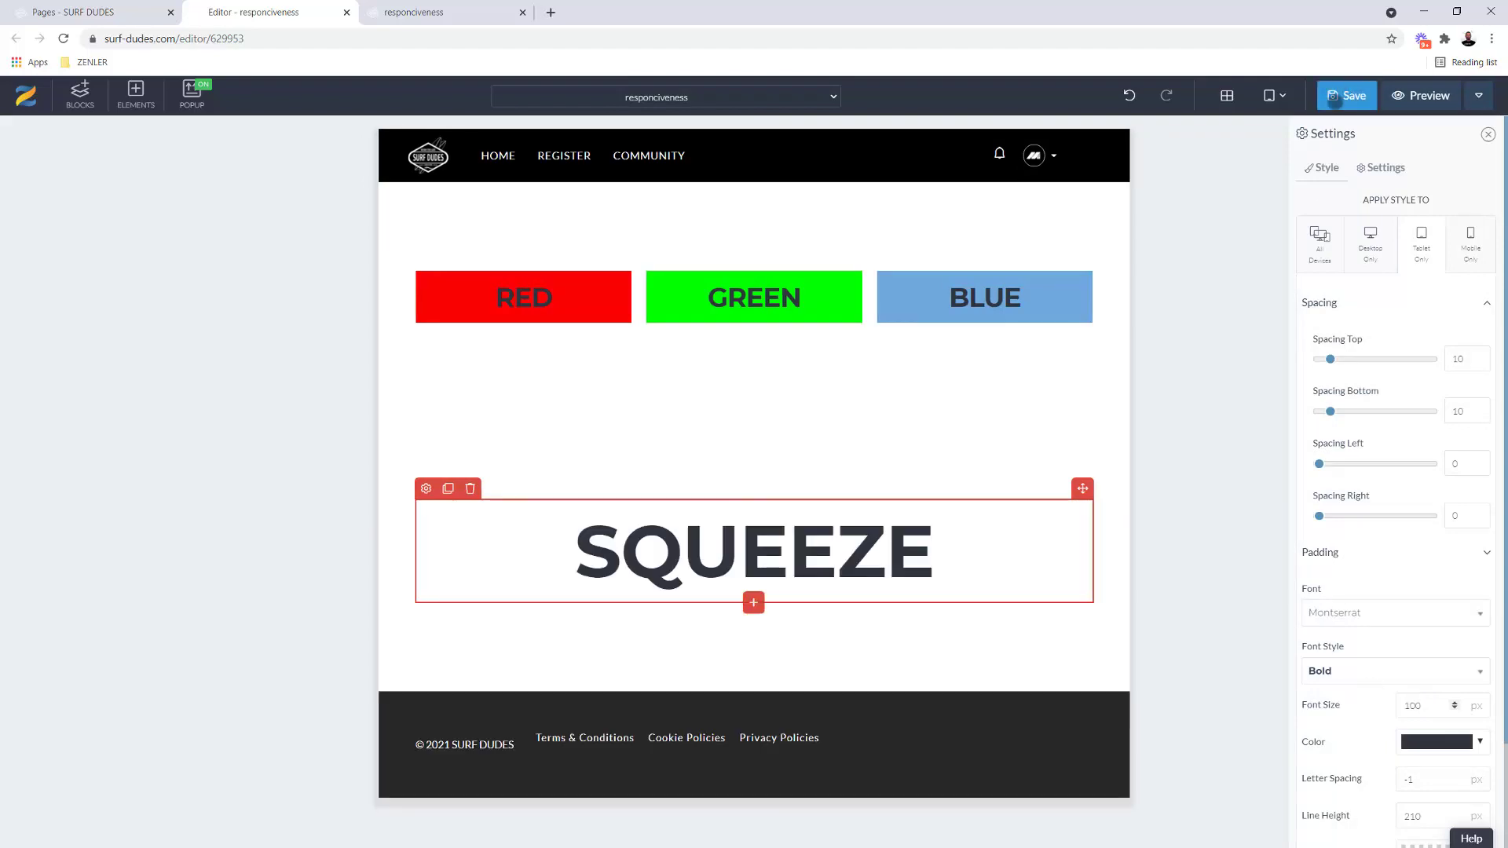
click(1333, 100)
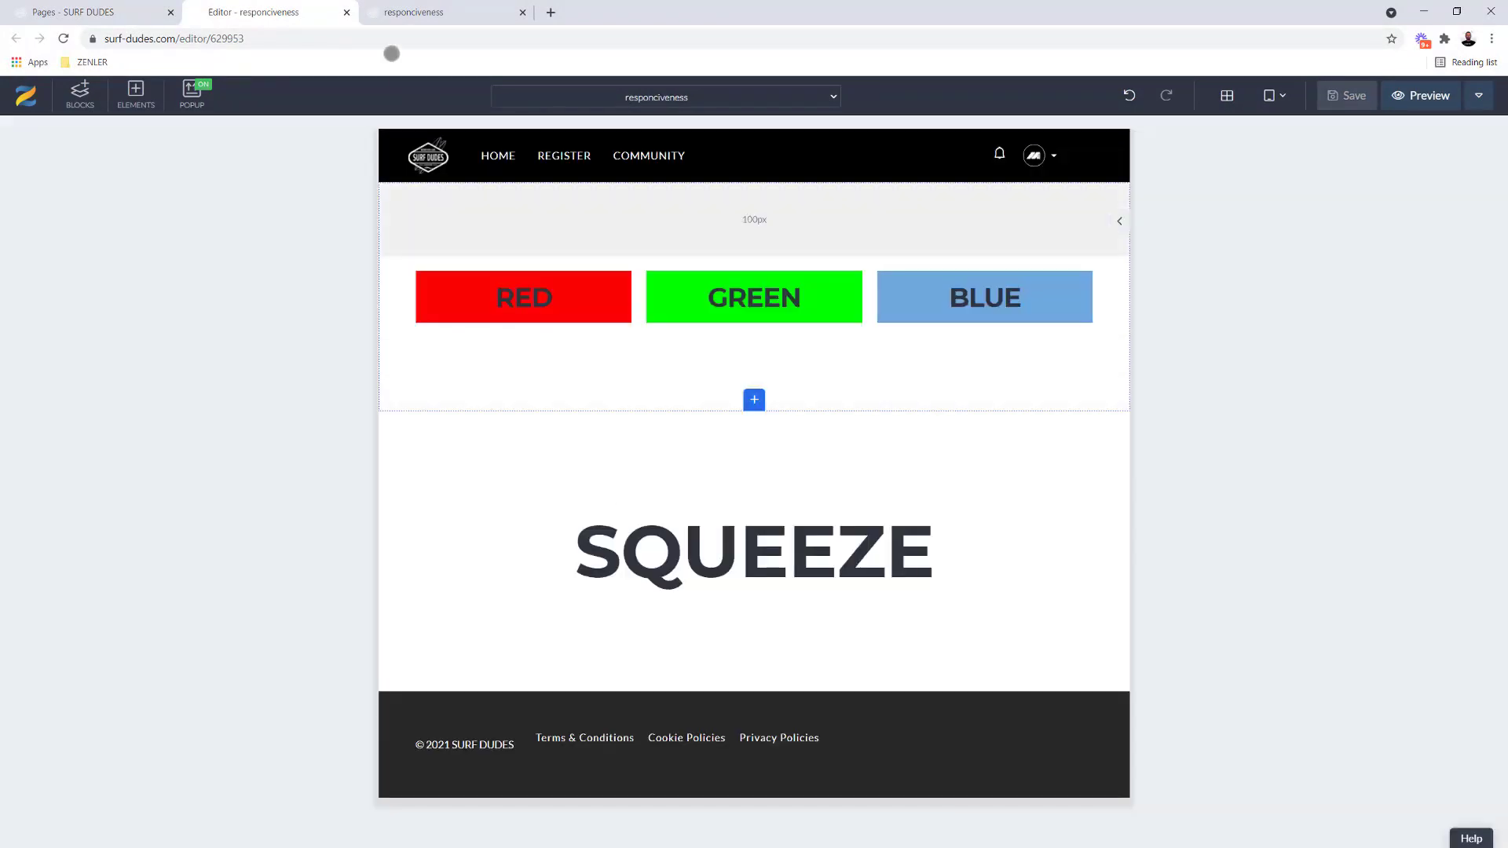
Reload the preview, close the developer tools, and try the page in a resized browser window before maximizing it again
click(403, 11)
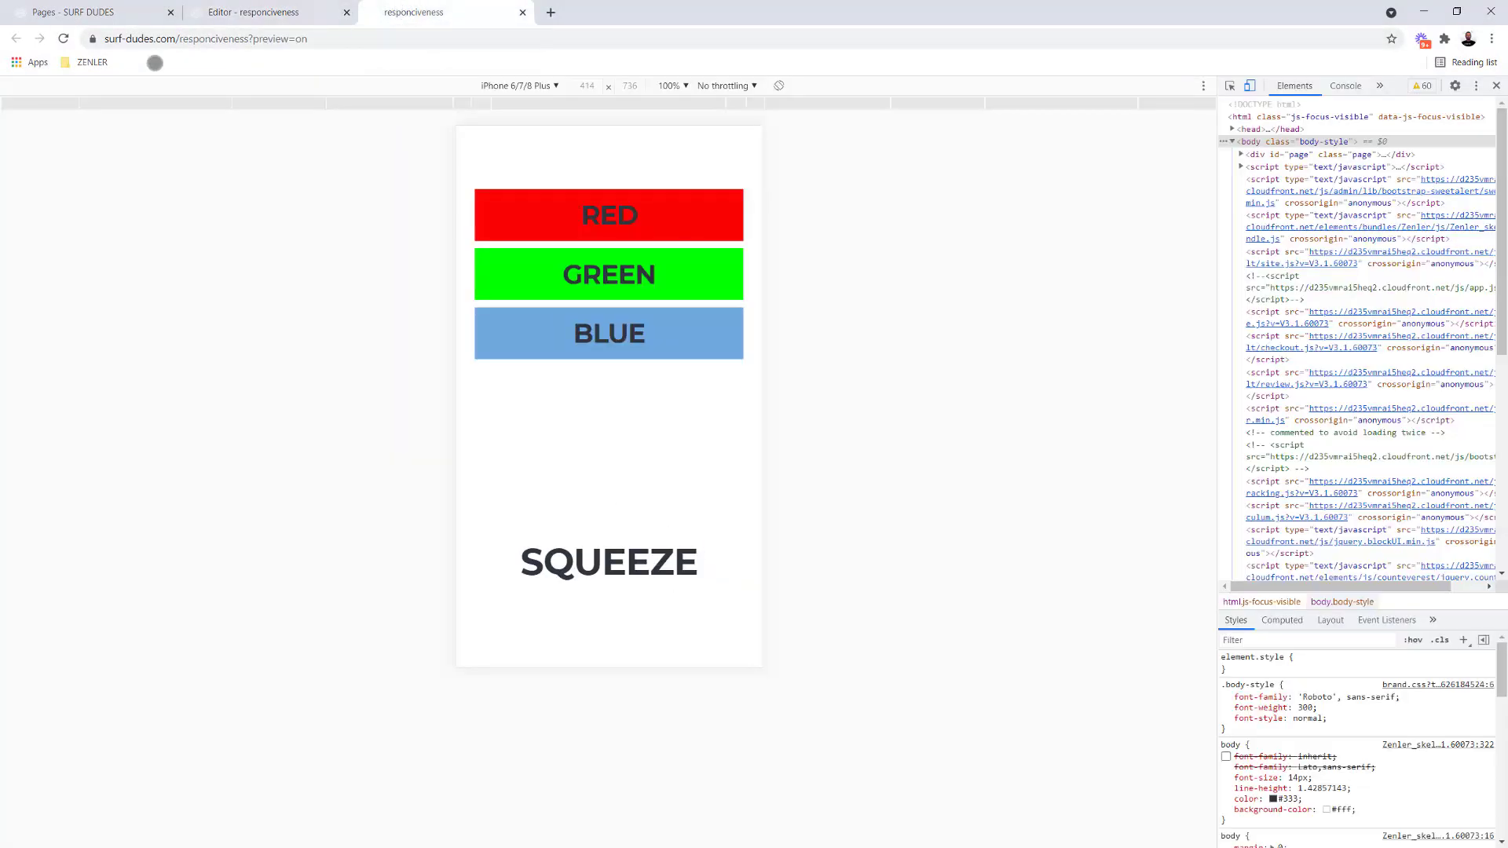
click(66, 39)
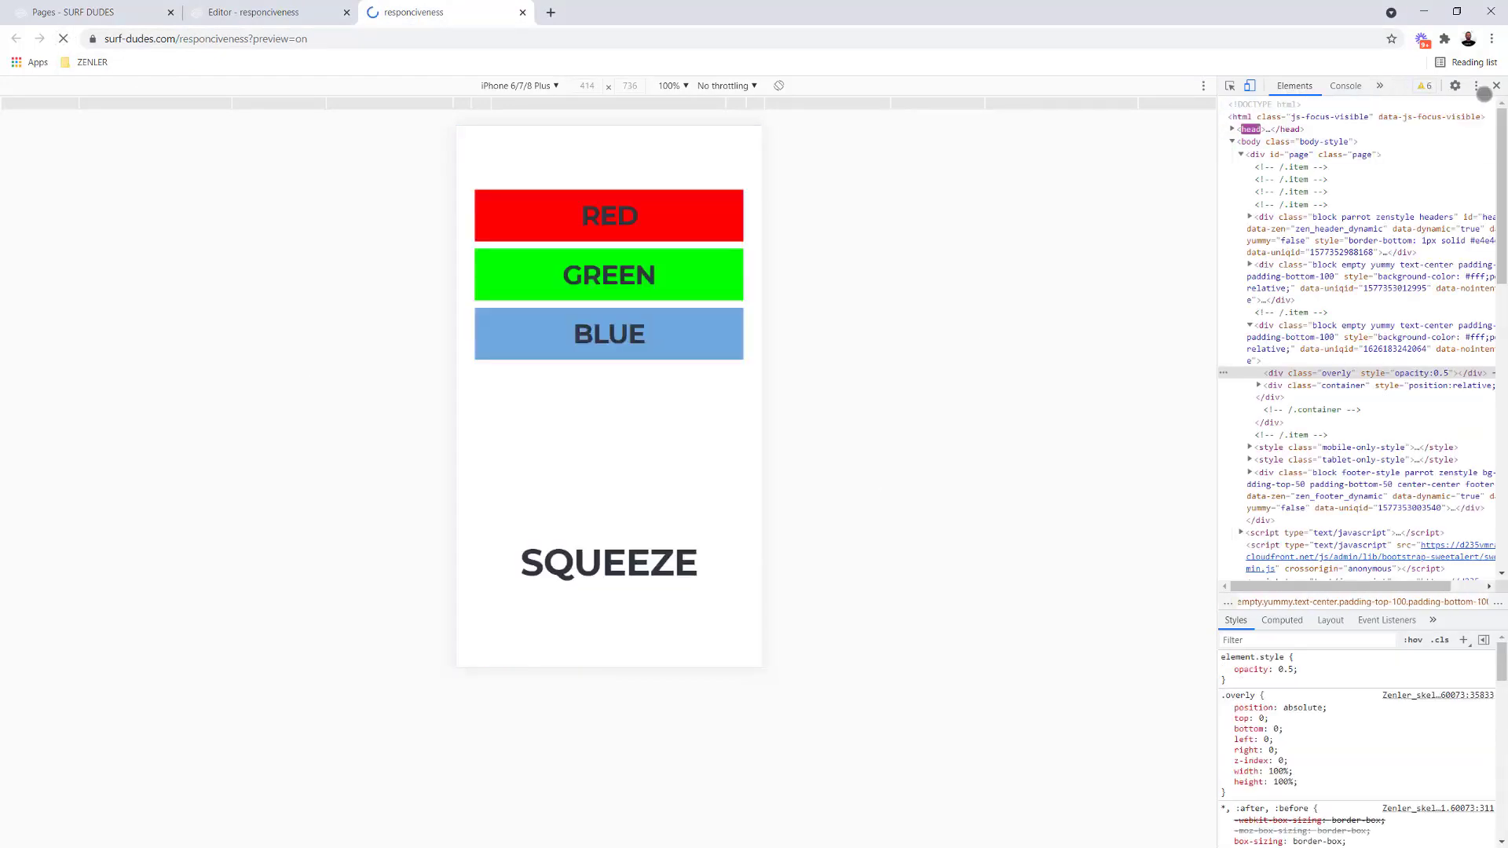
click(1496, 85)
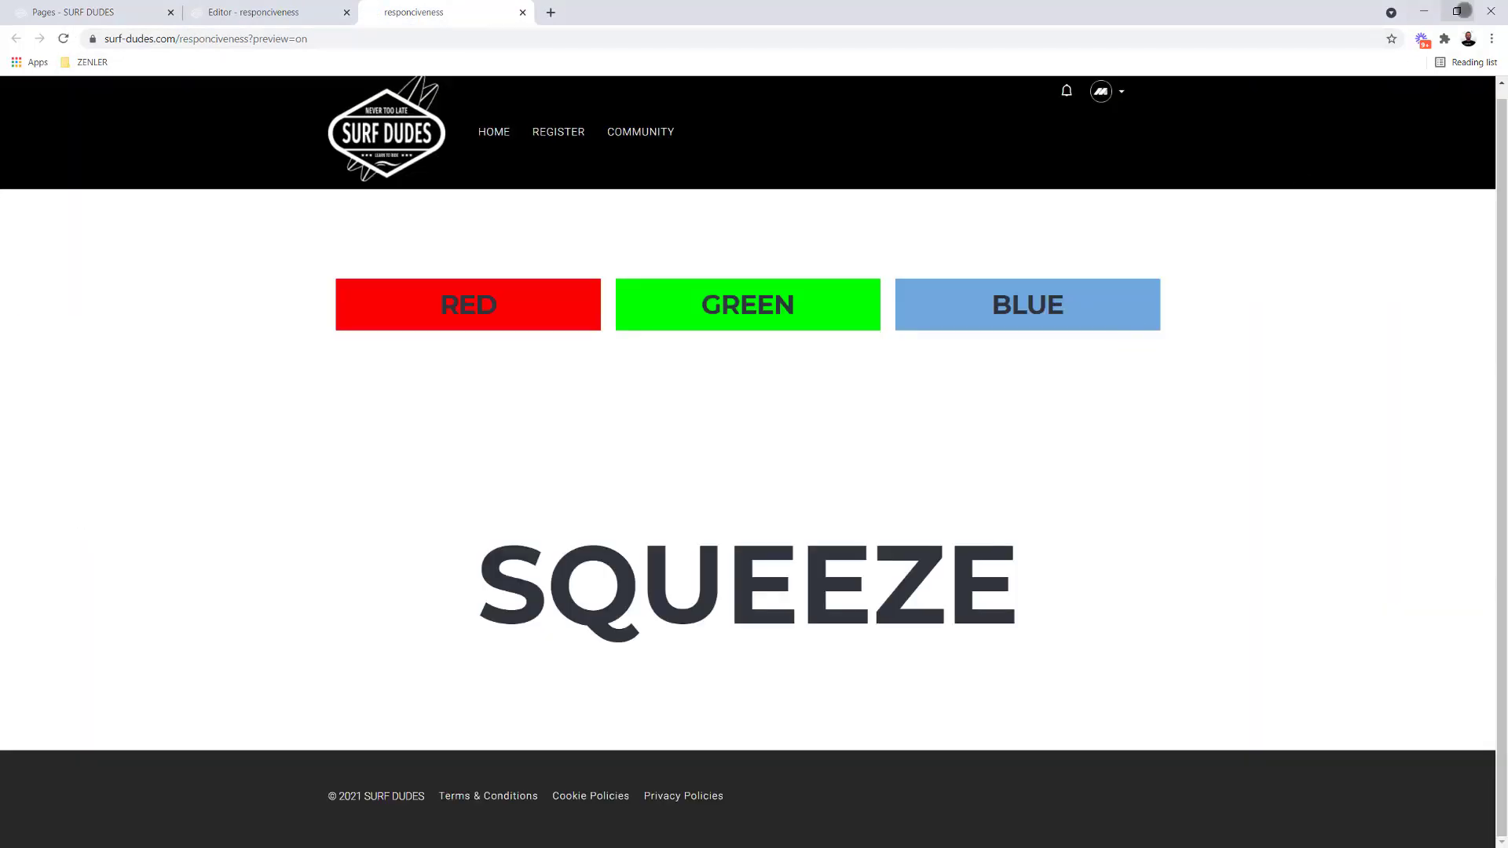
click(1457, 11)
drag(1009, 319, 926, 332)
drag(950, 391, 972, 391)
click(895, 30)
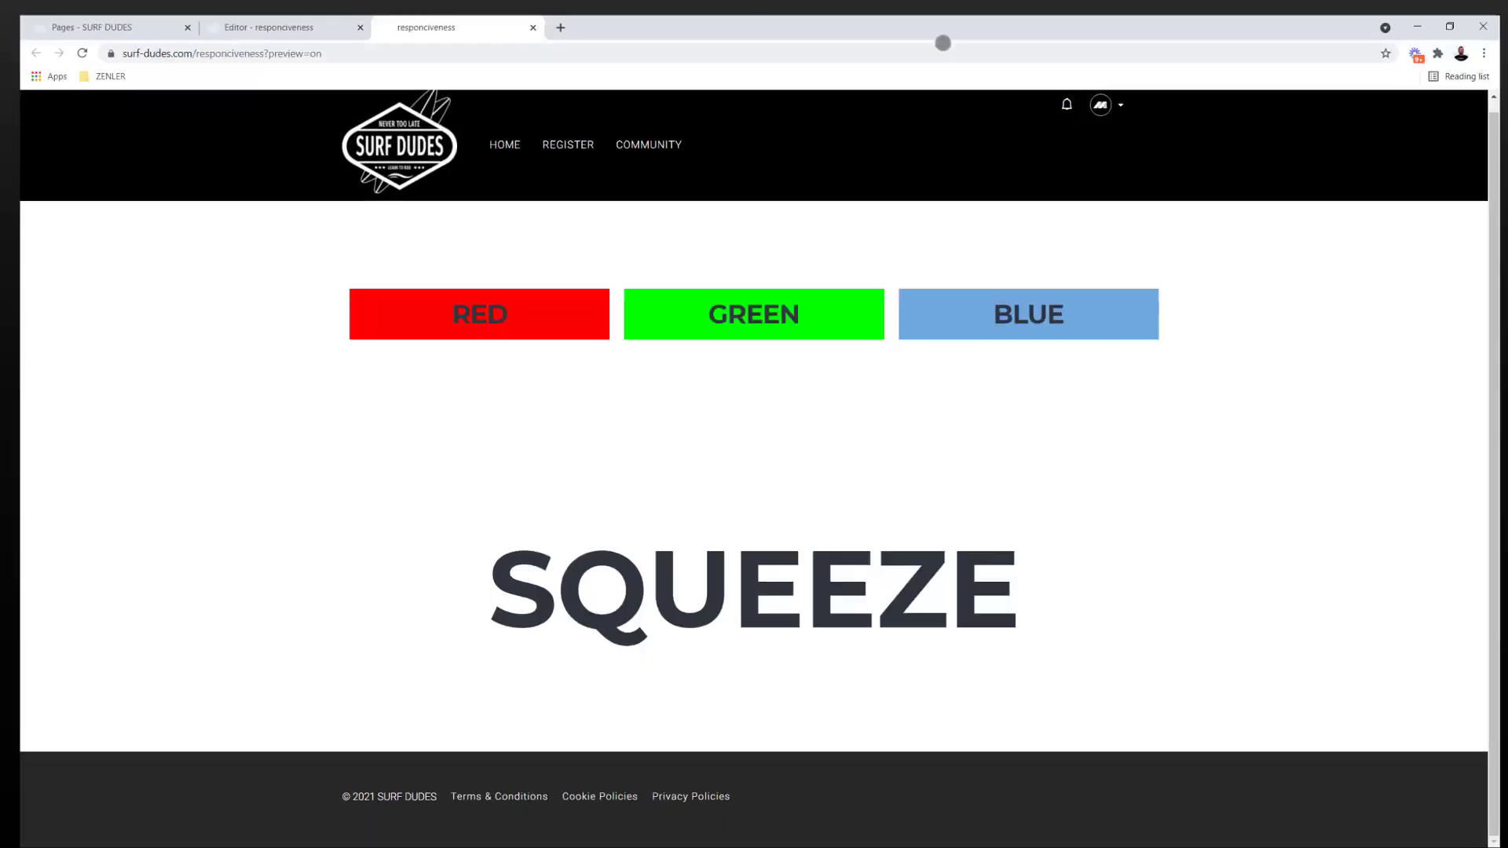
Inspect the page preview in device emulation, trying the Responsive, Galaxy Fold and Surface Duo sizes
right_click(1147, 426)
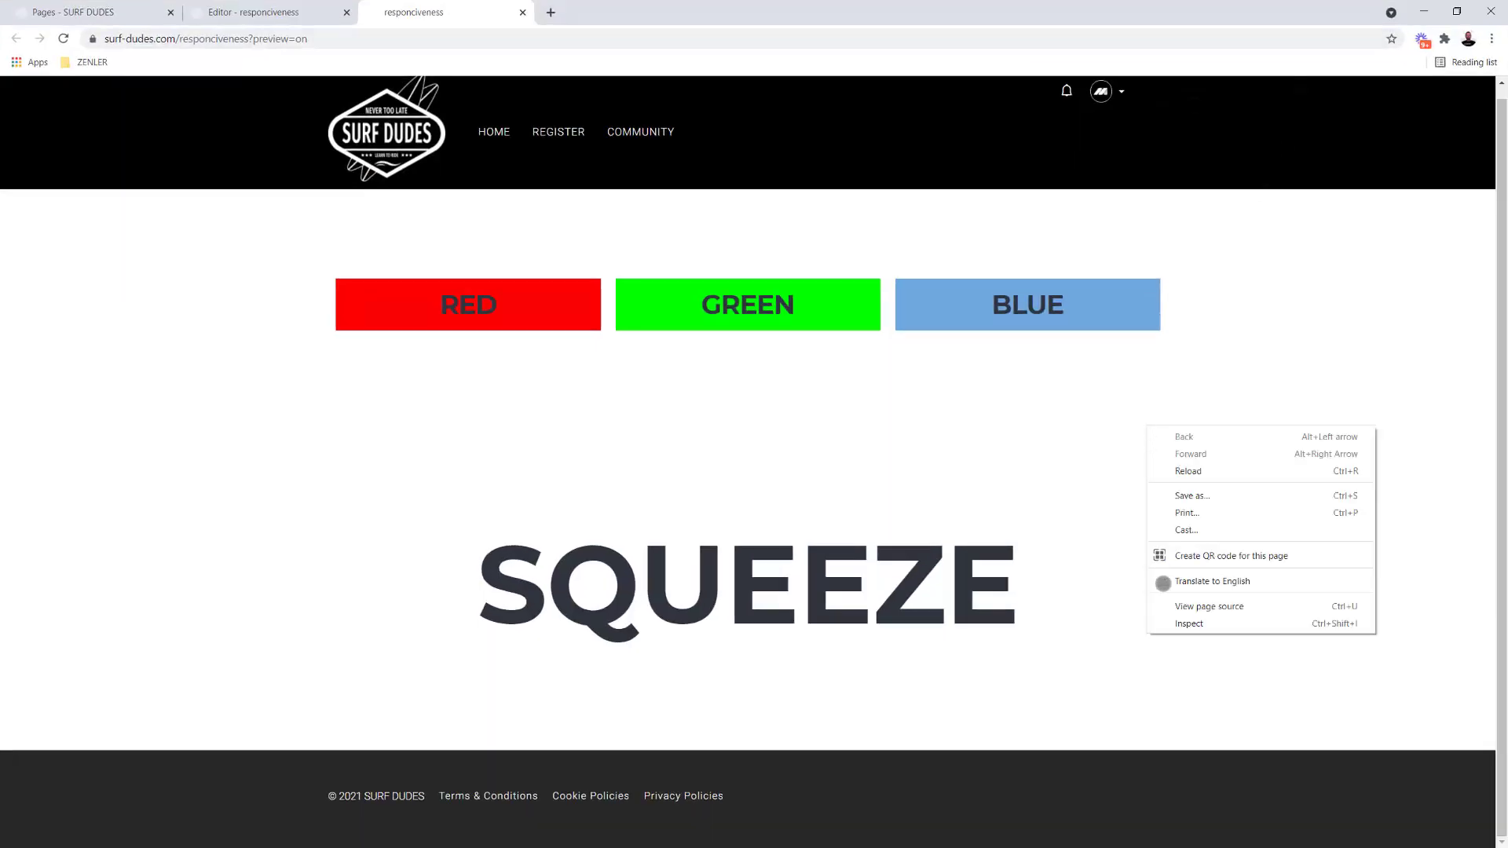
click(1193, 624)
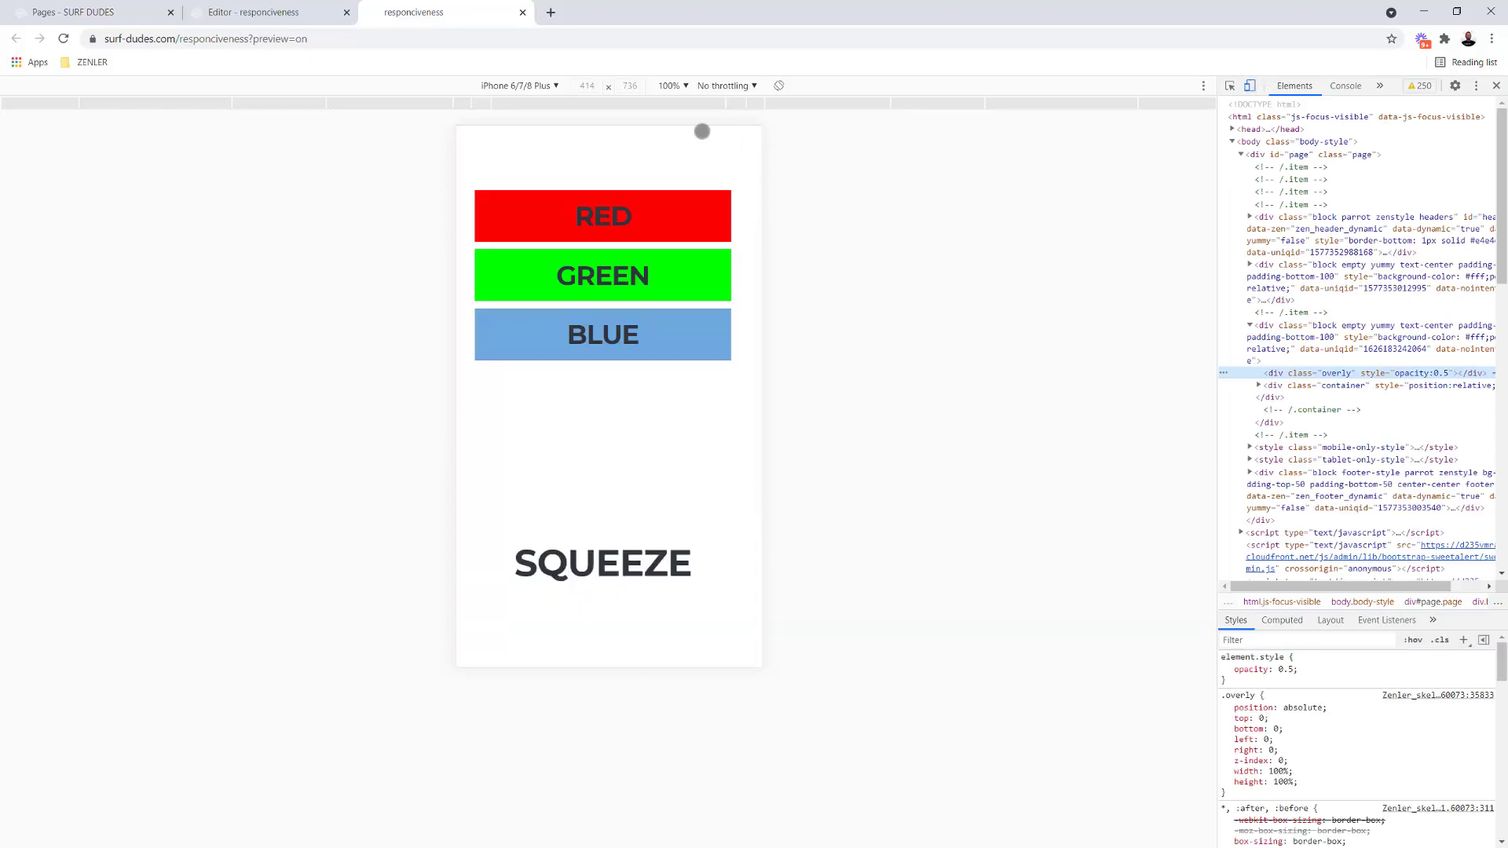
click(686, 86)
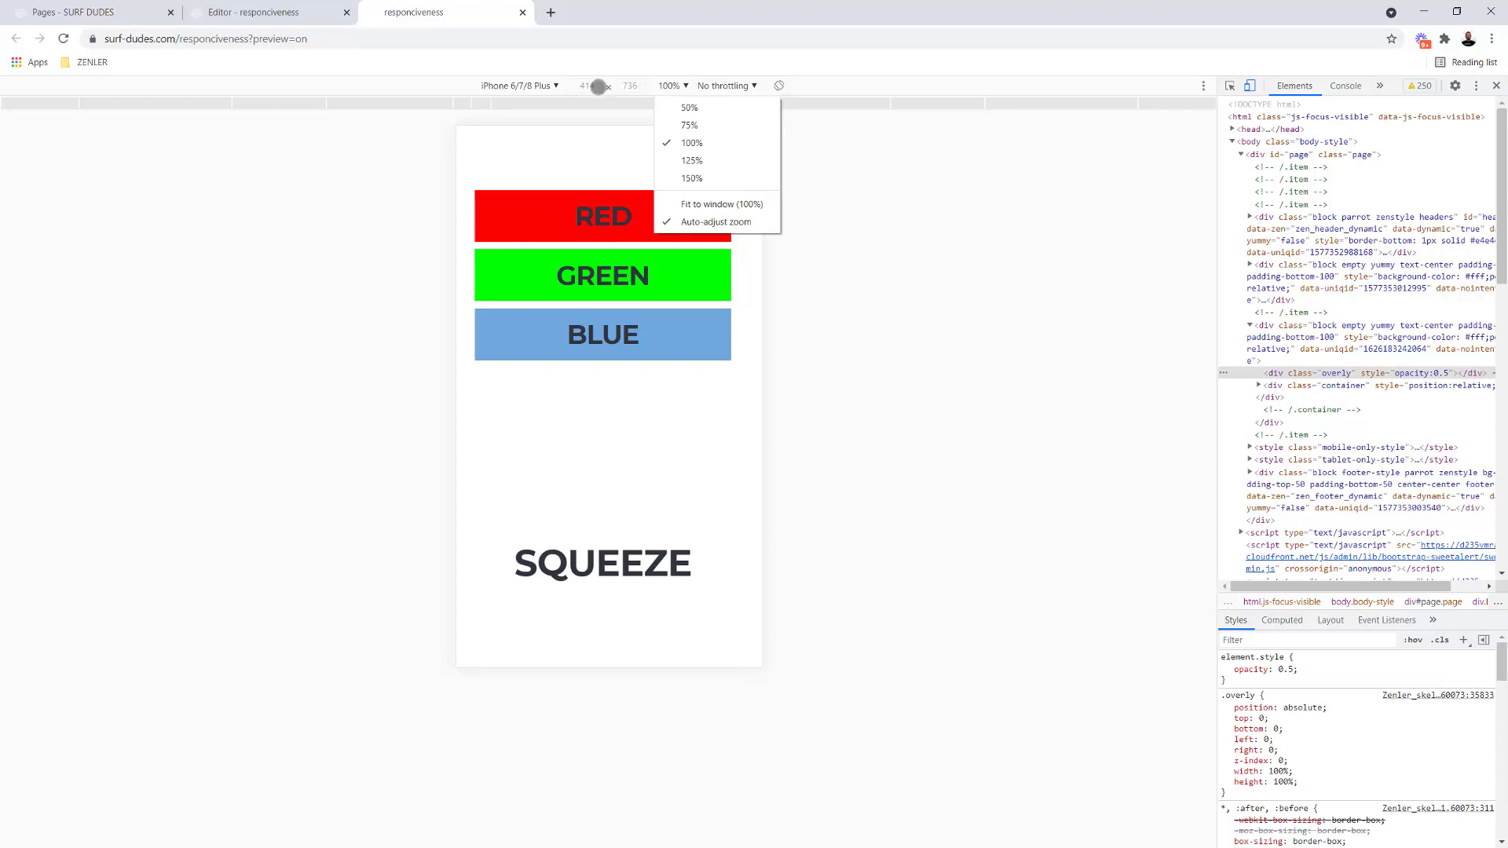
click(556, 85)
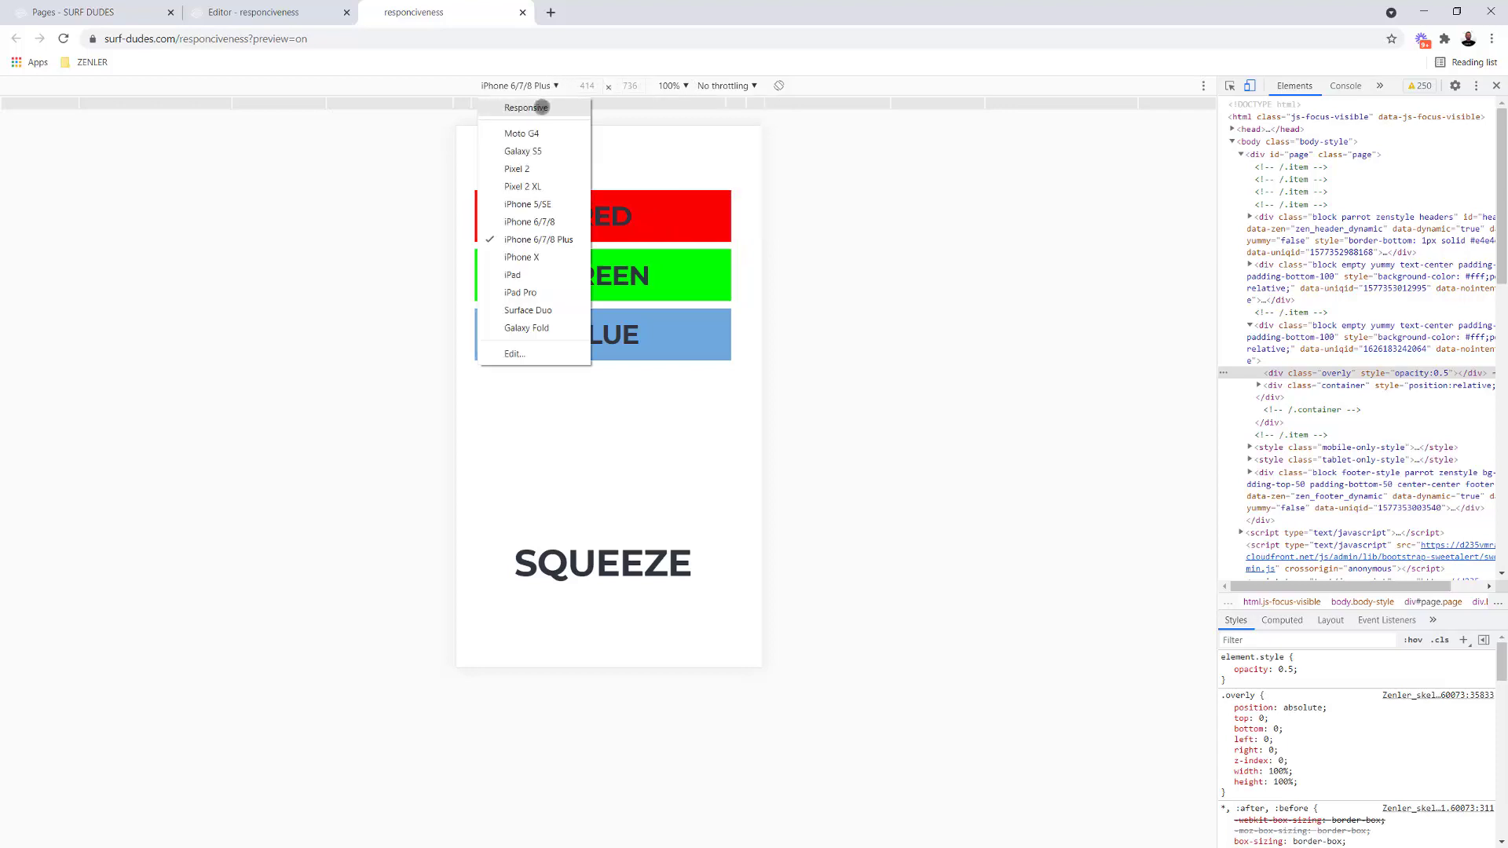
click(540, 106)
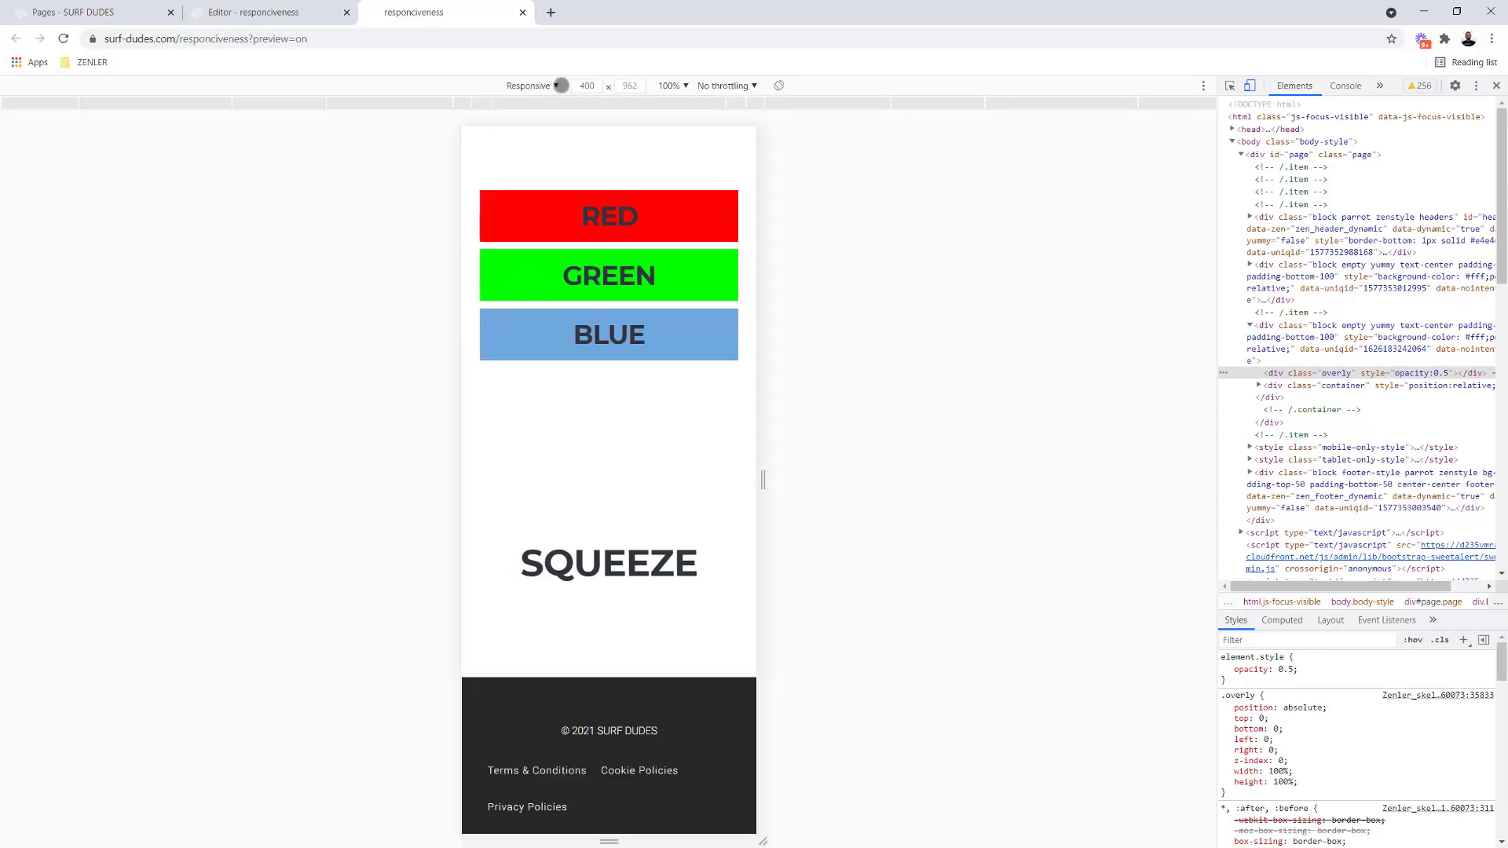
click(560, 84)
click(559, 326)
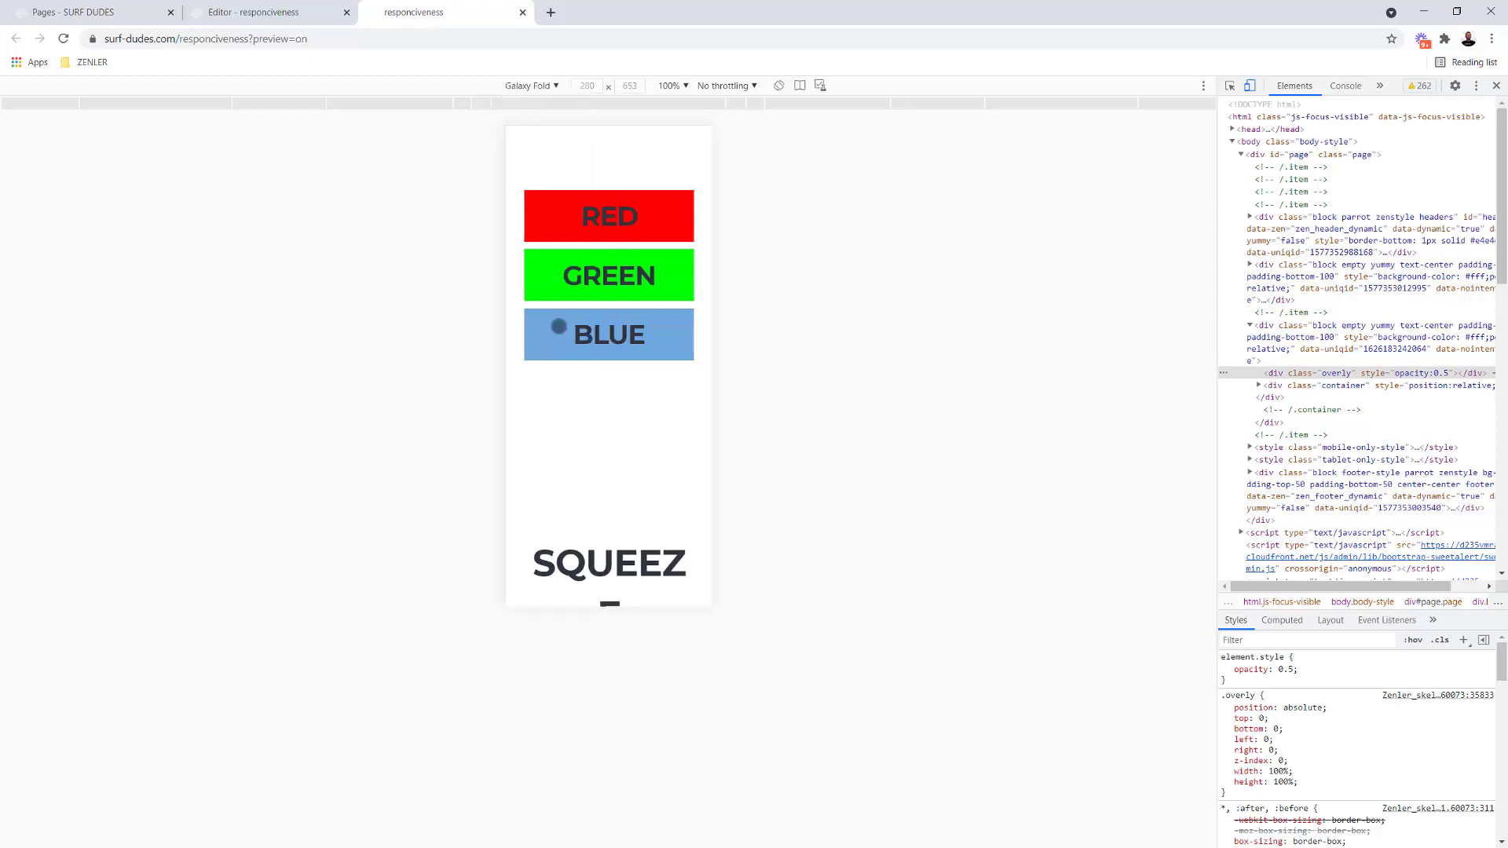
click(548, 87)
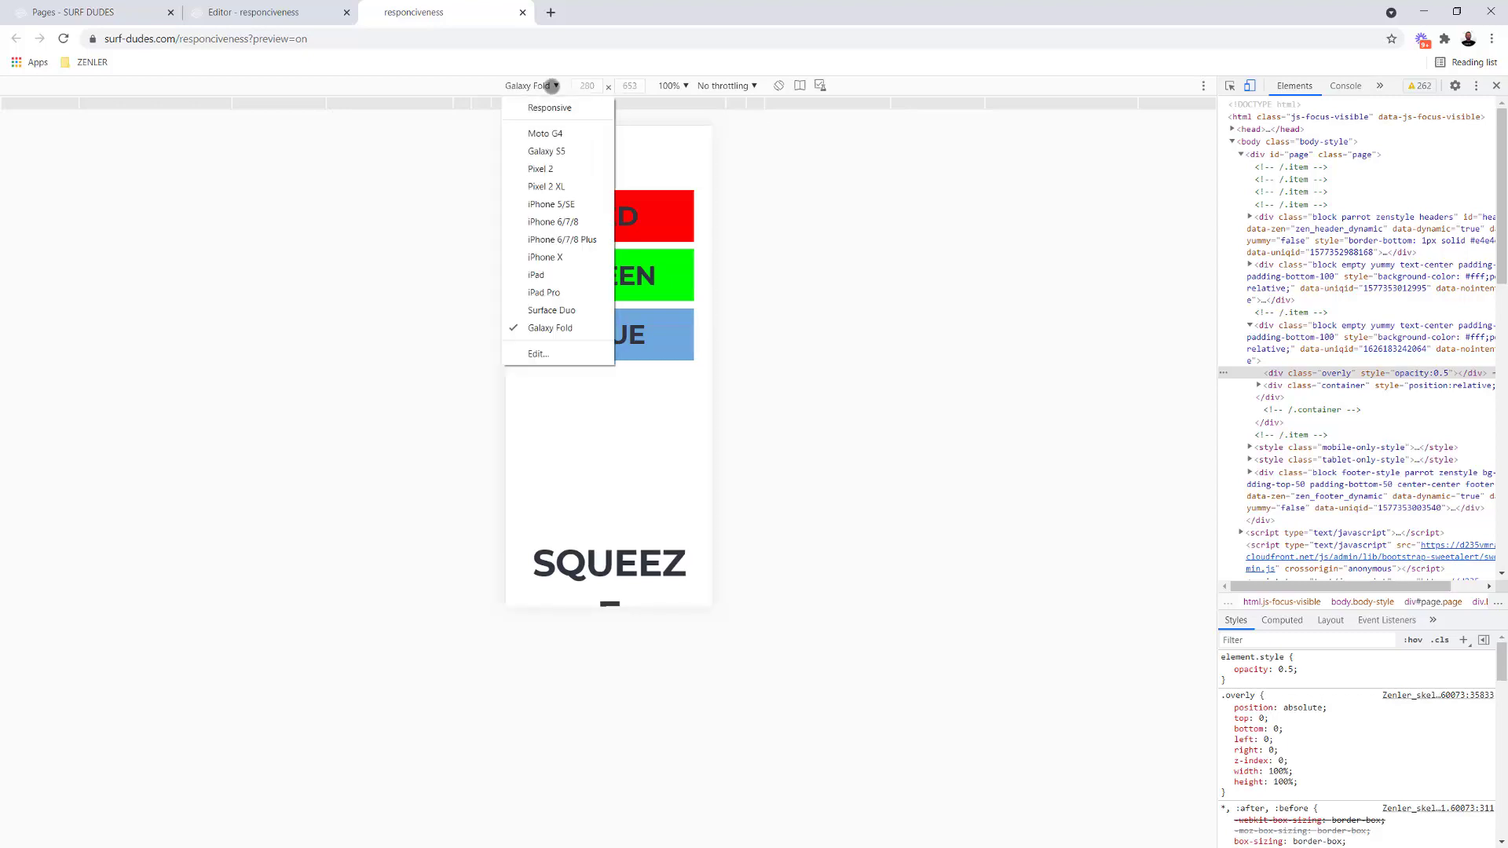
click(546, 312)
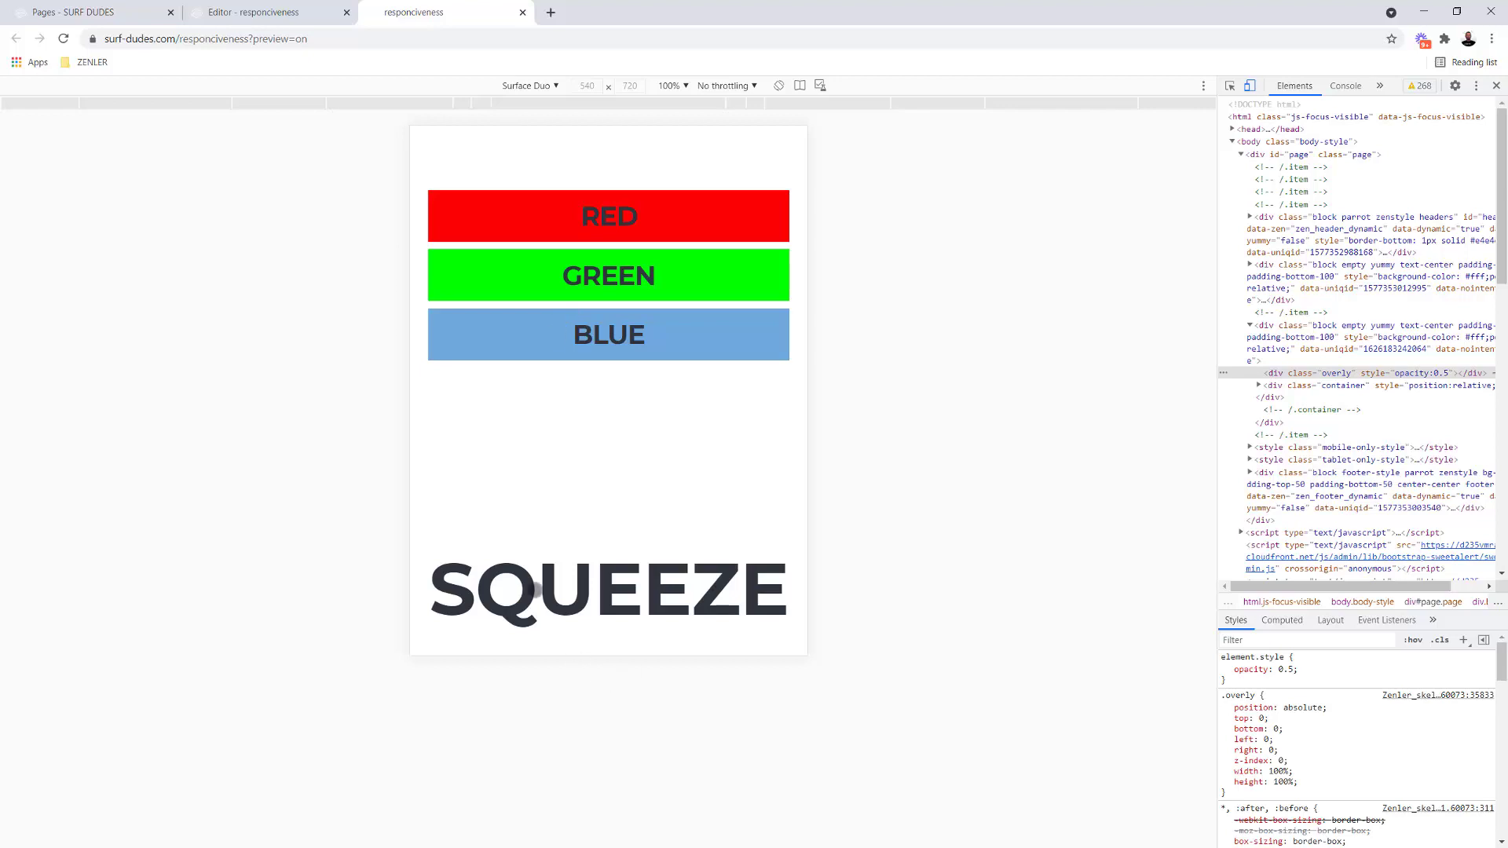
Return to the page editor and examine the SQUEEZE heading's tablet and desktop-only style settings
click(297, 13)
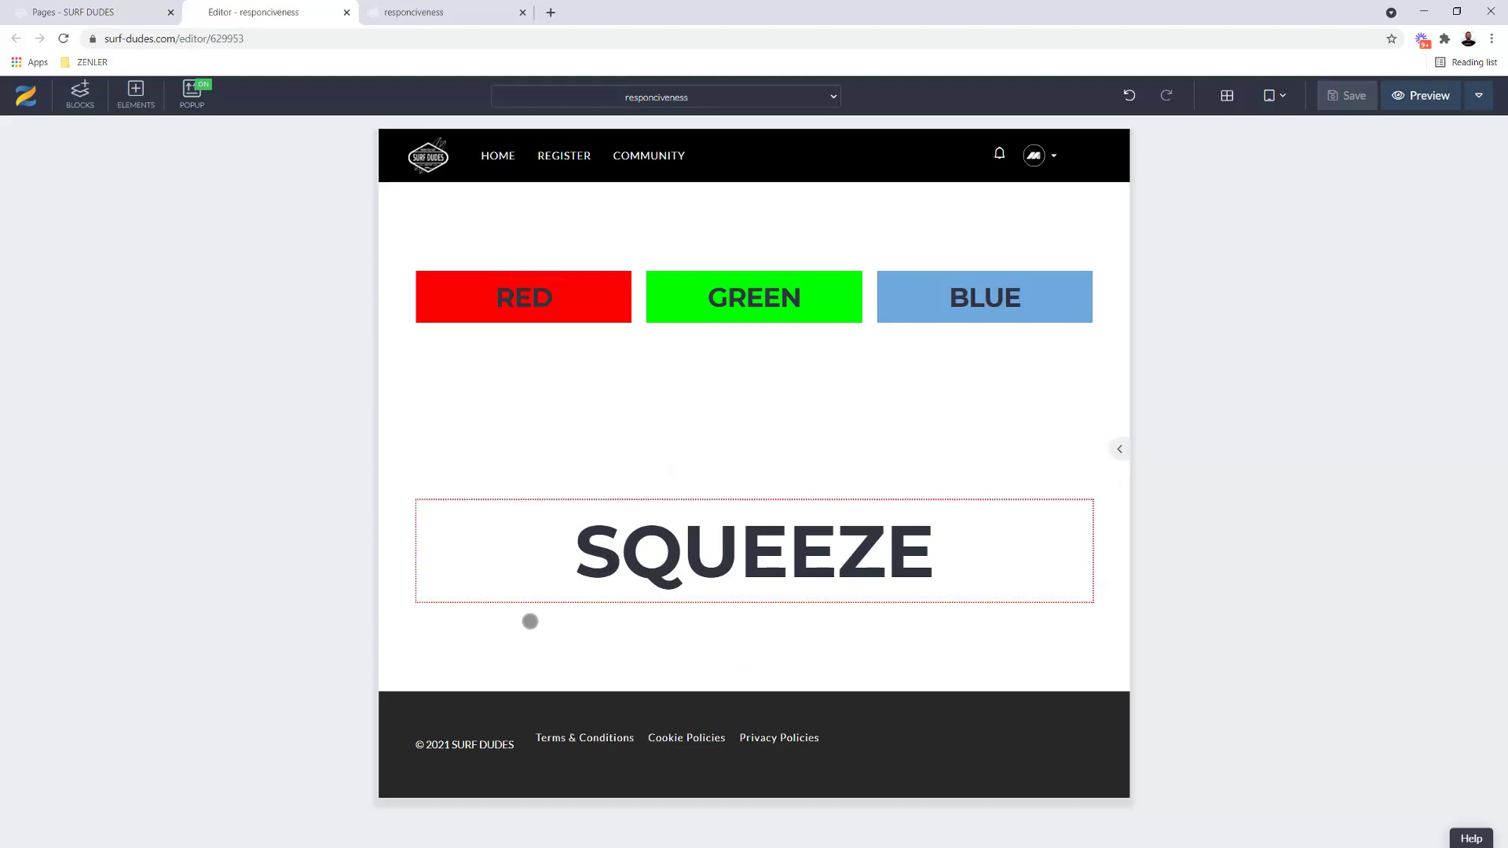
click(446, 523)
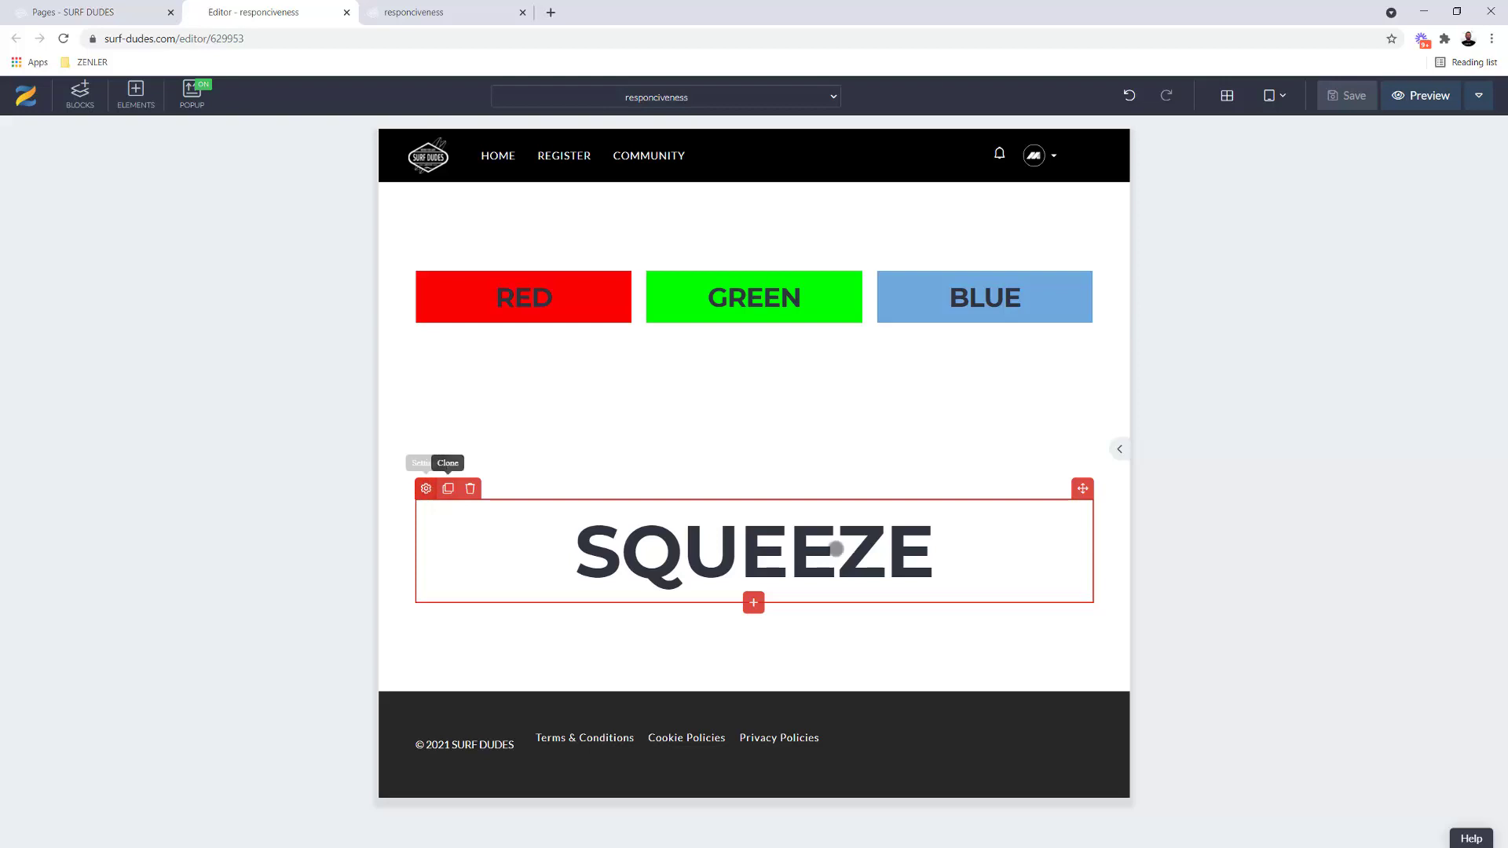
double_click(547, 544)
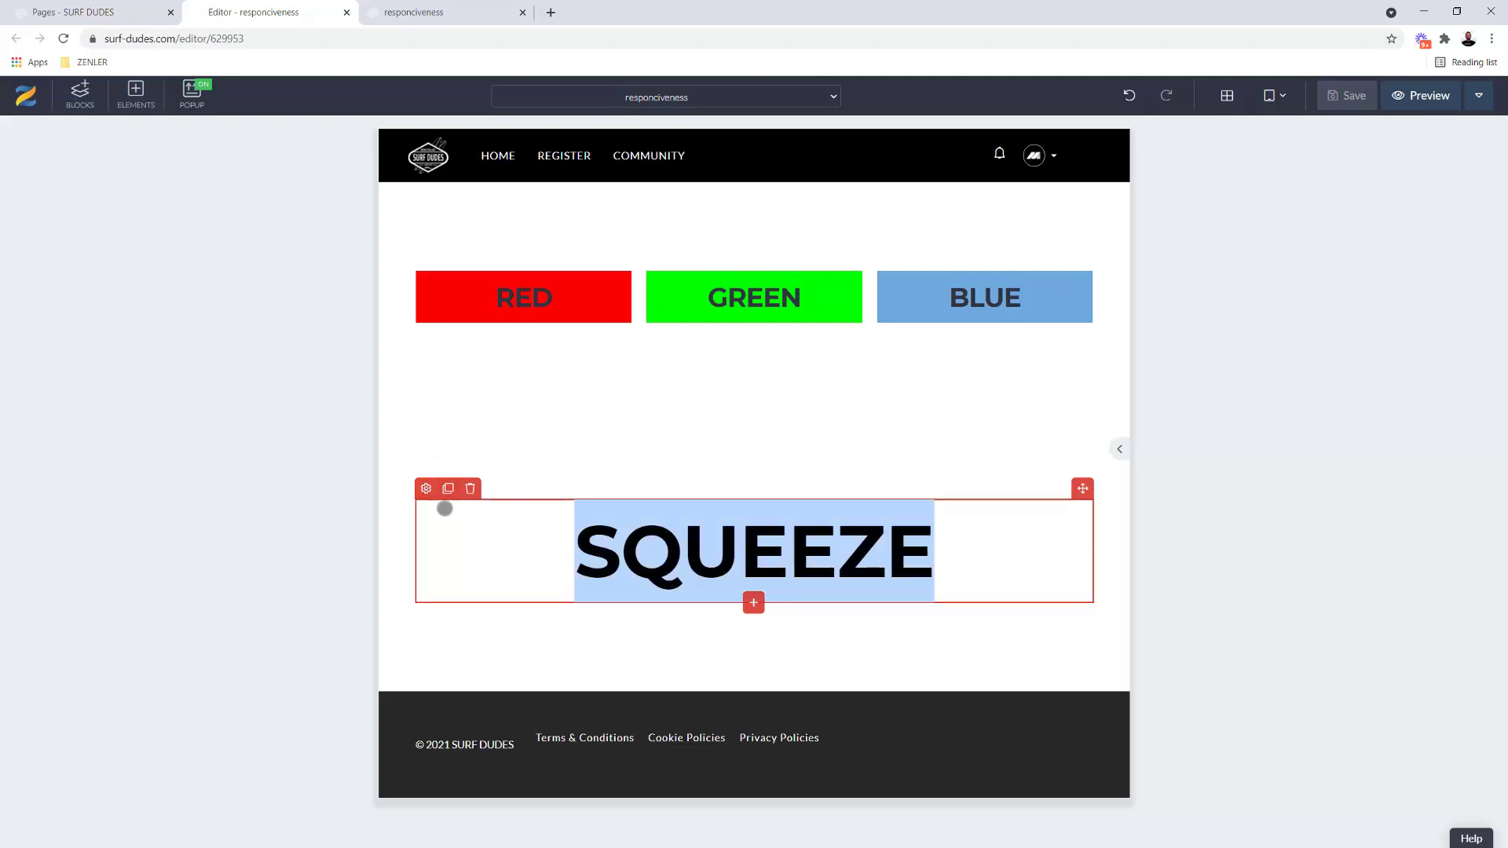
click(512, 518)
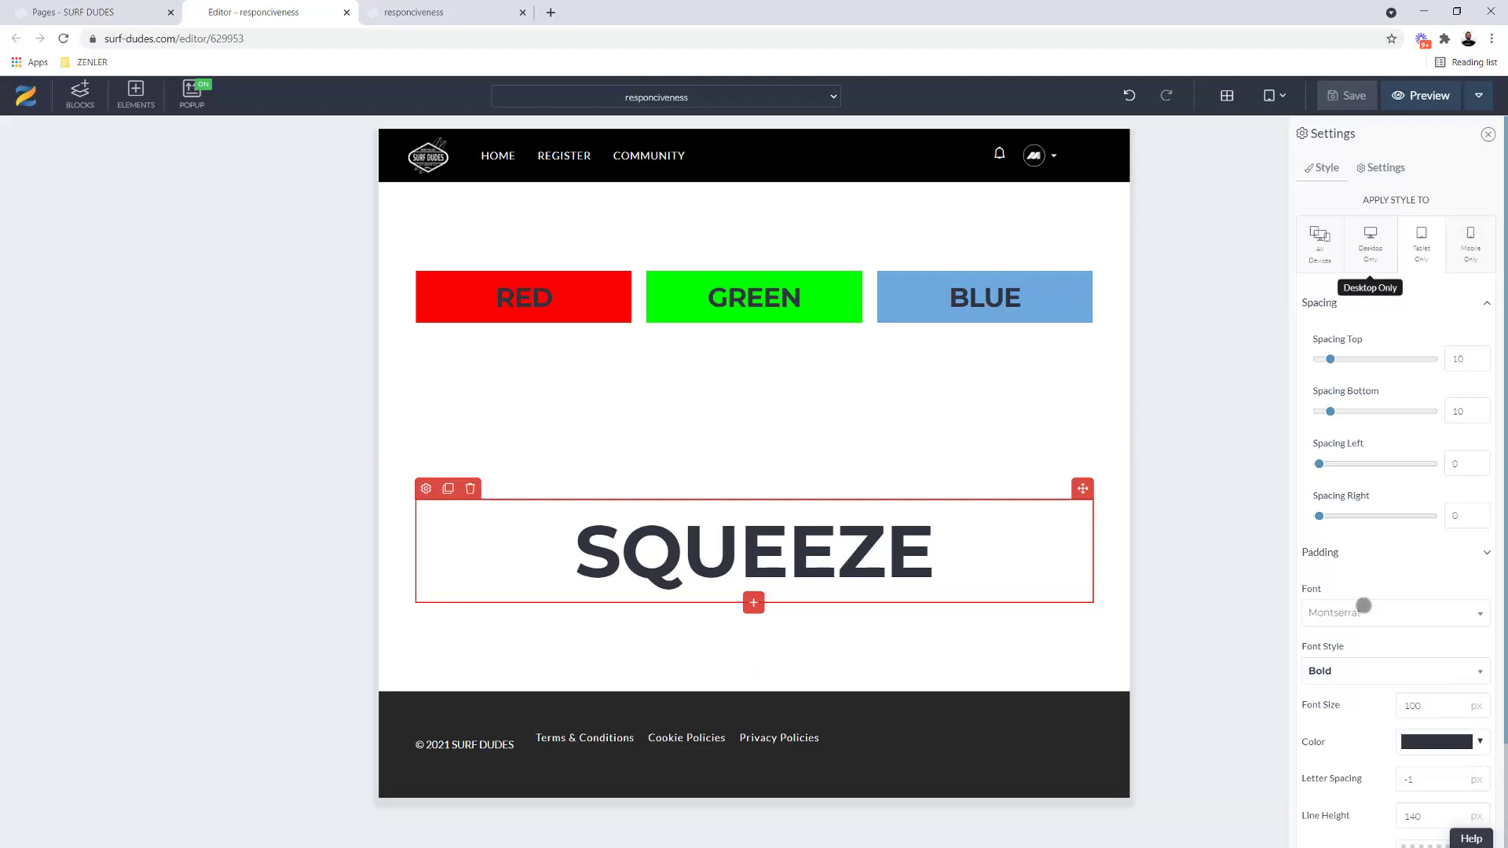
click(1370, 244)
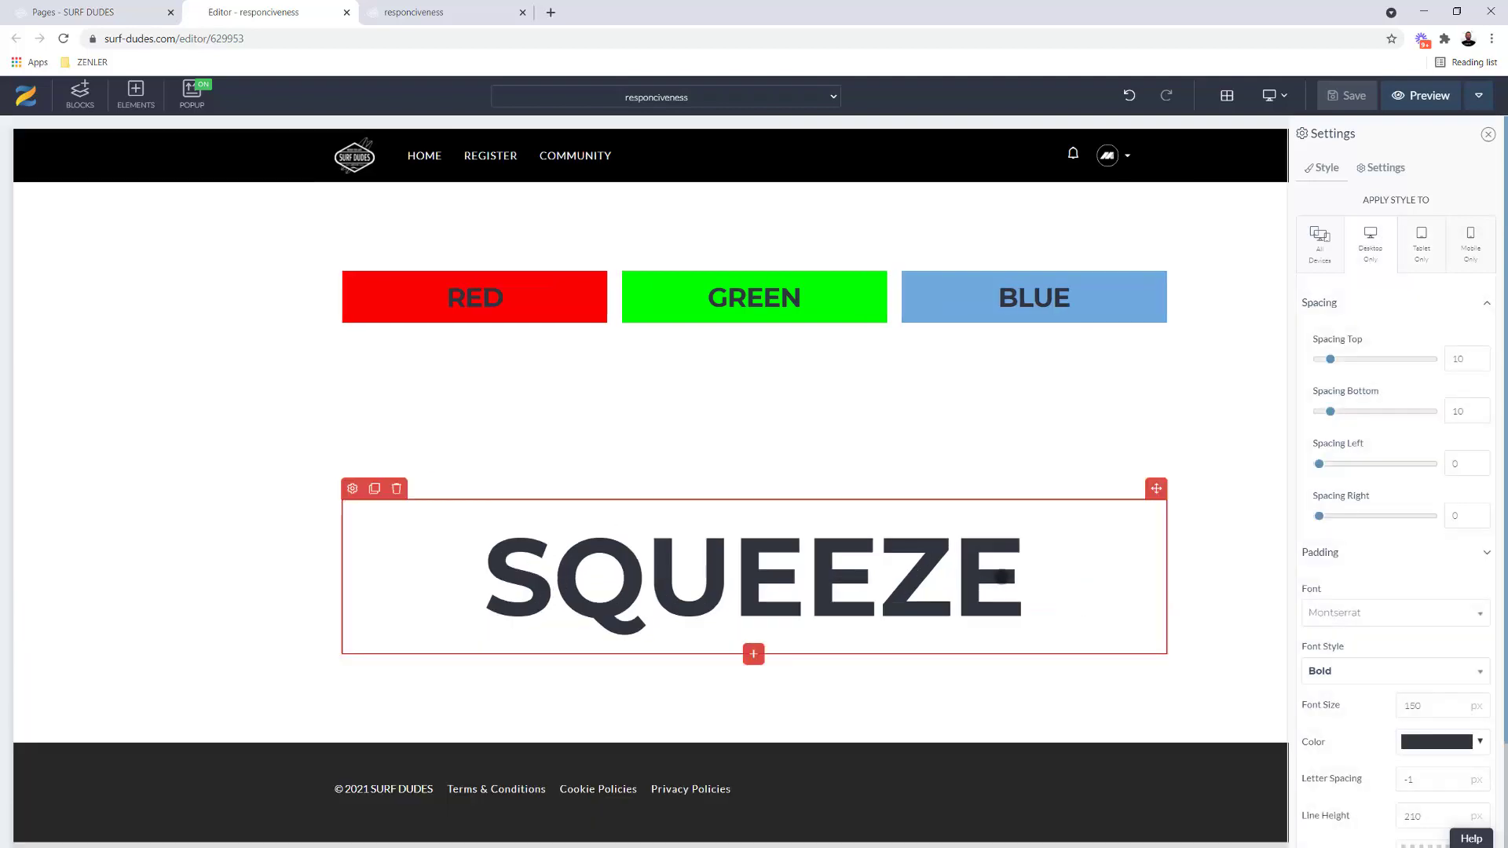
click(1022, 598)
drag(1022, 599, 484, 577)
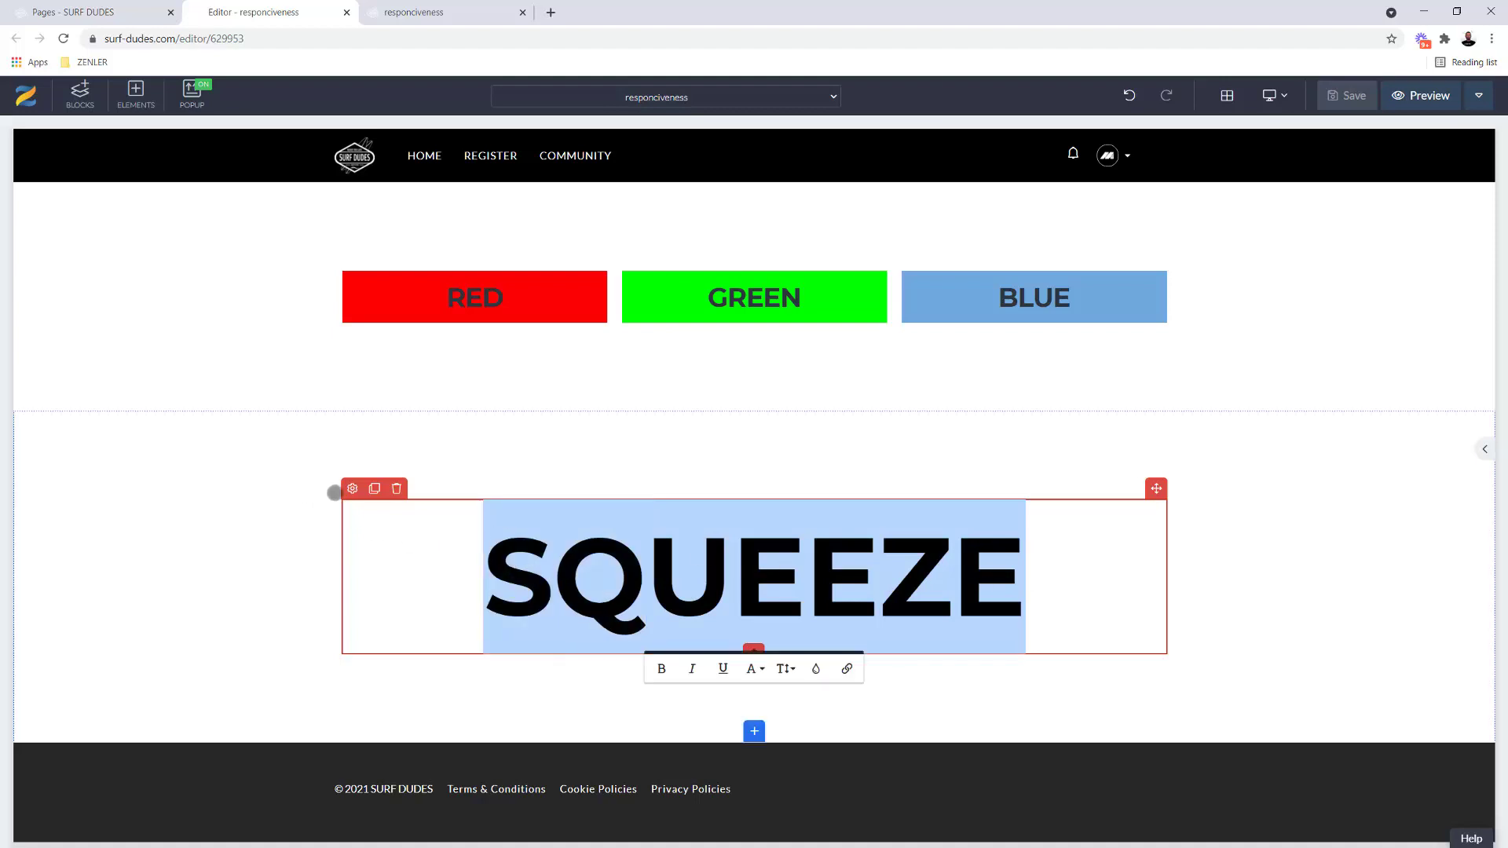
click(665, 637)
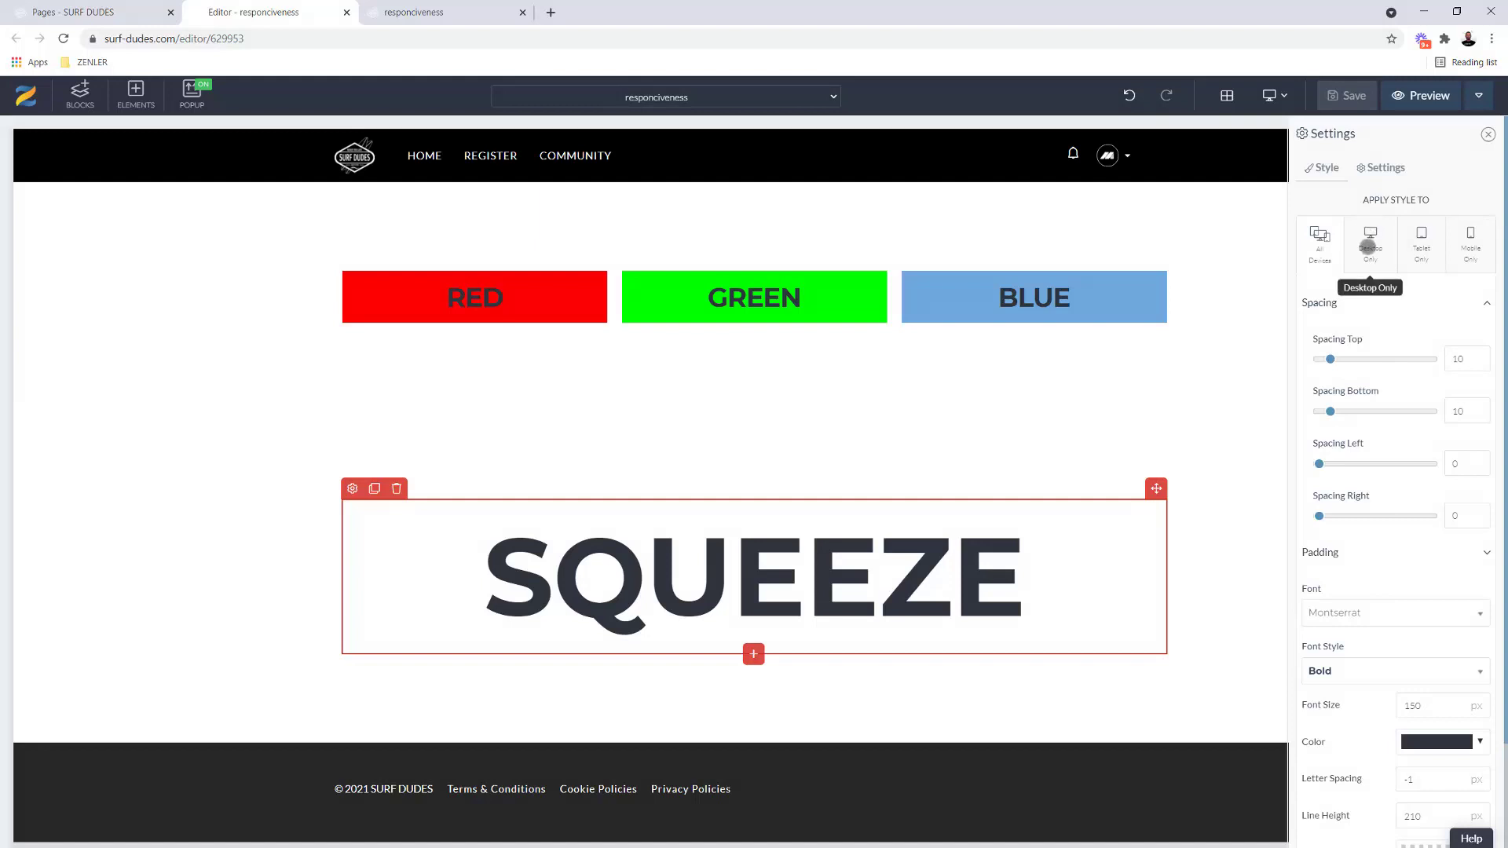
Set the SQUEEZE heading's desktop-only text color to red
click(1367, 246)
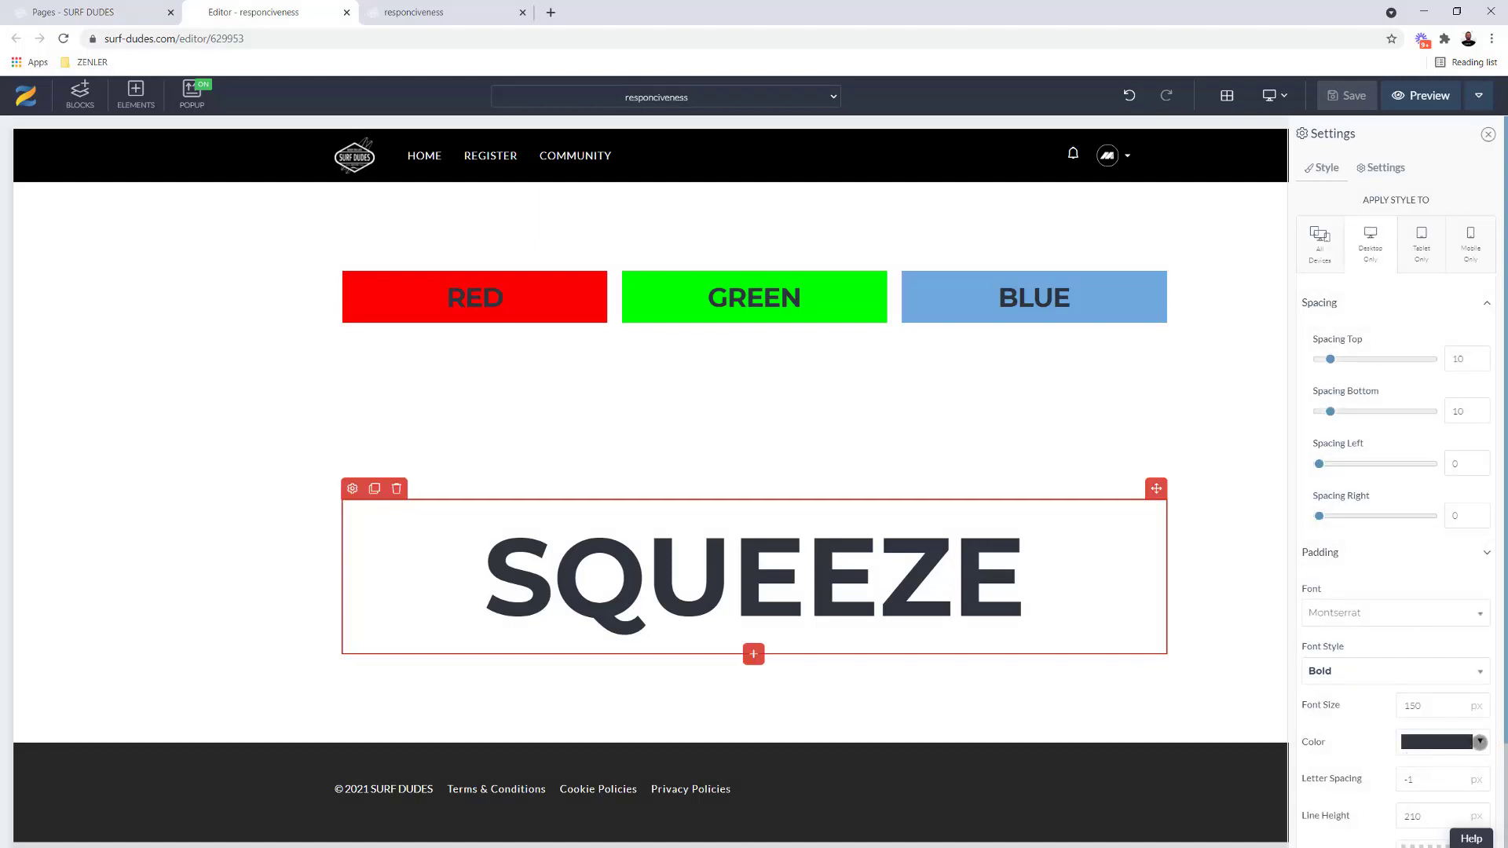
click(1480, 742)
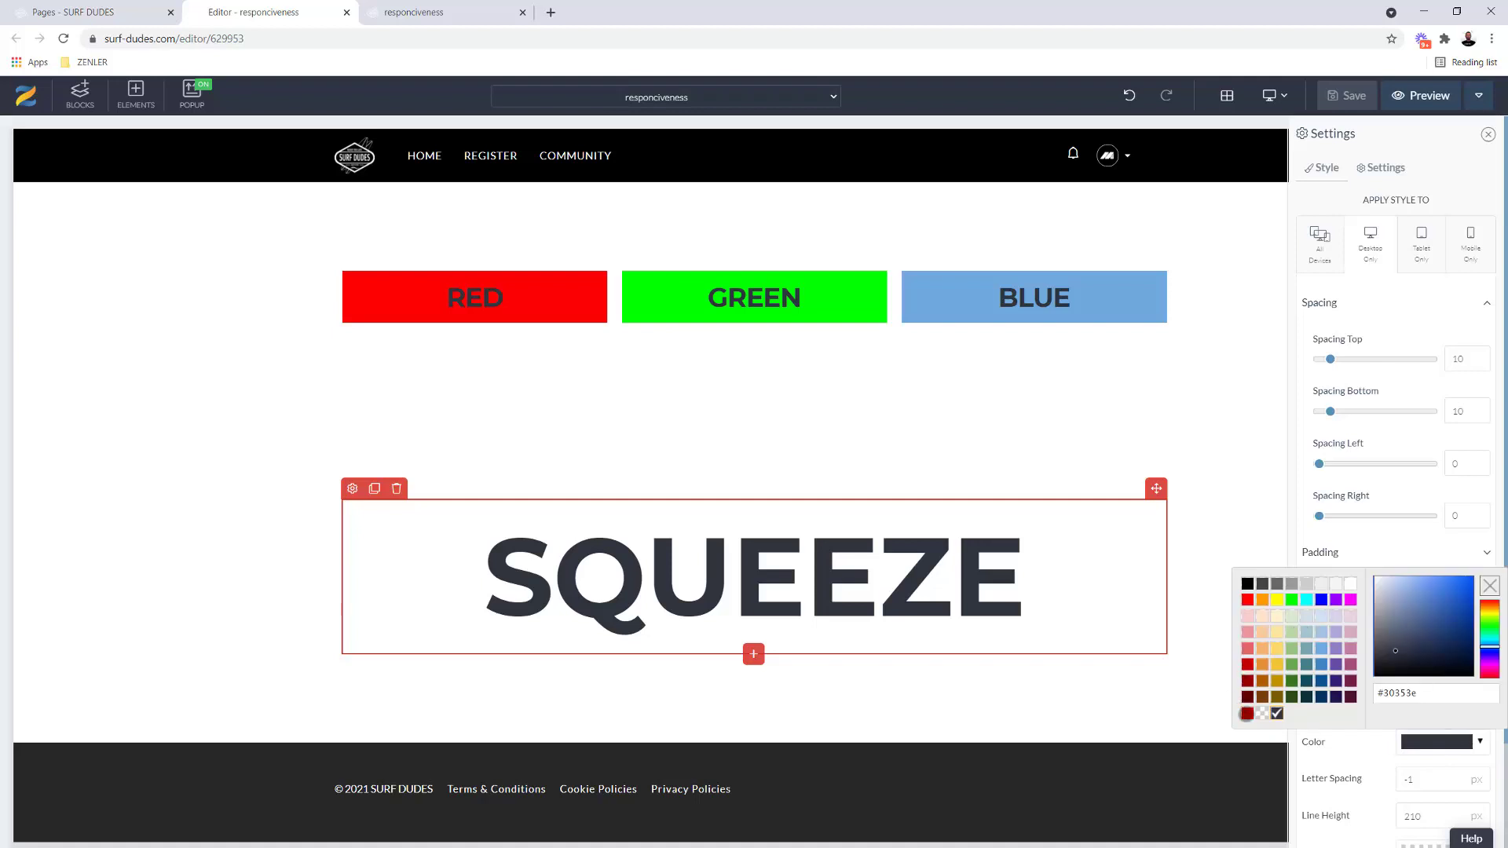
click(1332, 456)
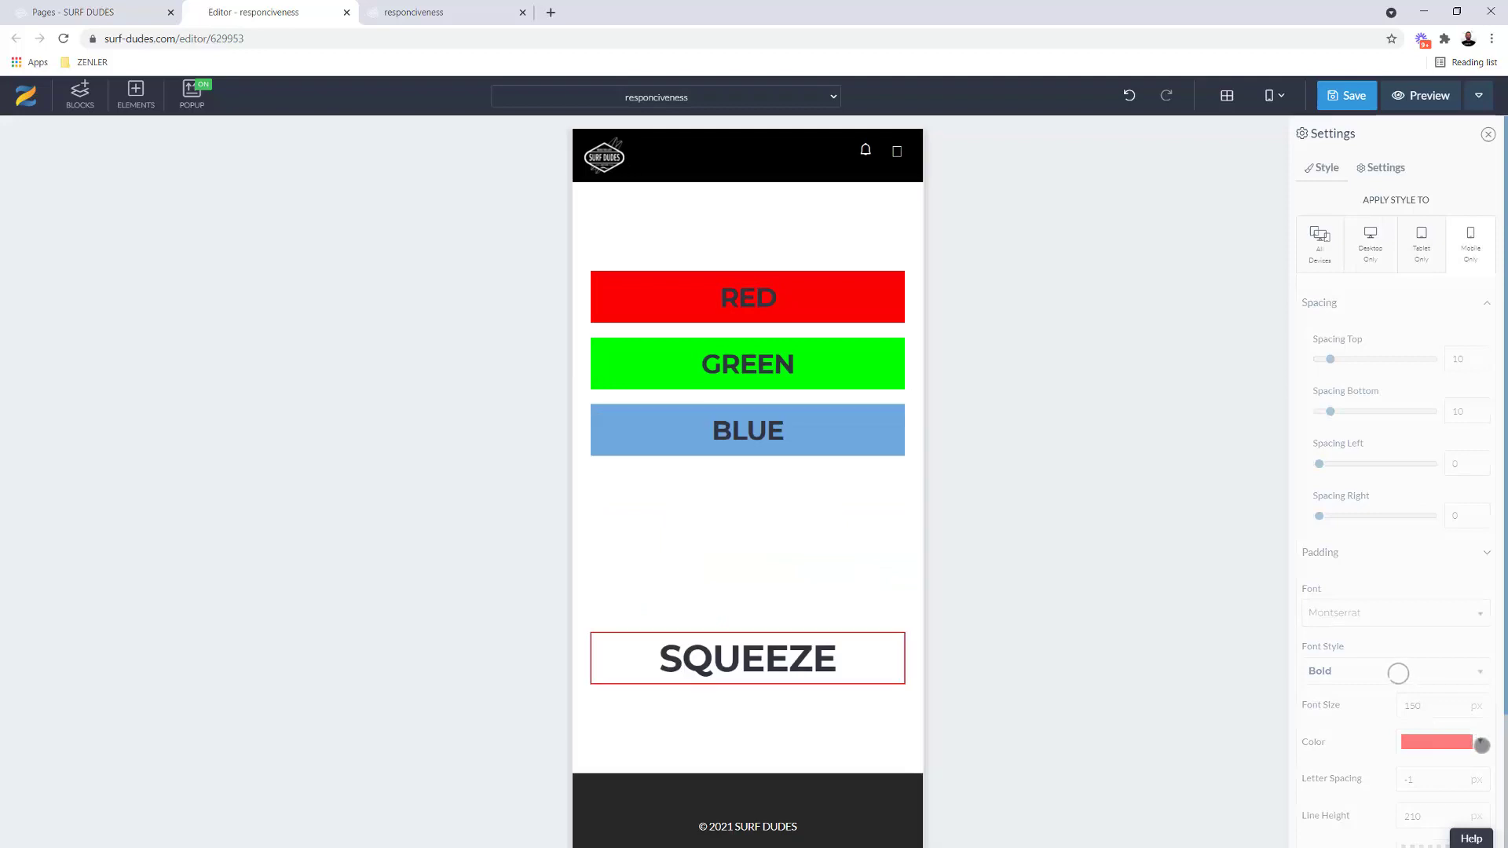
Set the SQUEEZE heading's mobile-only text color to green, check it against the other device views, and save the page
click(1480, 741)
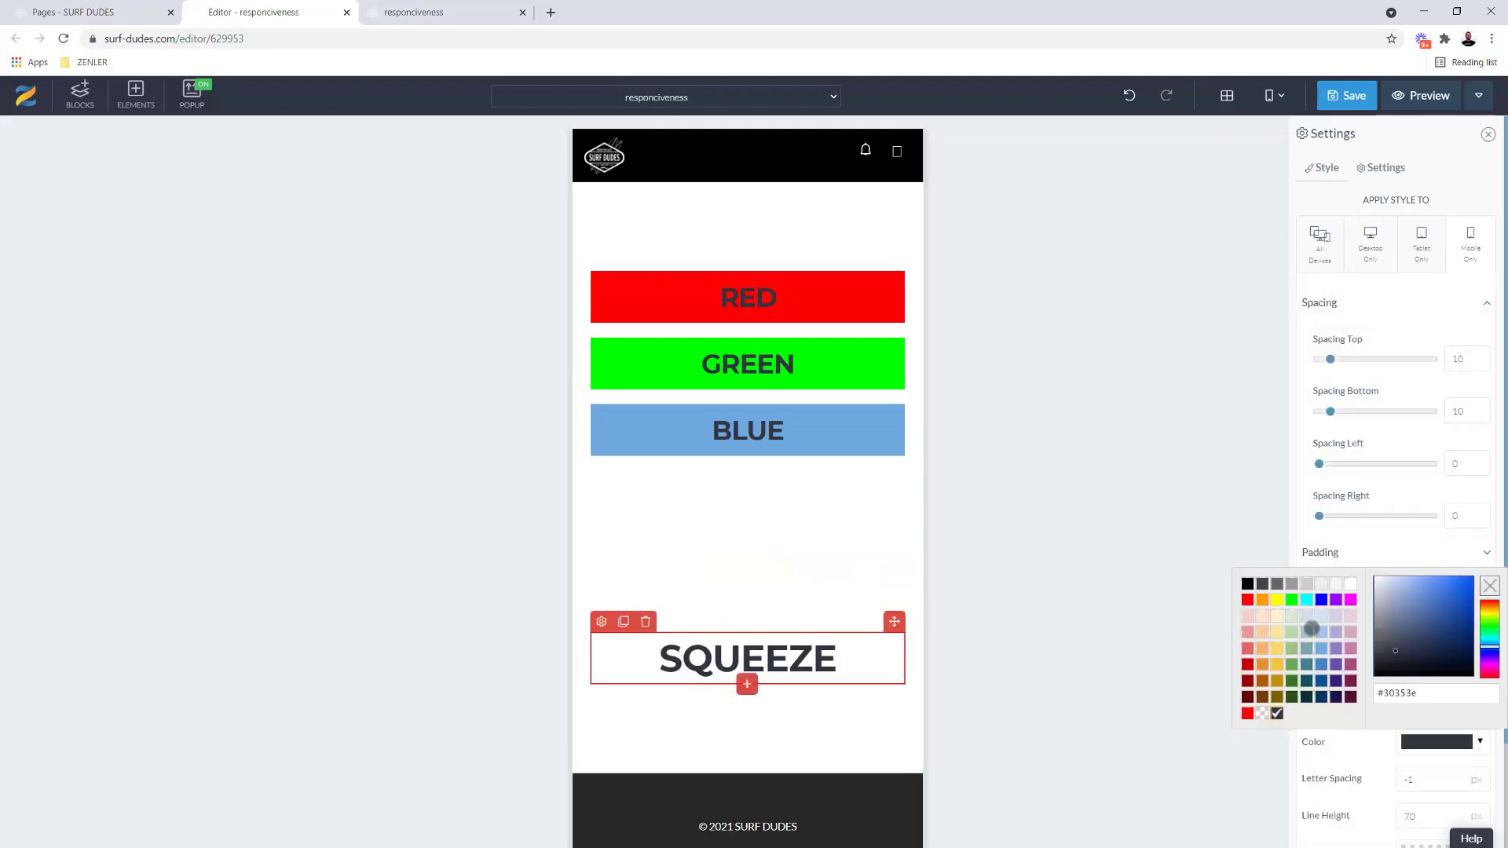
click(1290, 600)
click(1421, 233)
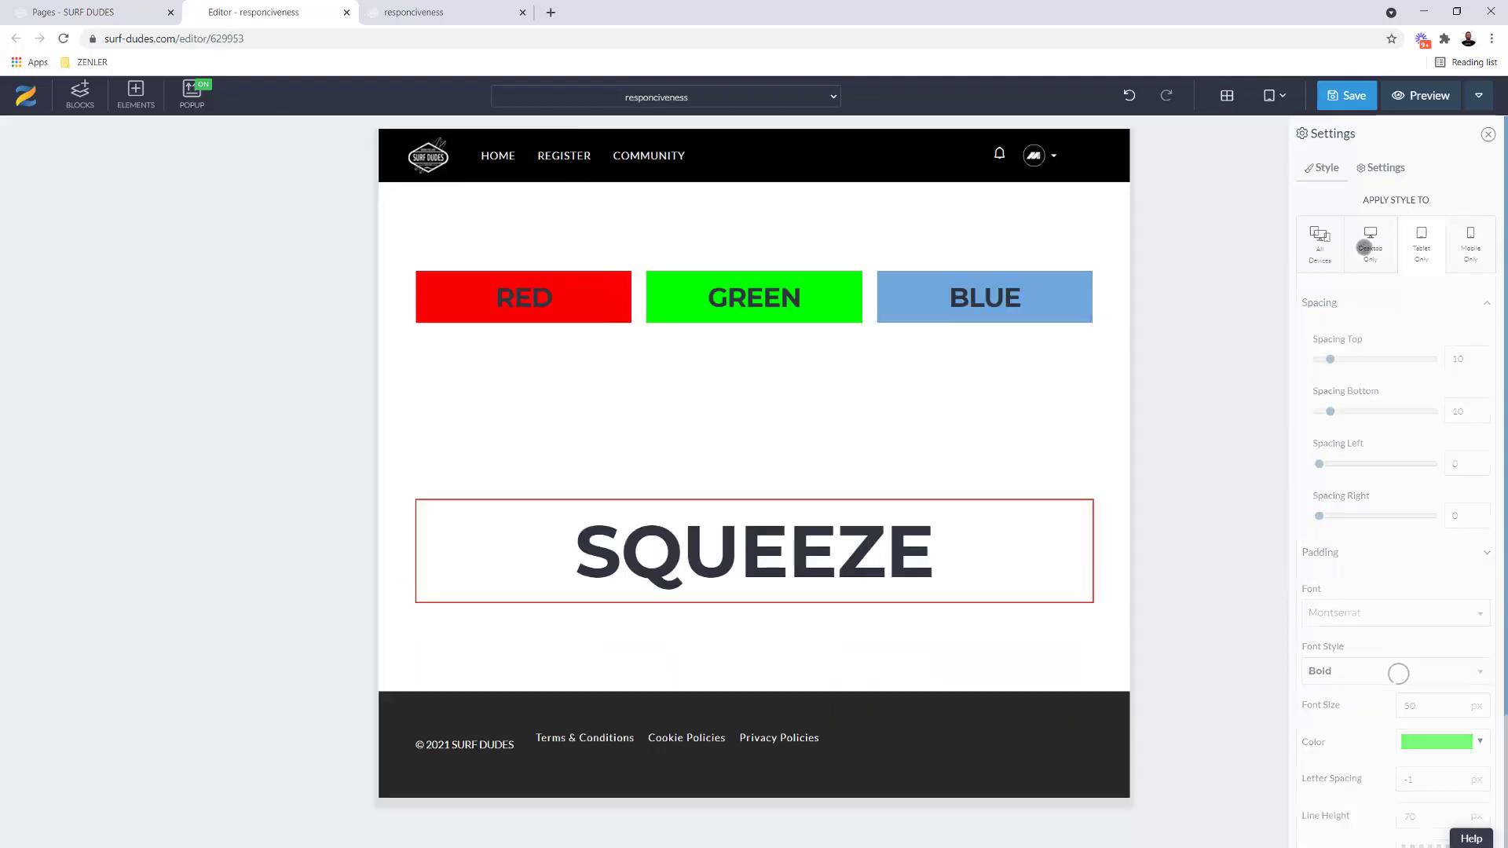
click(1371, 244)
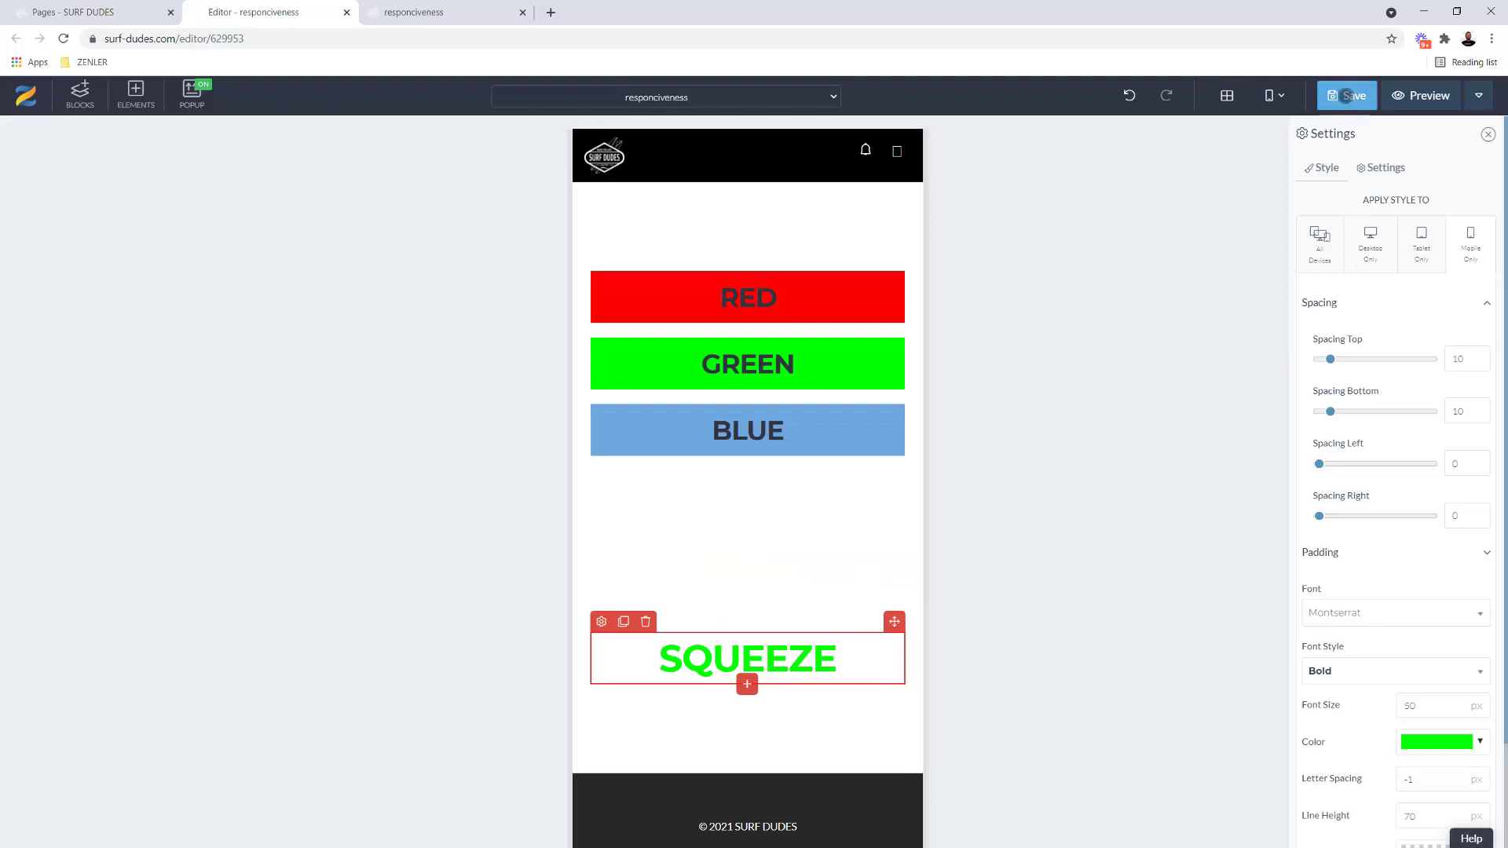
key(ctrl+s)
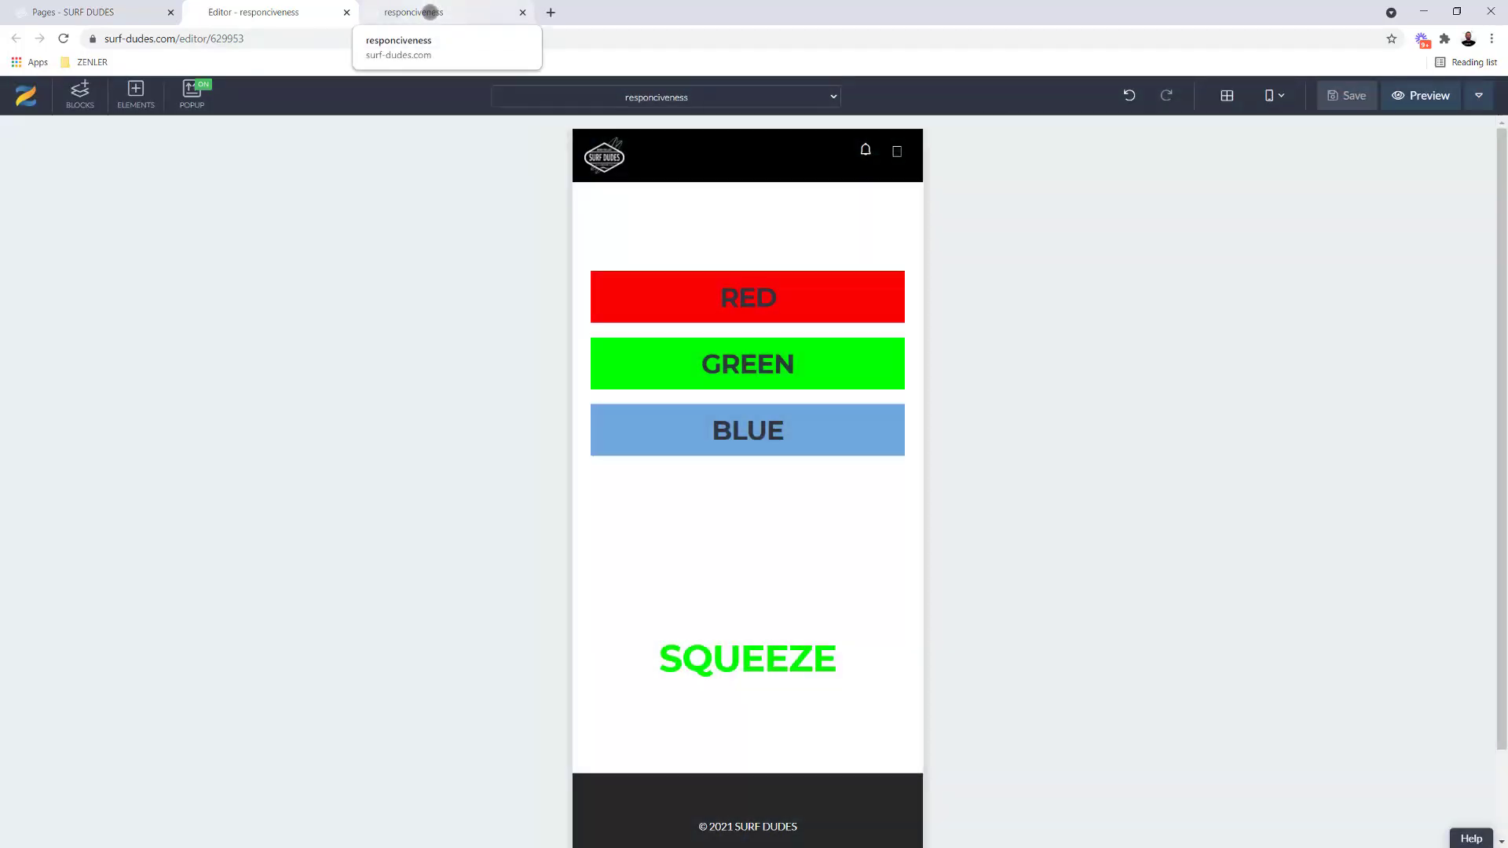
Reload the page preview, turn off device emulation, and check the SQUEEZE heading's color at full and reduced window widths
click(431, 12)
click(63, 38)
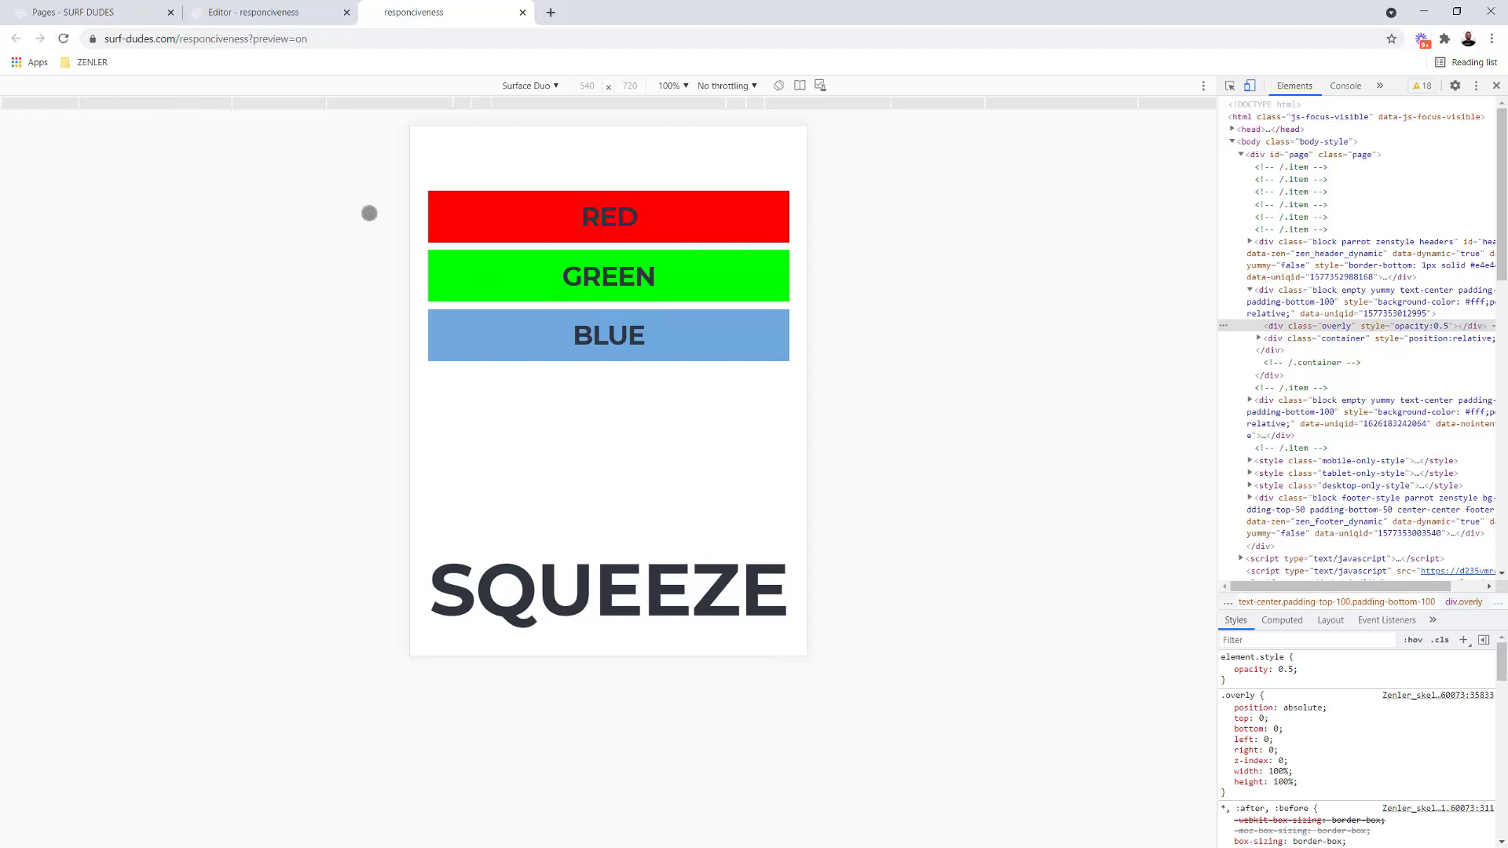
click(64, 39)
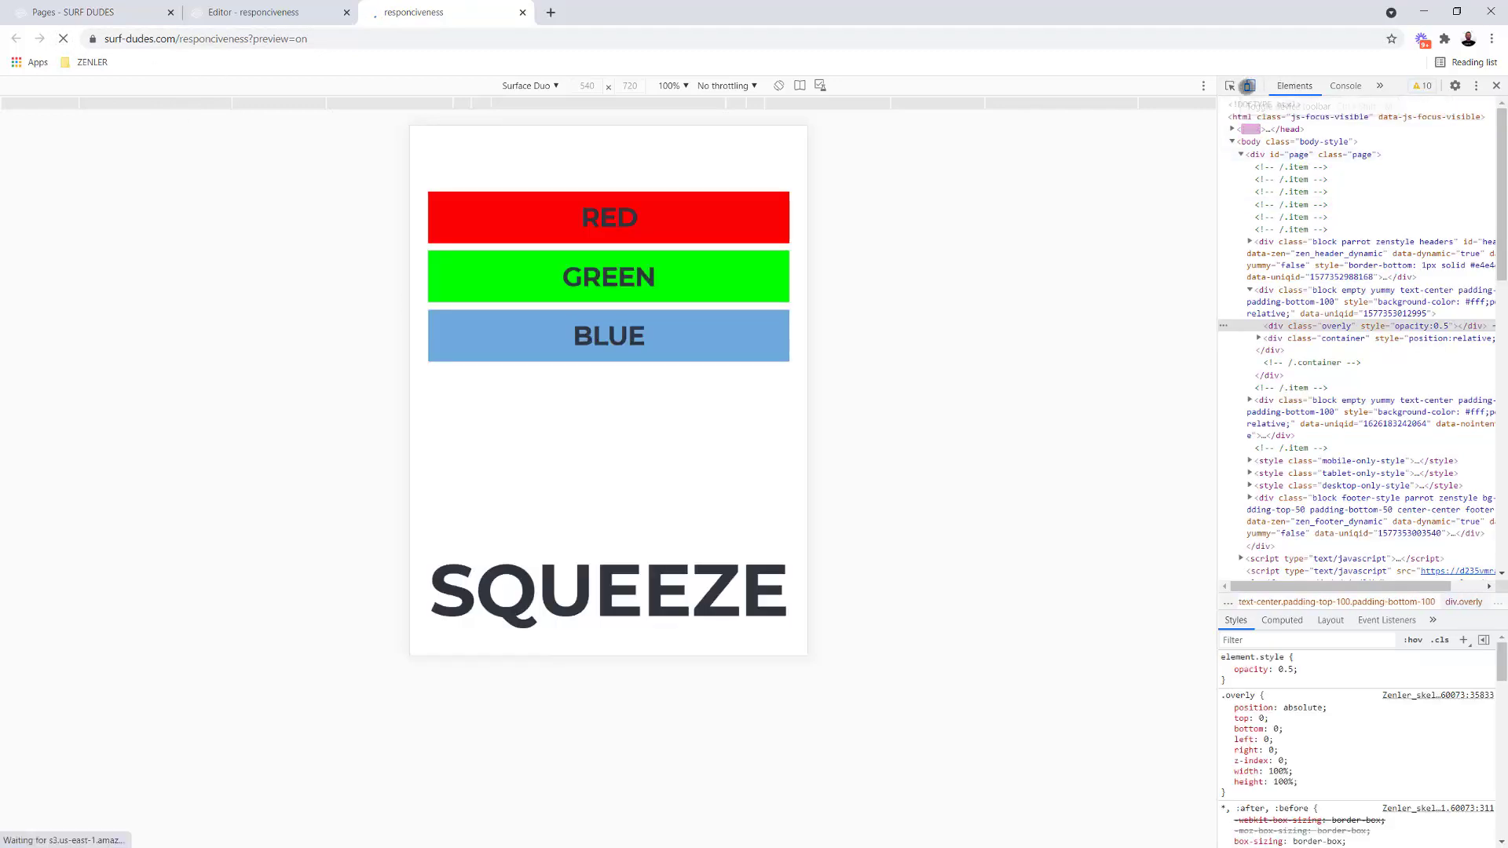
key(ctrl+shift+m)
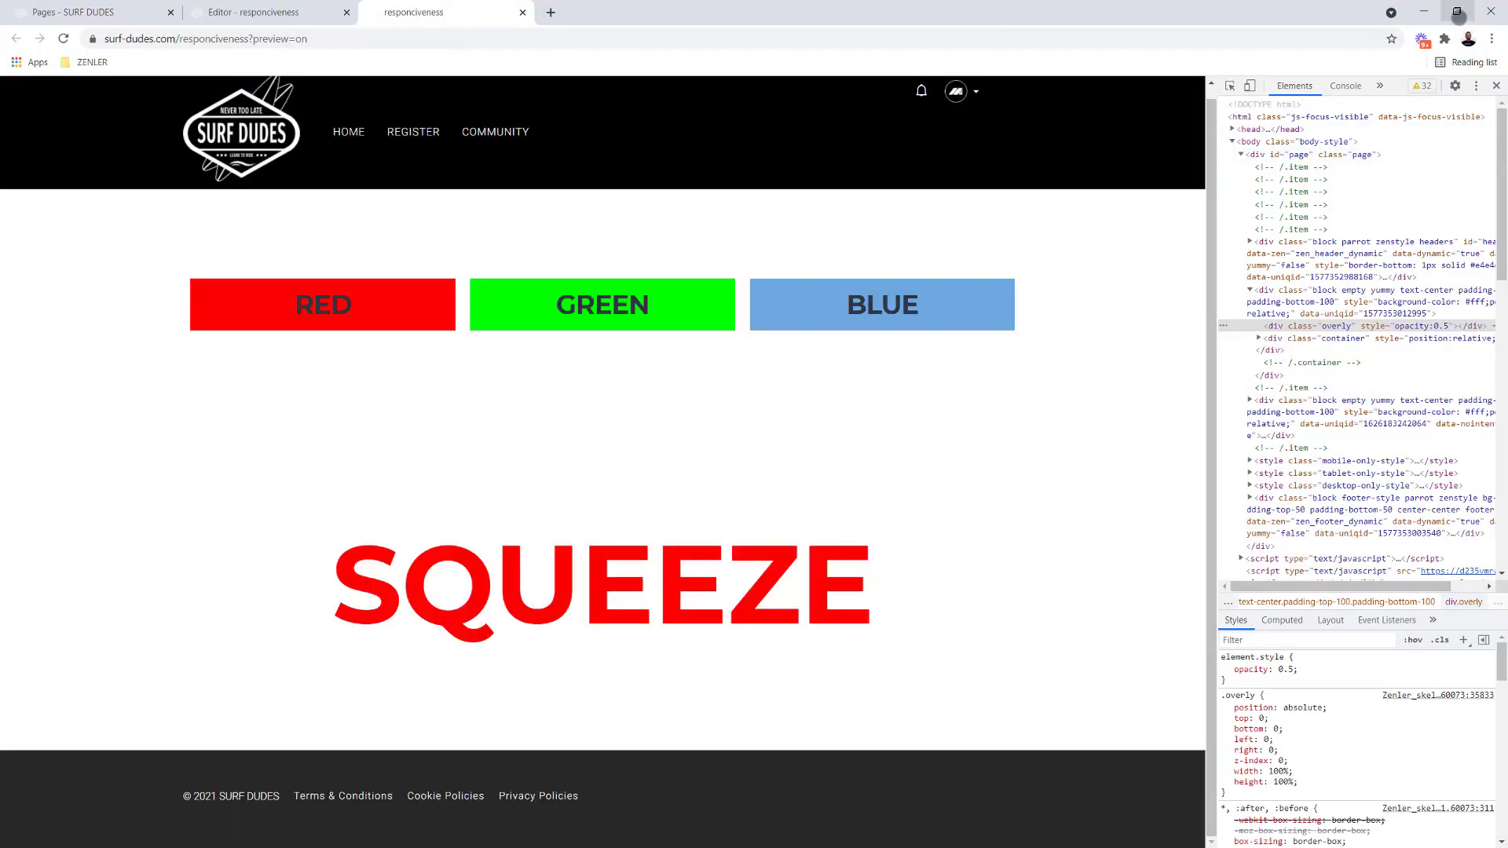
click(1457, 12)
drag(958, 406, 1288, 424)
click(1239, 28)
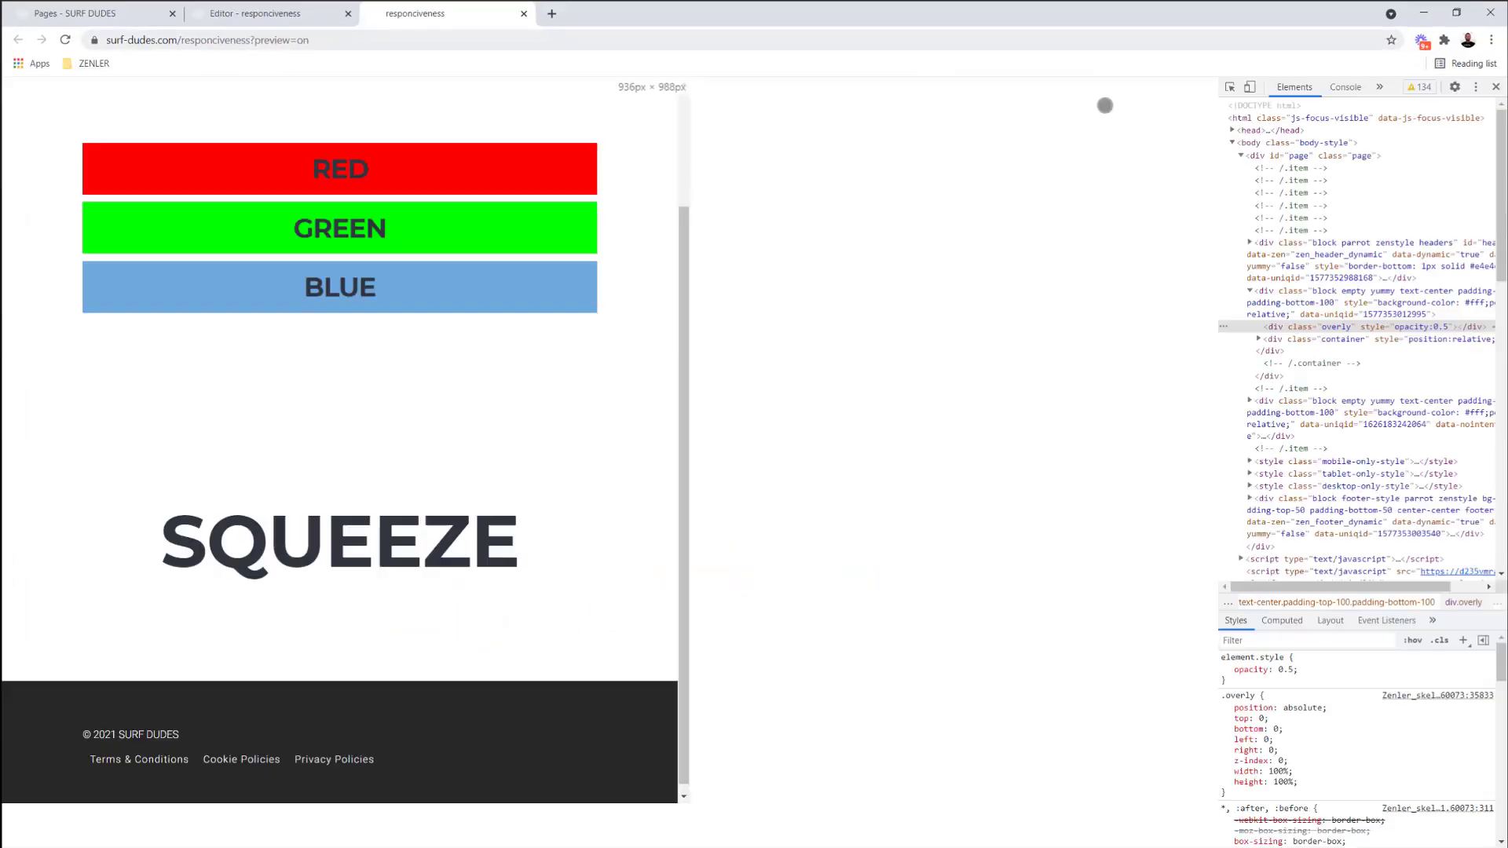
Turn device emulation back on and check the SQUEEZE heading's color in the Surface Duo and Galaxy S5 views
click(1249, 86)
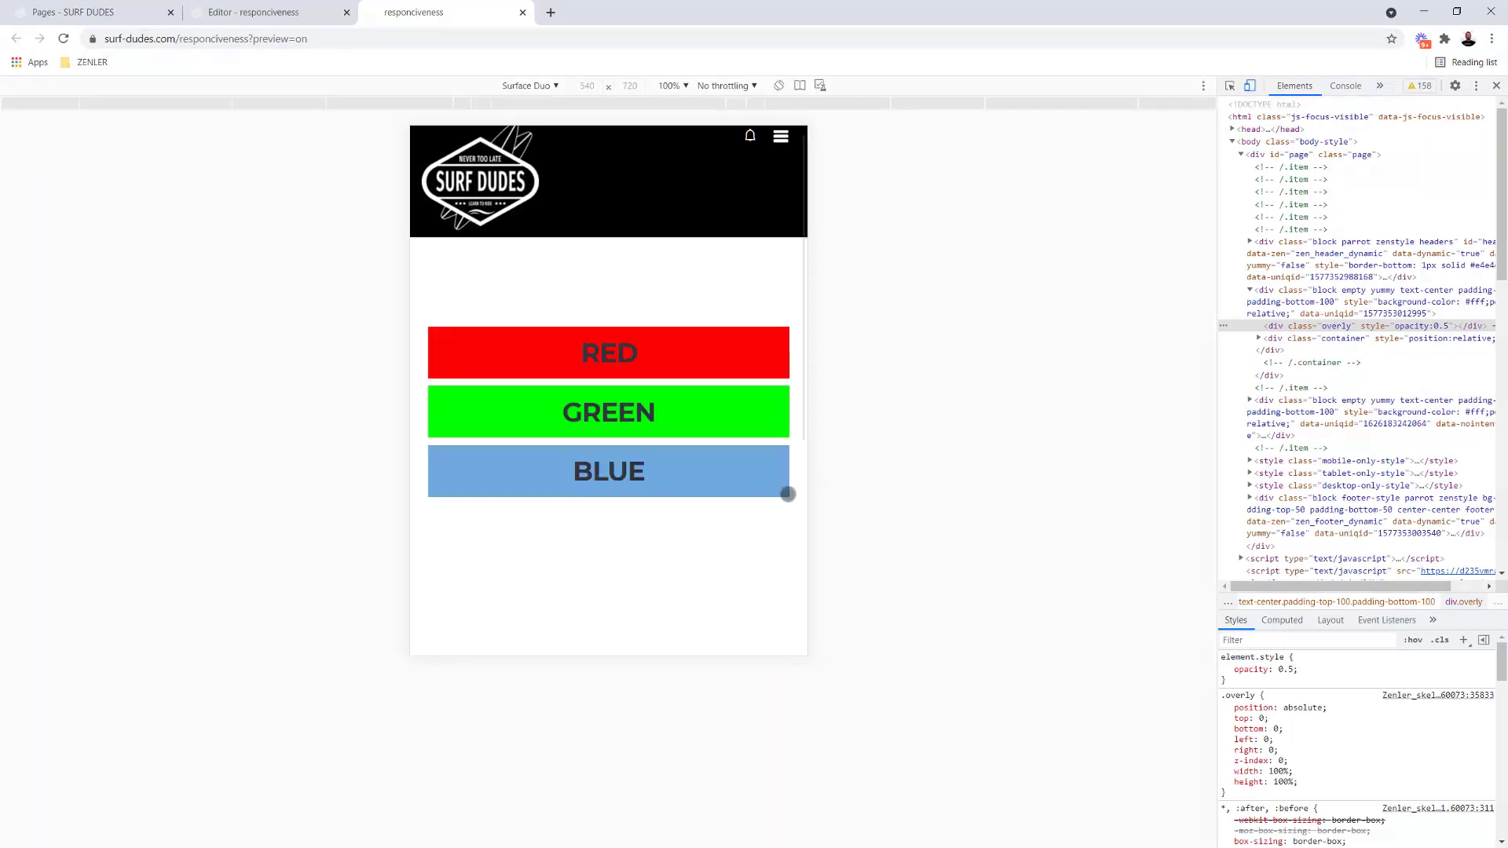
scroll(788, 494, down, 5)
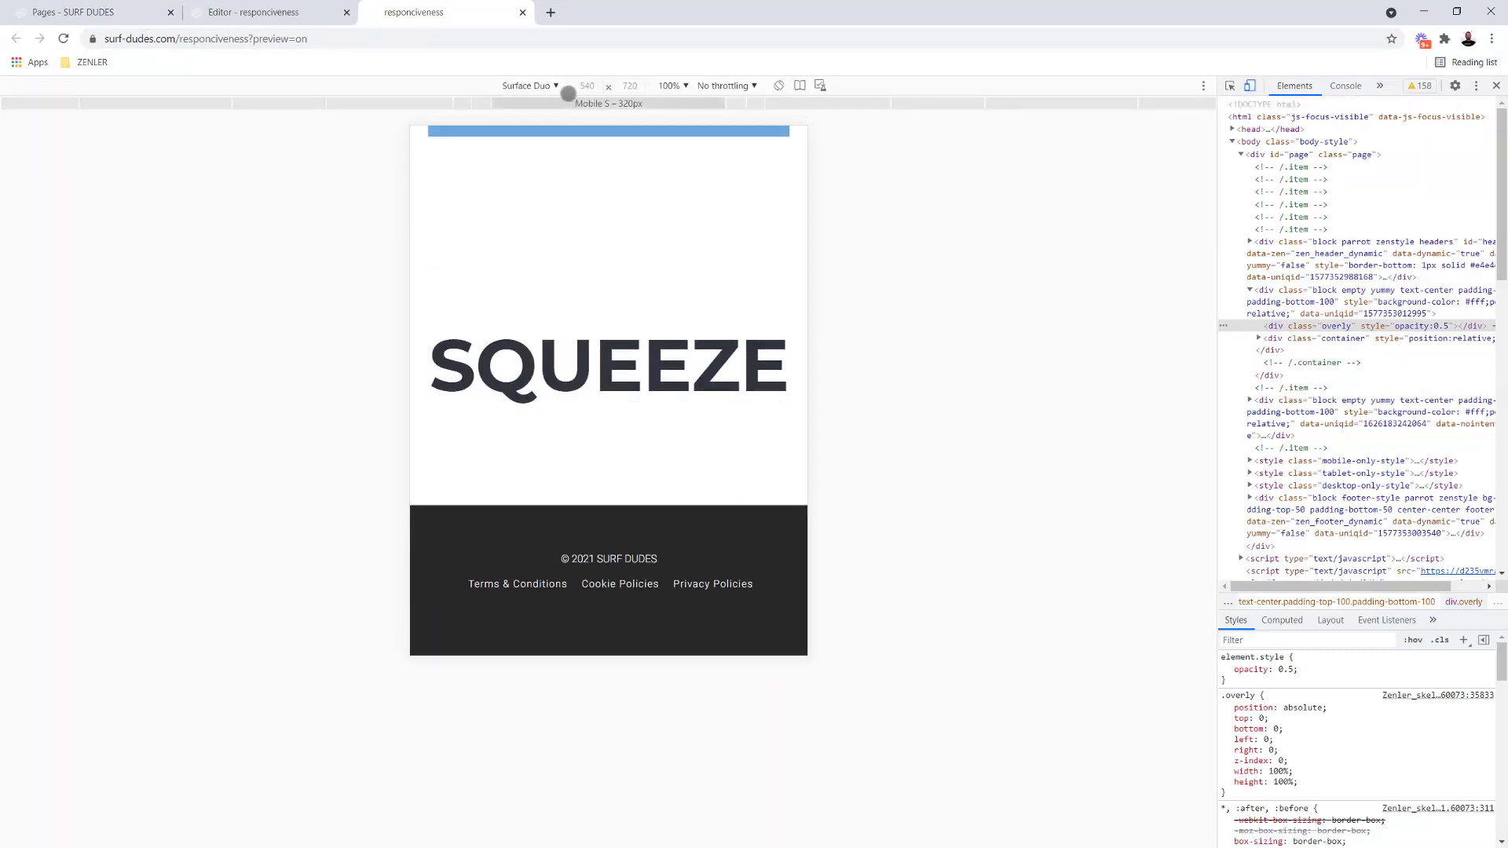
click(555, 85)
click(542, 148)
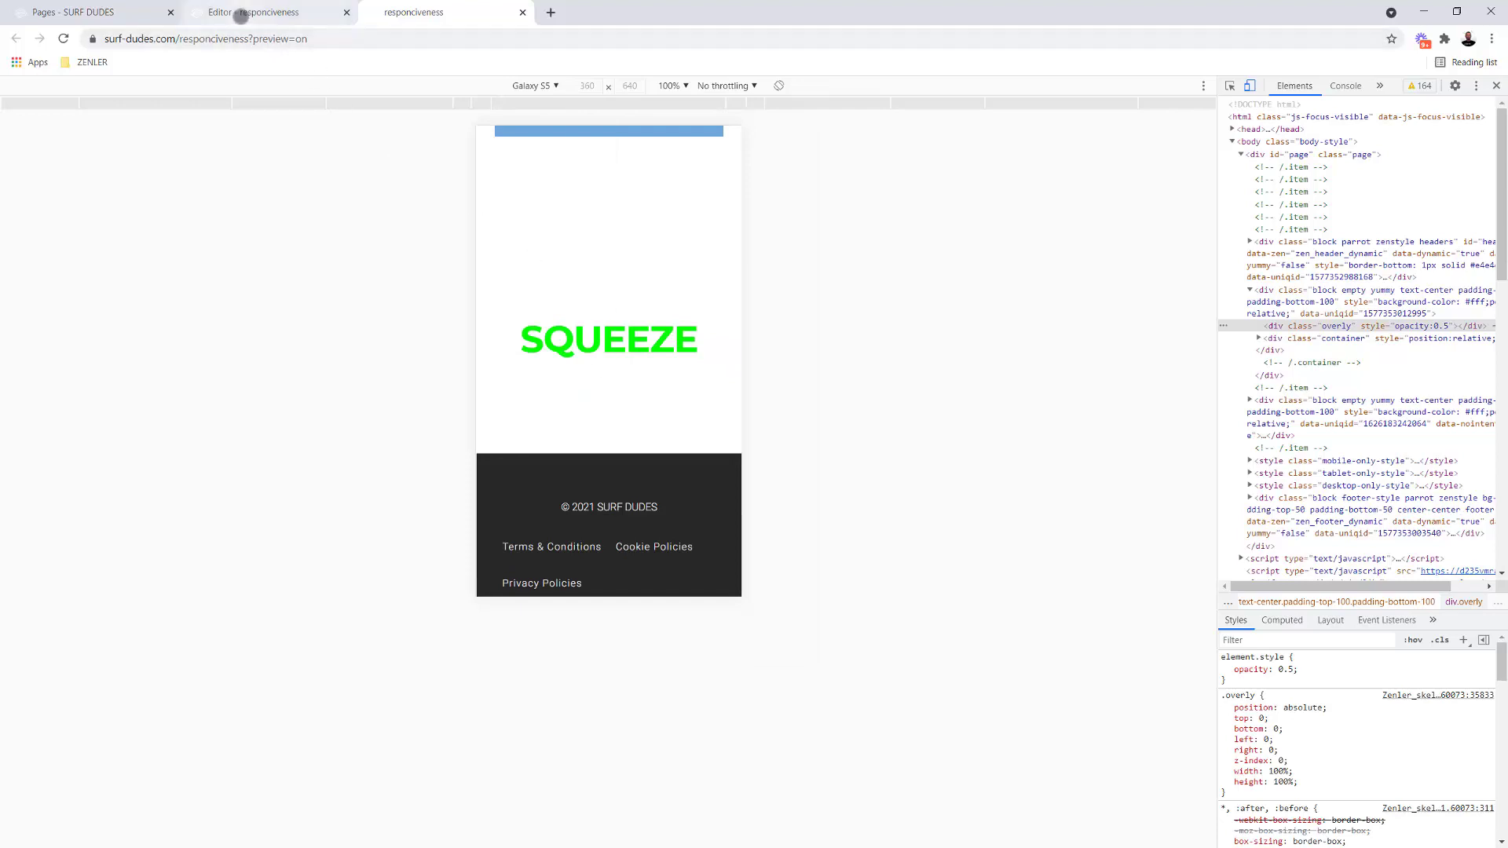
Compare the SQUEEZE heading's mobile-only and desktop-only styles in the page editor with the Galaxy S5 preview
click(240, 14)
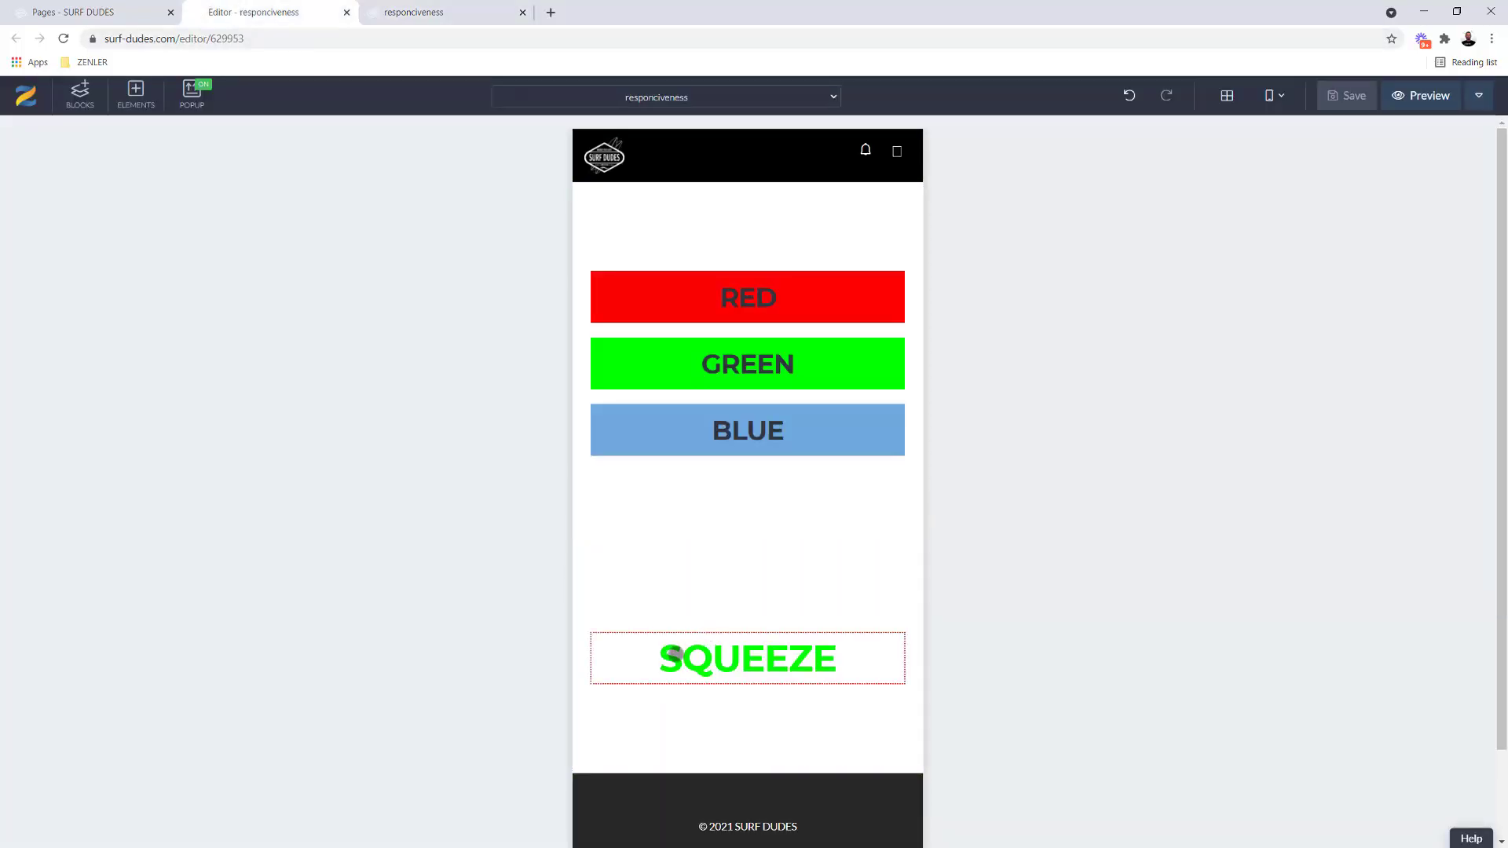
click(626, 652)
click(602, 622)
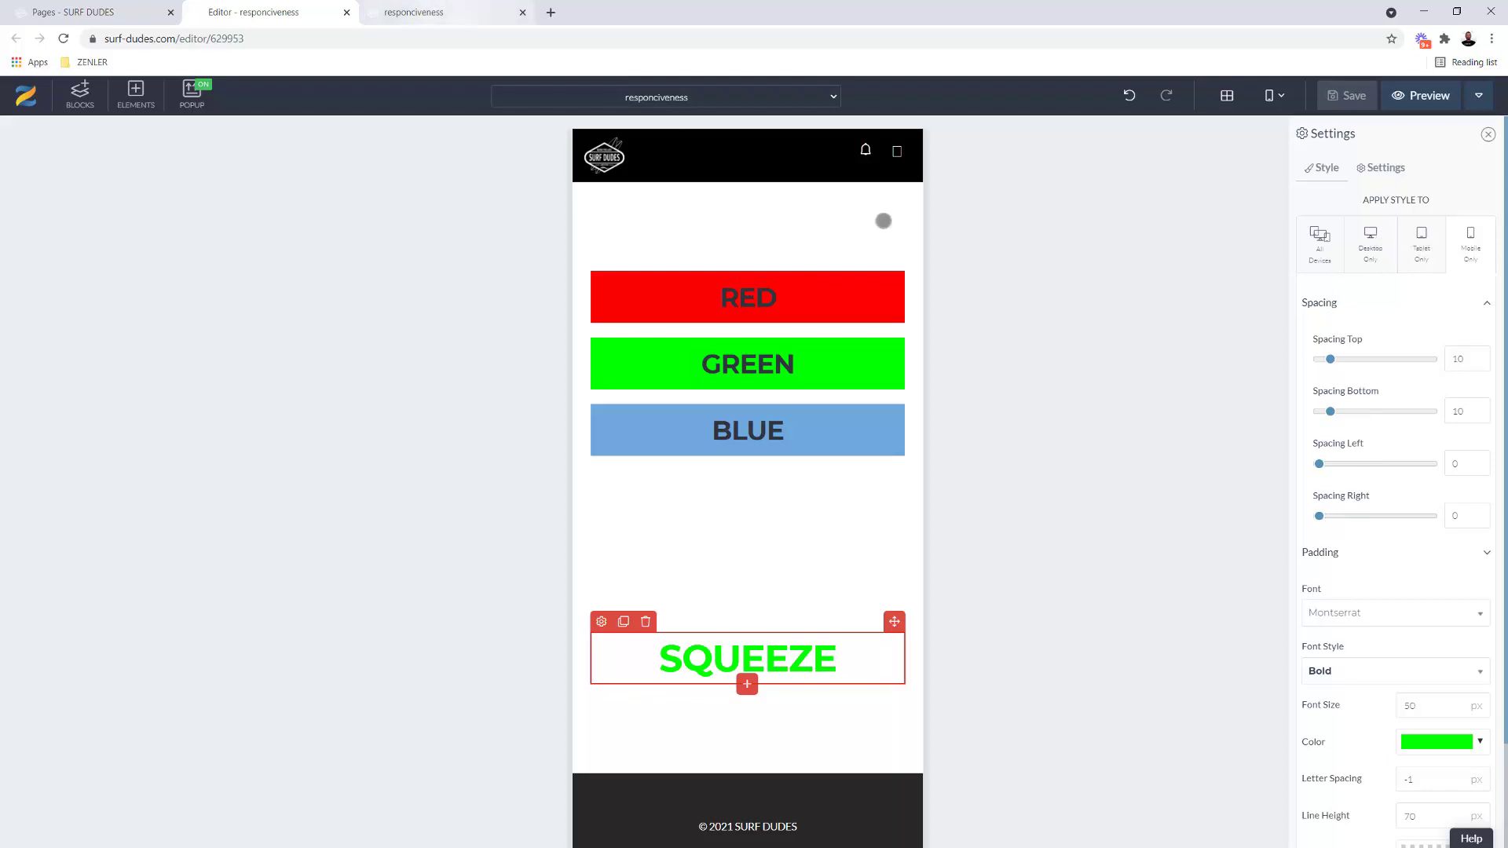
click(1370, 242)
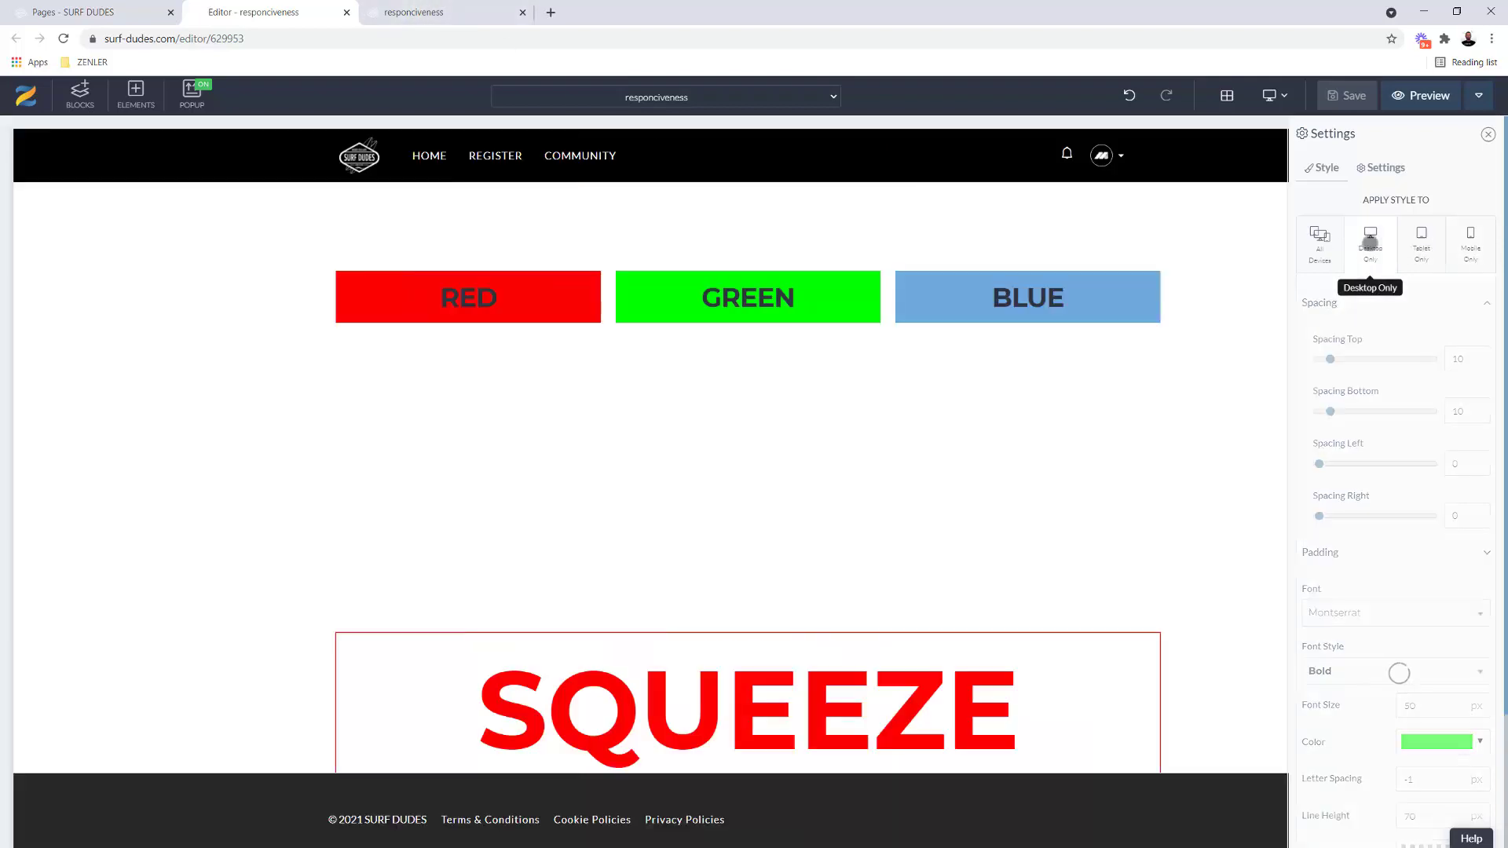
click(434, 19)
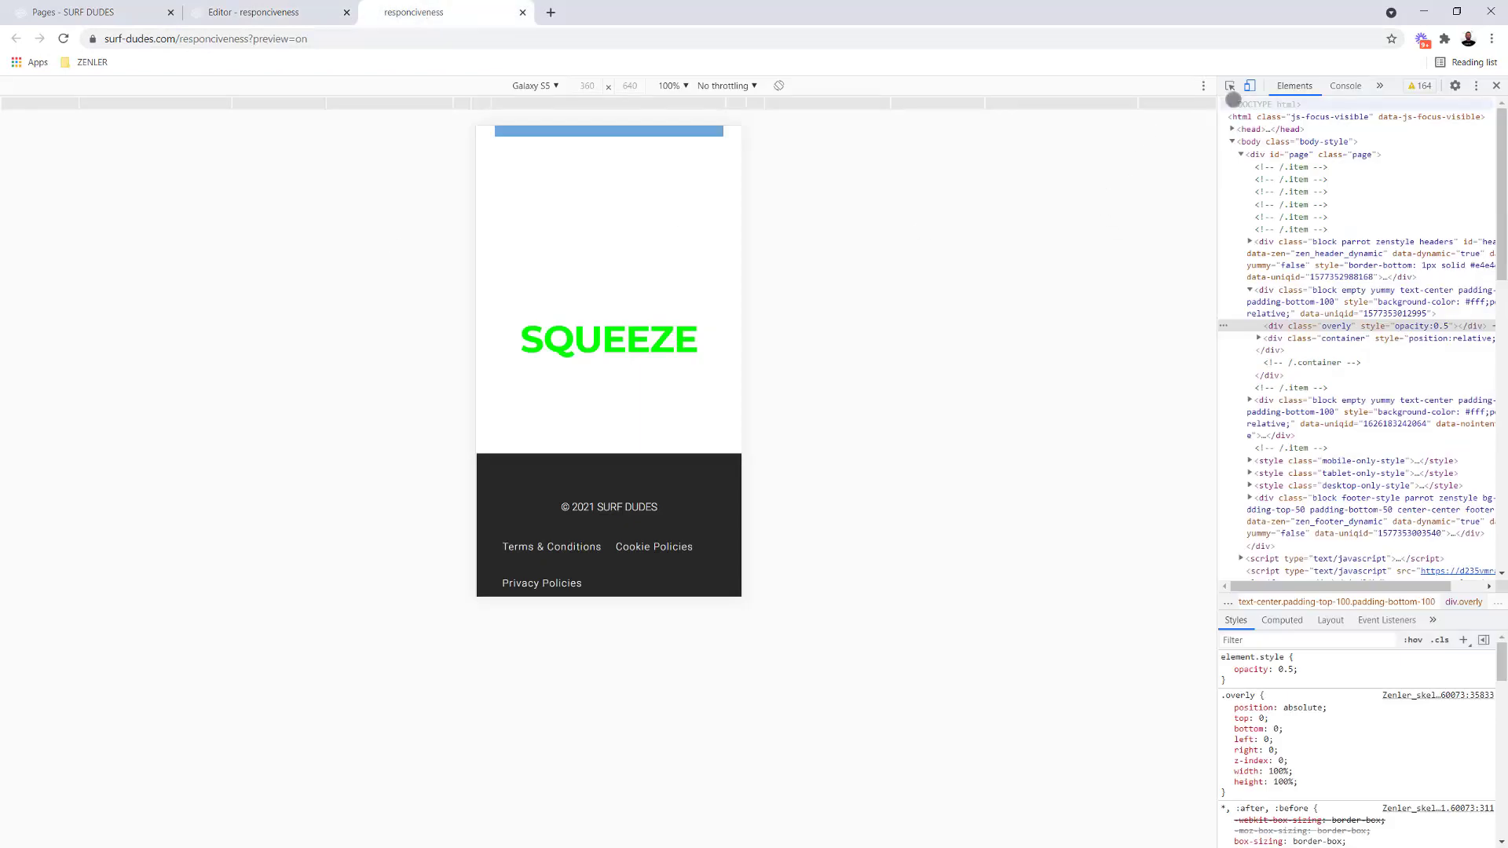
click(248, 16)
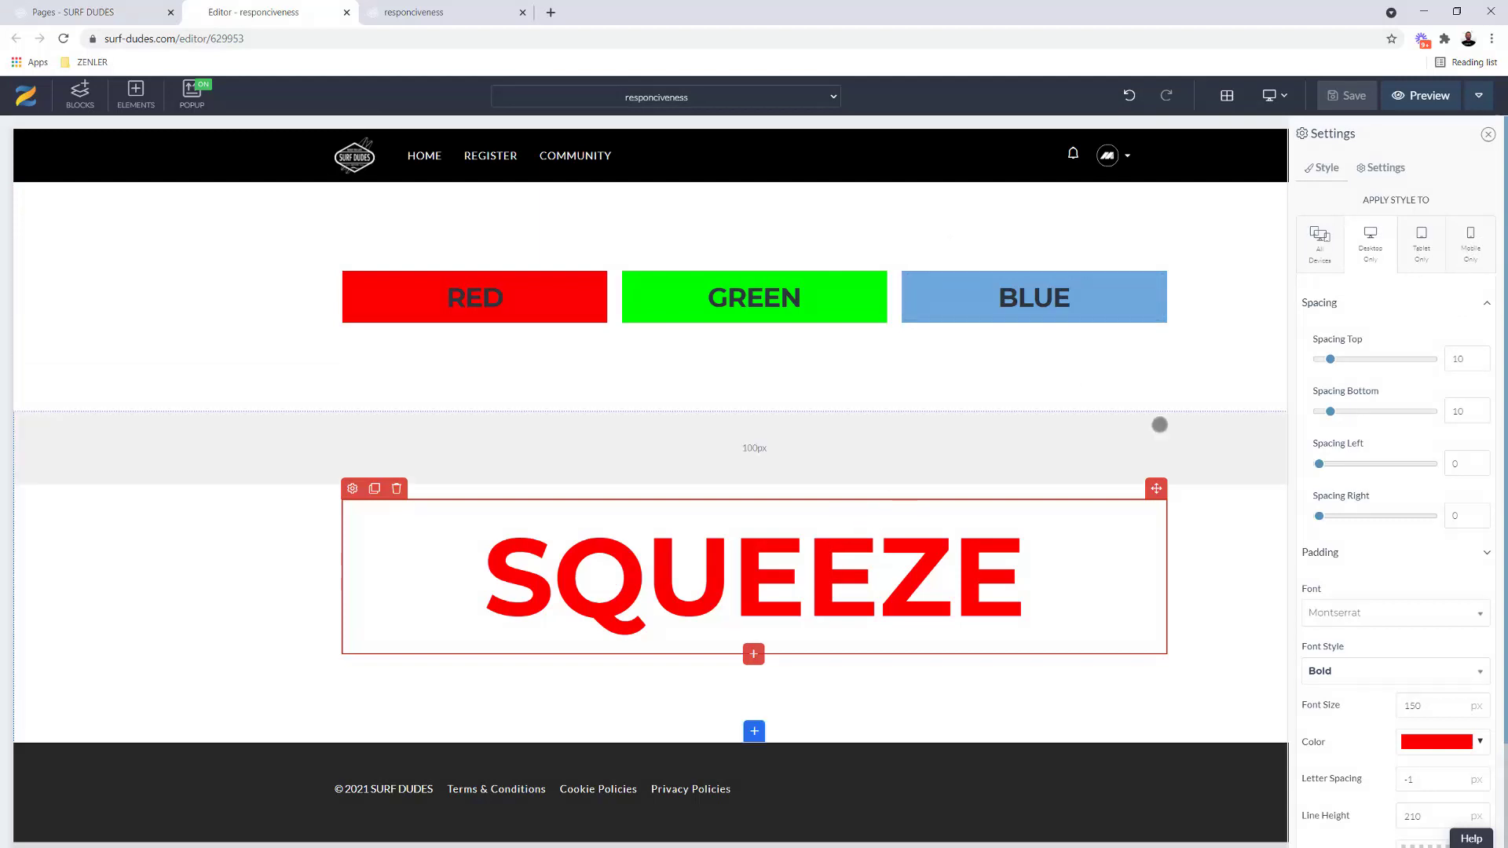
Duplicate the block containing the RED, GREEN and BLUE columns
click(1202, 401)
click(305, 395)
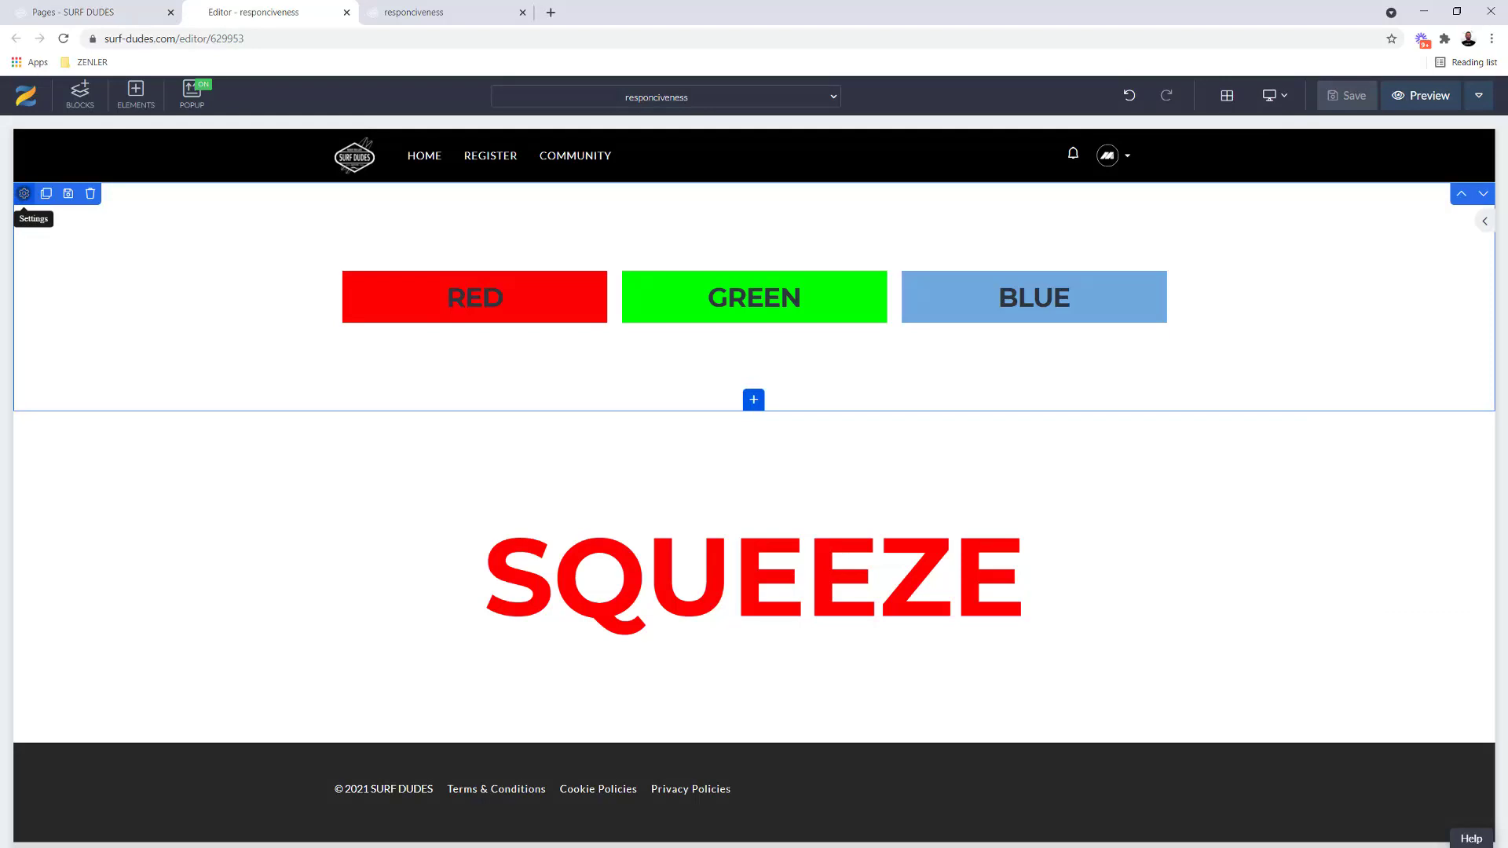
click(45, 193)
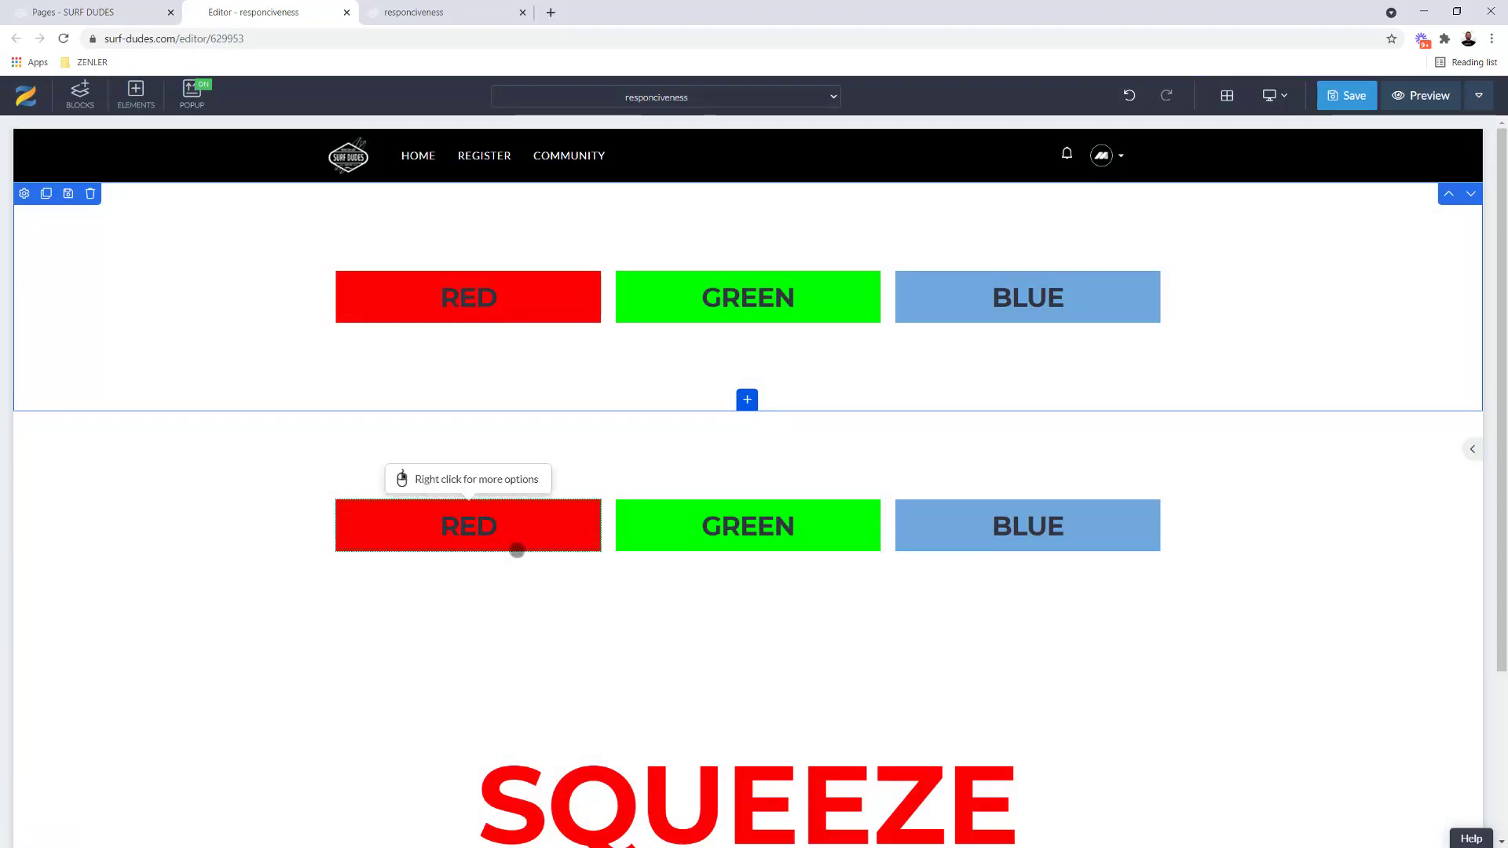
Set the duplicated block's RED, GREEN and BLUE column backgrounds to orange, purple and black for all devices
click(515, 541)
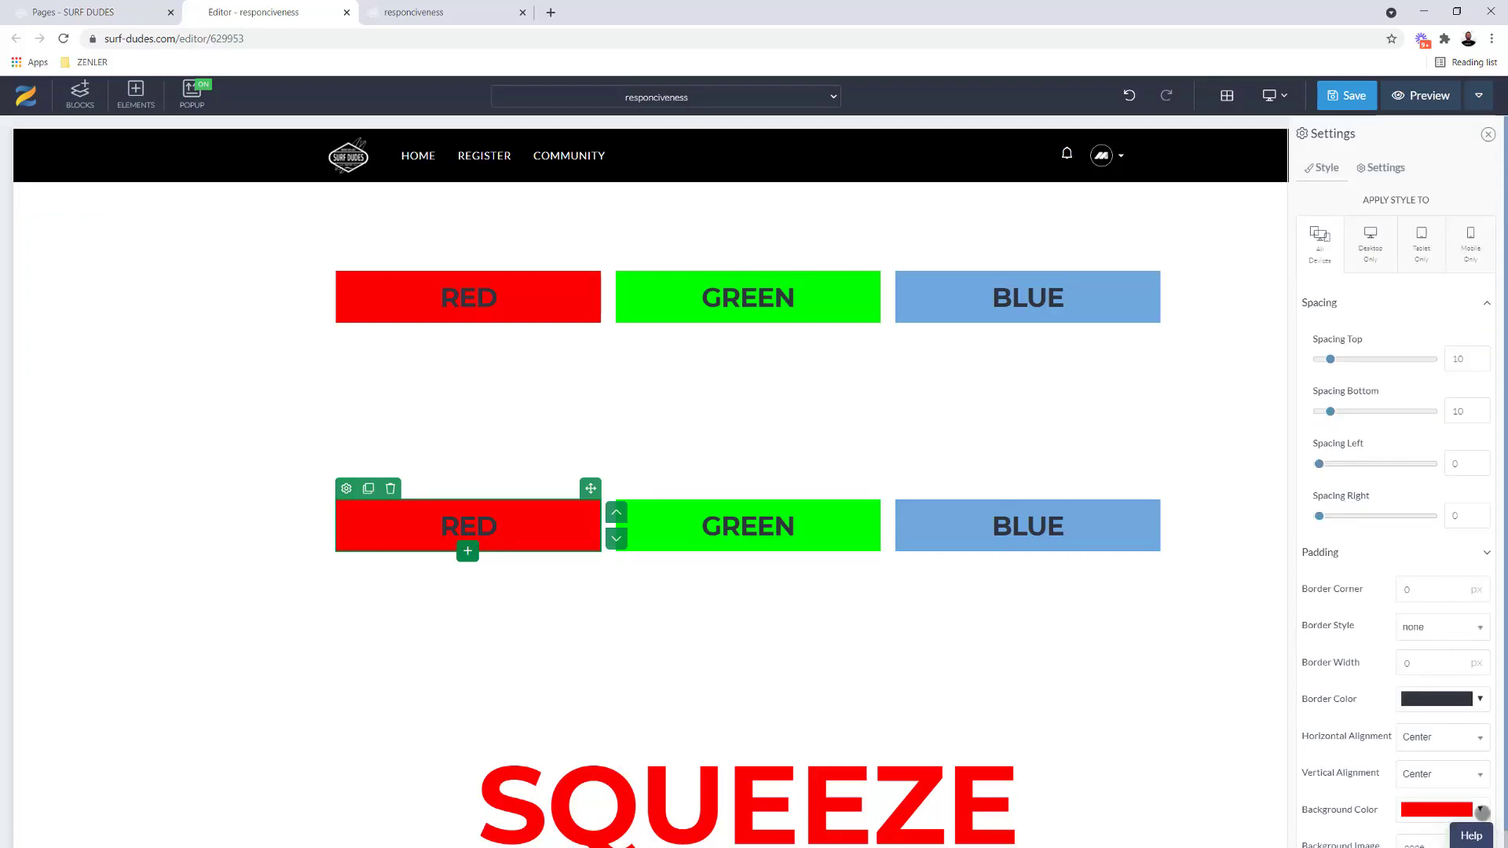
click(1479, 810)
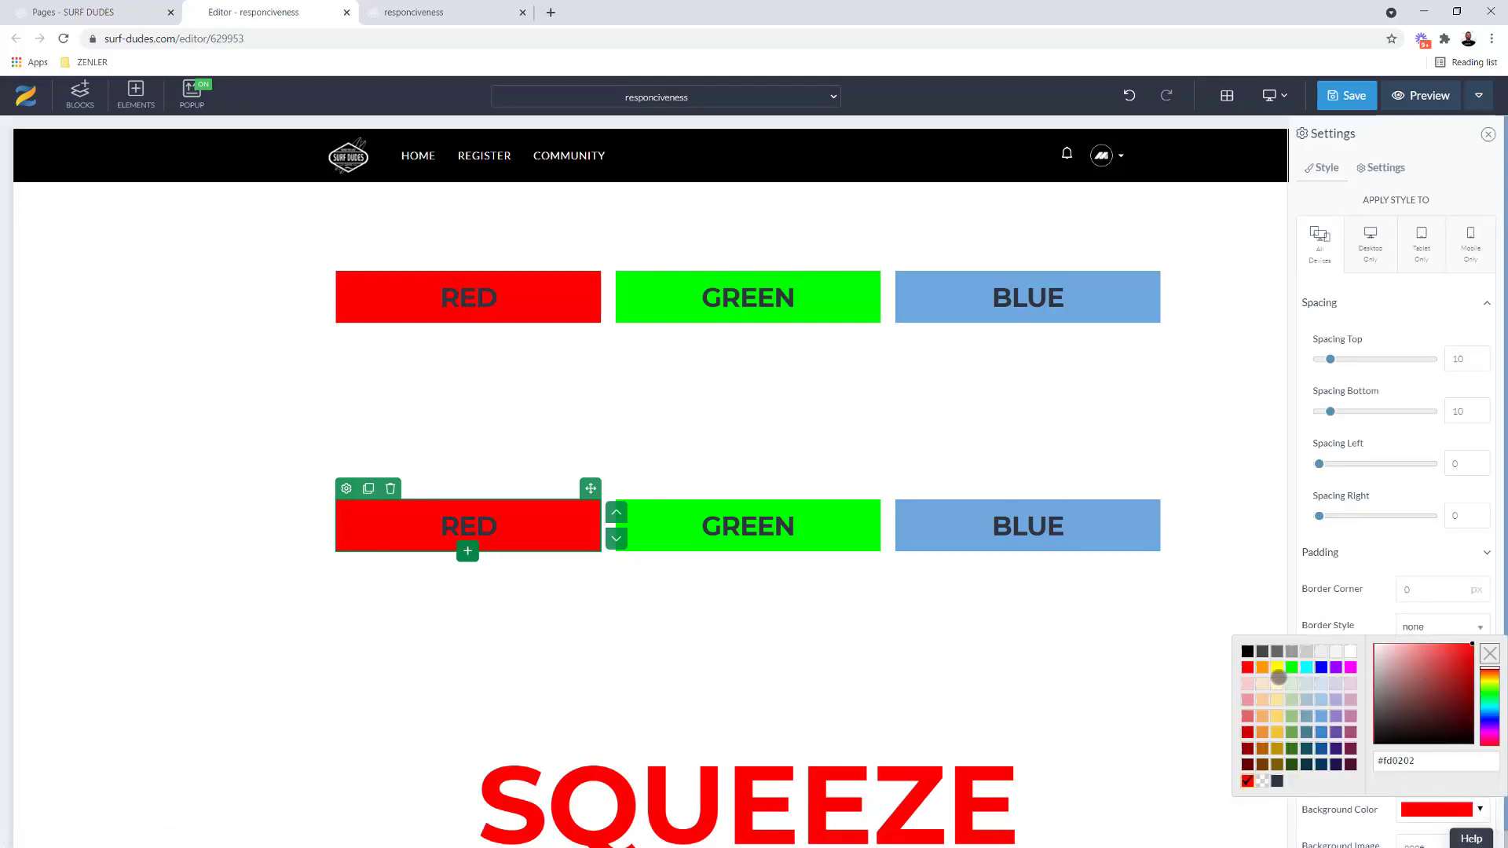
click(1262, 668)
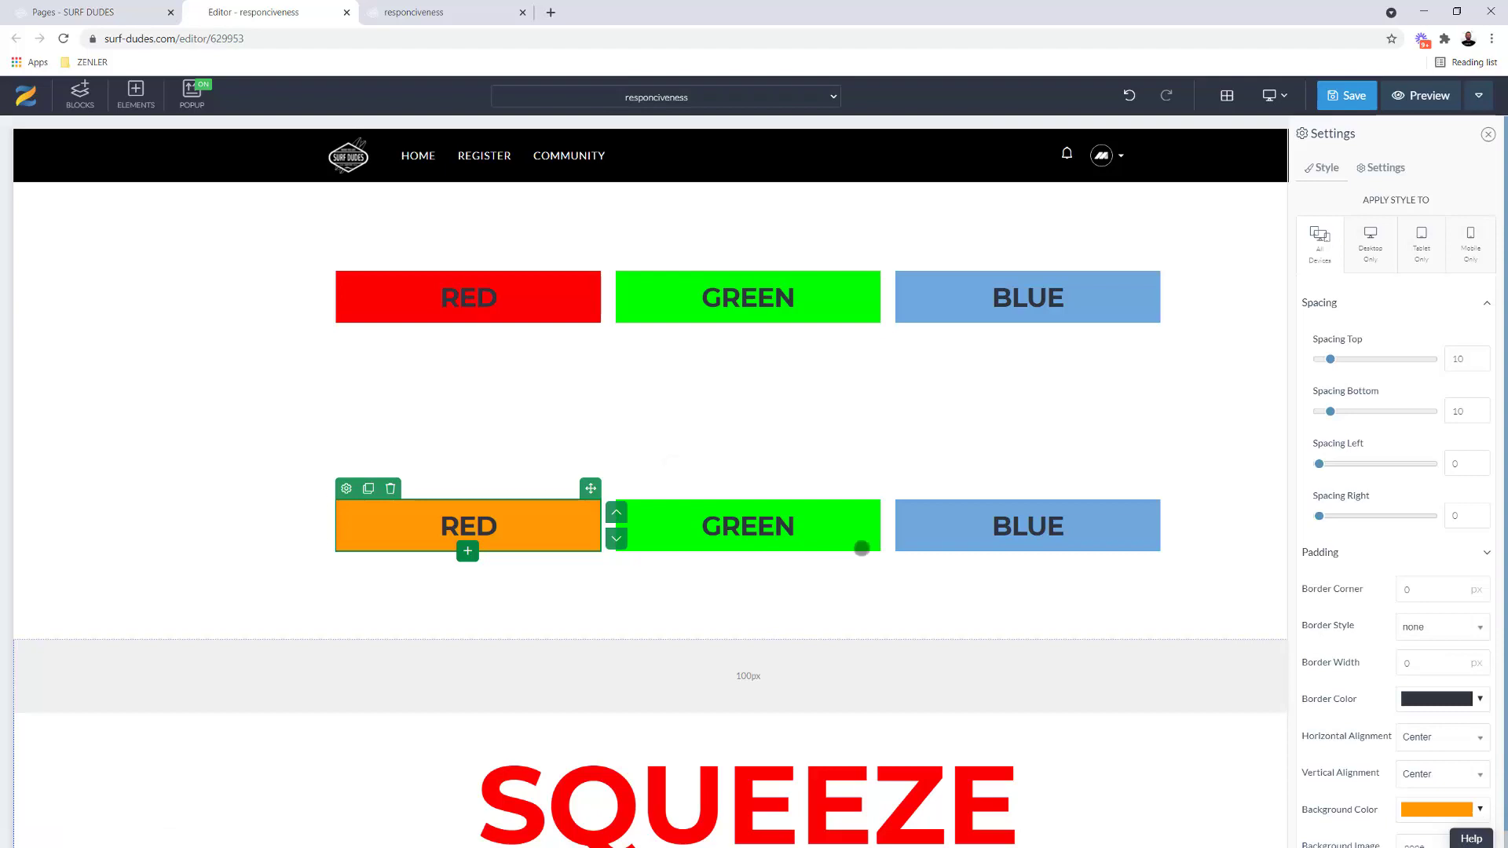
click(621, 497)
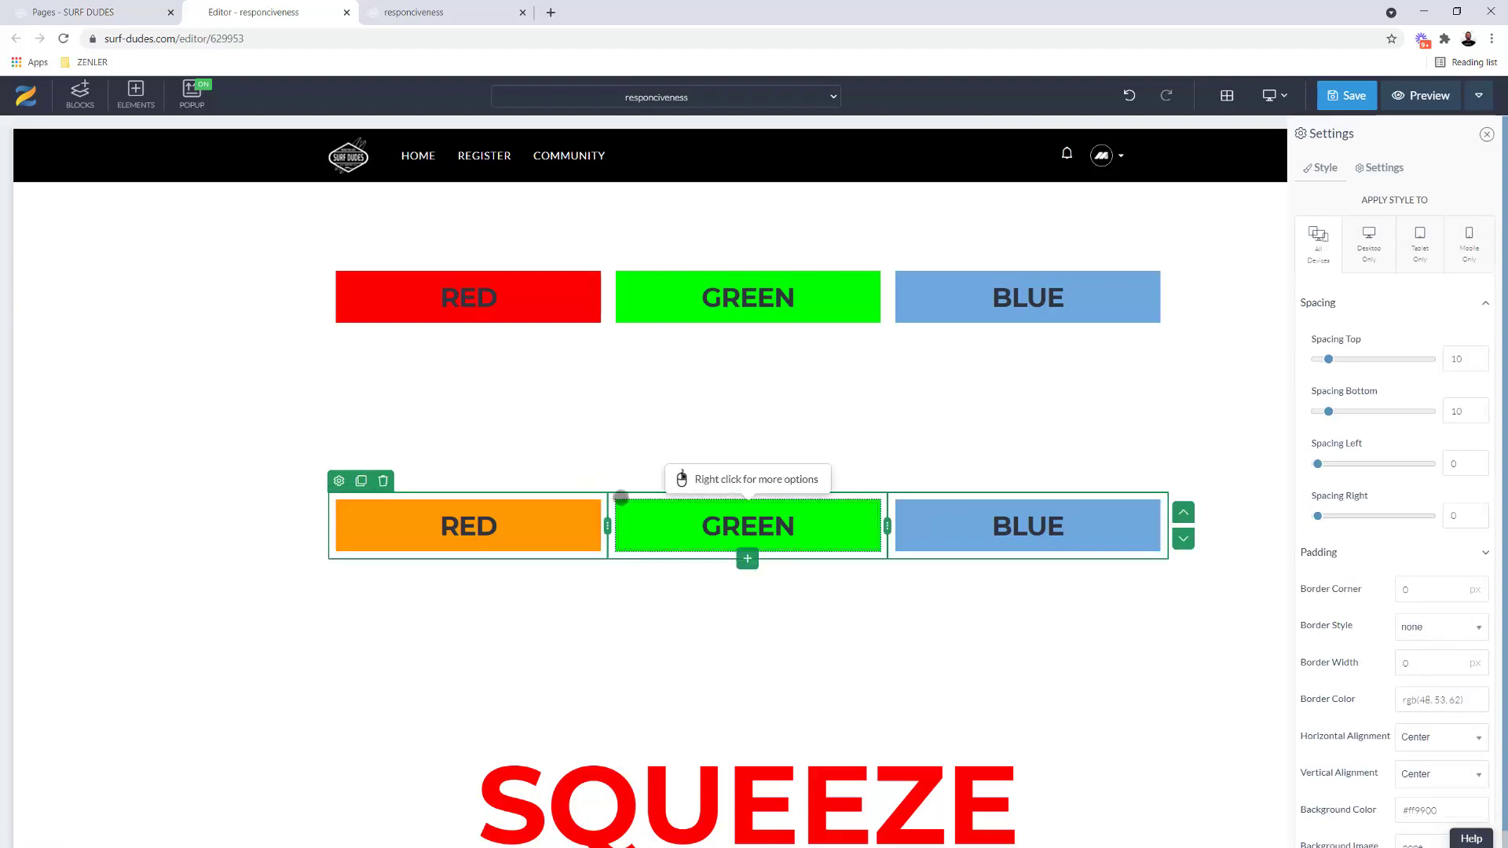
click(627, 505)
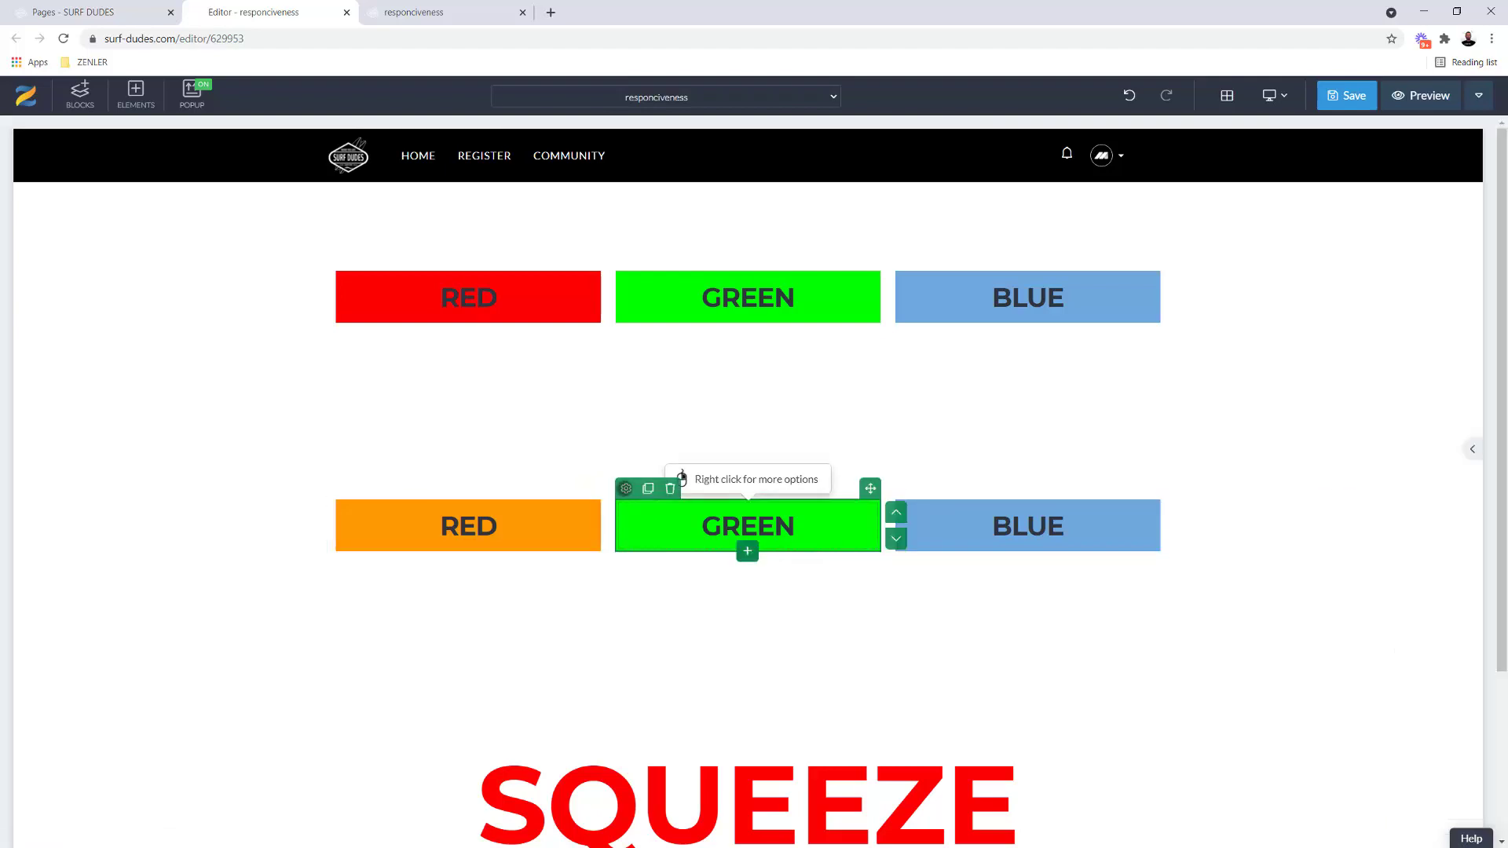
click(967, 622)
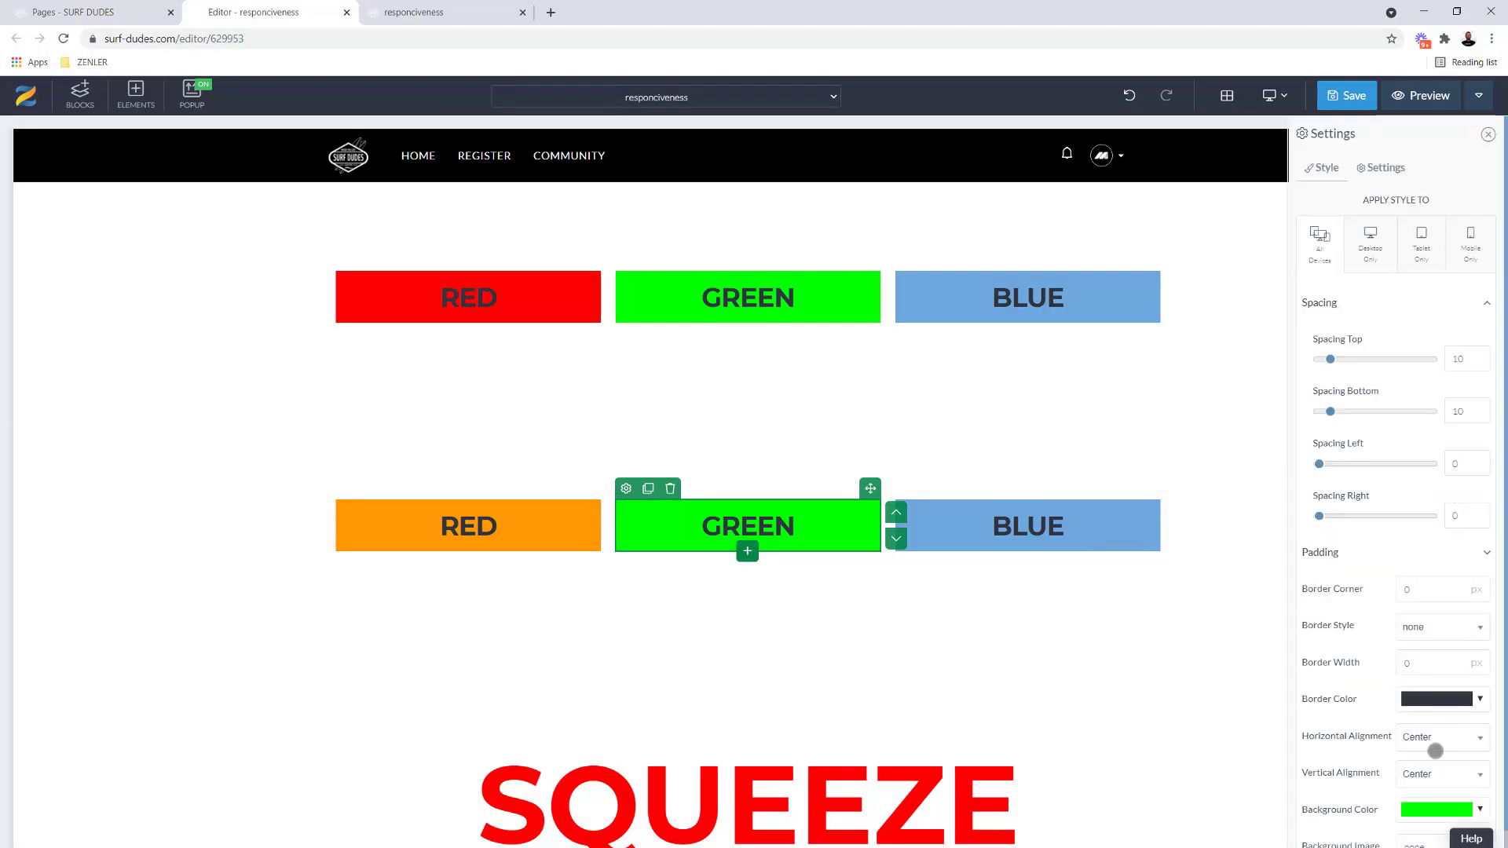
click(1446, 806)
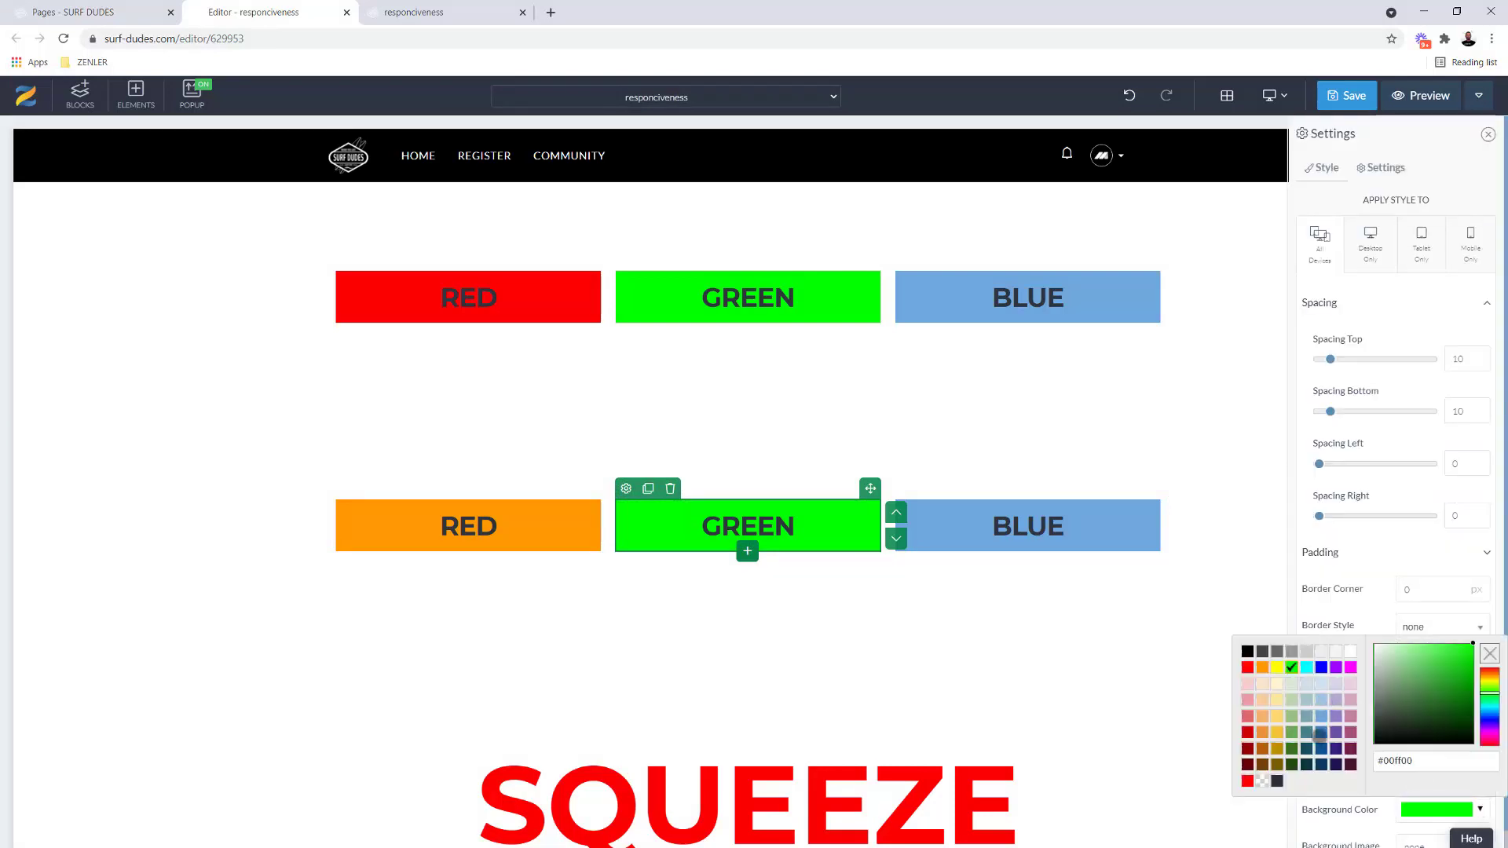
click(1335, 667)
click(1079, 552)
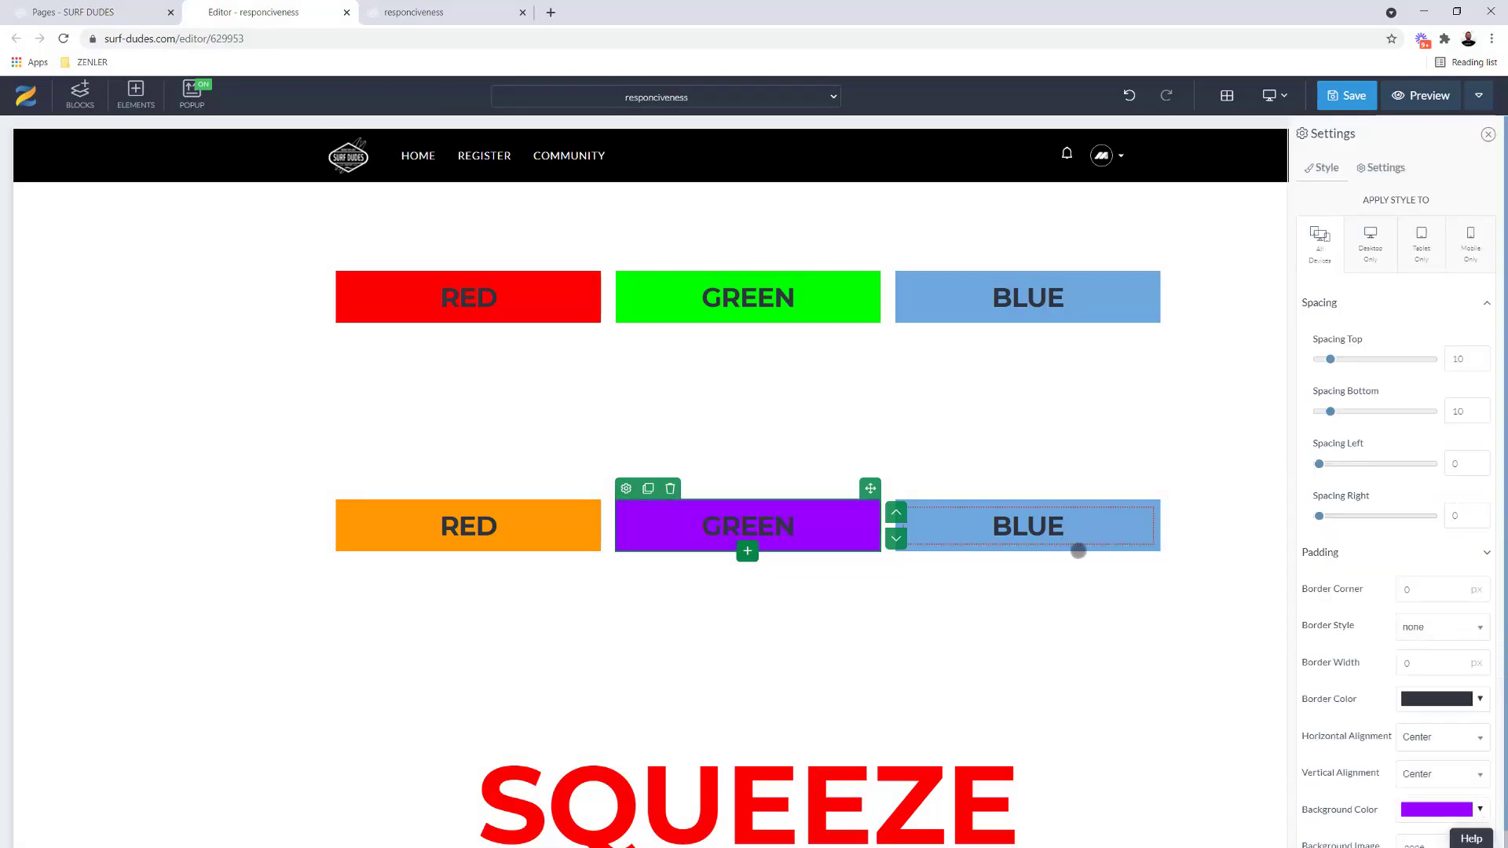
click(923, 512)
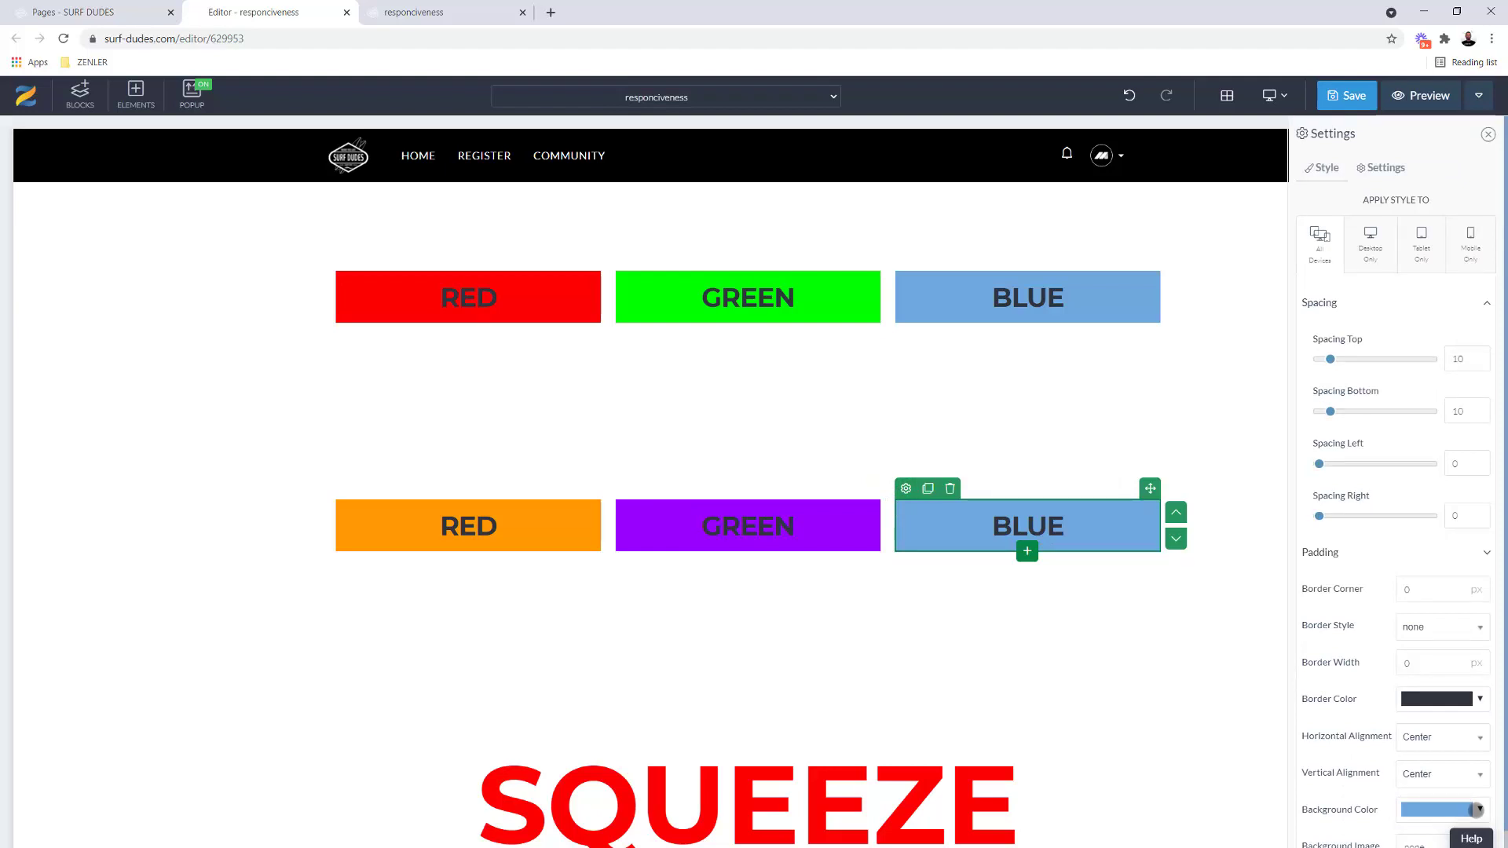
click(1476, 809)
click(1366, 743)
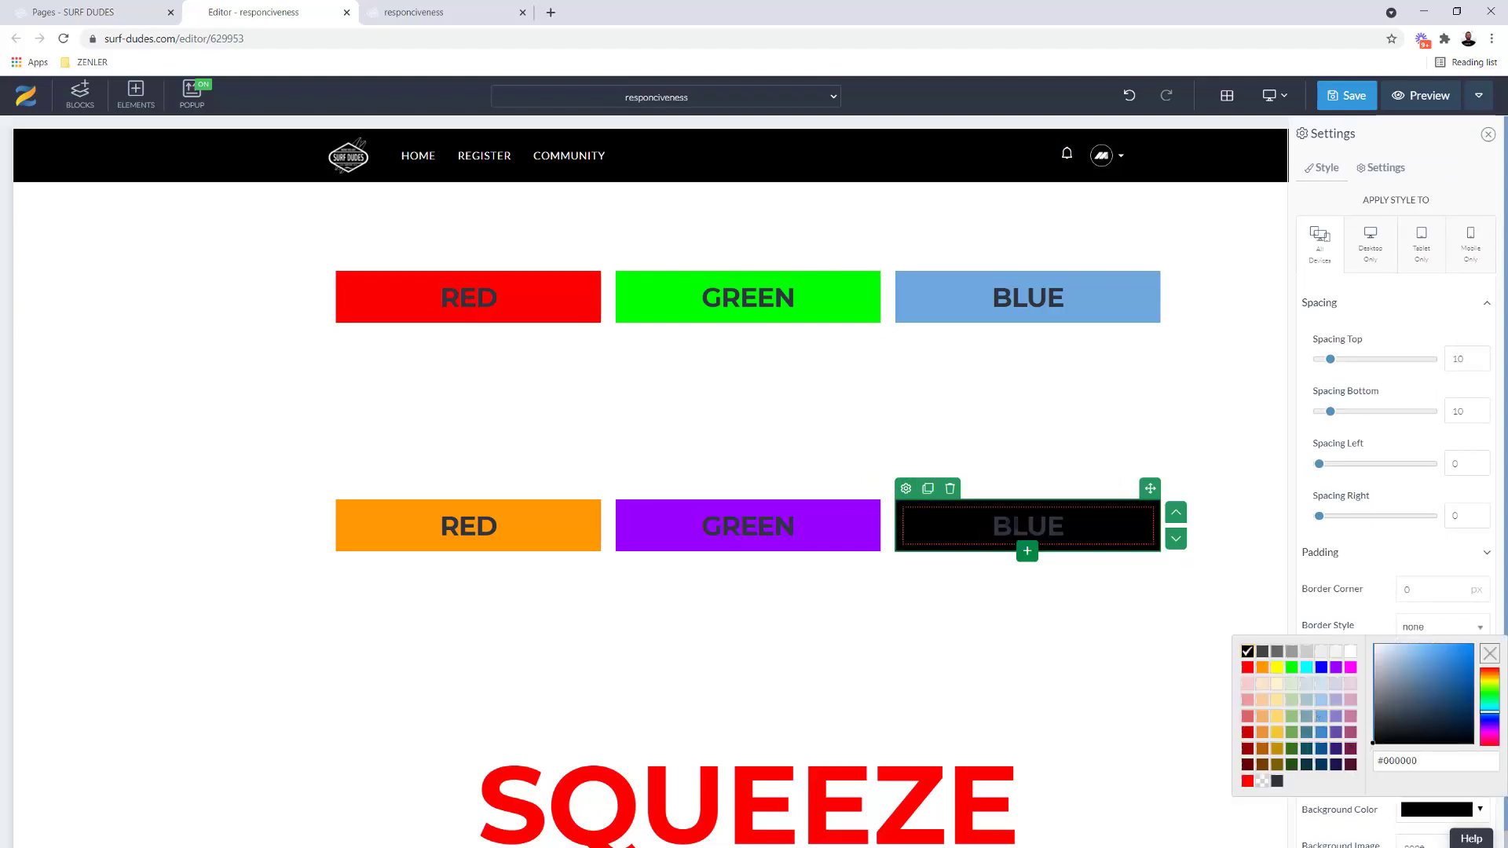
Change the duplicated block's BLUE, GREEN and RED texts to BLACK, PURPLE and ORANGE
click(1066, 528)
drag(1065, 527, 1026, 524)
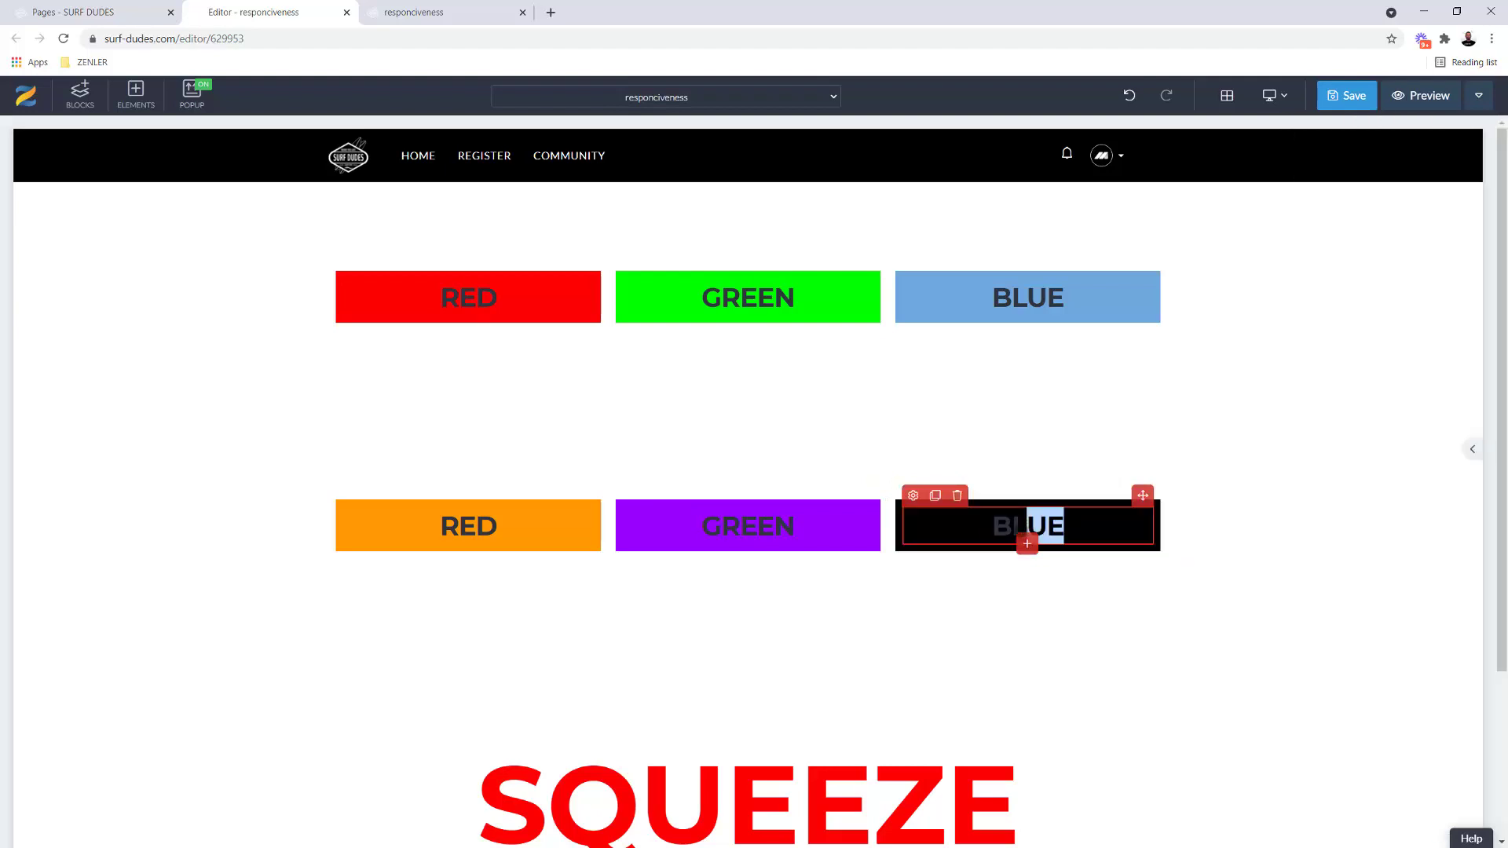
text(A)
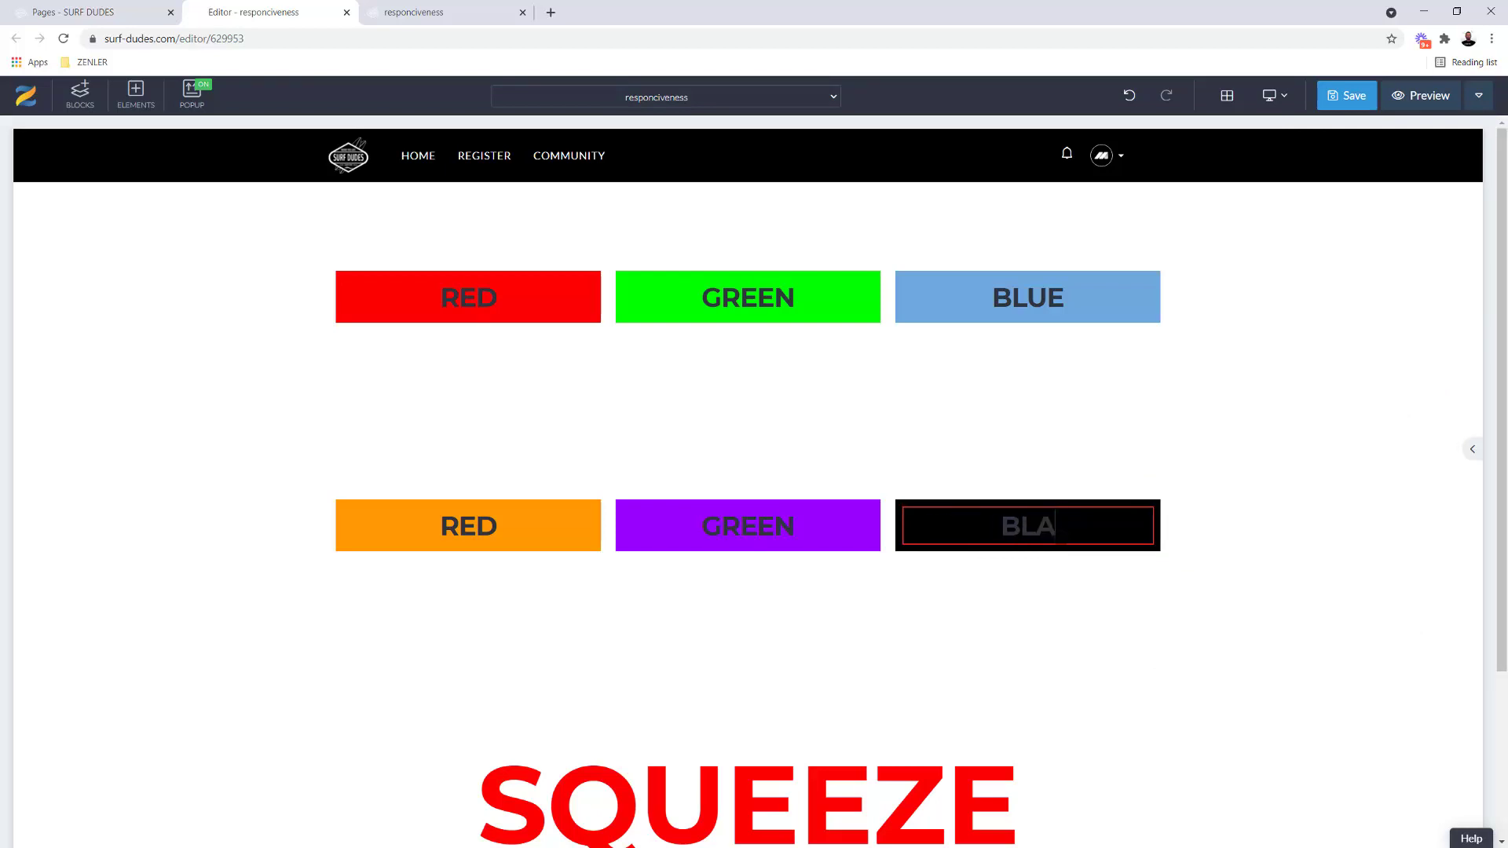
text(CK)
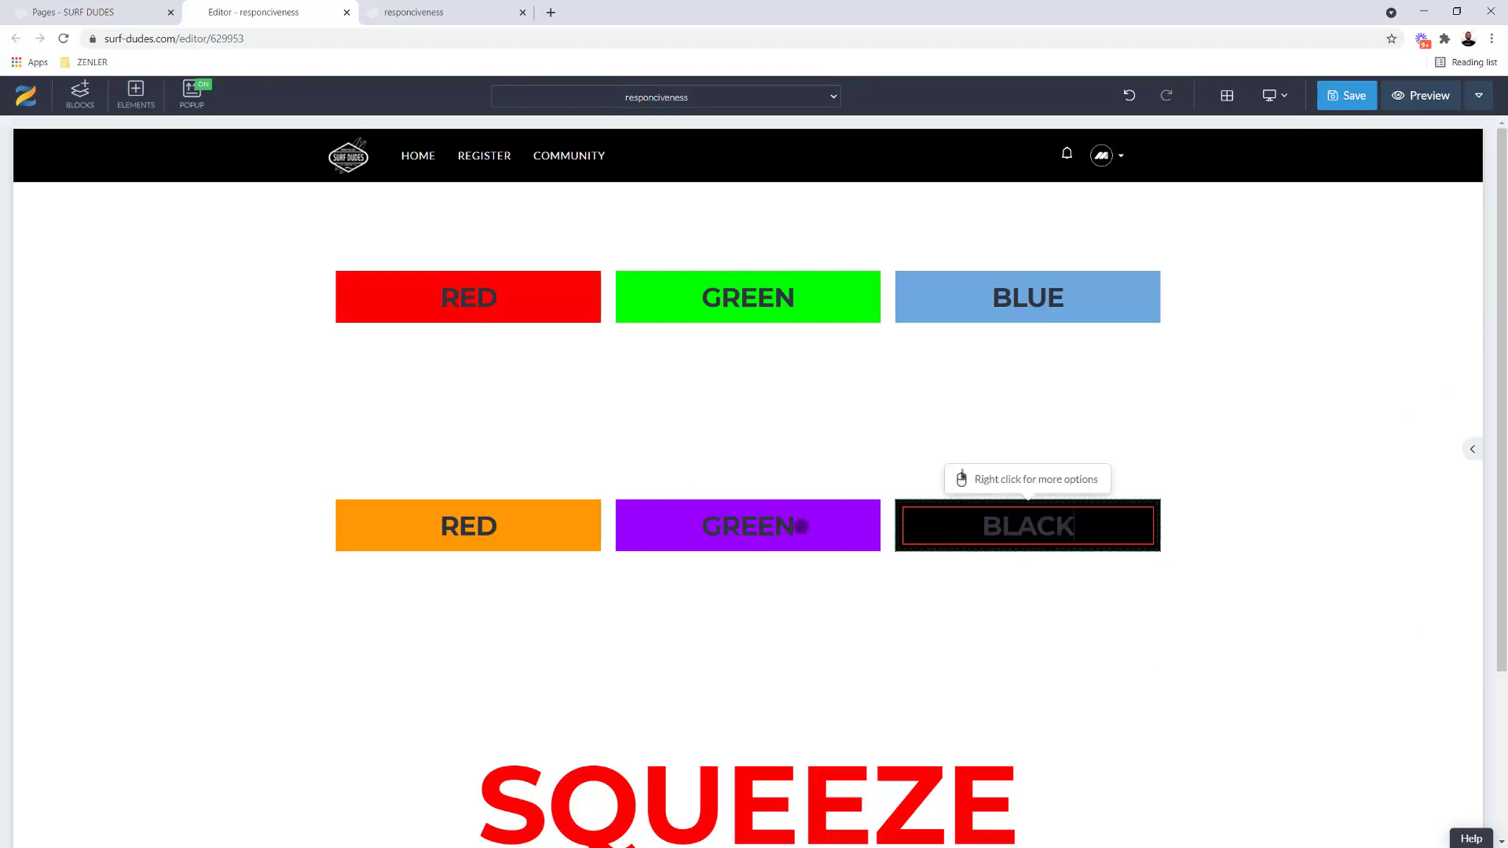
click(798, 526)
double_click(697, 524)
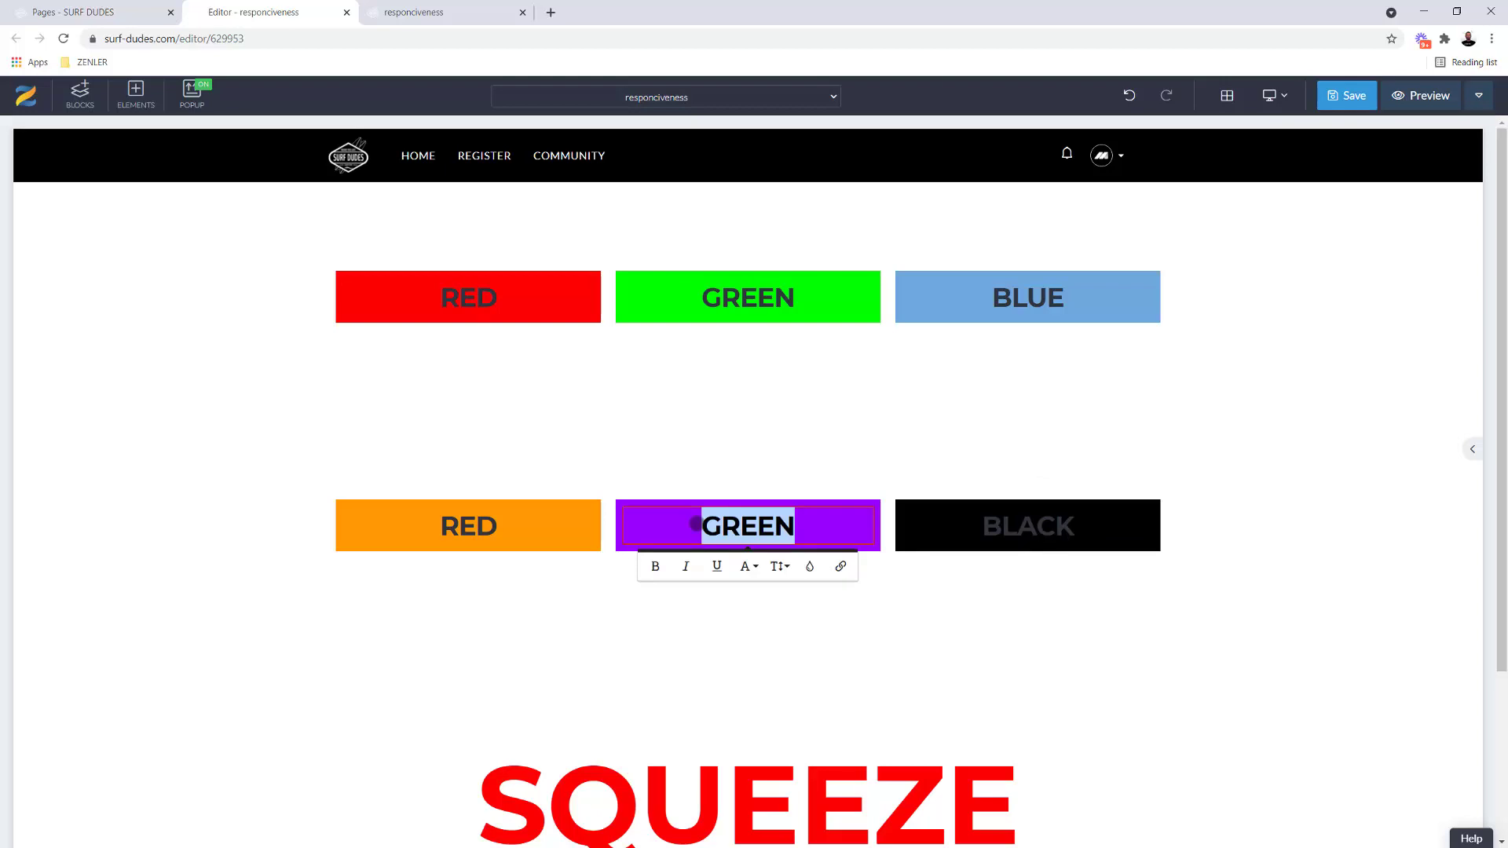
text(PURPLE)
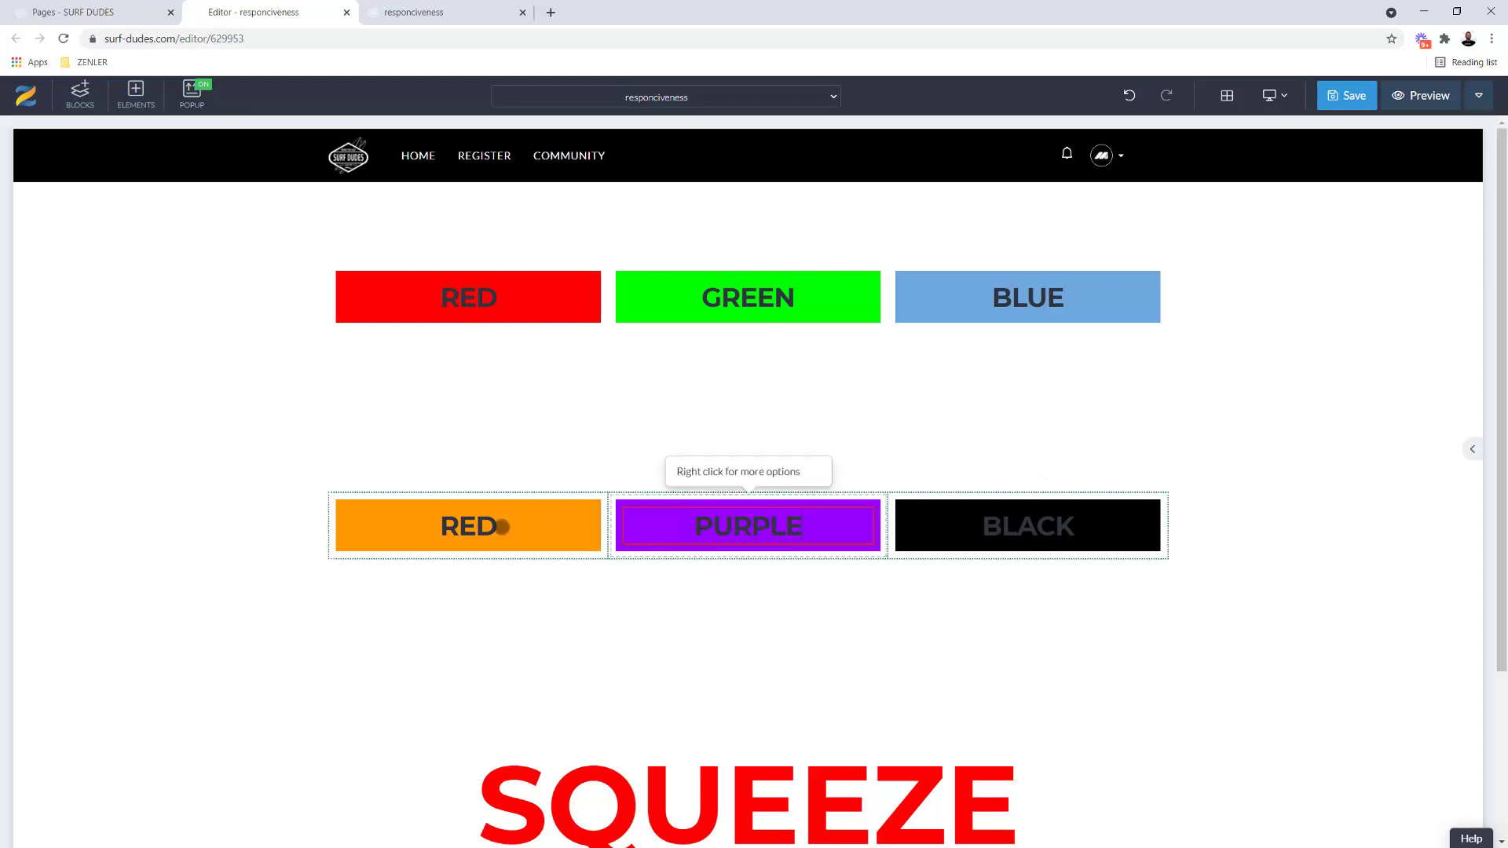
click(496, 526)
double_click(405, 538)
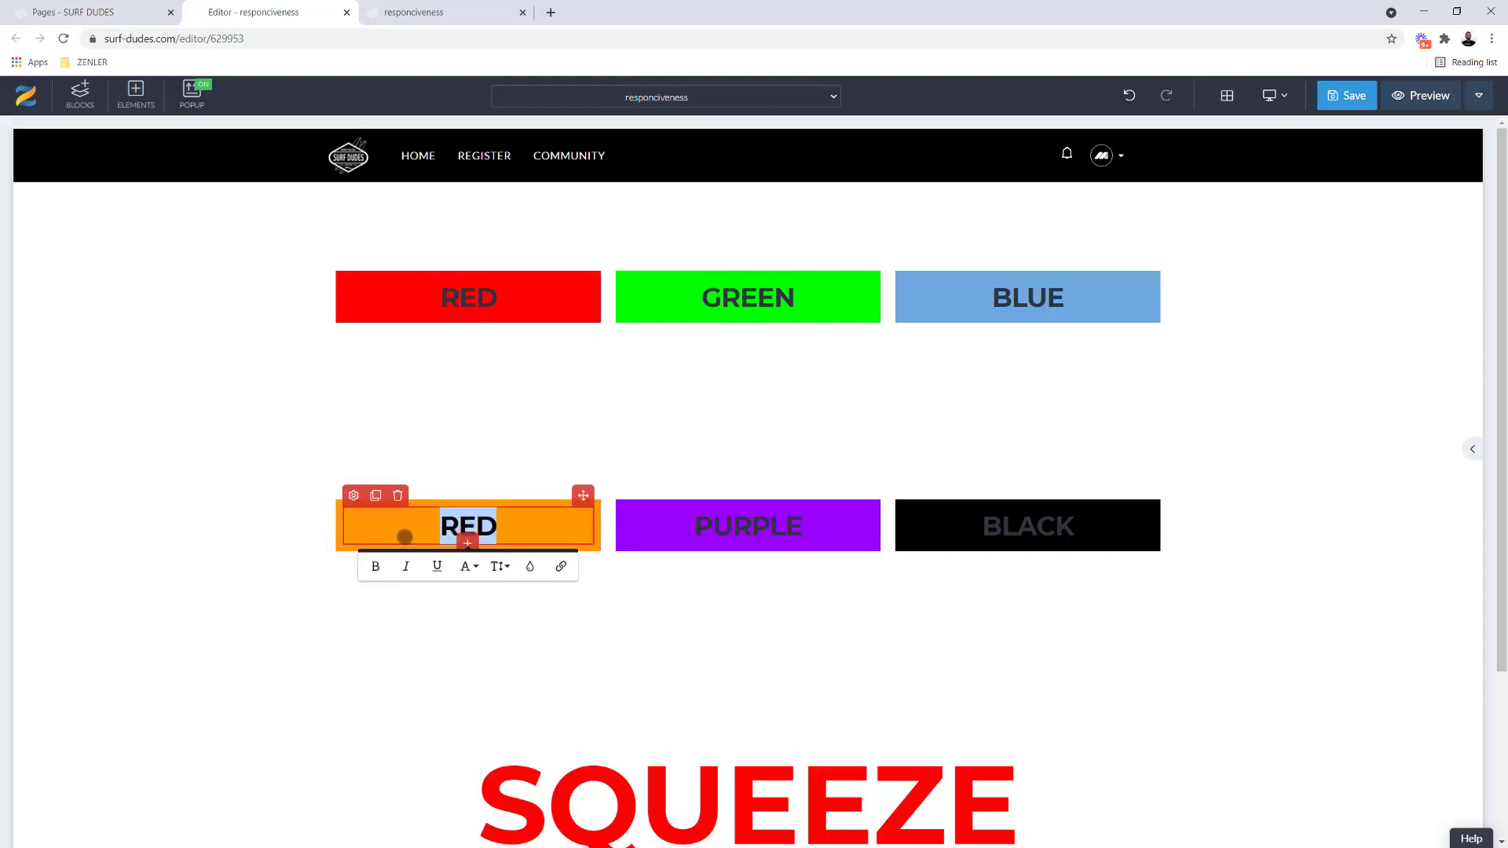
text(ORANG)
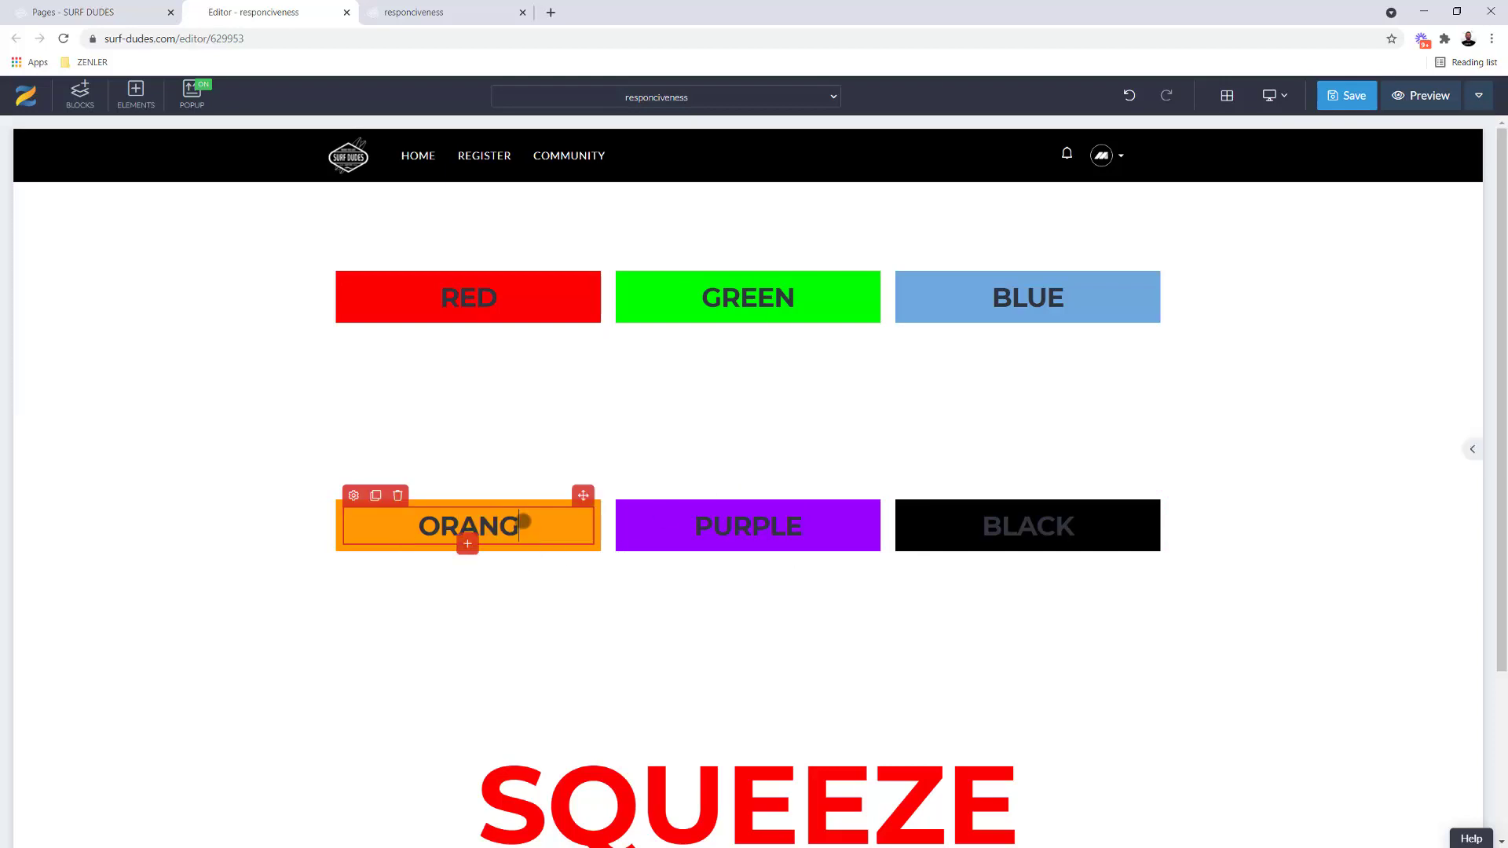
click(524, 523)
text(E)
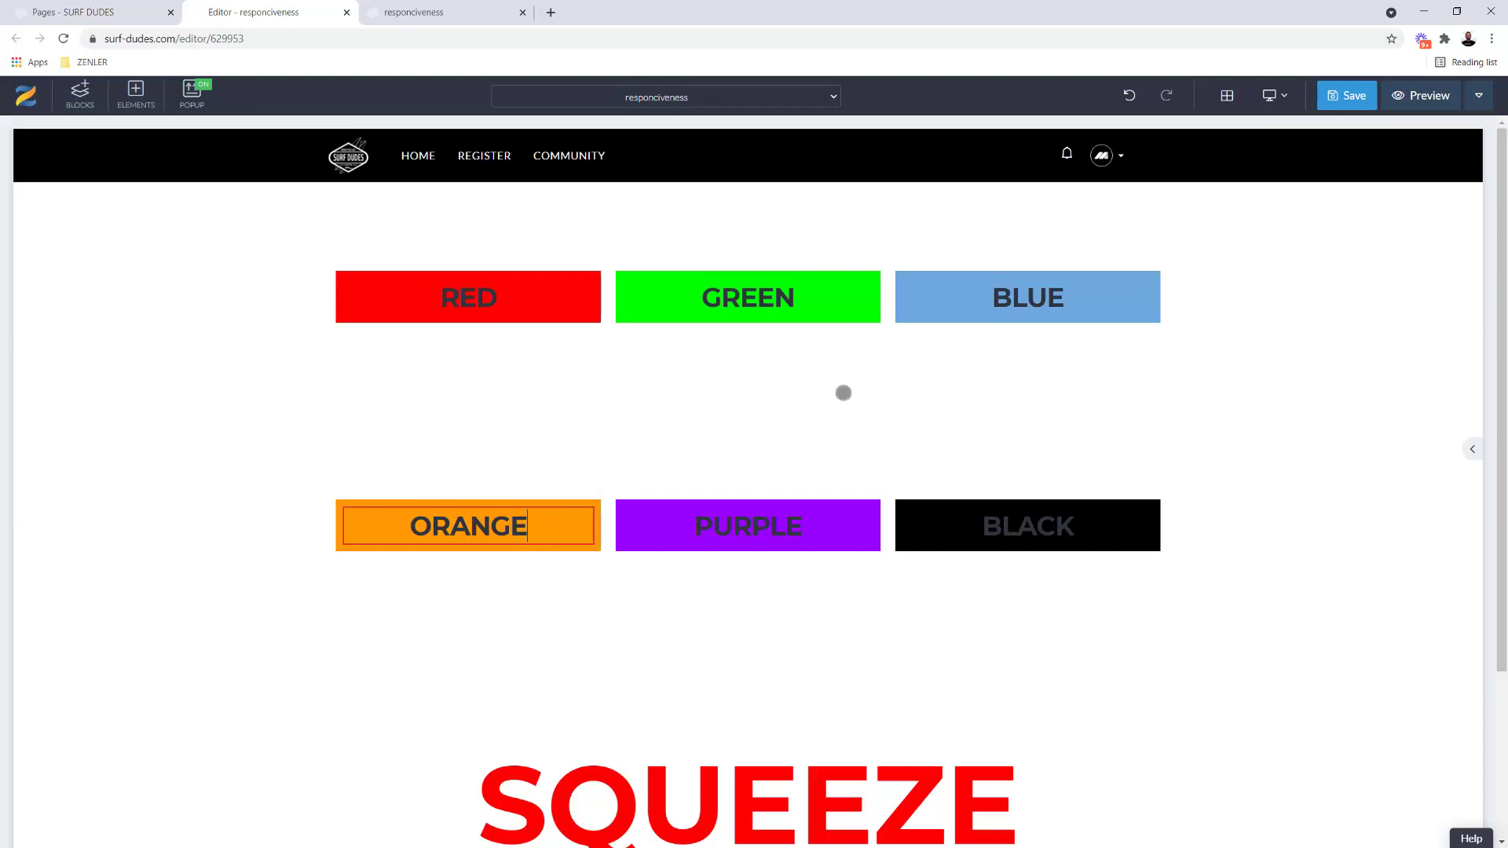
Save the page, check the two color rows in the page preview, and return to the editor
click(1351, 95)
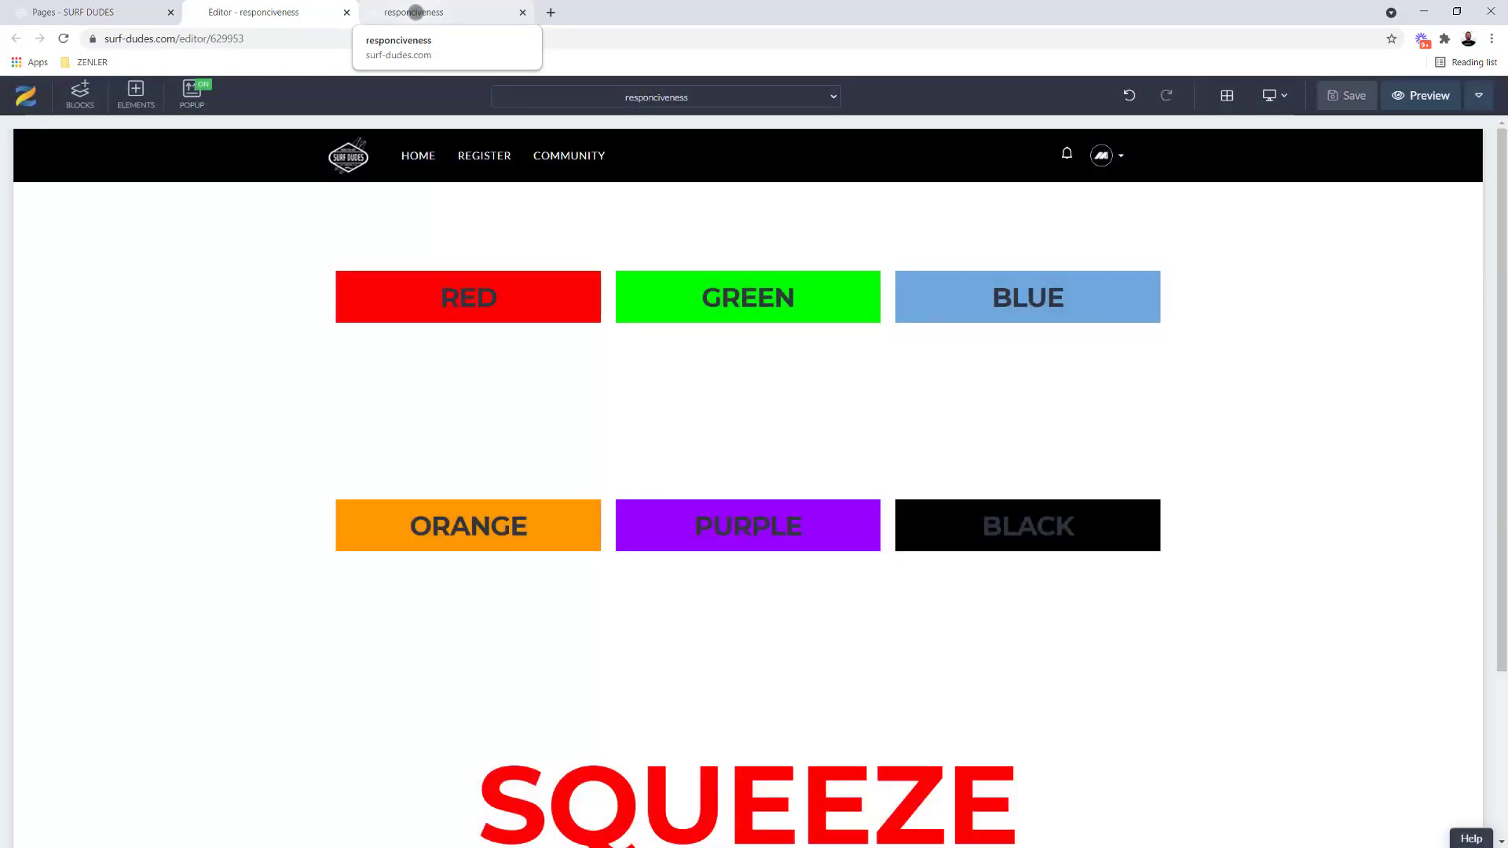
click(414, 12)
click(1494, 84)
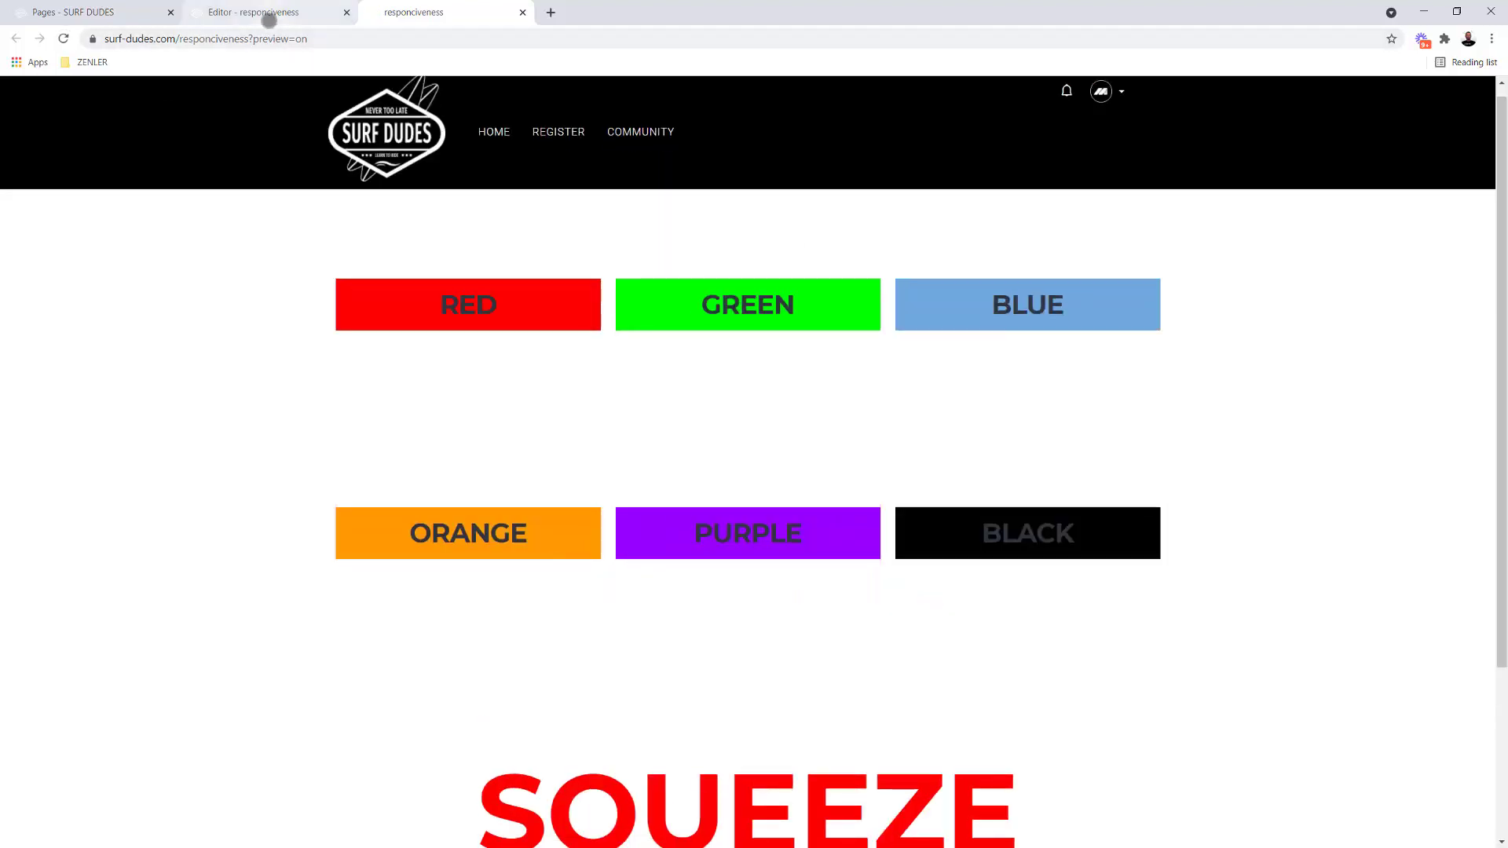
click(266, 13)
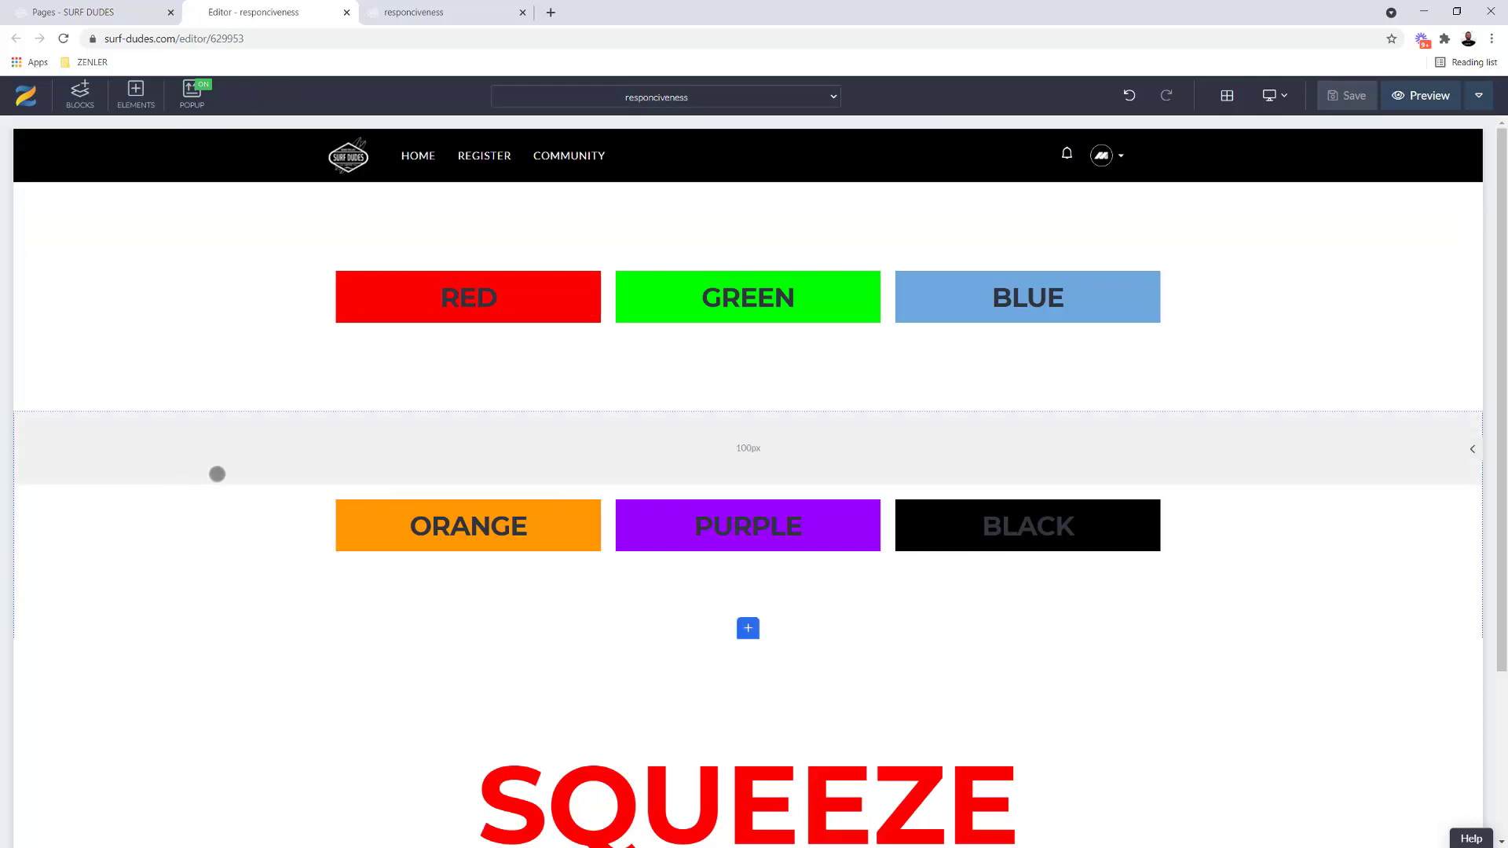
Hide the ORANGE, PURPLE and BLACK block on desktop and tablet
click(217, 473)
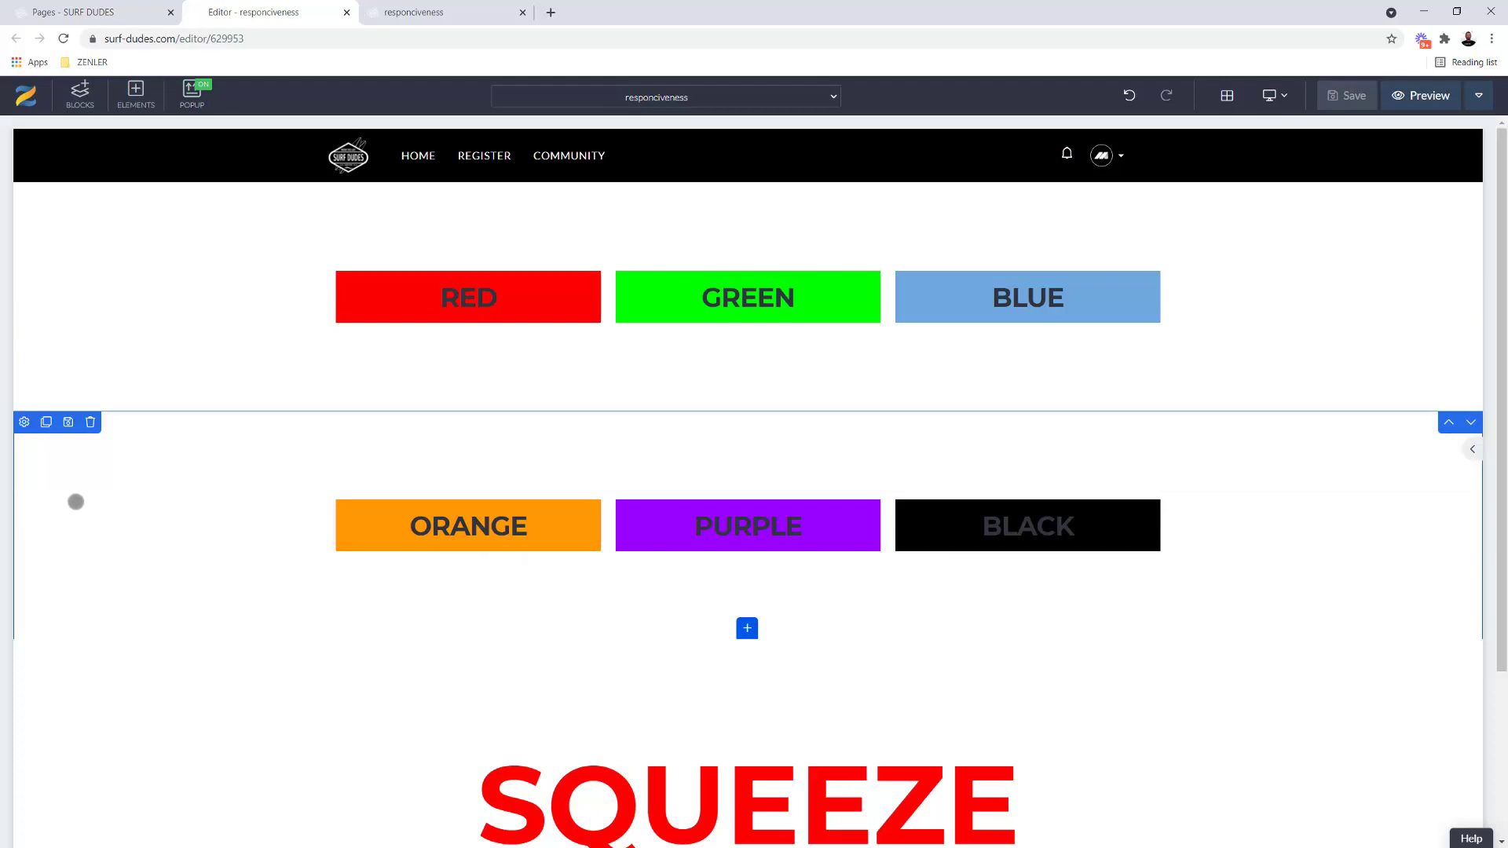
click(339, 557)
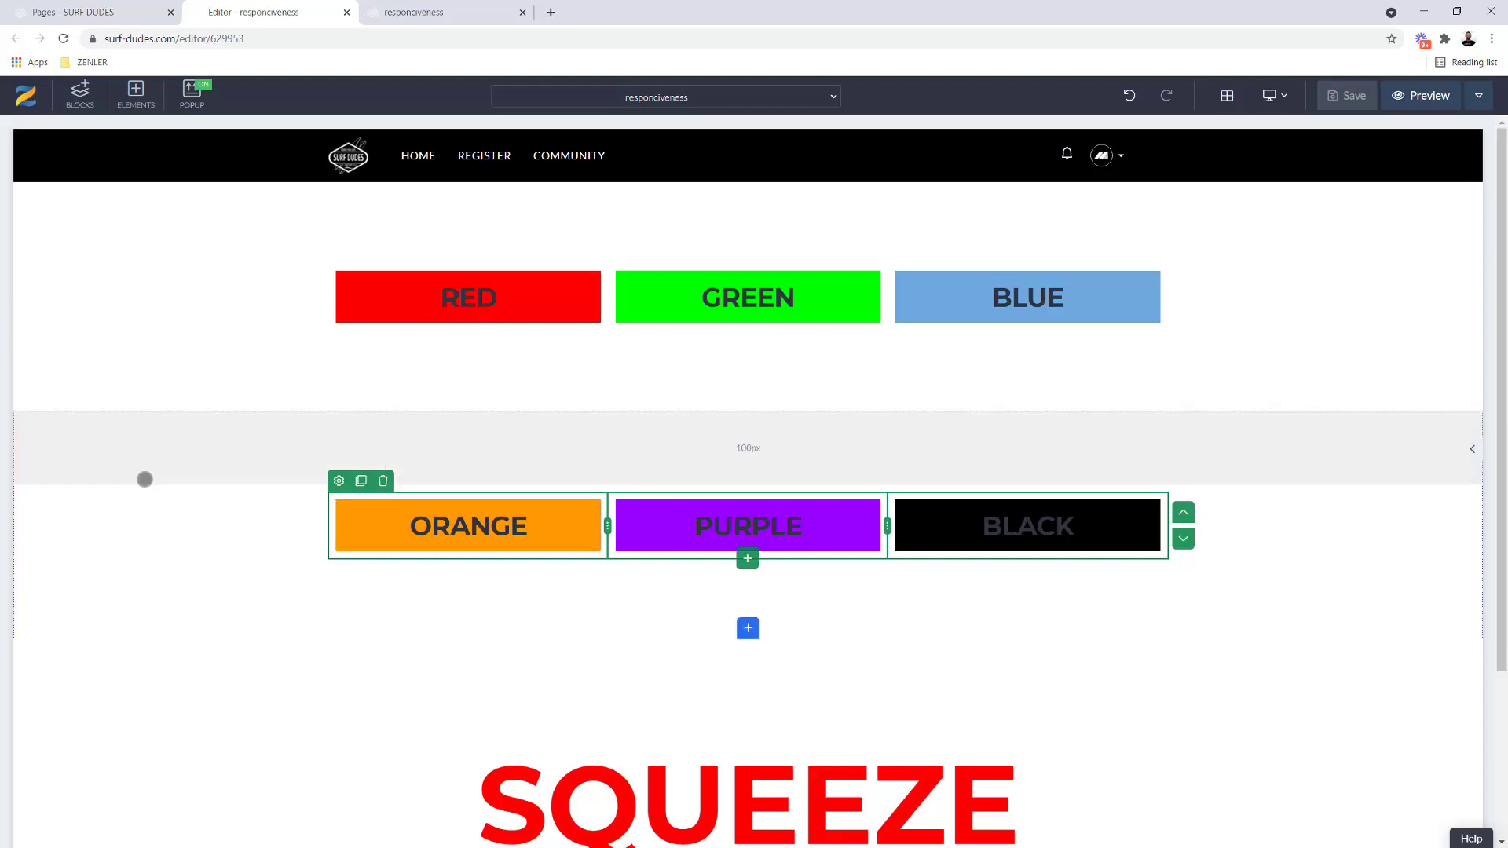
click(32, 421)
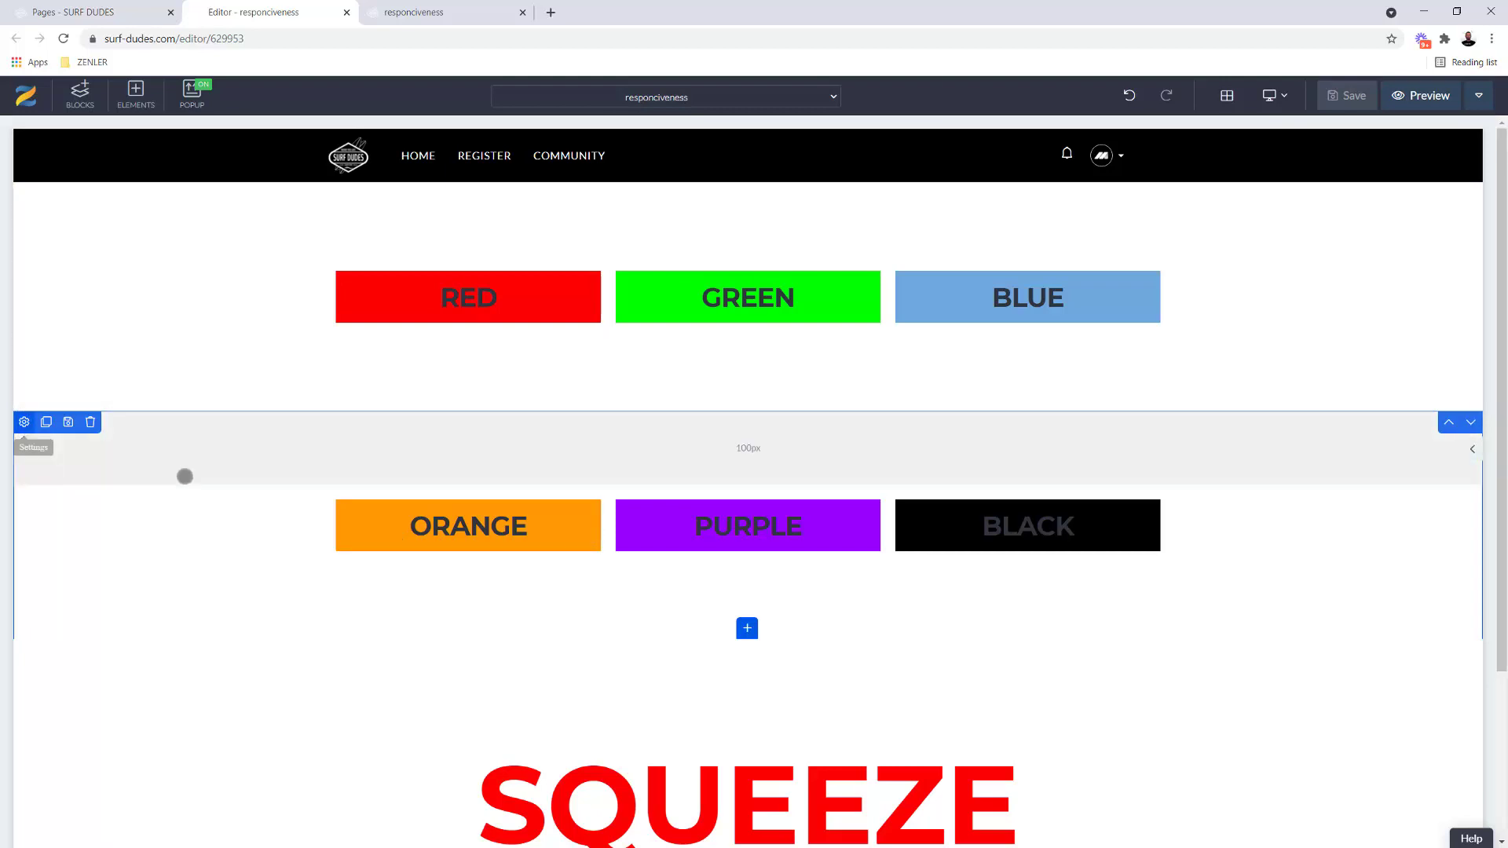
click(203, 477)
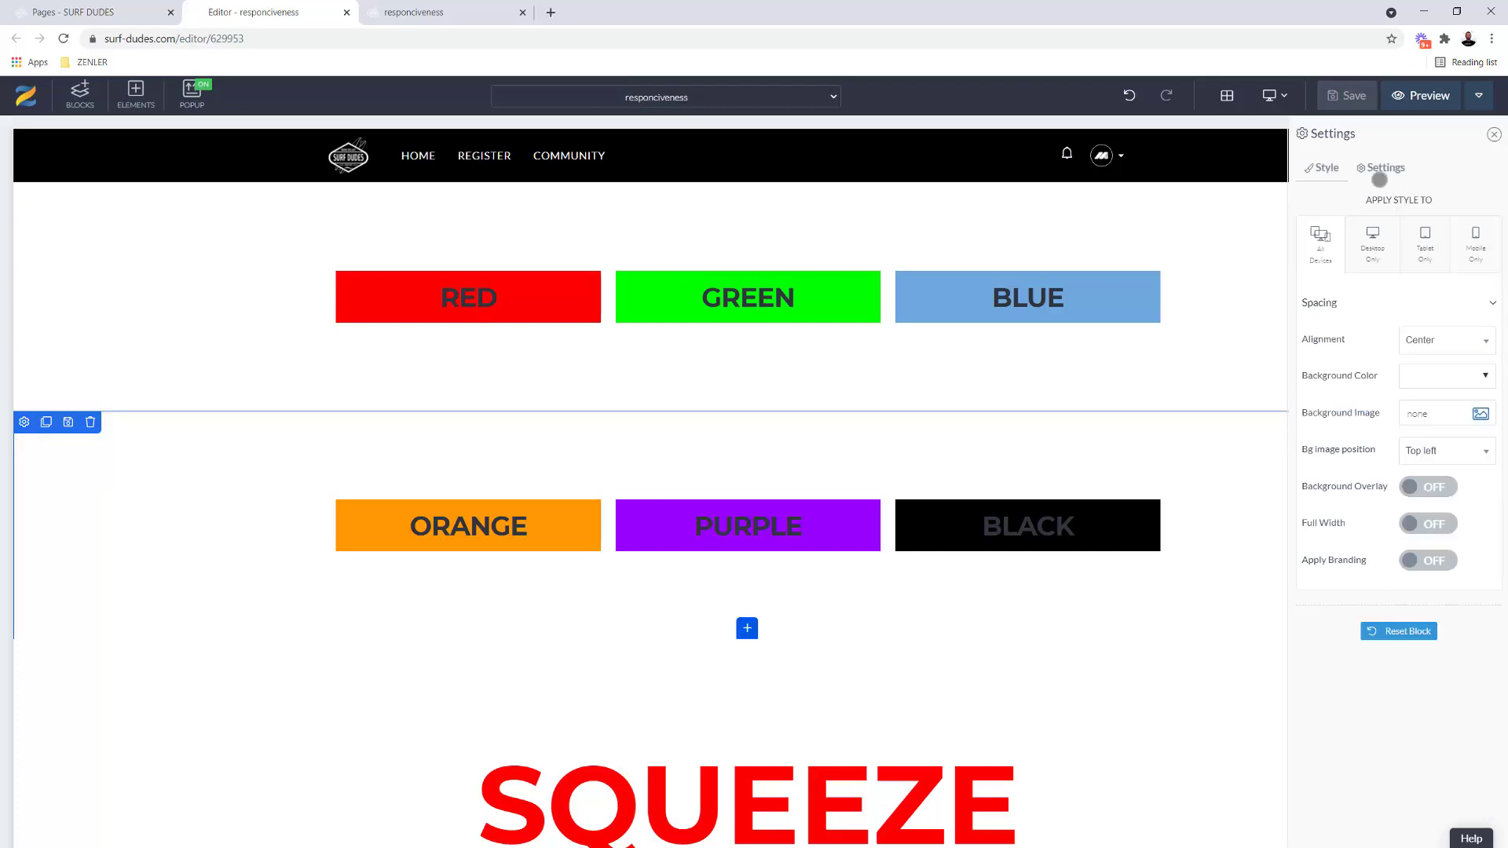
click(1381, 168)
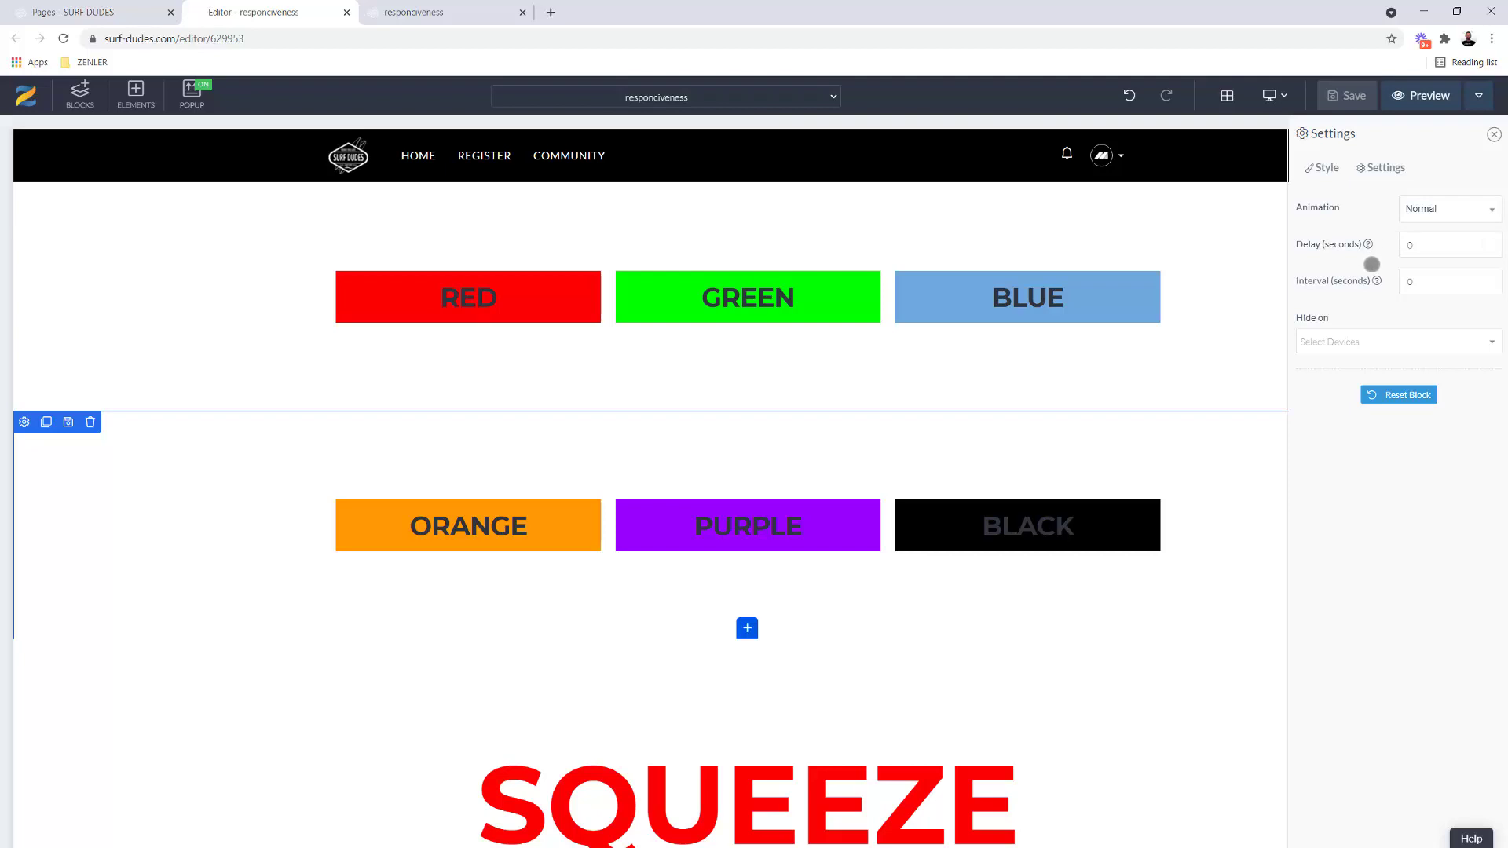
click(1329, 344)
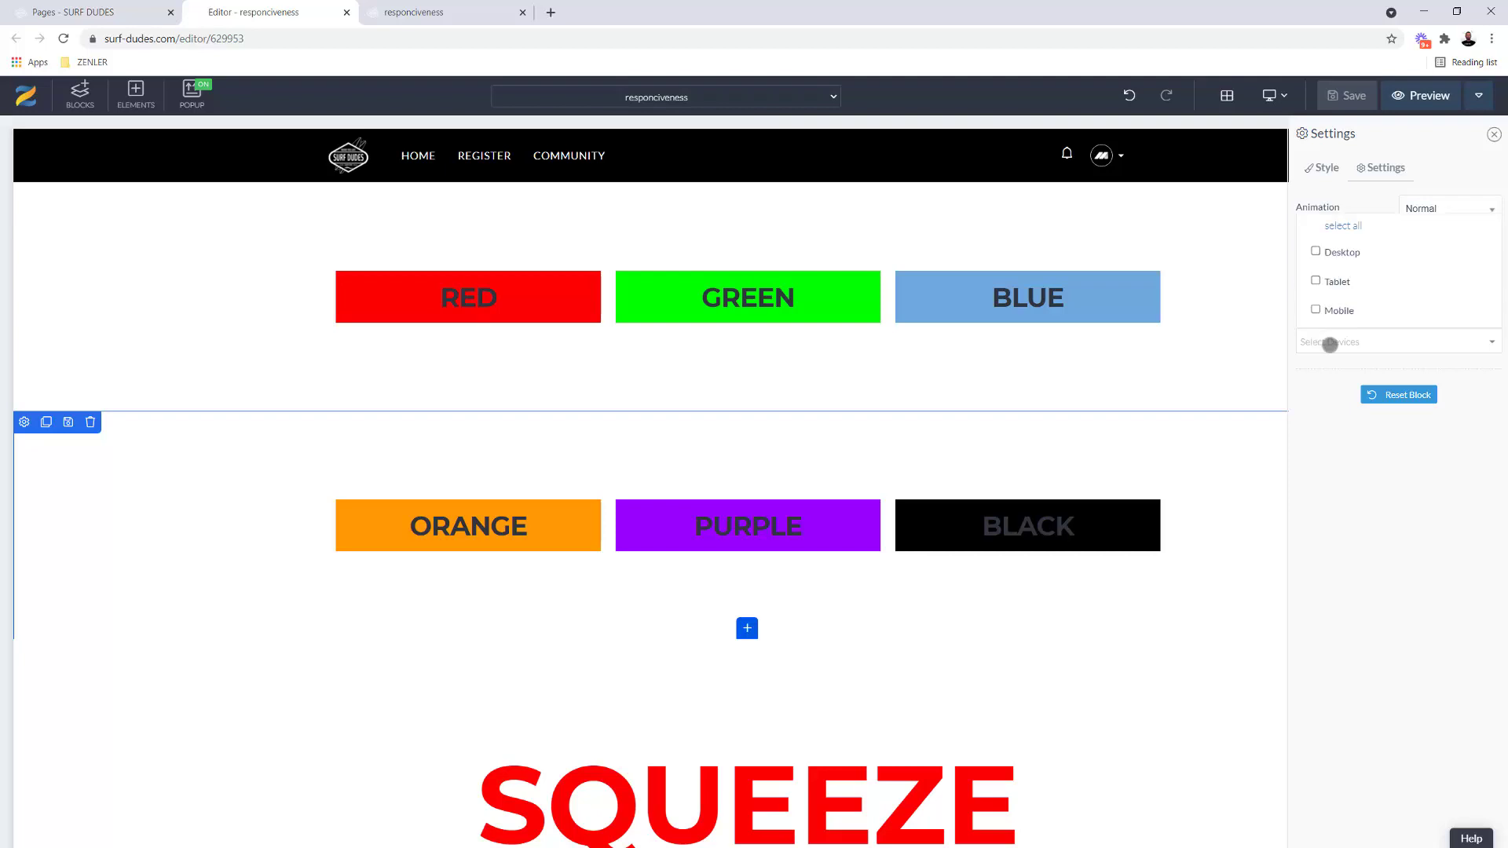
click(1316, 252)
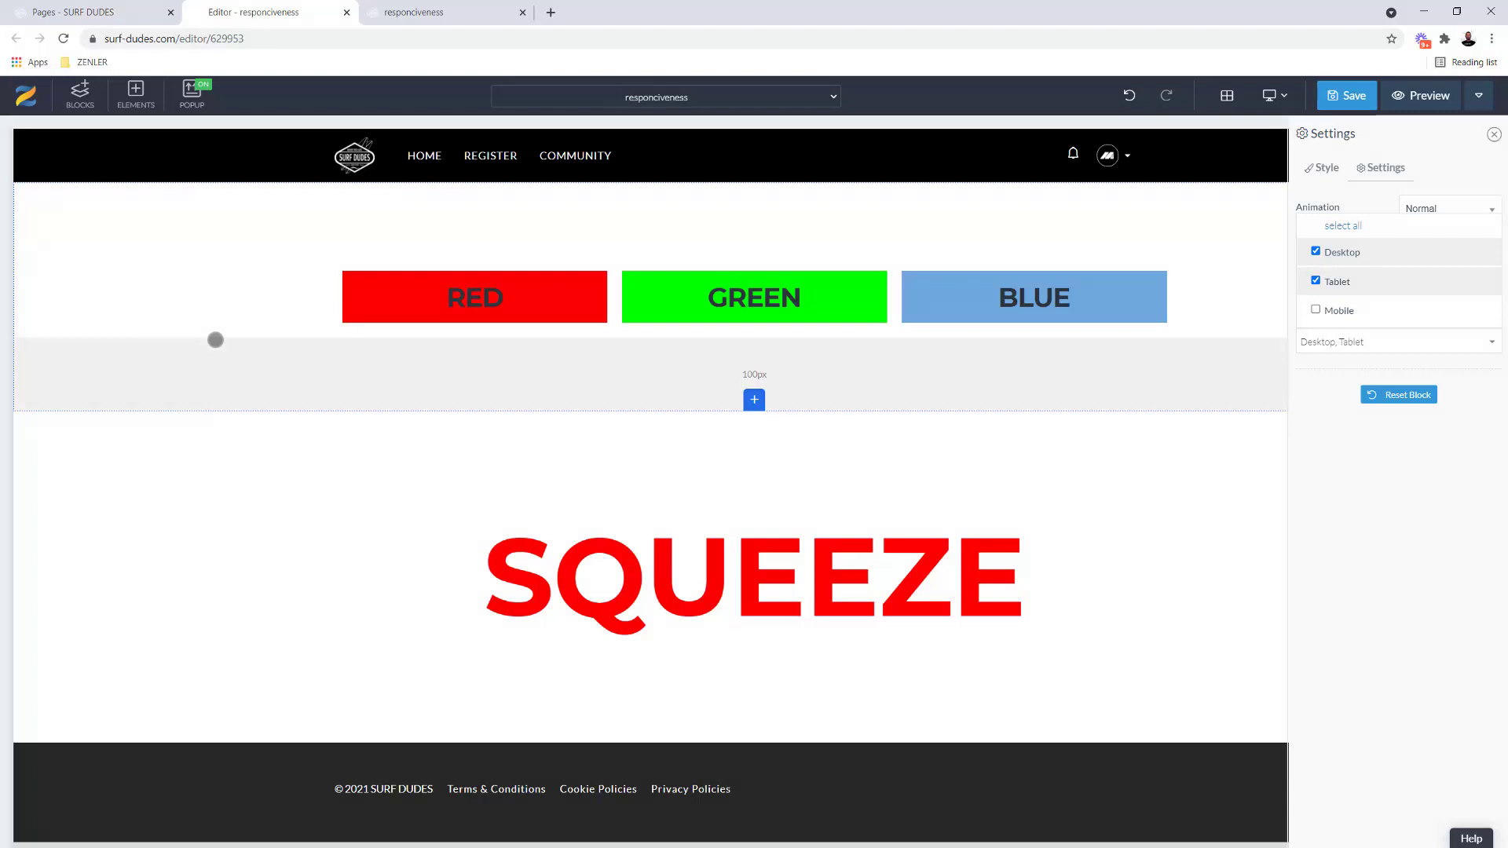
Hide the original RED, GREEN and BLUE block on mobile and save the page
click(215, 340)
click(24, 194)
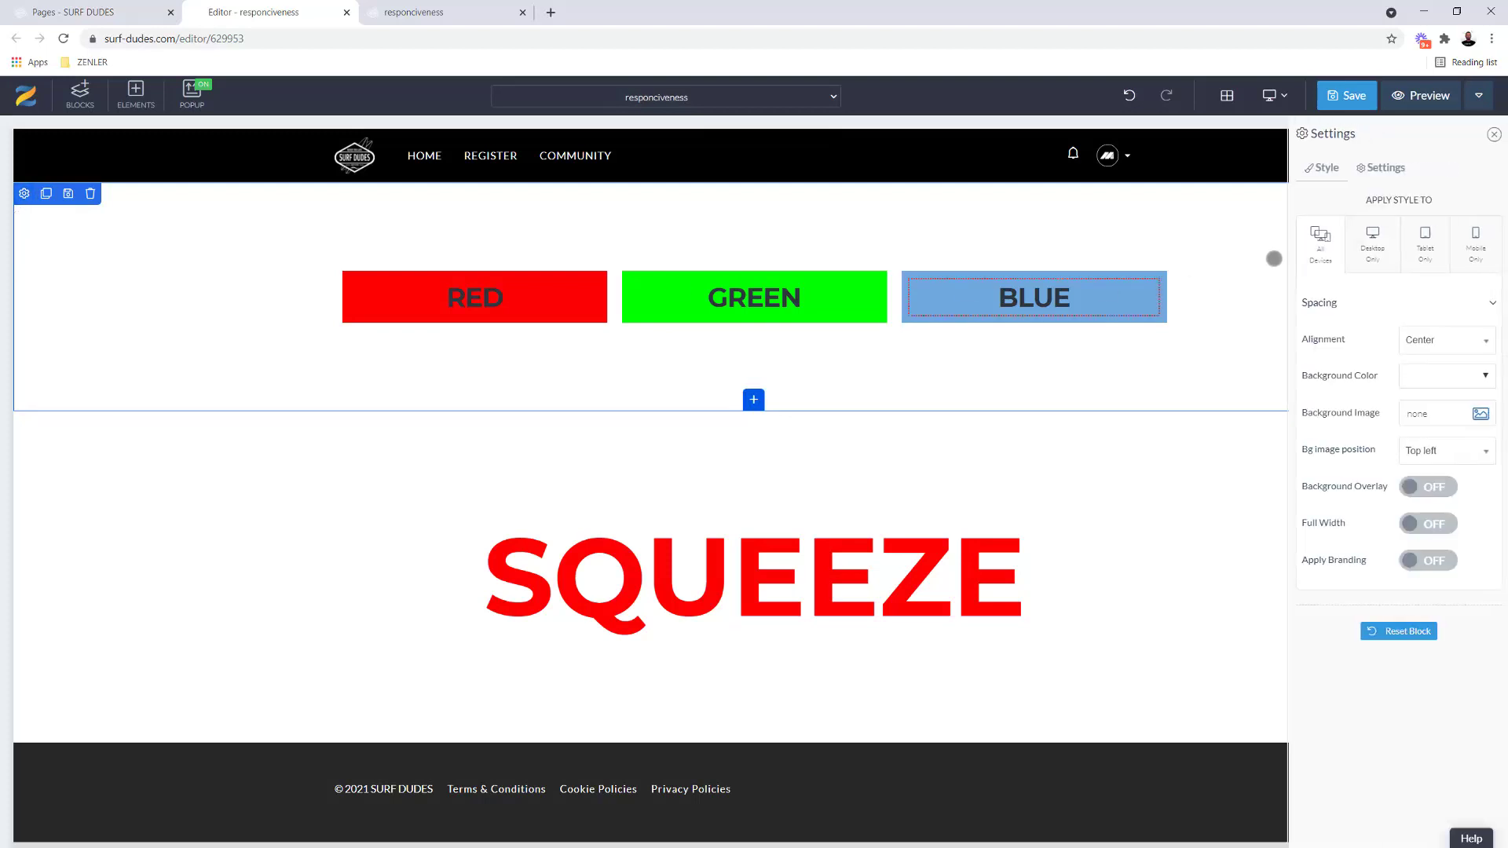
click(1382, 168)
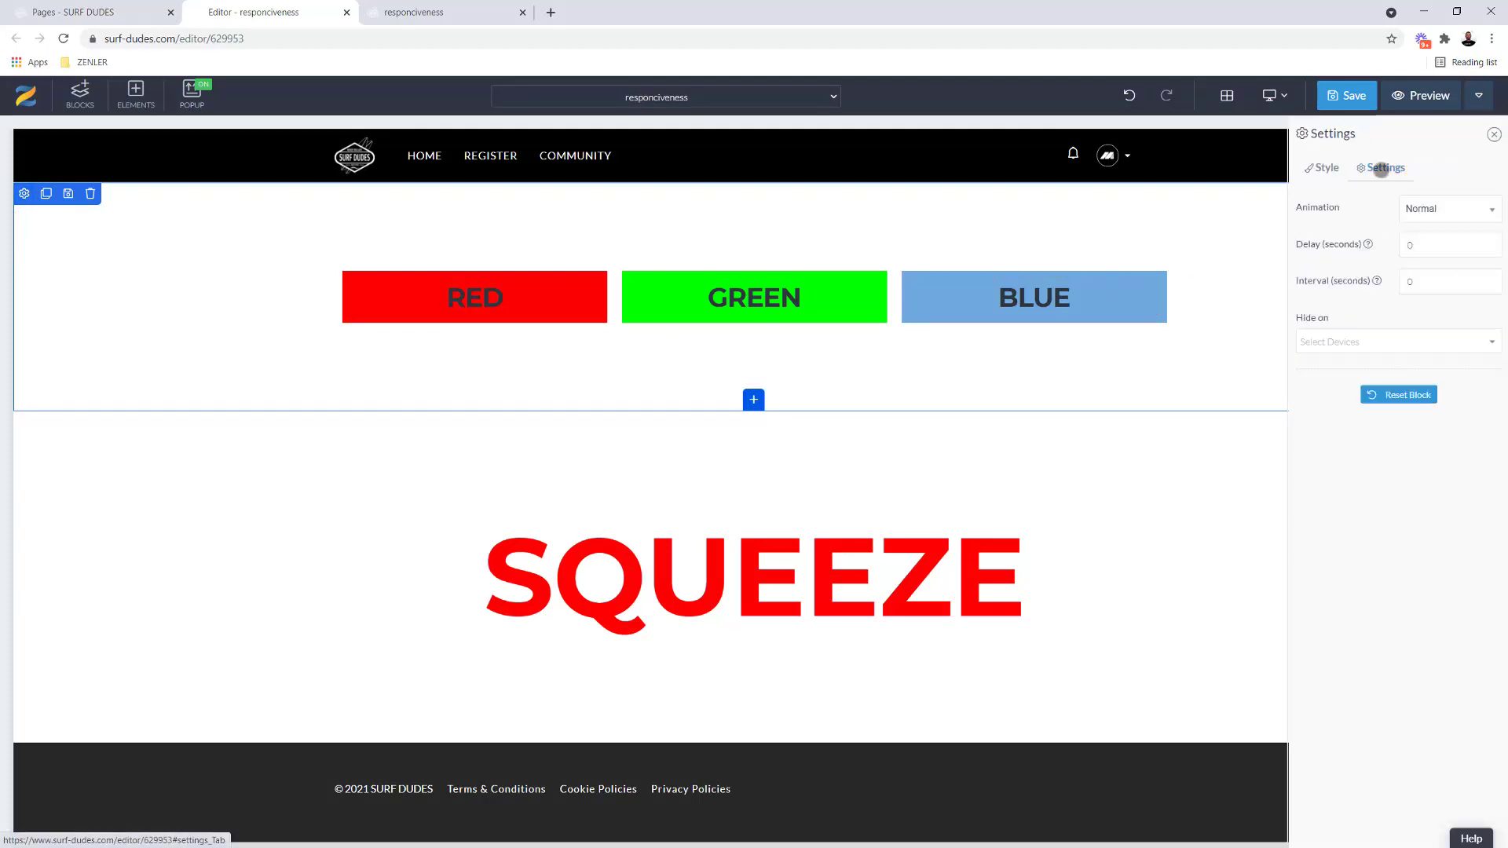
click(1462, 344)
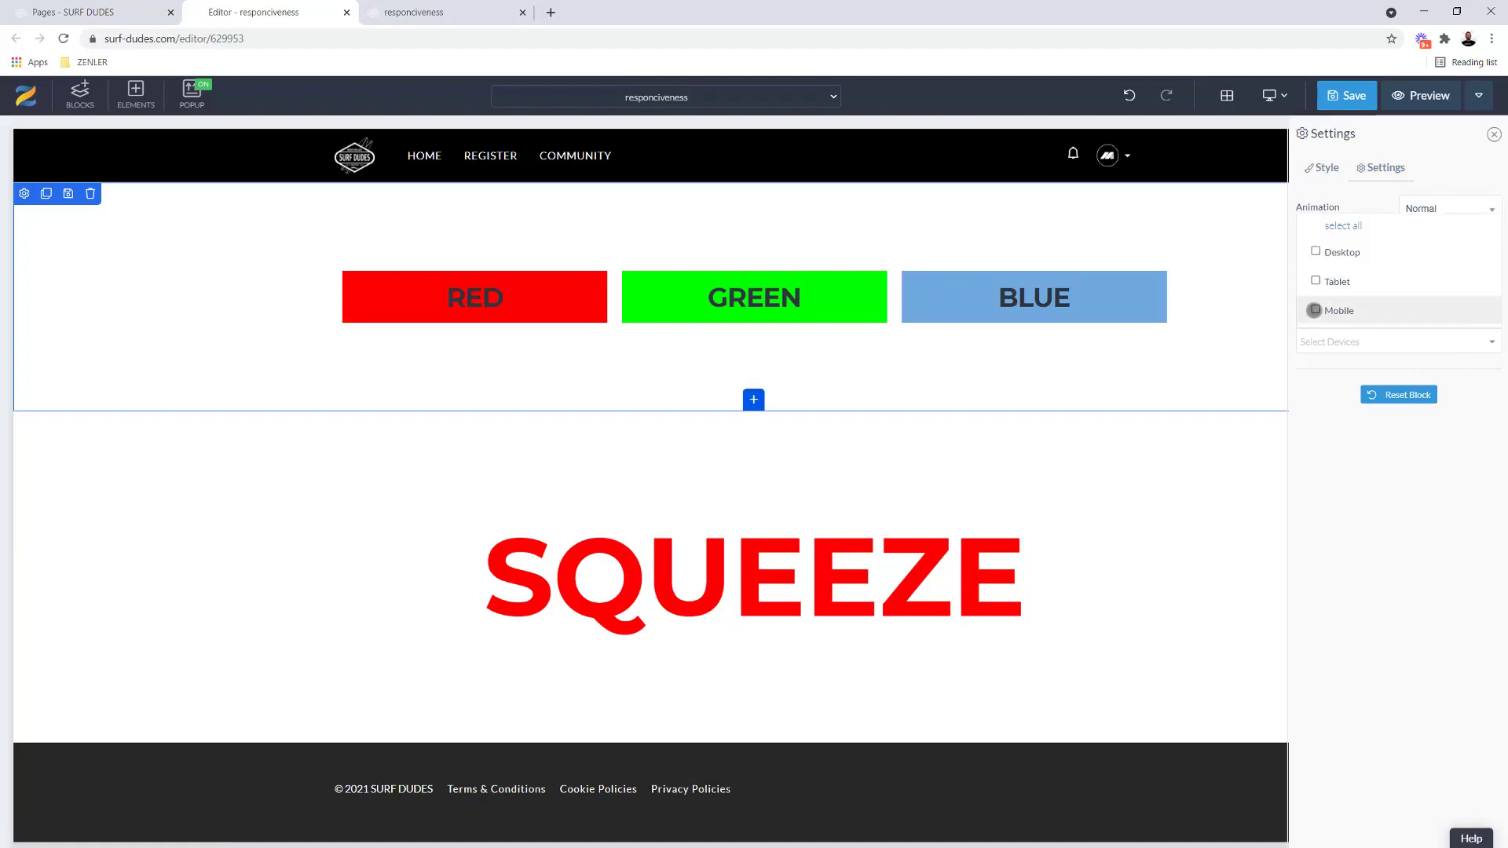
click(1316, 310)
click(1188, 352)
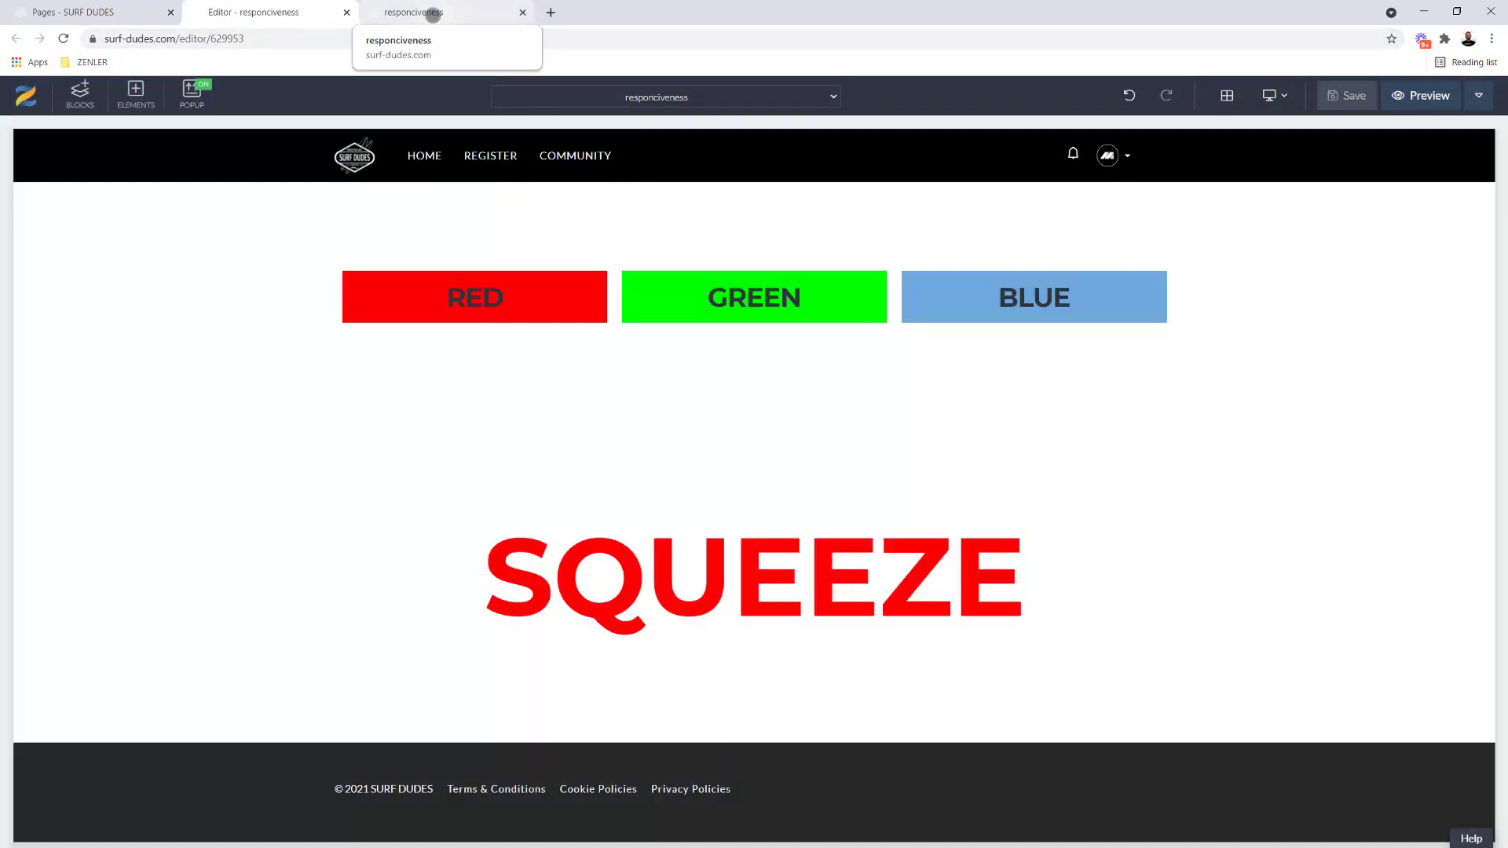
Reload the page preview, check the color blocks at full, narrow and wider browser widths, and return to the editor
click(432, 13)
click(63, 39)
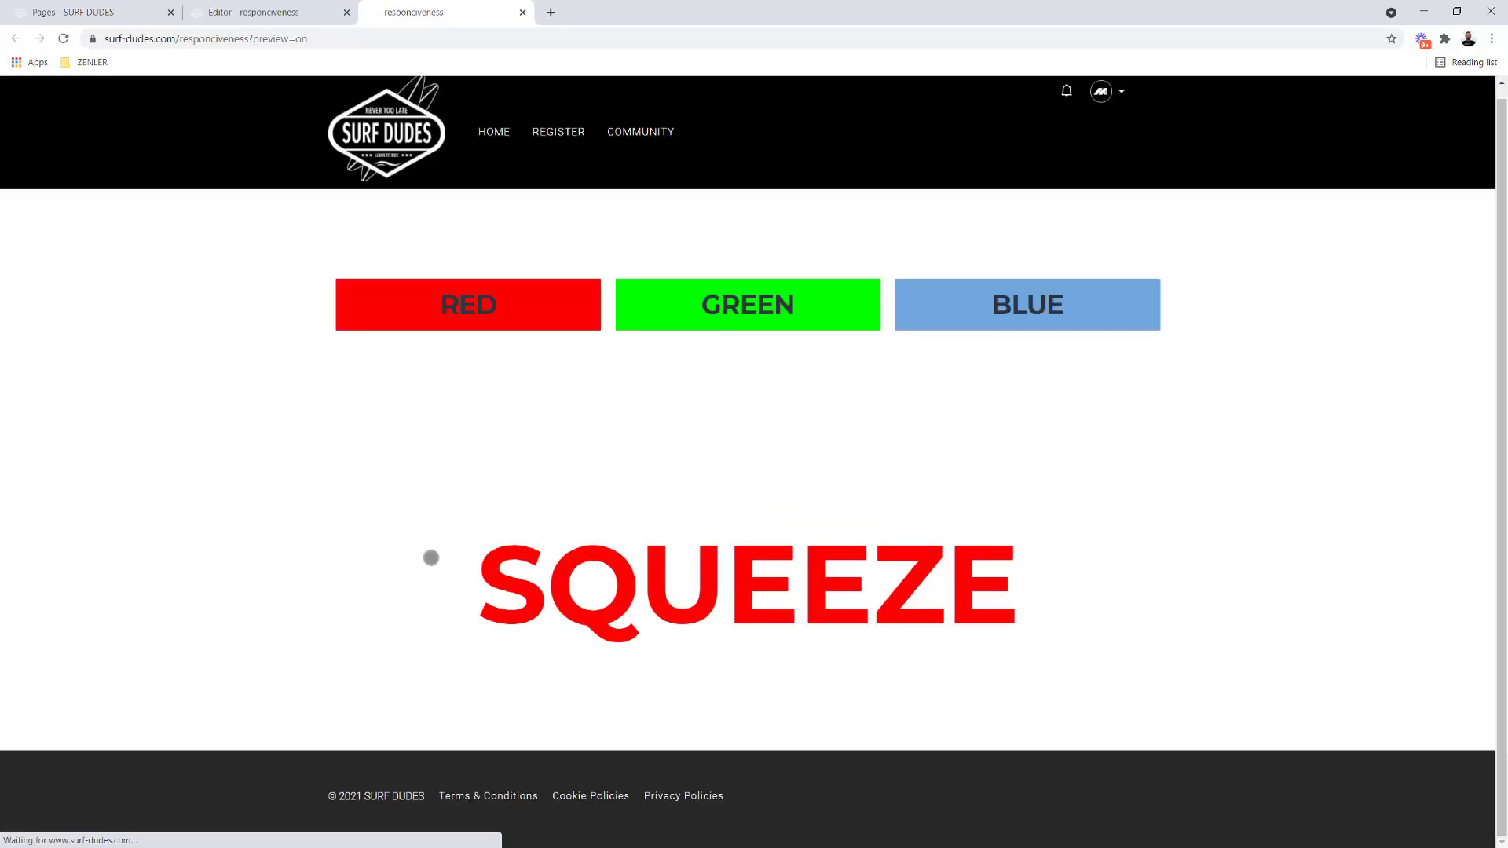
click(1455, 11)
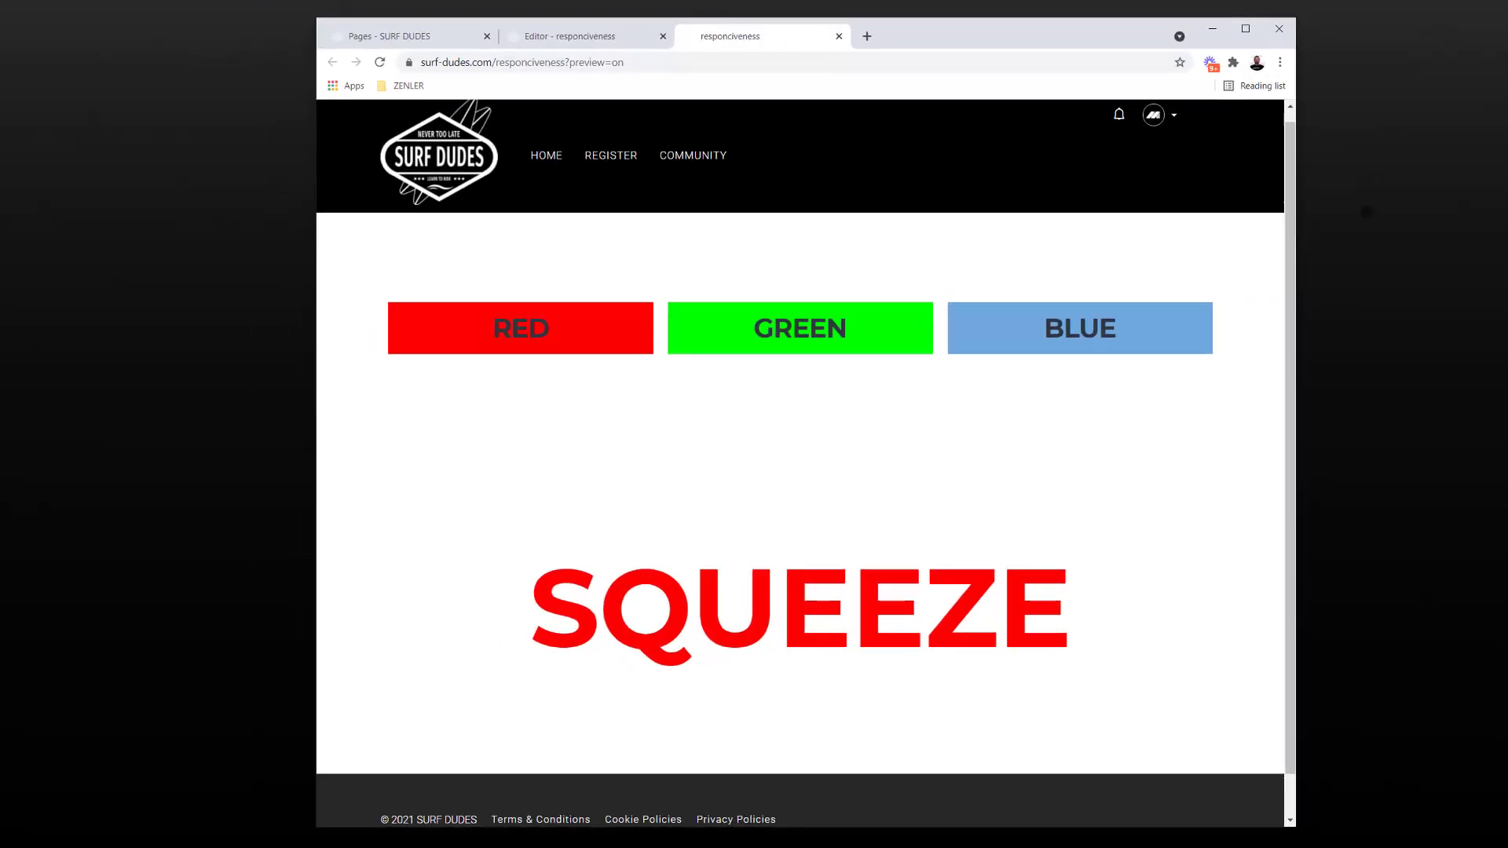
drag(1274, 306, 1042, 319)
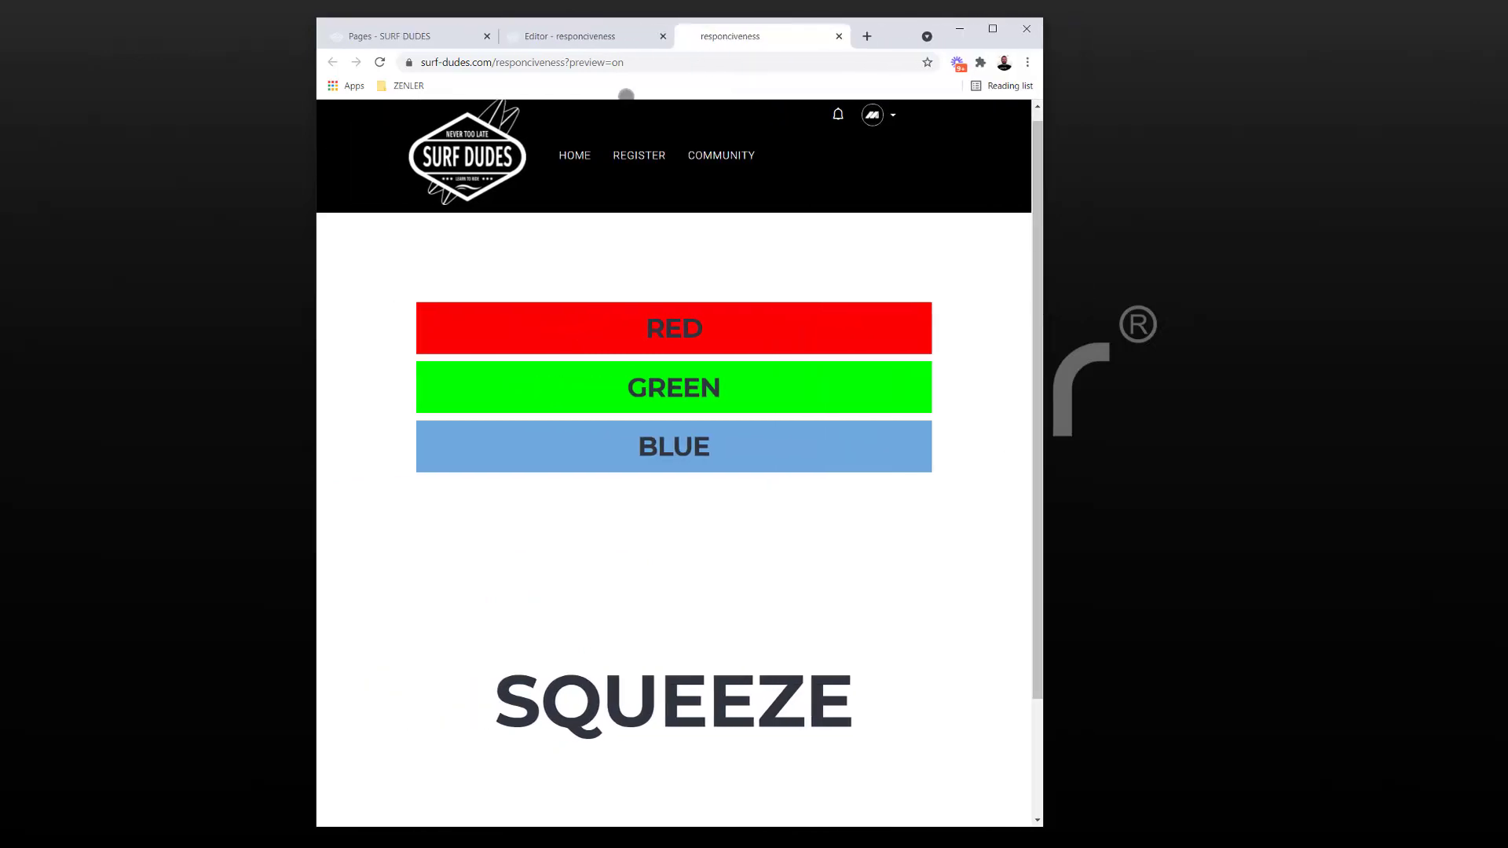
click(378, 62)
scroll(831, 316, down, 2)
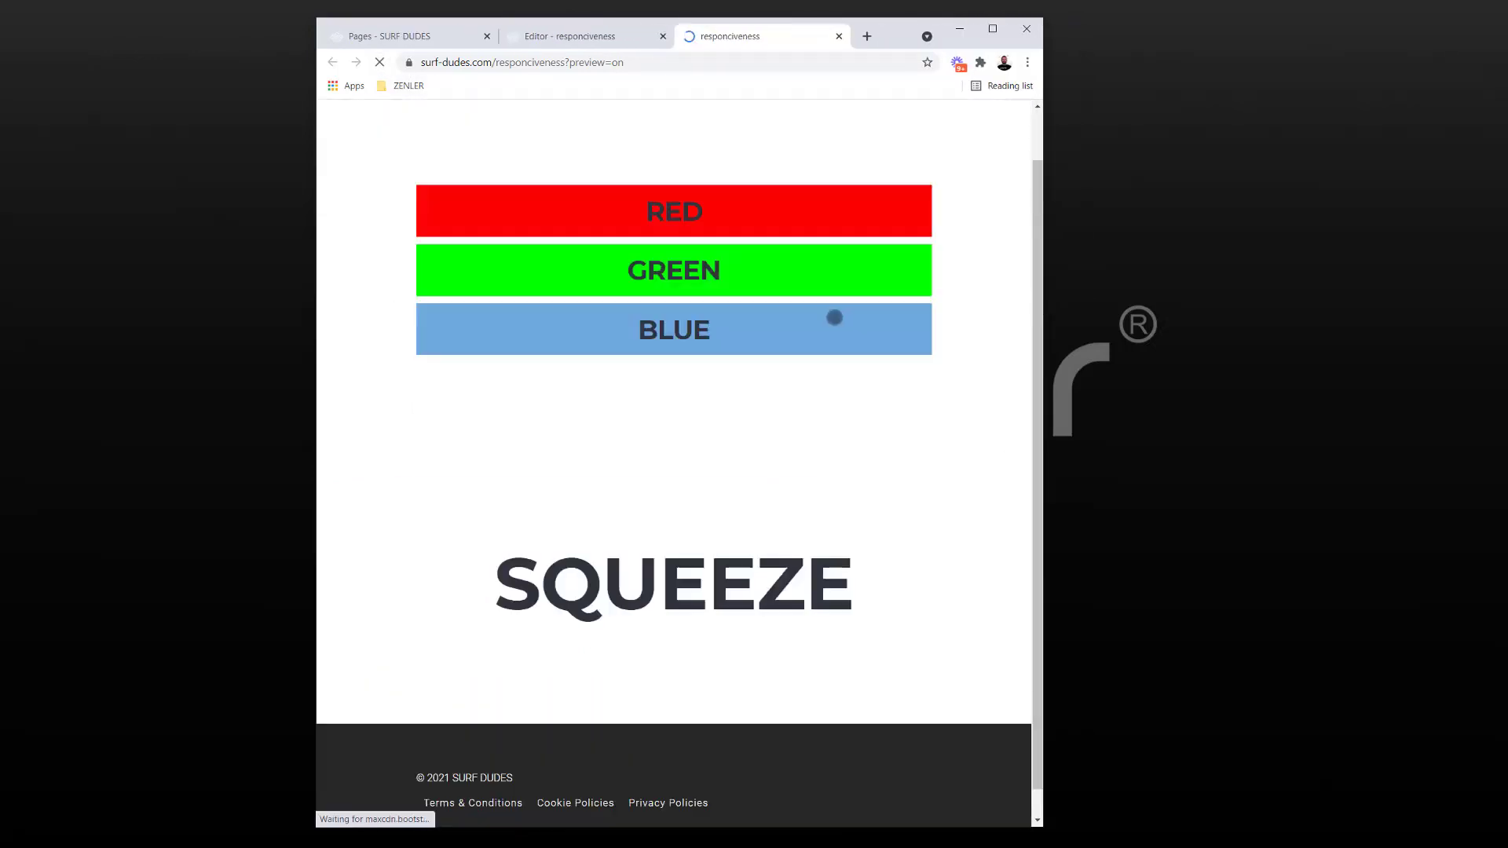
scroll(830, 316, up, 1)
drag(1041, 360, 1324, 283)
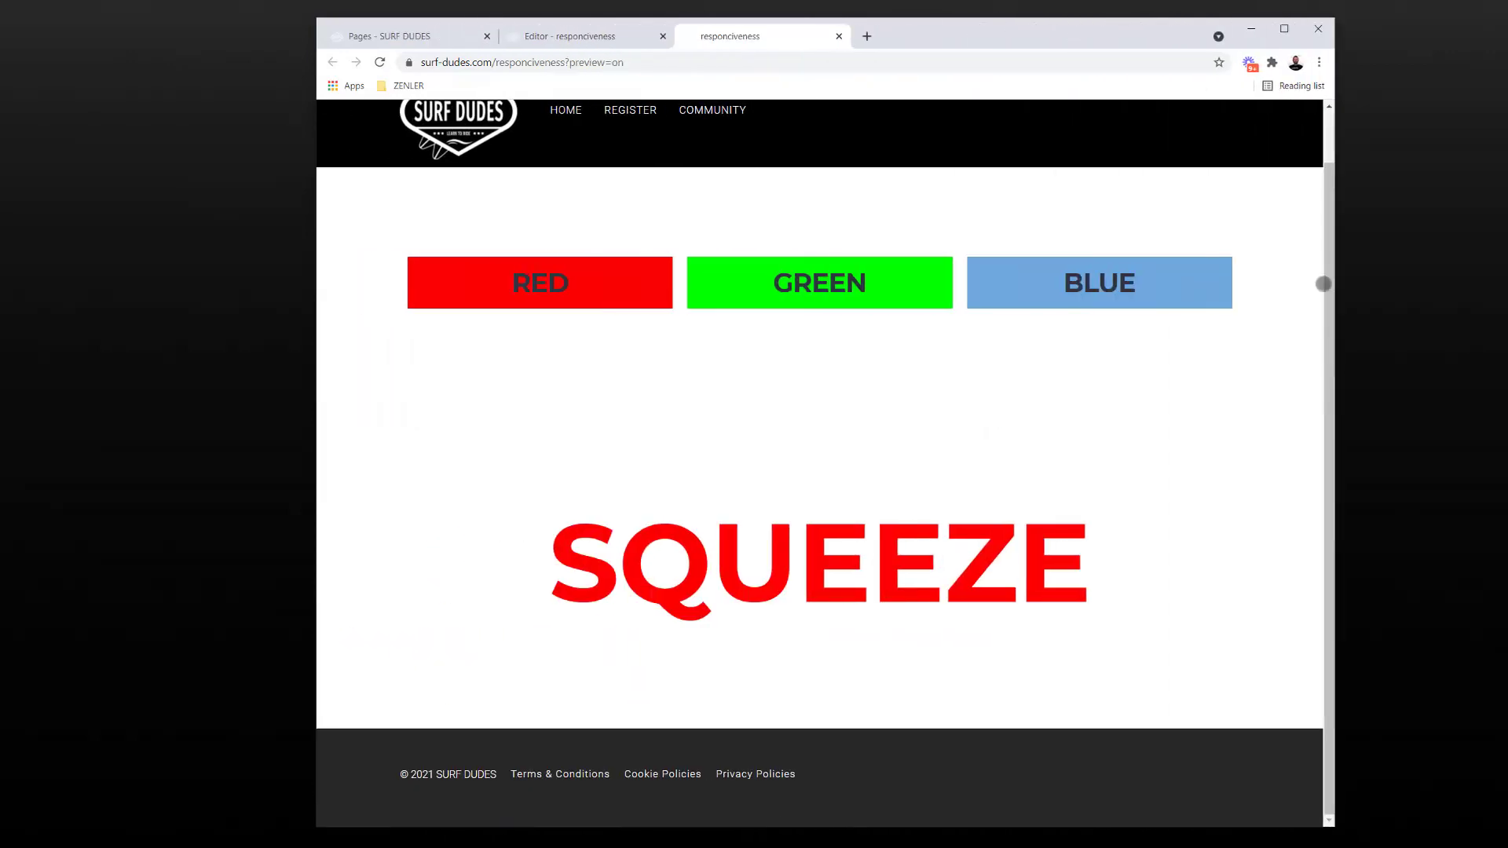
click(1268, 28)
click(269, 14)
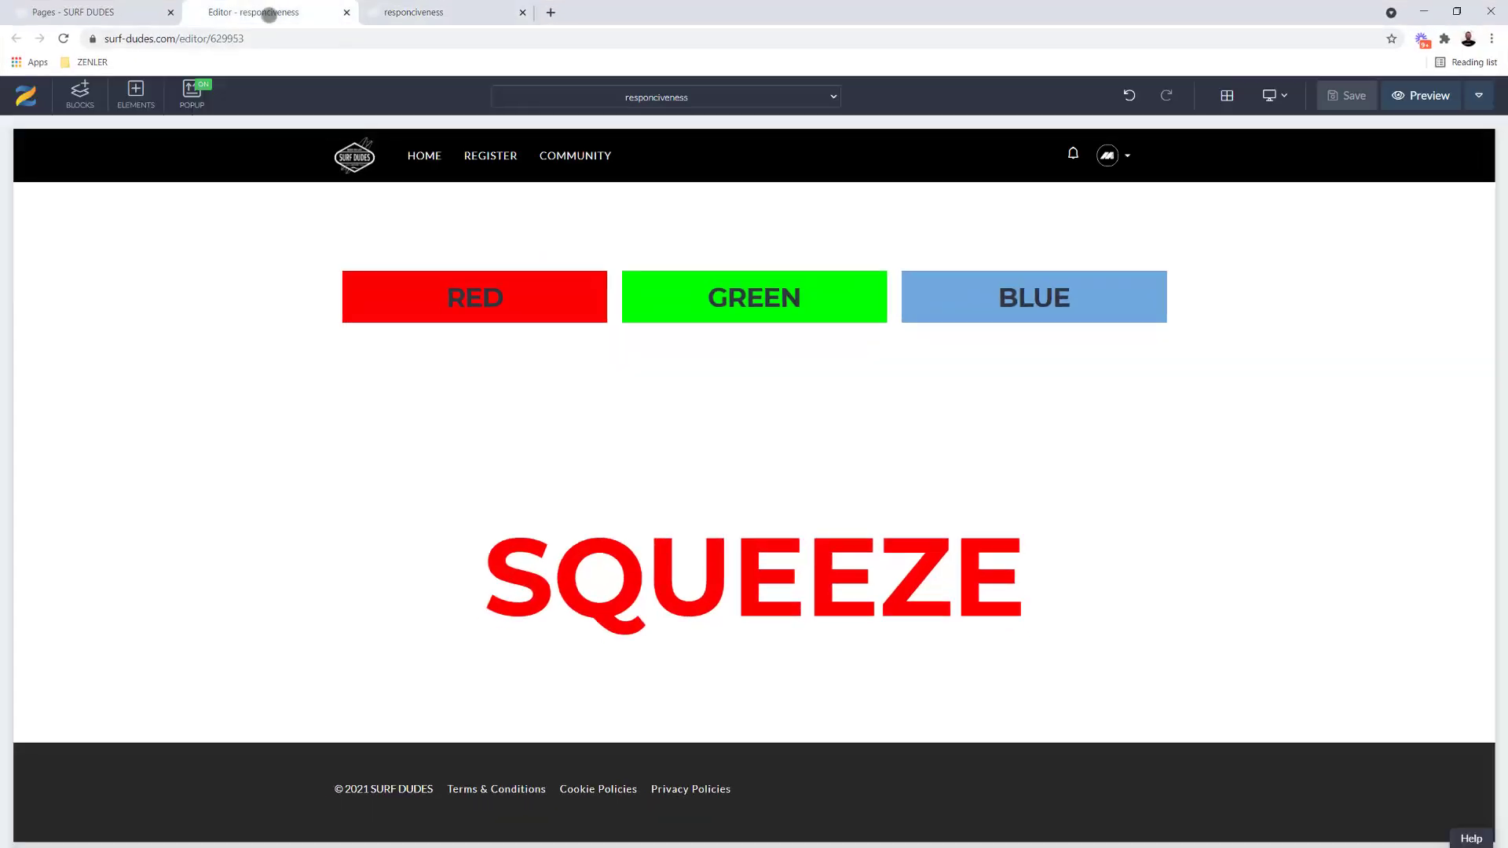
Hide the RED, GREEN and BLUE block on desktop and tablet, show it on mobile, and save the page
click(24, 193)
click(1464, 243)
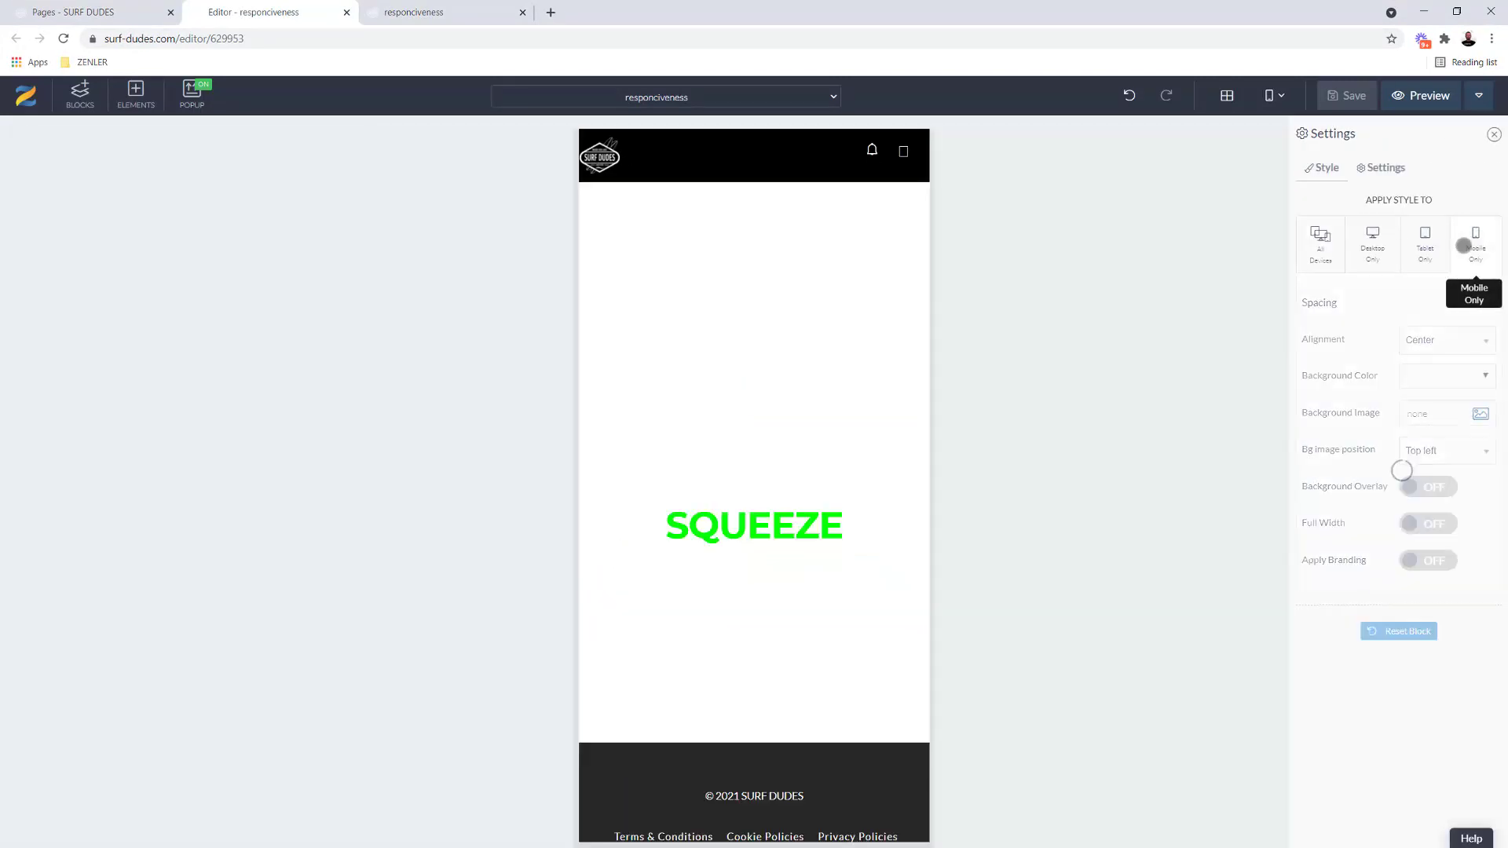
click(1423, 248)
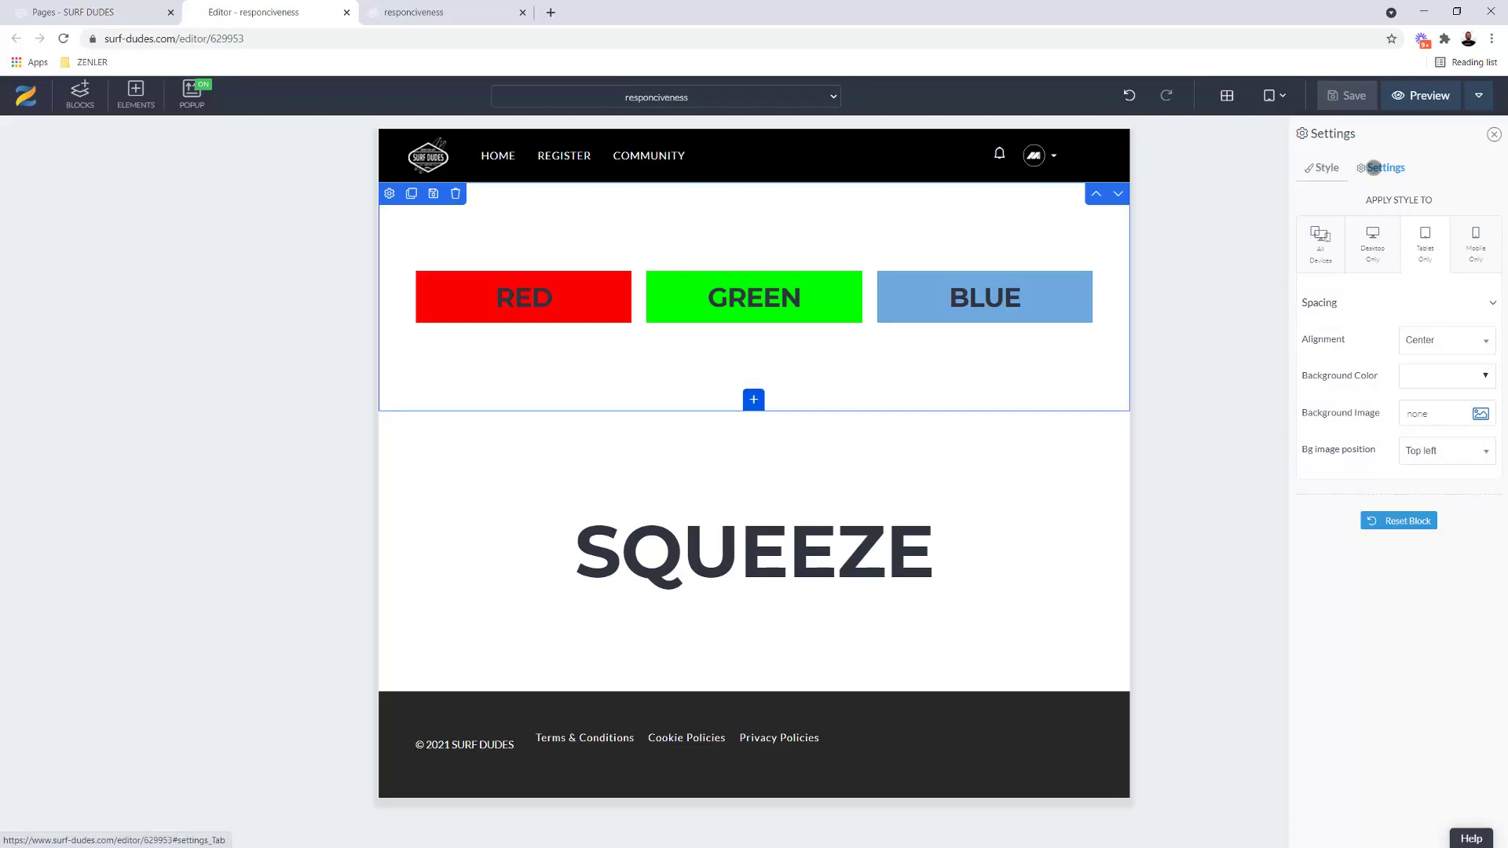
click(1373, 167)
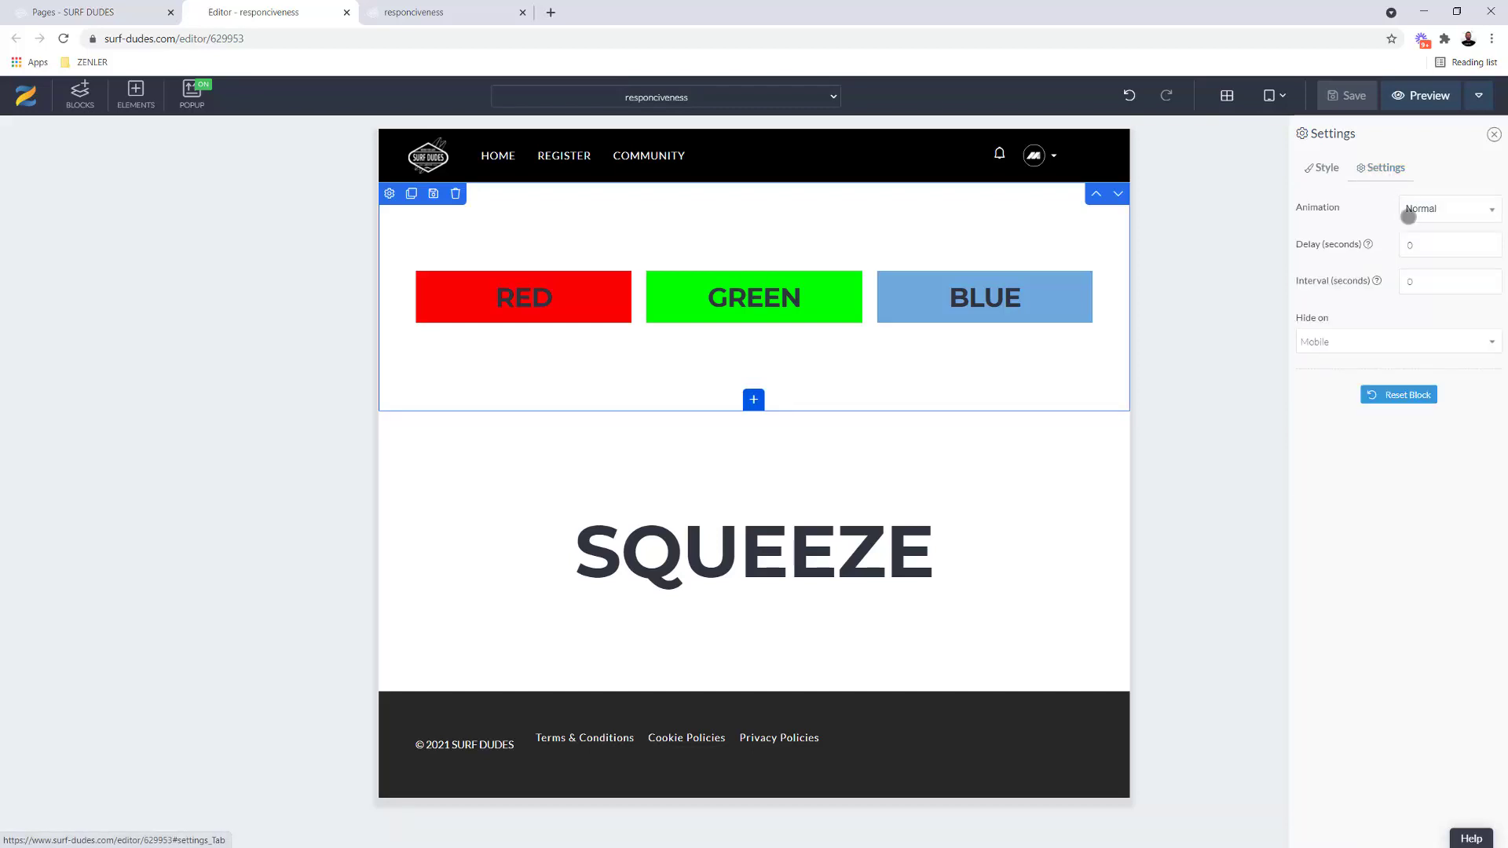
click(1366, 341)
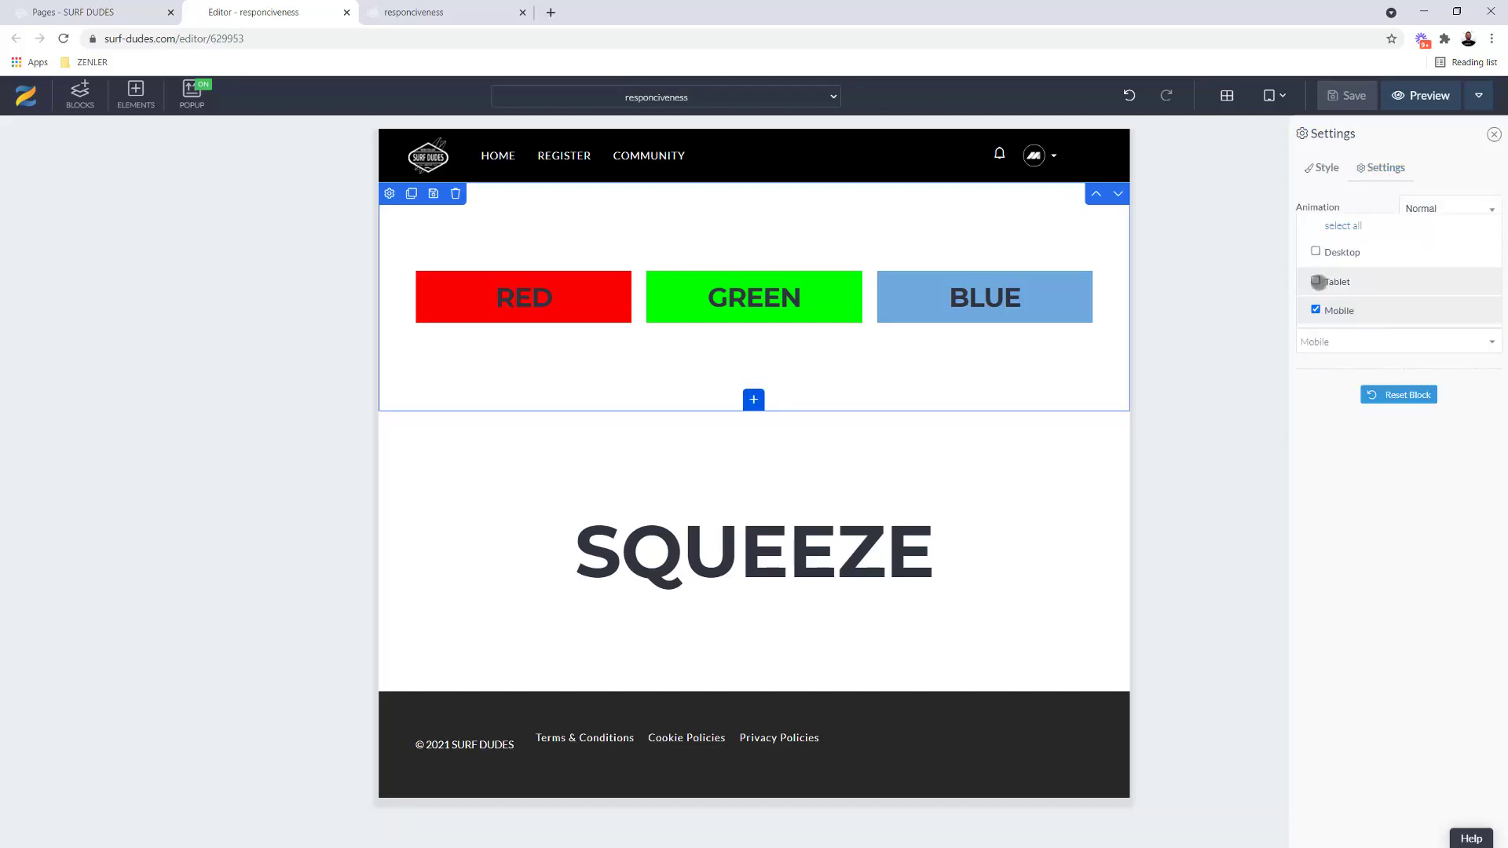
click(1316, 279)
click(1314, 251)
click(1318, 311)
click(1347, 95)
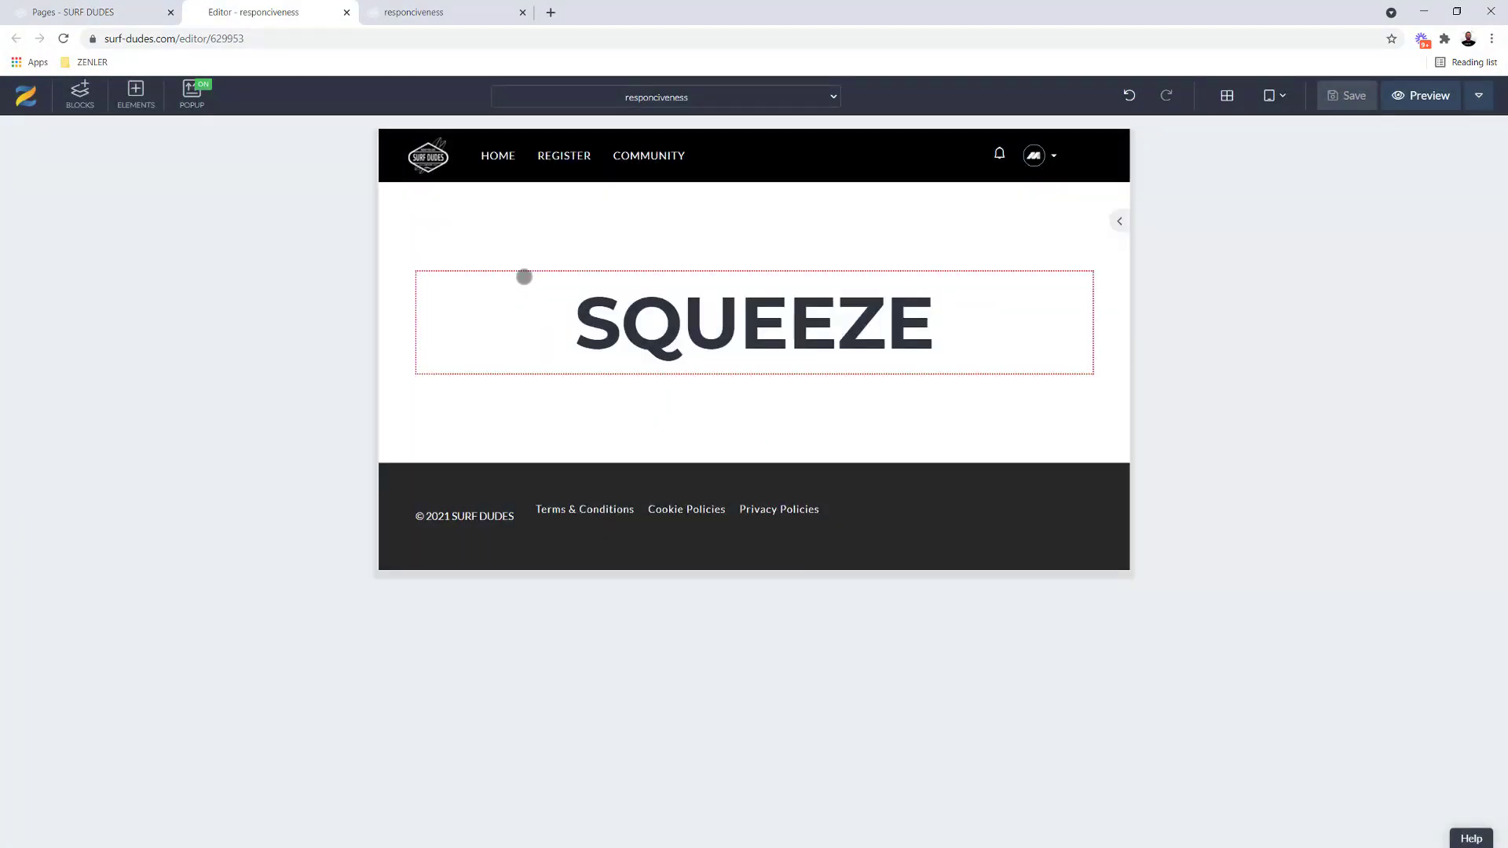
Switch the editor to the mobile layout and check which devices the RED, GREEN and BLUE block is hidden on
click(411, 282)
click(387, 276)
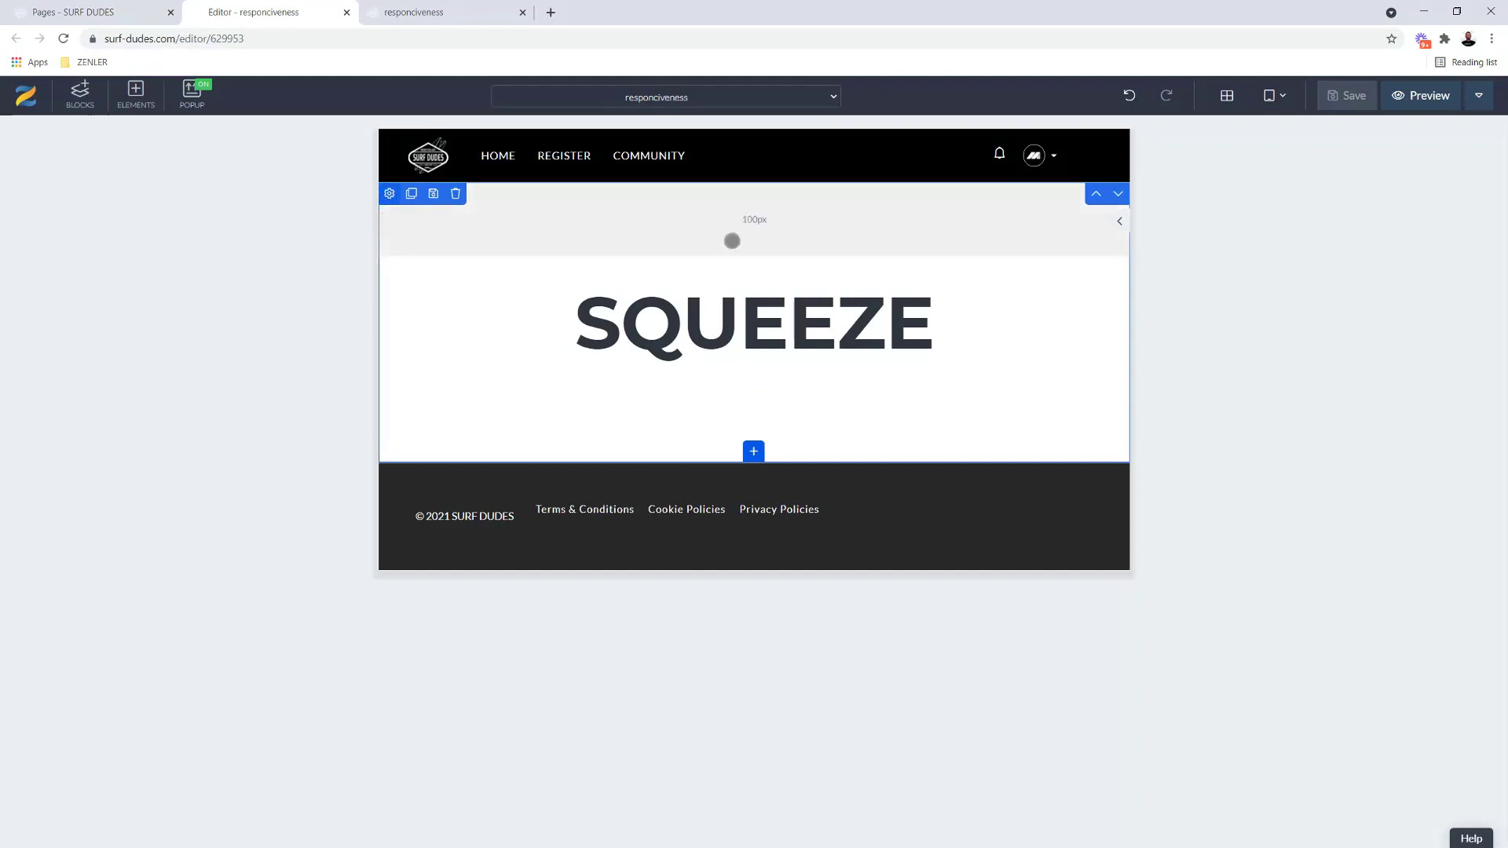
click(389, 194)
click(1473, 237)
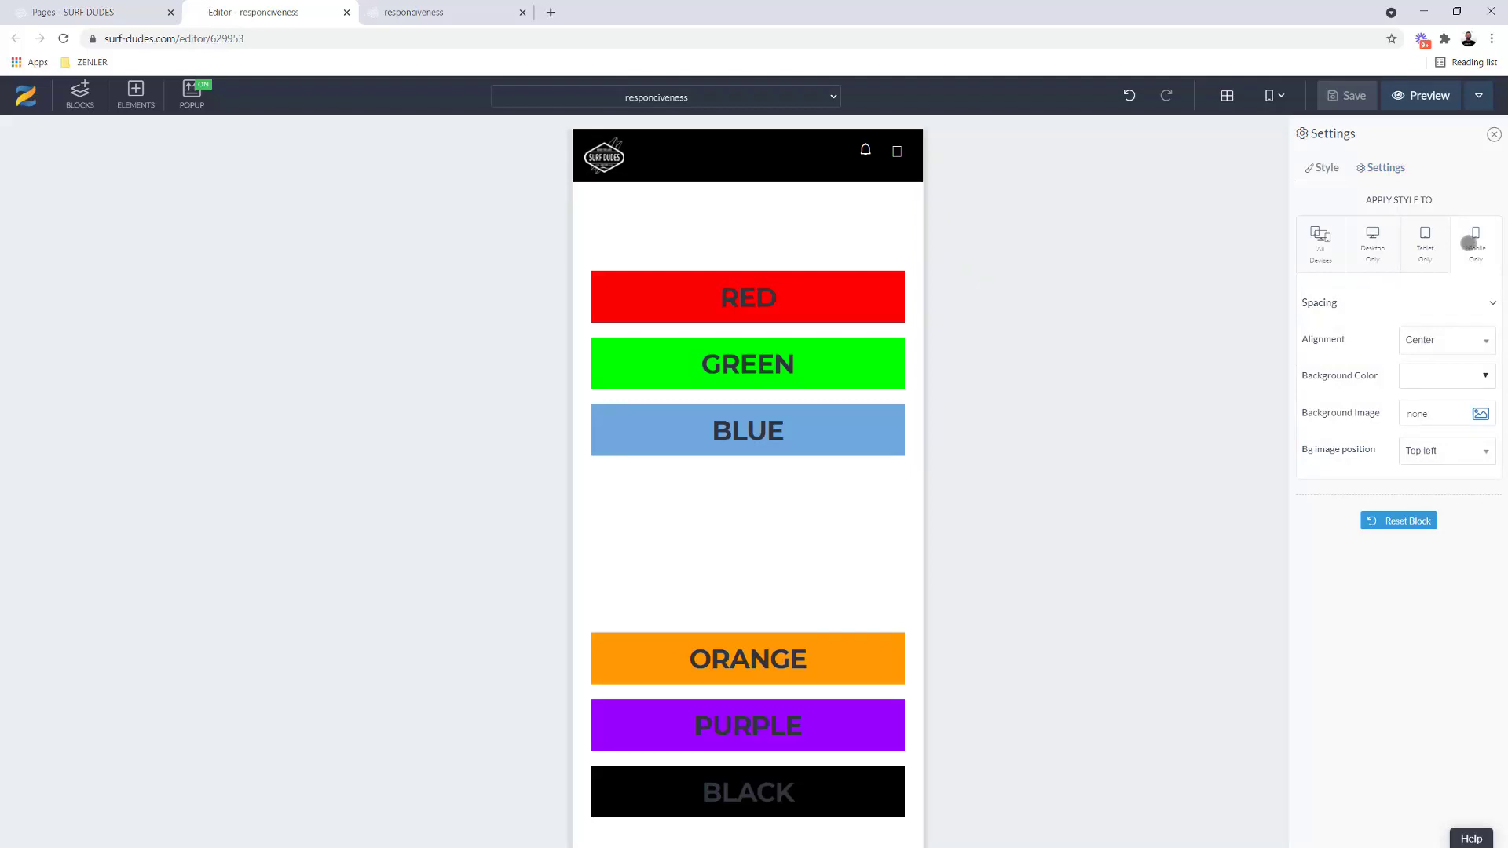
click(1424, 250)
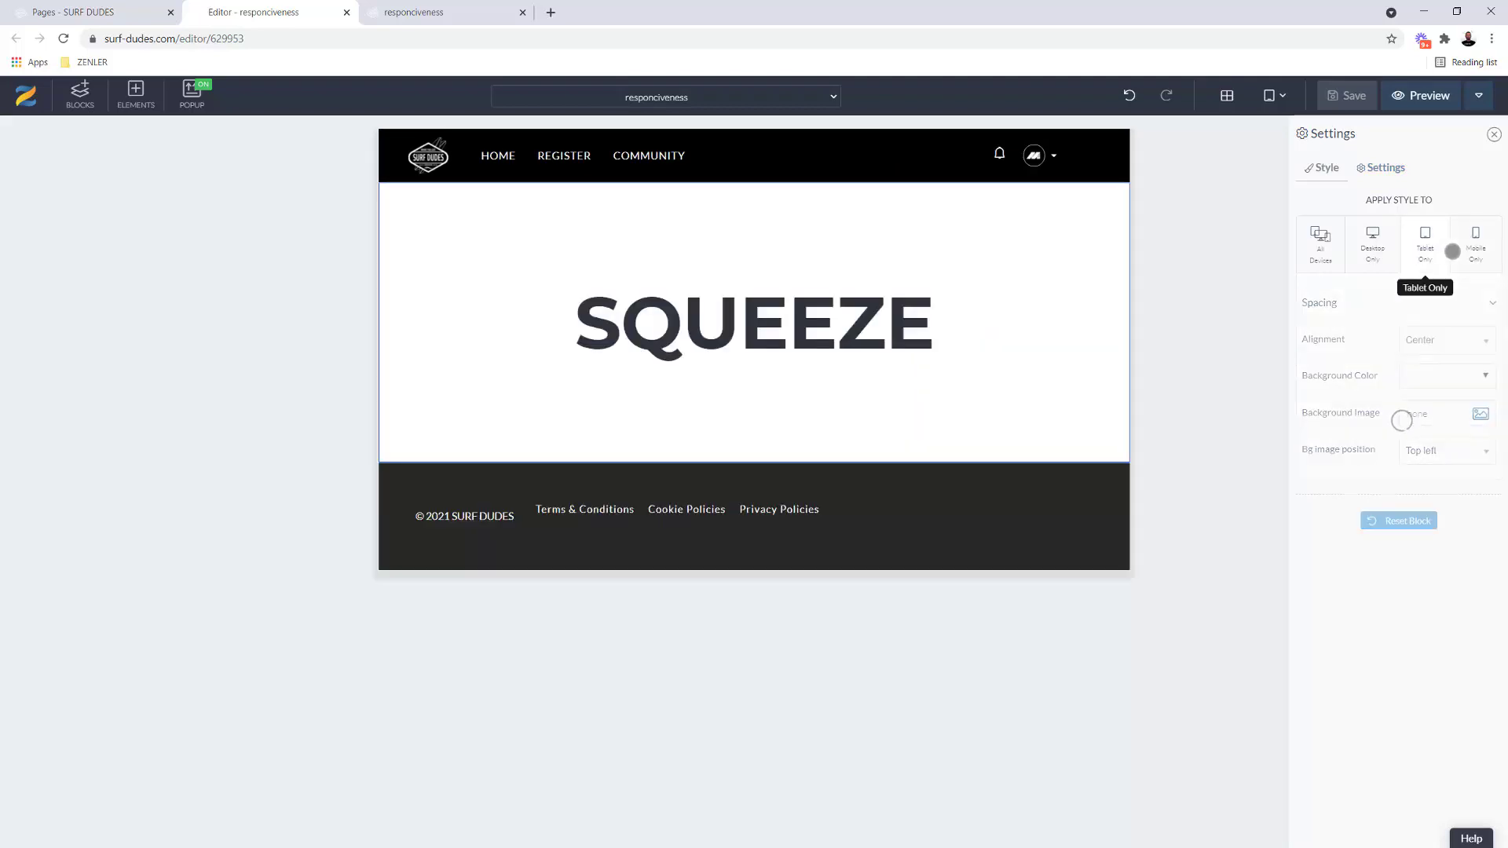
click(1469, 252)
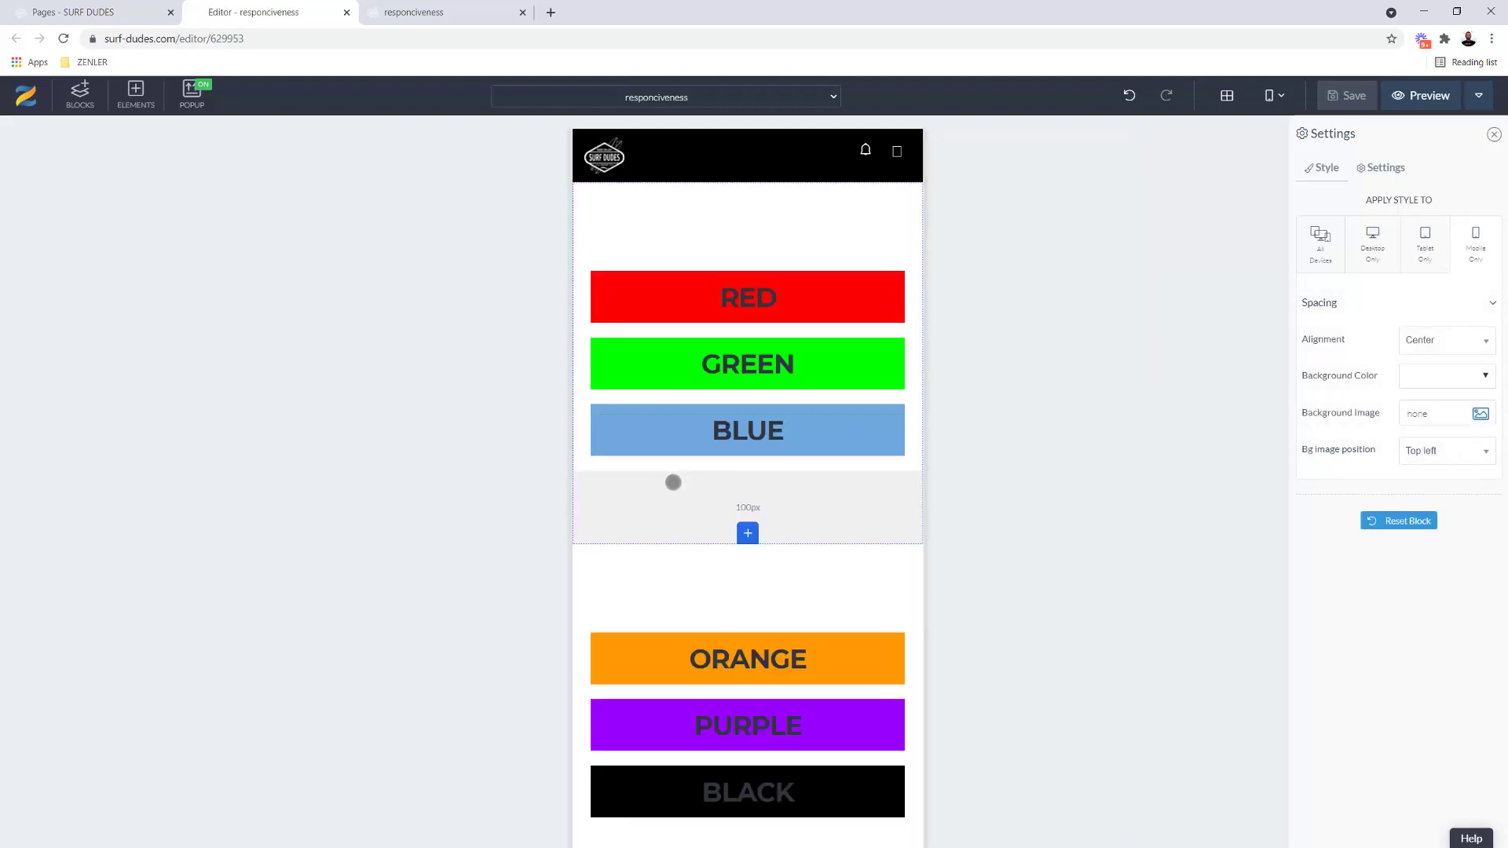
click(673, 482)
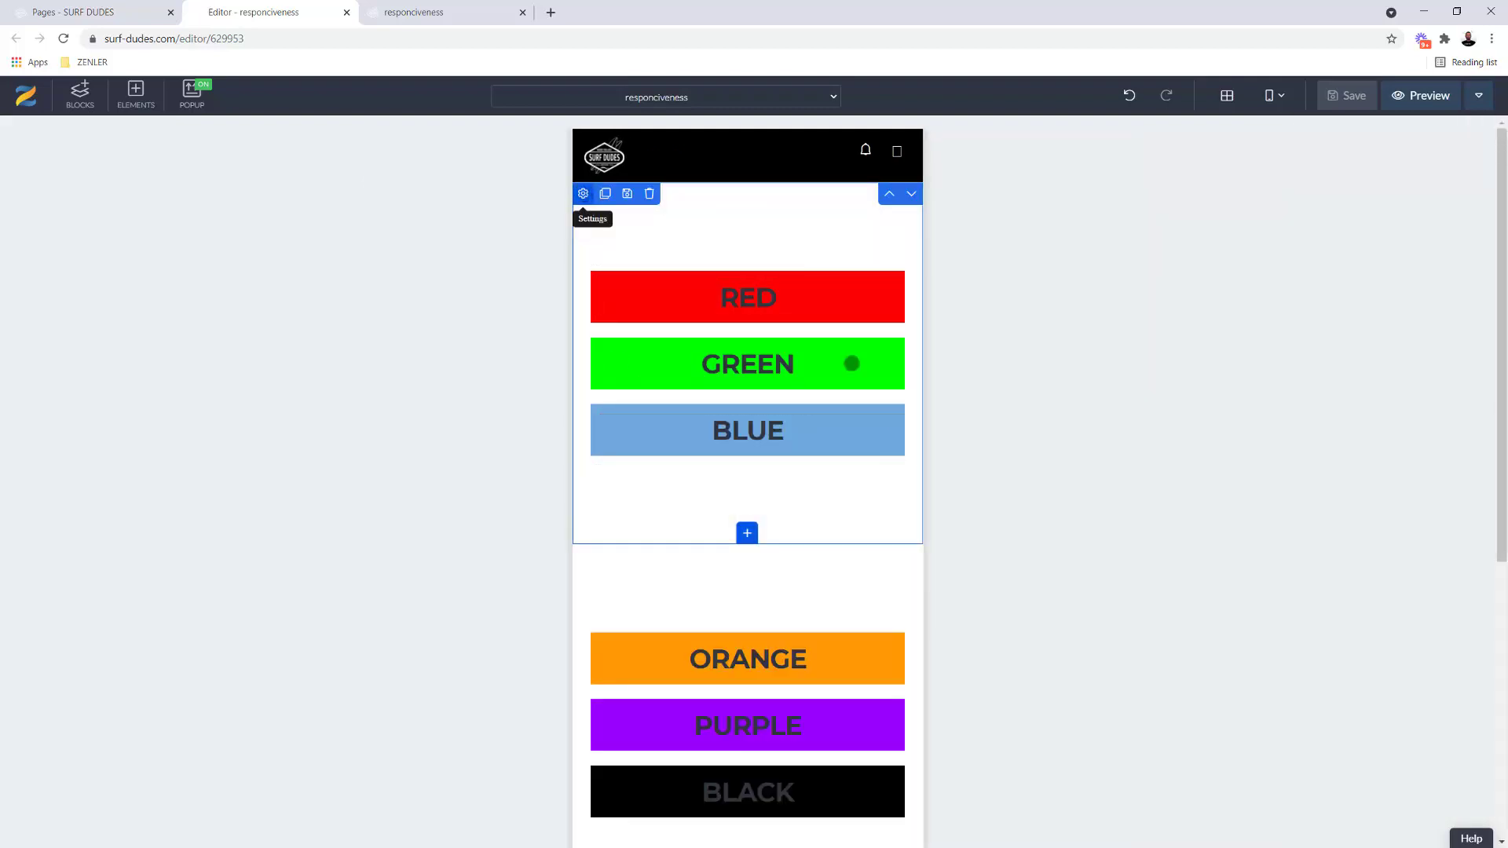
click(1381, 165)
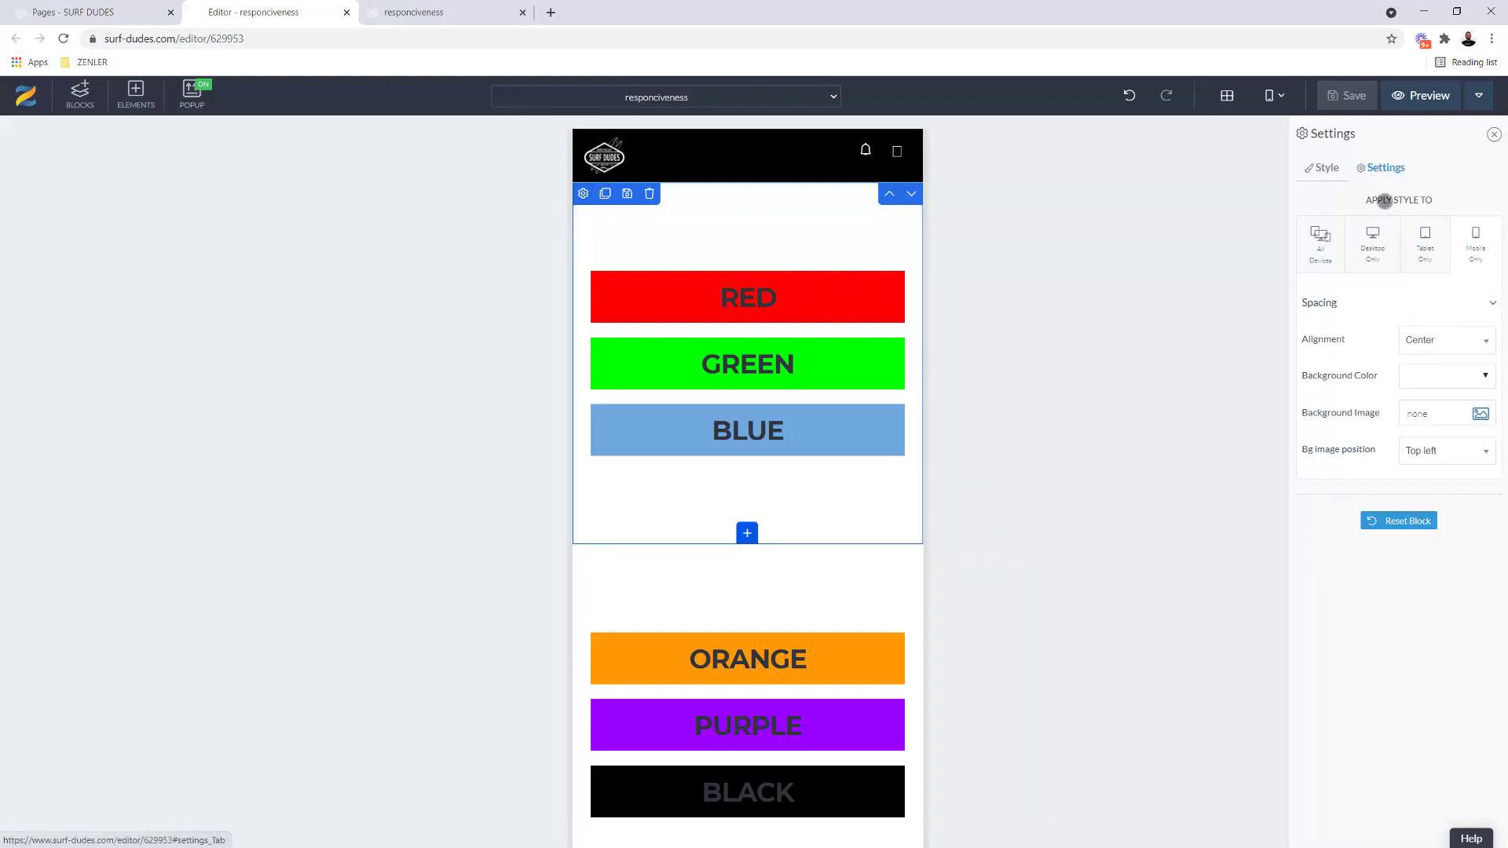
click(1404, 340)
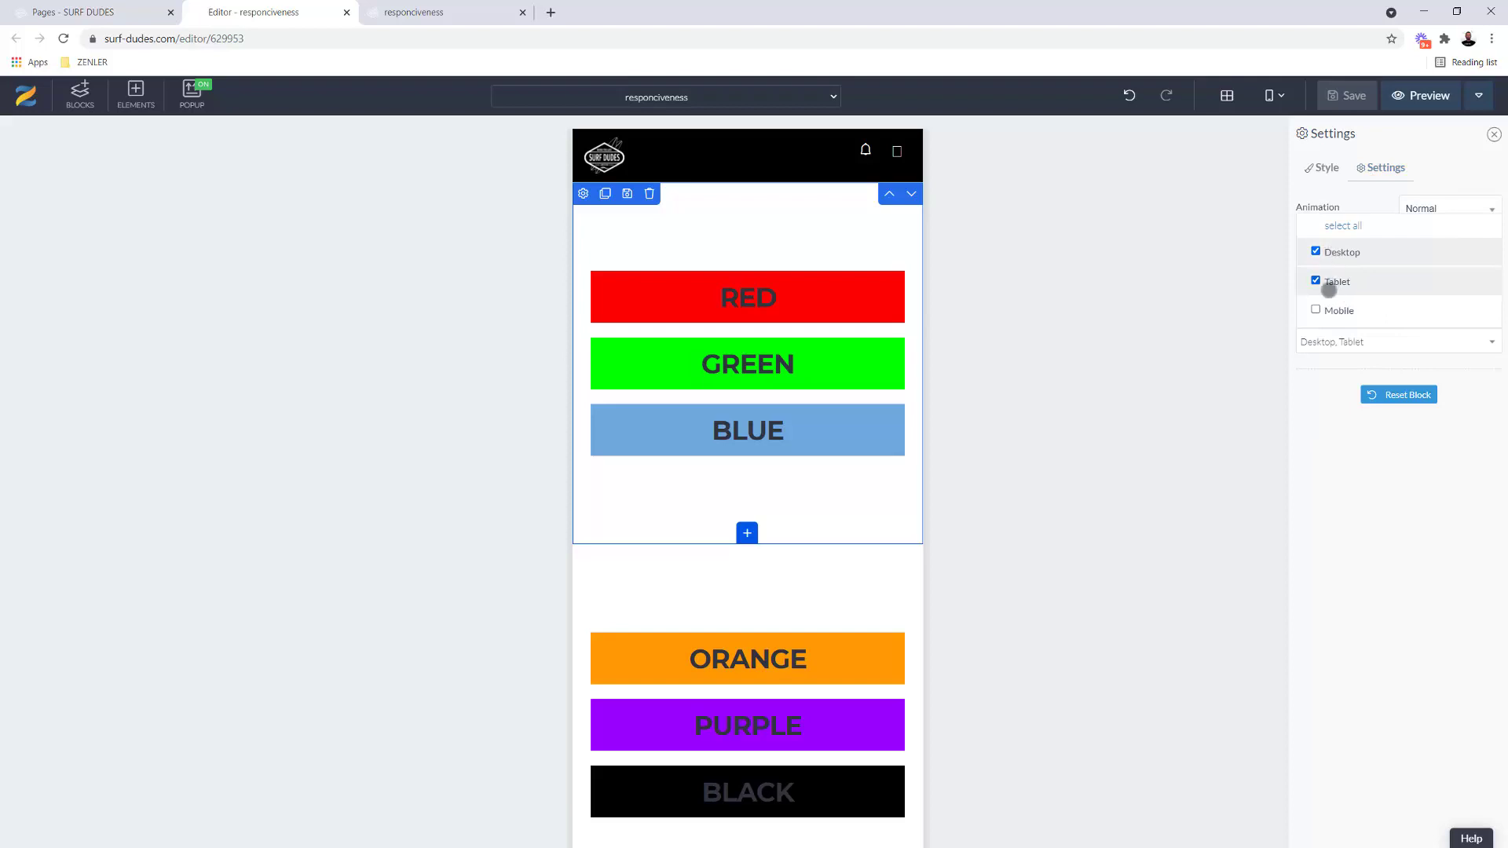
Hide the ORANGE, PURPLE and BLACK block on mobile only, showing it on desktop and tablet, and save the page
click(1389, 342)
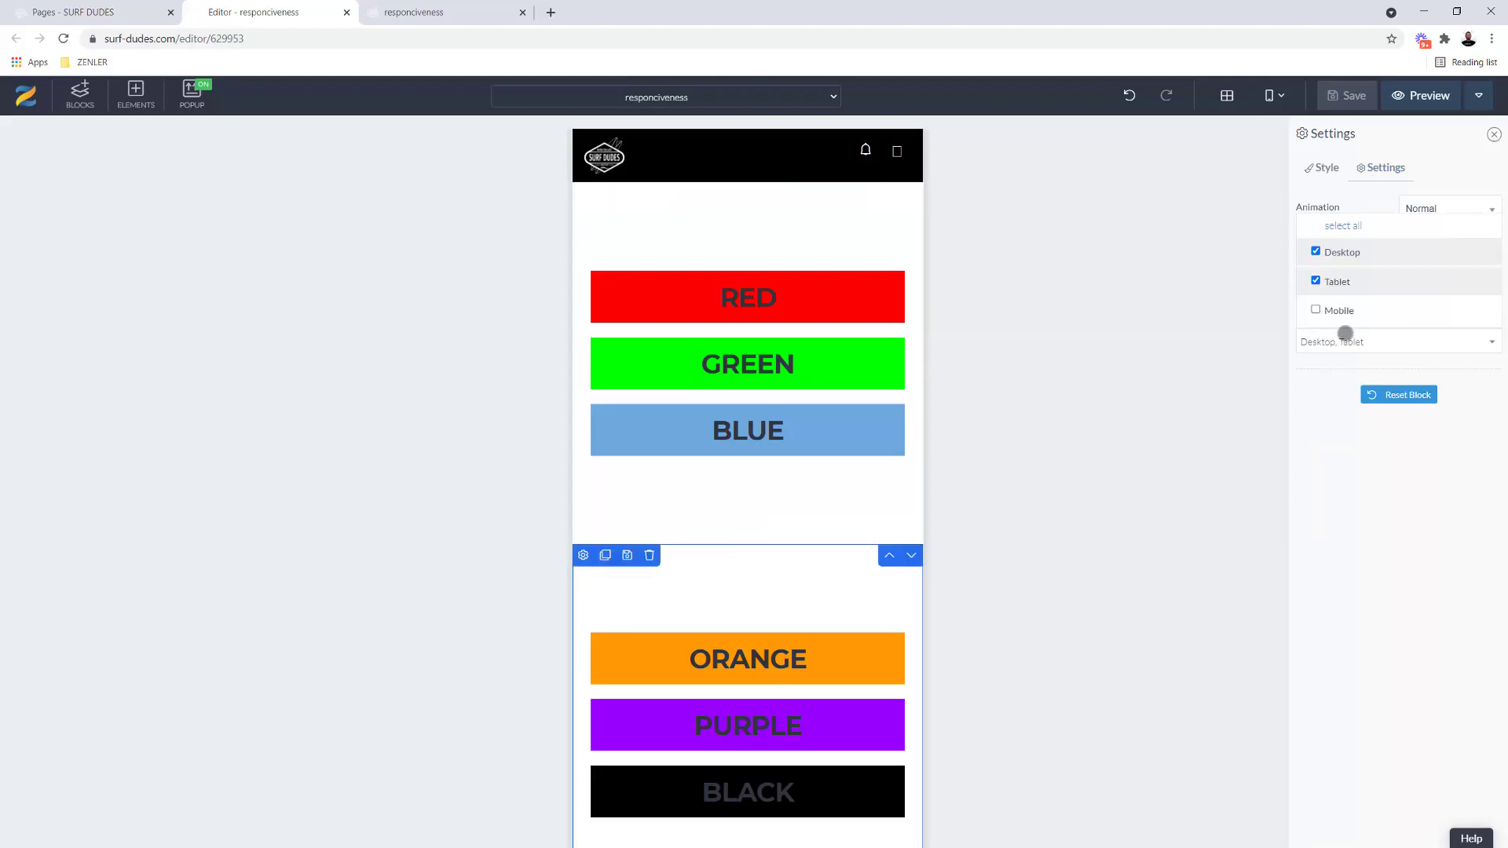
click(1315, 310)
click(1316, 281)
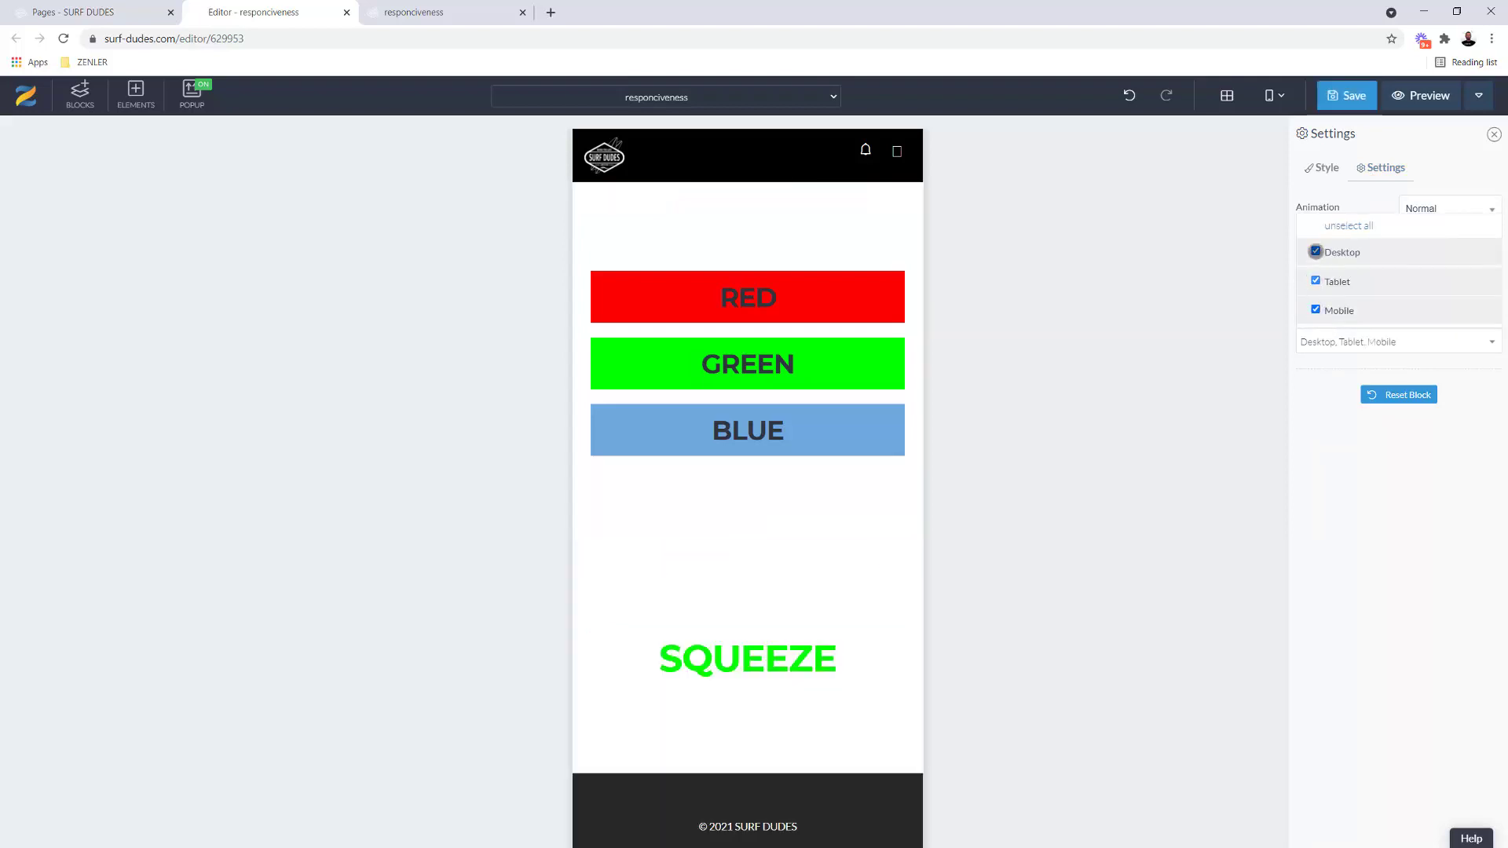
click(1316, 251)
click(1335, 95)
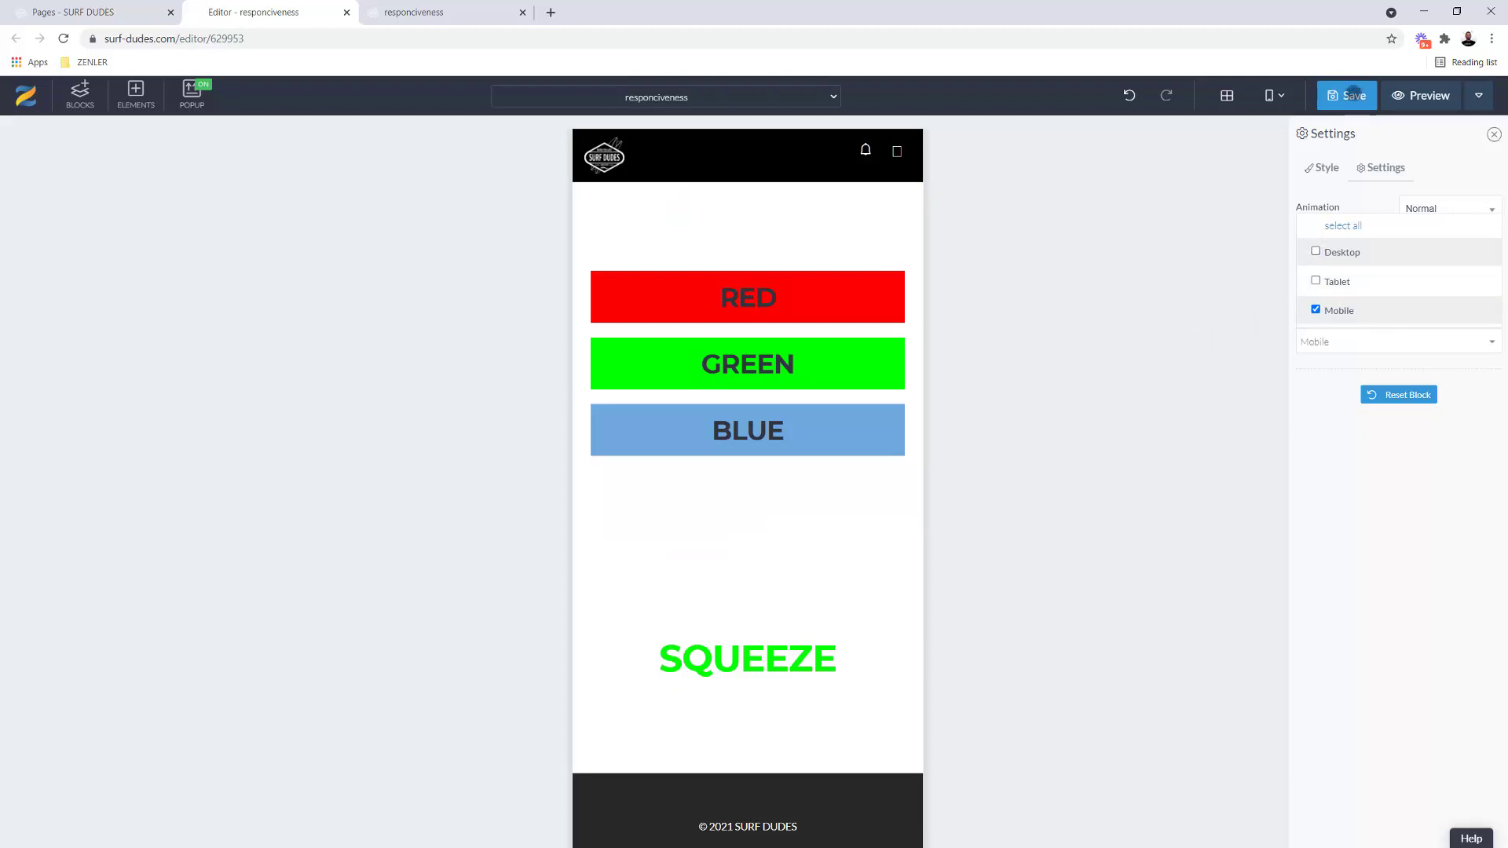
click(1345, 100)
Reload the page preview, narrow the browser window, and inspect the page in device emulation with the window maximized
click(414, 12)
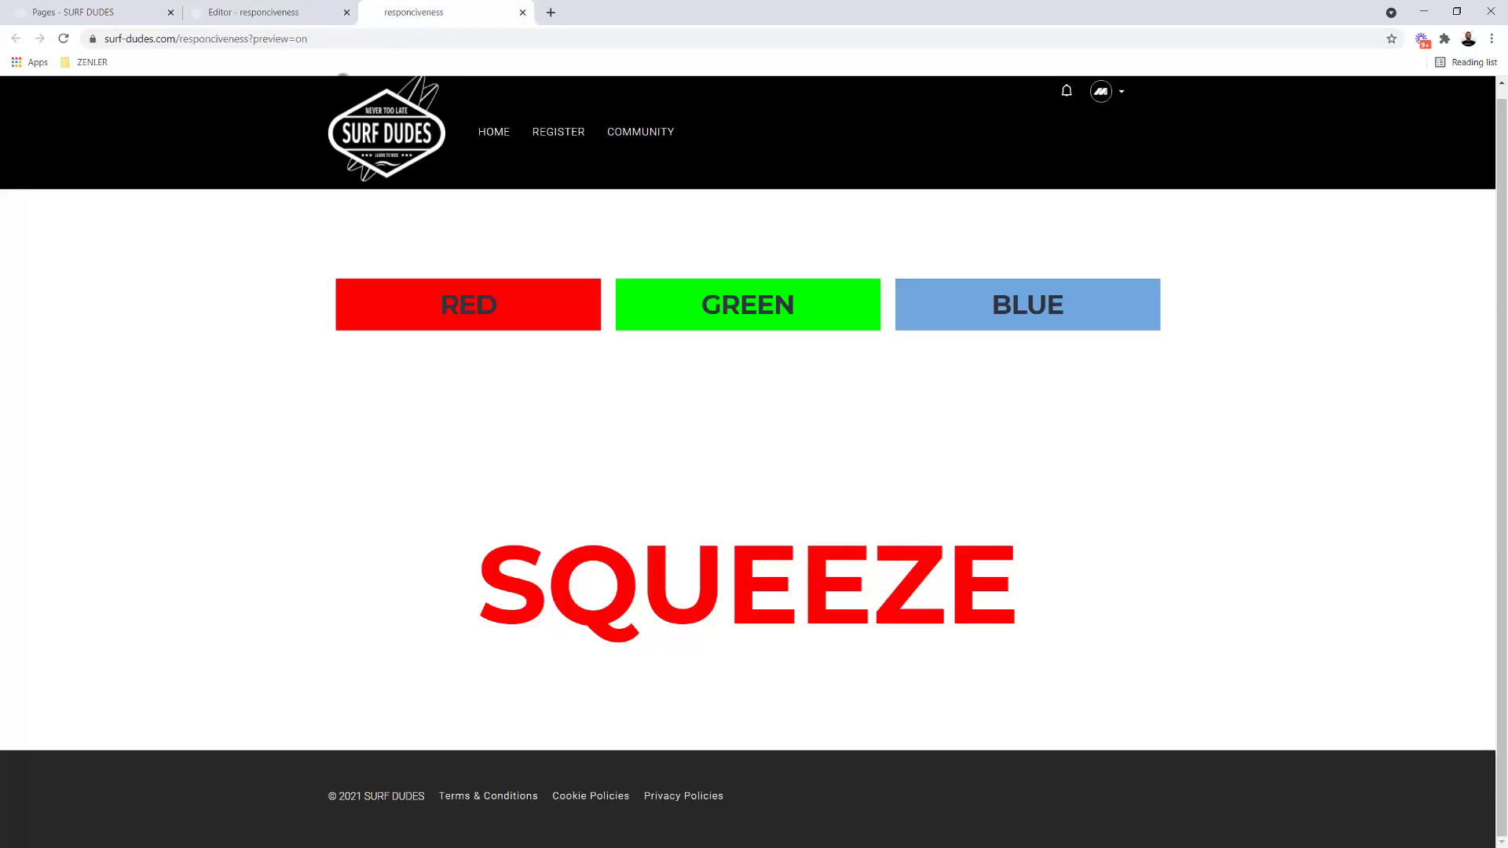
click(63, 38)
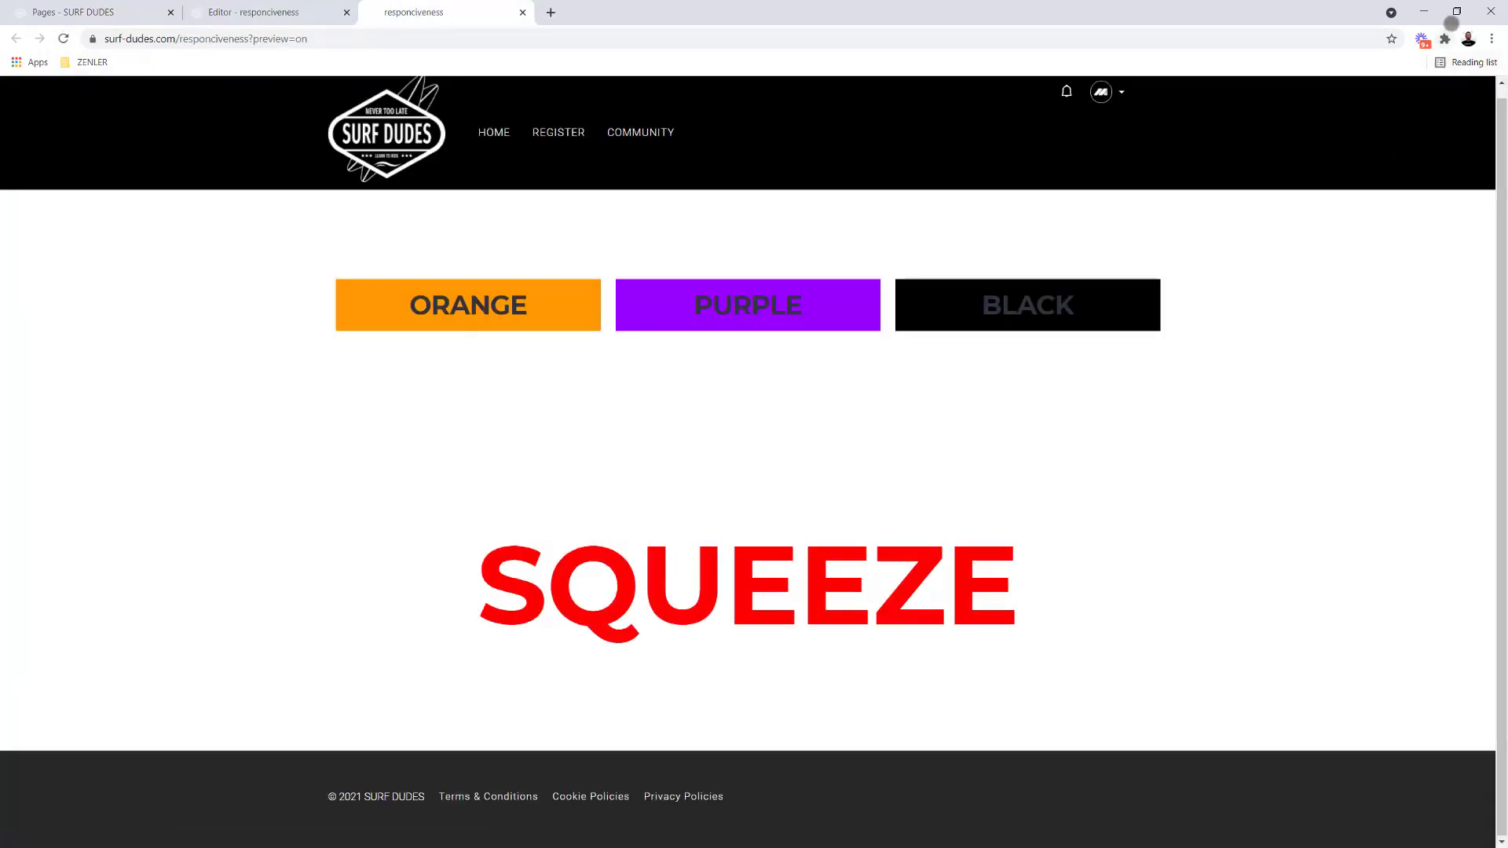
click(1457, 12)
drag(1332, 330, 1231, 339)
right_click(905, 438)
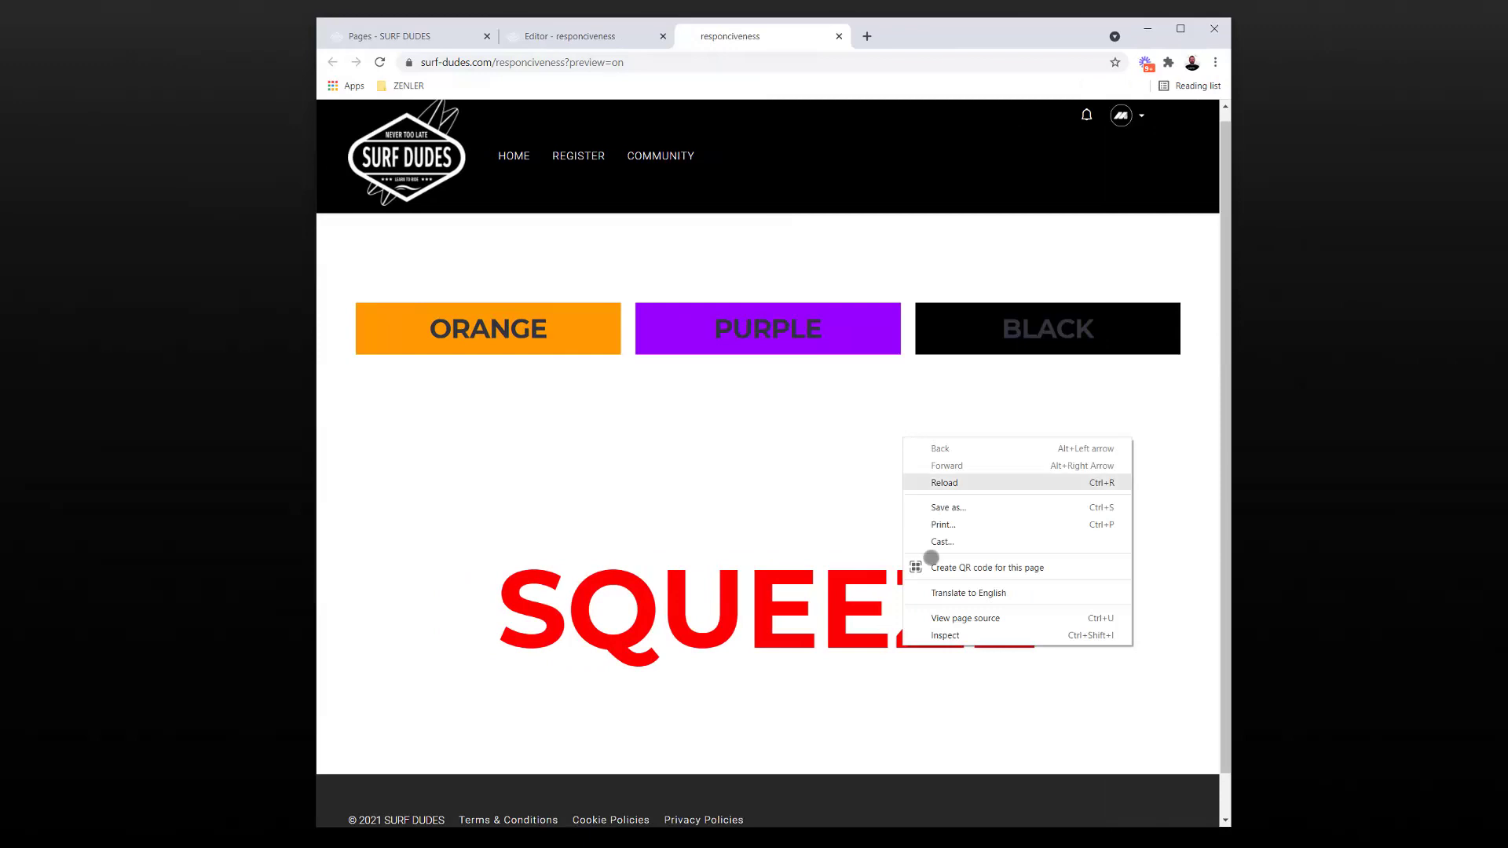
click(950, 635)
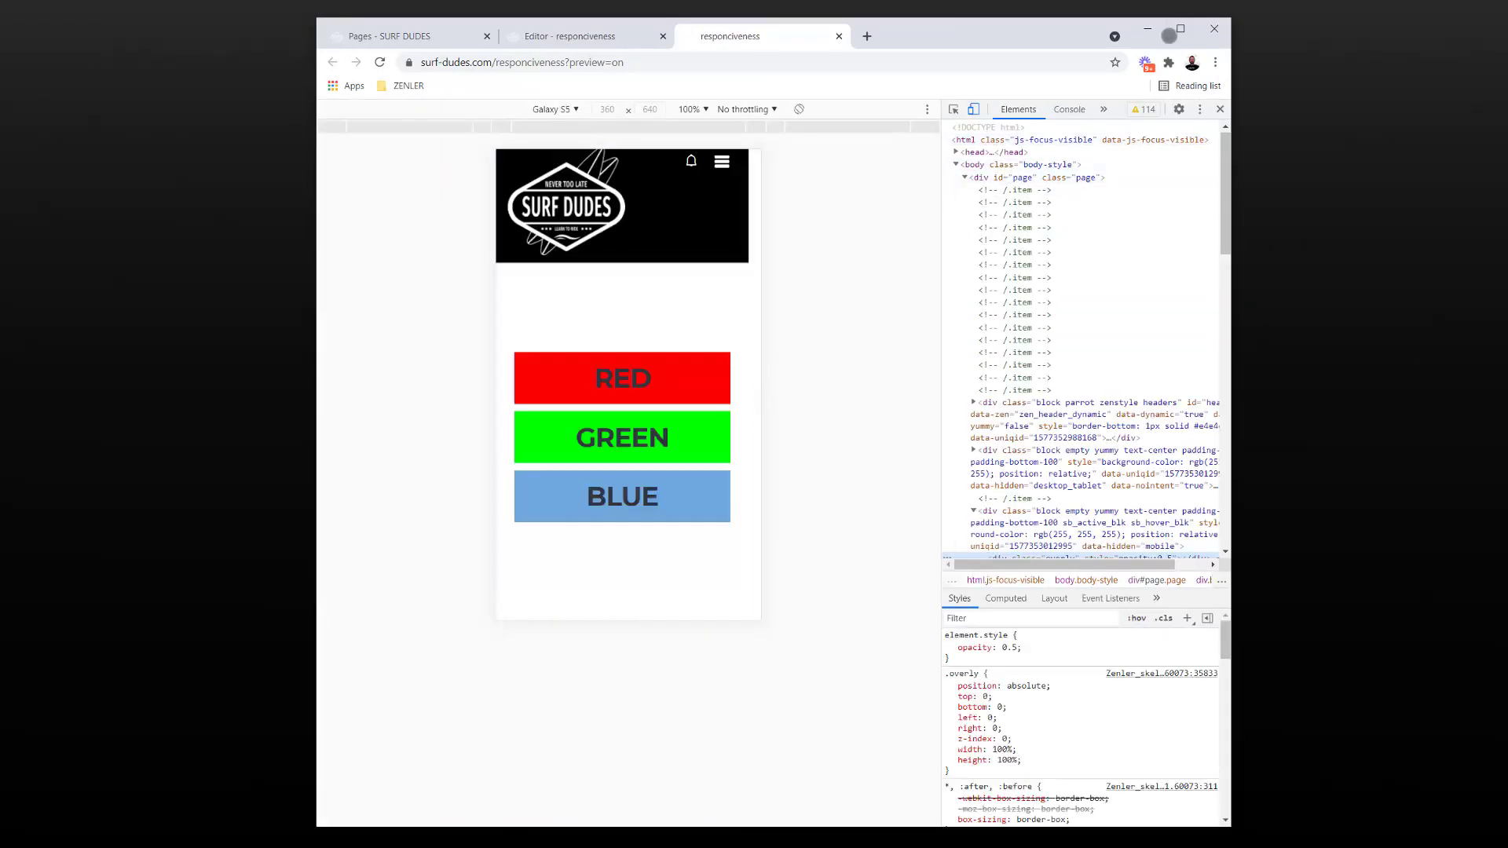
click(1181, 29)
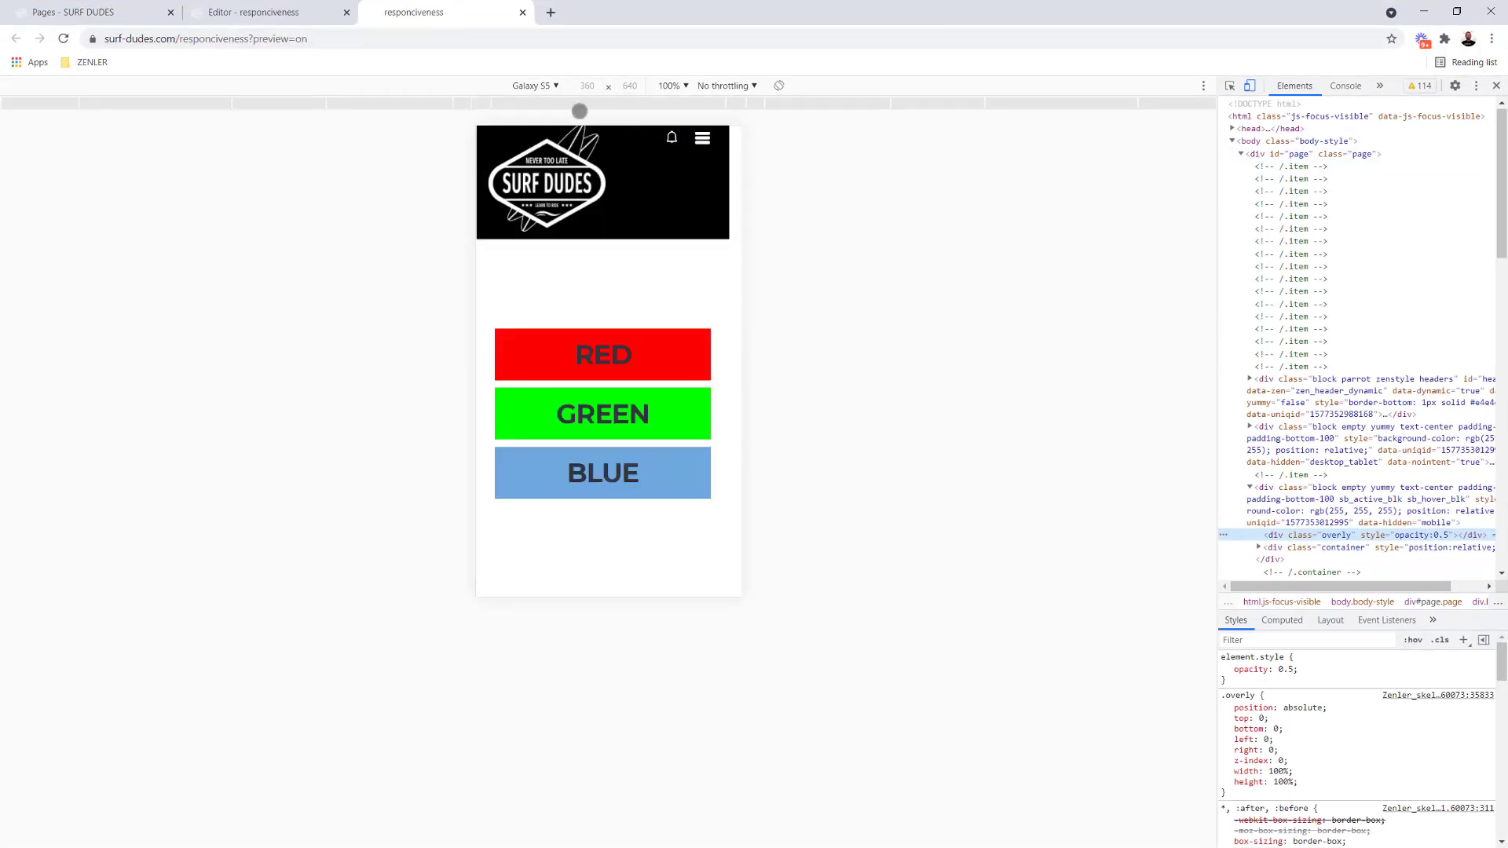
Check the emulated page on Moto G4, Surface Duo, iPad Pro and iPhone 5/SE
click(535, 85)
click(538, 132)
click(542, 85)
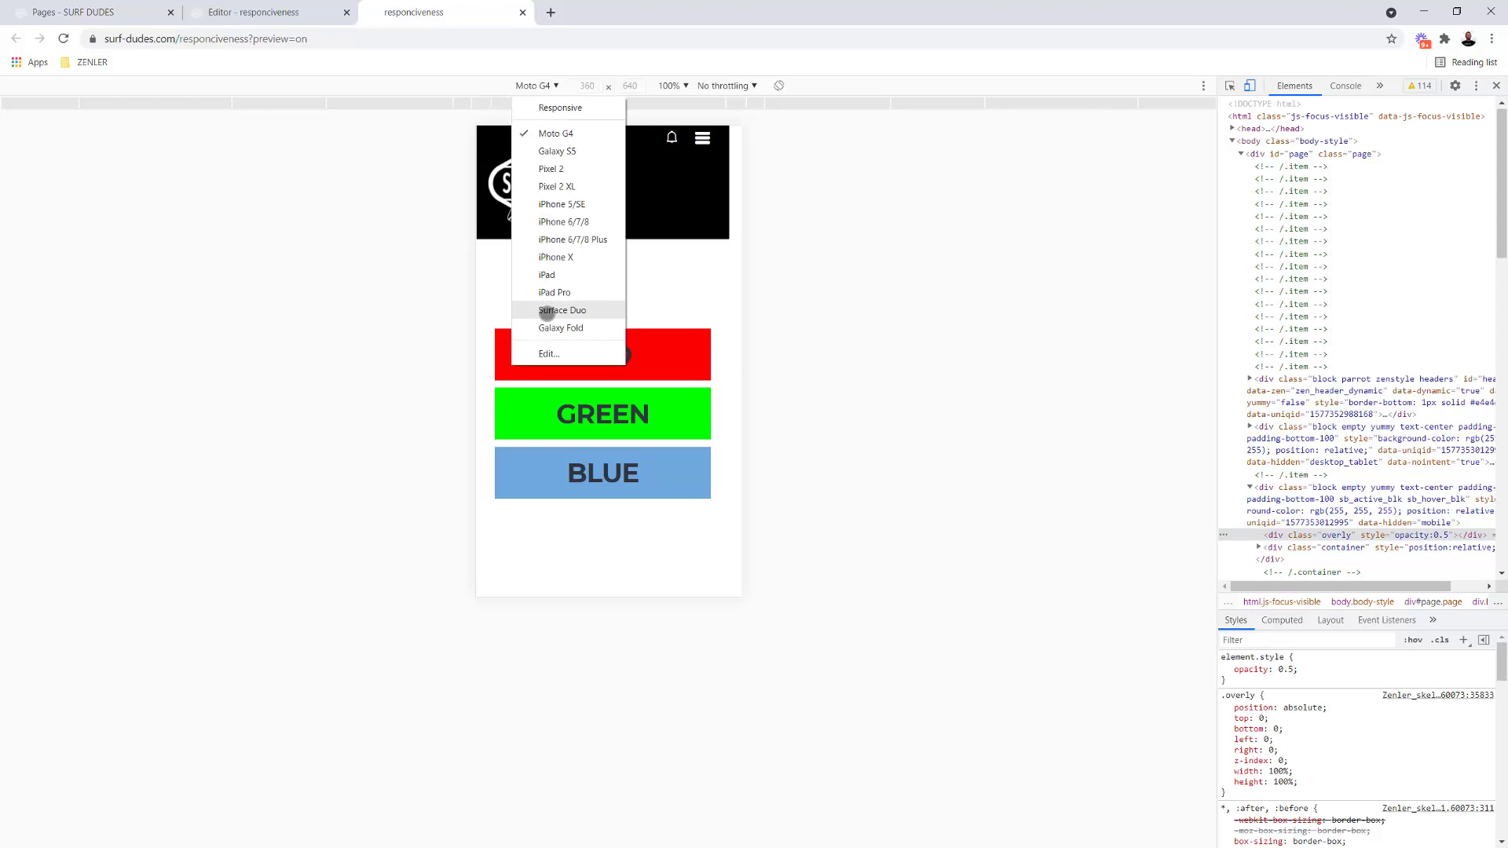
click(553, 314)
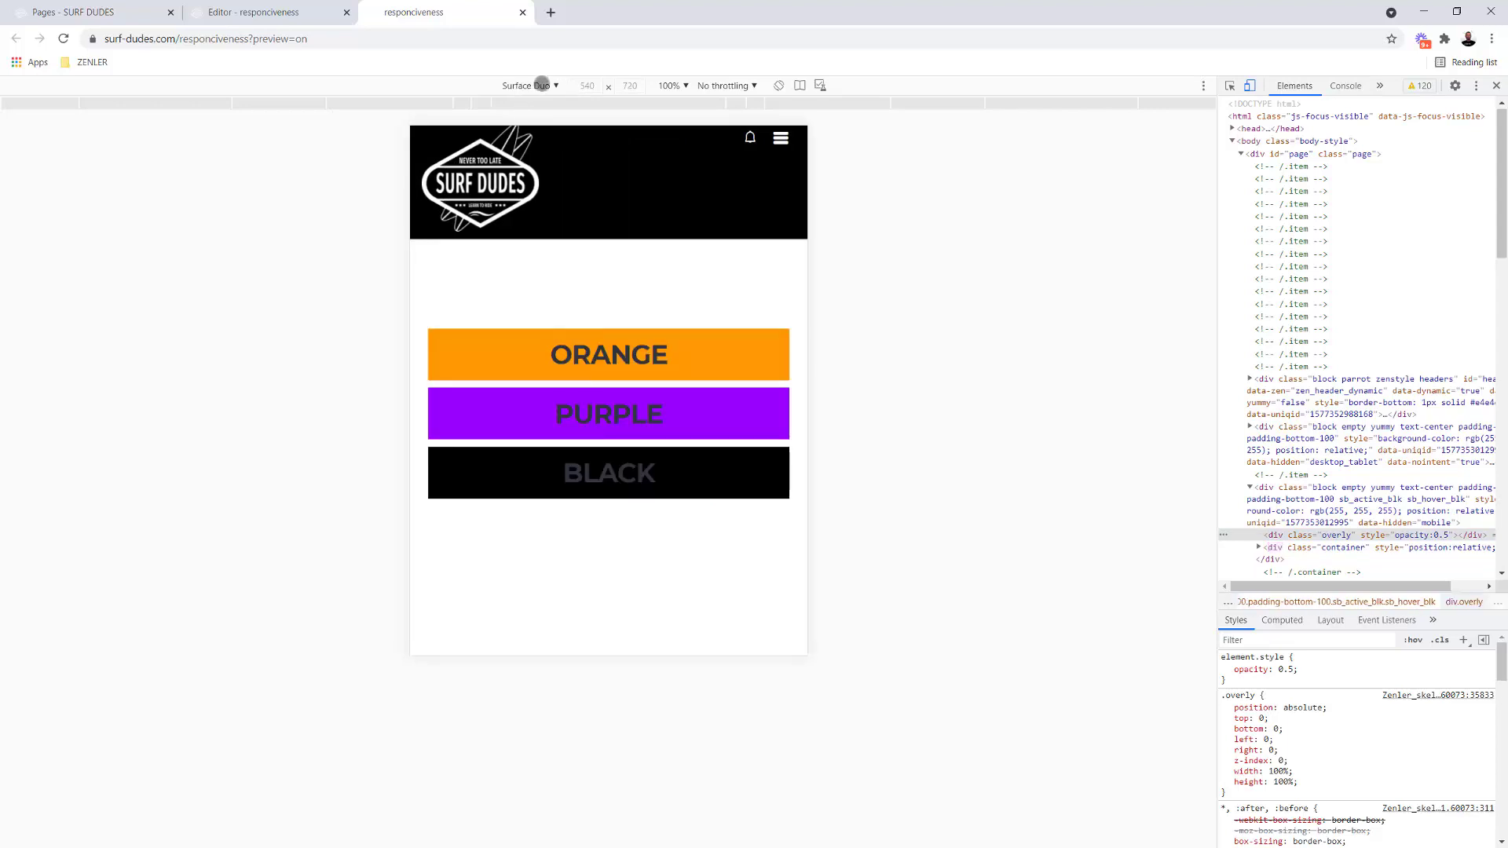
click(538, 85)
click(552, 293)
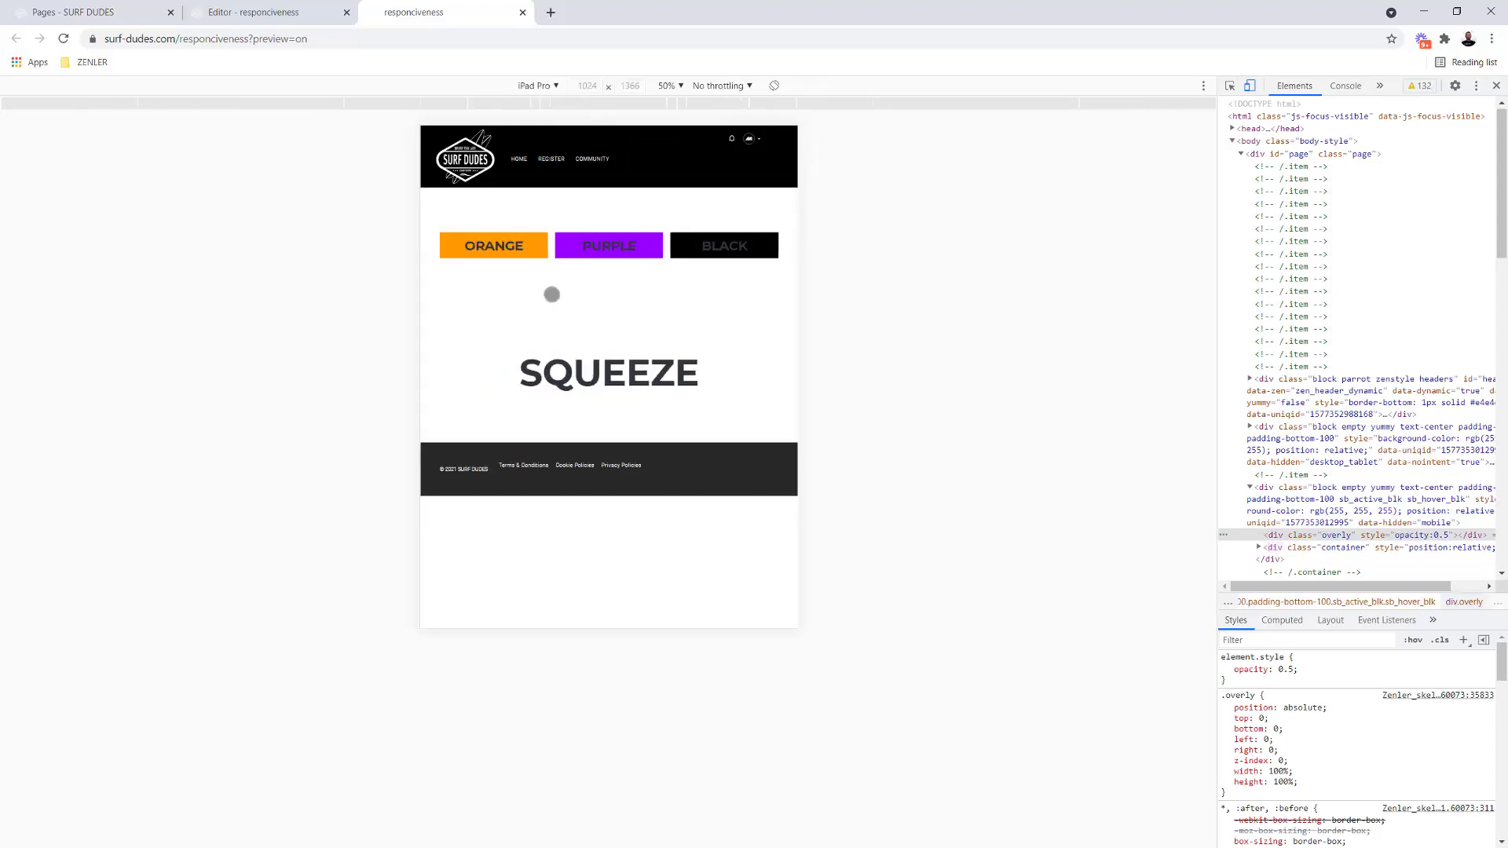
click(551, 85)
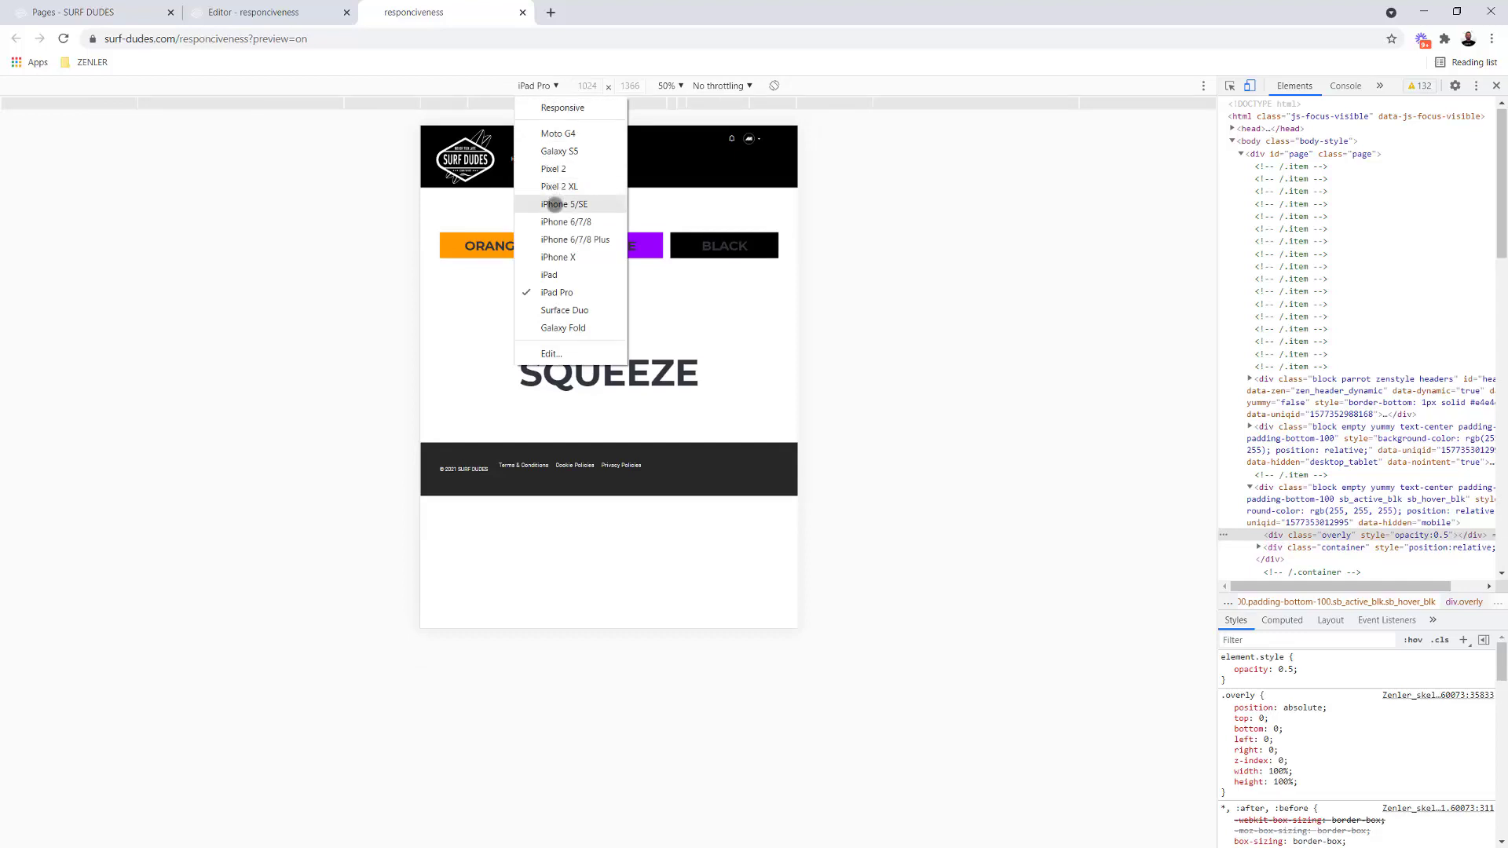
click(550, 203)
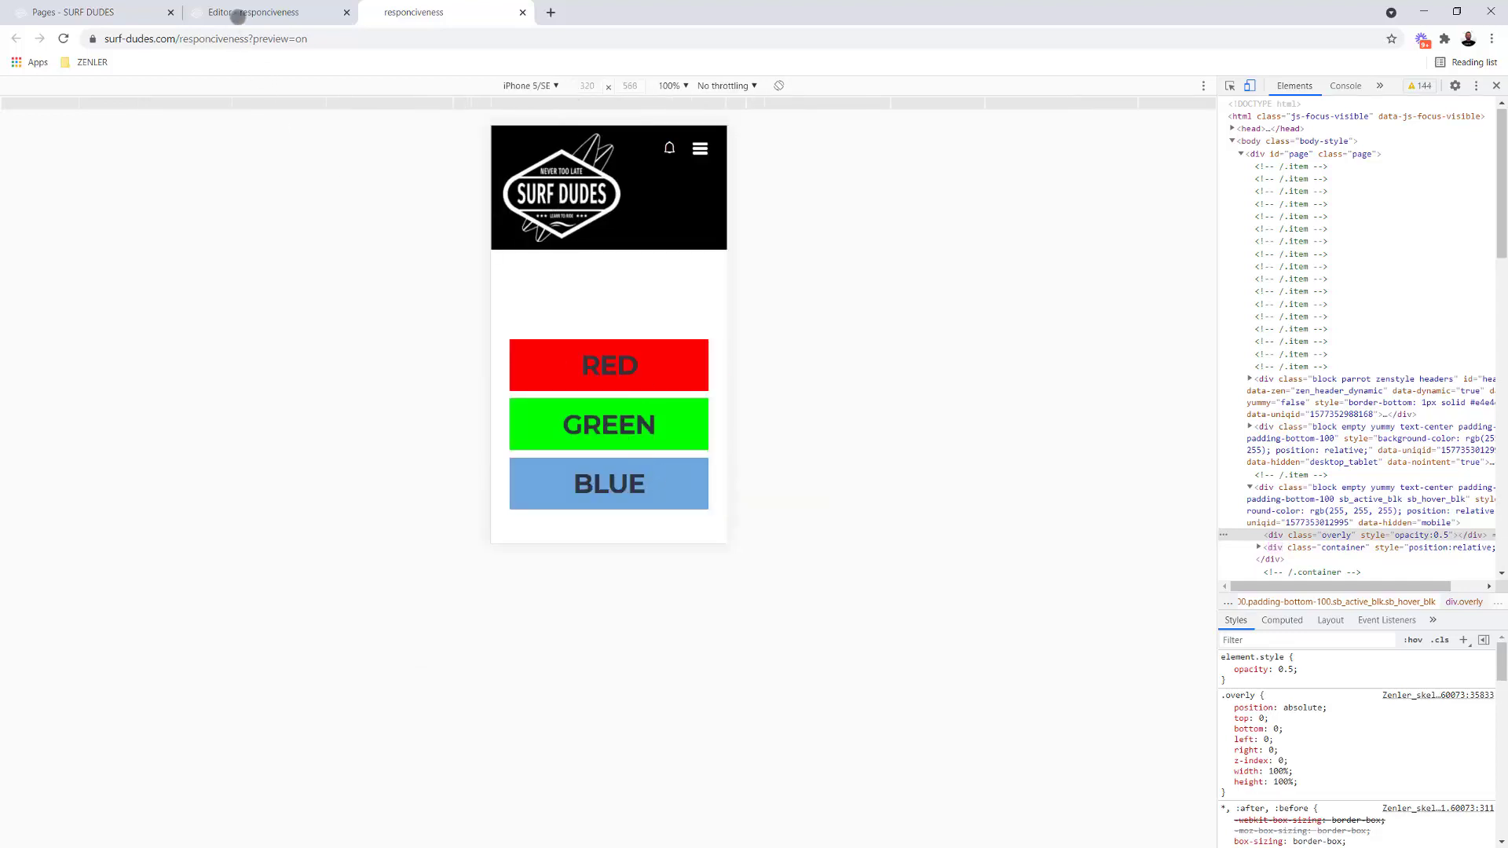
Return to the editor, open the RED, GREEN and BLUE block's settings, and switch to the desktop-only style view
click(237, 17)
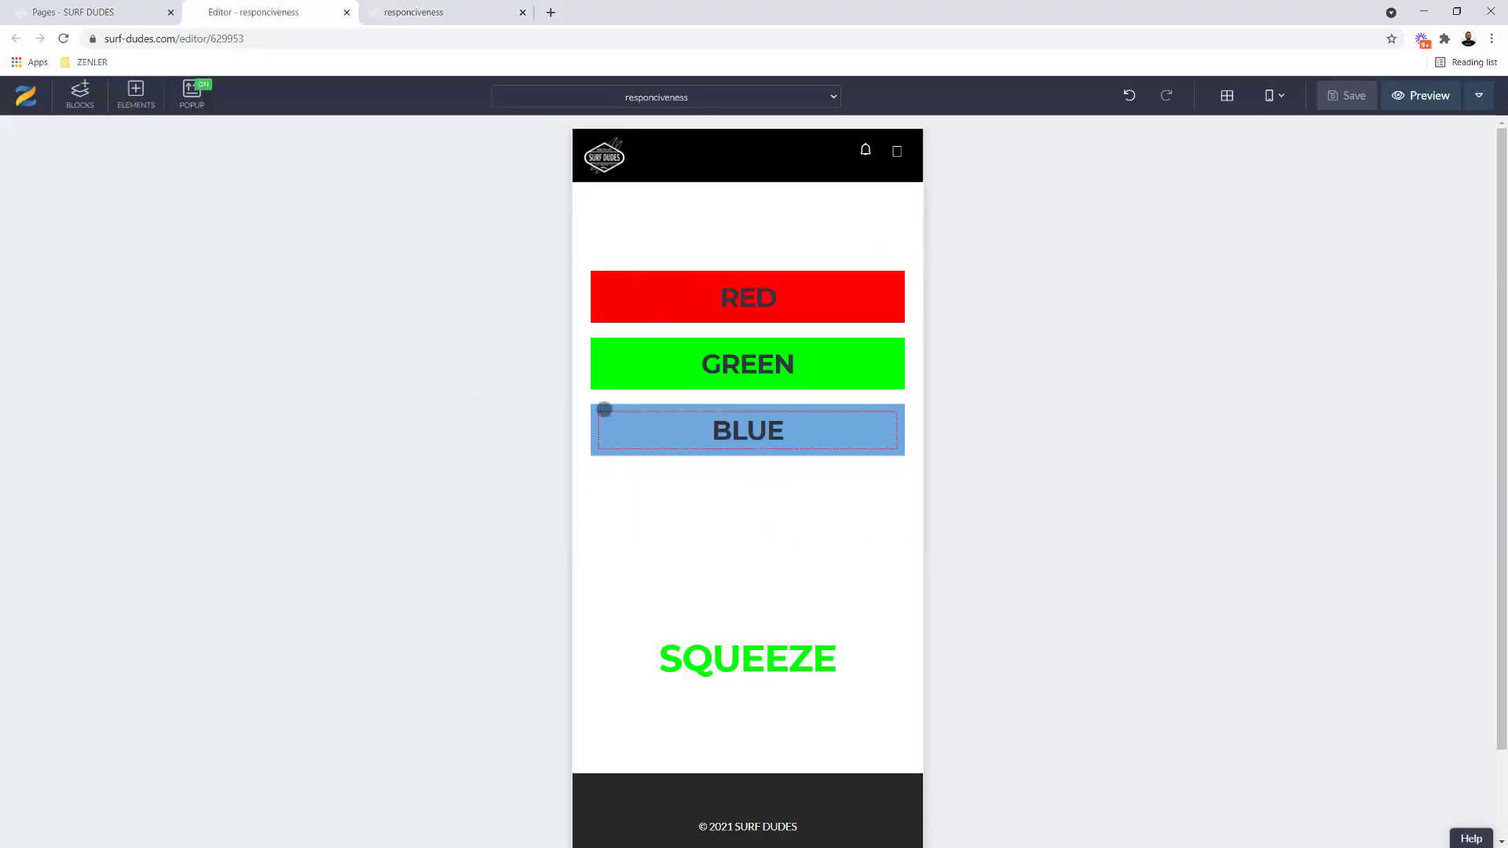
click(603, 241)
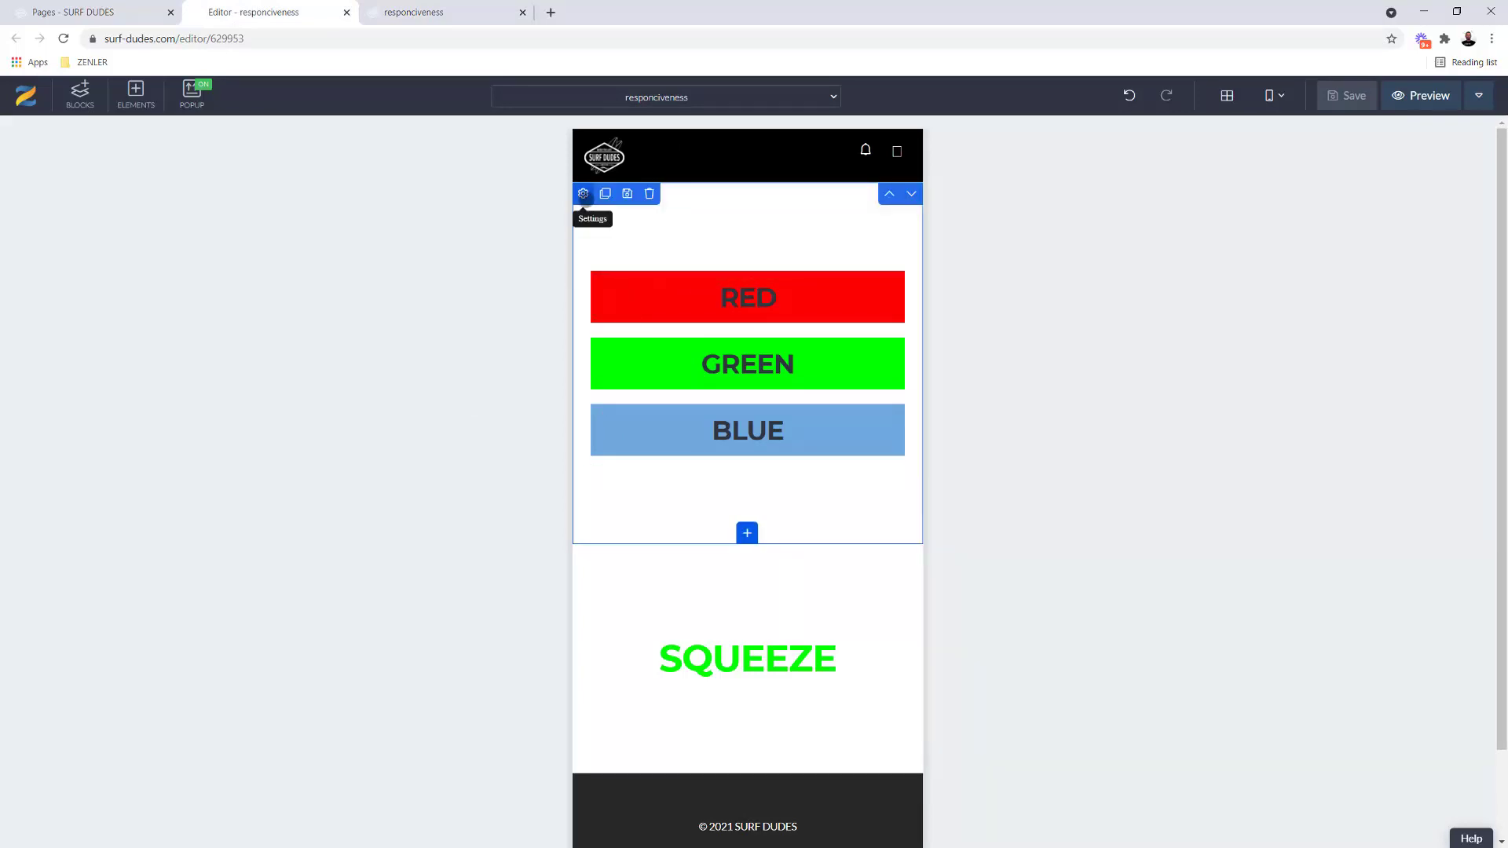
click(583, 193)
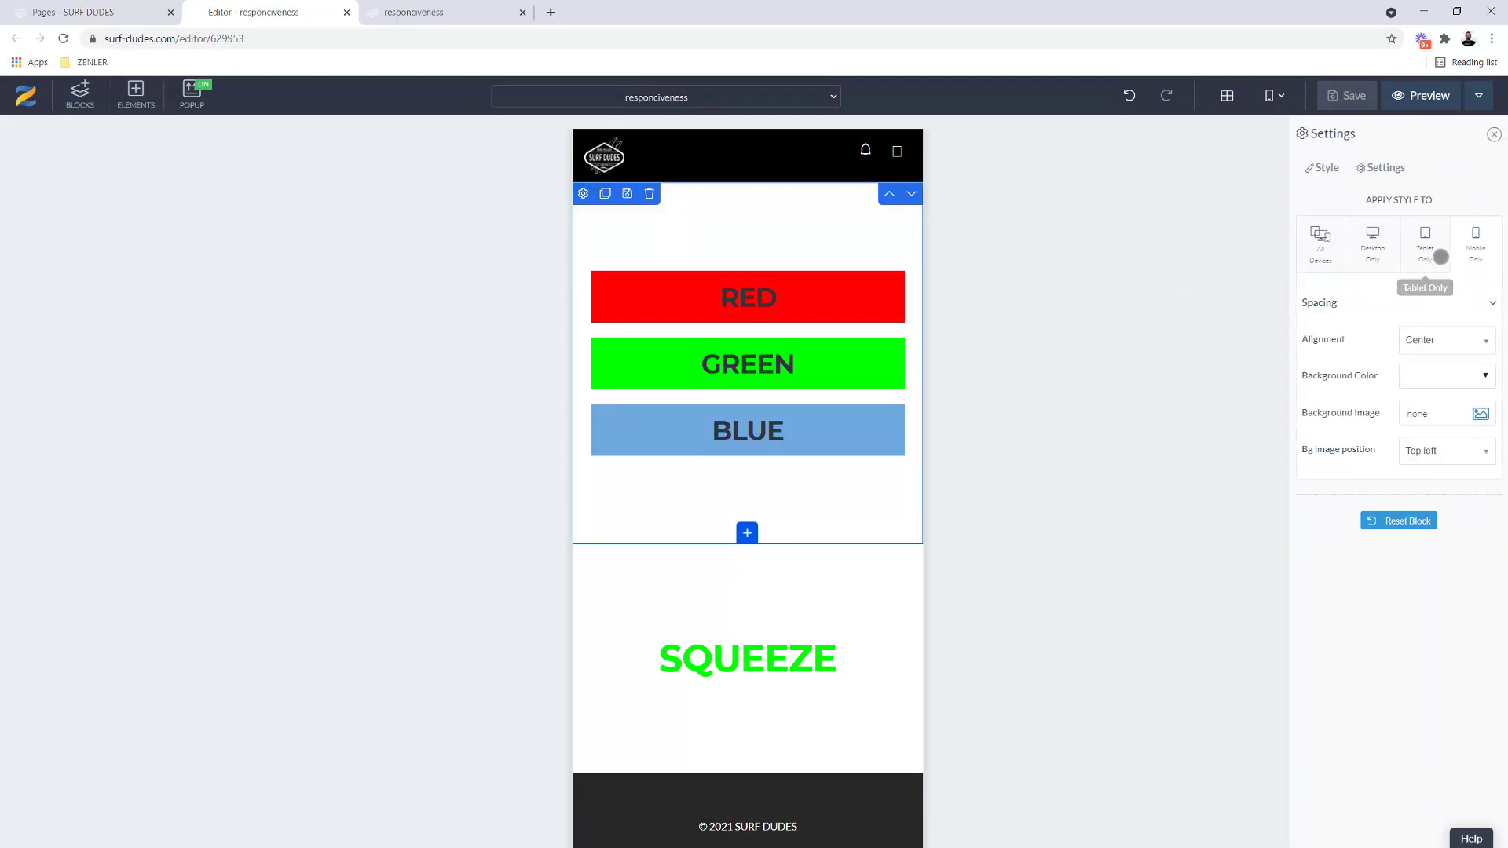
click(1375, 249)
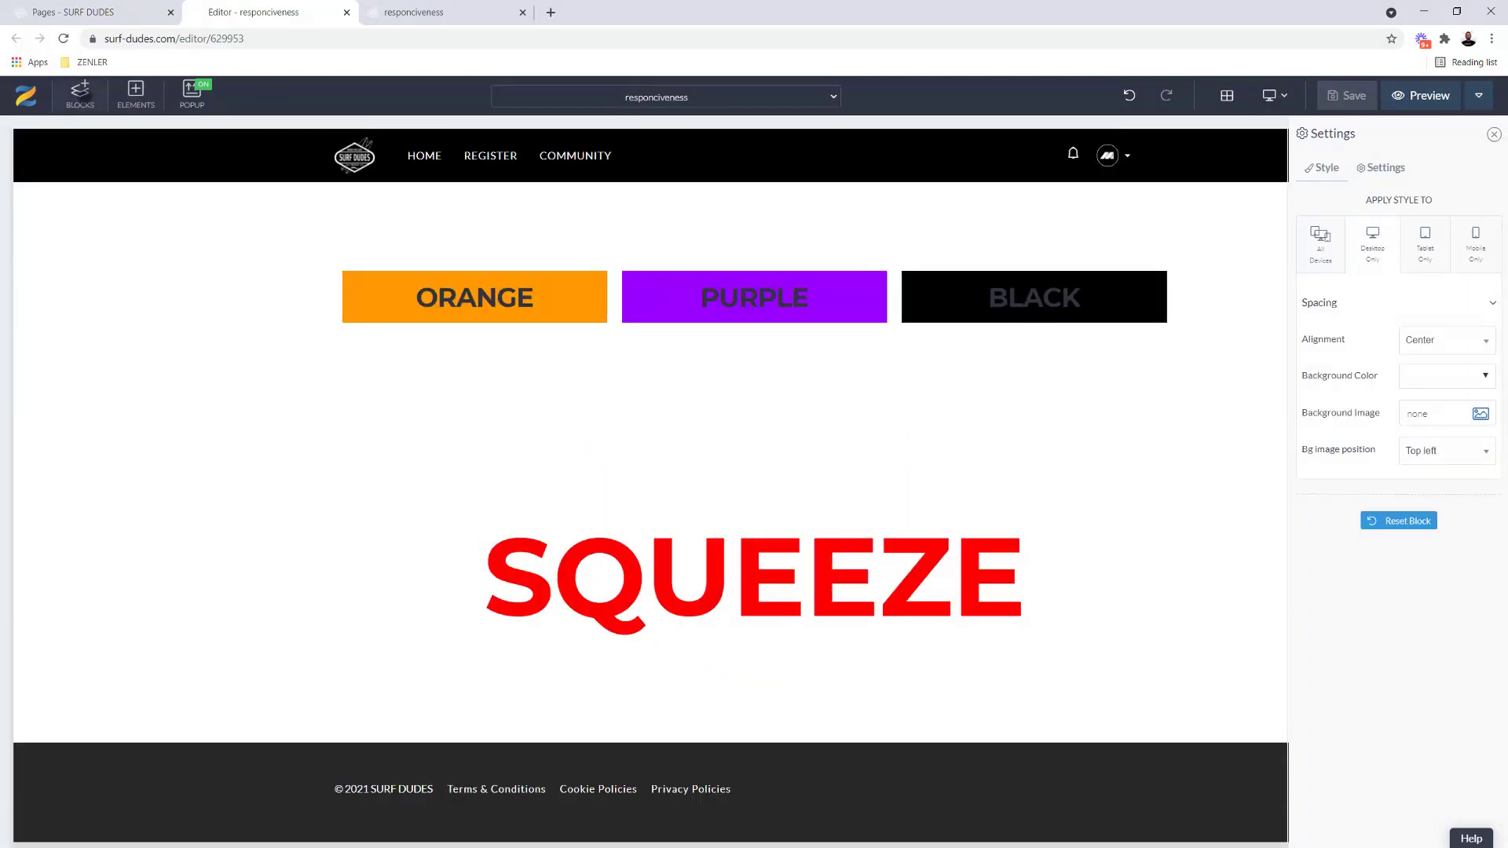
Clear the desktop and tablet hiding on BLOCK 2 and the mobile hiding on BLOCK 3 in the block manager
click(80, 92)
click(101, 132)
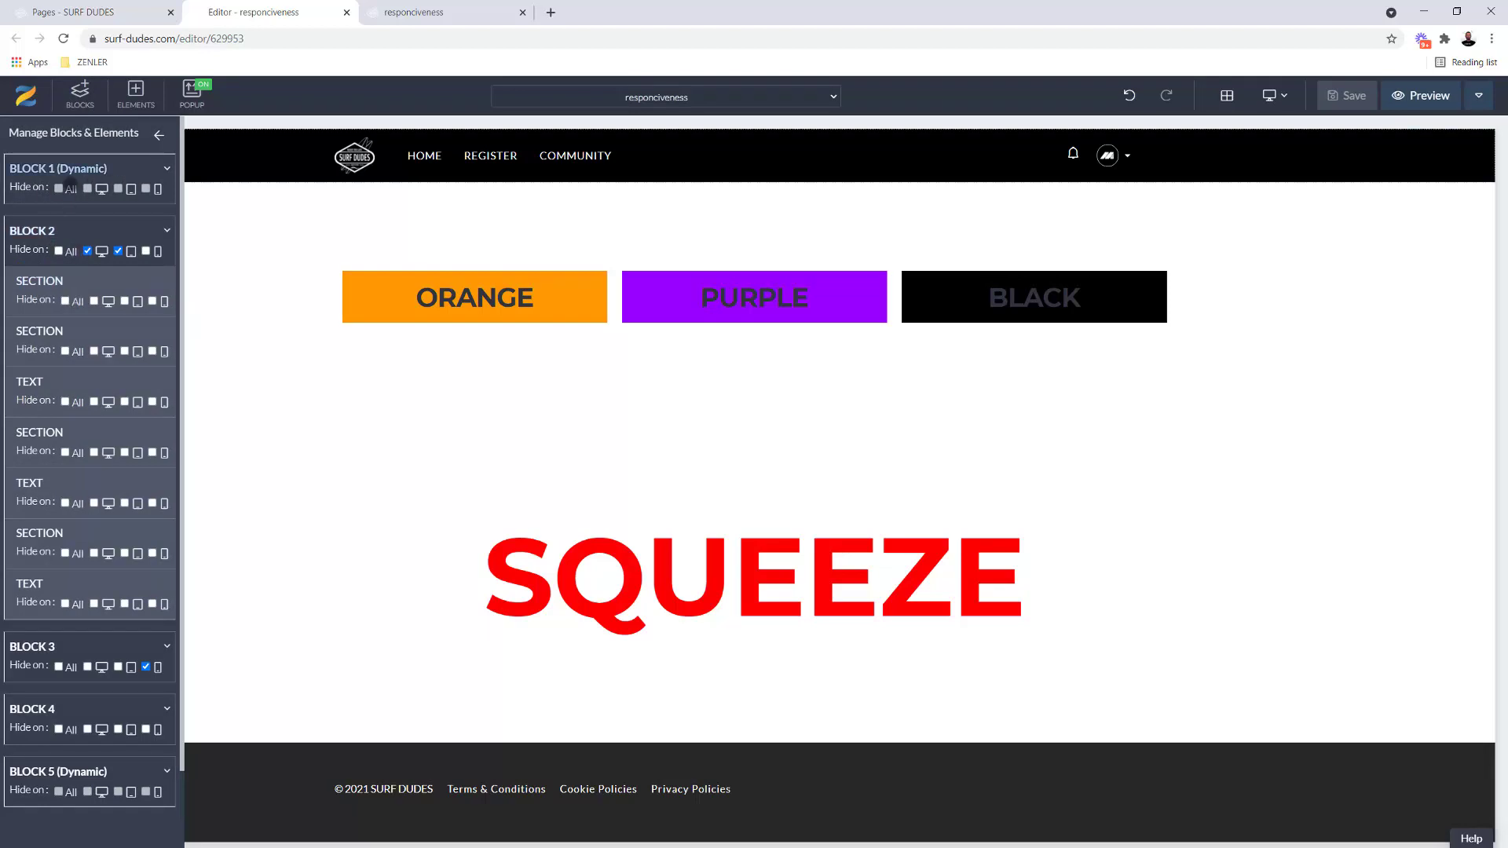
click(87, 252)
click(118, 252)
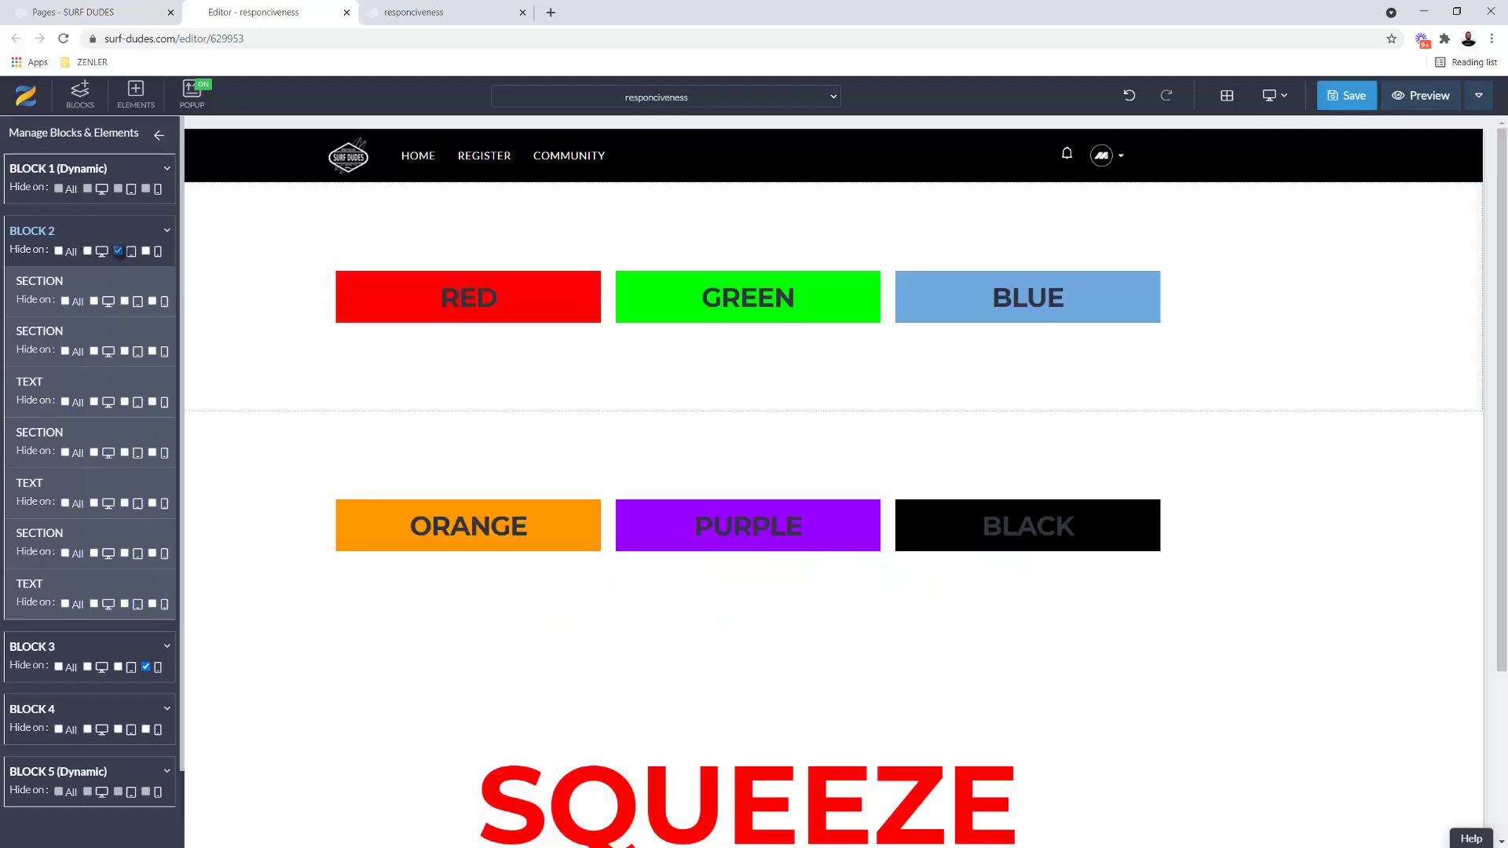
click(146, 667)
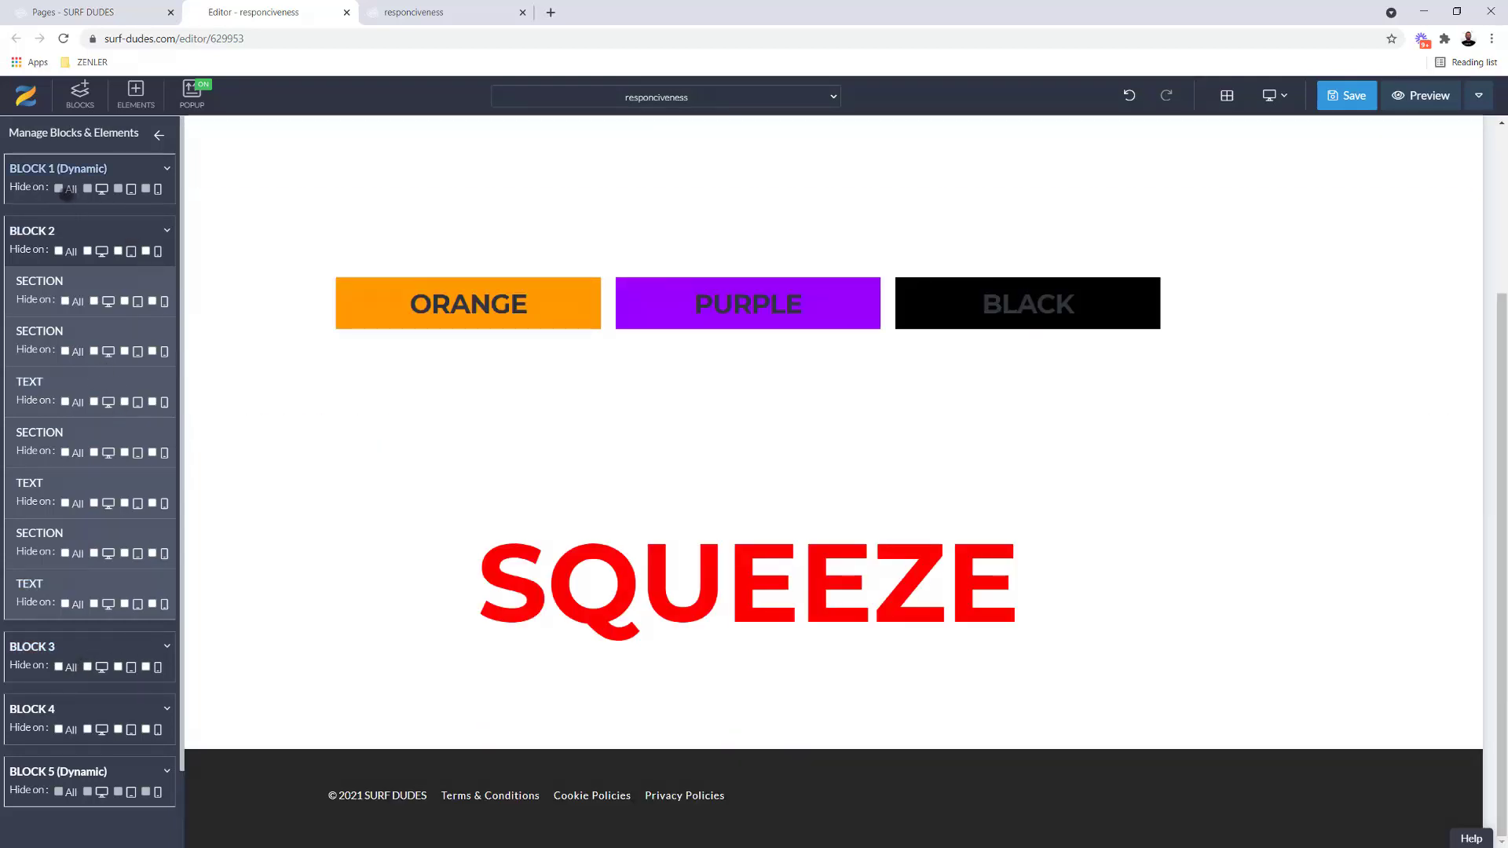
scroll(243, 228, up, 3)
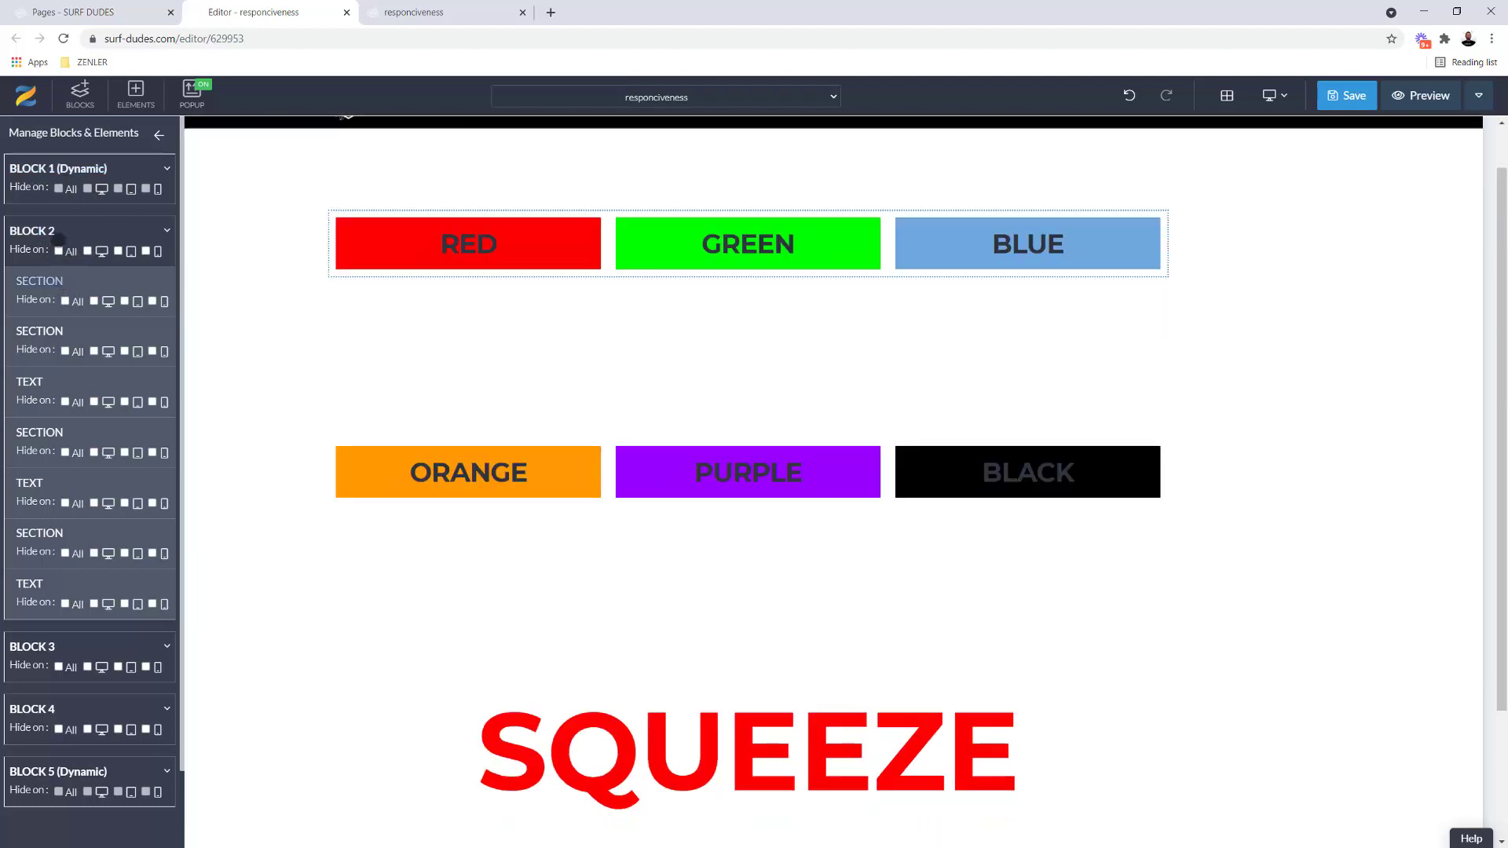
Try hiding BLOCK 2 on desktop and on tablet and BLOCK 3 on desktop, reverting each, and close the block manager
click(88, 250)
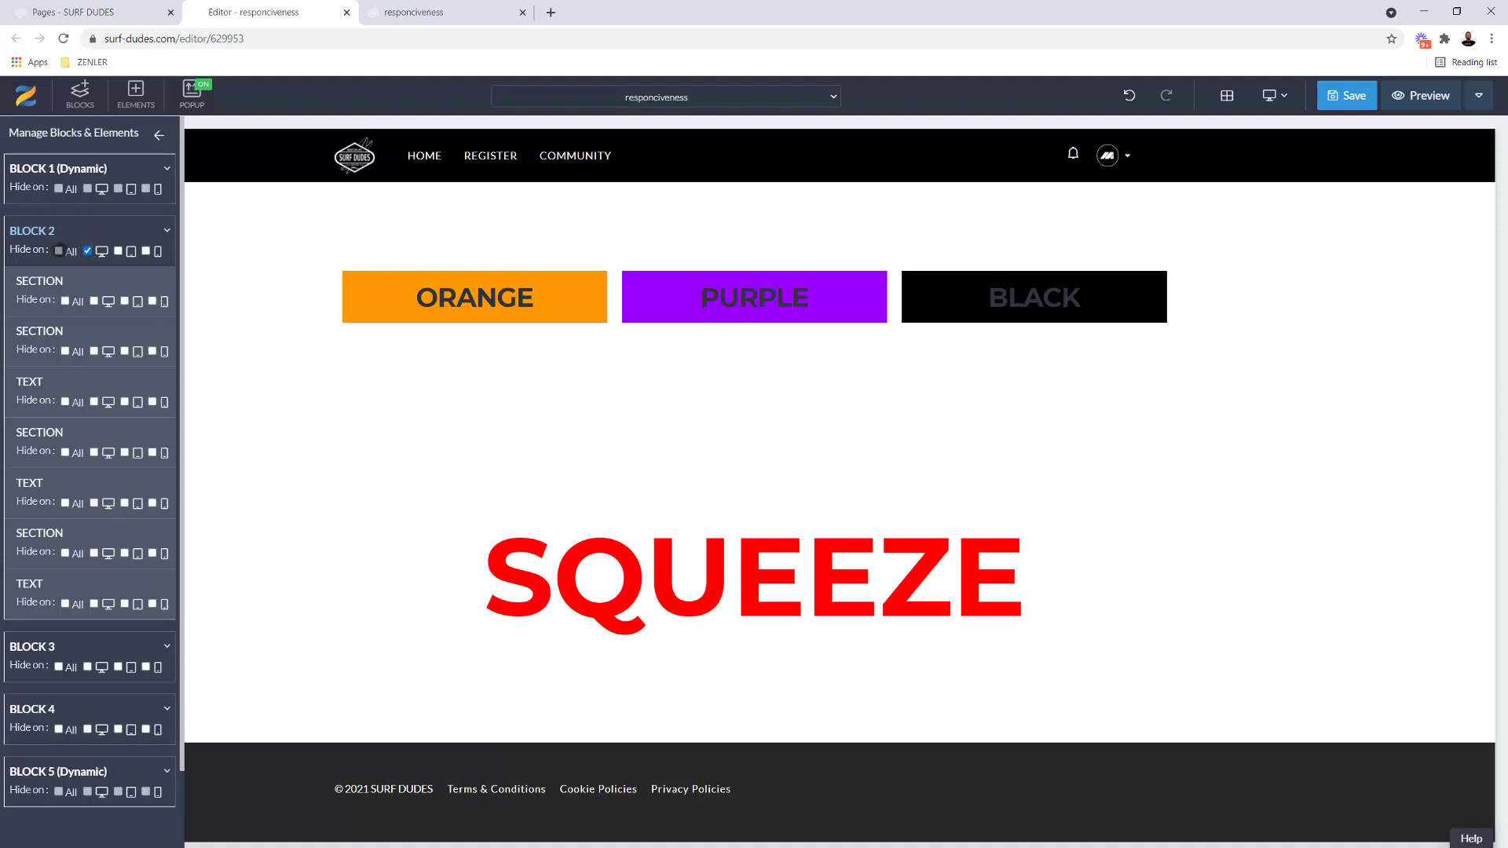
click(87, 250)
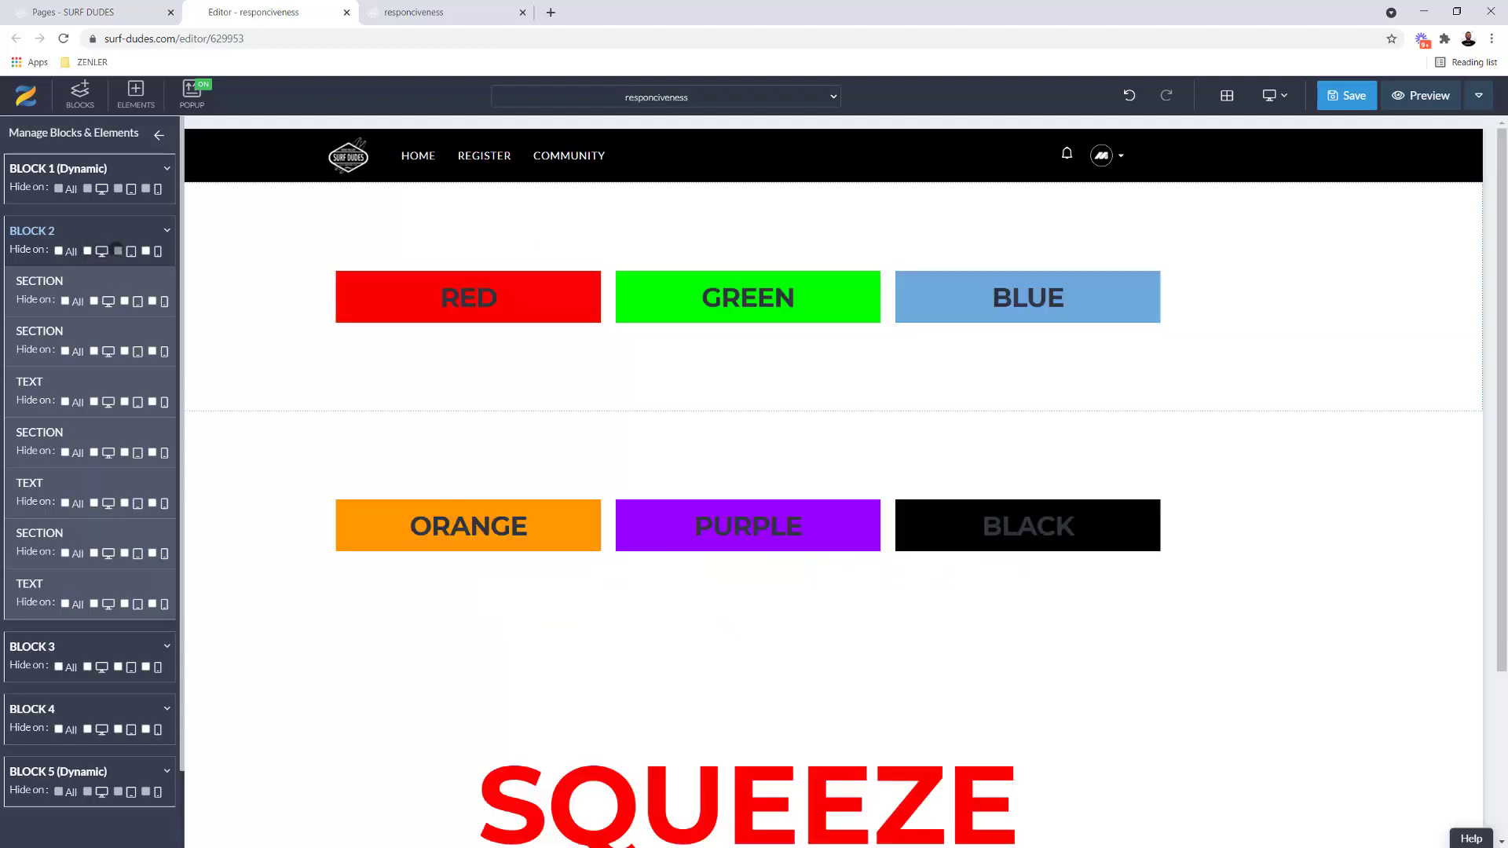
click(117, 251)
click(118, 250)
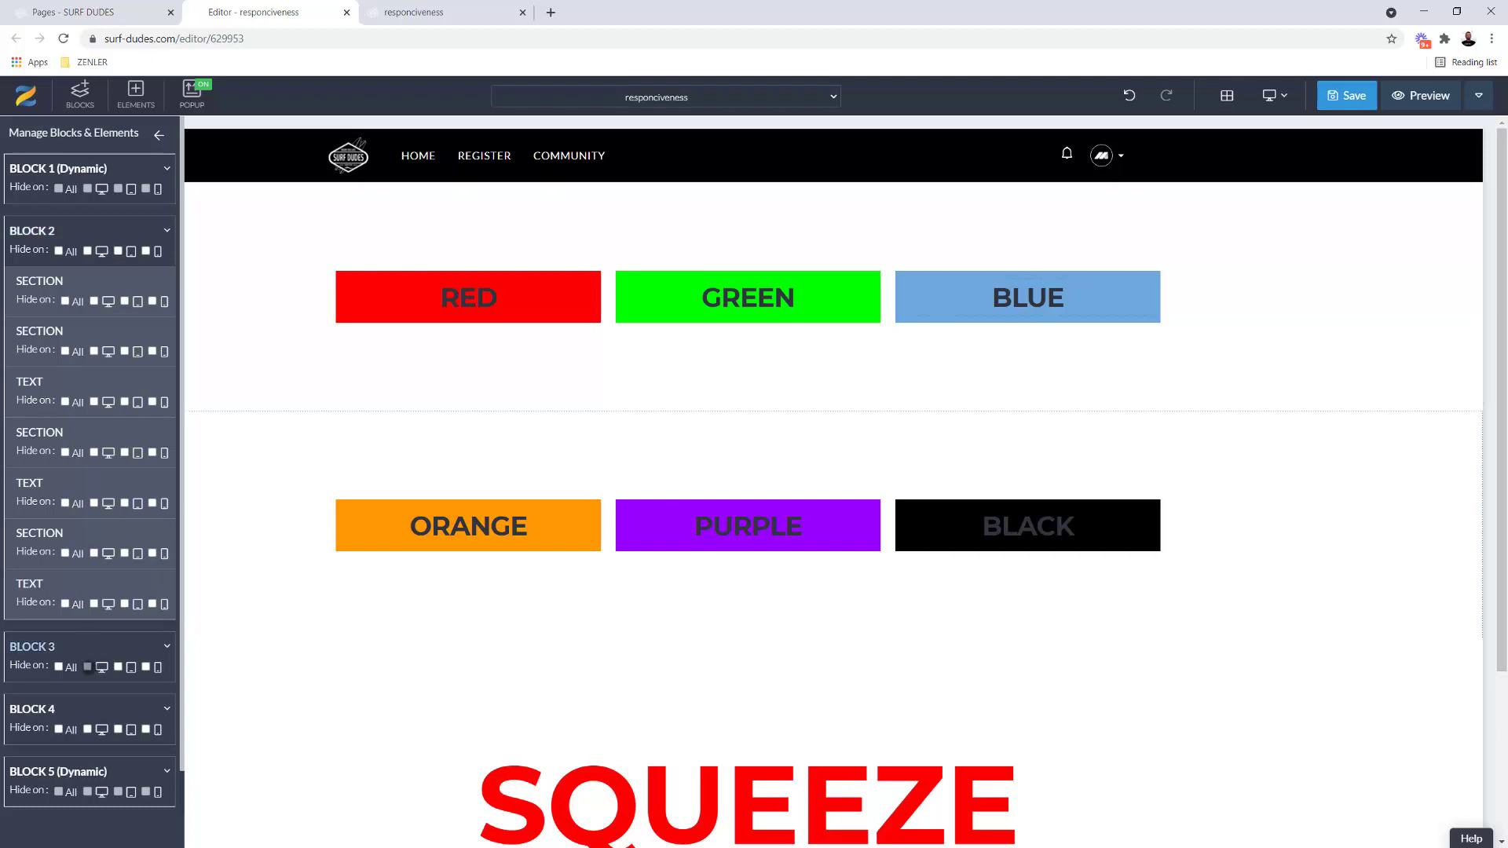
click(87, 667)
click(88, 667)
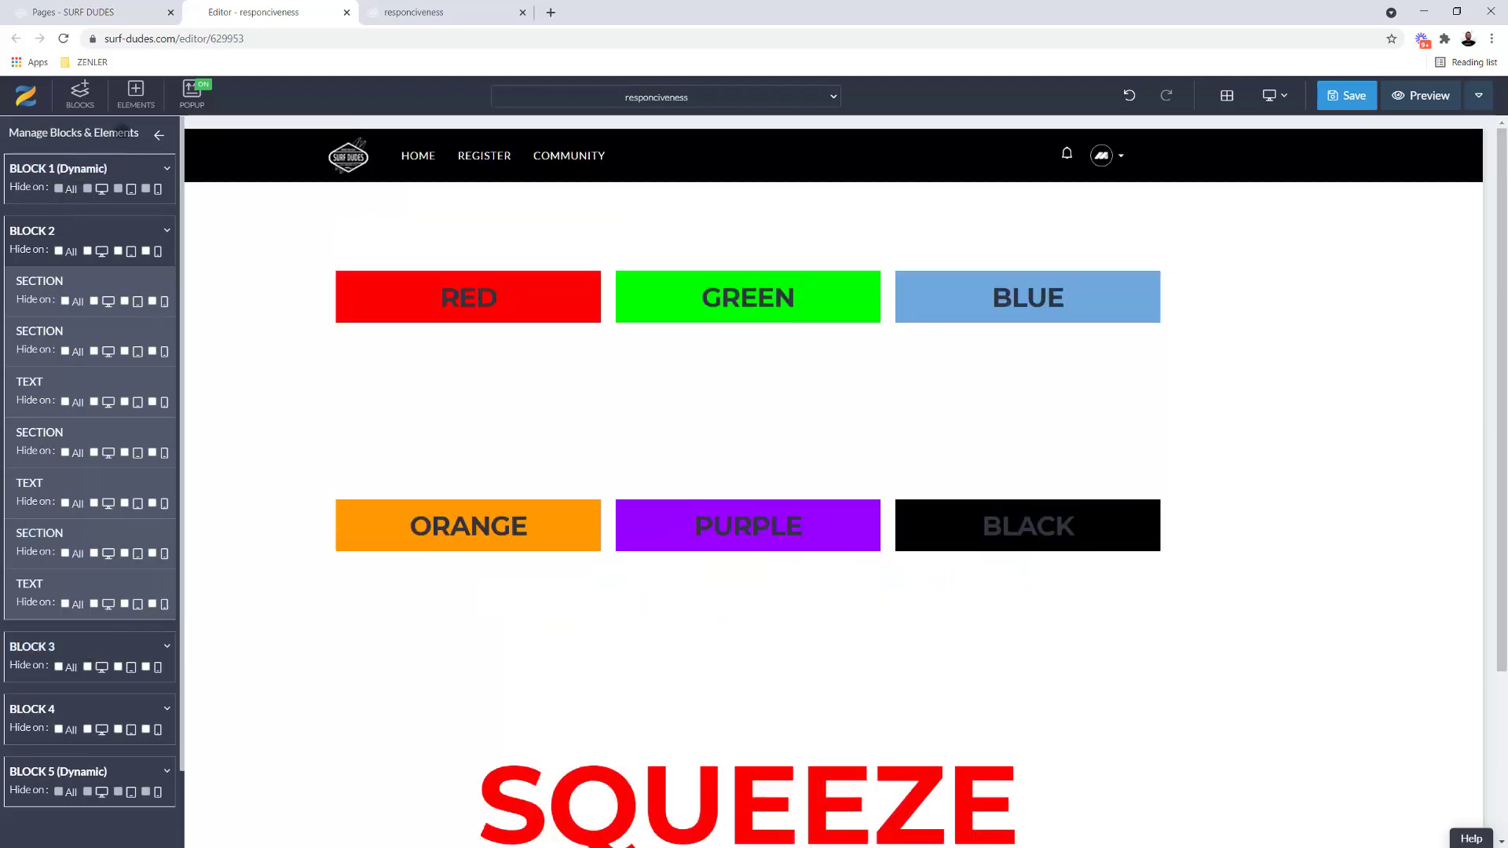
click(159, 135)
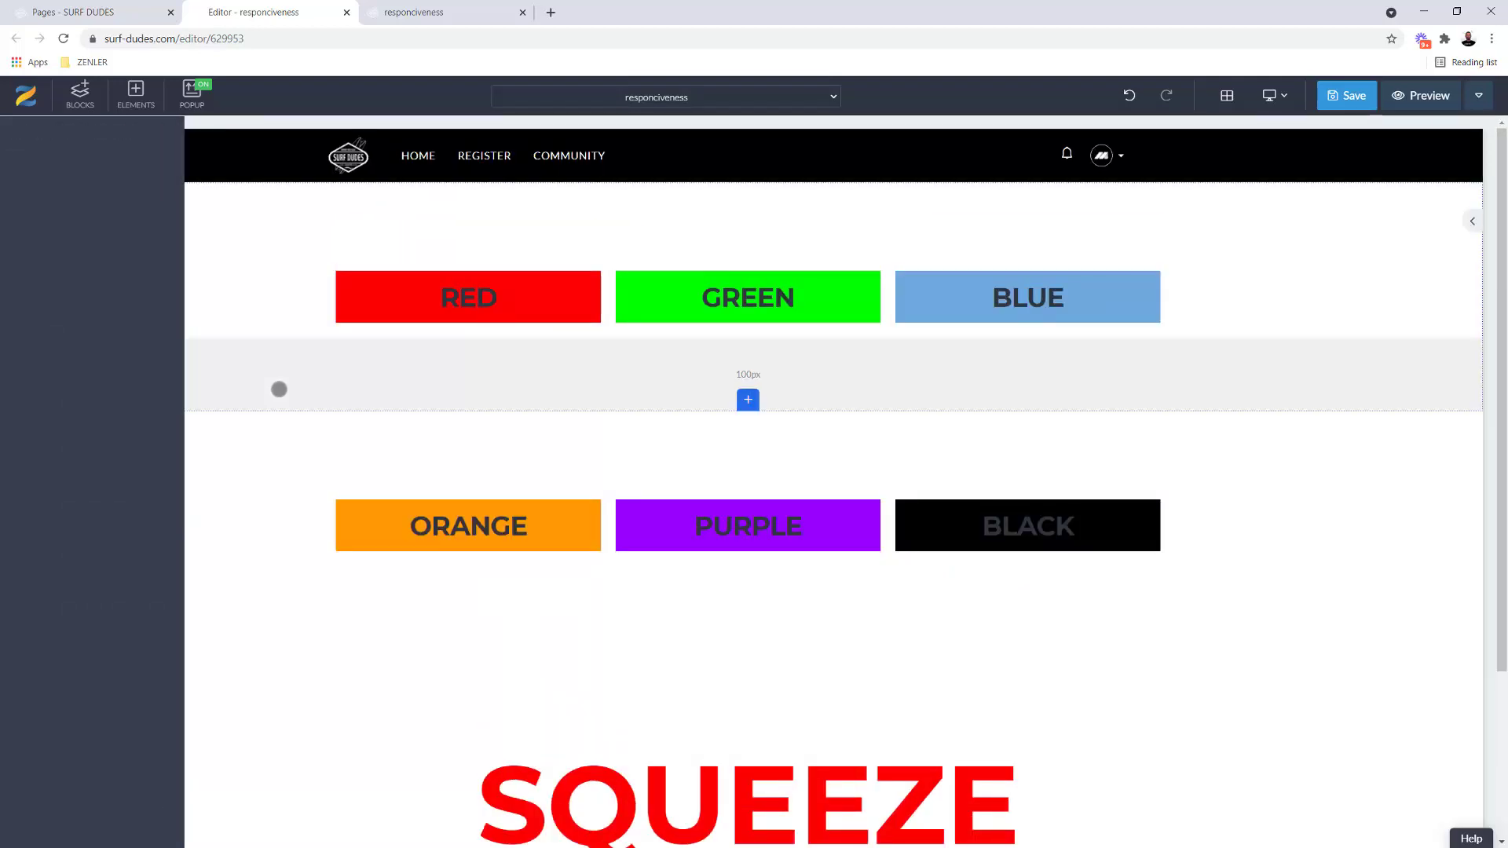
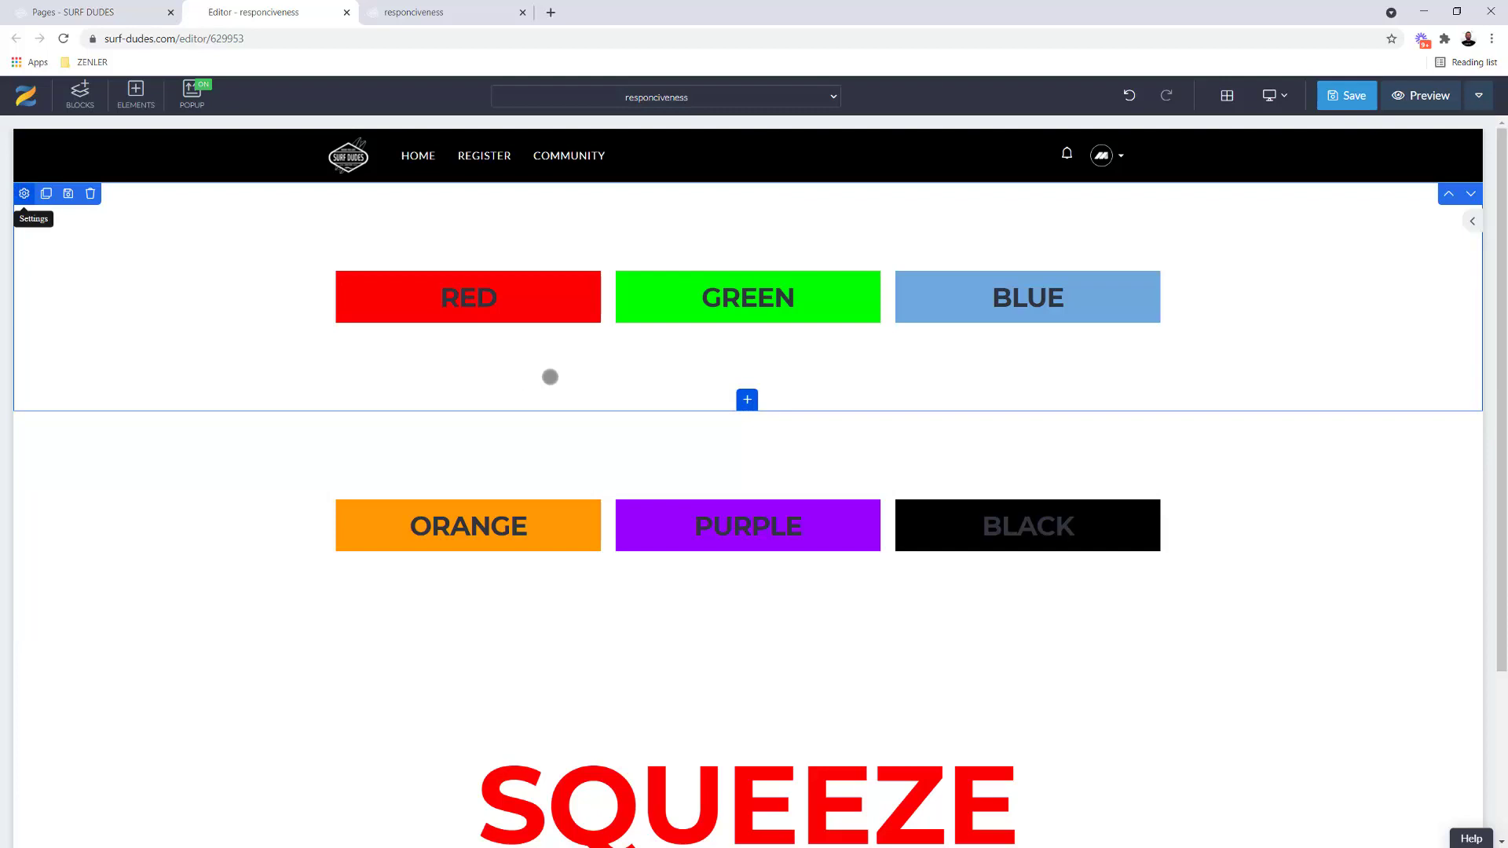
View the RED, GREEN and BLUE block in its mobile, tablet and desktop styles and examine its device-hiding option
click(922, 311)
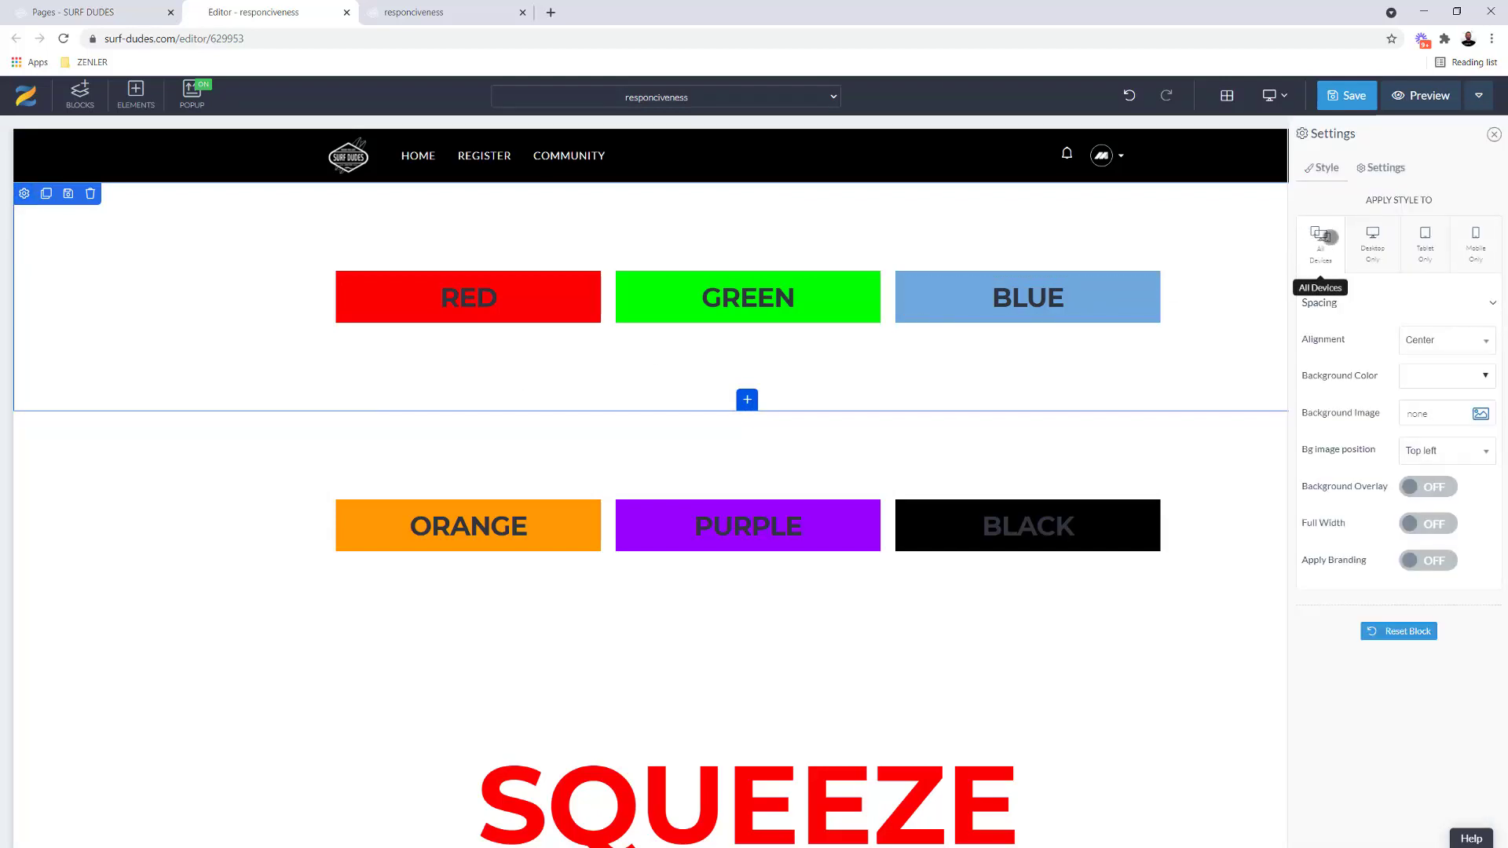
click(1475, 241)
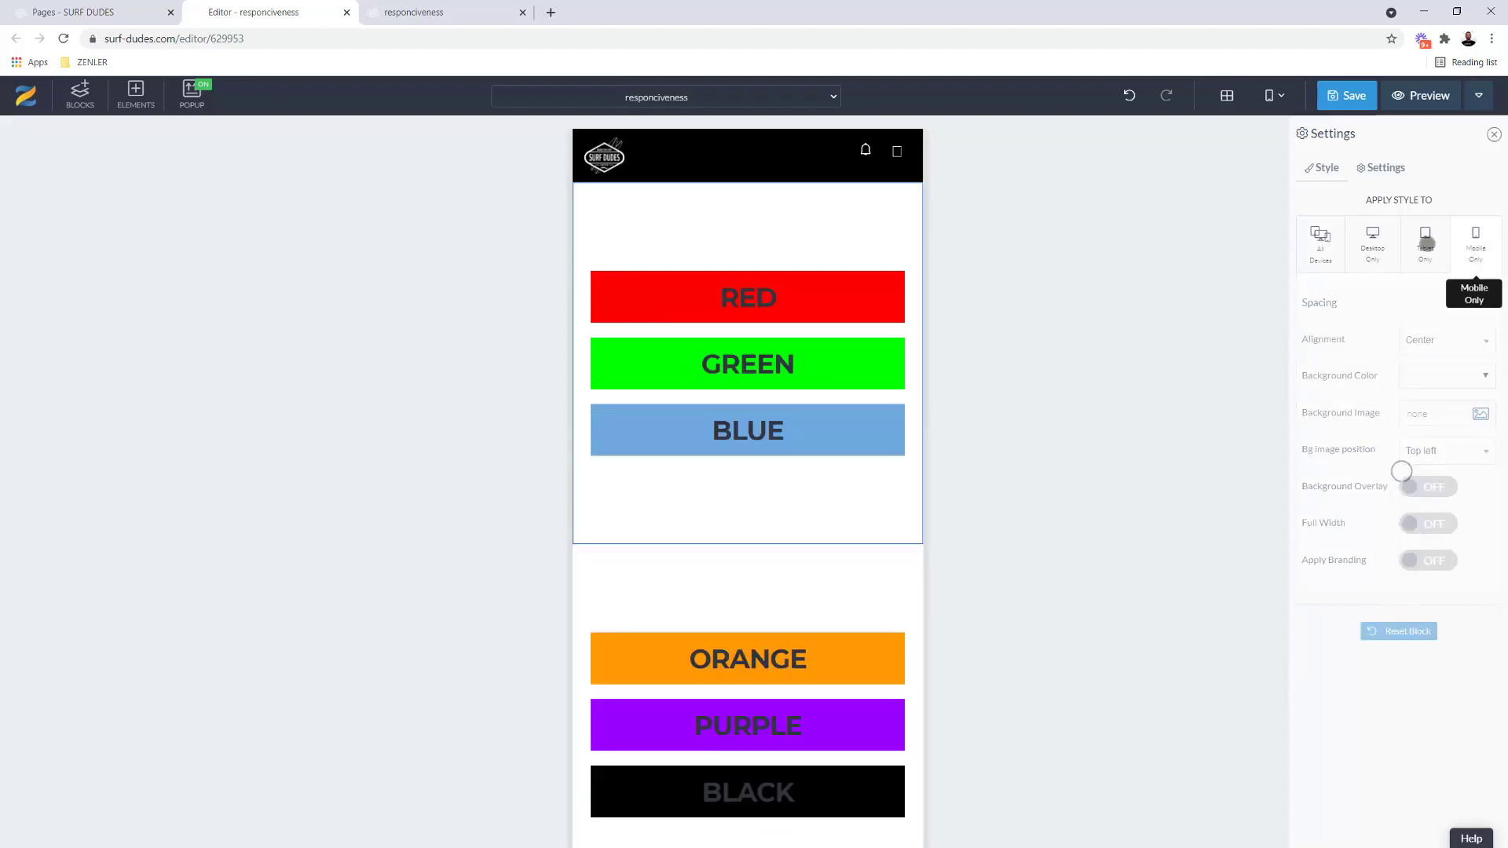
click(1425, 239)
click(1373, 241)
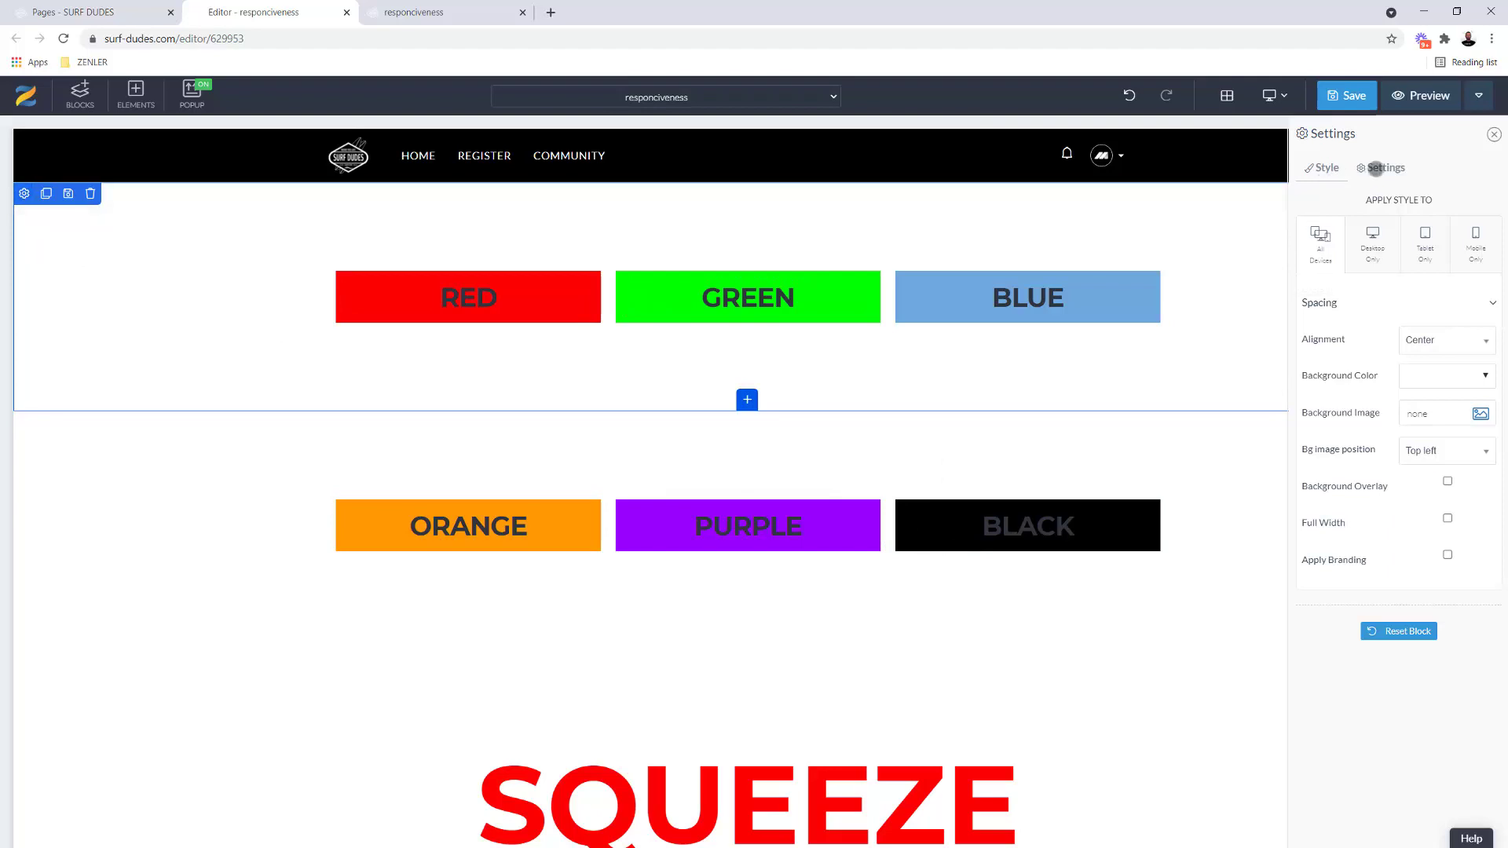
click(1376, 168)
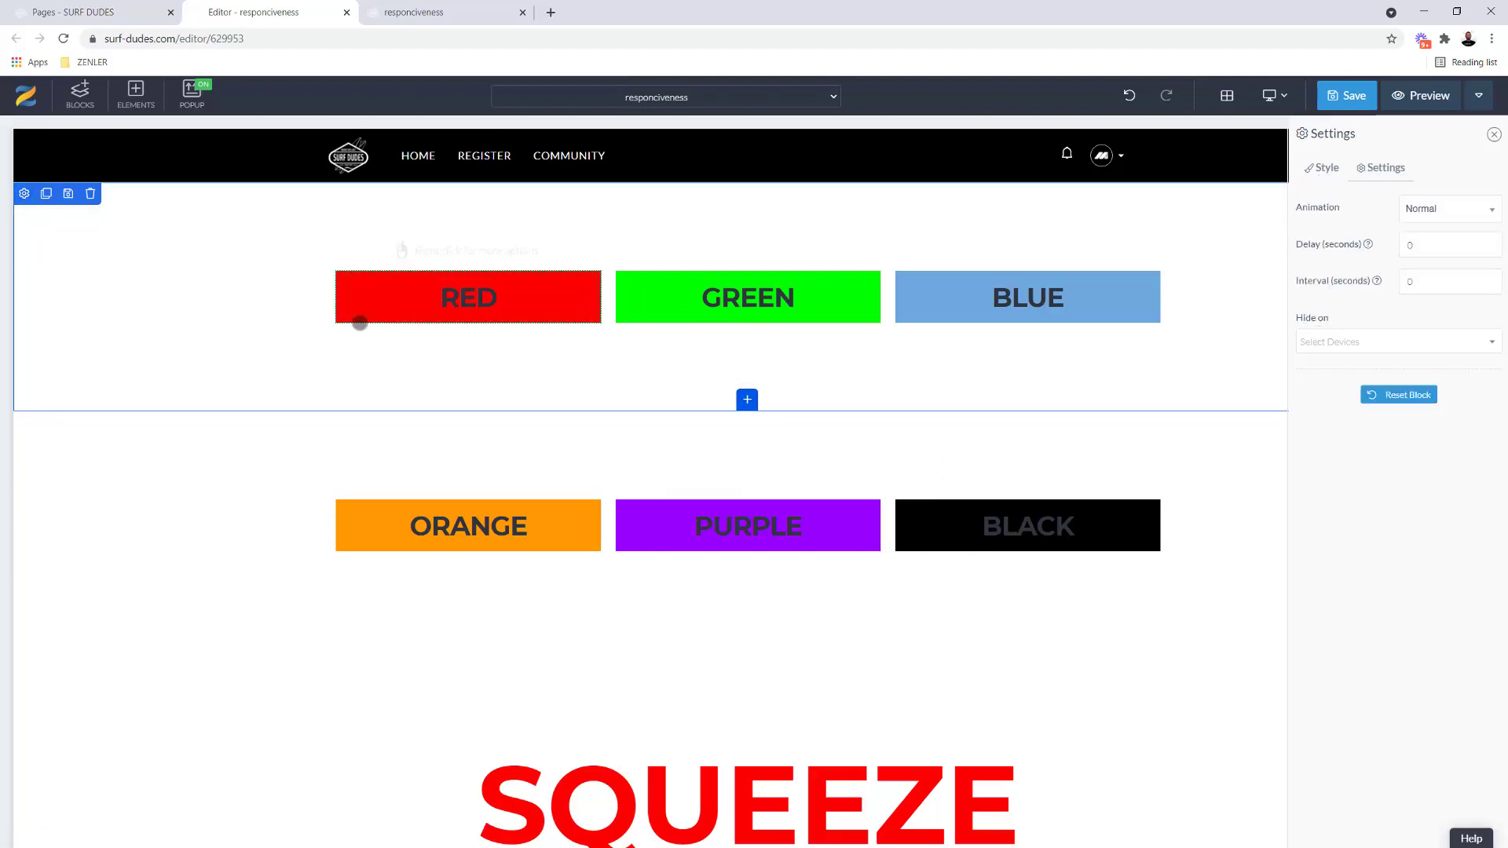
Examine the device-hiding options of the RED section and of the GREEN text element
click(338, 285)
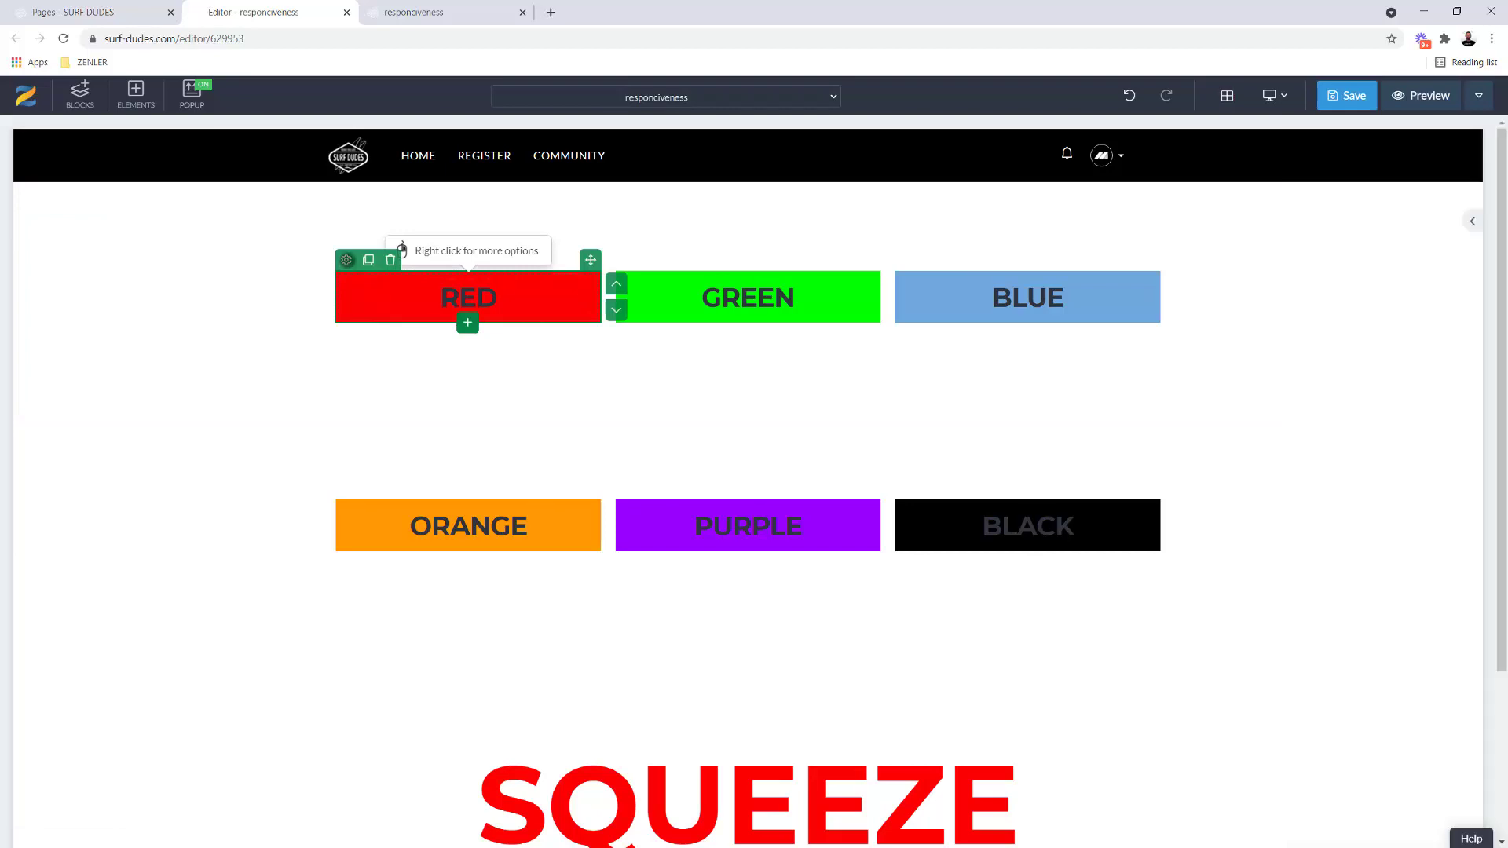
click(347, 261)
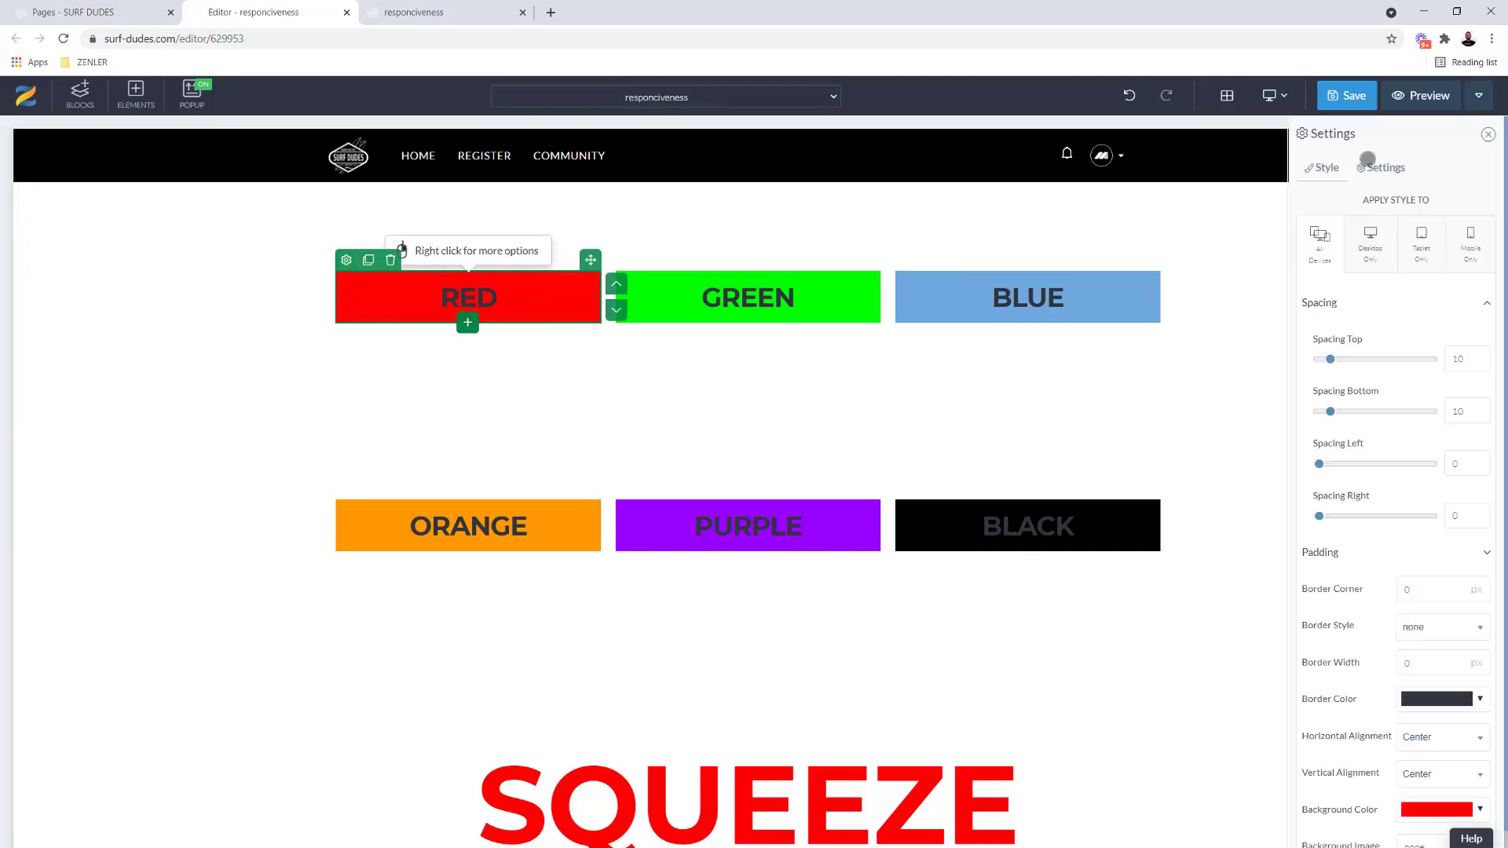
click(1380, 167)
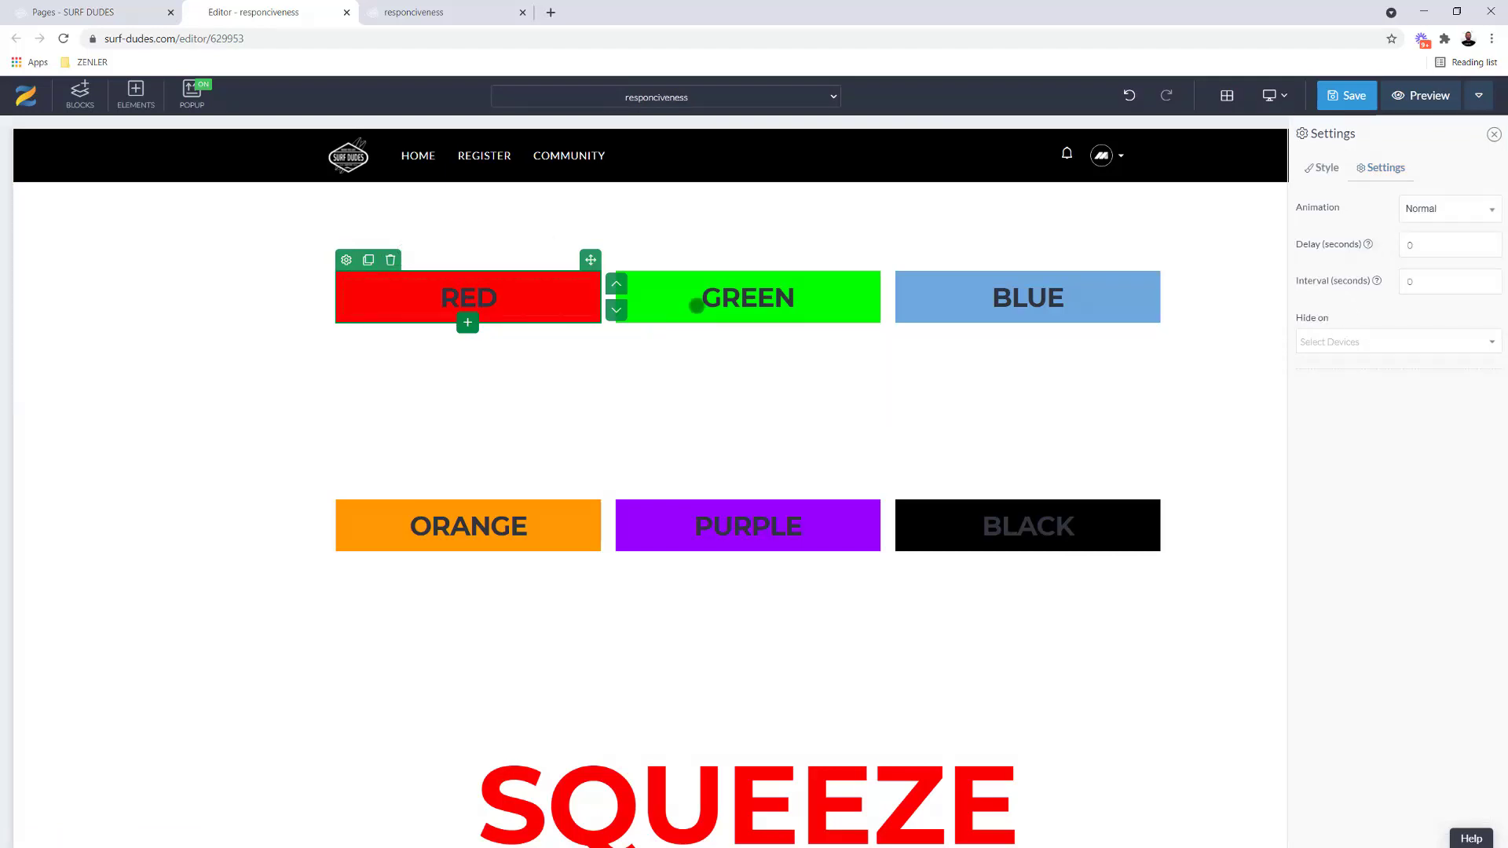
click(629, 290)
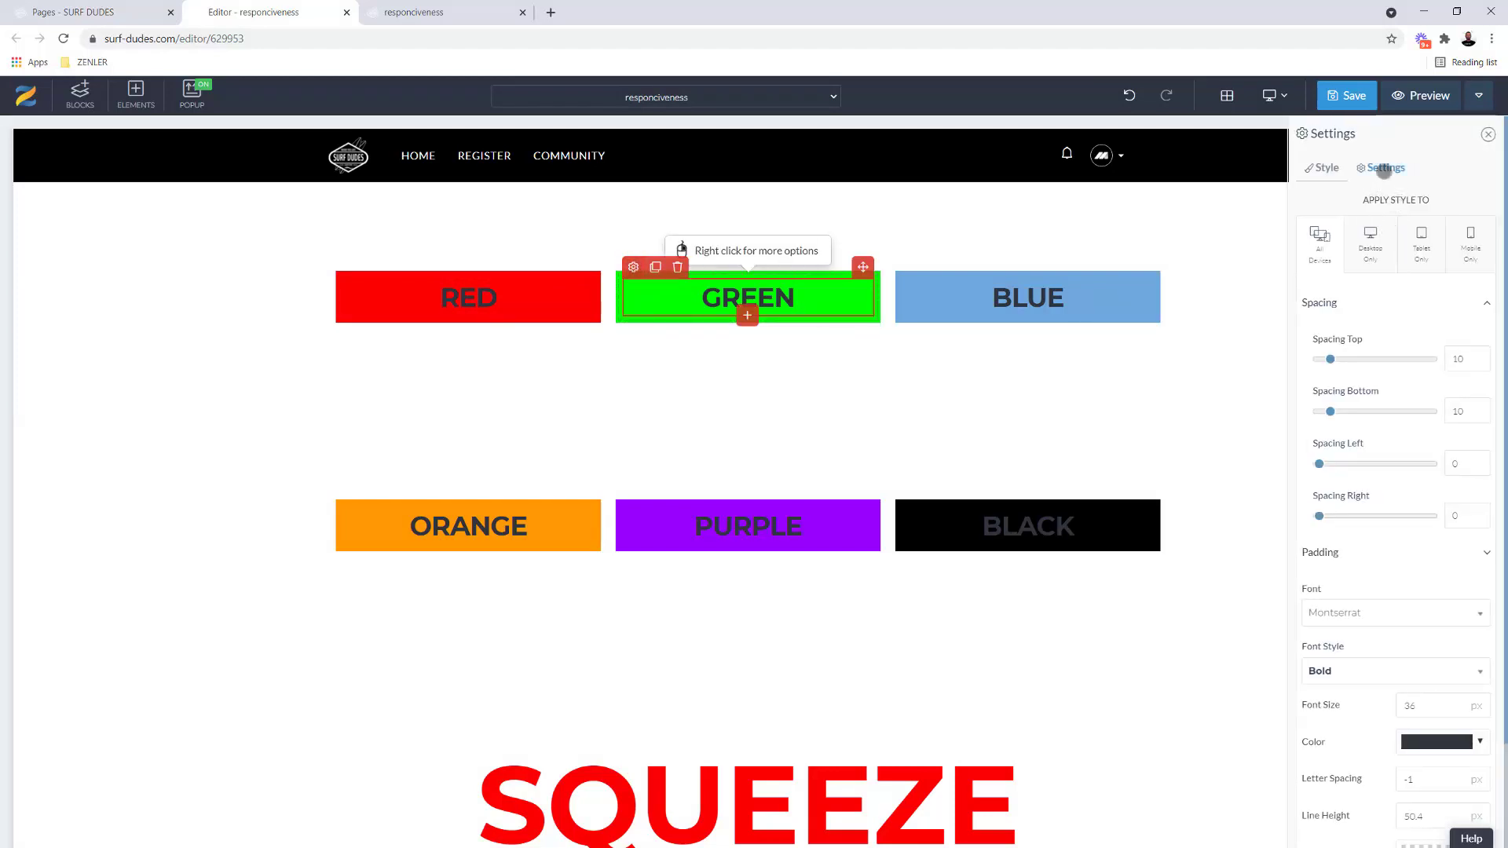
click(1383, 167)
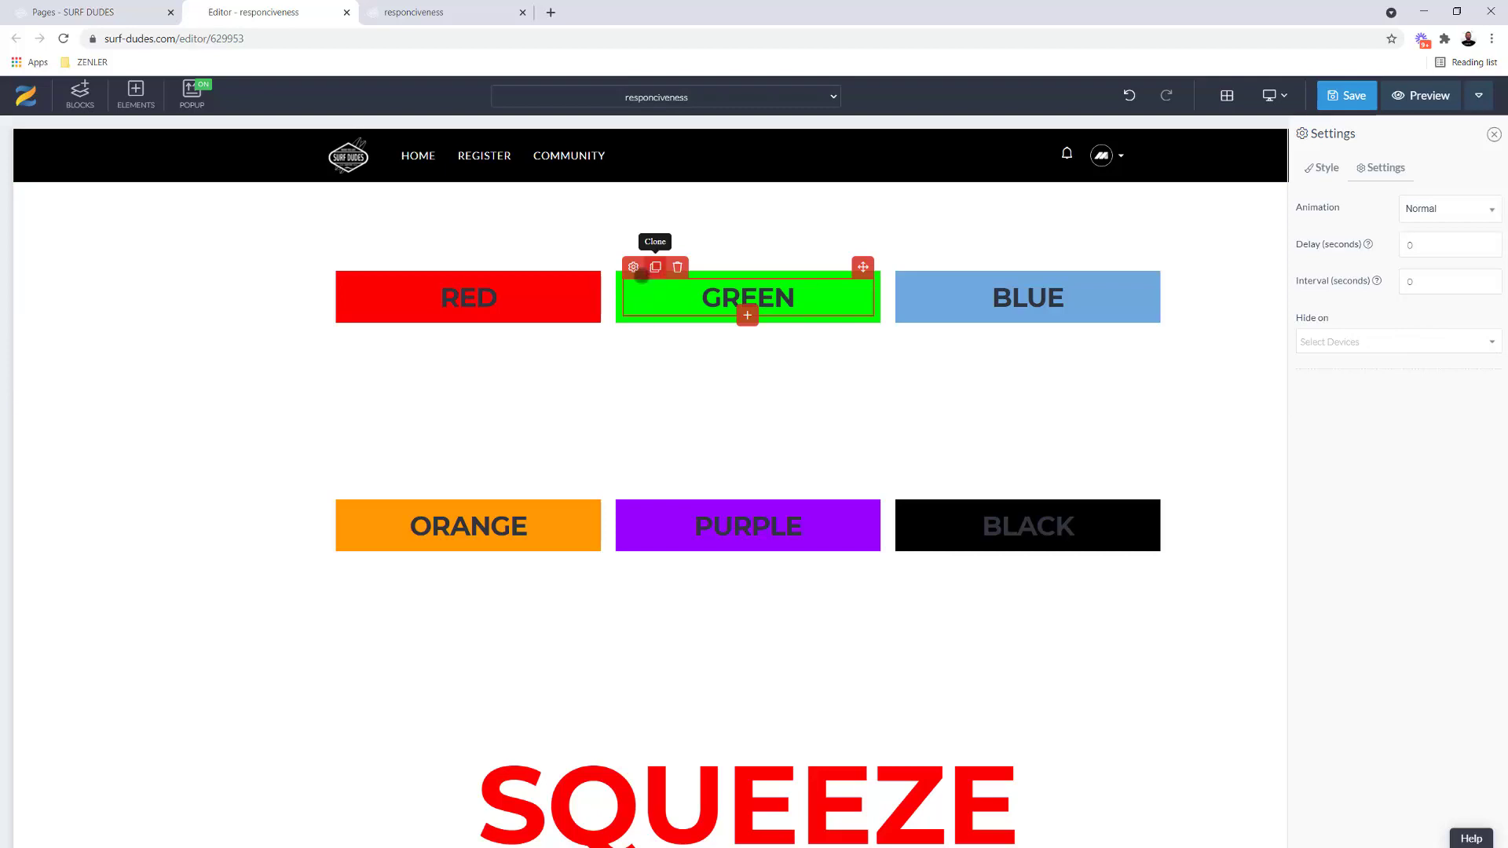
Clone the GREEN text element and change the copy's text to SOMETHING
click(655, 267)
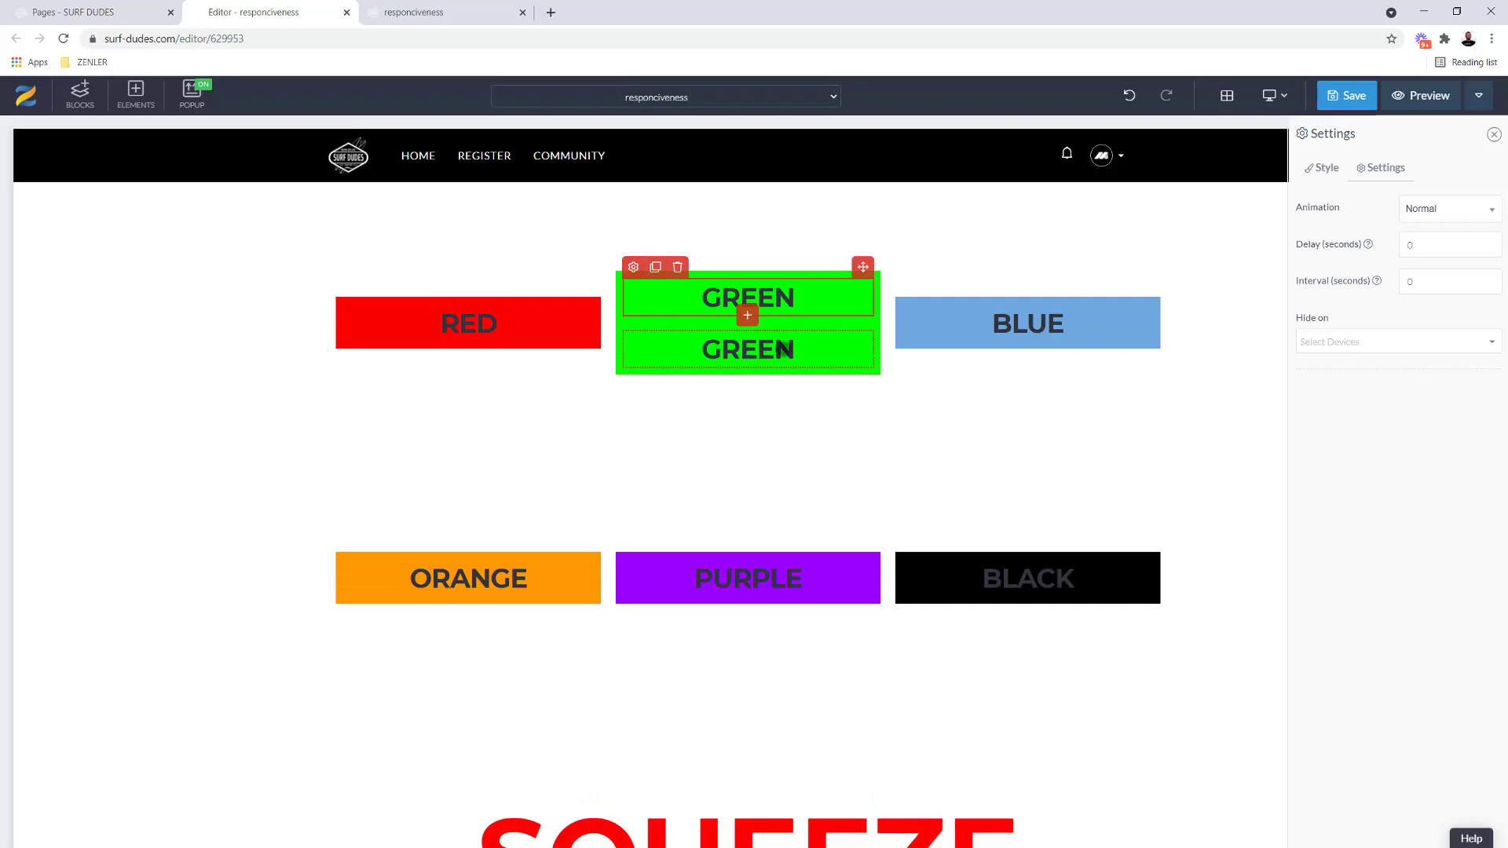
double_click(785, 351)
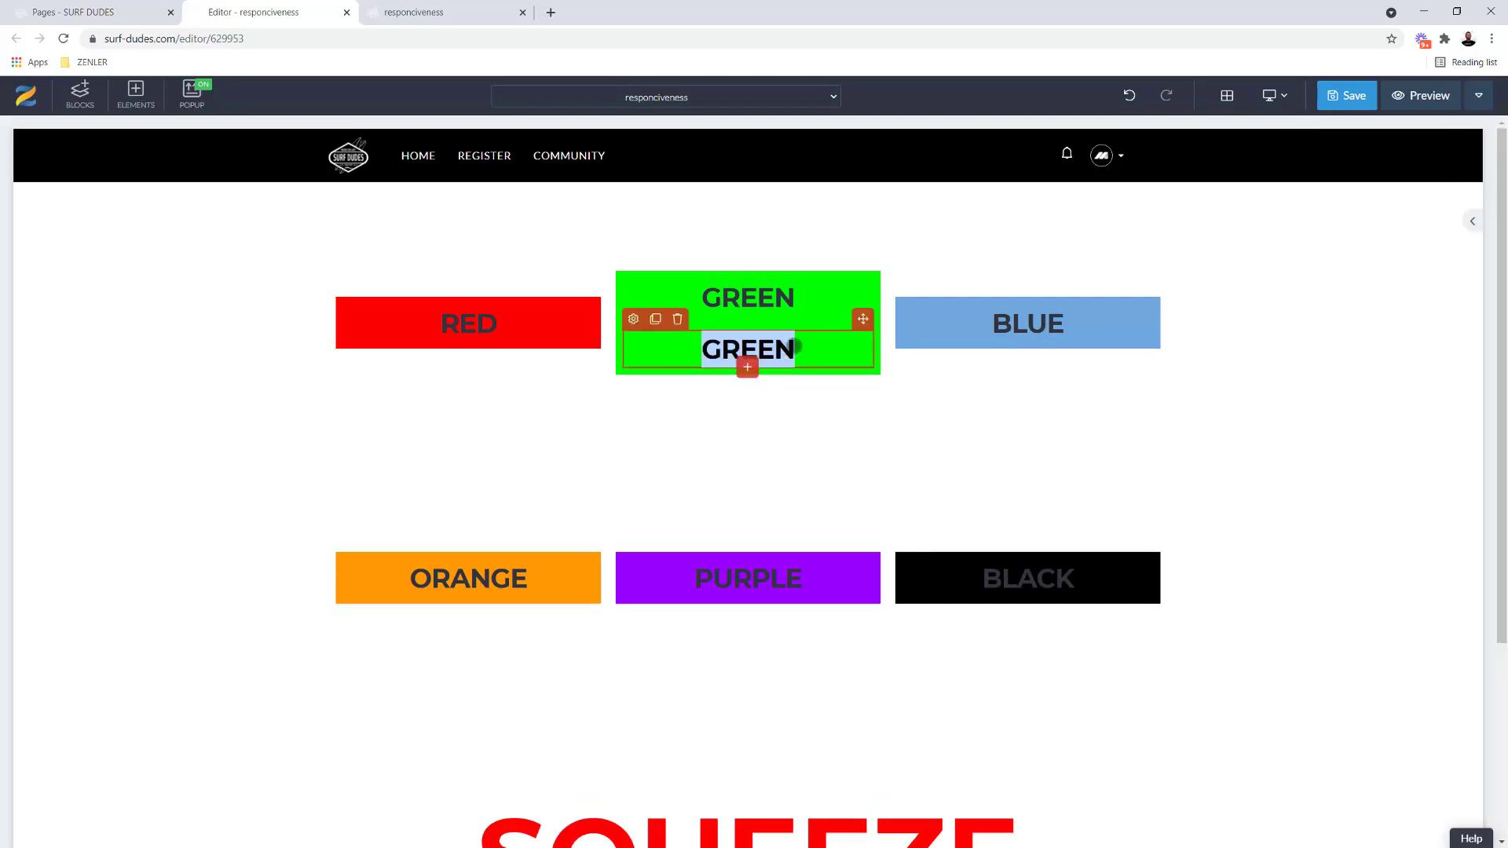
text(SOMETHING)
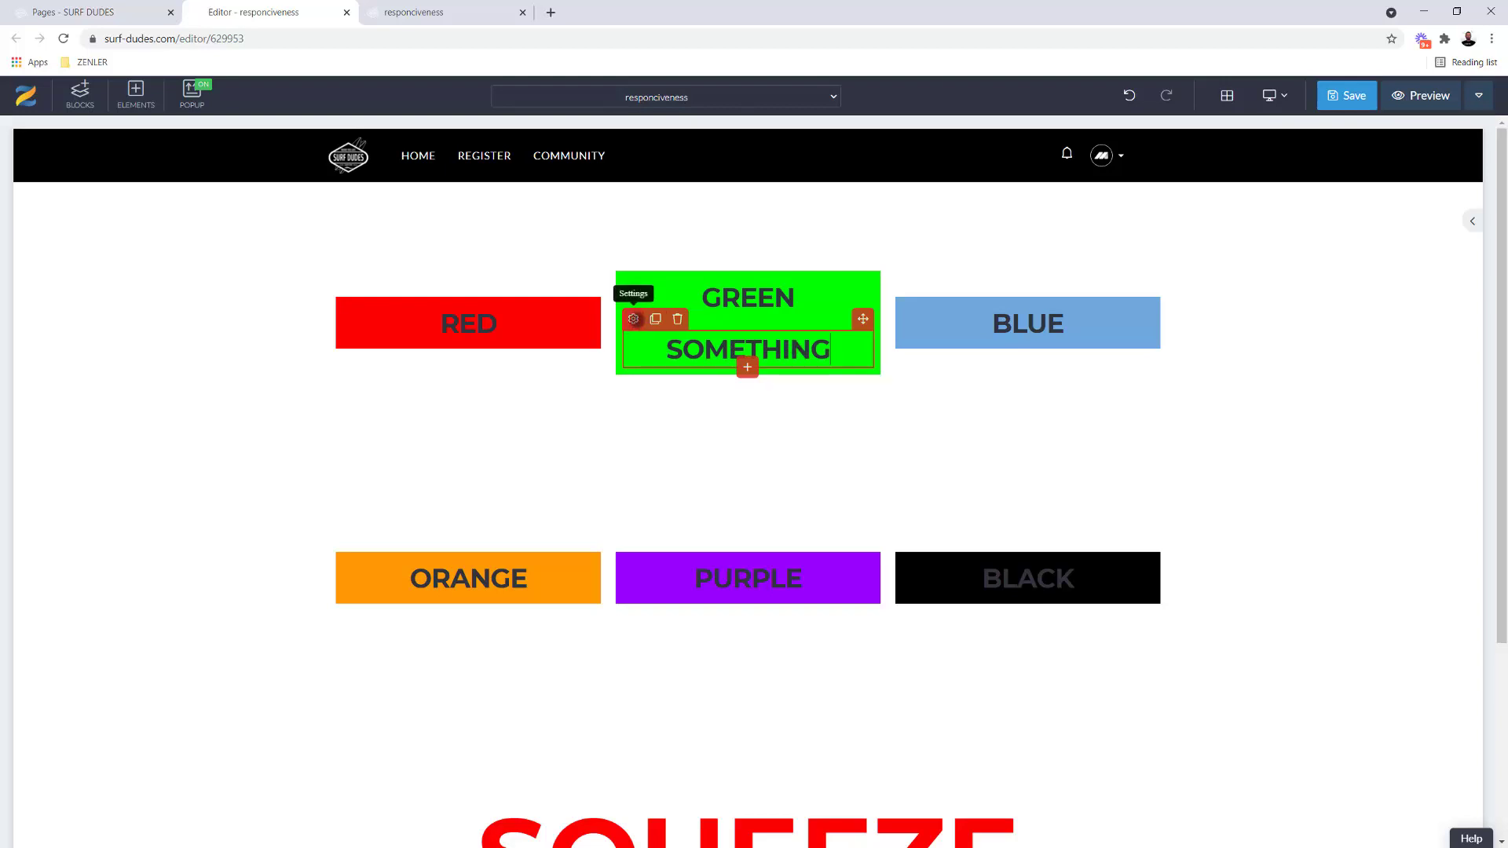
Hide the SOMETHING text element on desktop
click(794, 353)
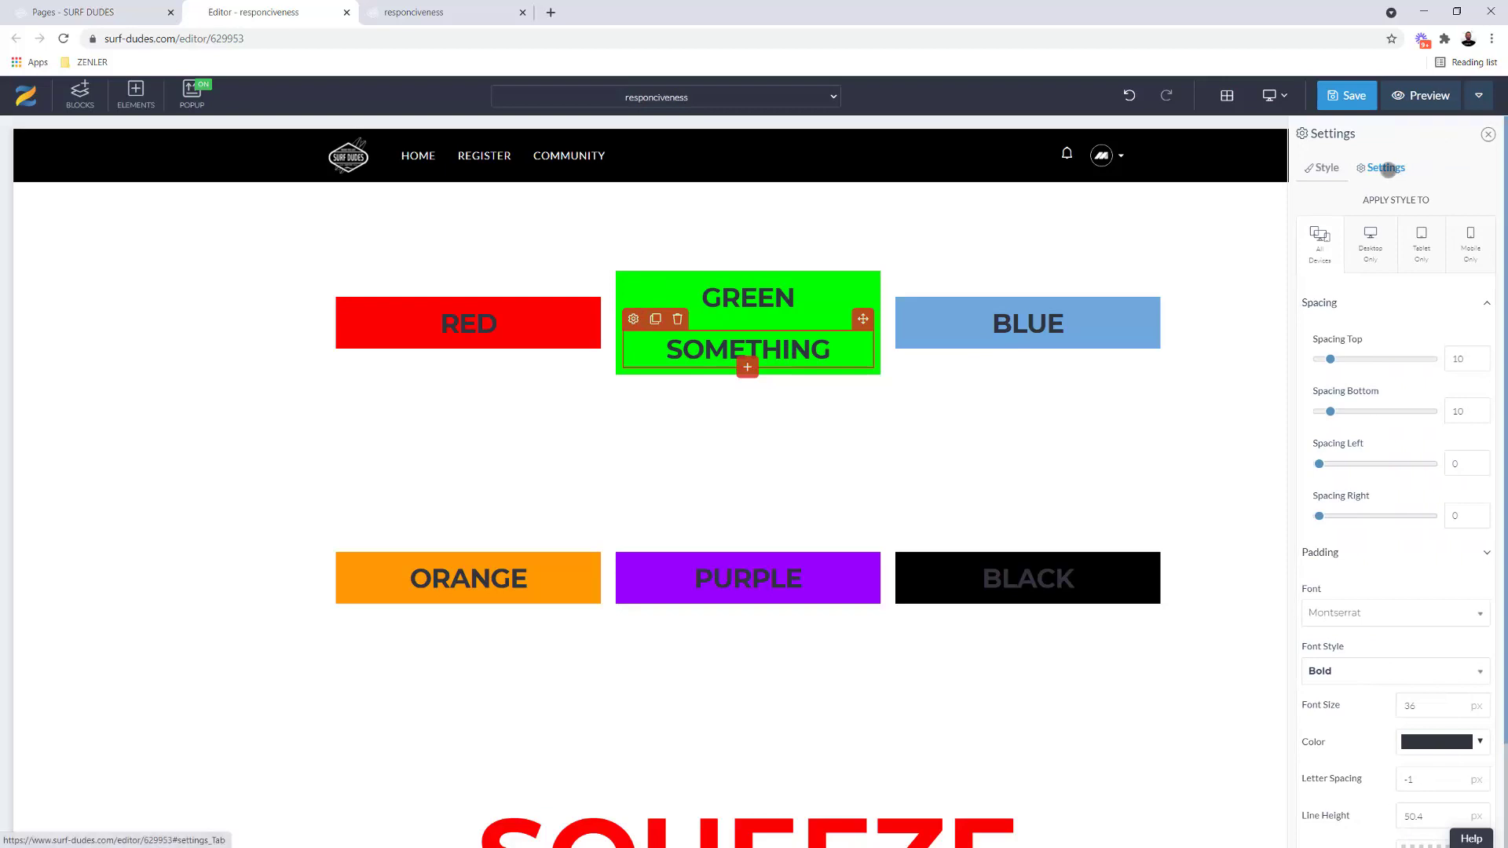
click(1384, 169)
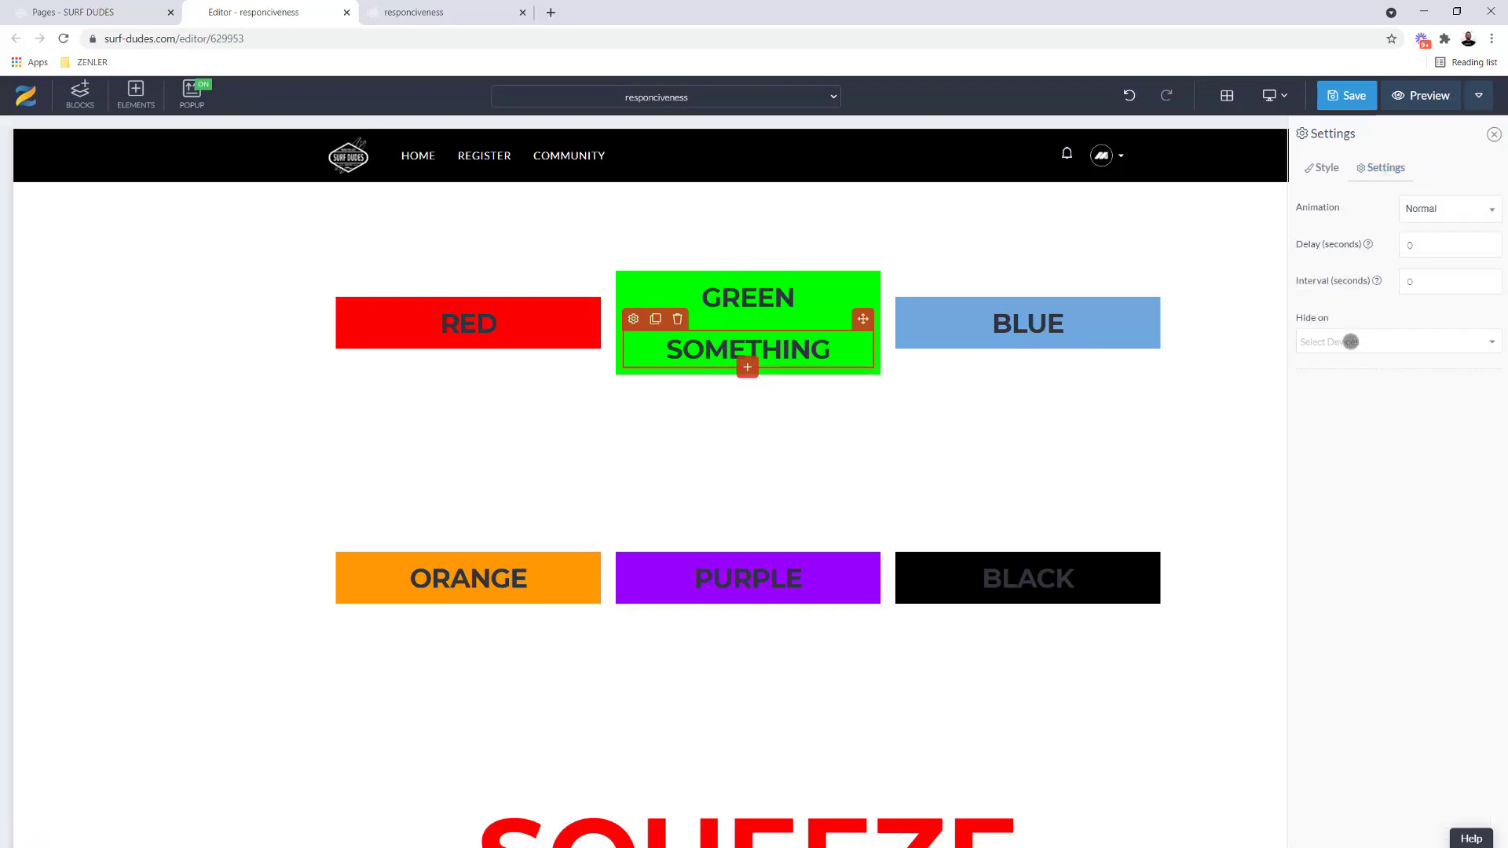
click(1349, 341)
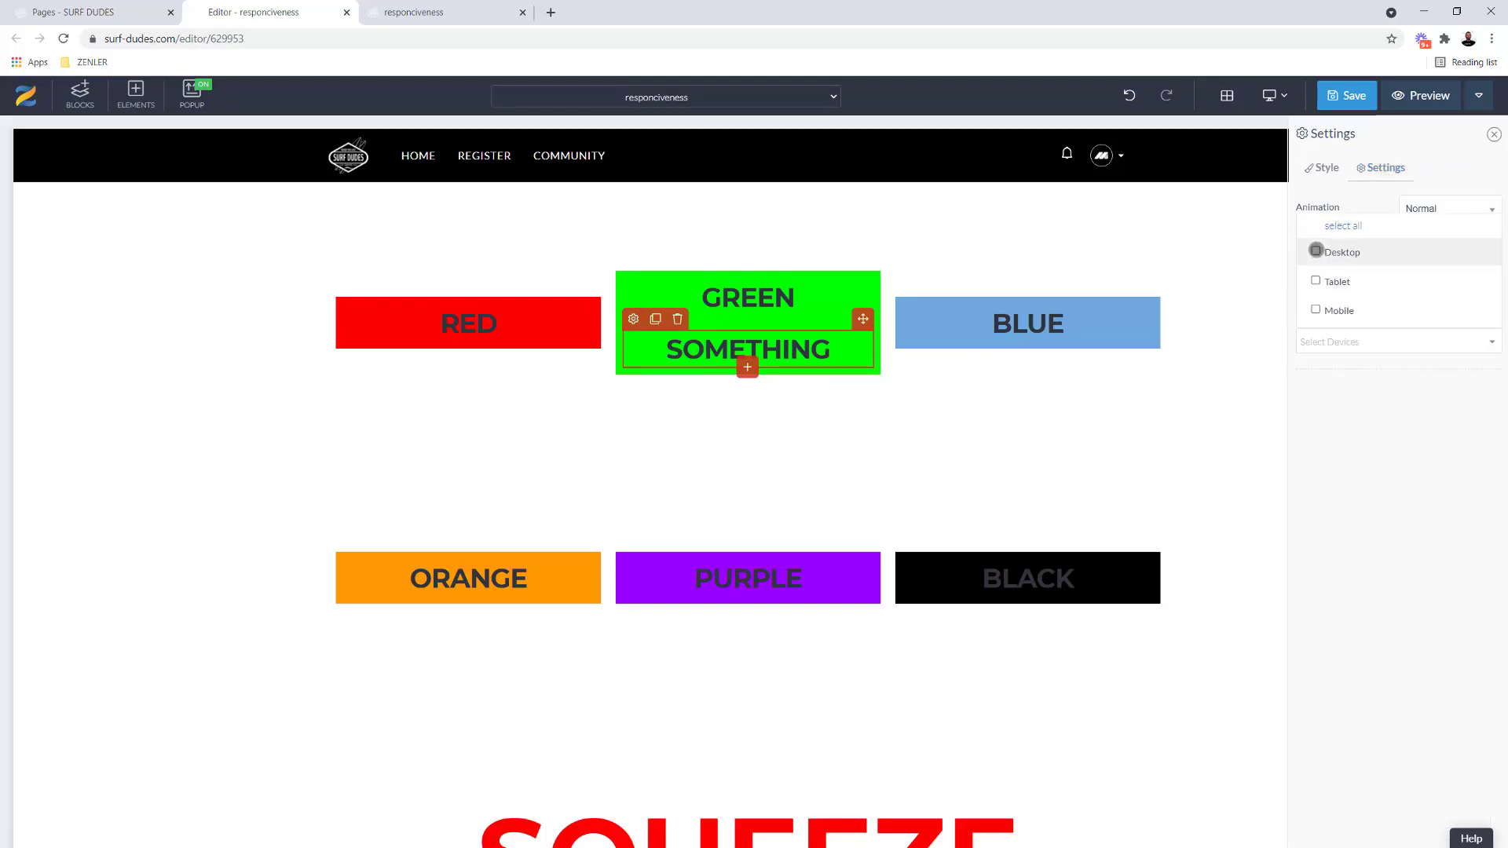
click(1316, 250)
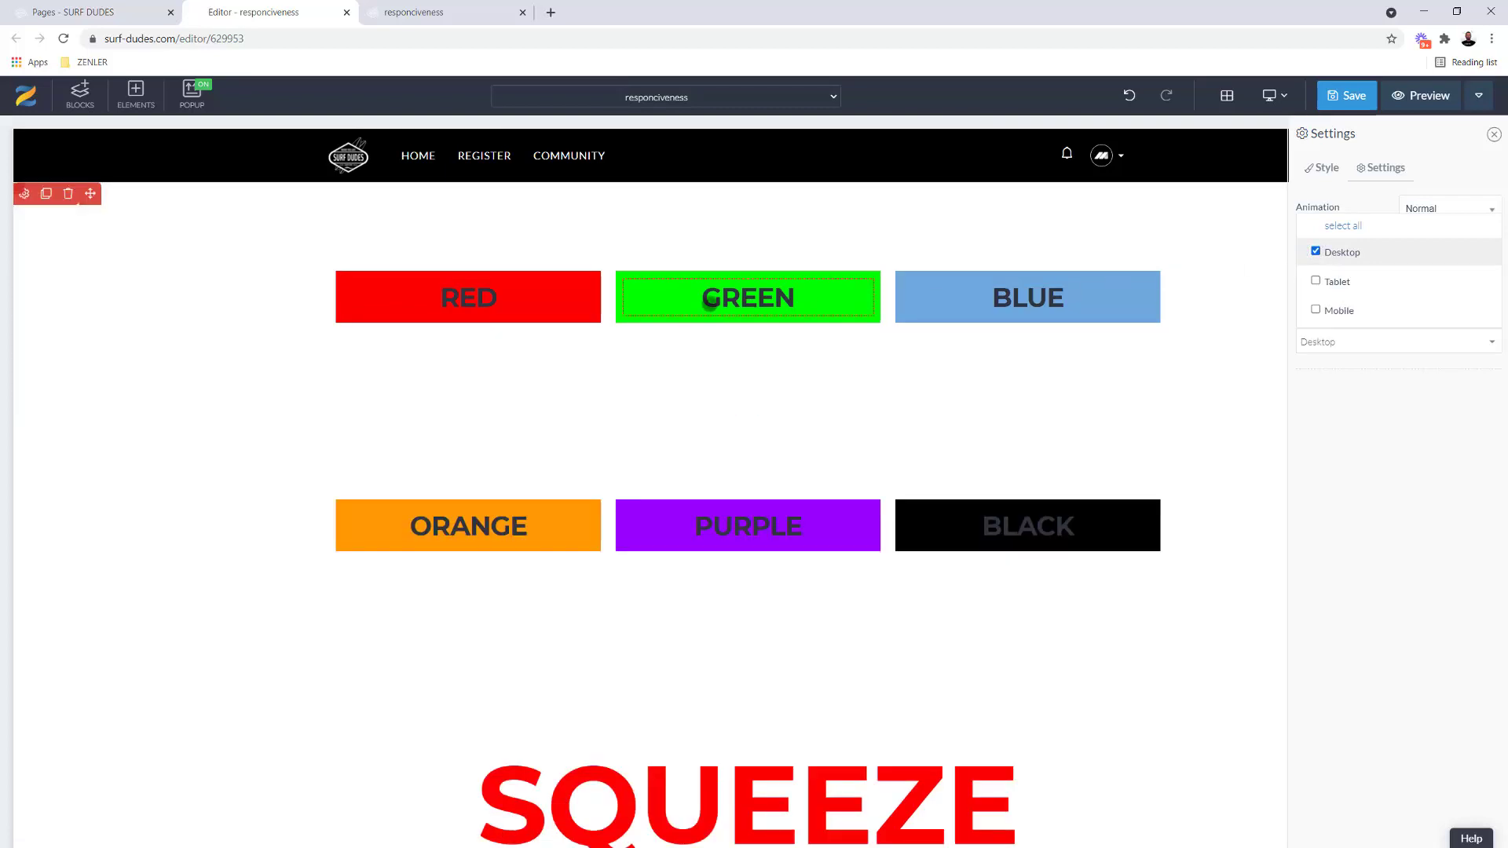
Hide the GREEN text element on mobile
click(635, 301)
click(633, 267)
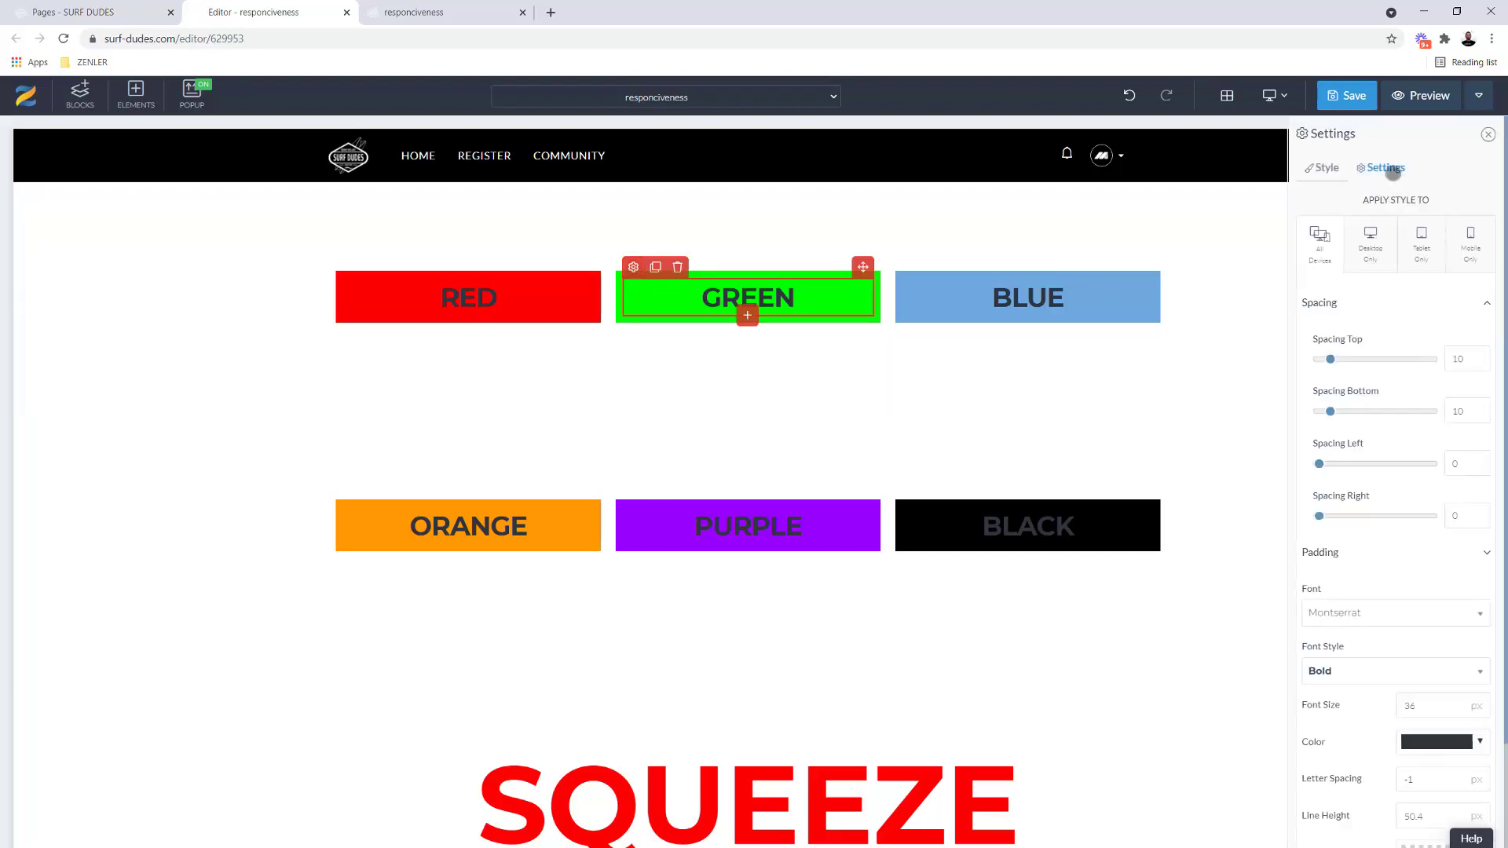
click(1379, 169)
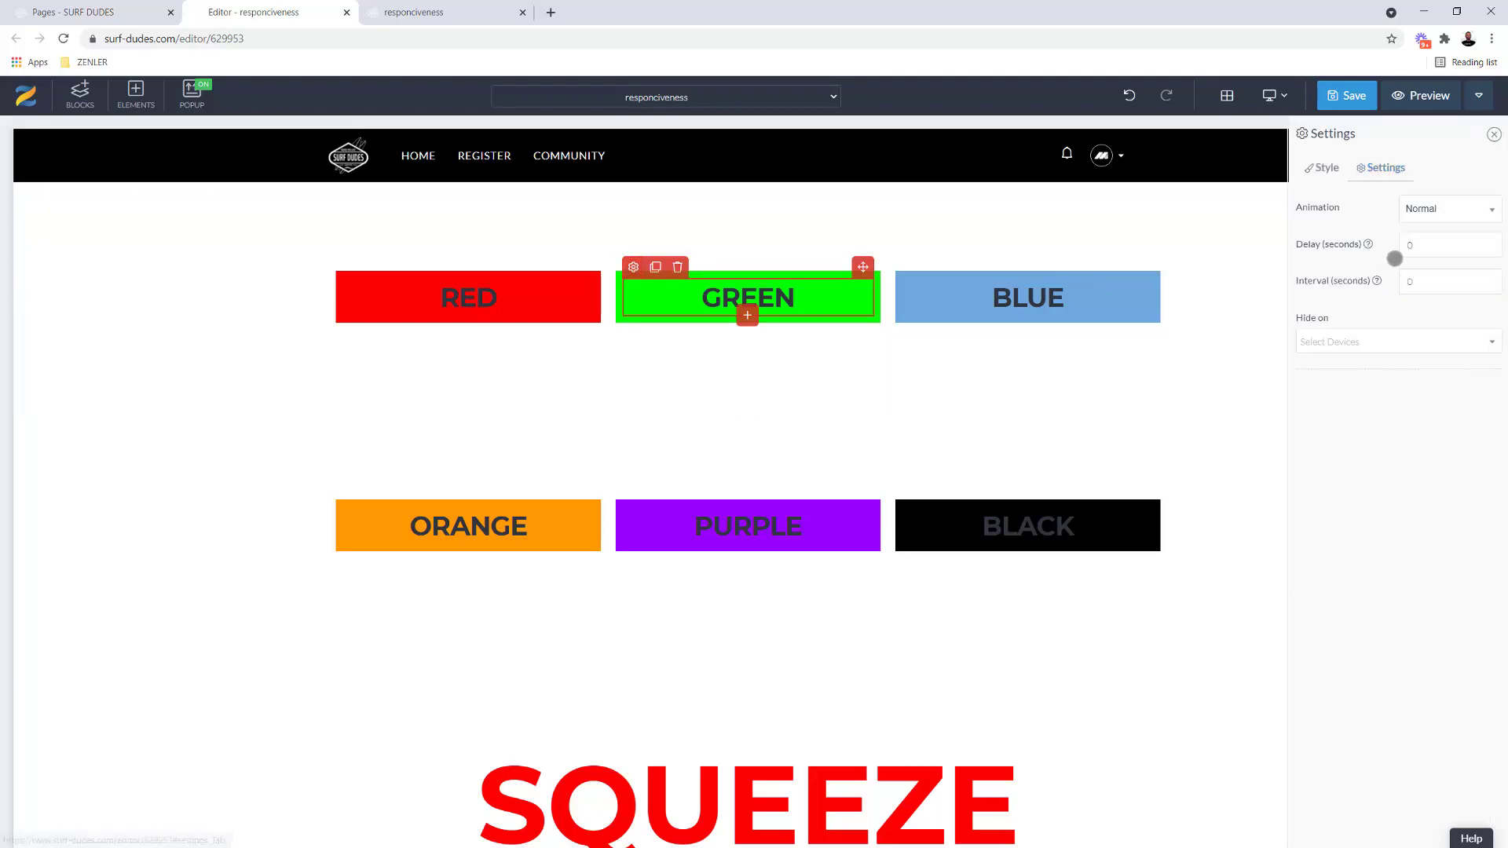
click(1336, 344)
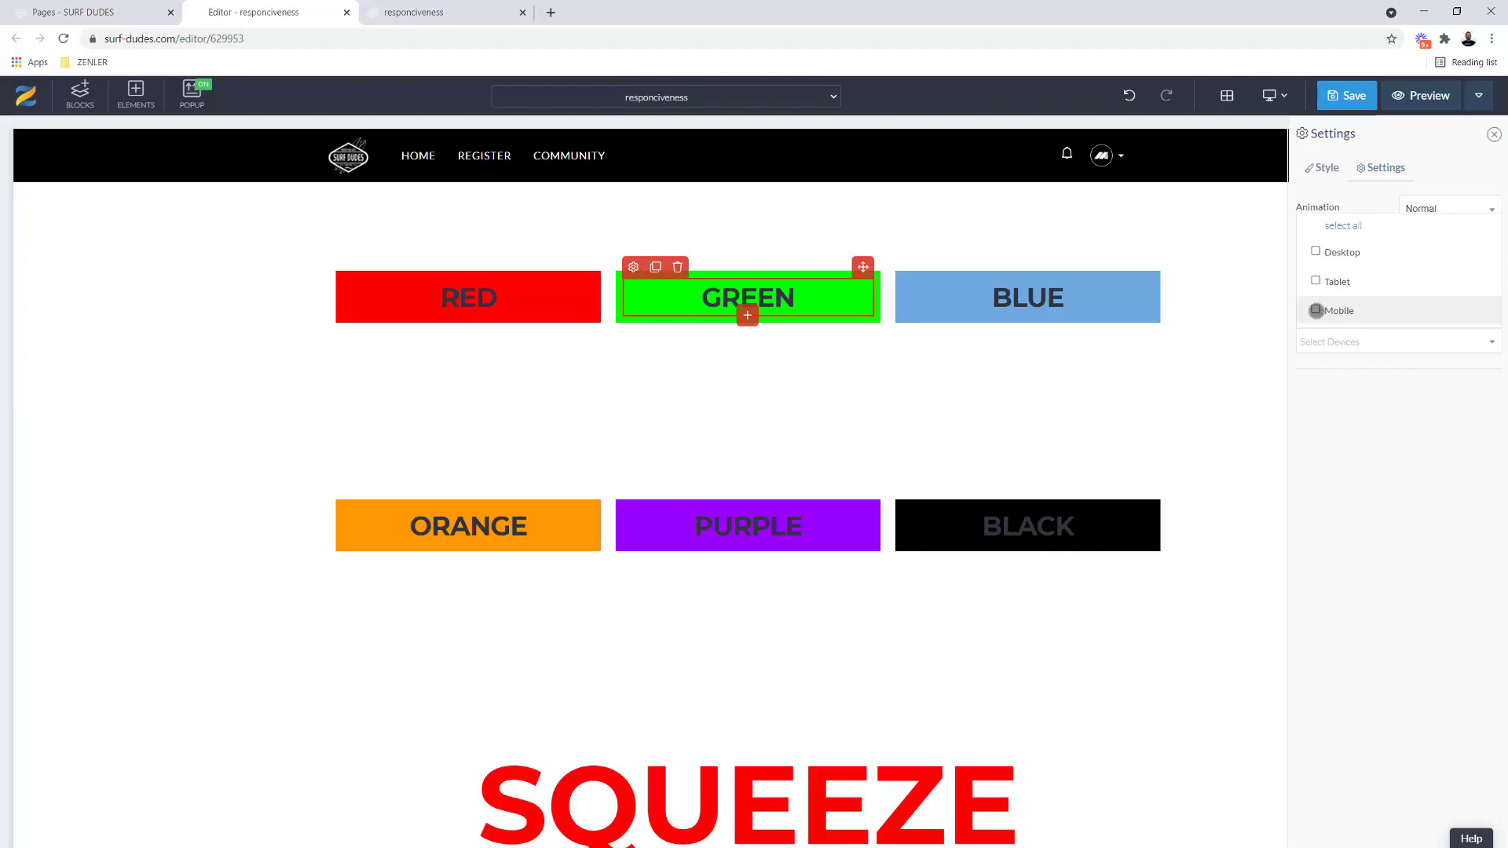
click(1315, 310)
click(1436, 162)
Compare the green section's text in the mobile, tablet and desktop views, and return to the all-devices style
click(1322, 167)
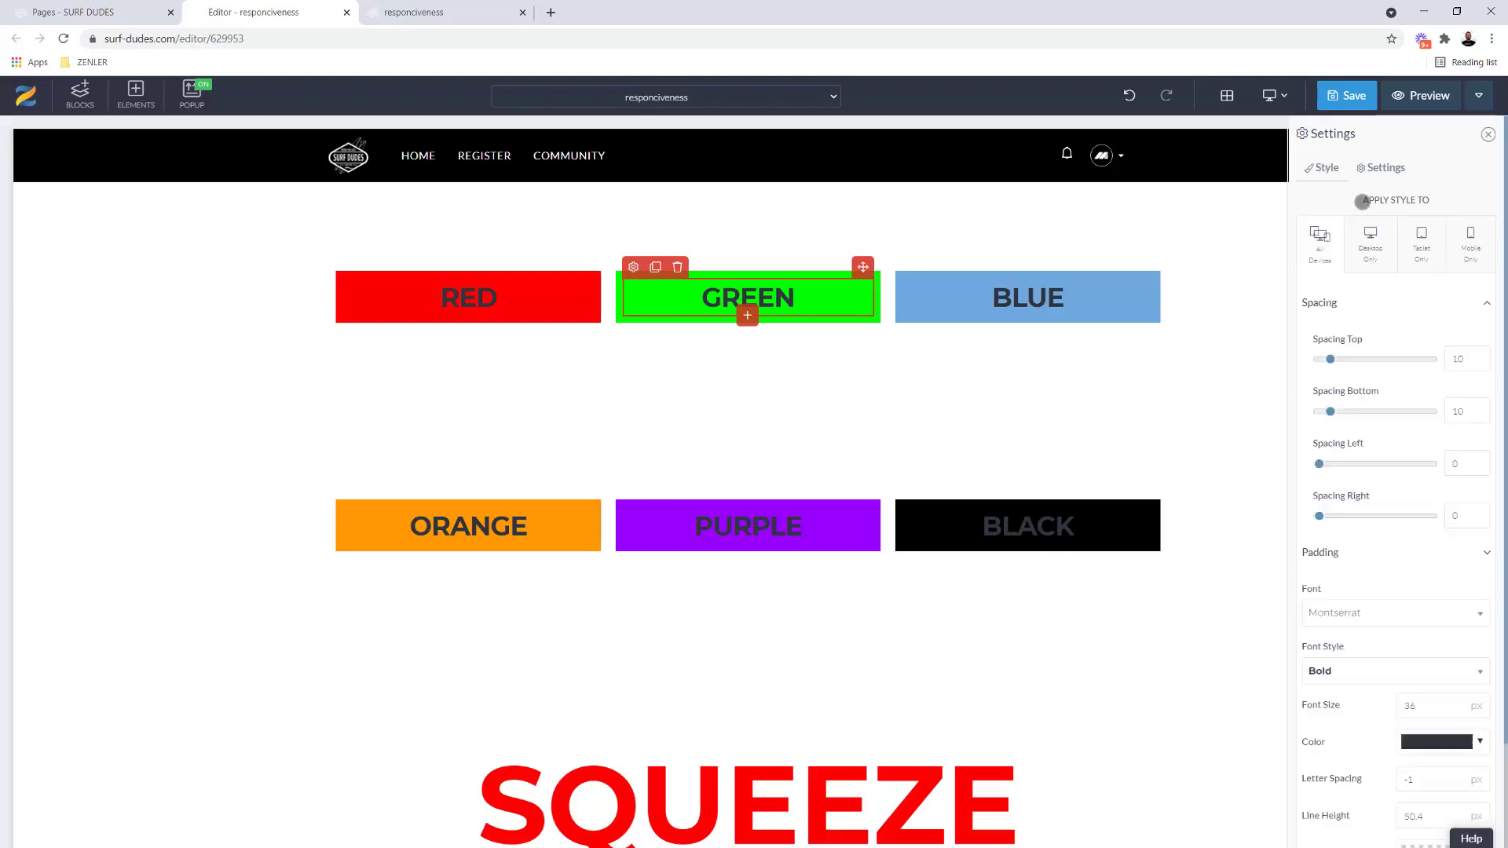
click(1466, 240)
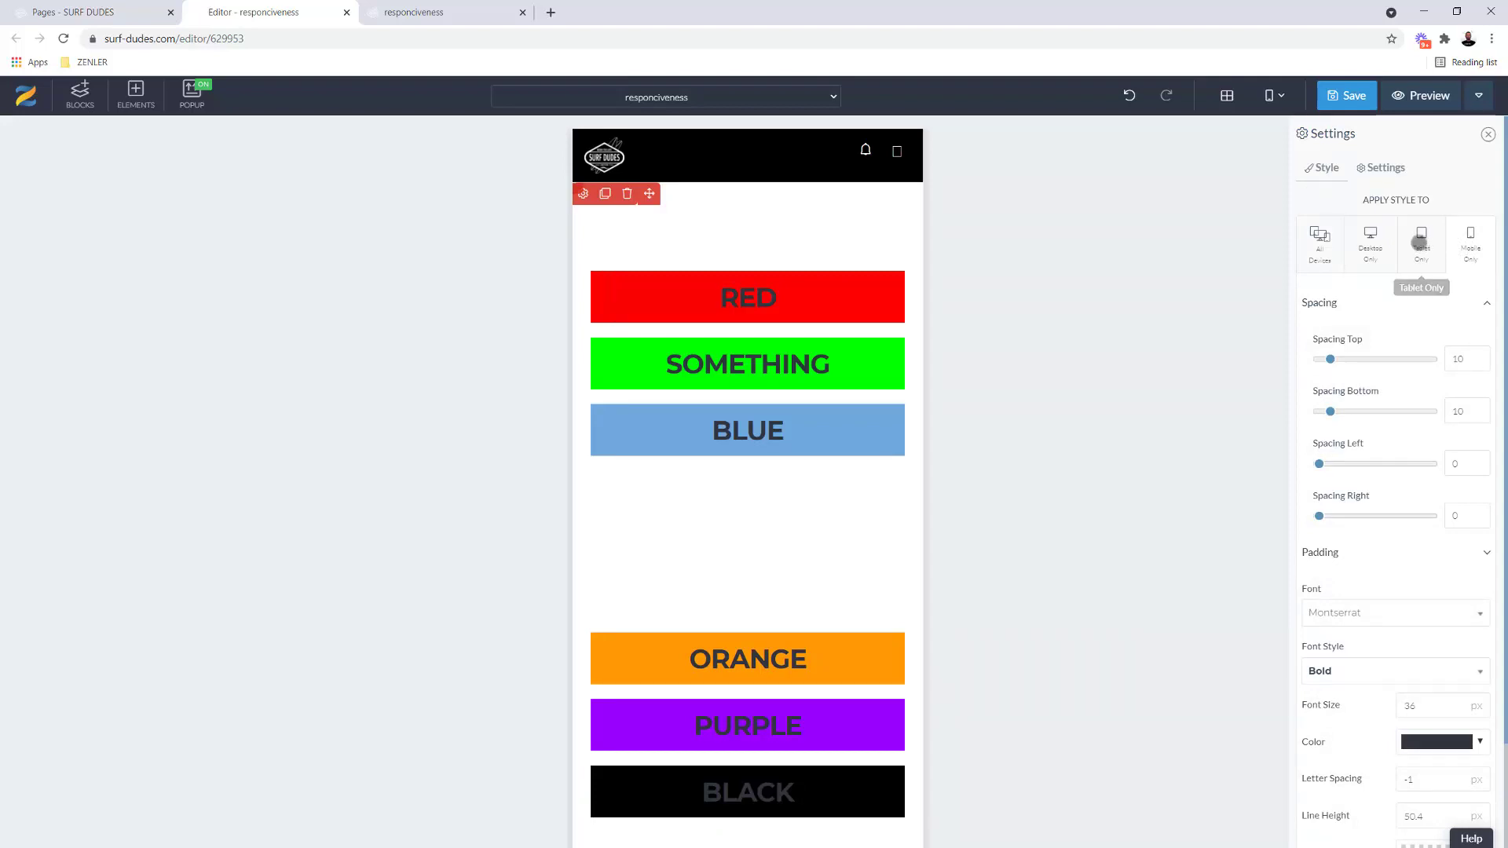
click(1420, 240)
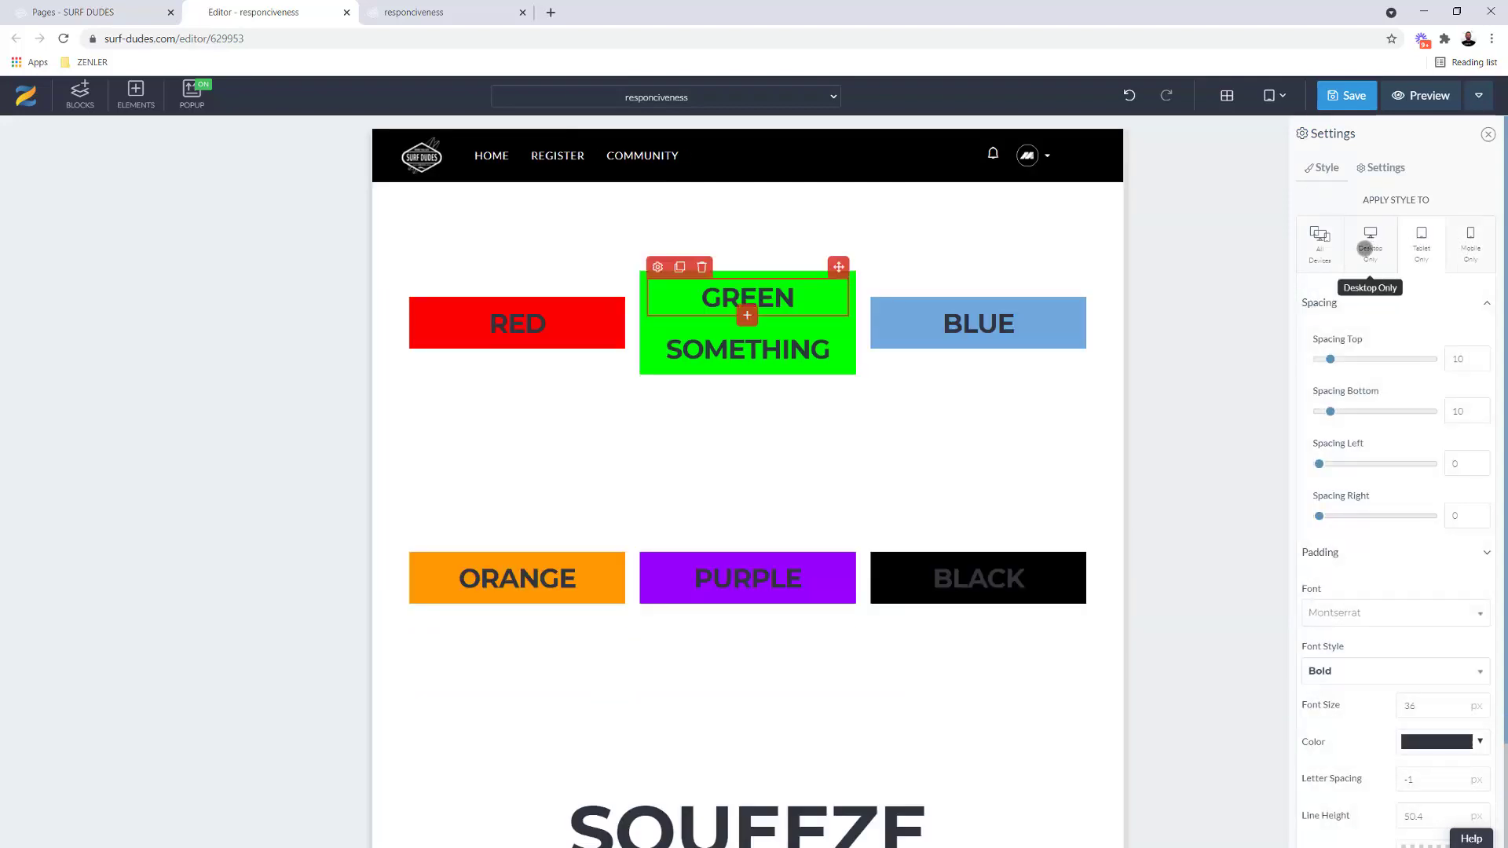
click(1365, 248)
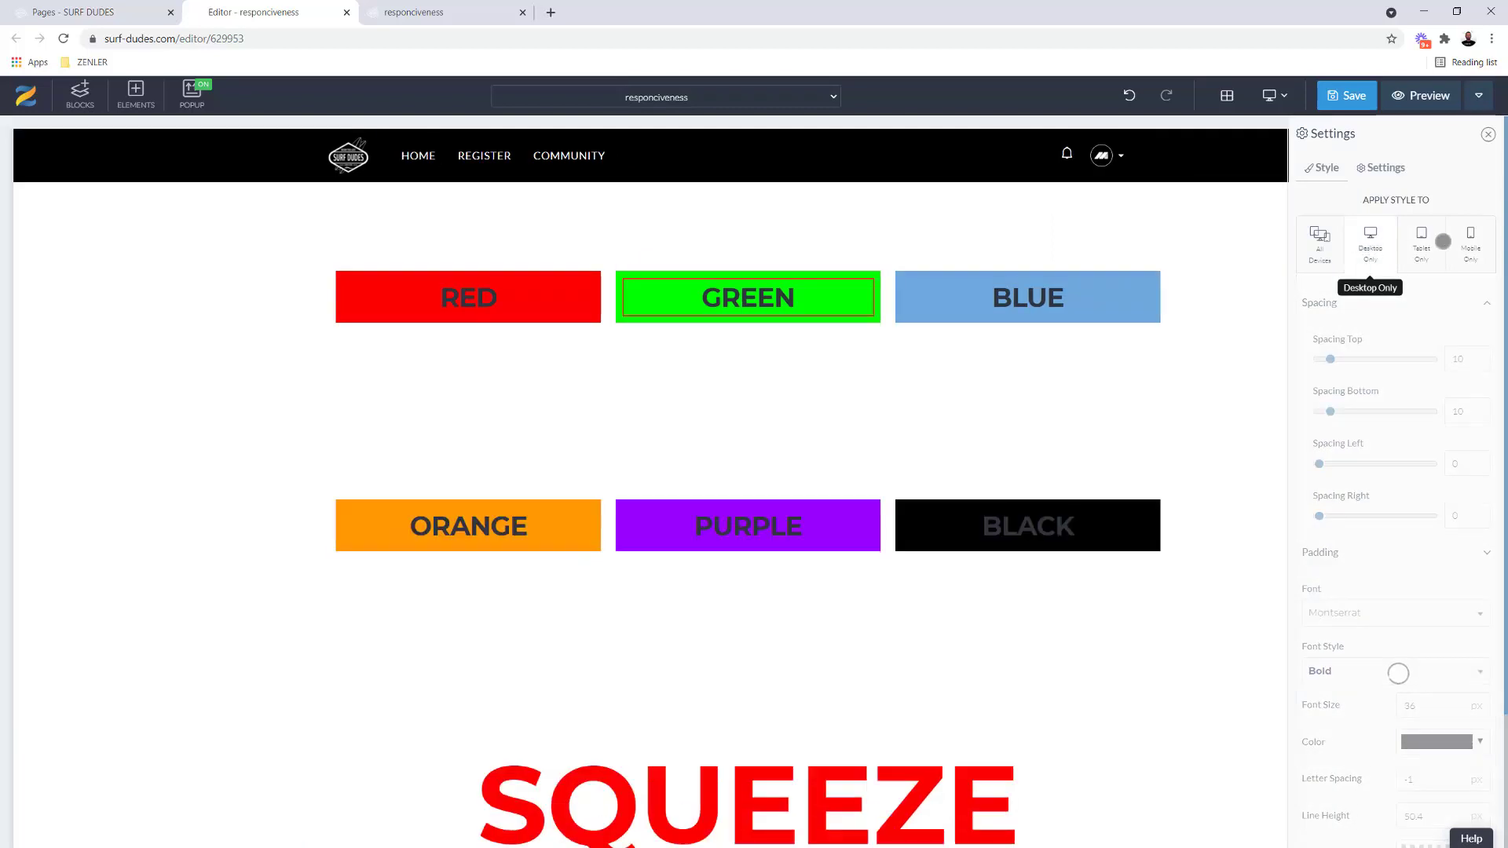
click(1472, 238)
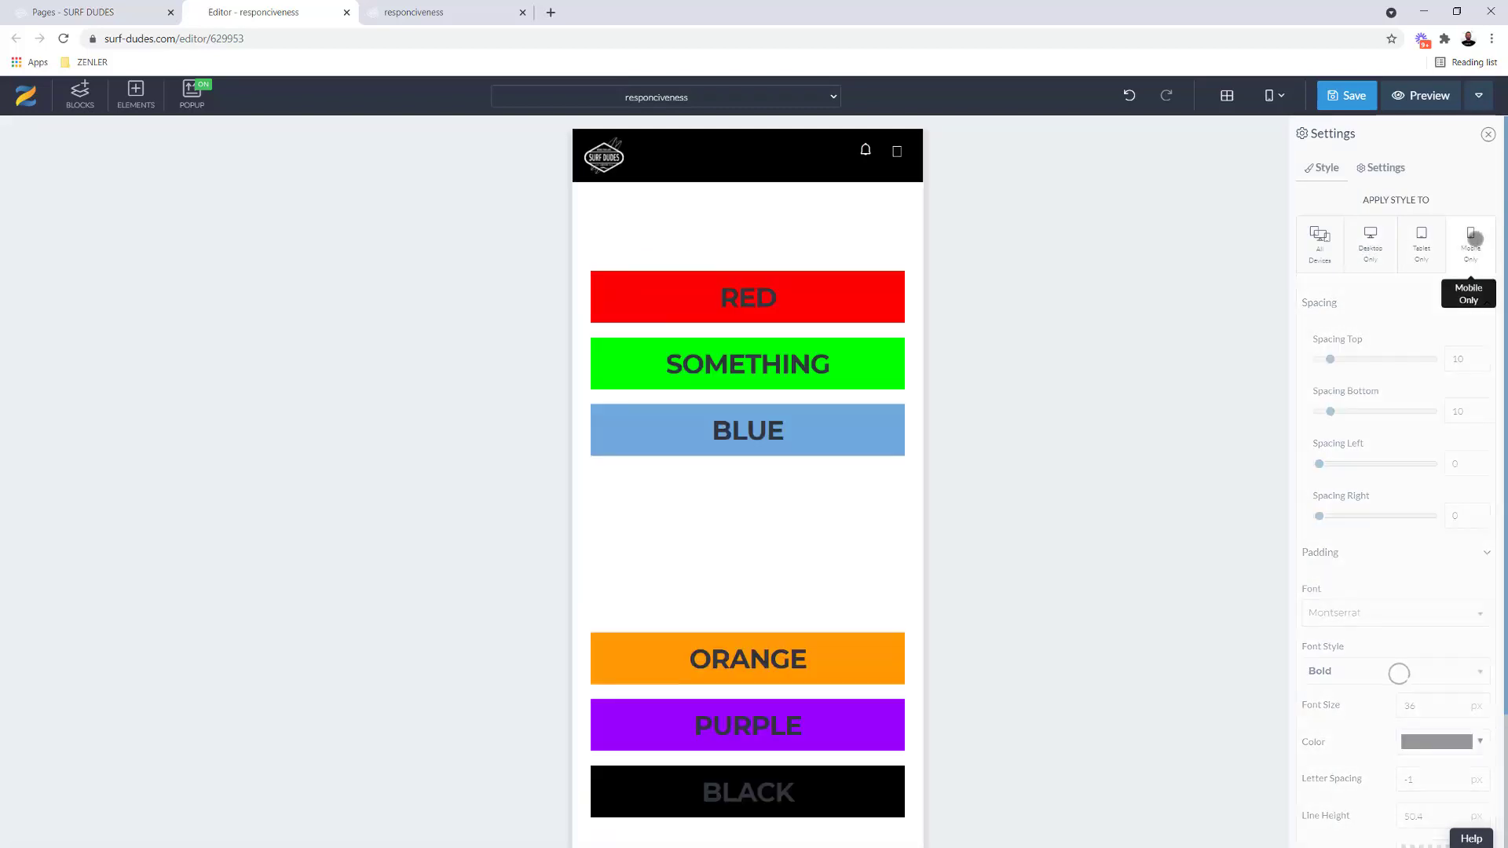
click(1371, 243)
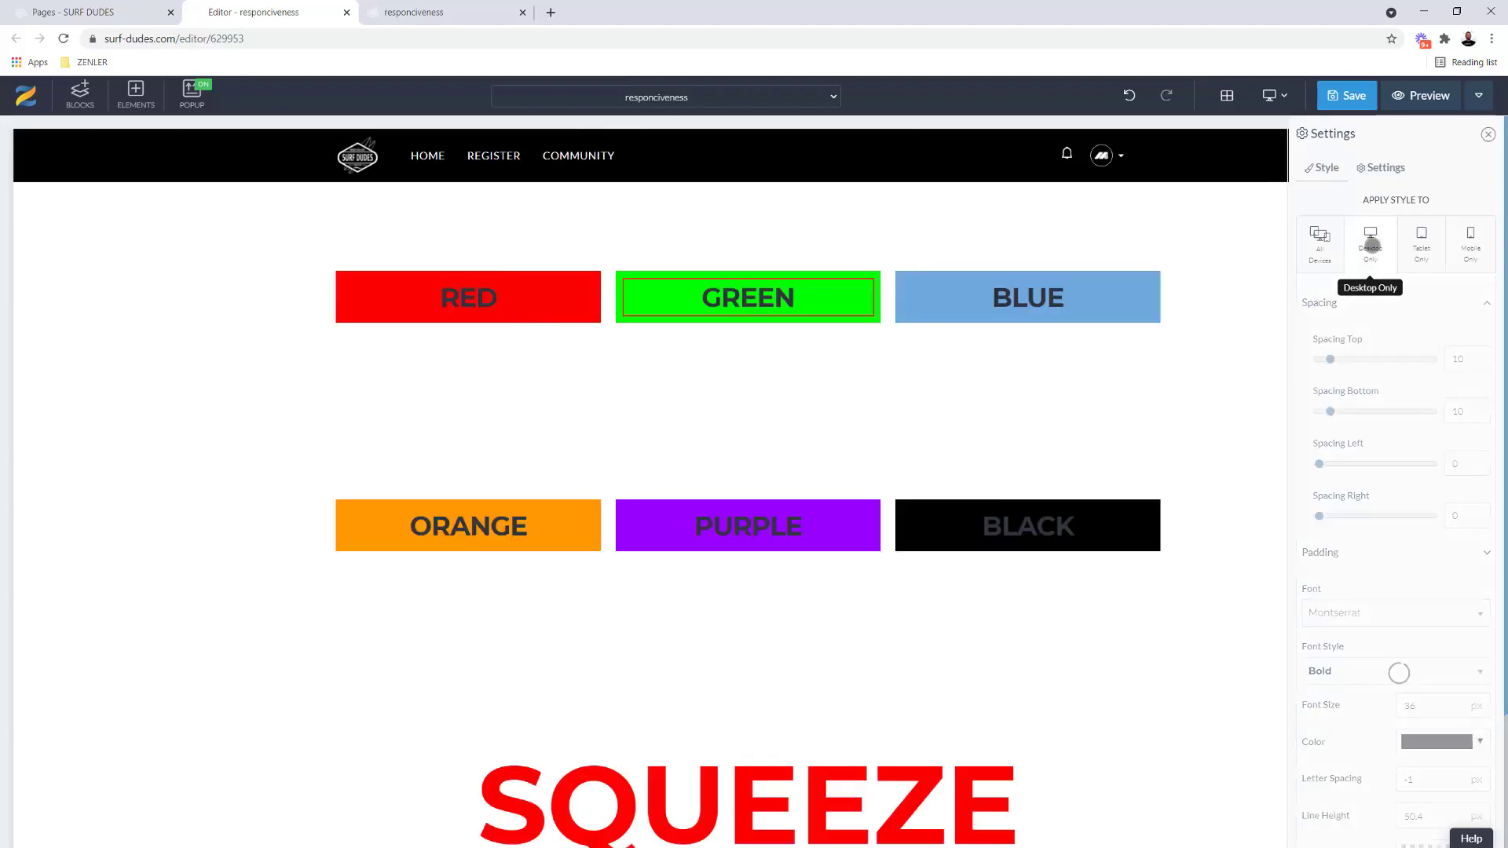
click(1330, 245)
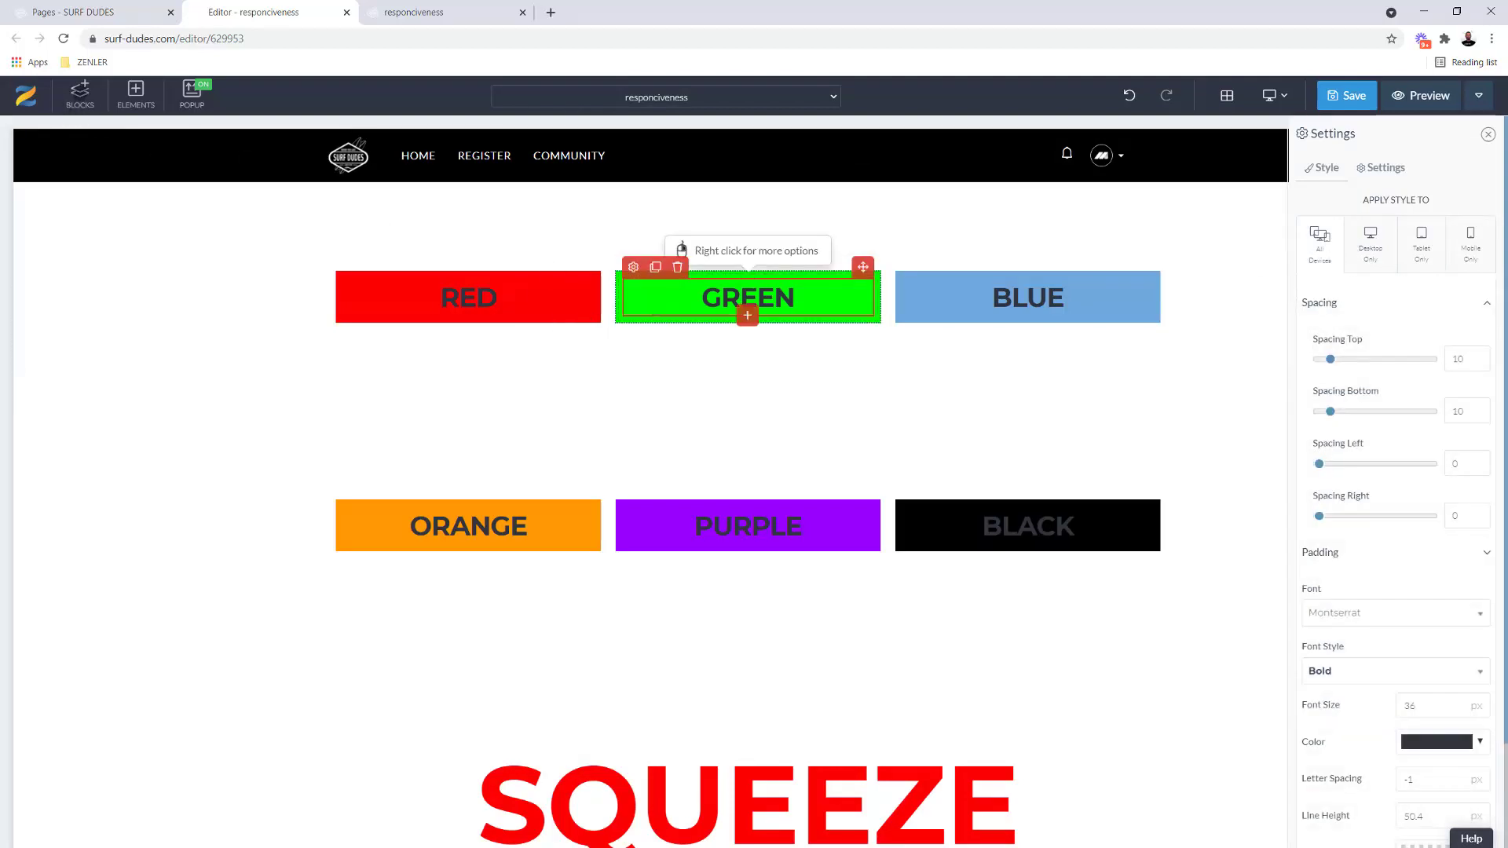
Clear the GREEN text's mobile hiding and the SOMETHING text's desktop hiding in the block manager
click(633, 267)
click(80, 95)
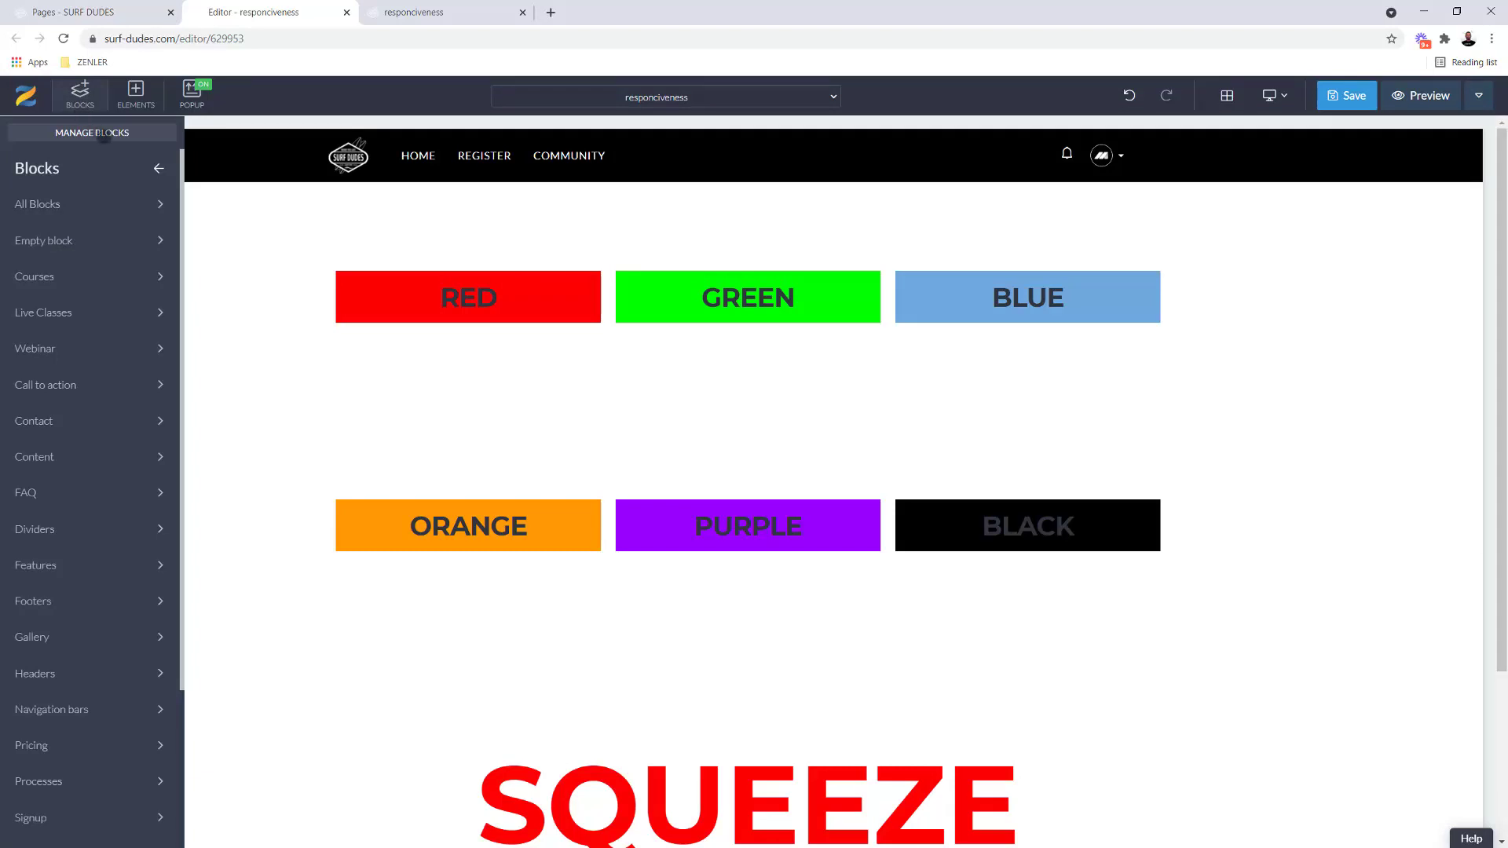
click(116, 132)
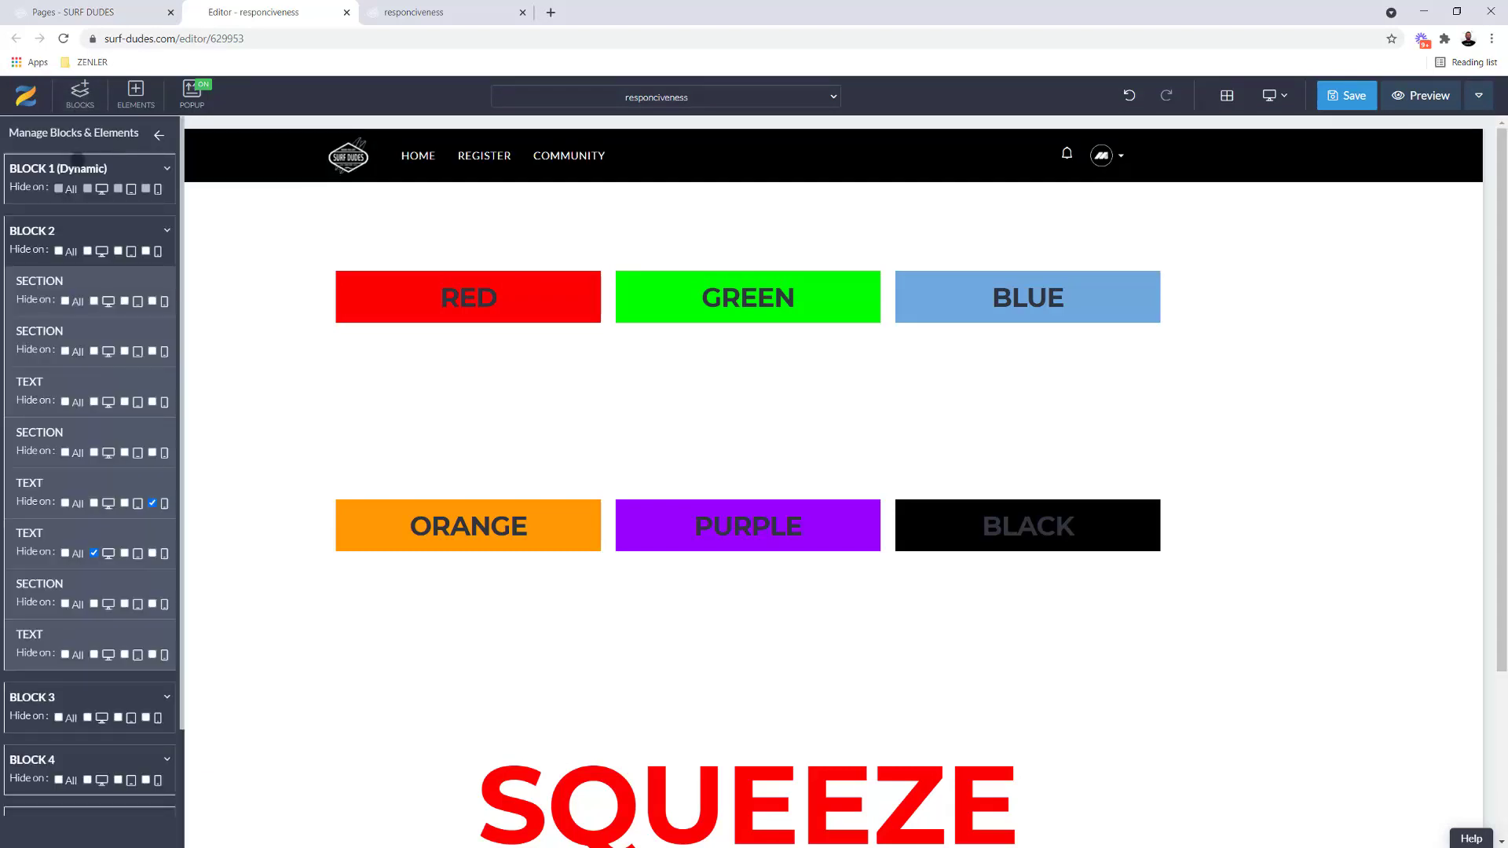
click(152, 503)
click(94, 553)
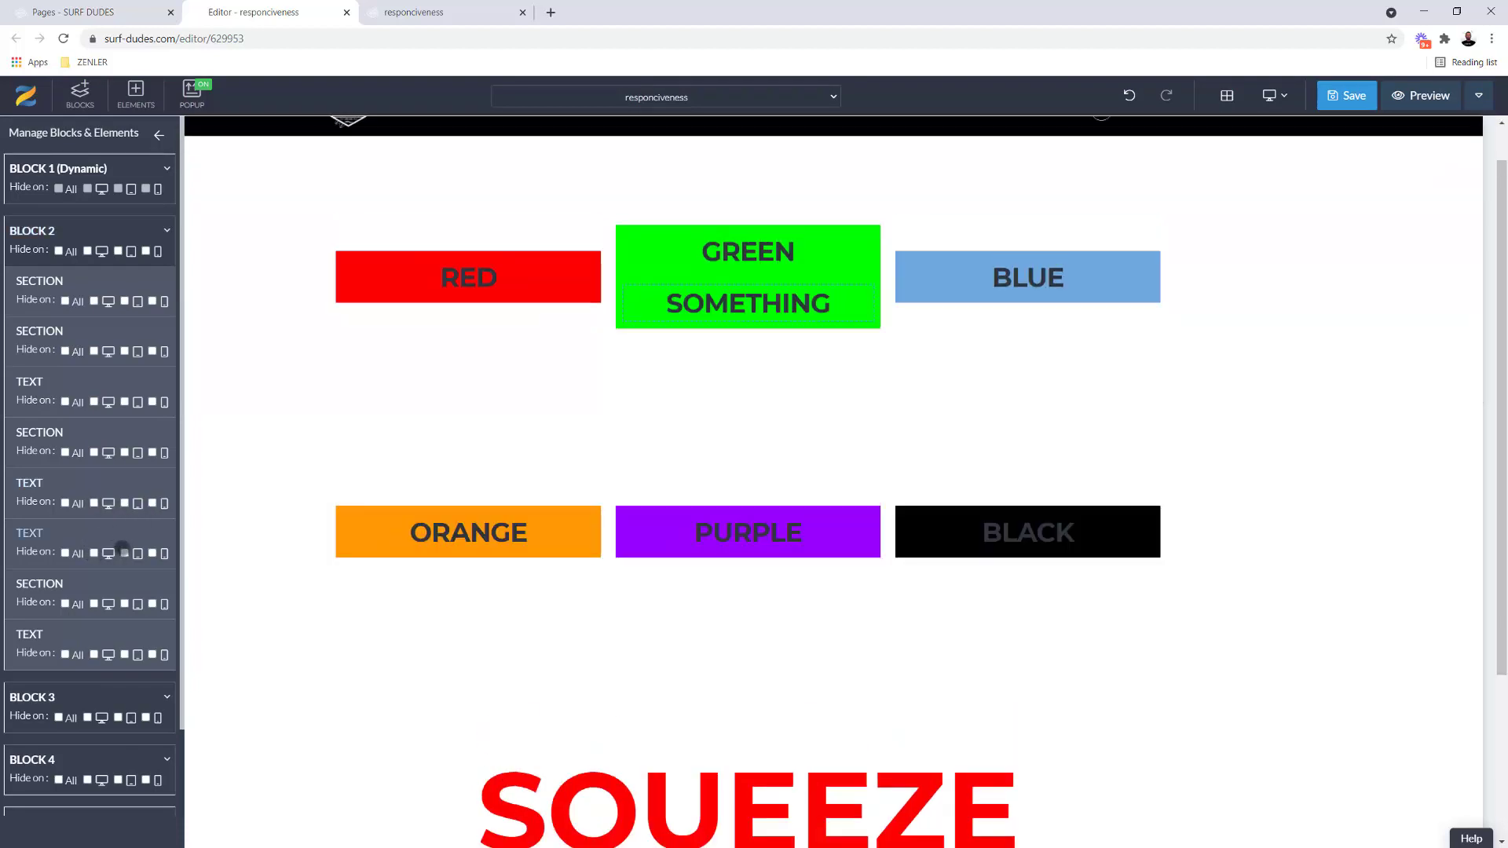